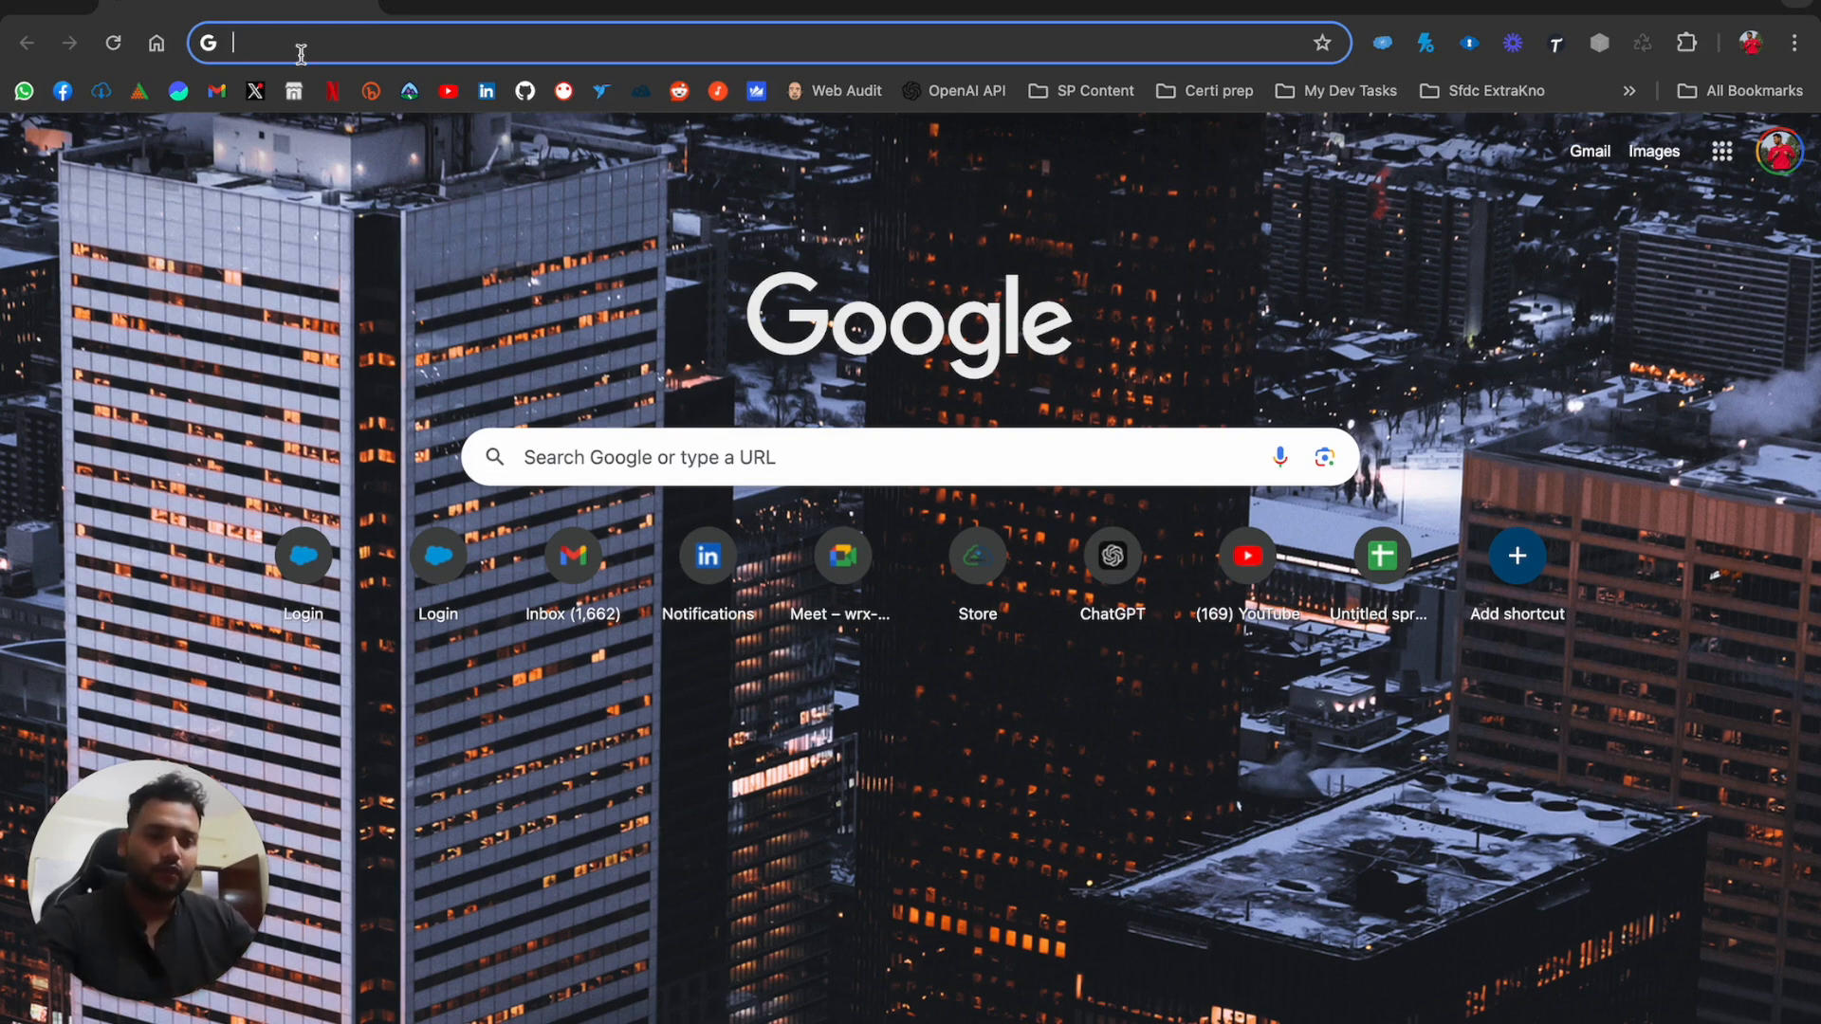
Search the web for AppExchange and open the AppExchange site
text(app exchnag)
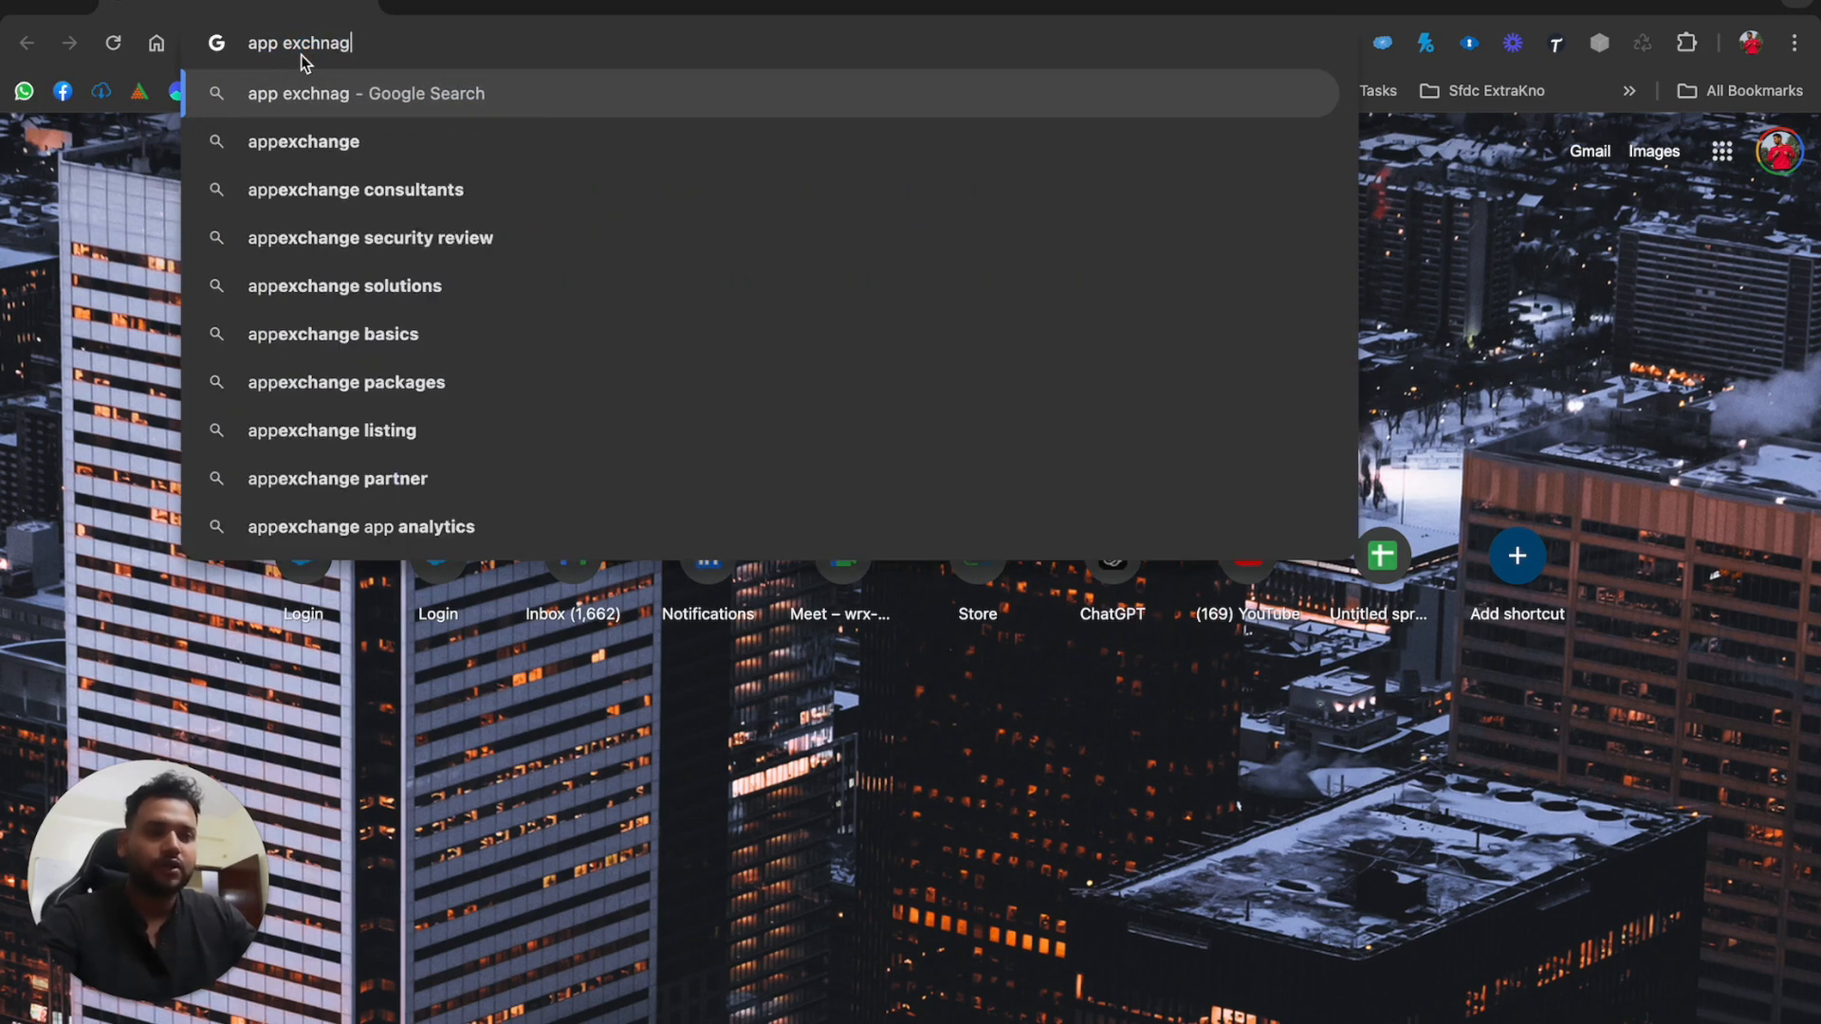
text(e)
key(Return)
click(418, 441)
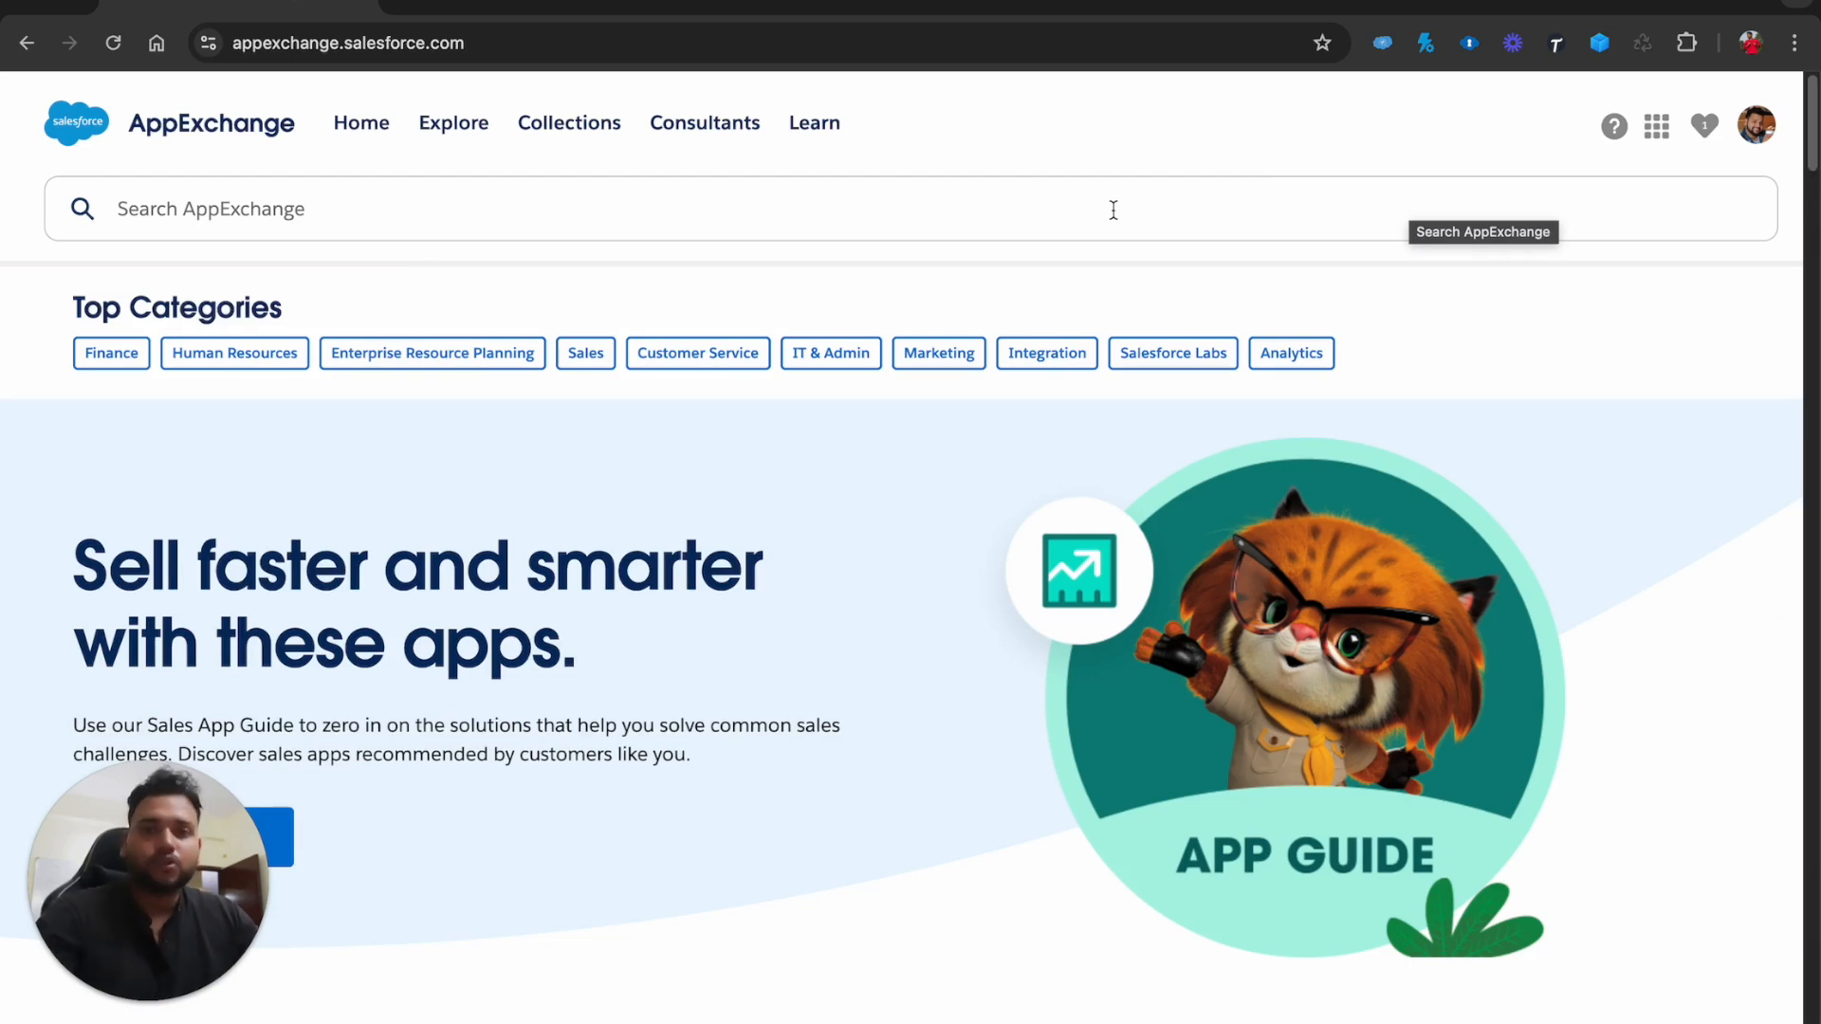
Search AppExchange for 'jotform', open the Jotform listing and choose Get It Now
click(688, 225)
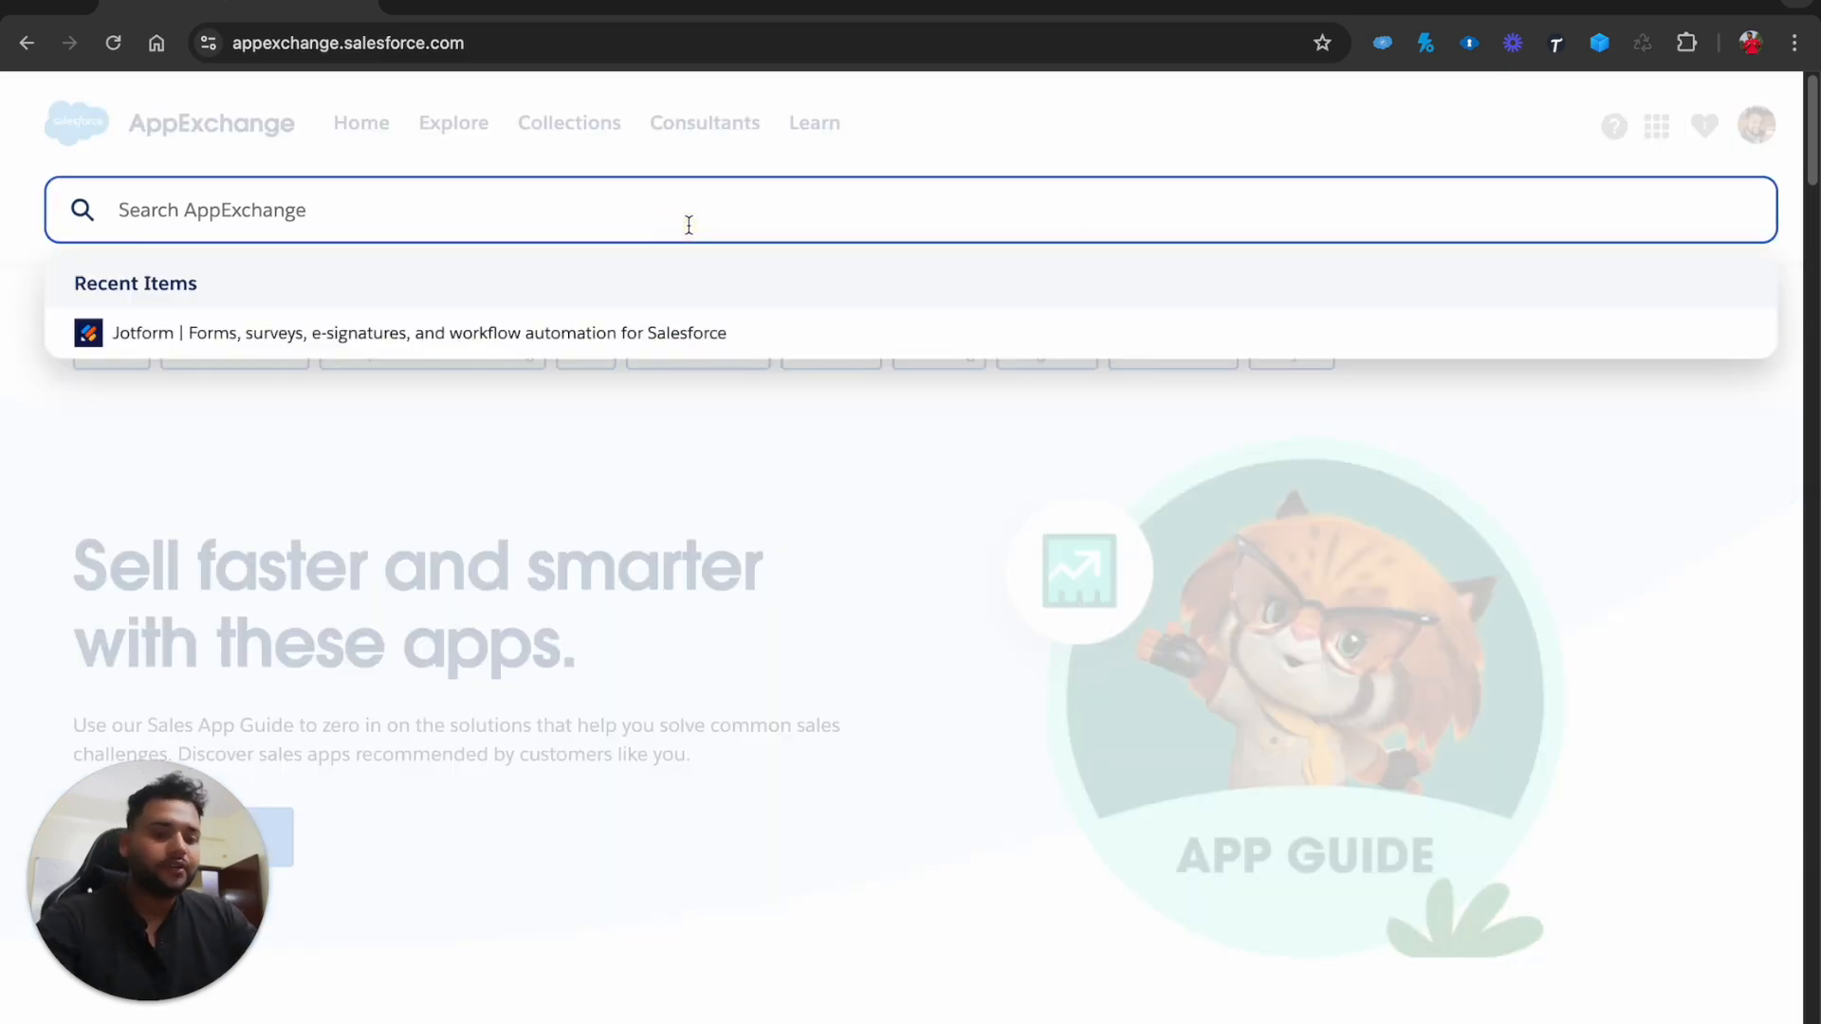
text(jotform)
key(Return)
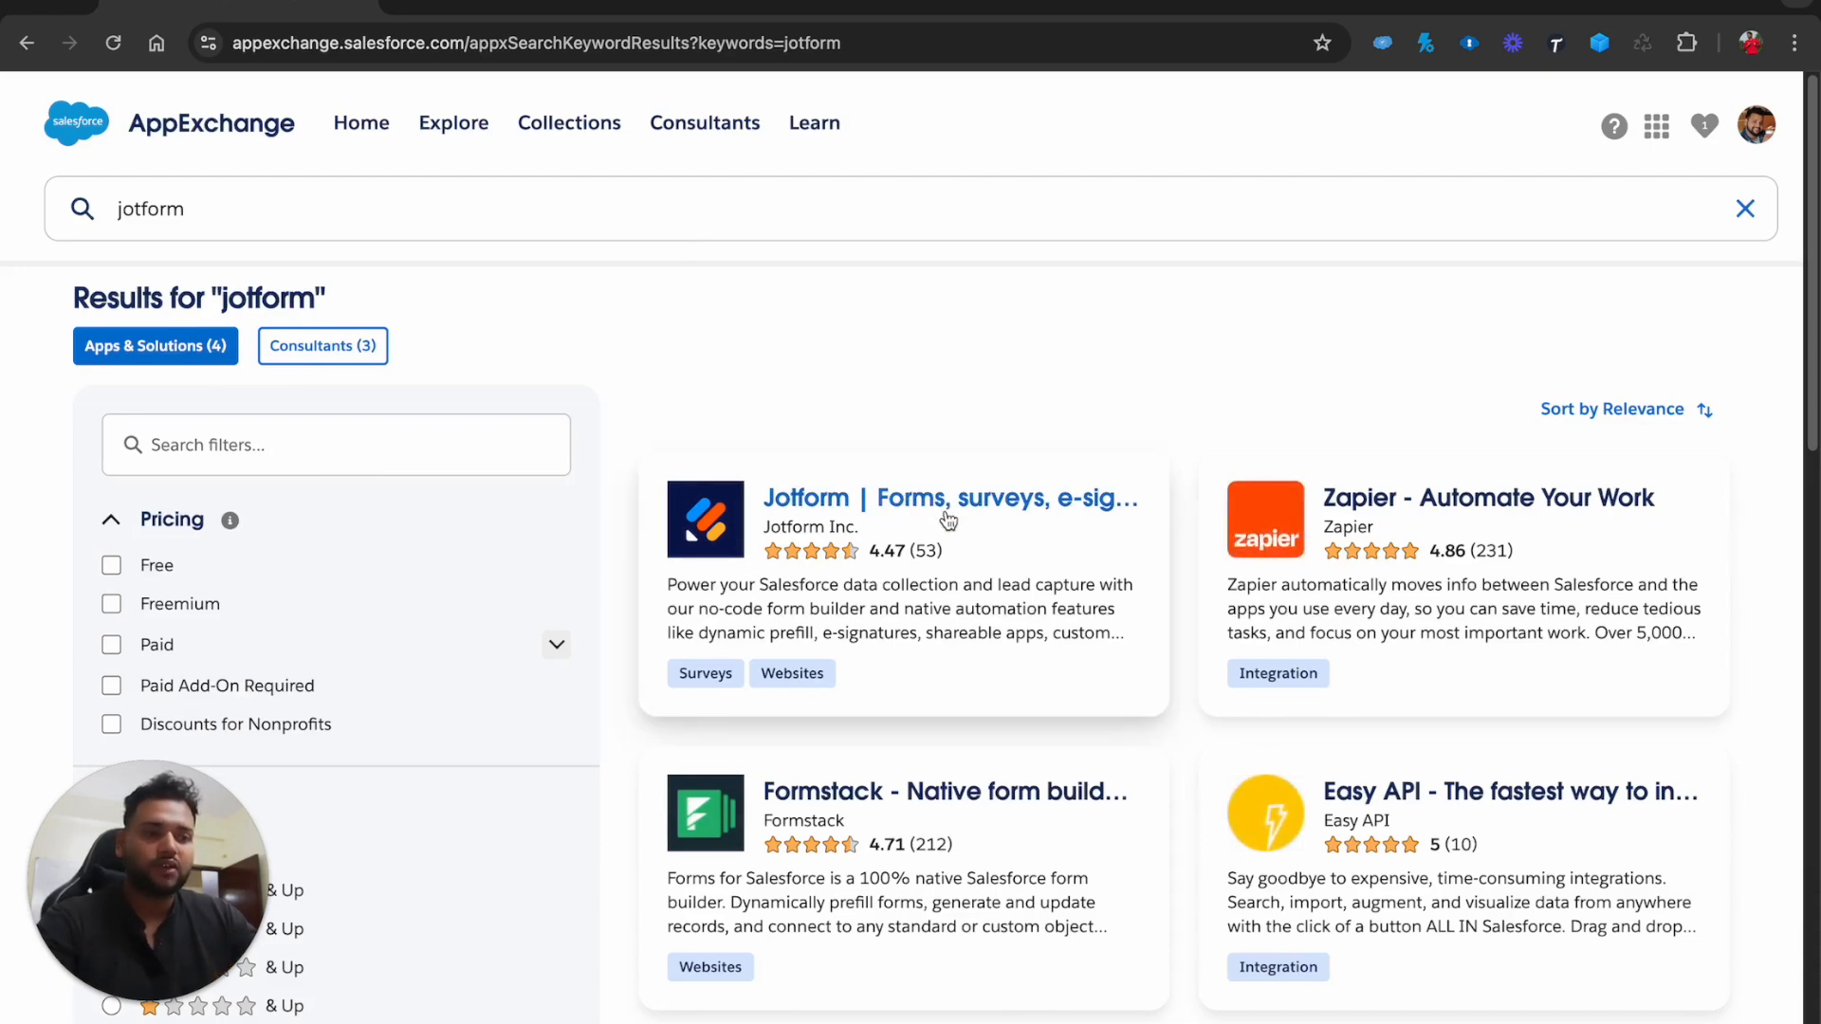
click(928, 507)
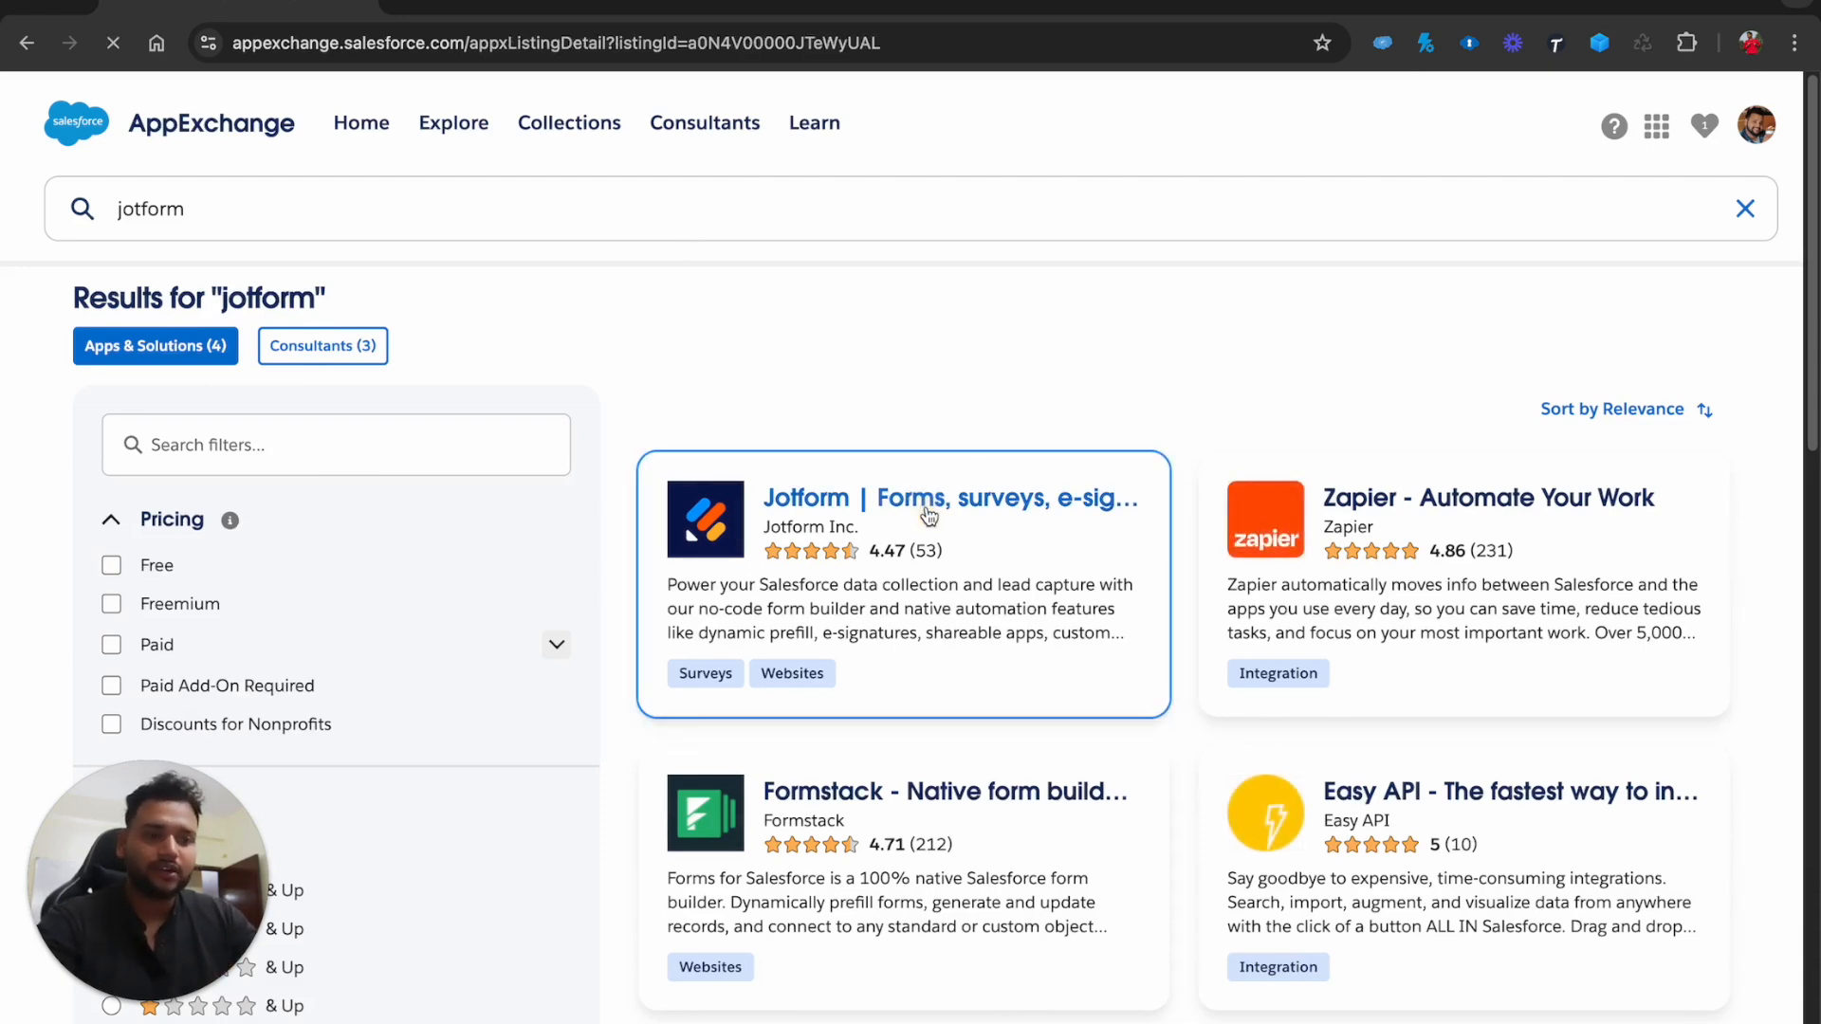
click(137, 575)
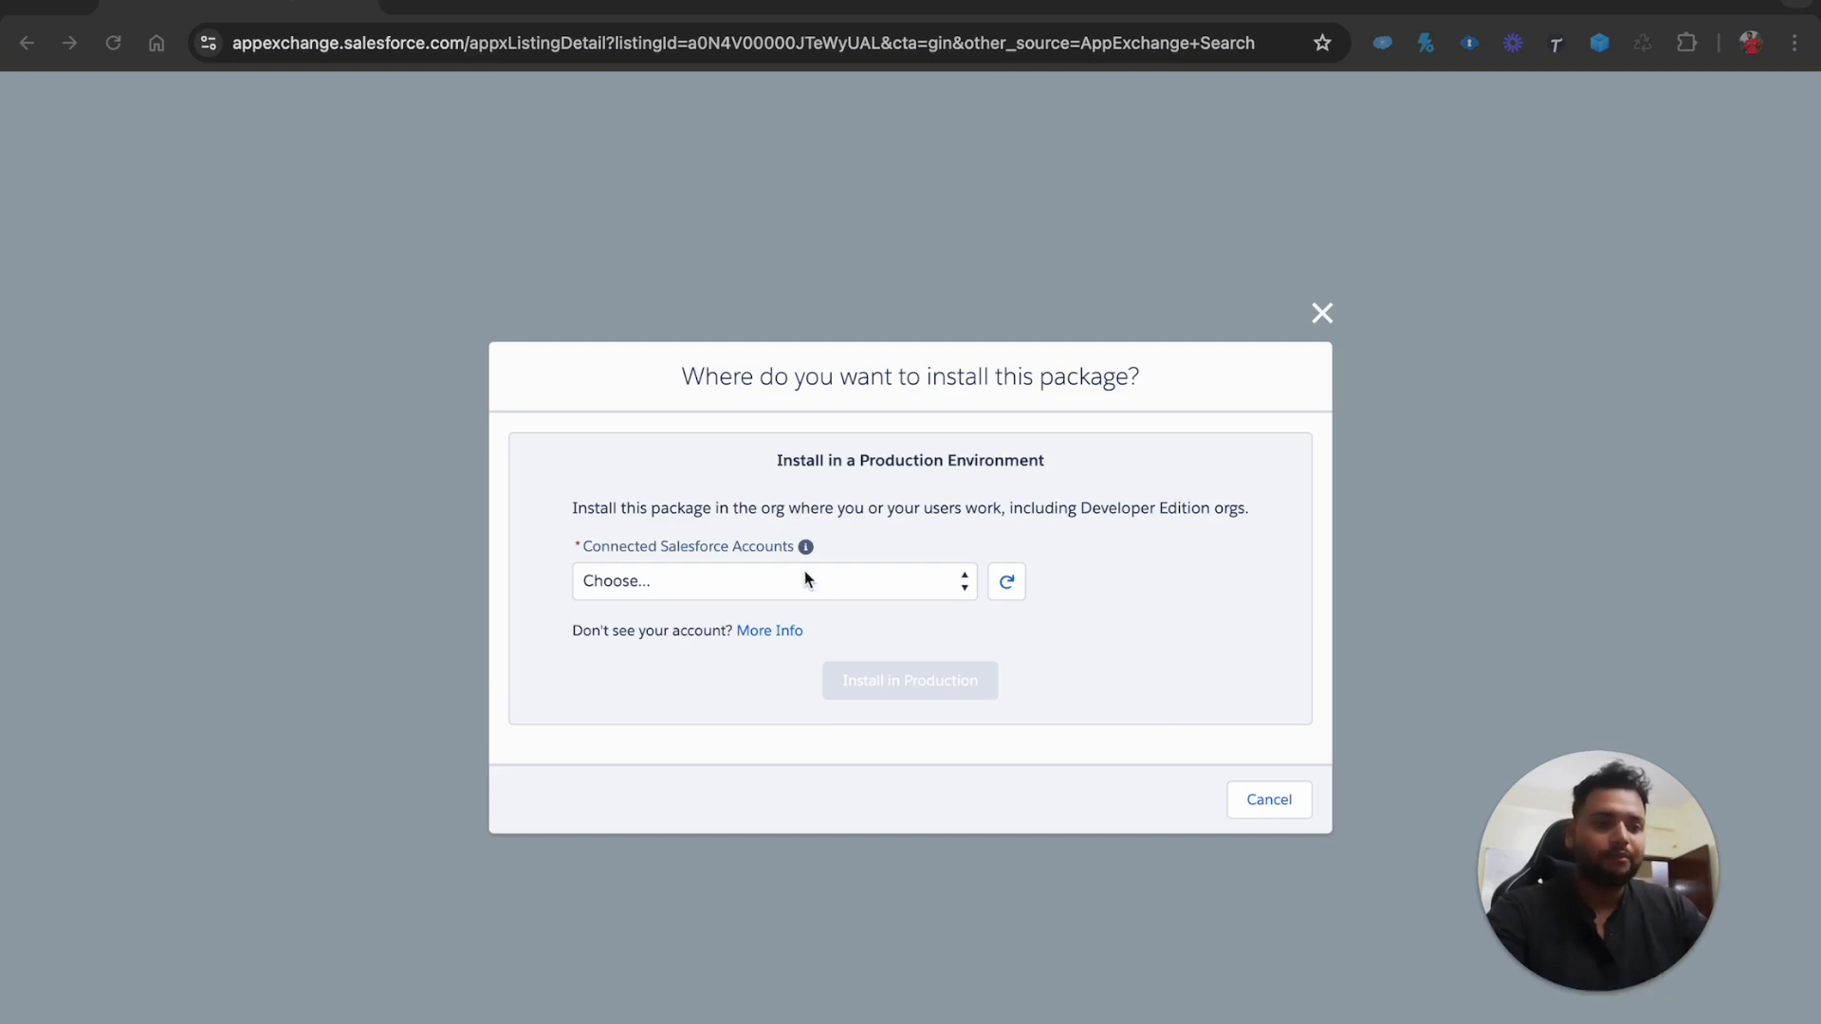
Choose the connected org account, install in Production, accept the terms and confirm installation
click(746, 580)
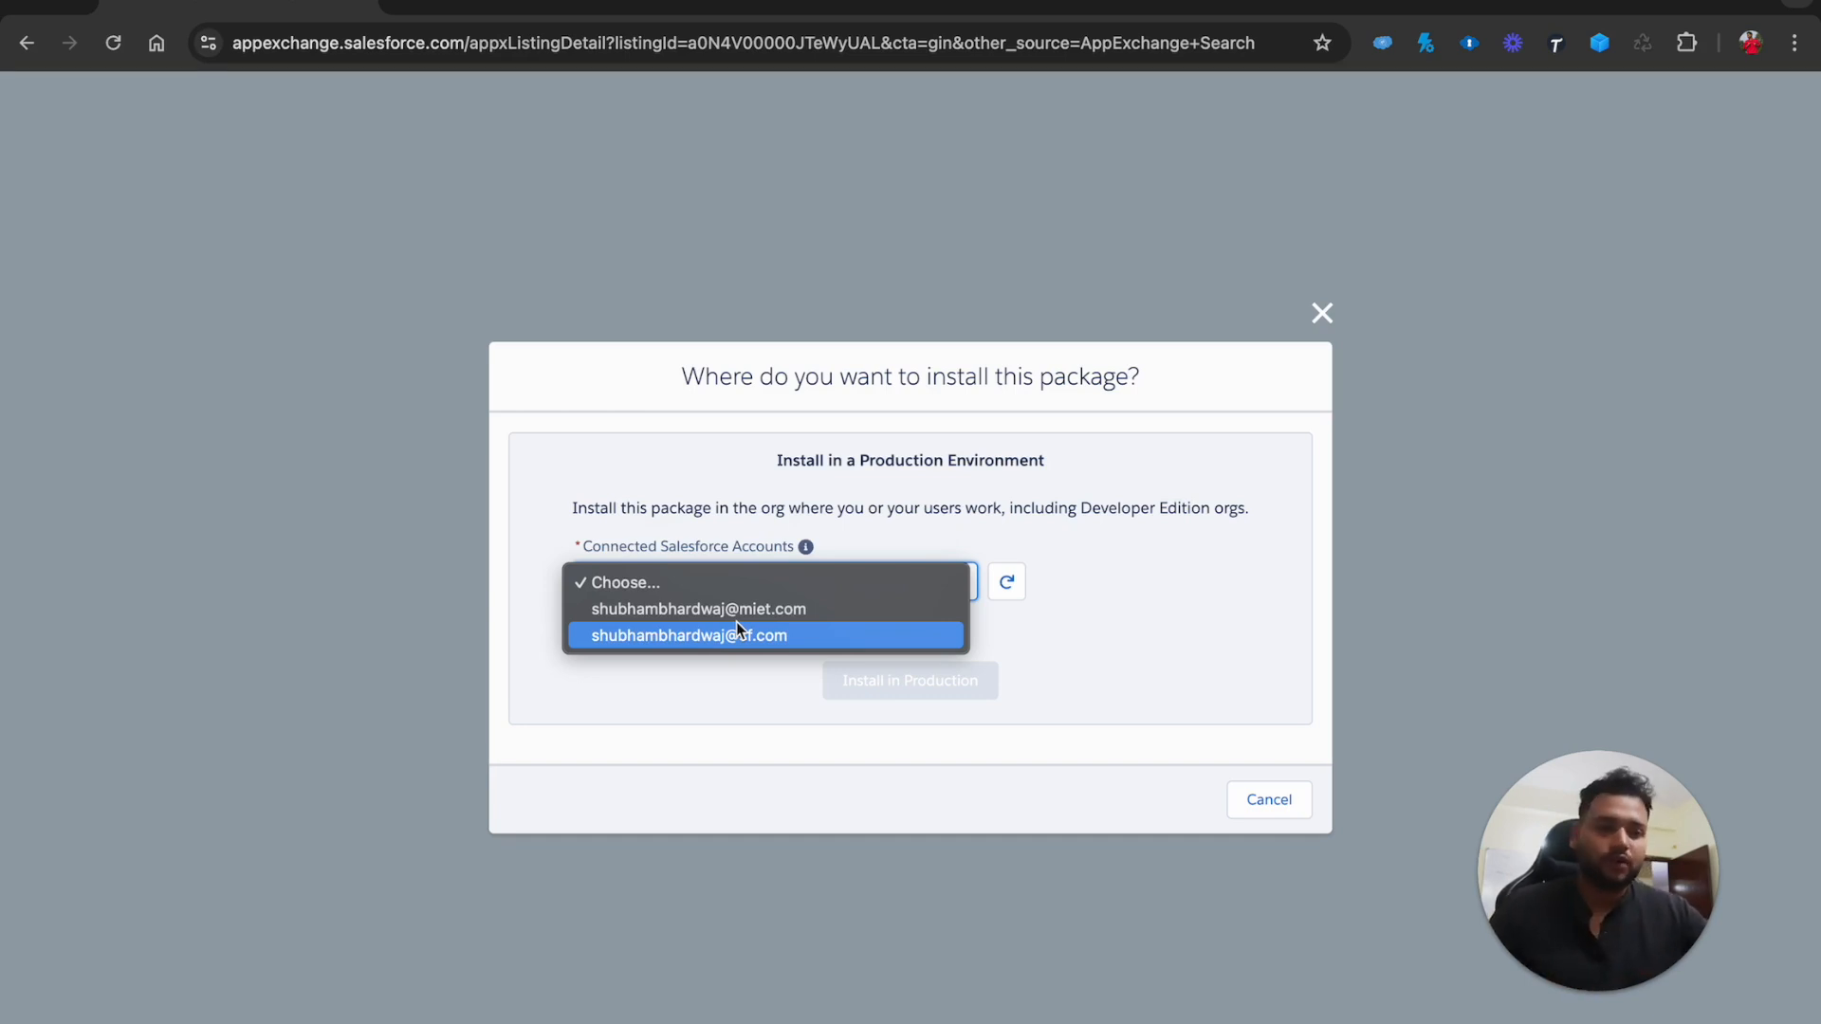
click(724, 615)
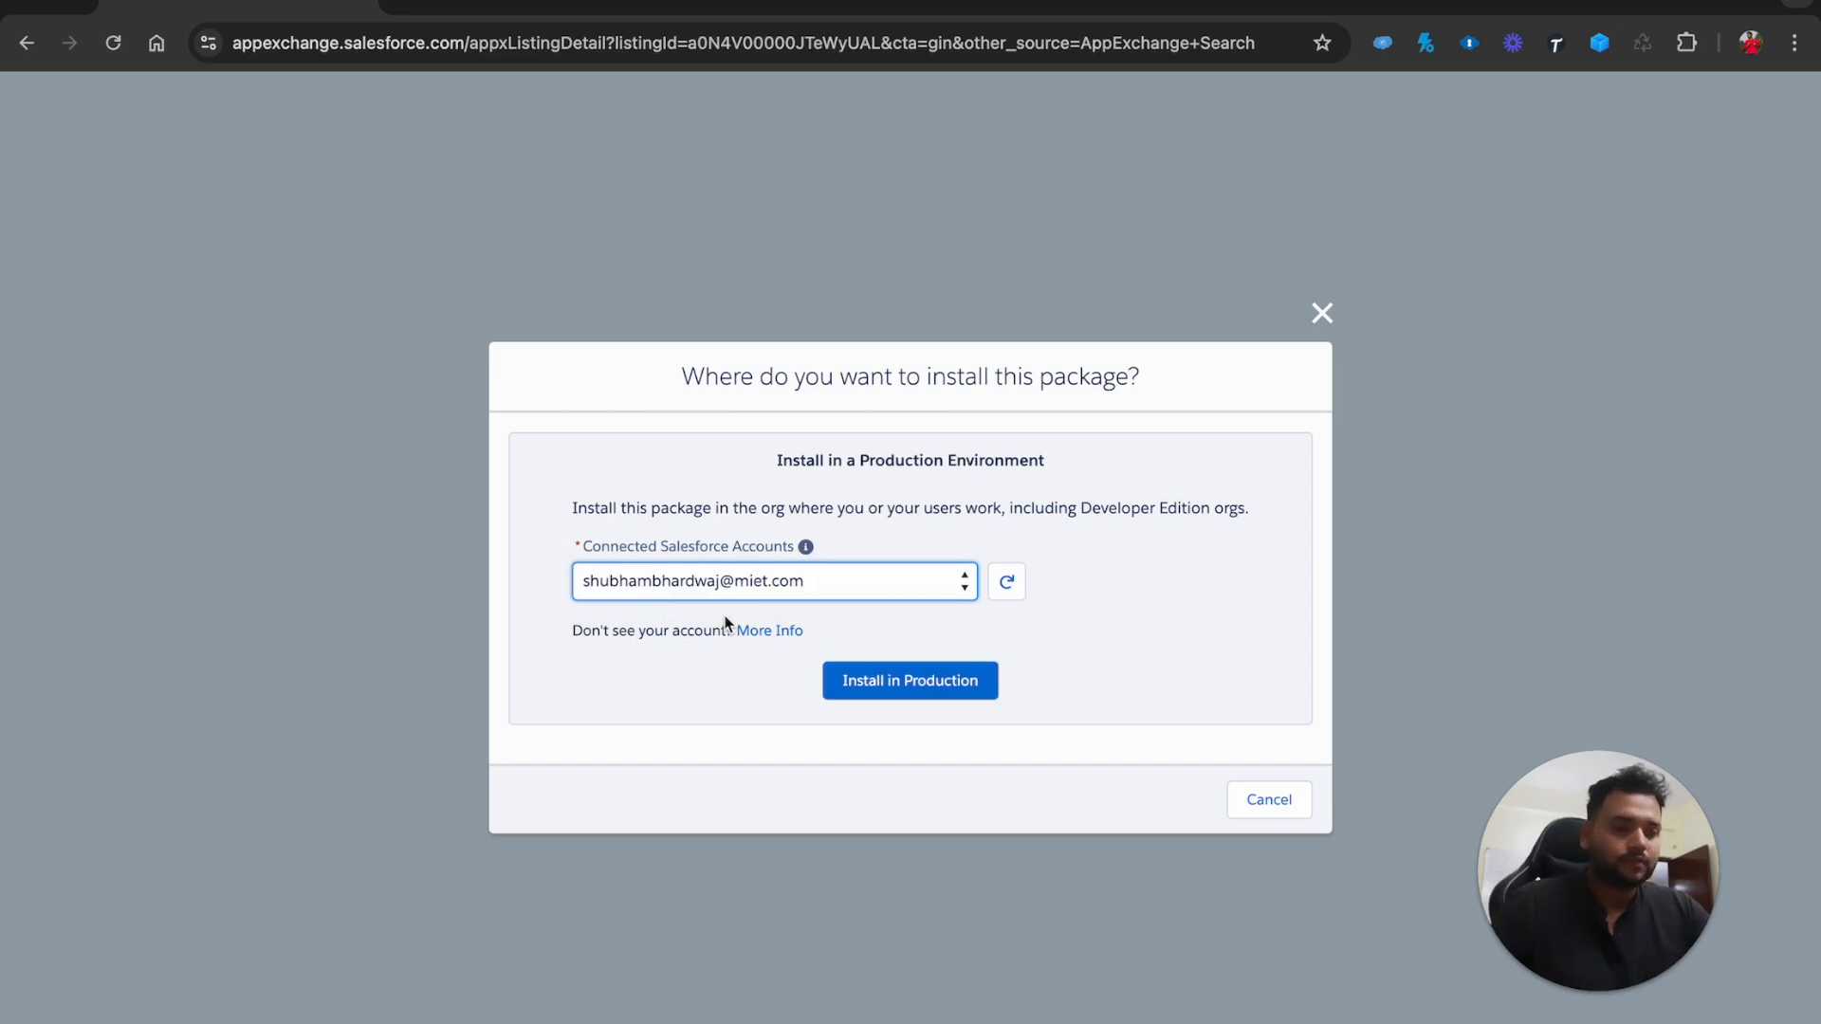
click(904, 693)
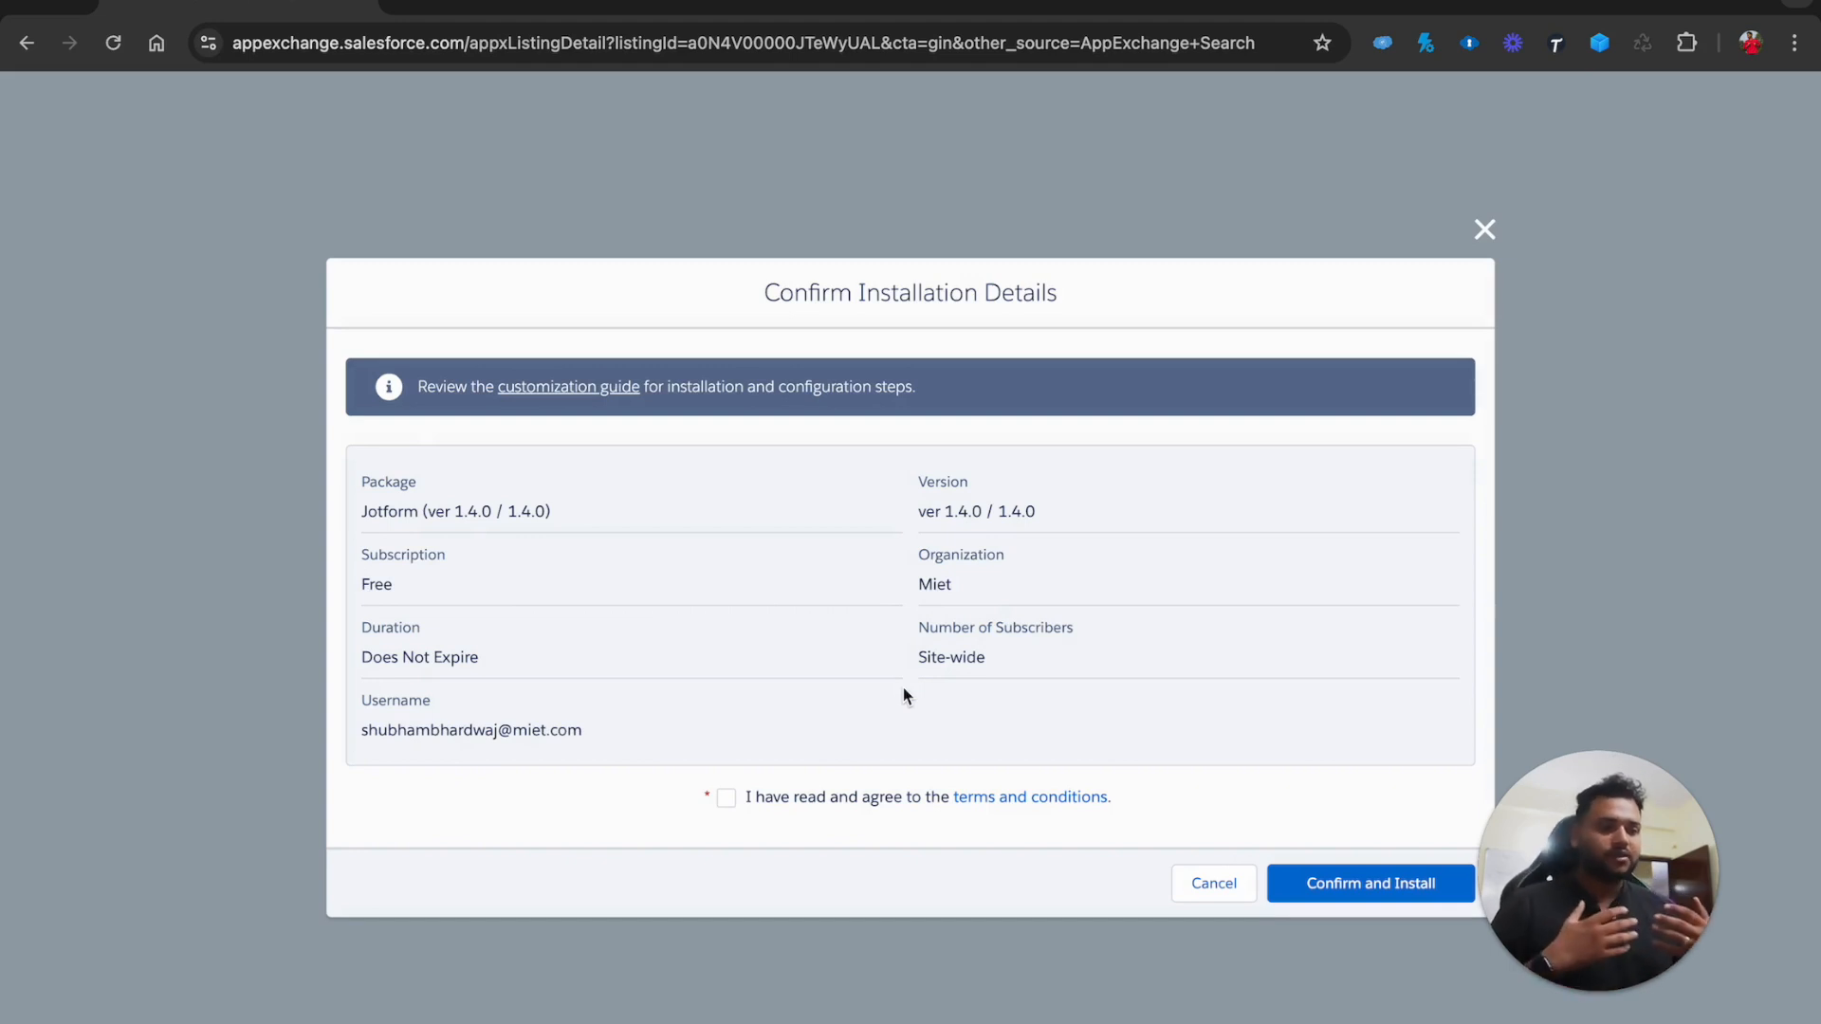
click(725, 798)
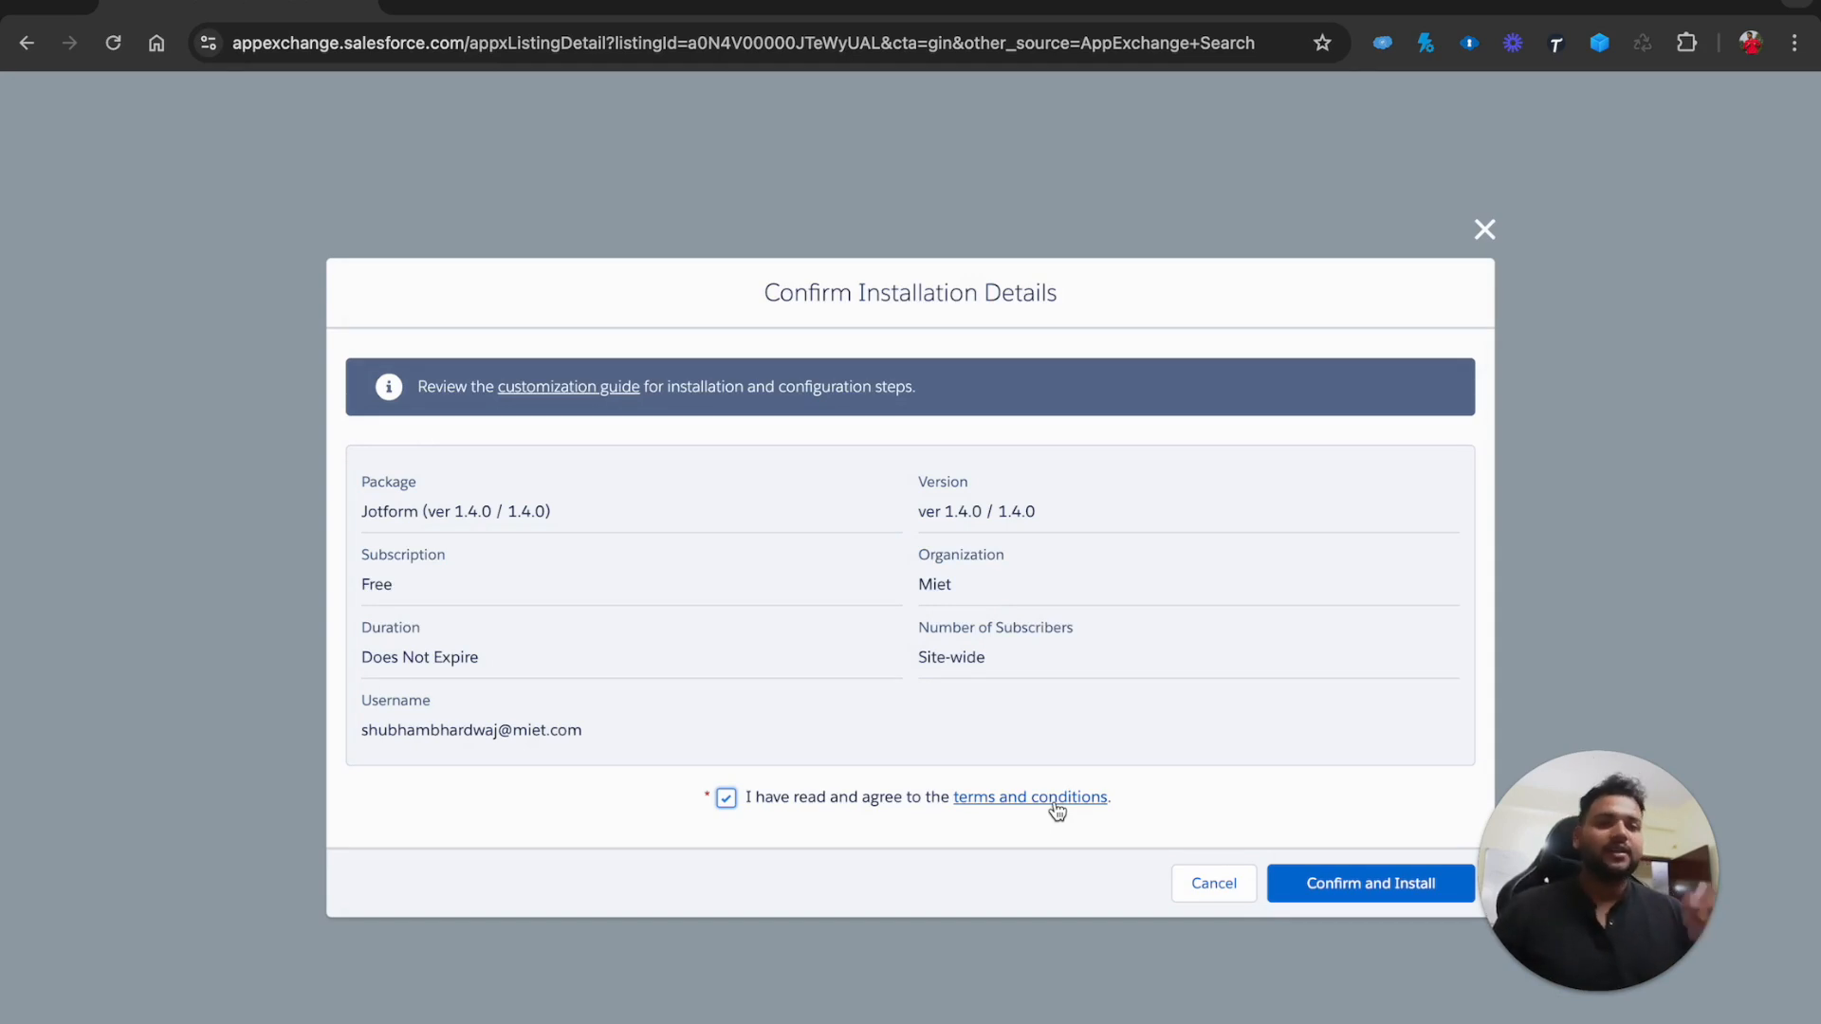
click(1341, 891)
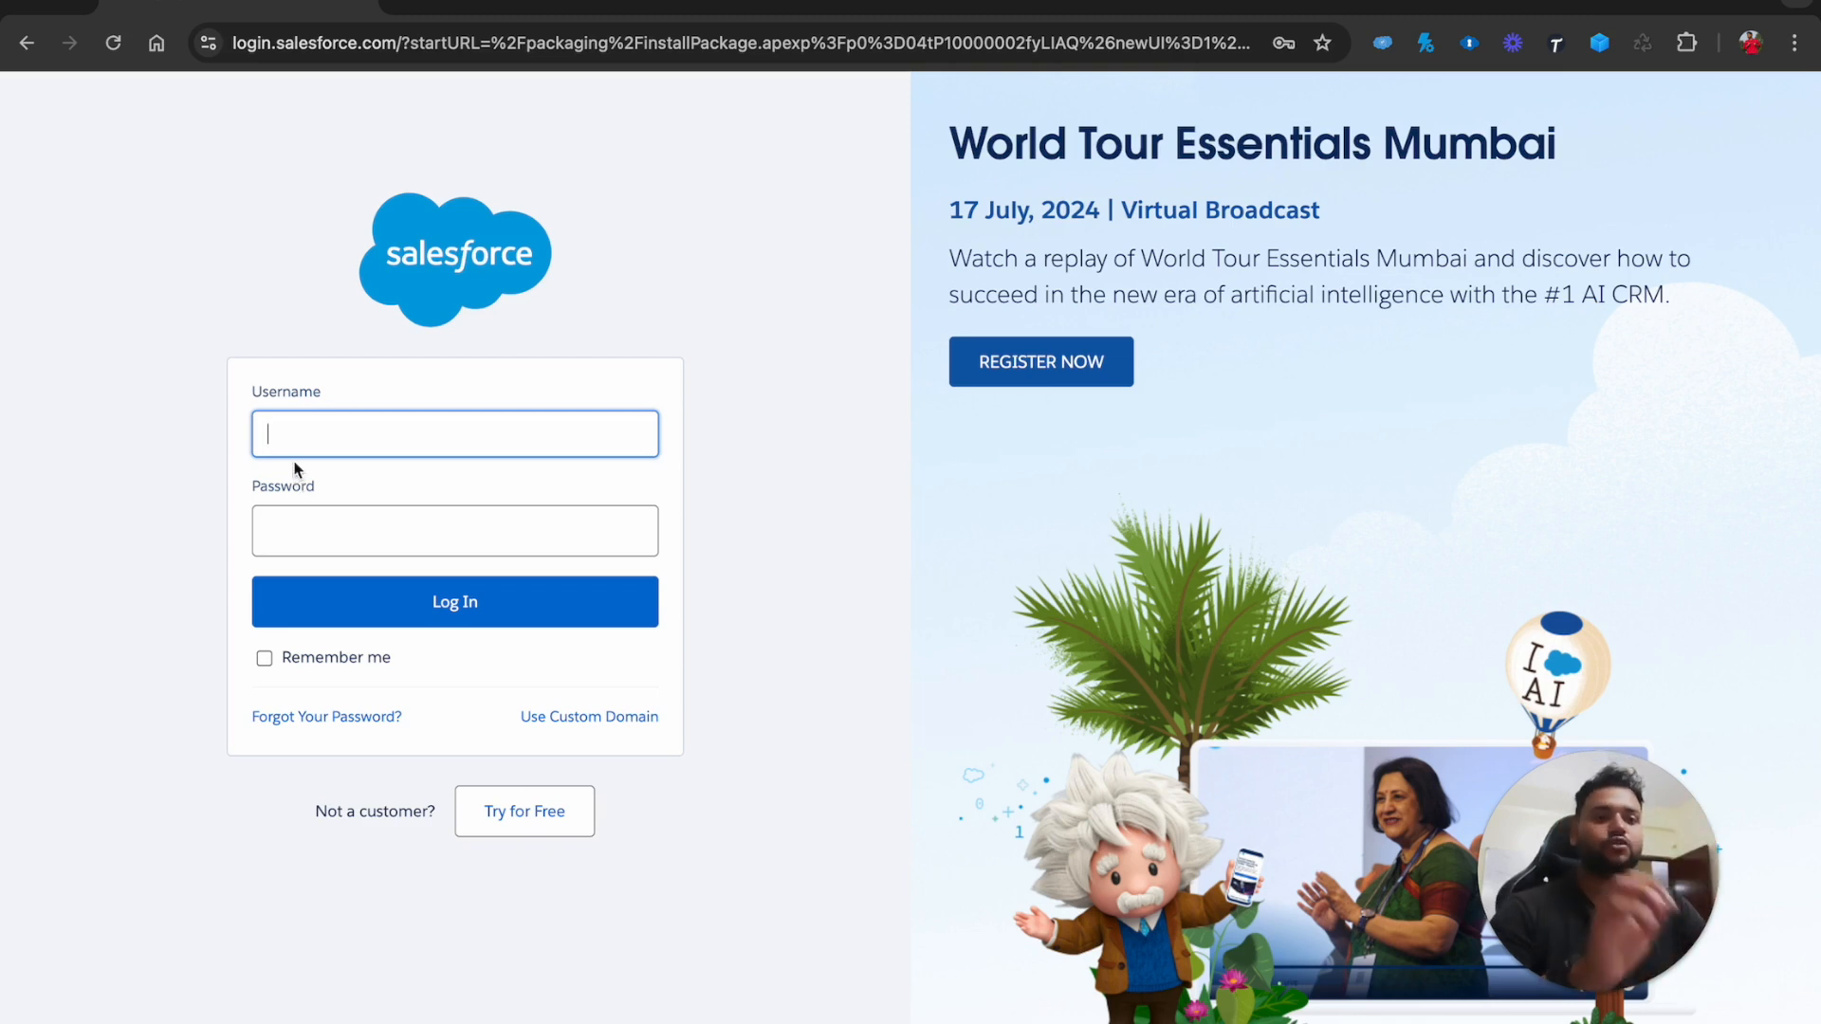
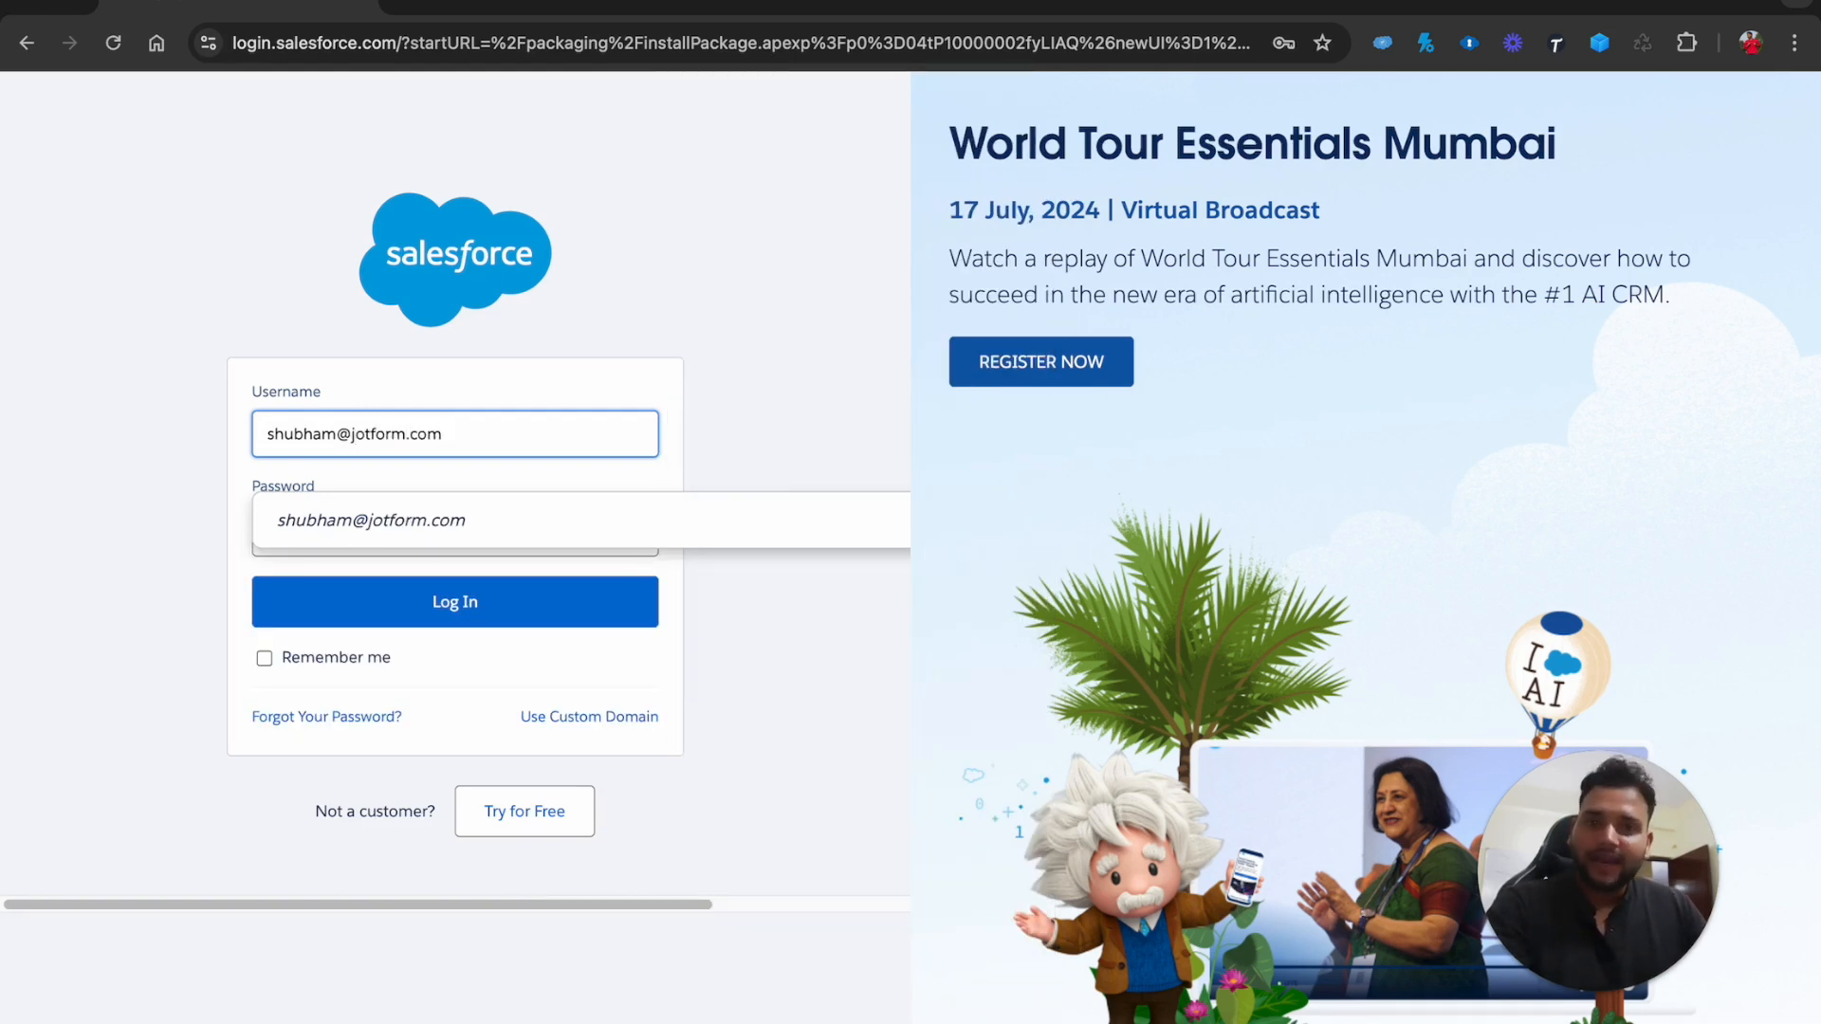
Log in to the Salesforce org with the account's username and password, saving the login
click(350, 533)
text(***********)
key(Caps_Lock)
key(Caps_Lock)
text(*)
click(462, 601)
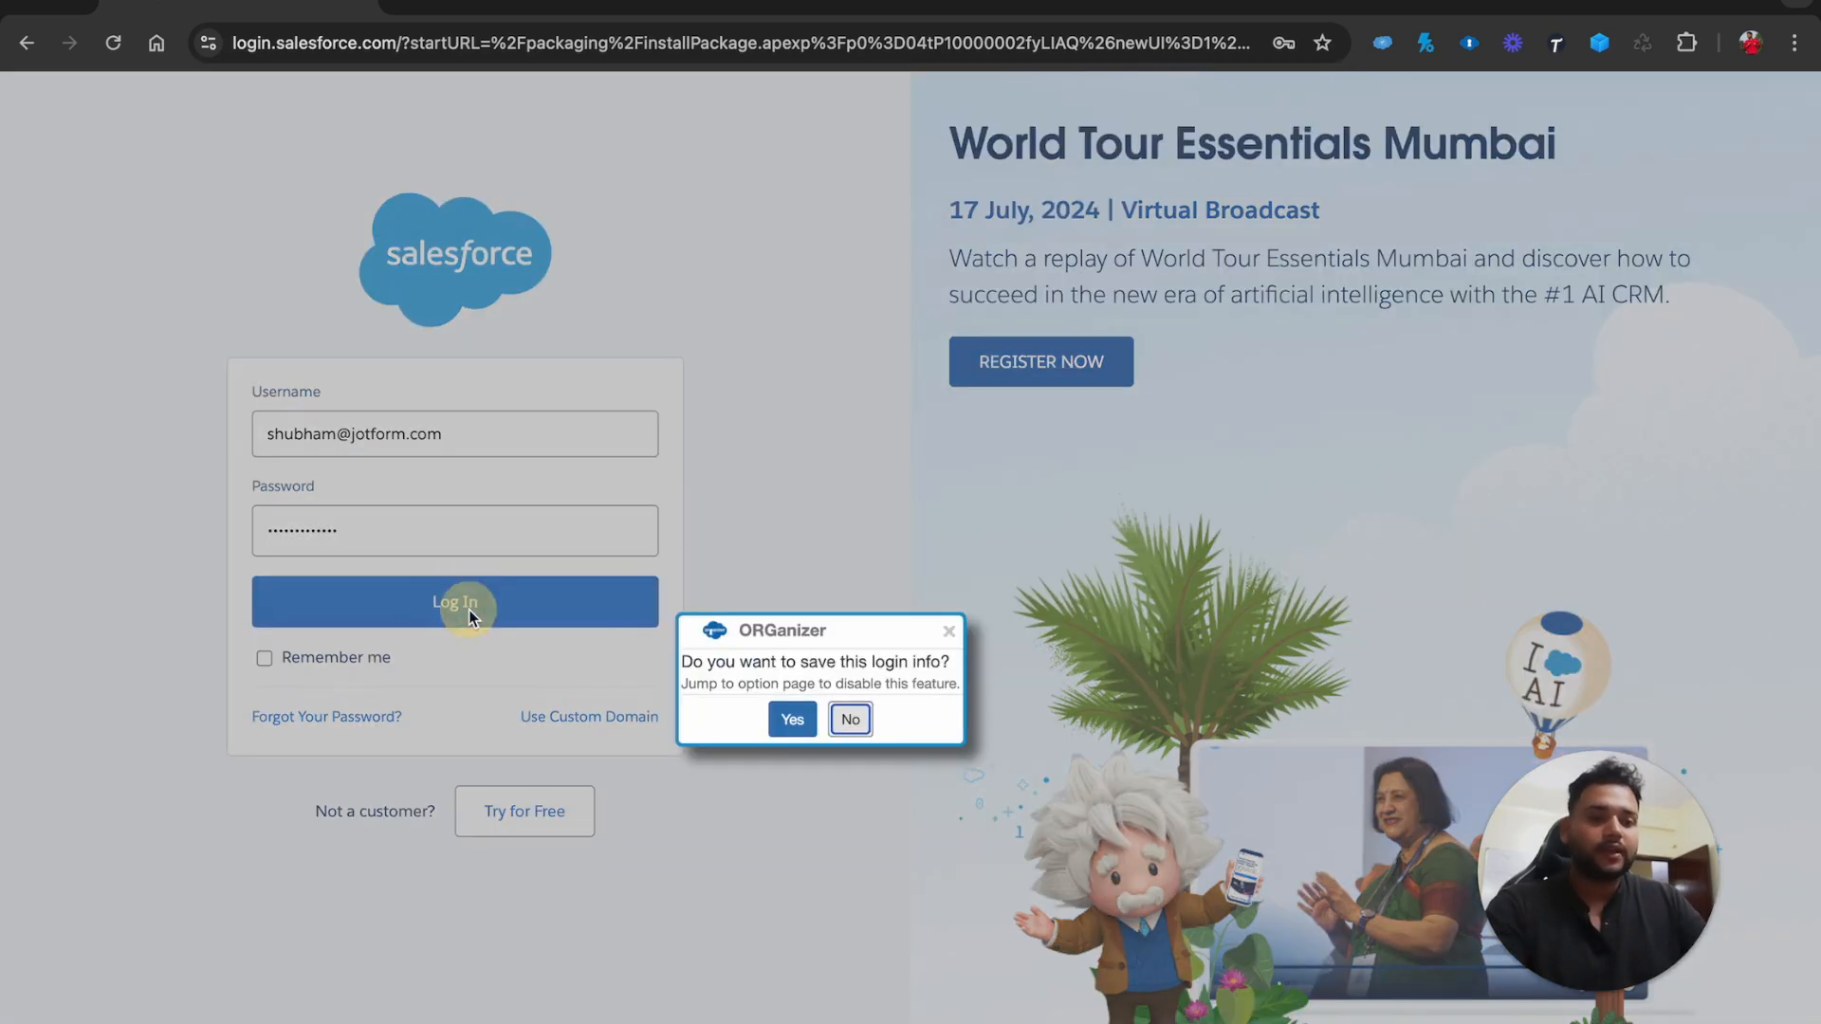
click(773, 707)
click(1277, 444)
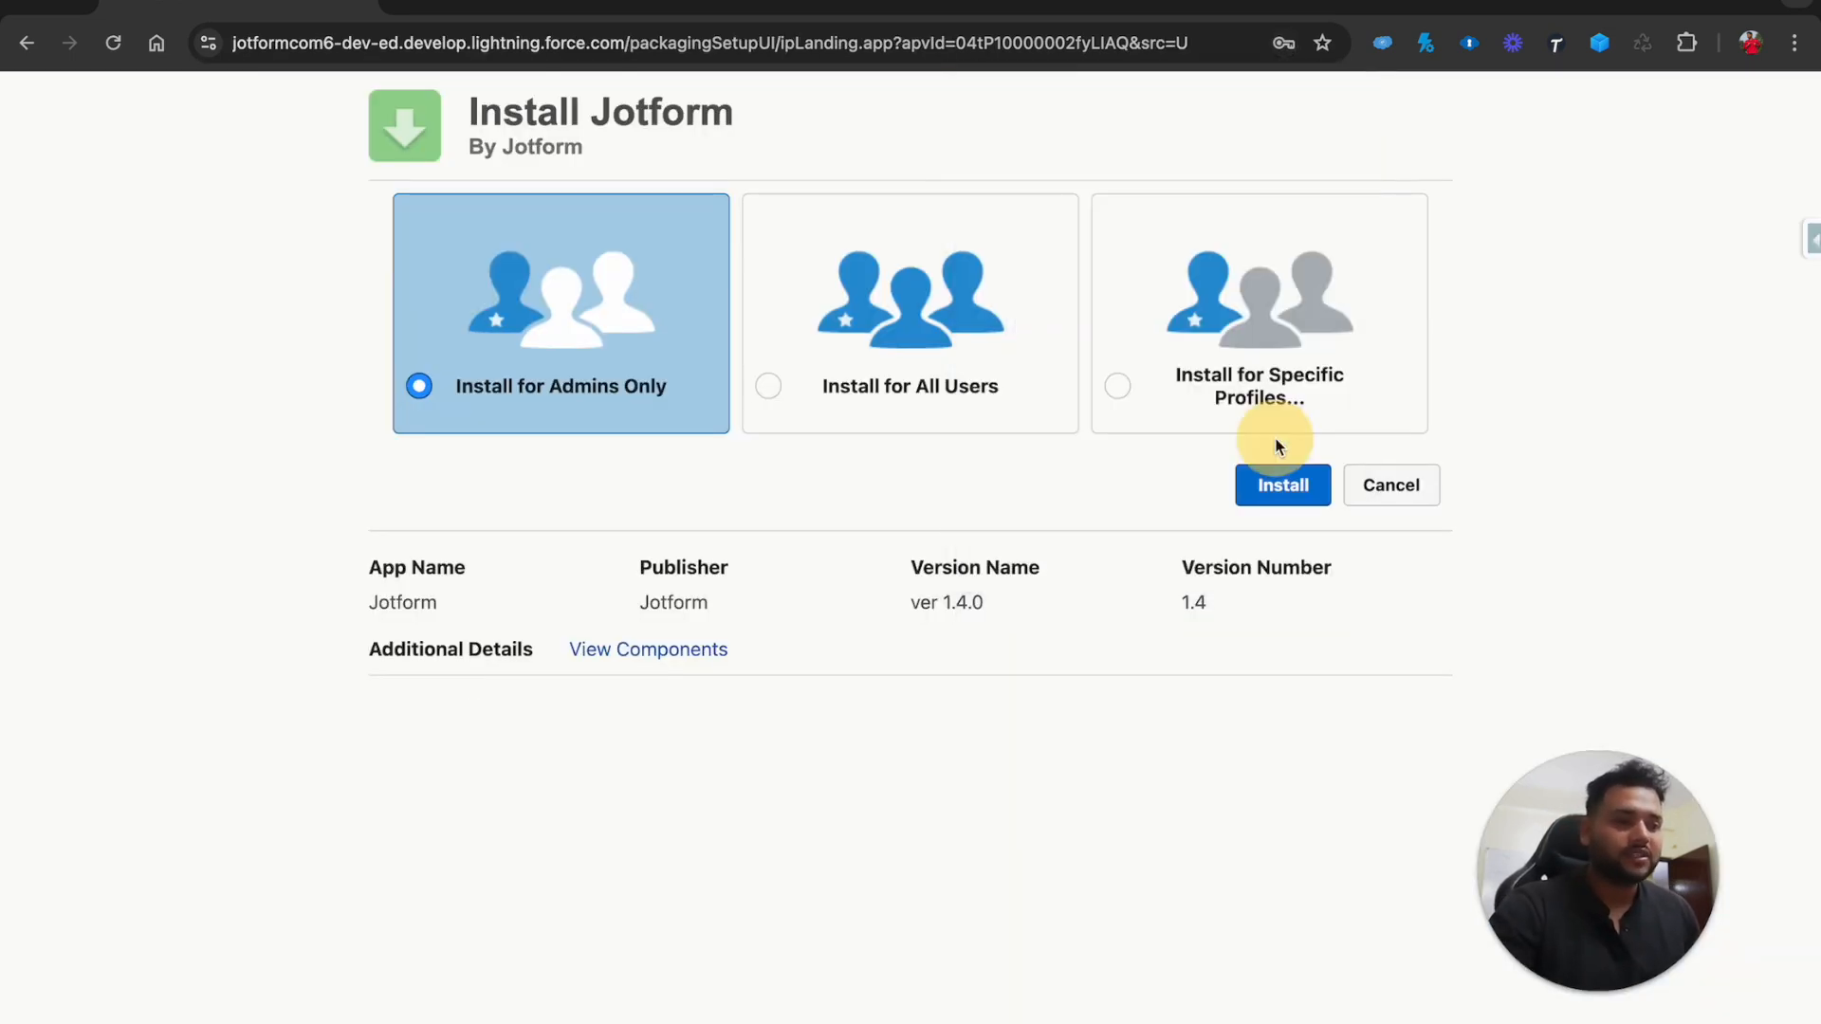
Install Jotform for admins only, granting access to the jotform.com sites, and finish
click(1279, 501)
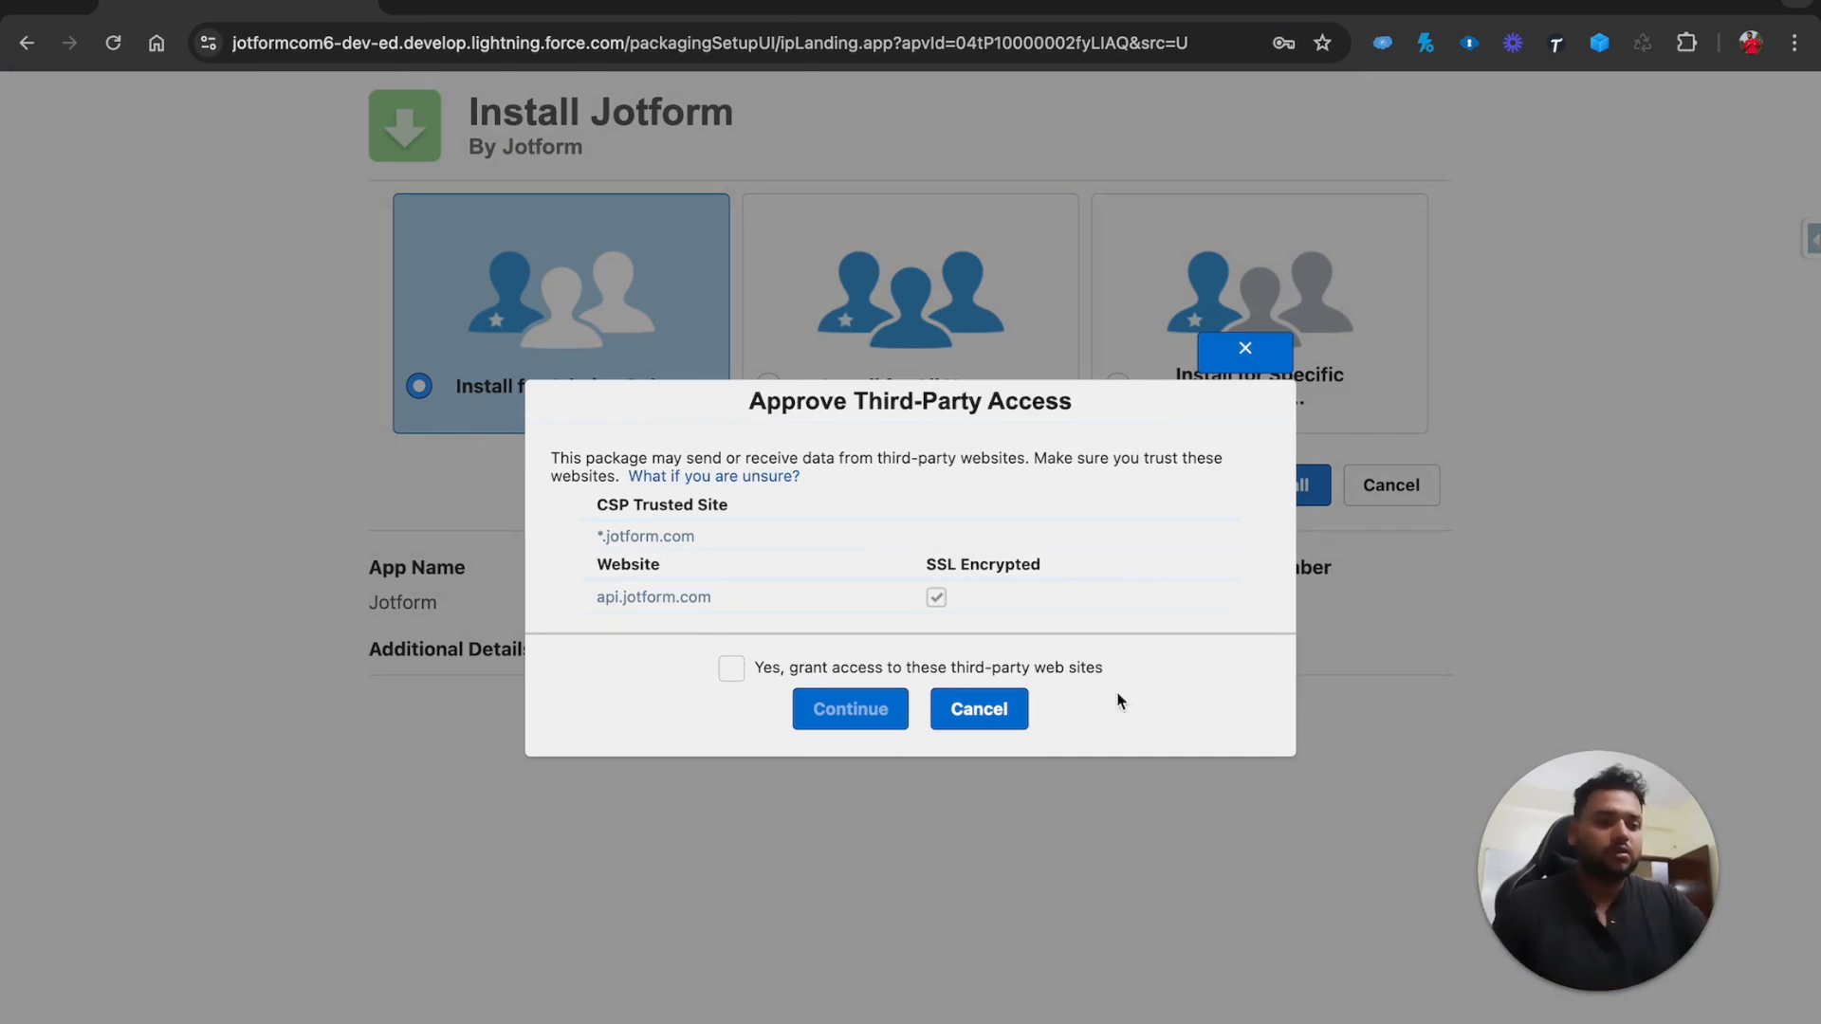
click(733, 668)
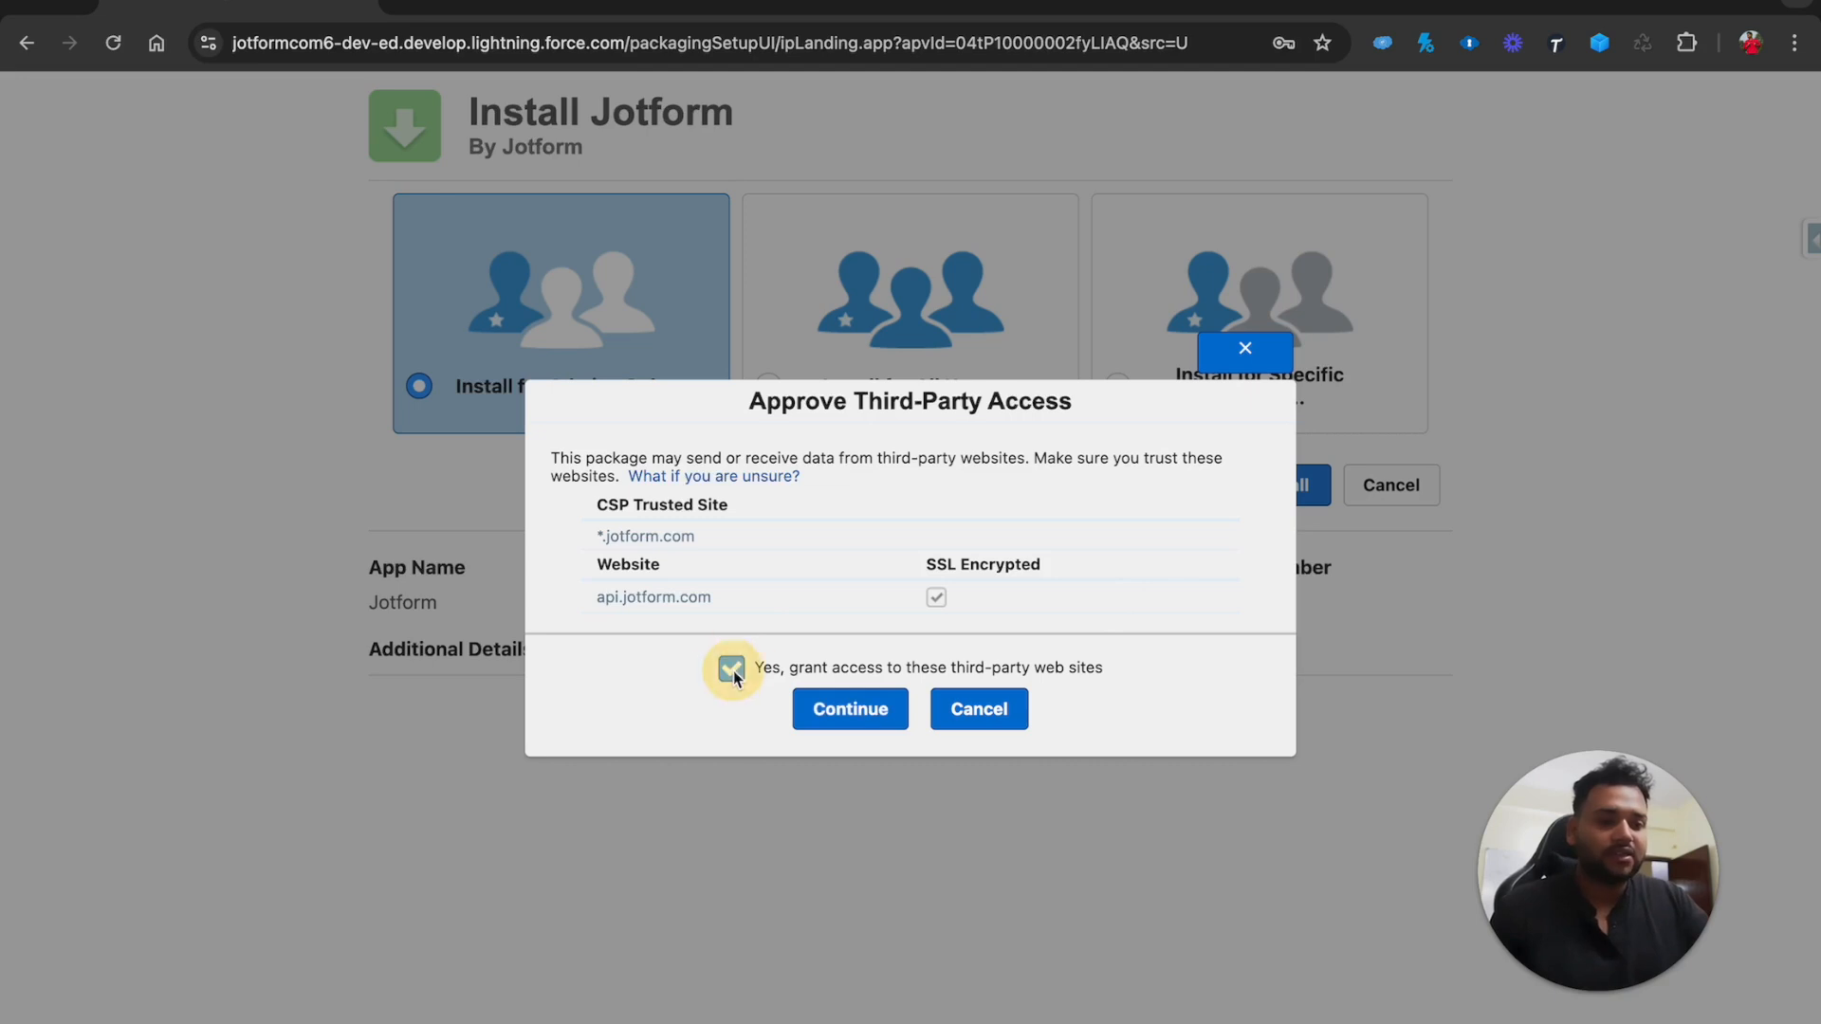
click(842, 701)
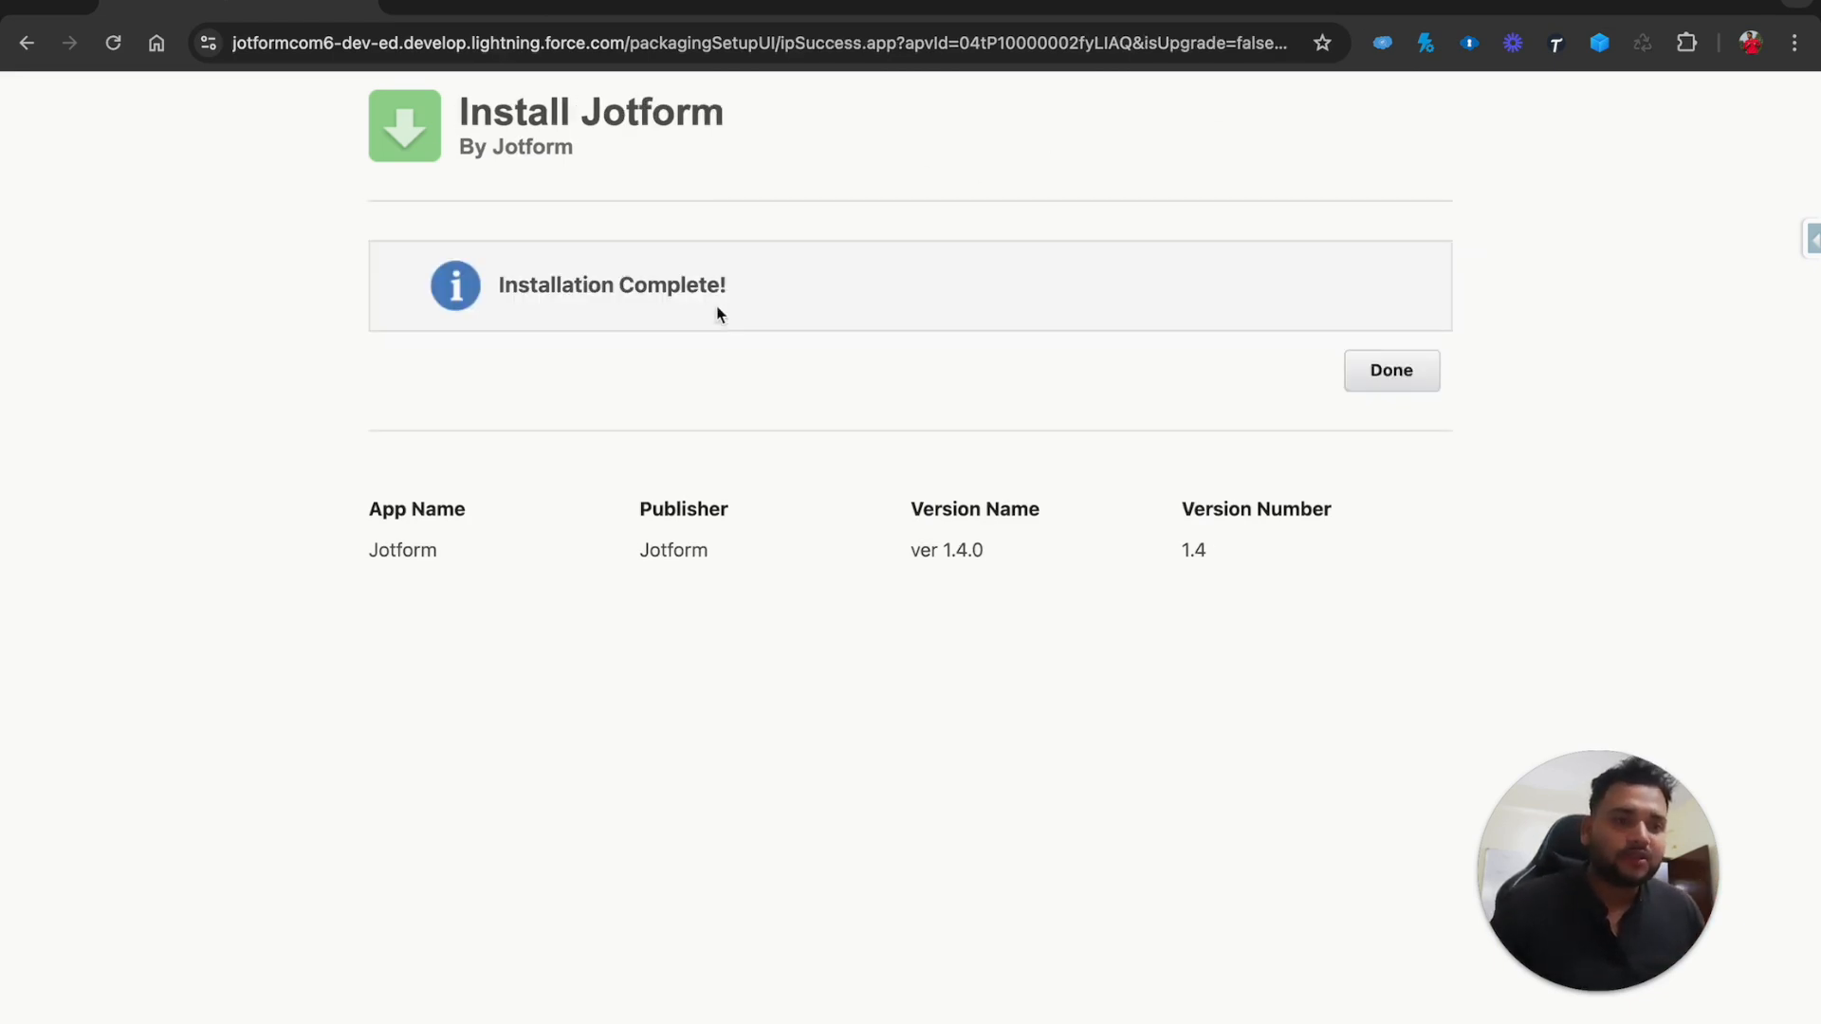
click(1391, 370)
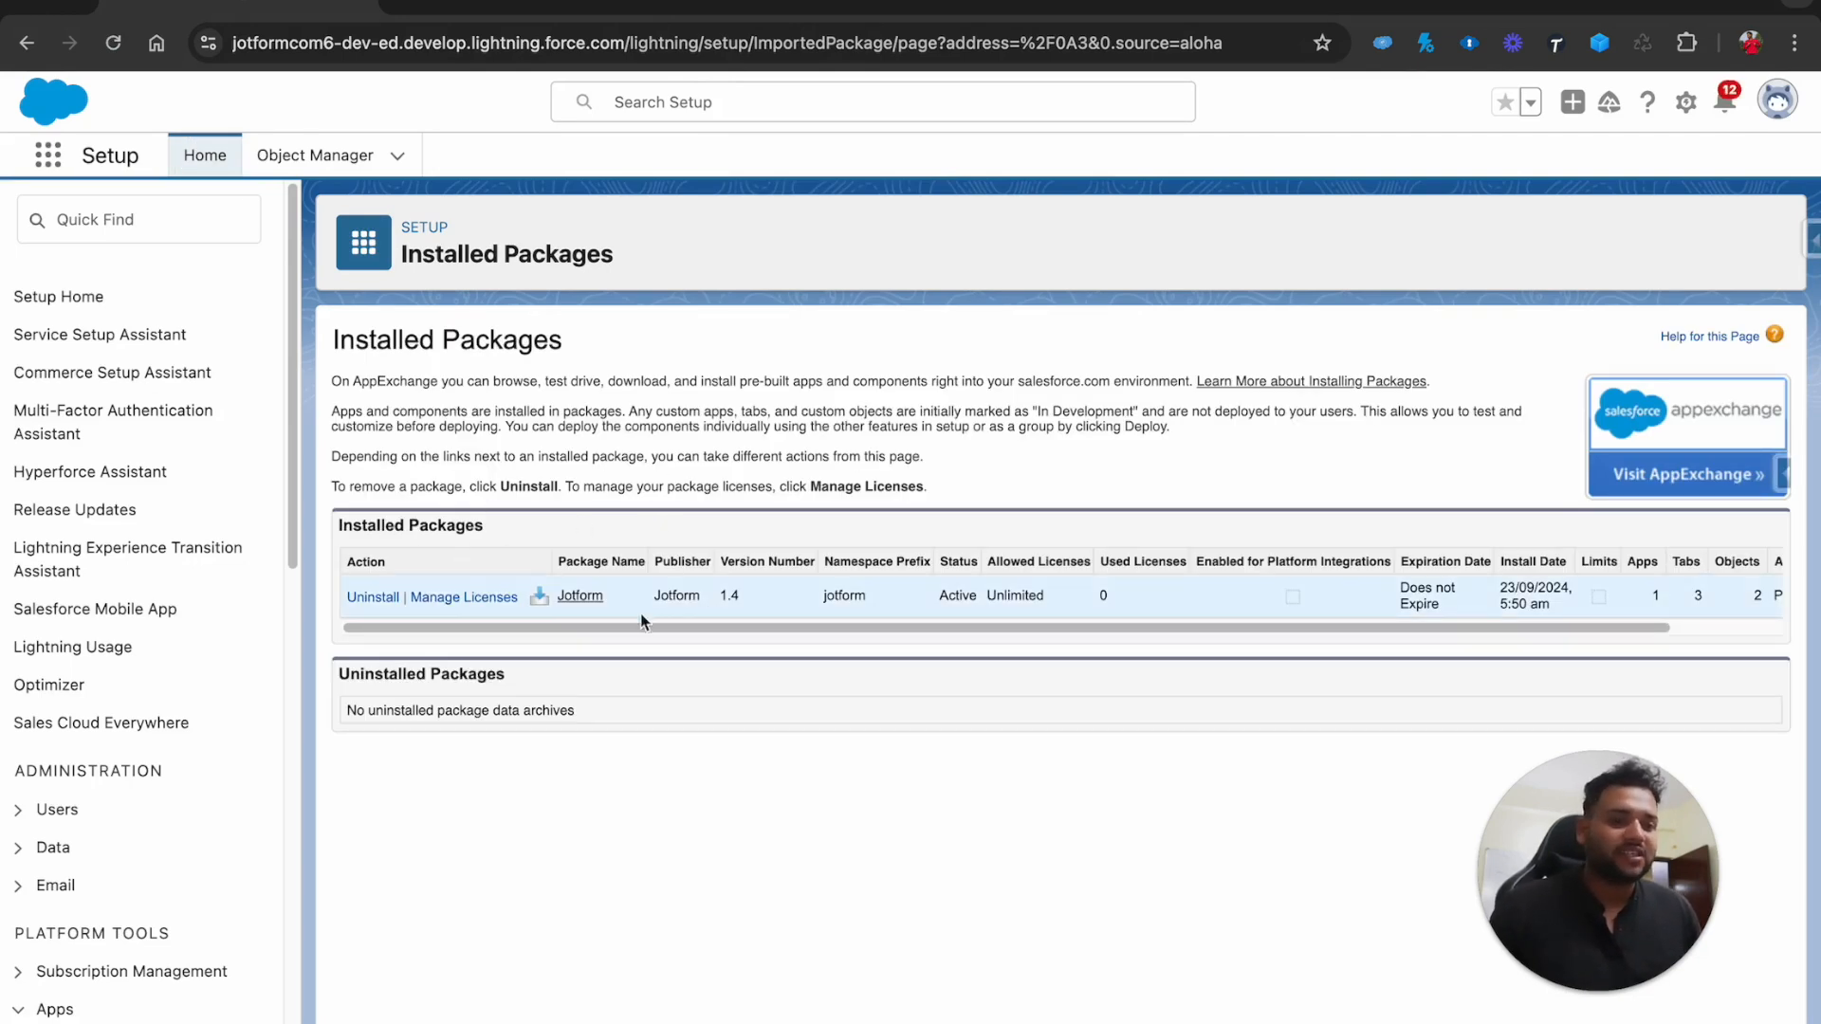
Find 'jotform' in the App Launcher and open the Jotform app
click(55, 169)
text(jpotform)
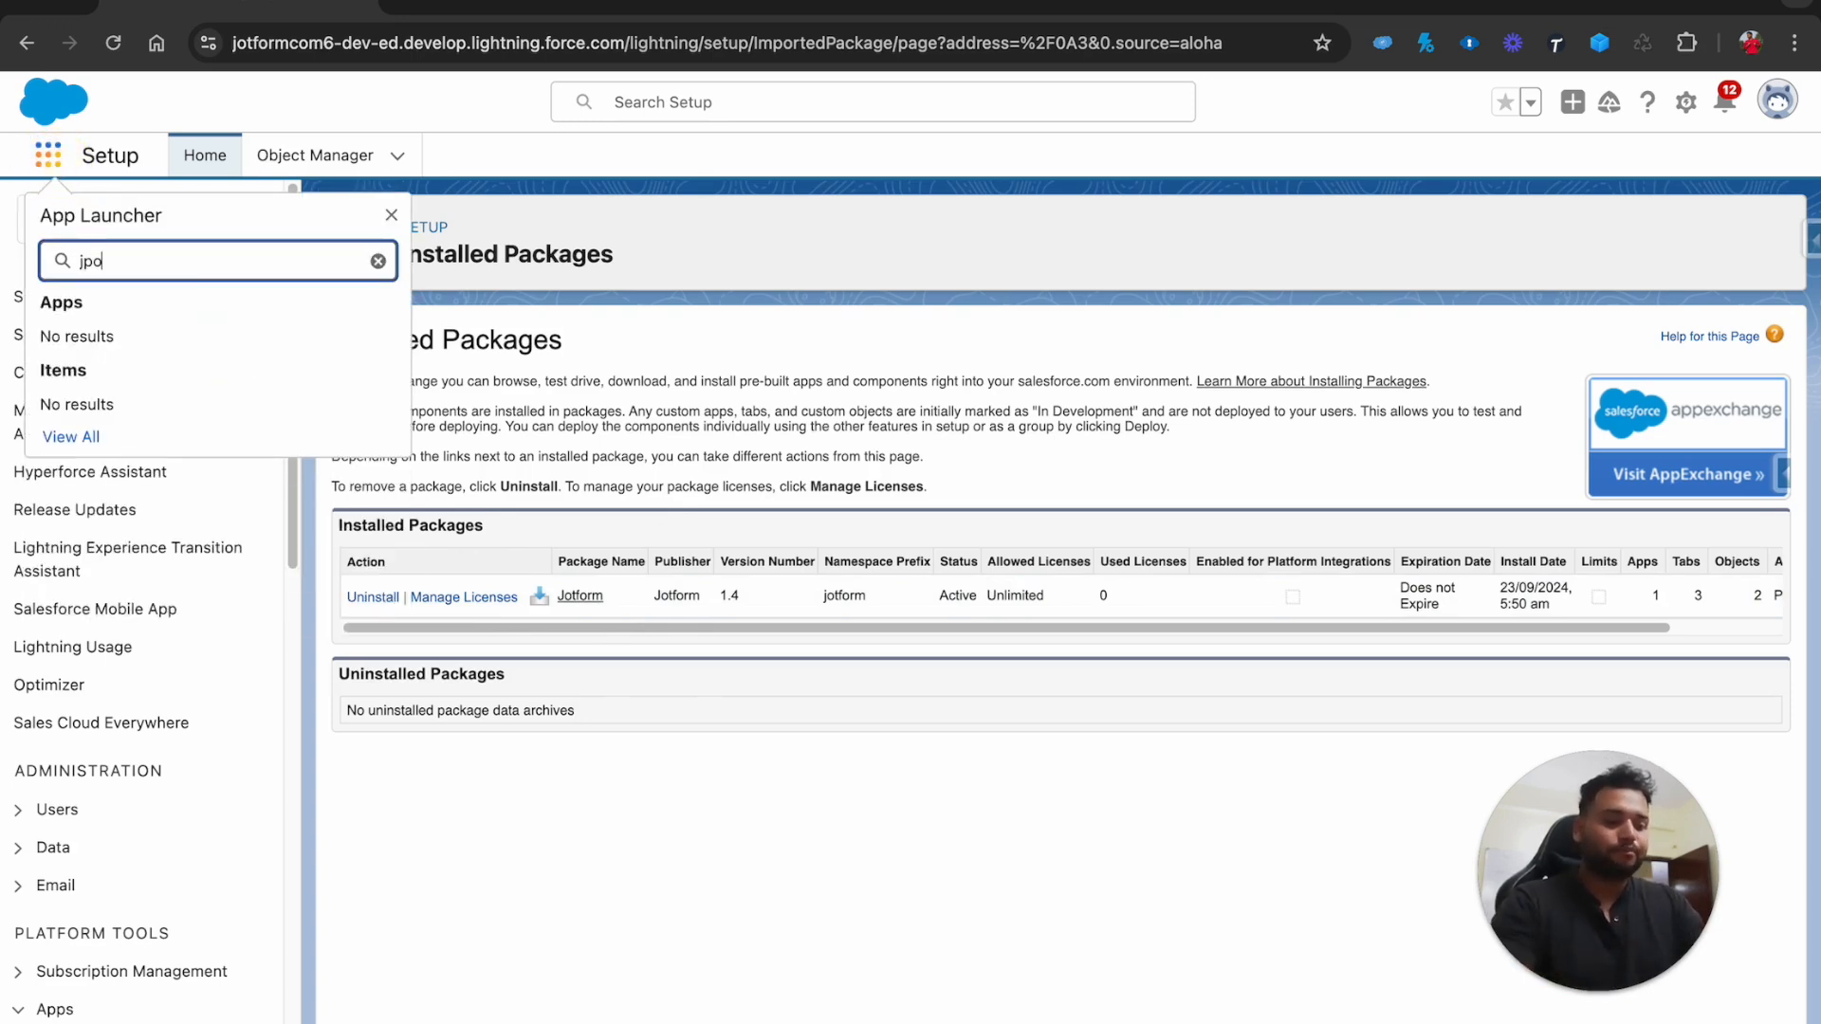
key(BackSpace)
key(BackSpace)
key(BackSpace)
key(BackSpace)
key(BackSpace)
key(BackSpace)
key(BackSpace)
text(ot)
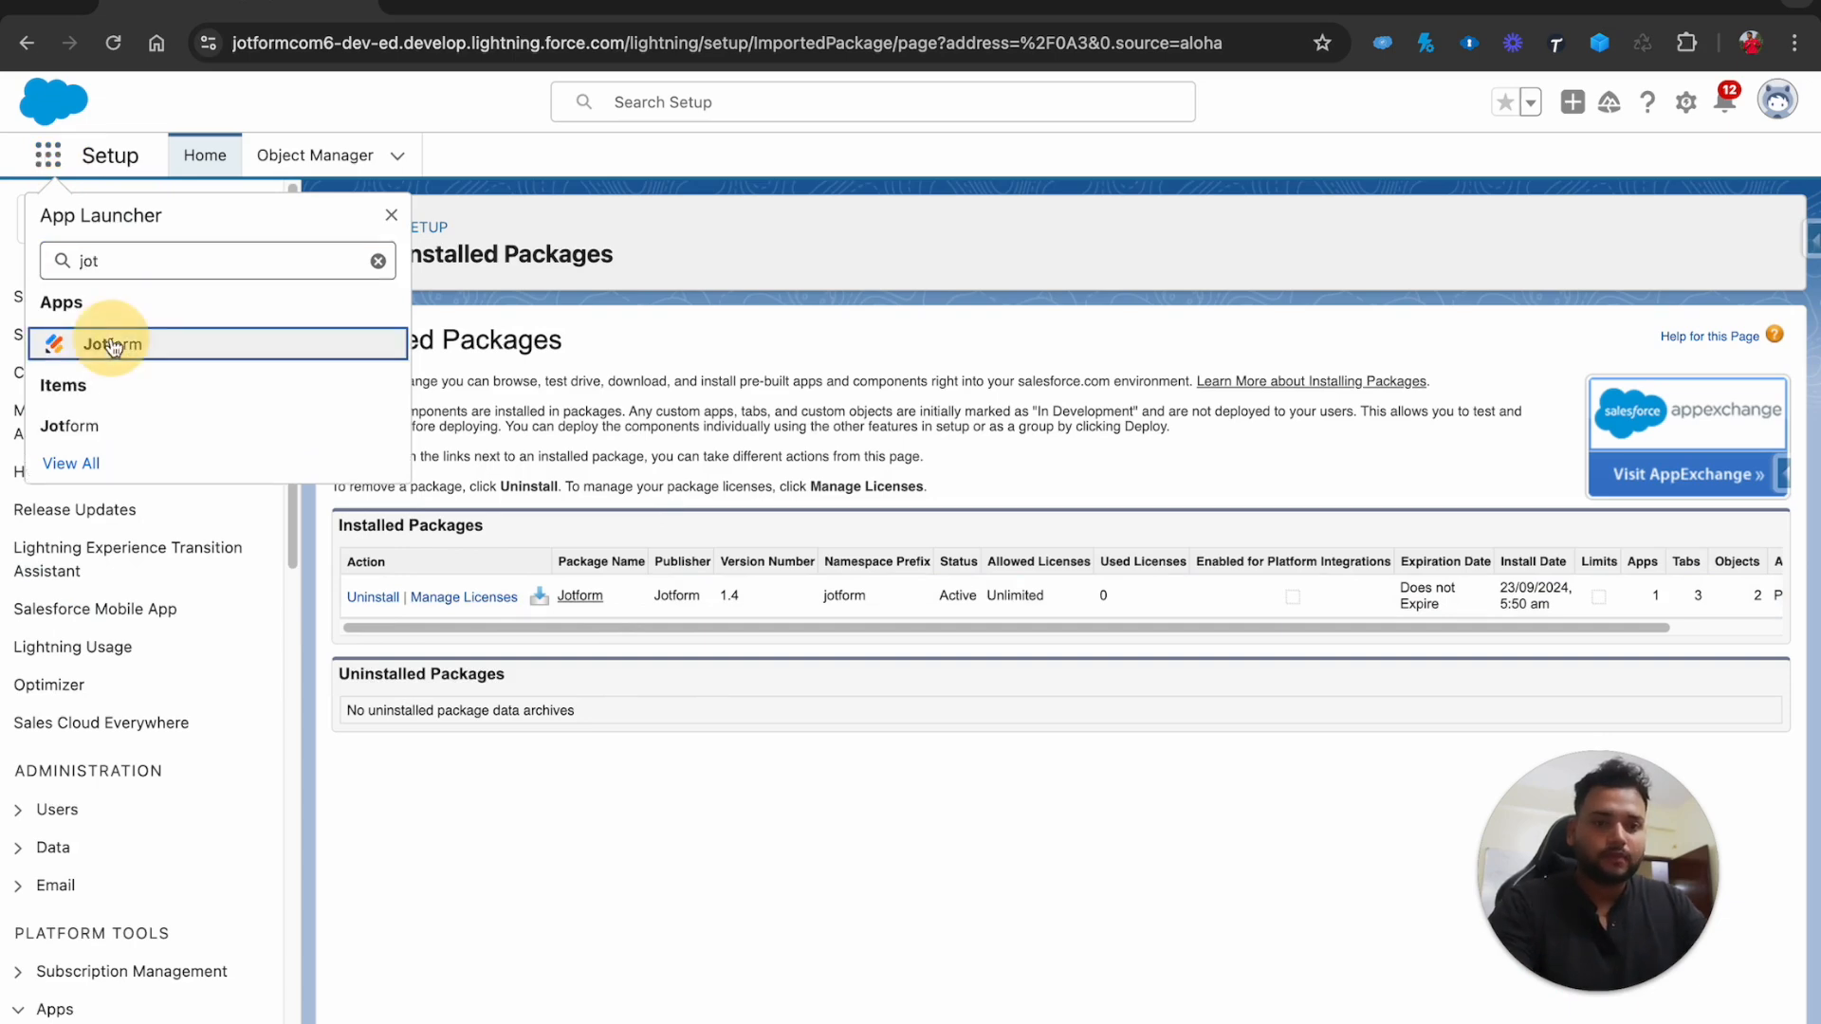
click(112, 345)
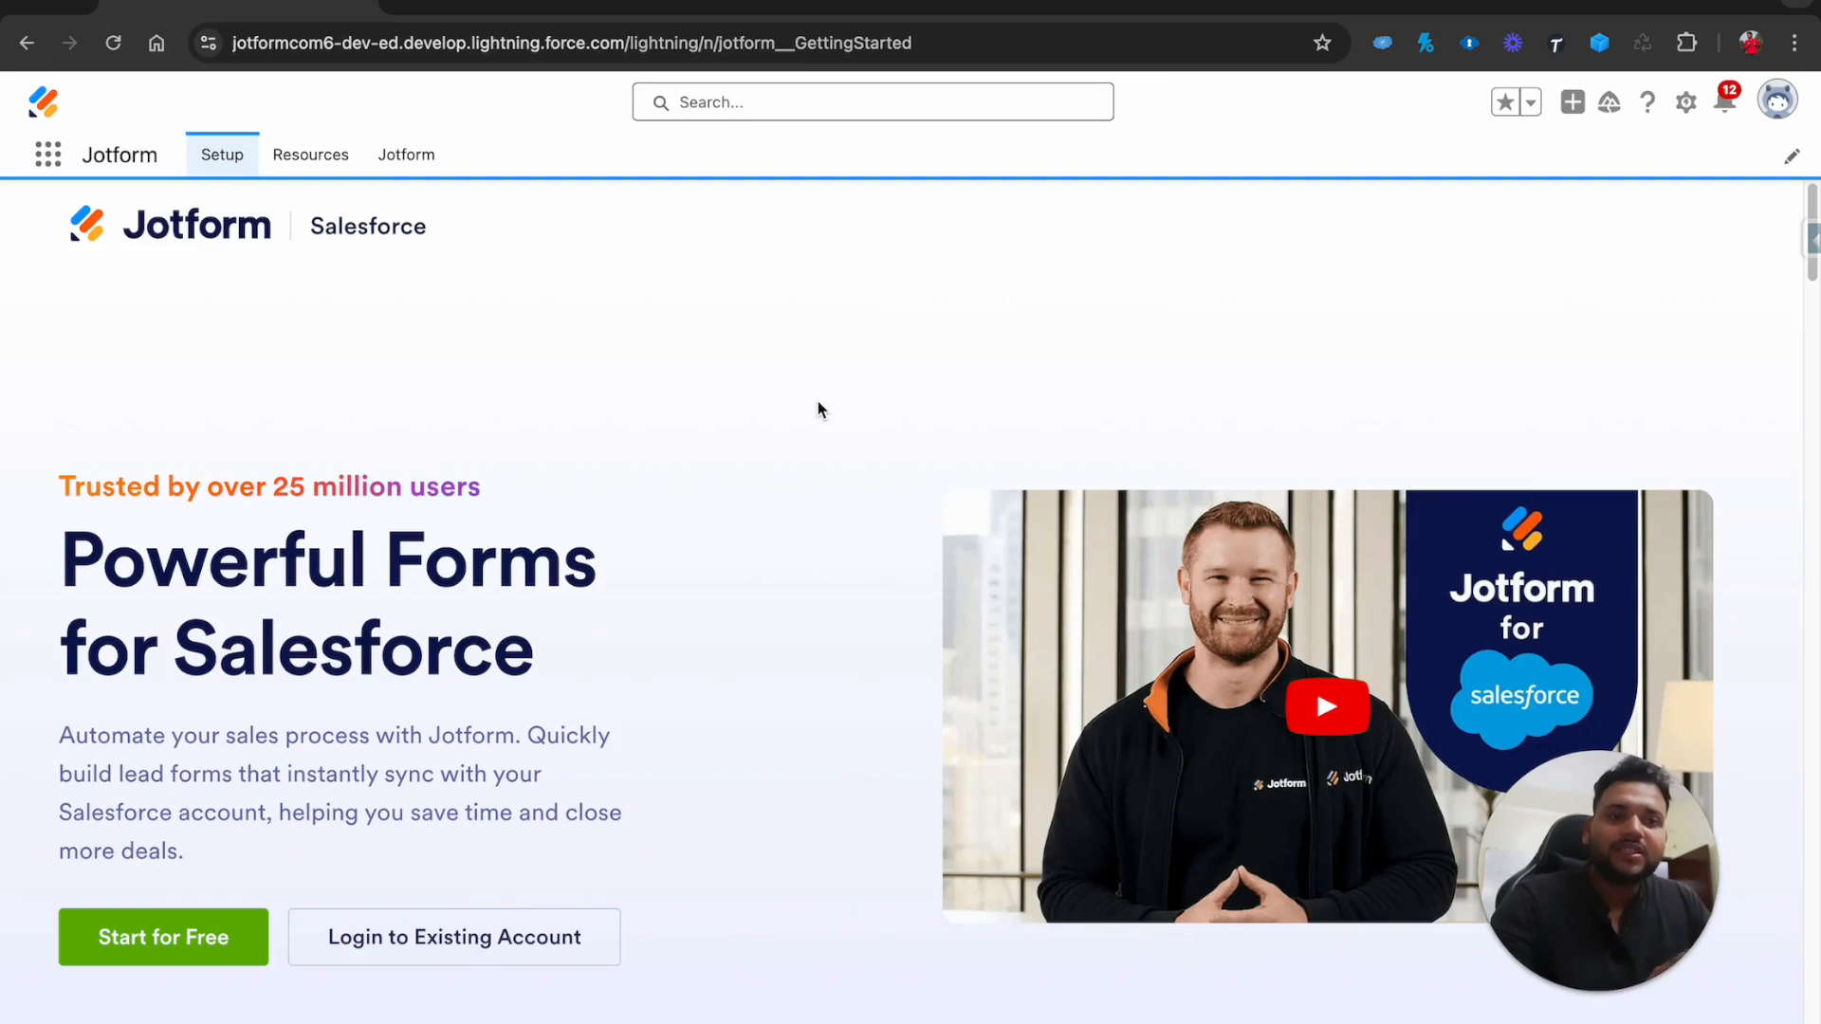
Browse the Jotform Resources and forms tabs, then return to Getting Started
click(312, 163)
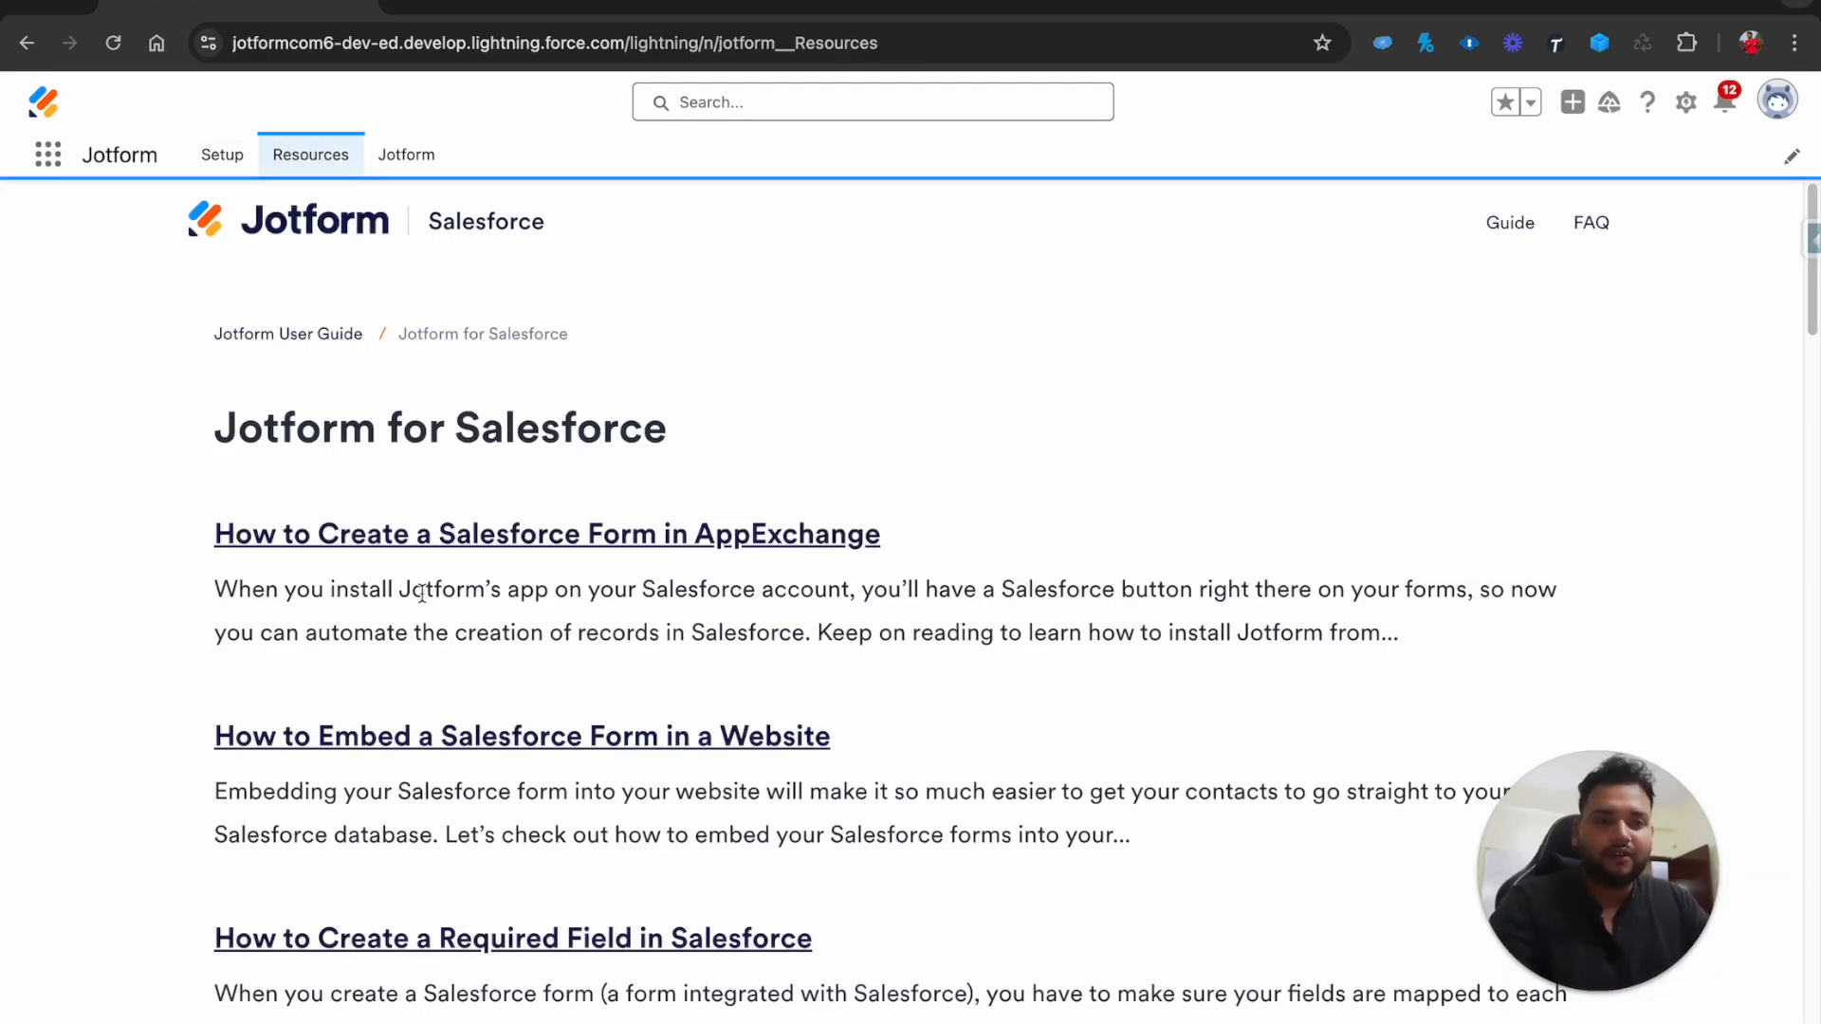
click(402, 153)
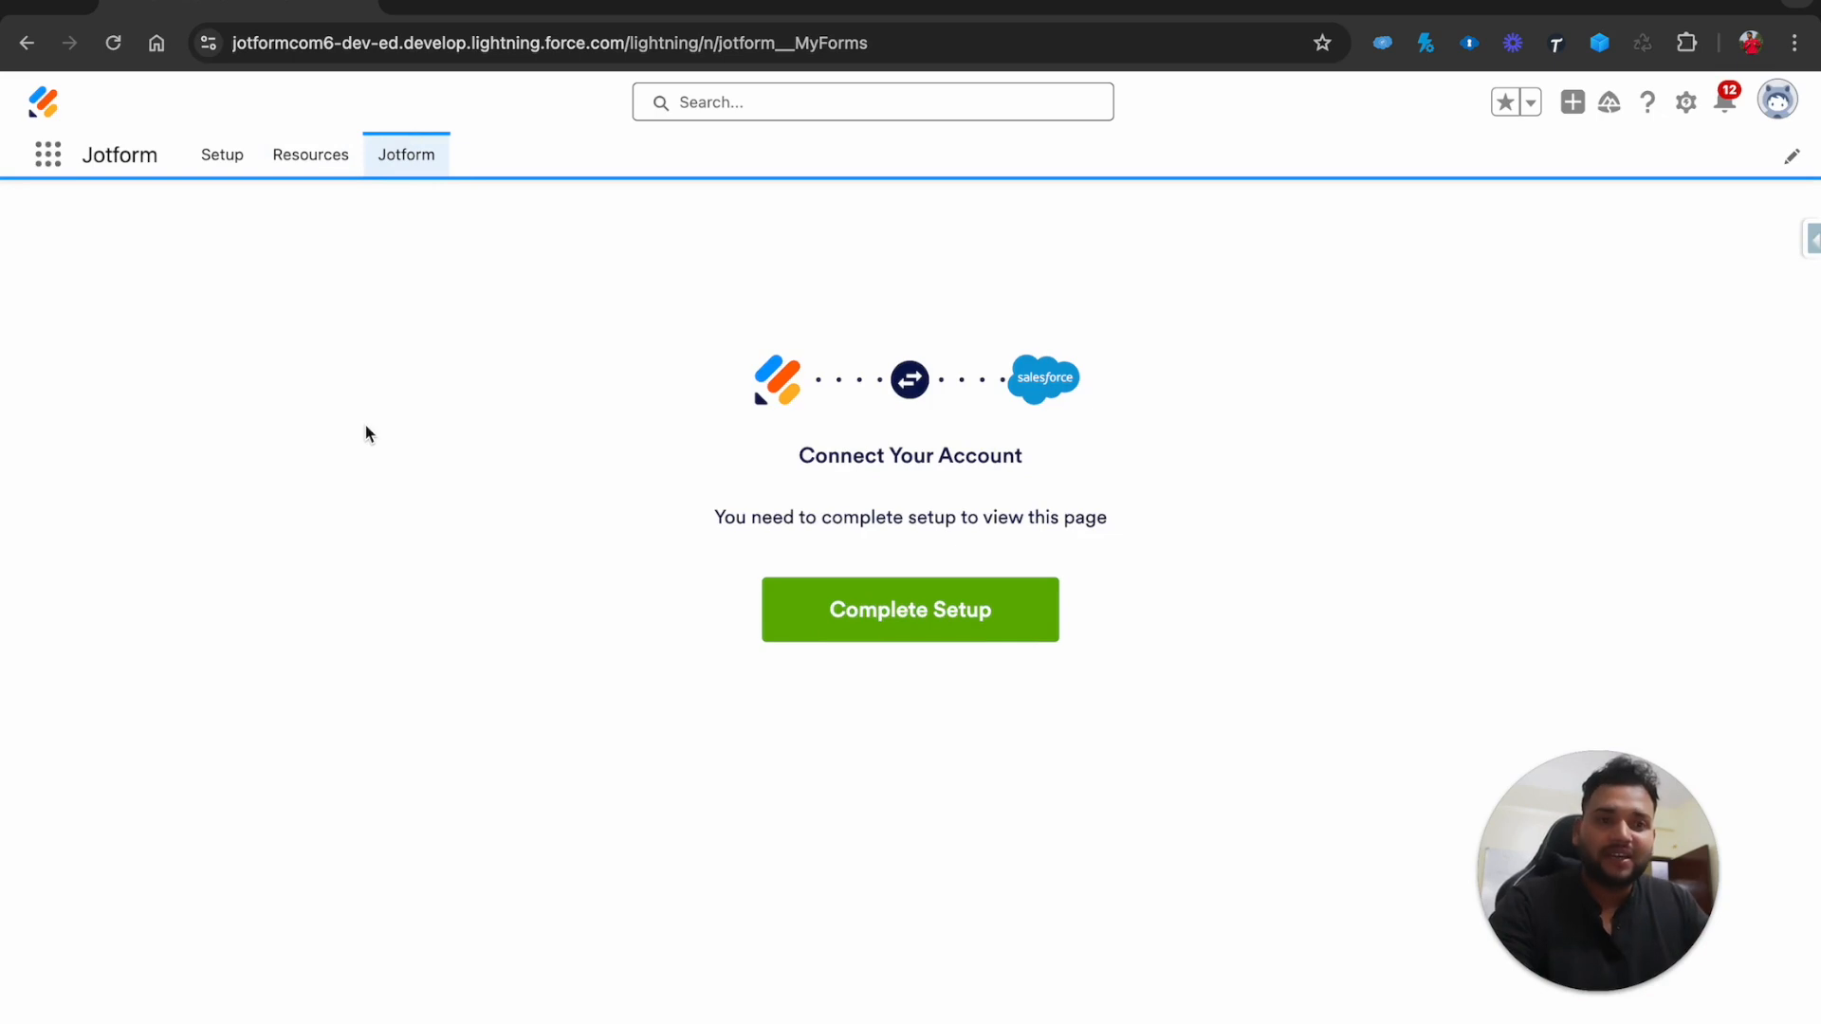
click(223, 157)
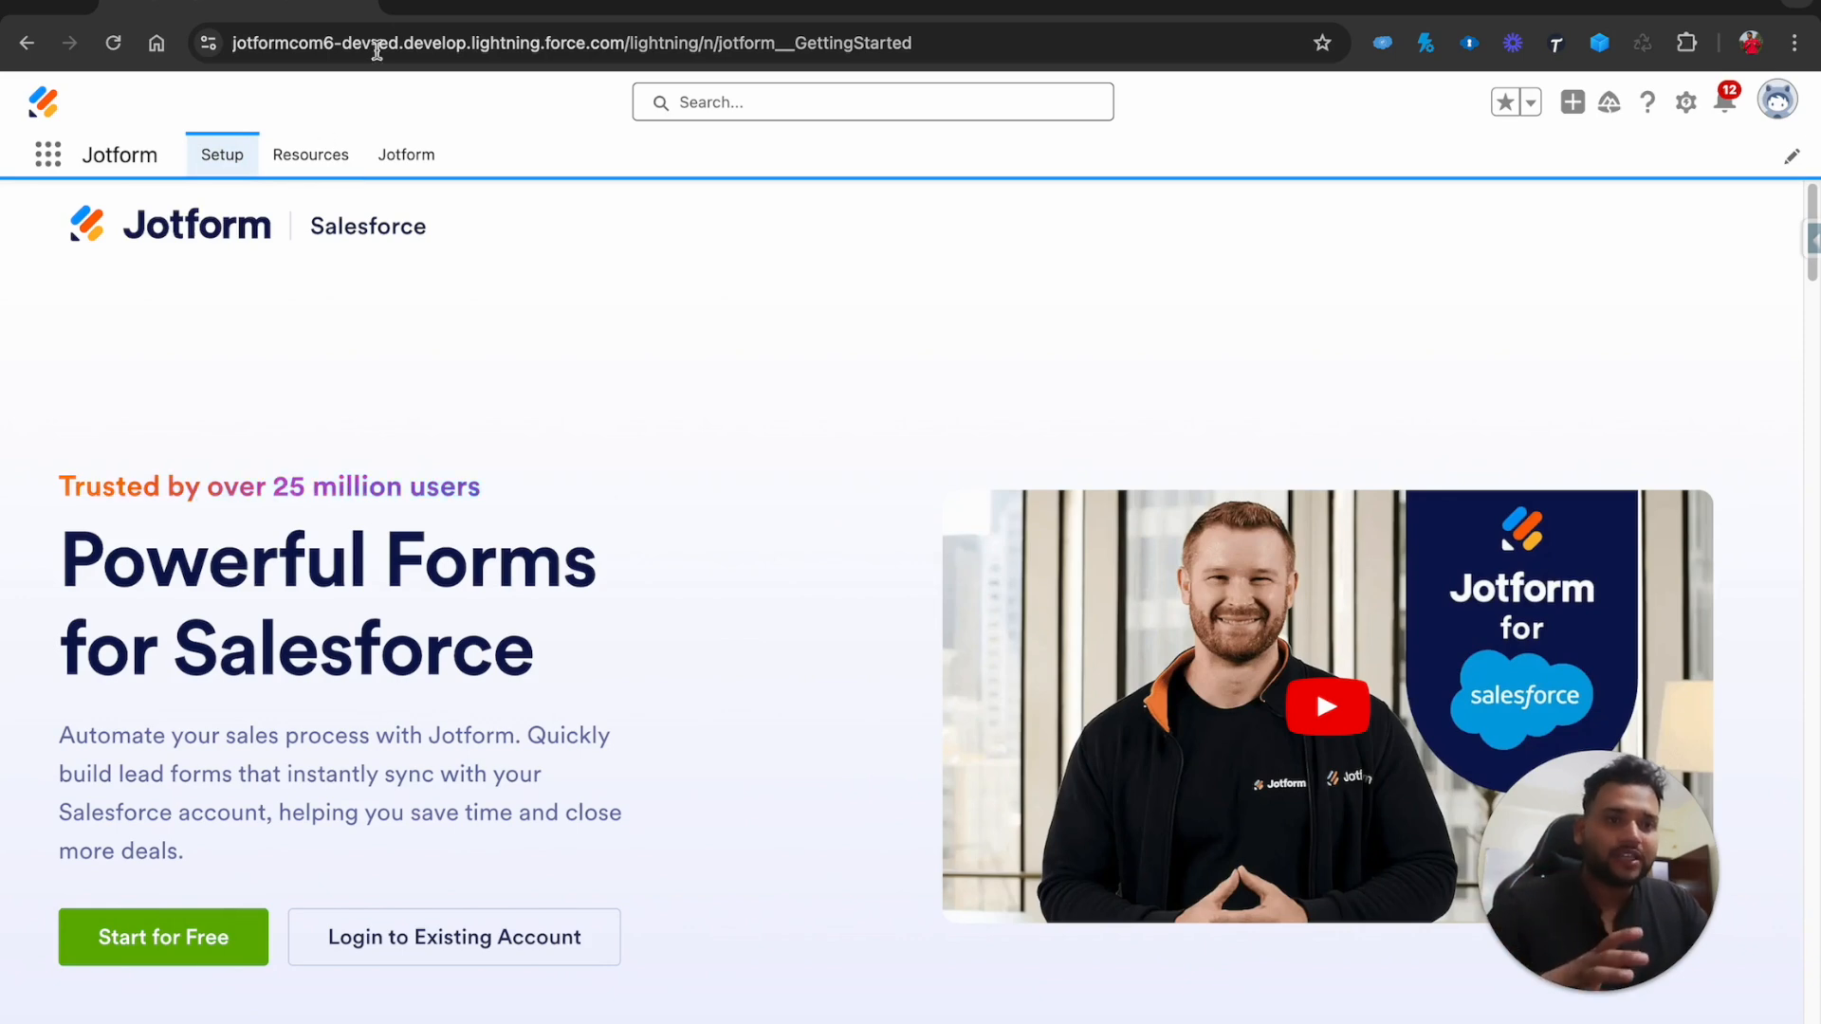
click(398, 6)
Go to jotform.com's My Forms page in a new tab
text(jot)
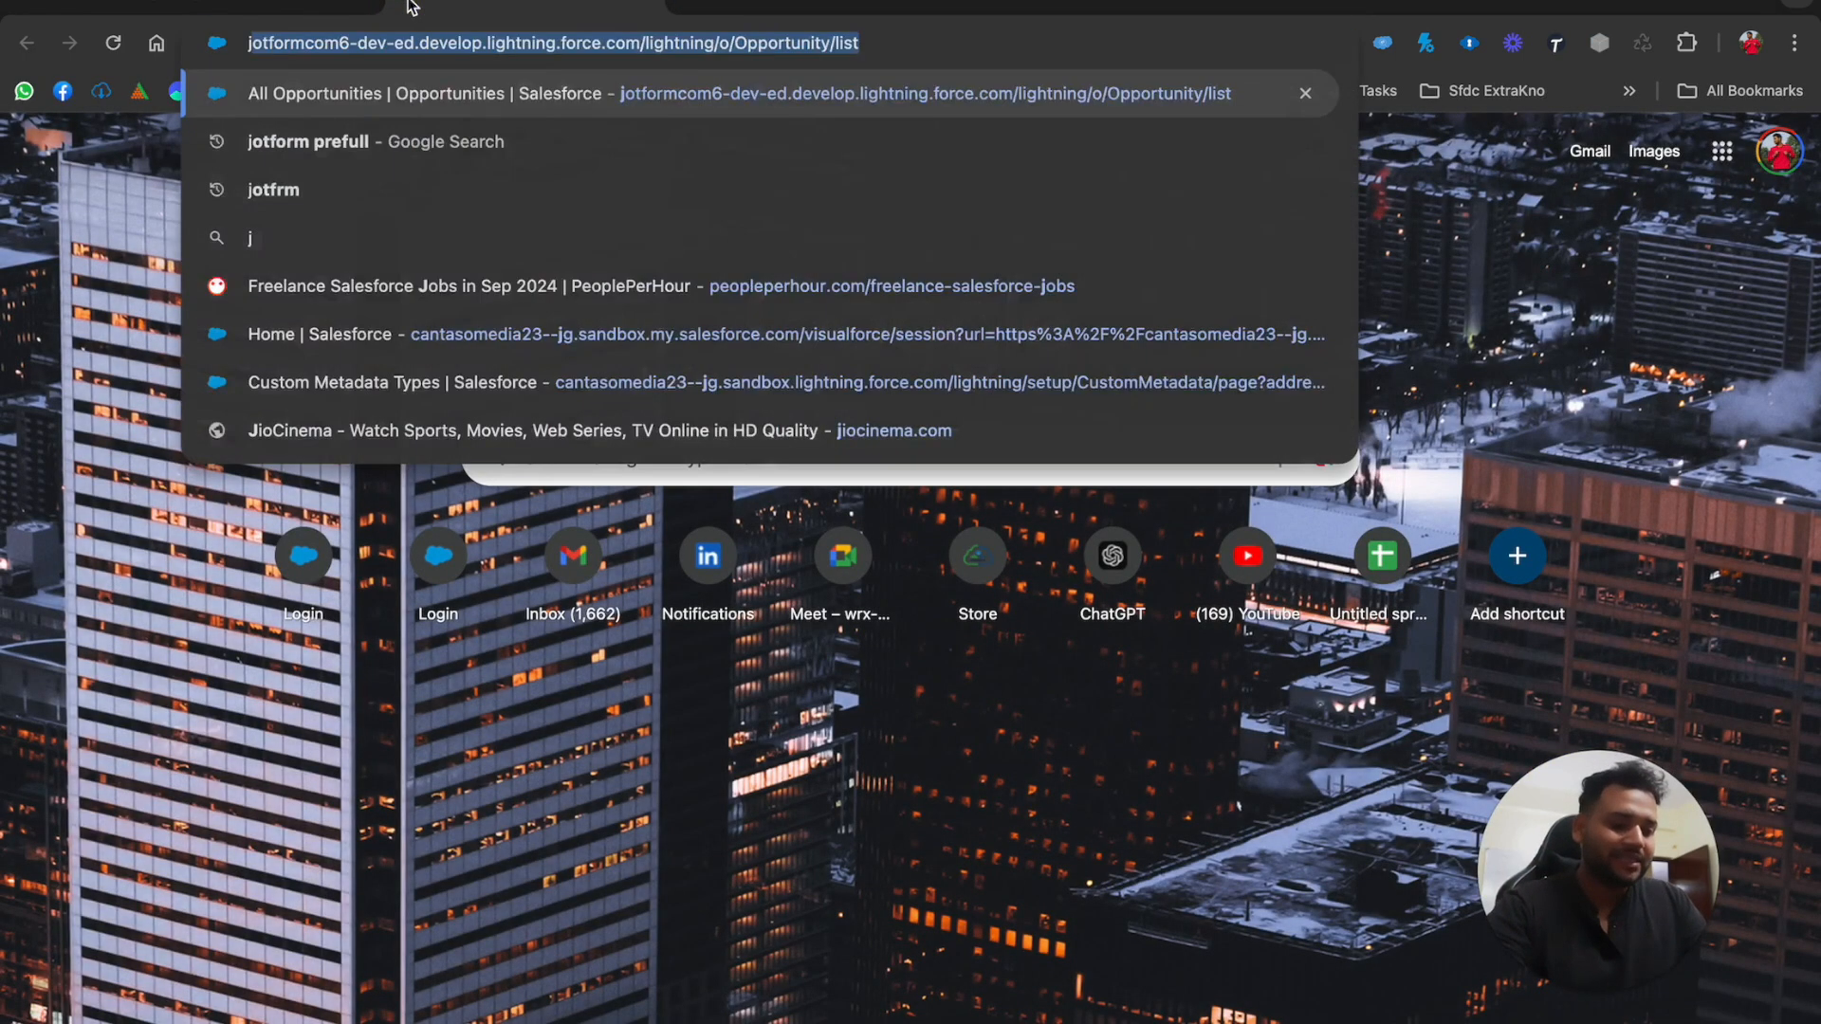
text(form)
key(BackSpace)
text(rm.)
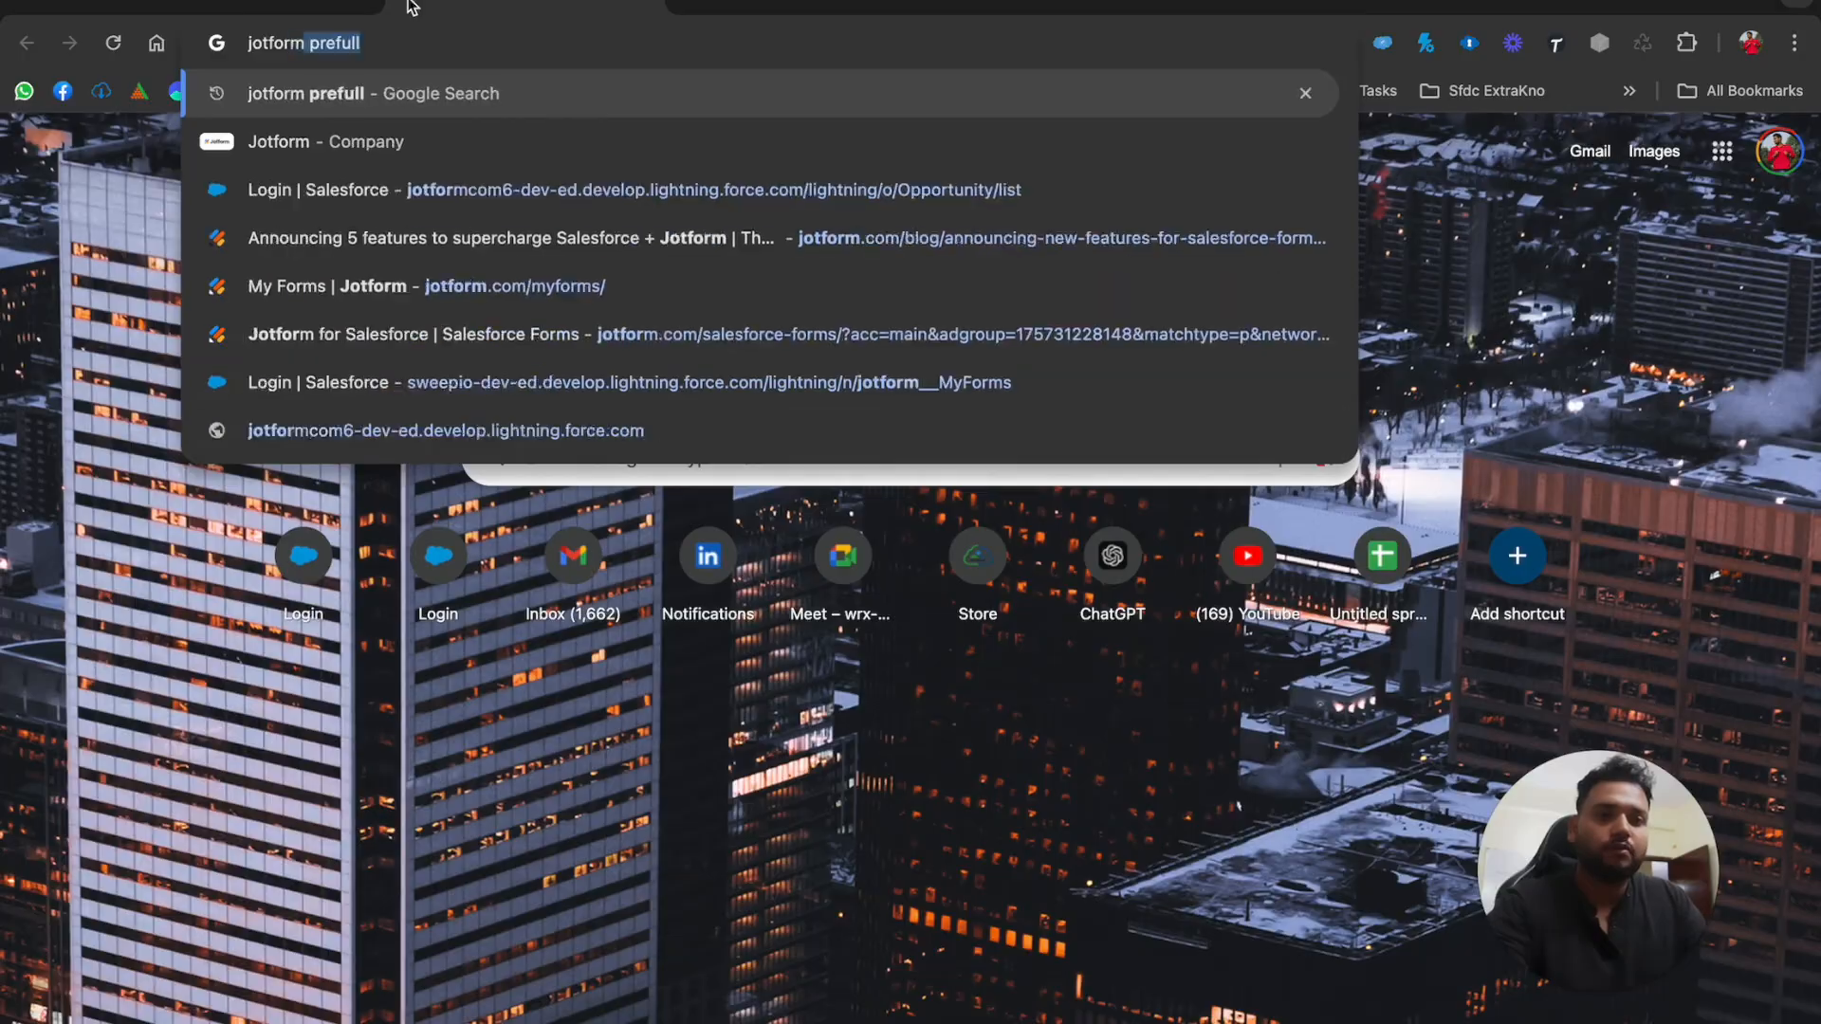
key(Return)
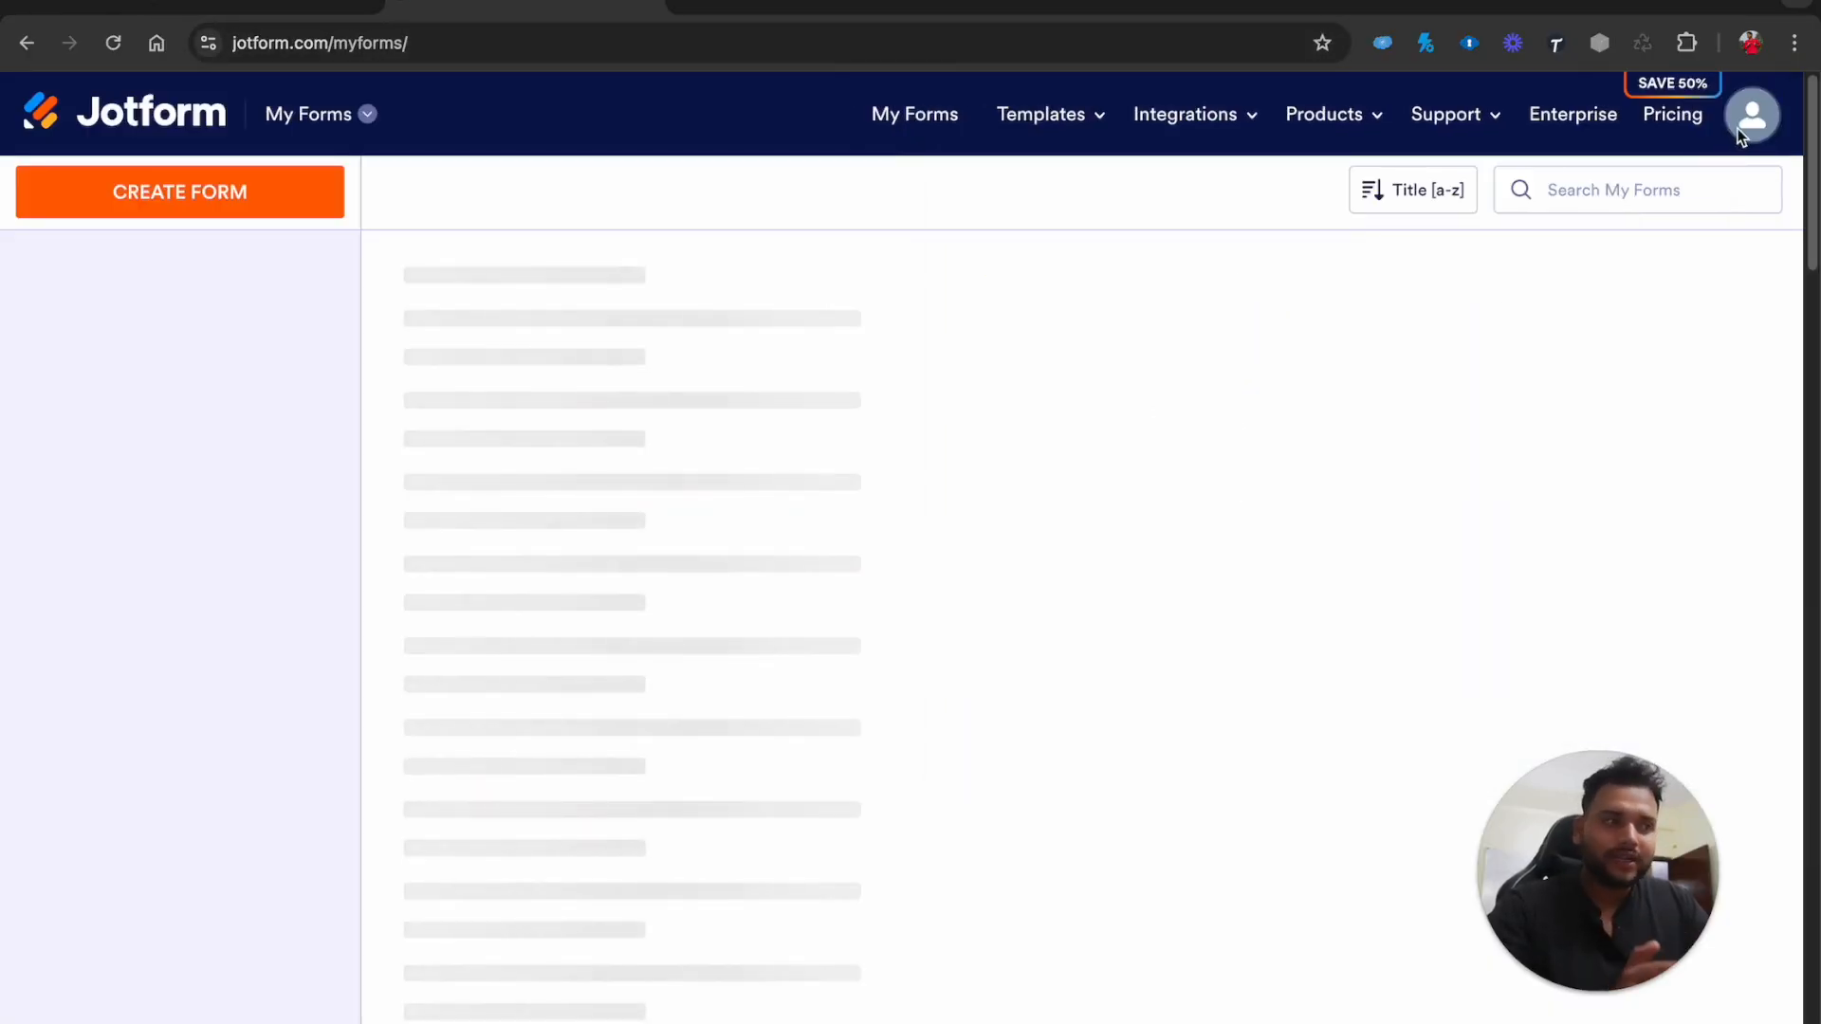
Log out of the Jotform account, dismiss the Google prompt and return to Getting Started
click(1742, 128)
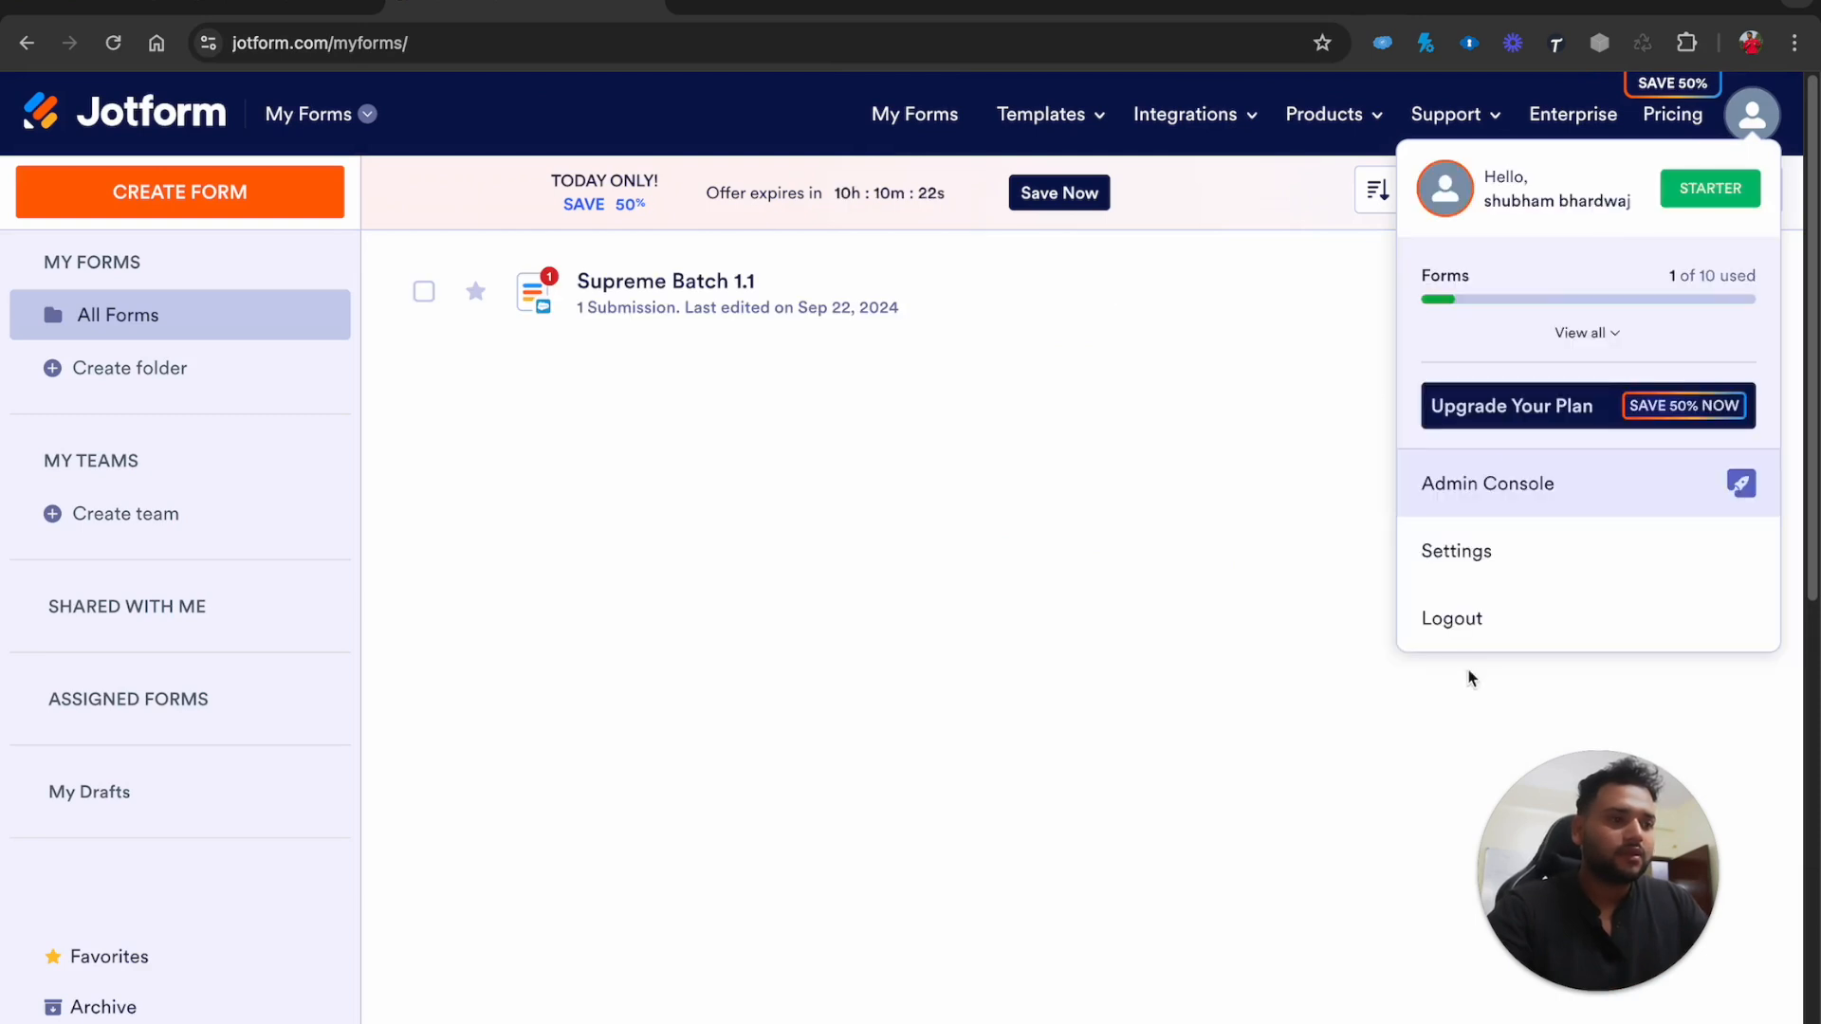
click(1457, 623)
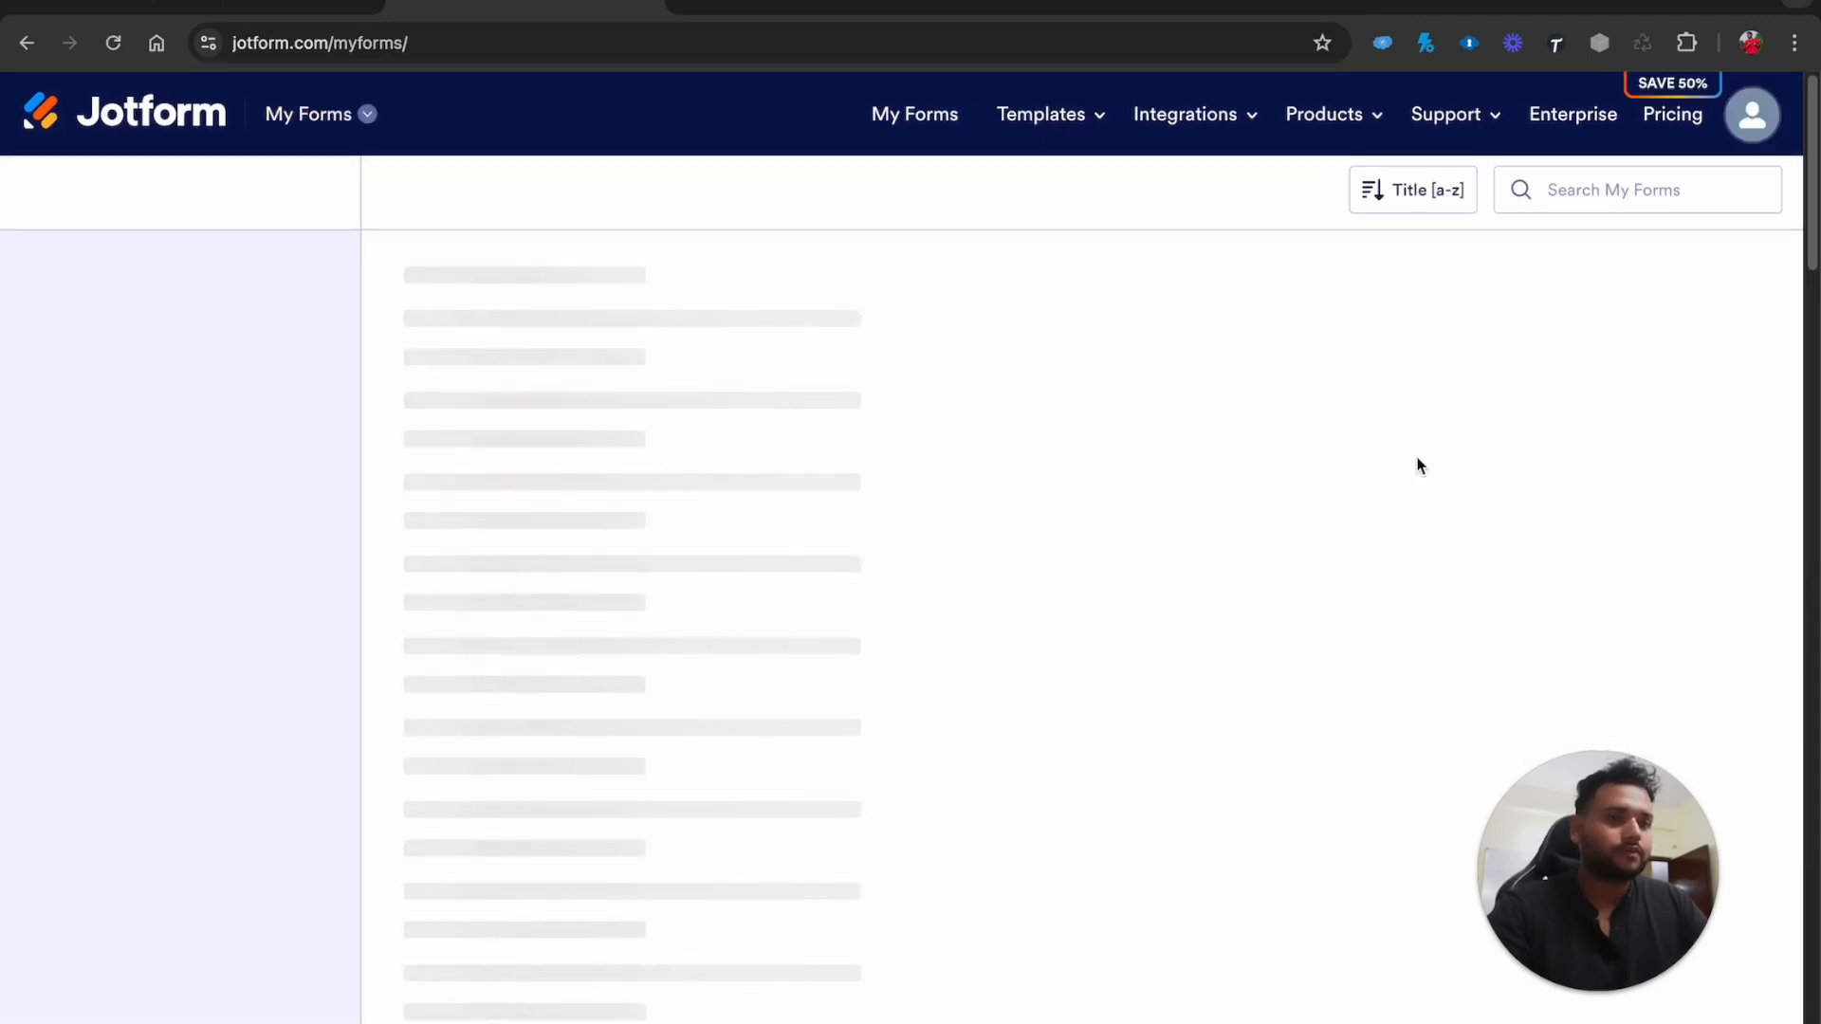
click(1754, 119)
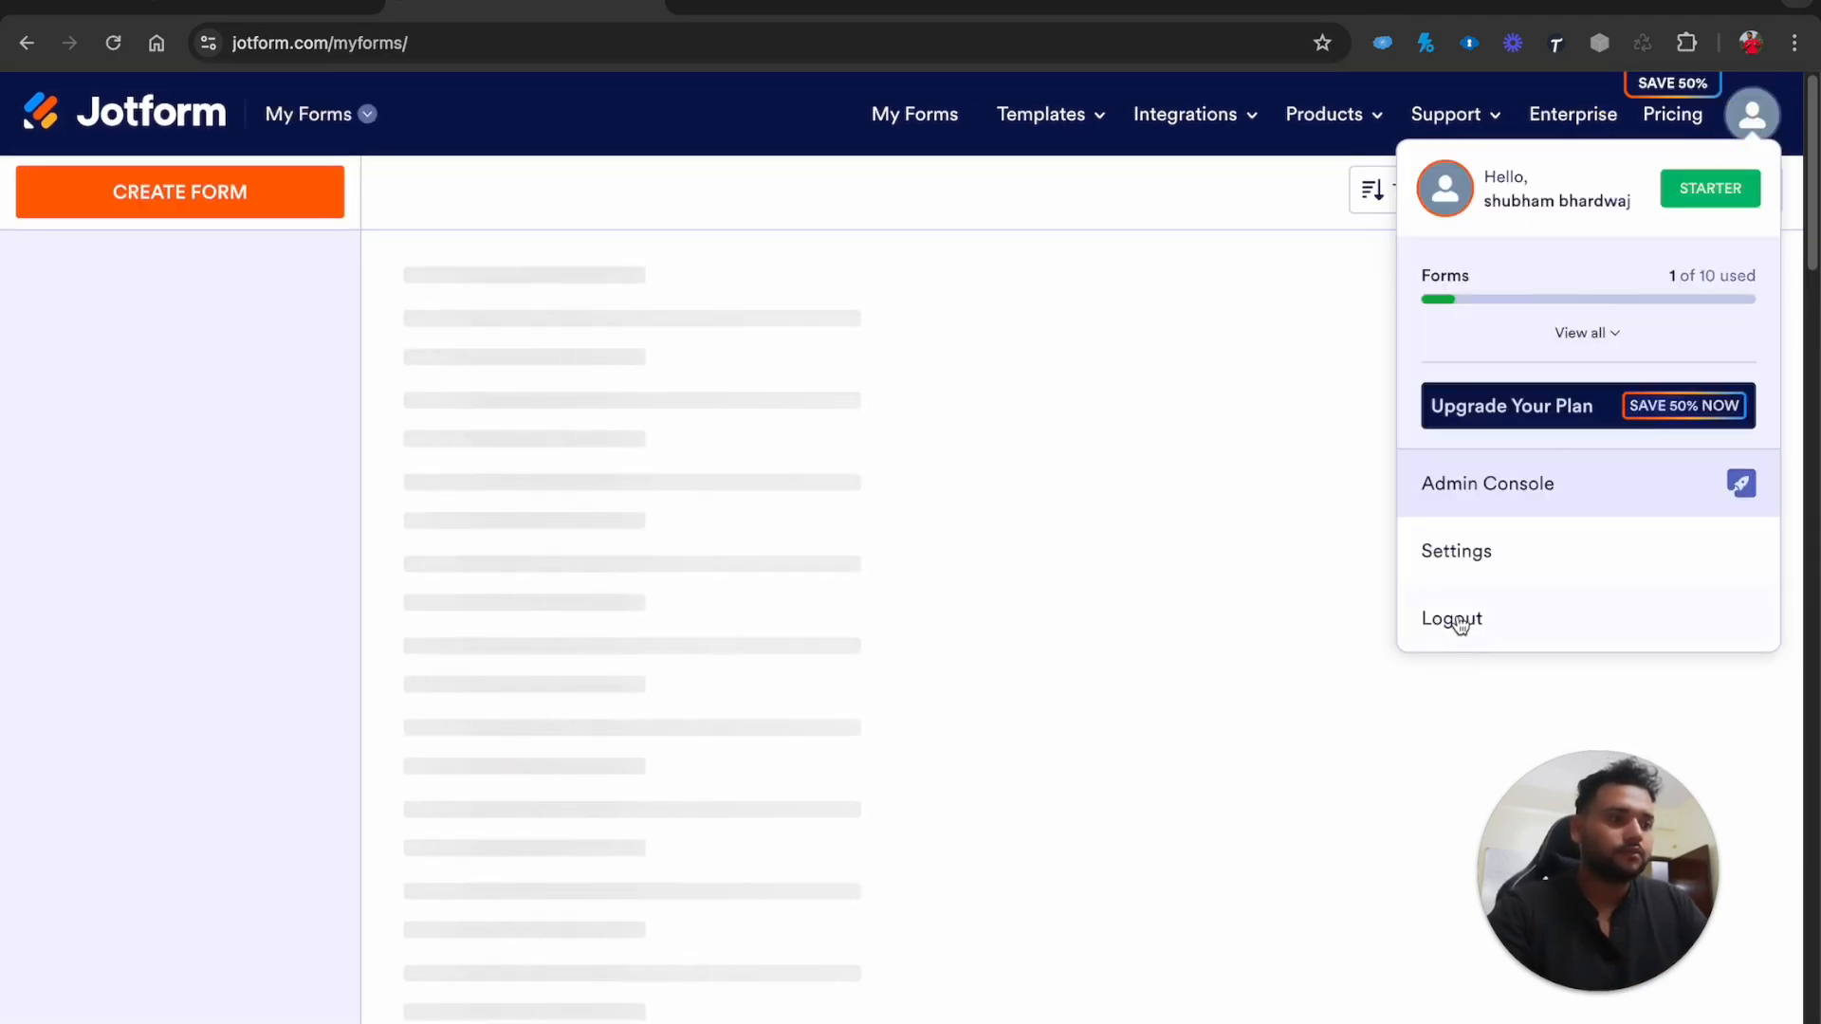
click(1456, 623)
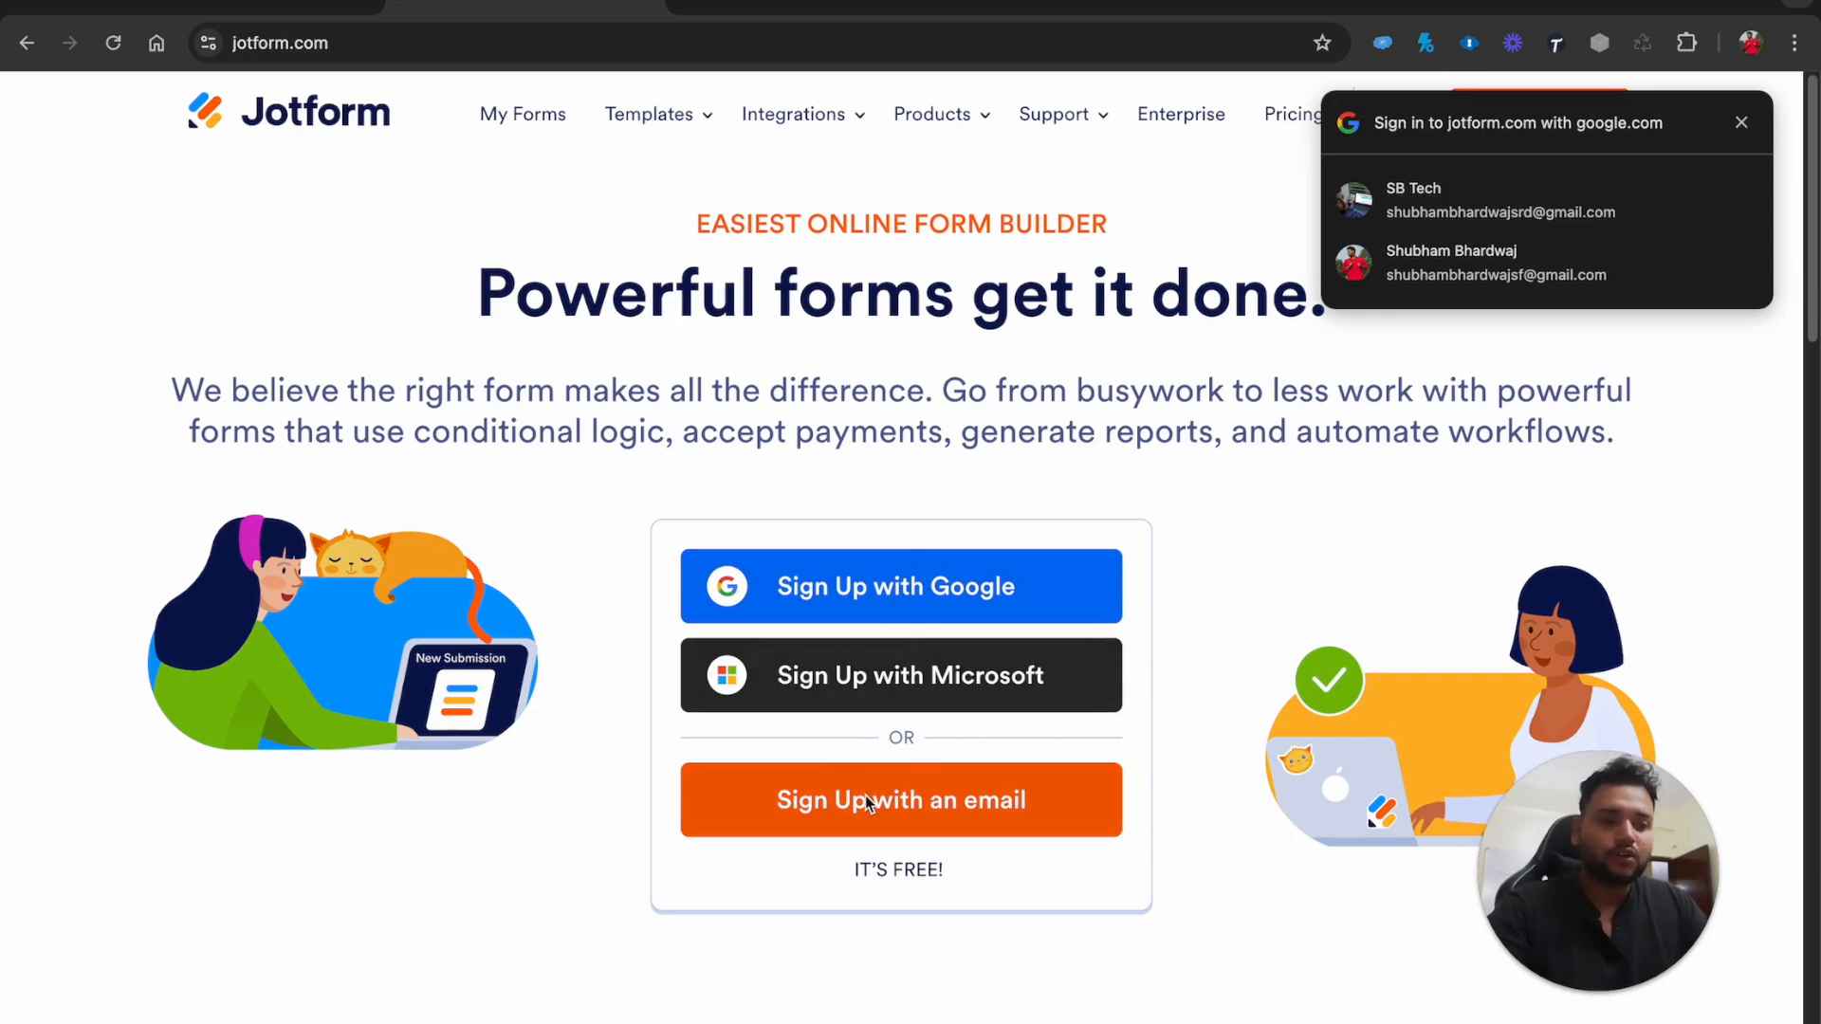
click(1742, 123)
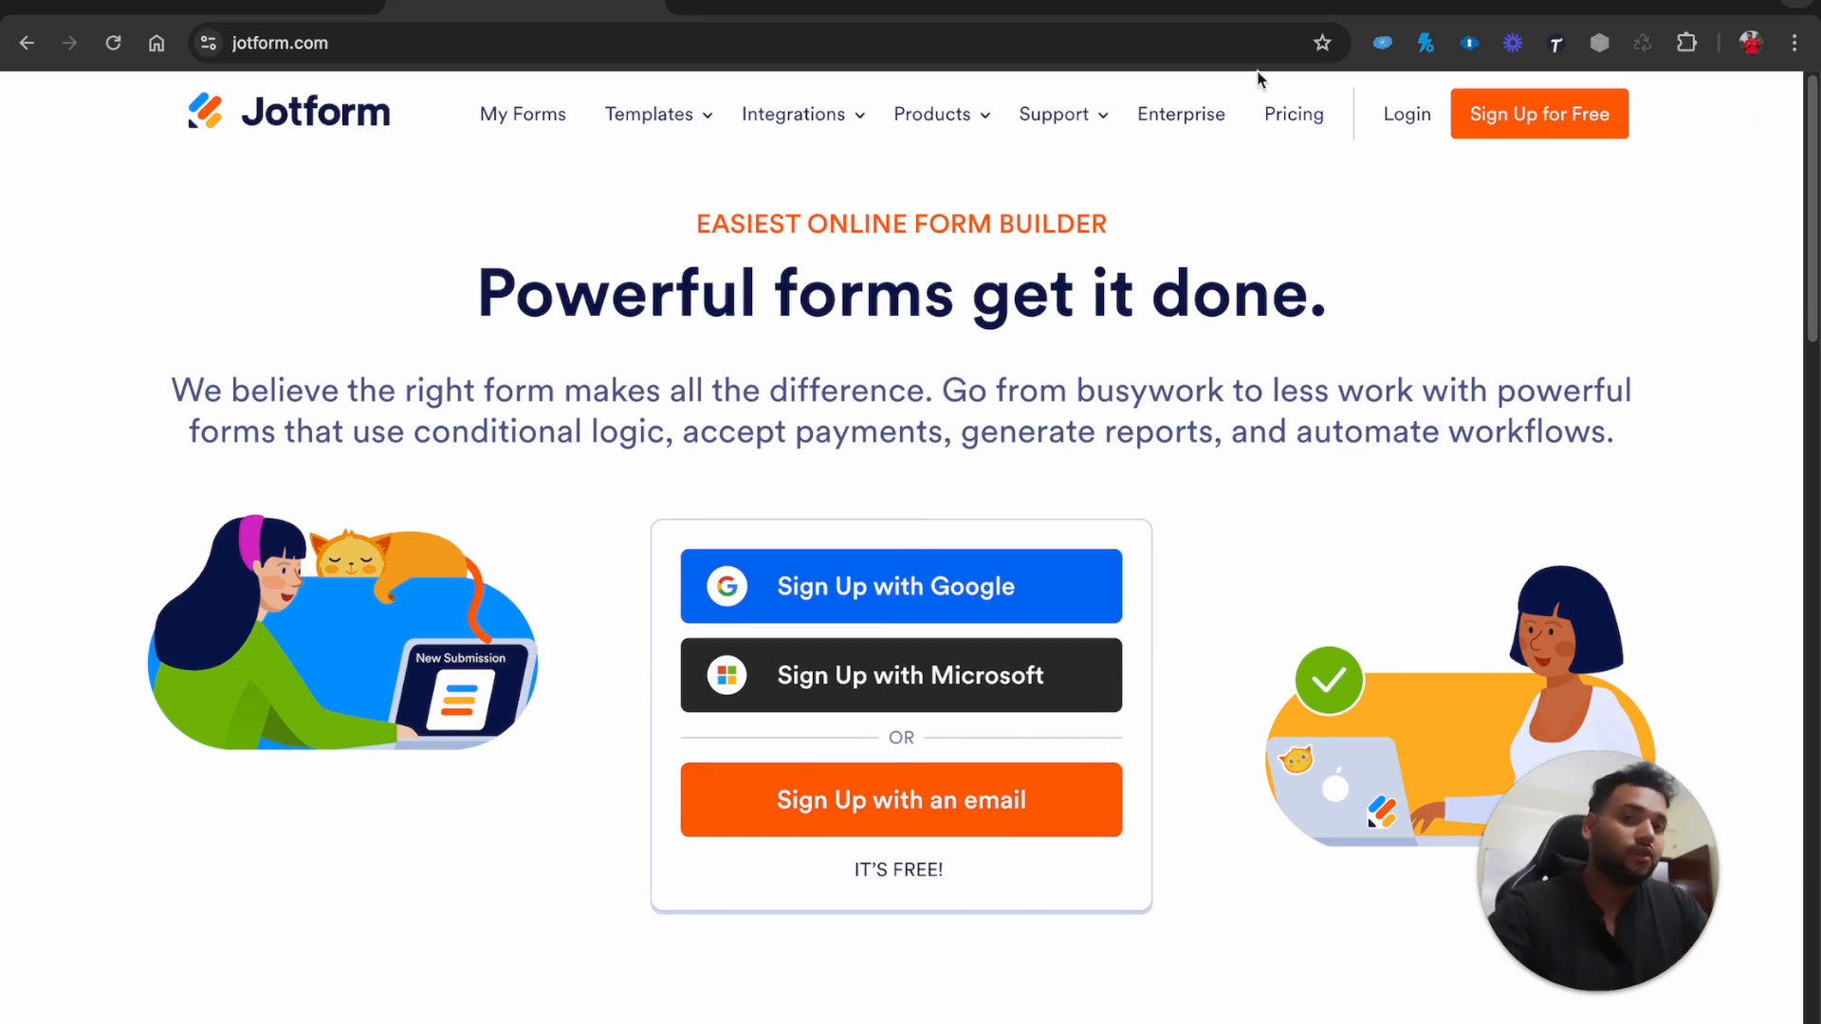
click(242, 5)
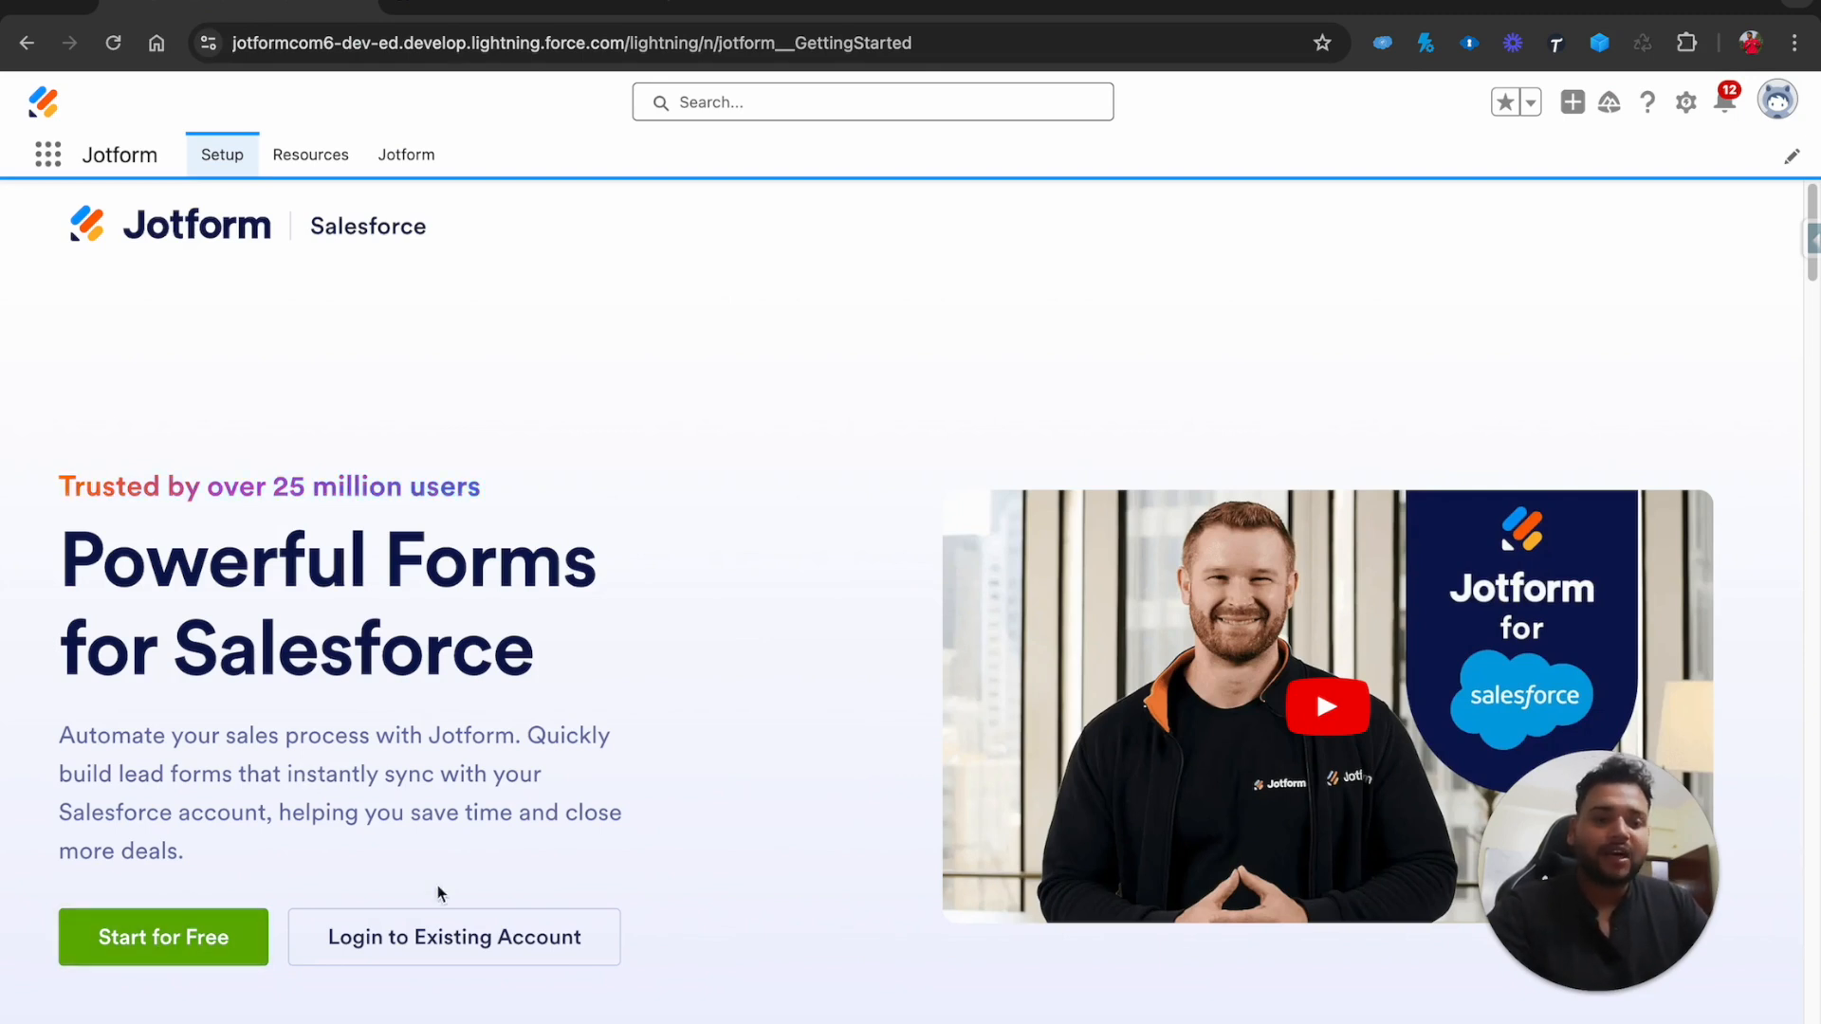
Log in to the existing Jotform account via Salesforce and allow access on both sides
click(489, 945)
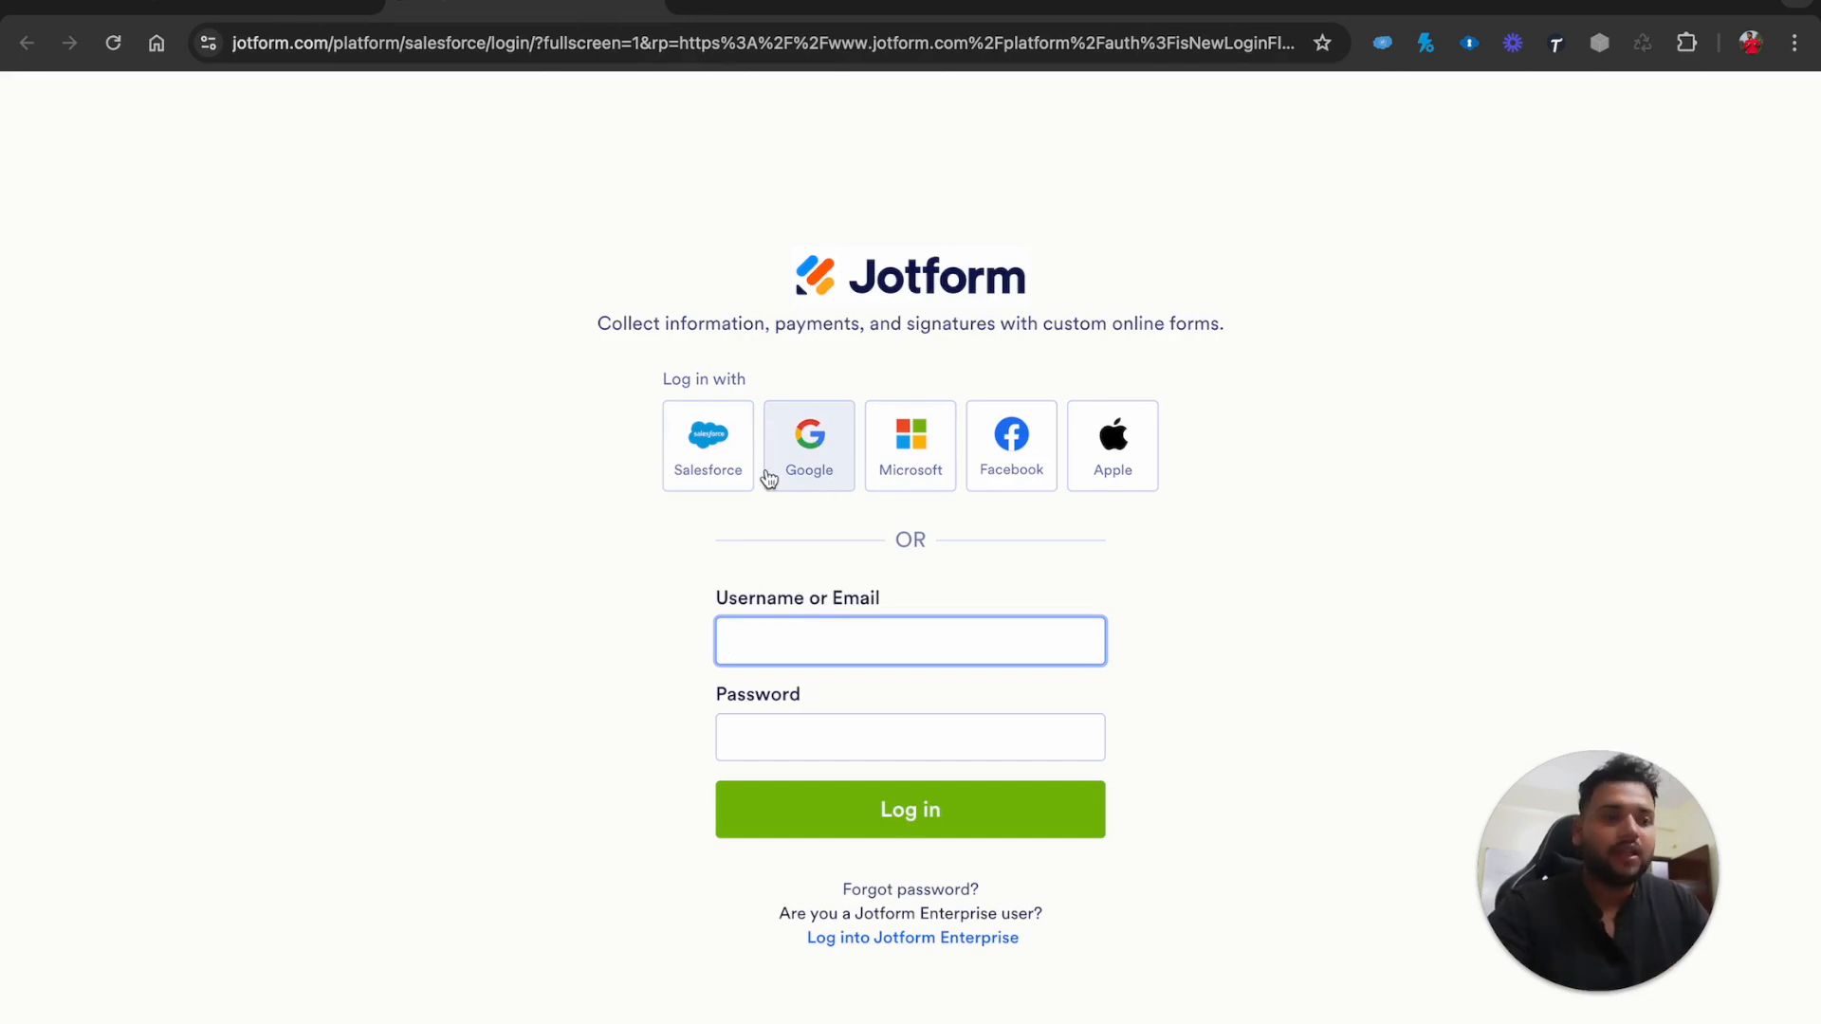
click(698, 464)
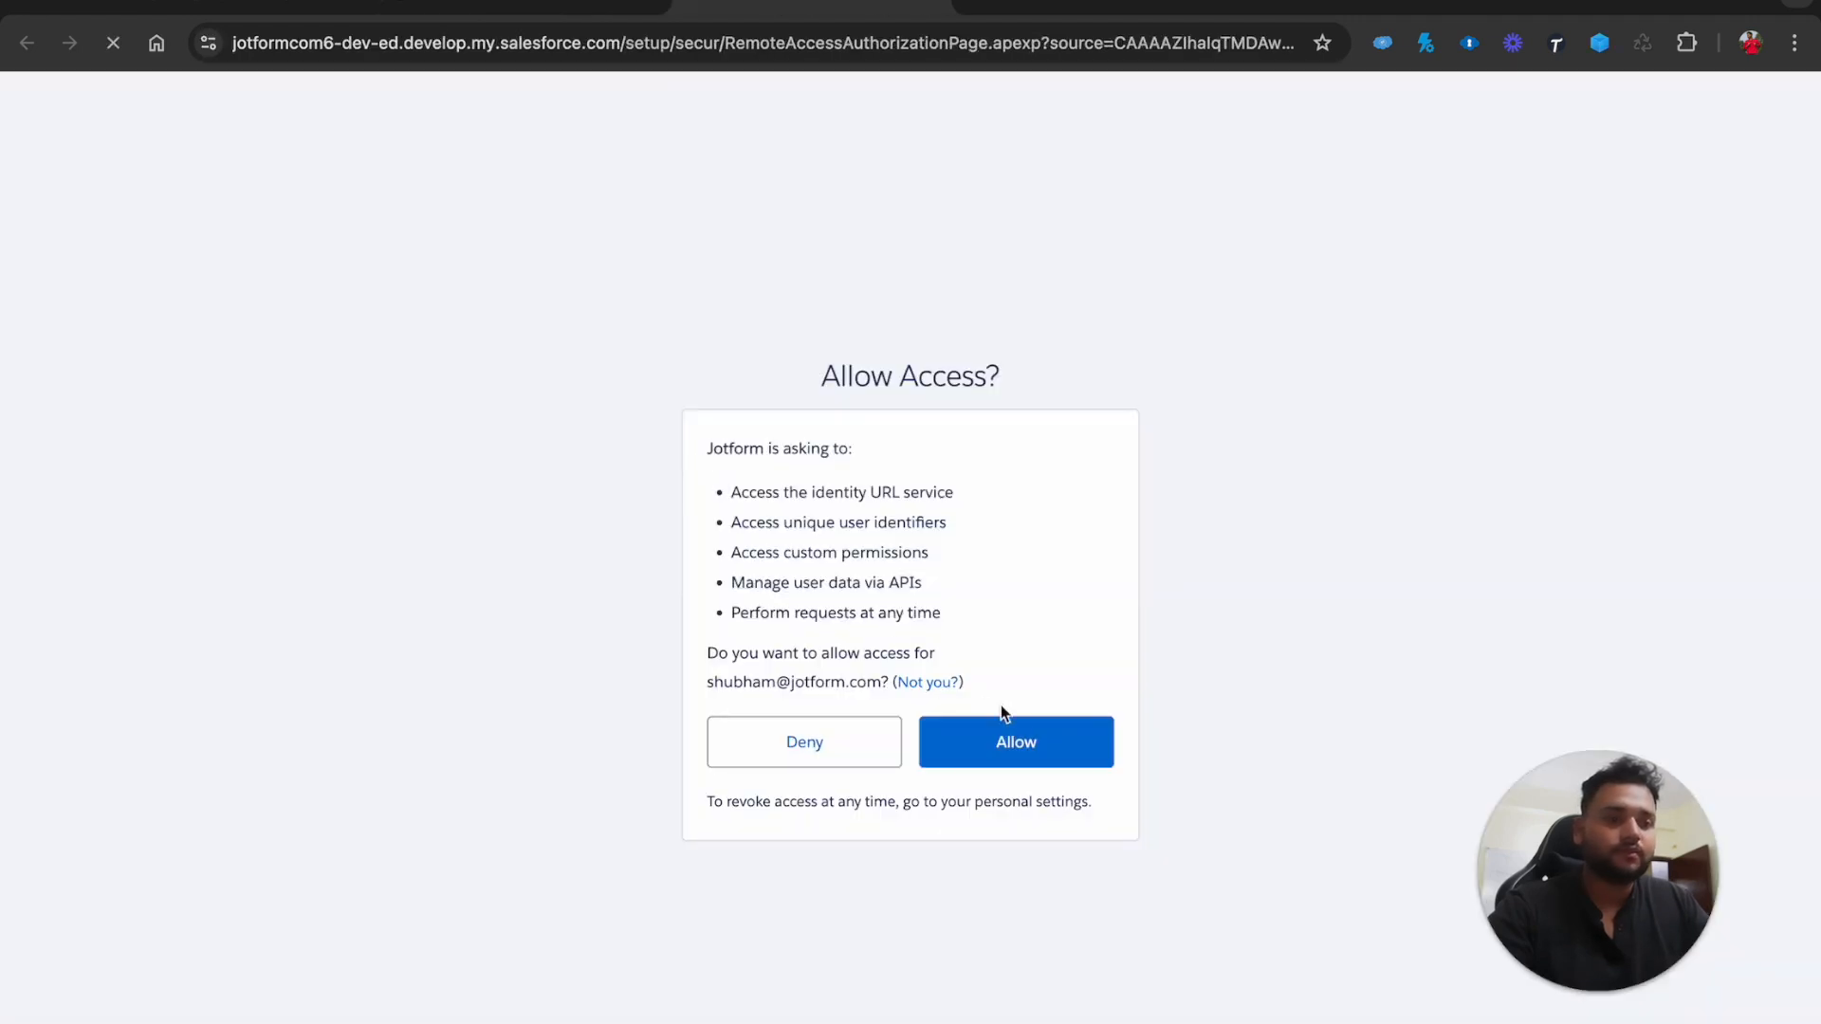
click(1014, 741)
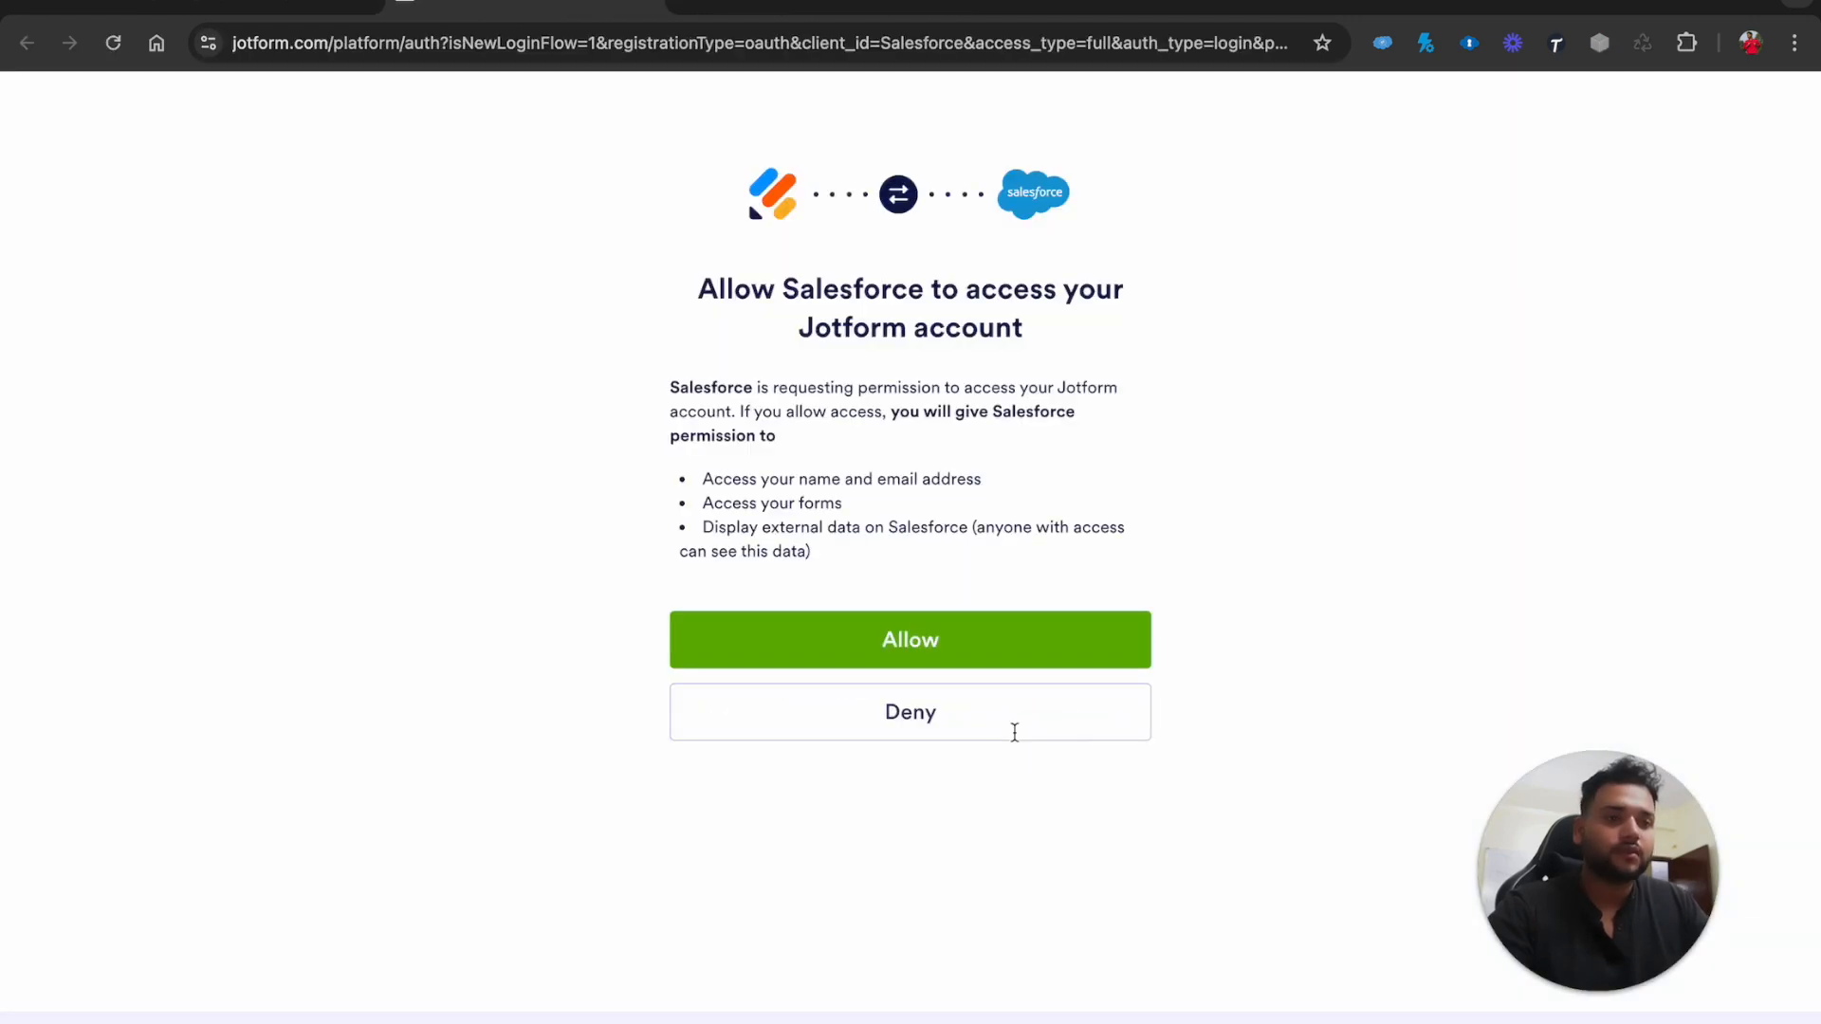
click(936, 648)
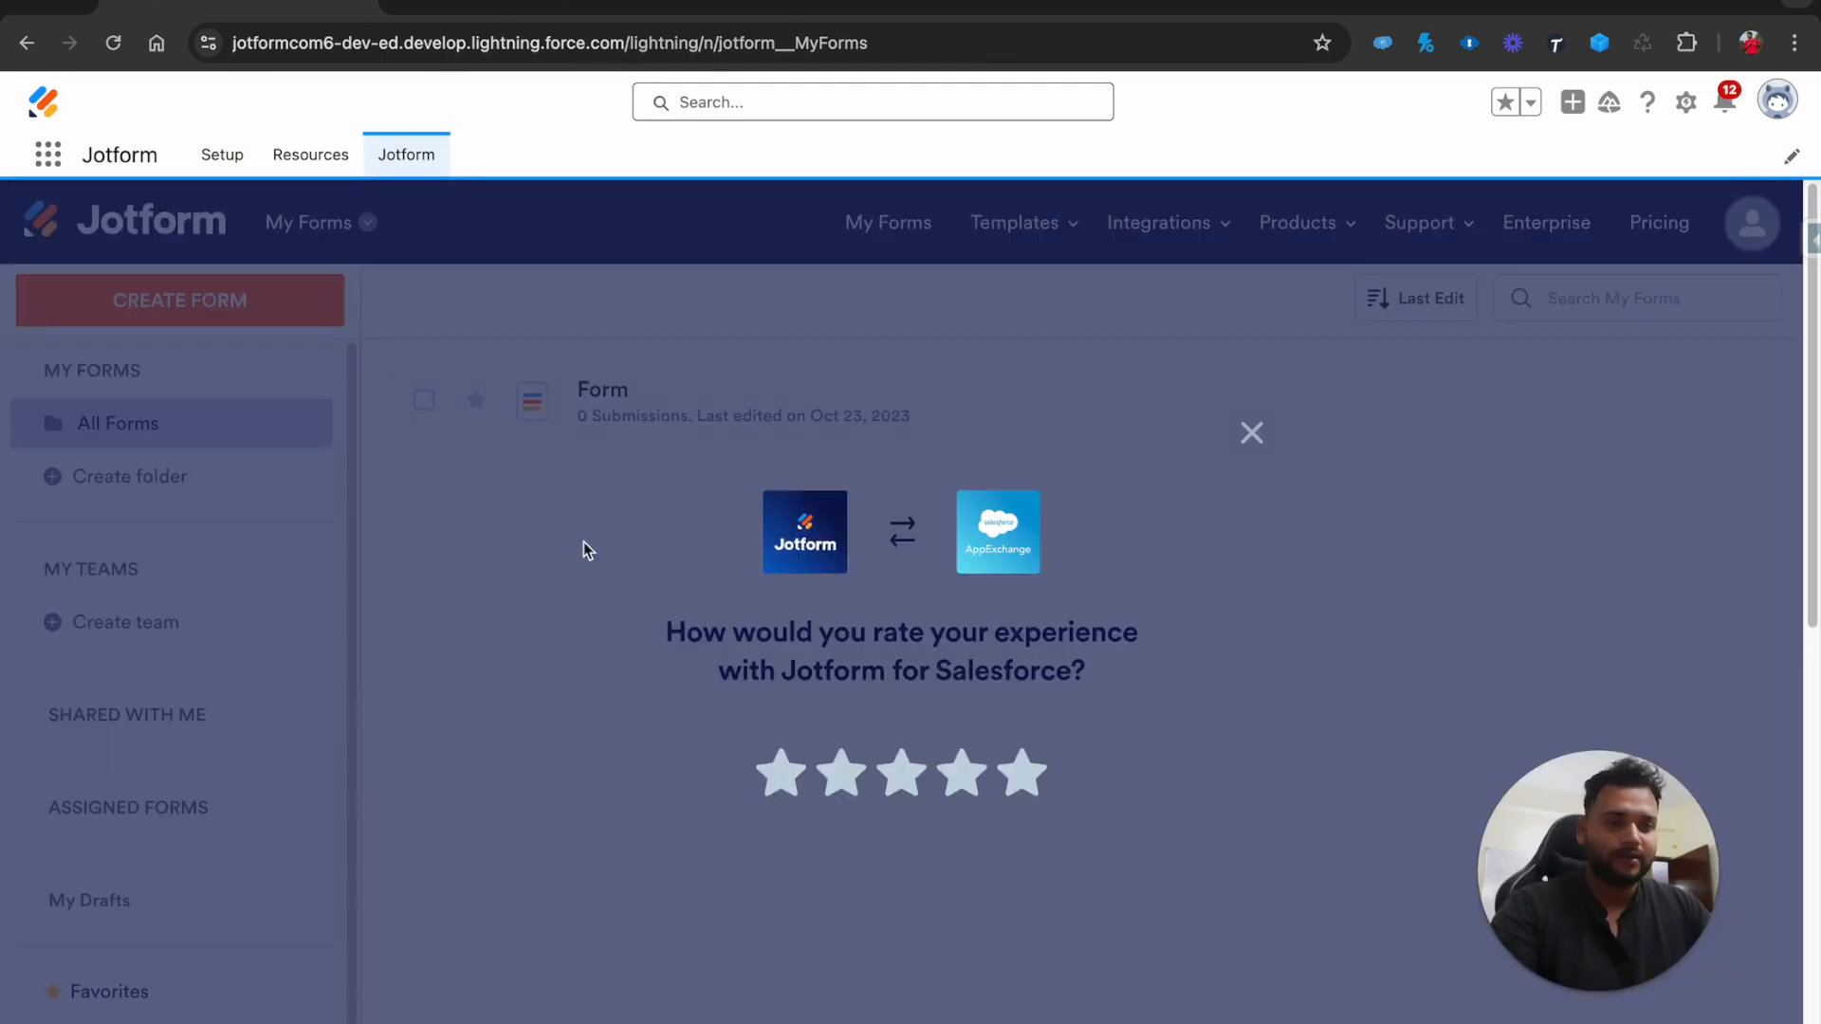
Dismiss the rating prompt, delete the form named 'Form' and close the trash notice
click(1252, 436)
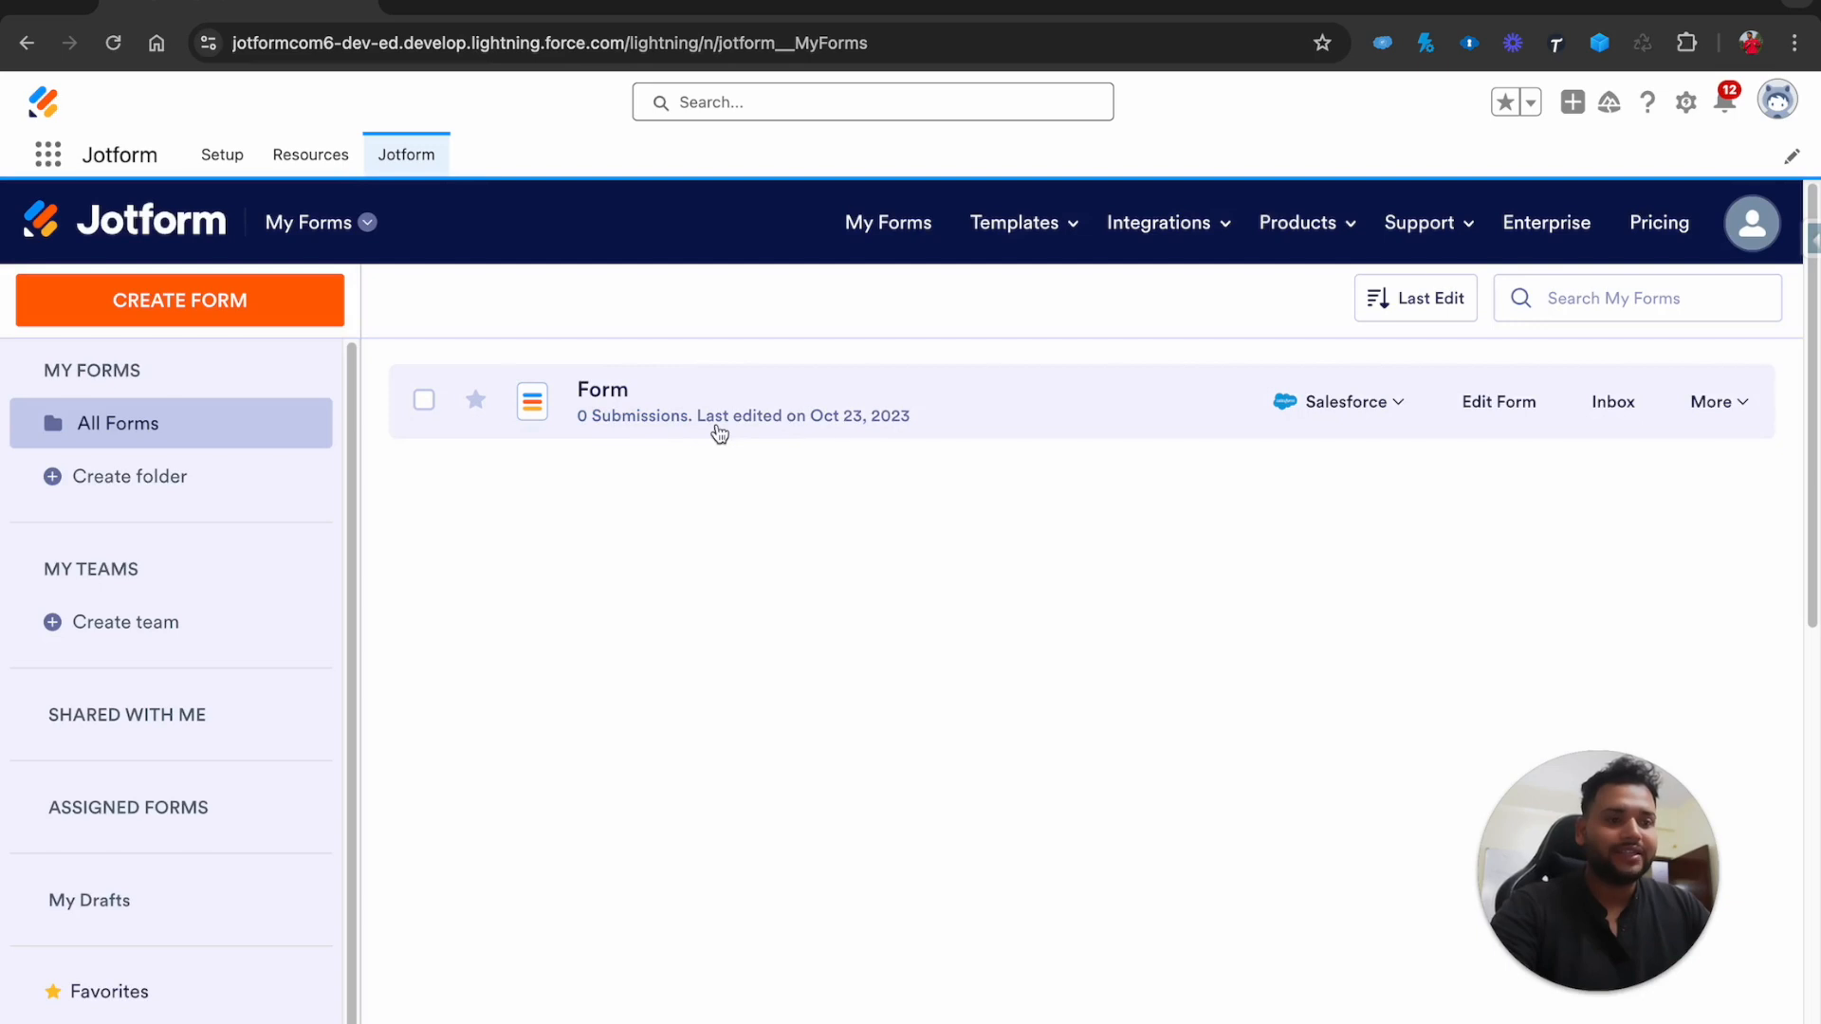
click(1714, 402)
click(1405, 299)
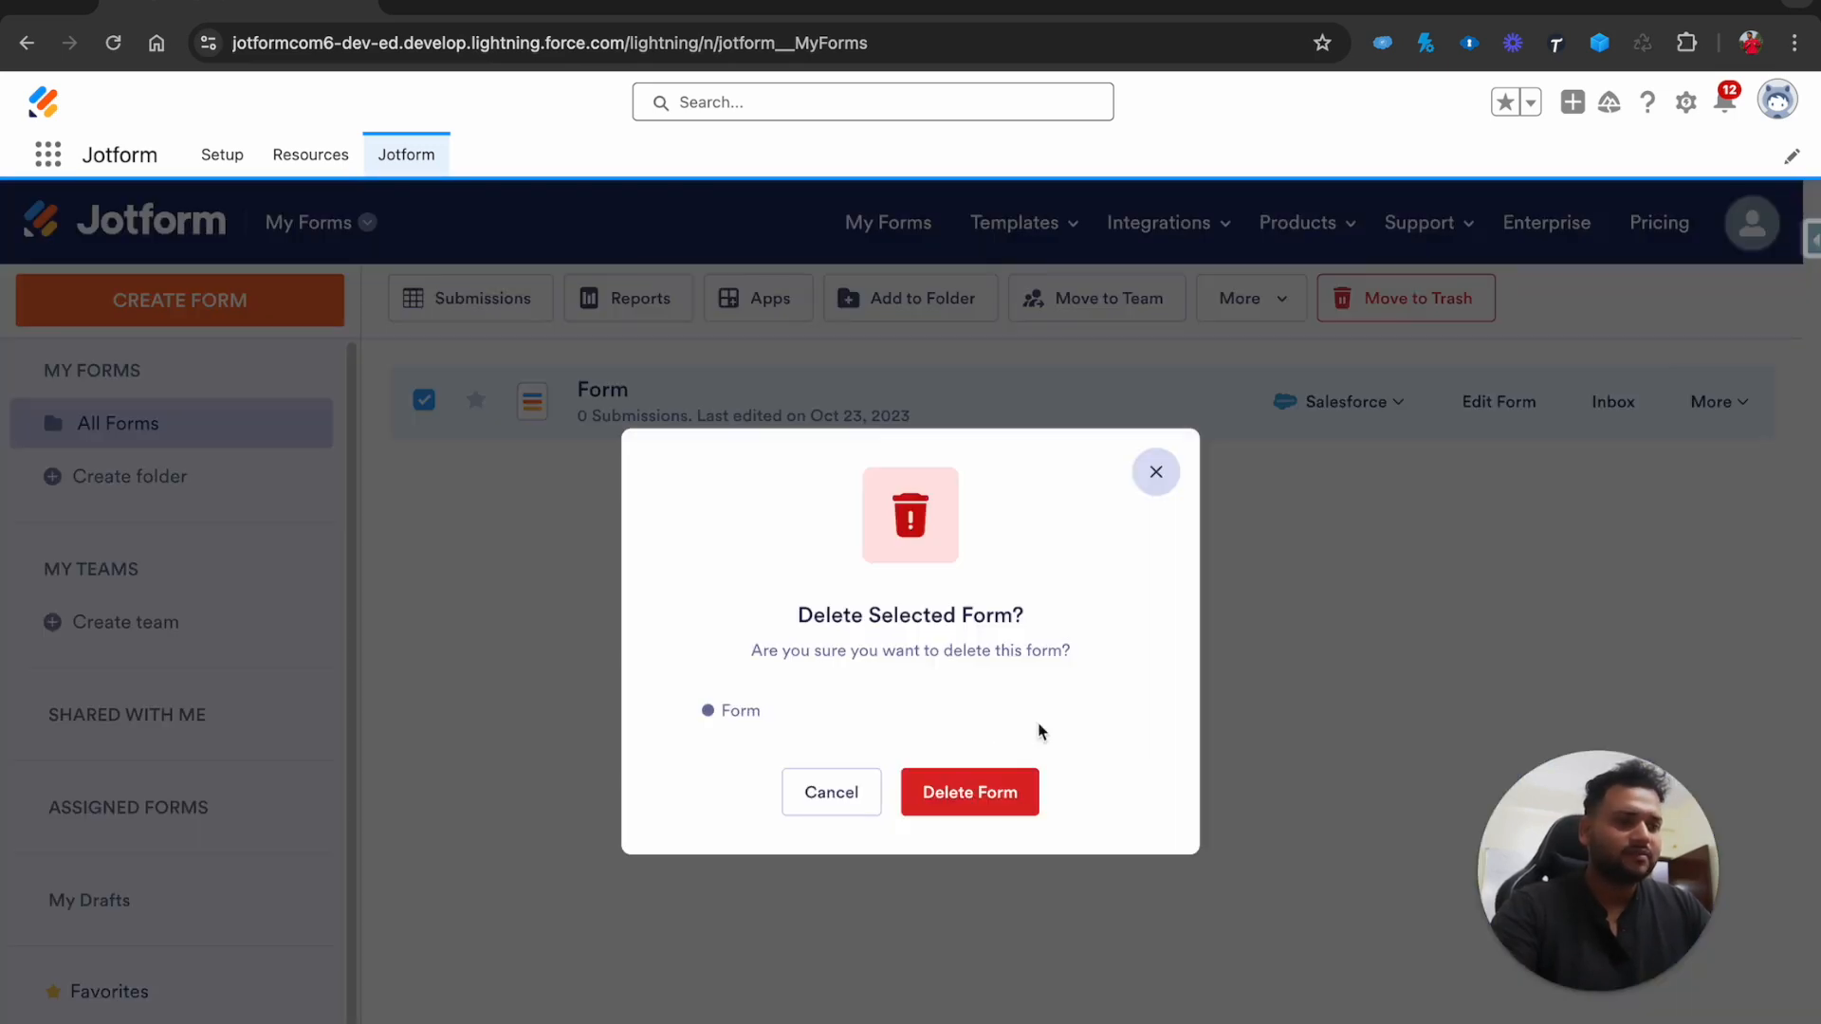
click(984, 796)
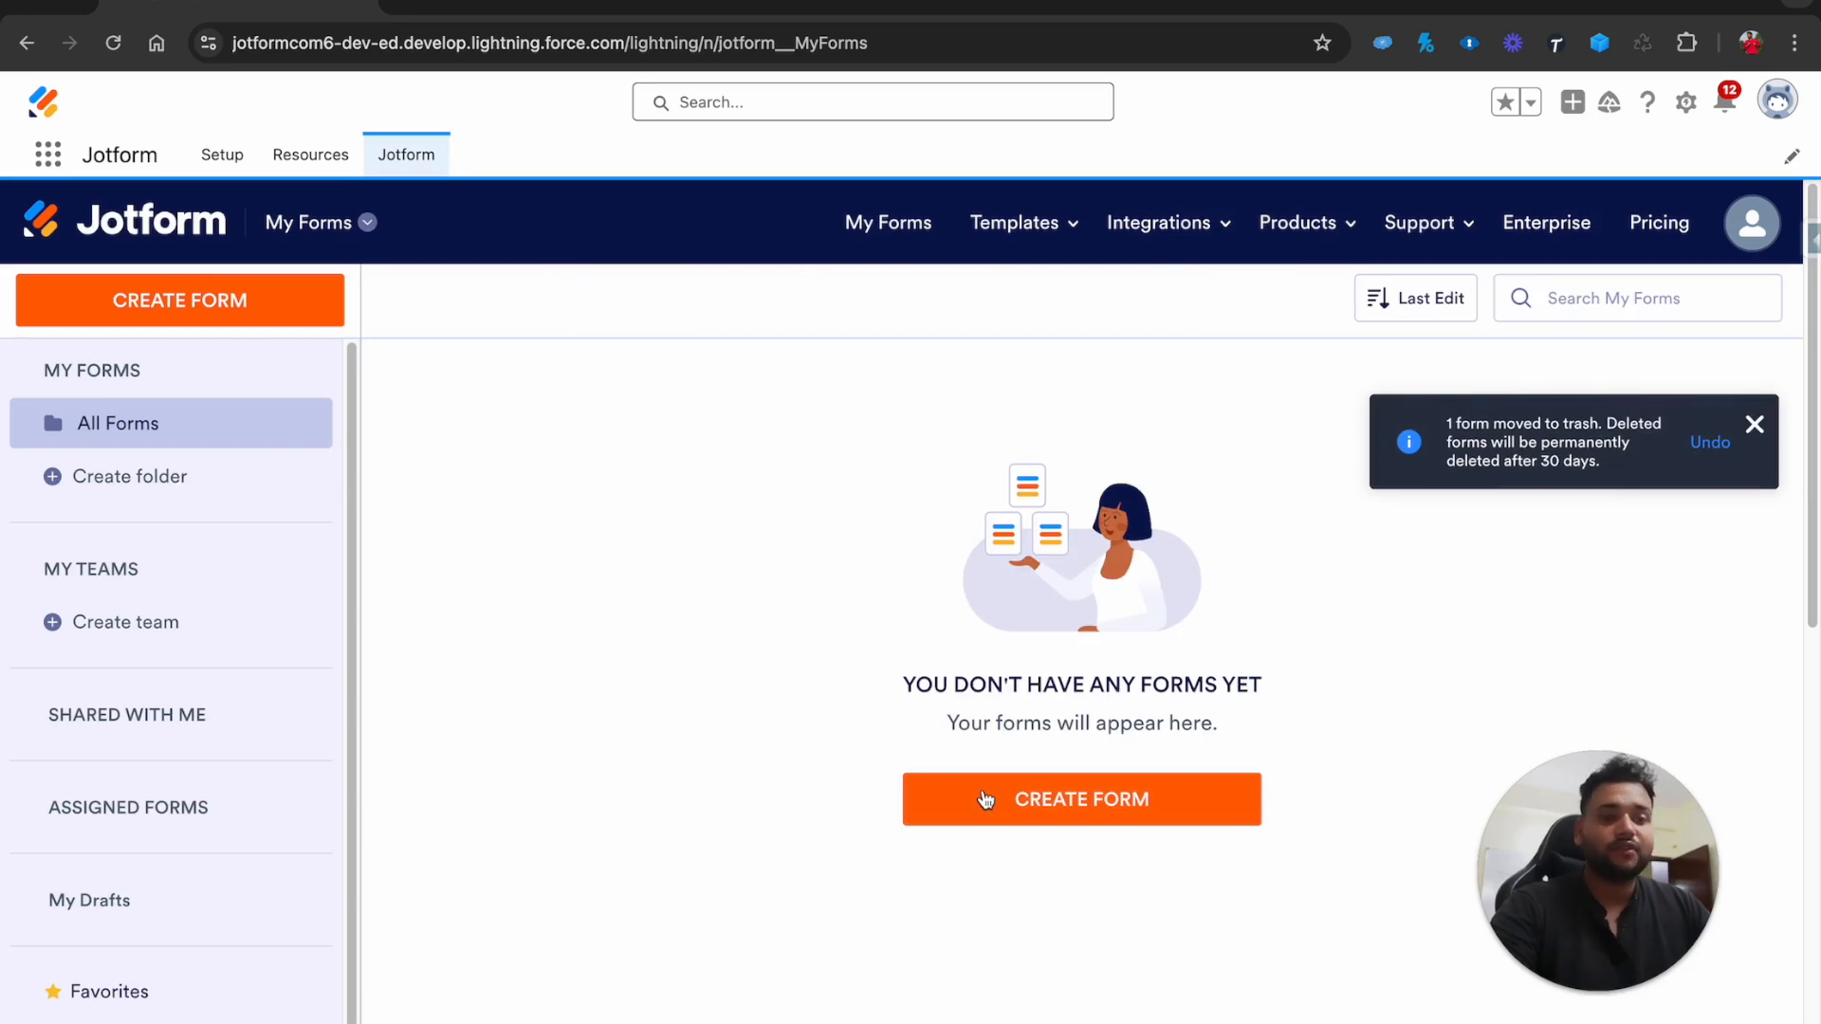
click(1754, 423)
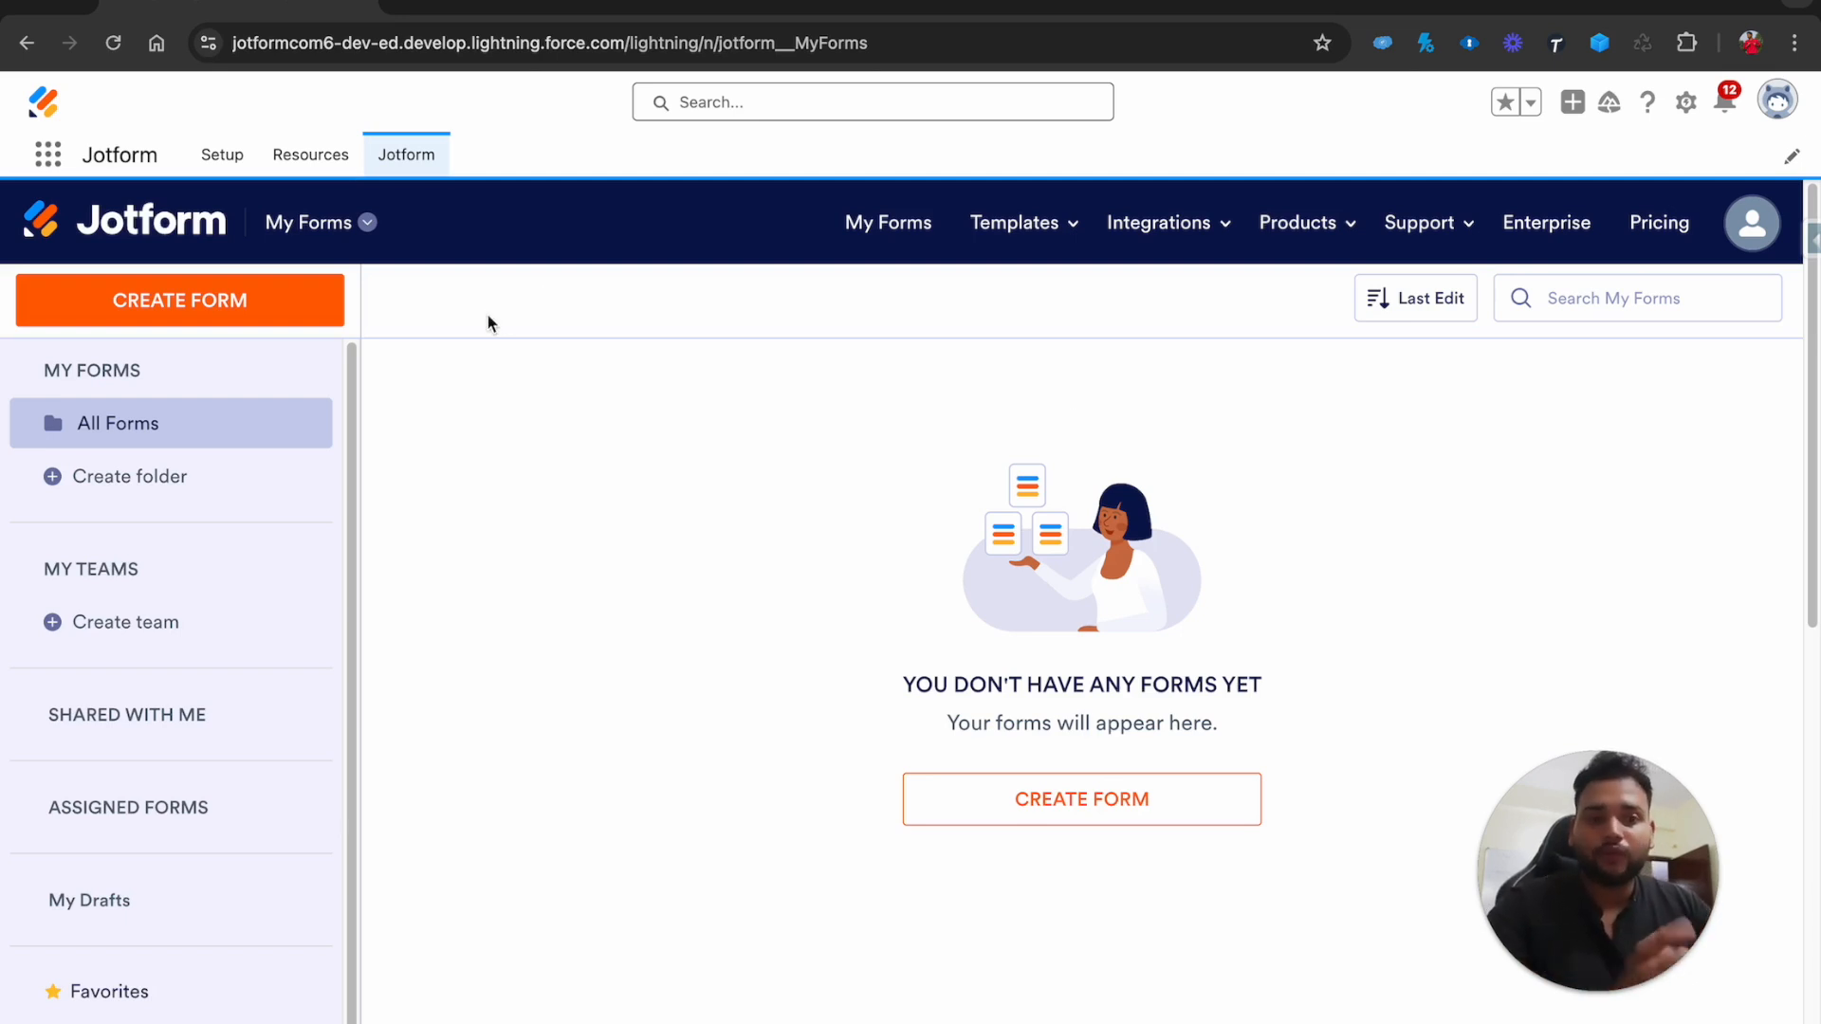
Choose Create Form and pick the Salesforce-integrated form option
click(276, 304)
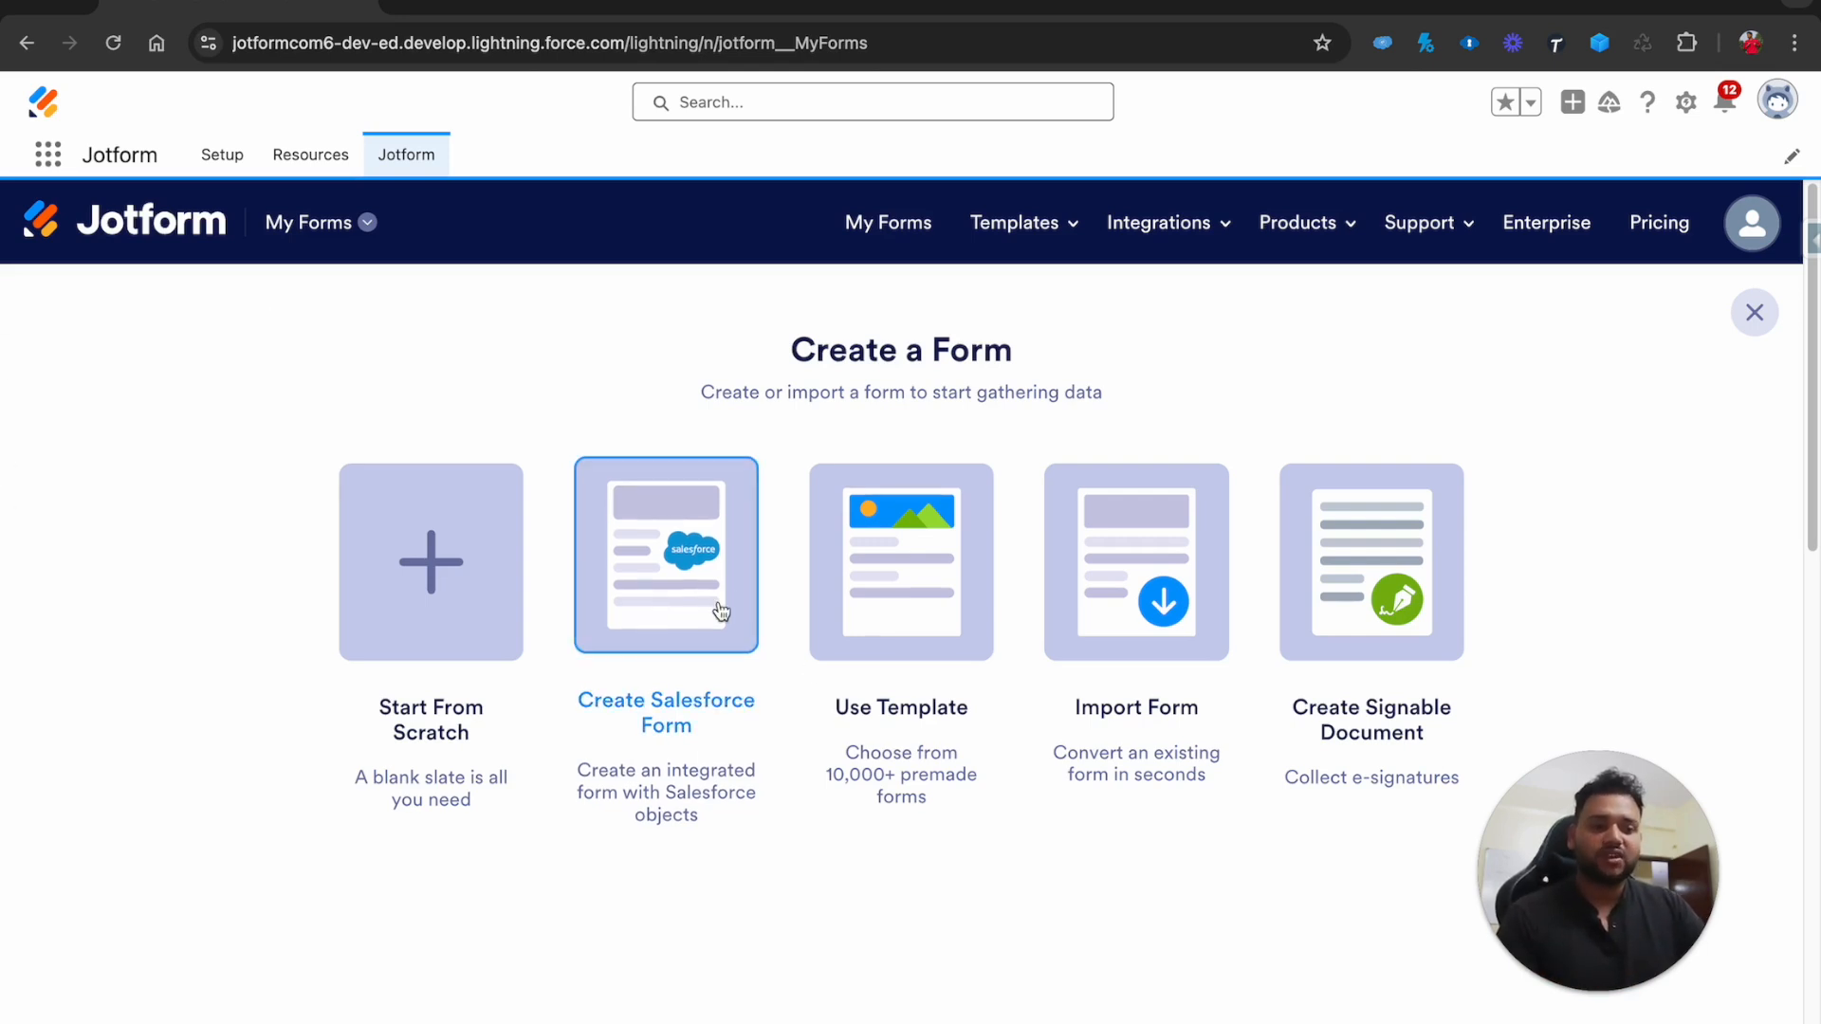
click(721, 611)
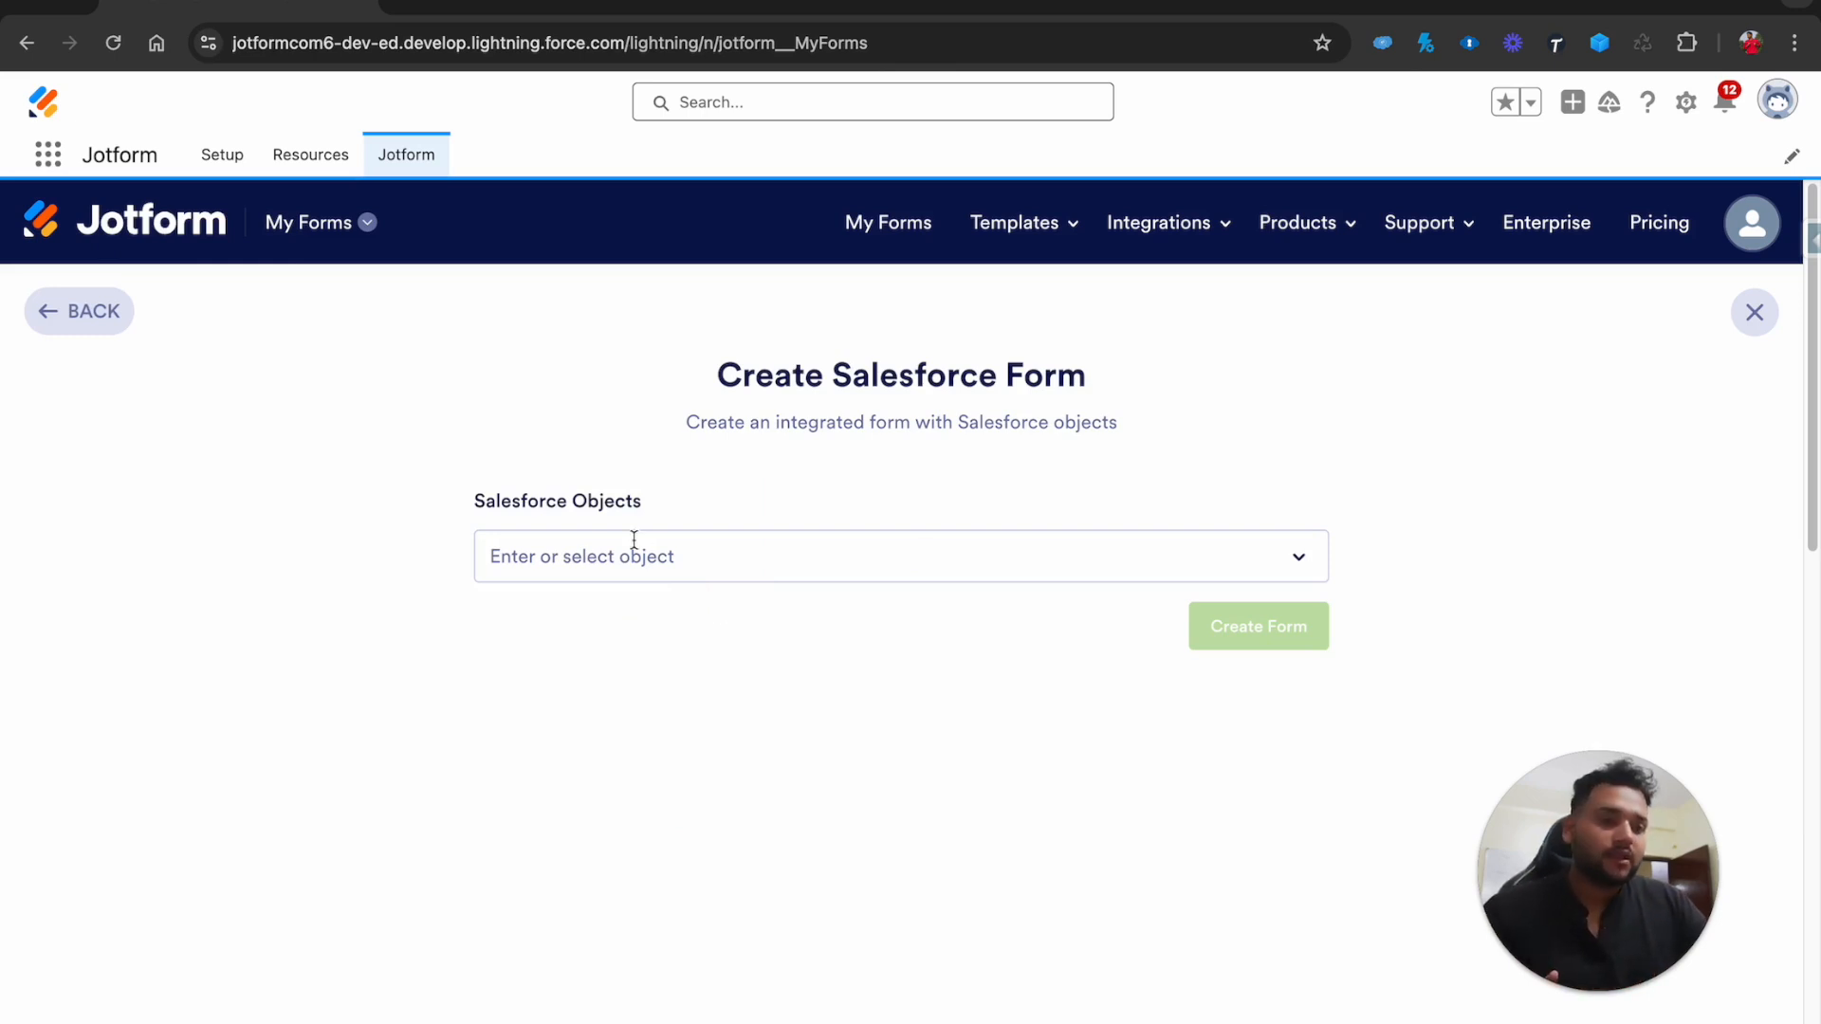
Base the new form on the Salesforce Lead object
click(623, 556)
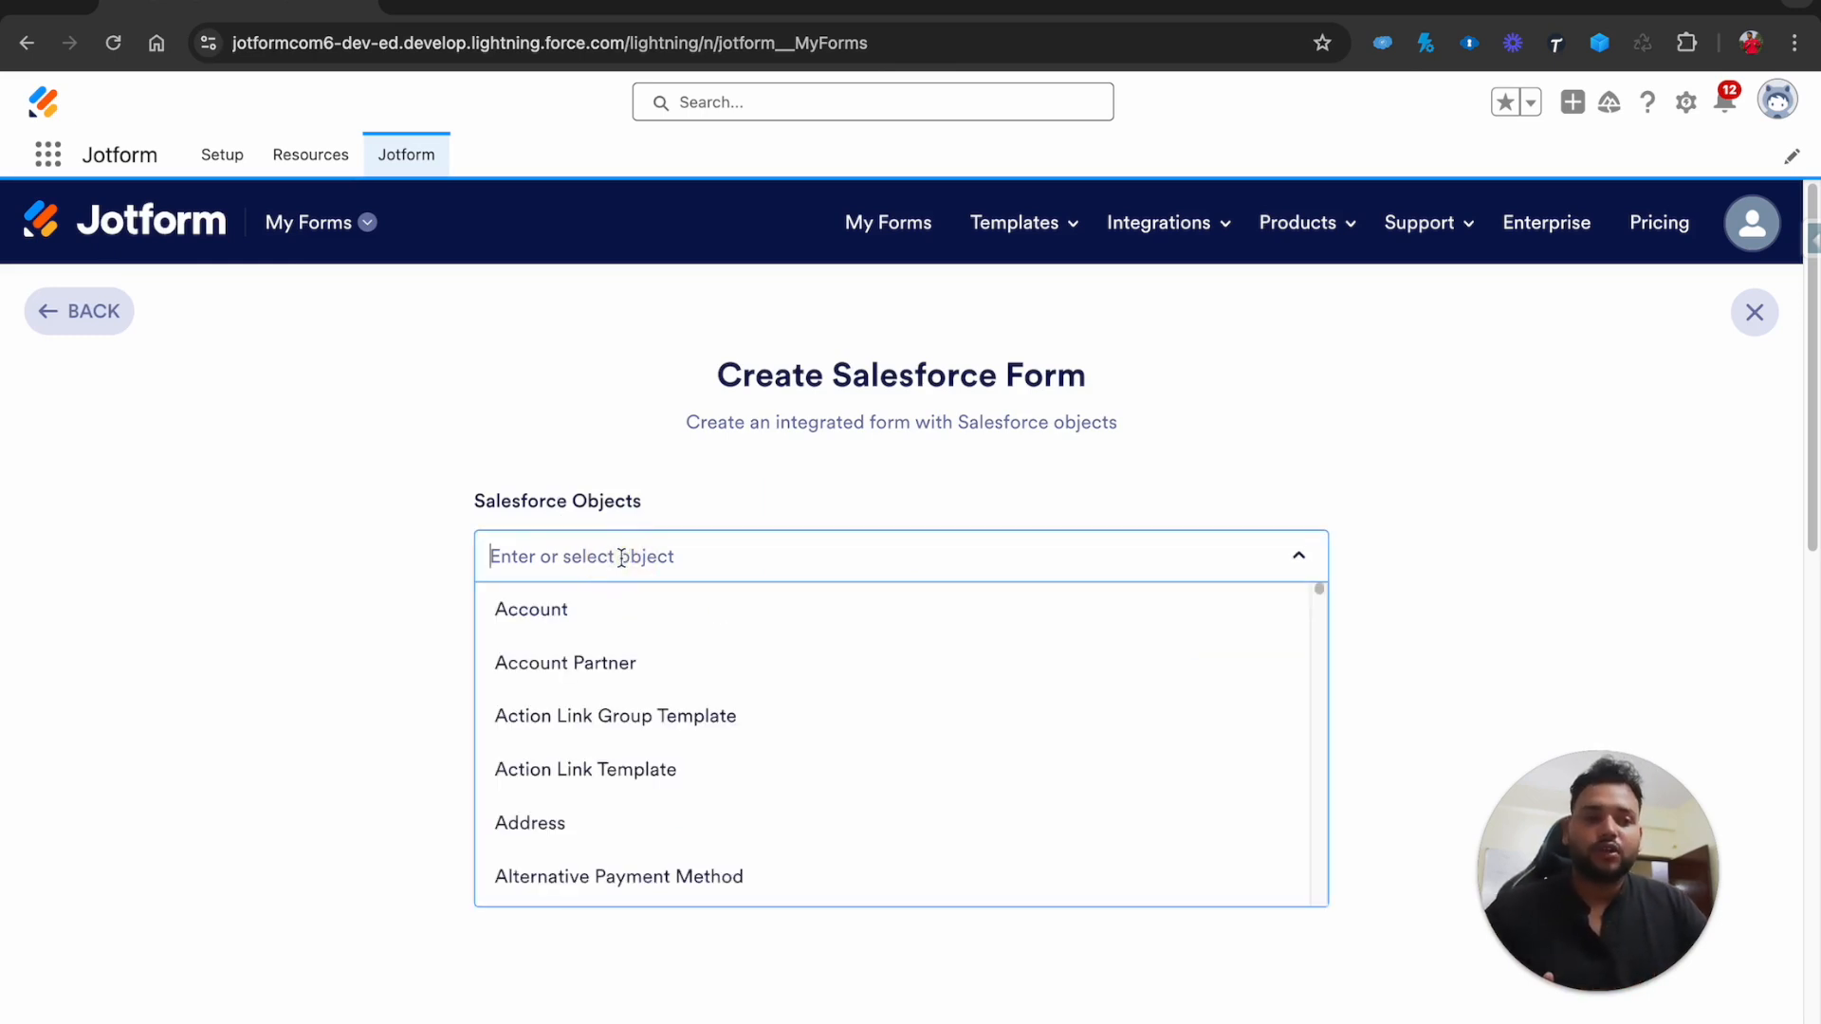
text(lead)
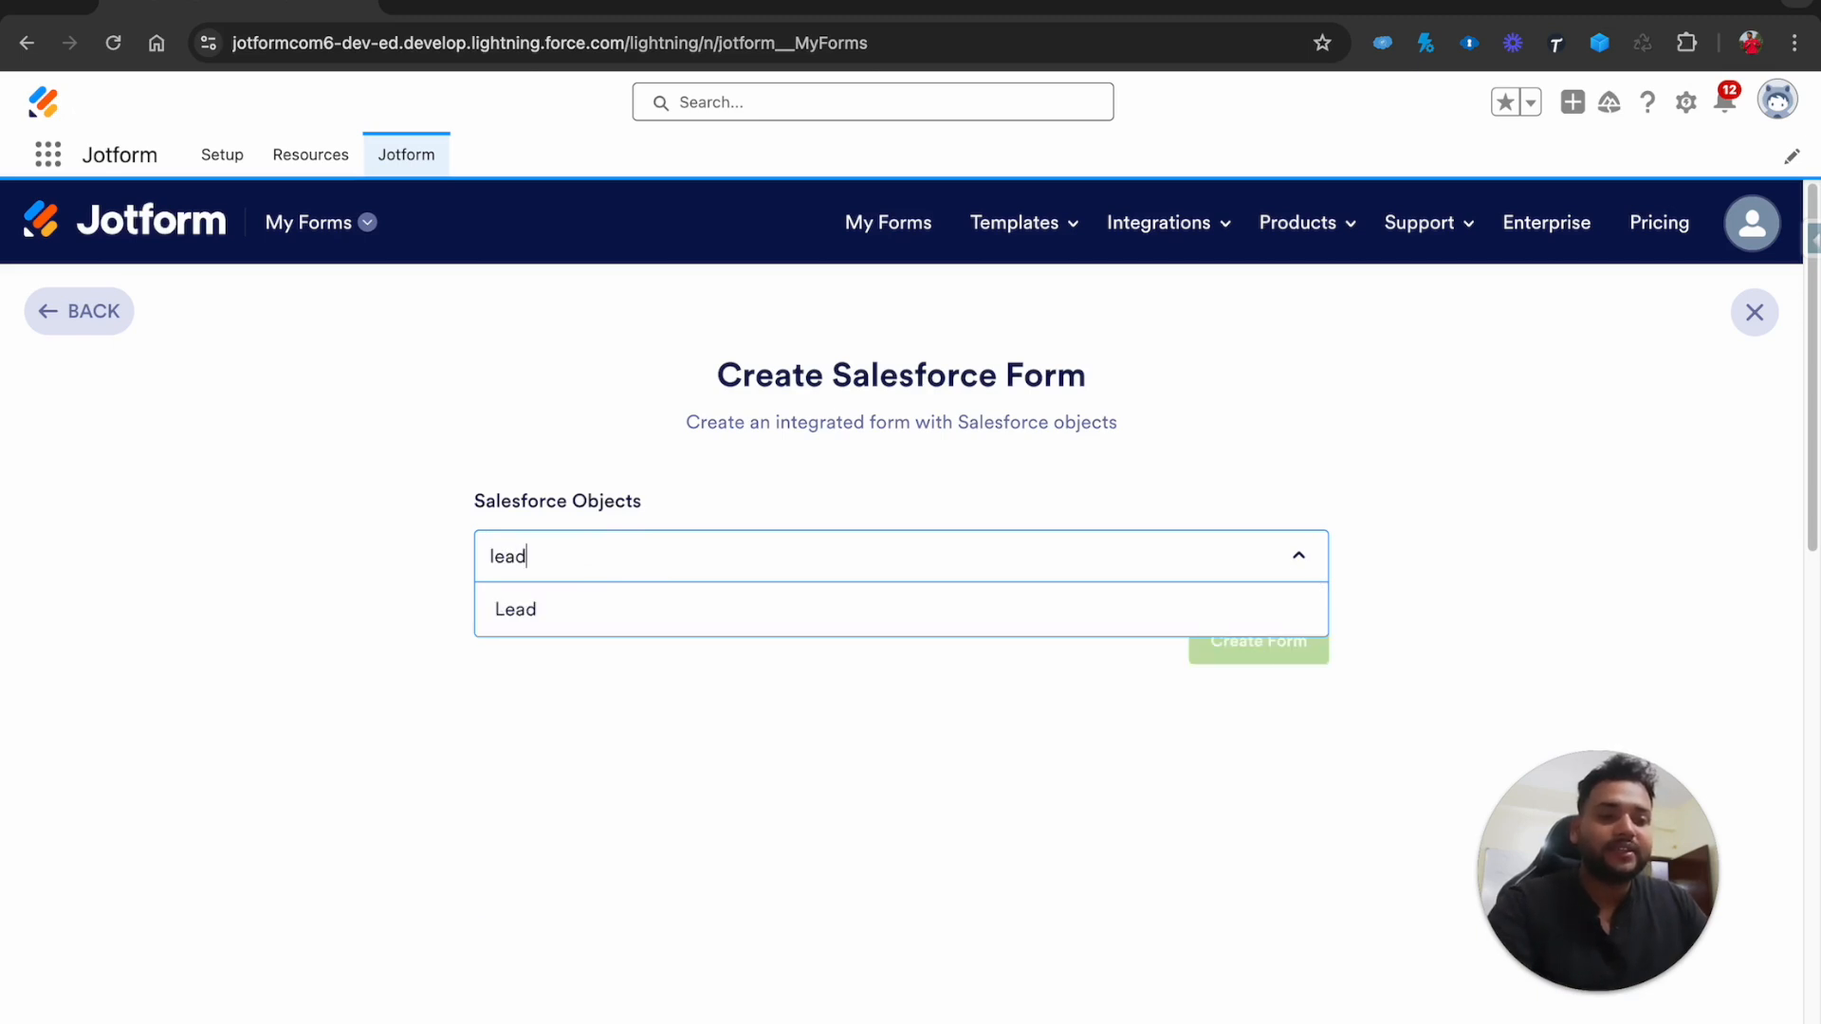
click(542, 617)
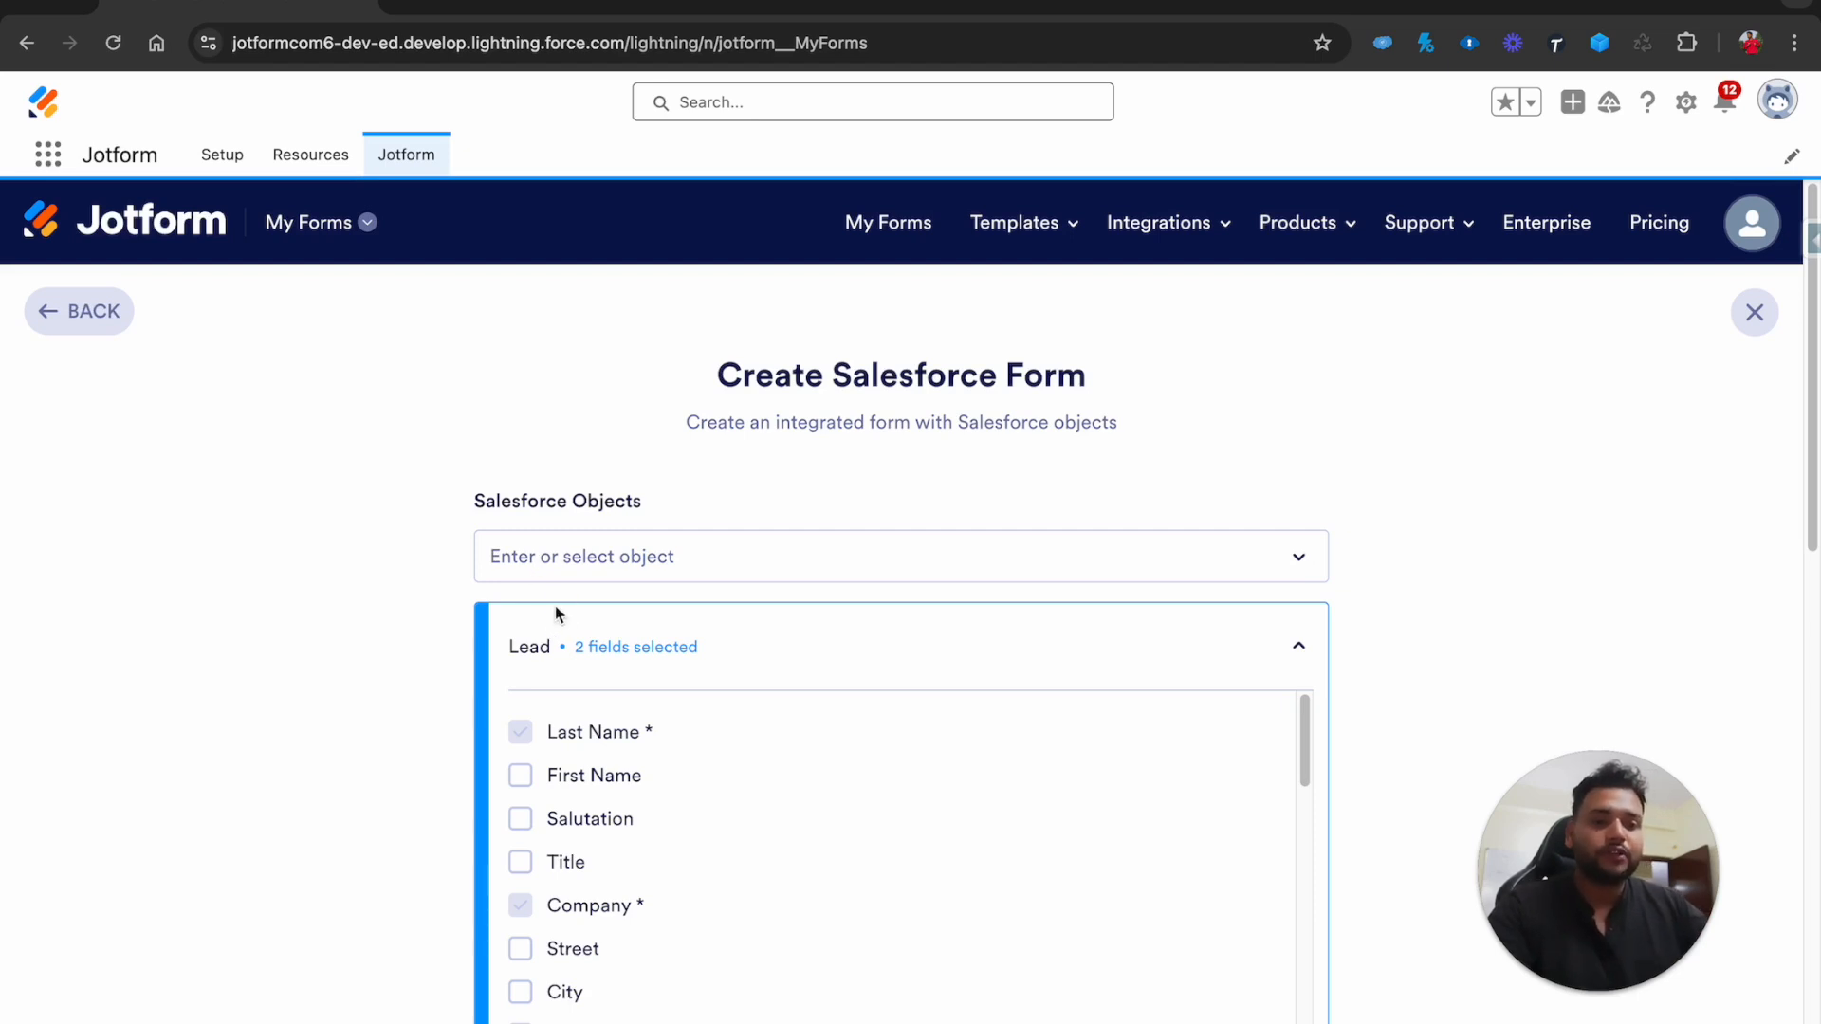
Add the First Name, Phone and Email Lead fields and create the form
click(527, 789)
scroll(531, 795, down, 2)
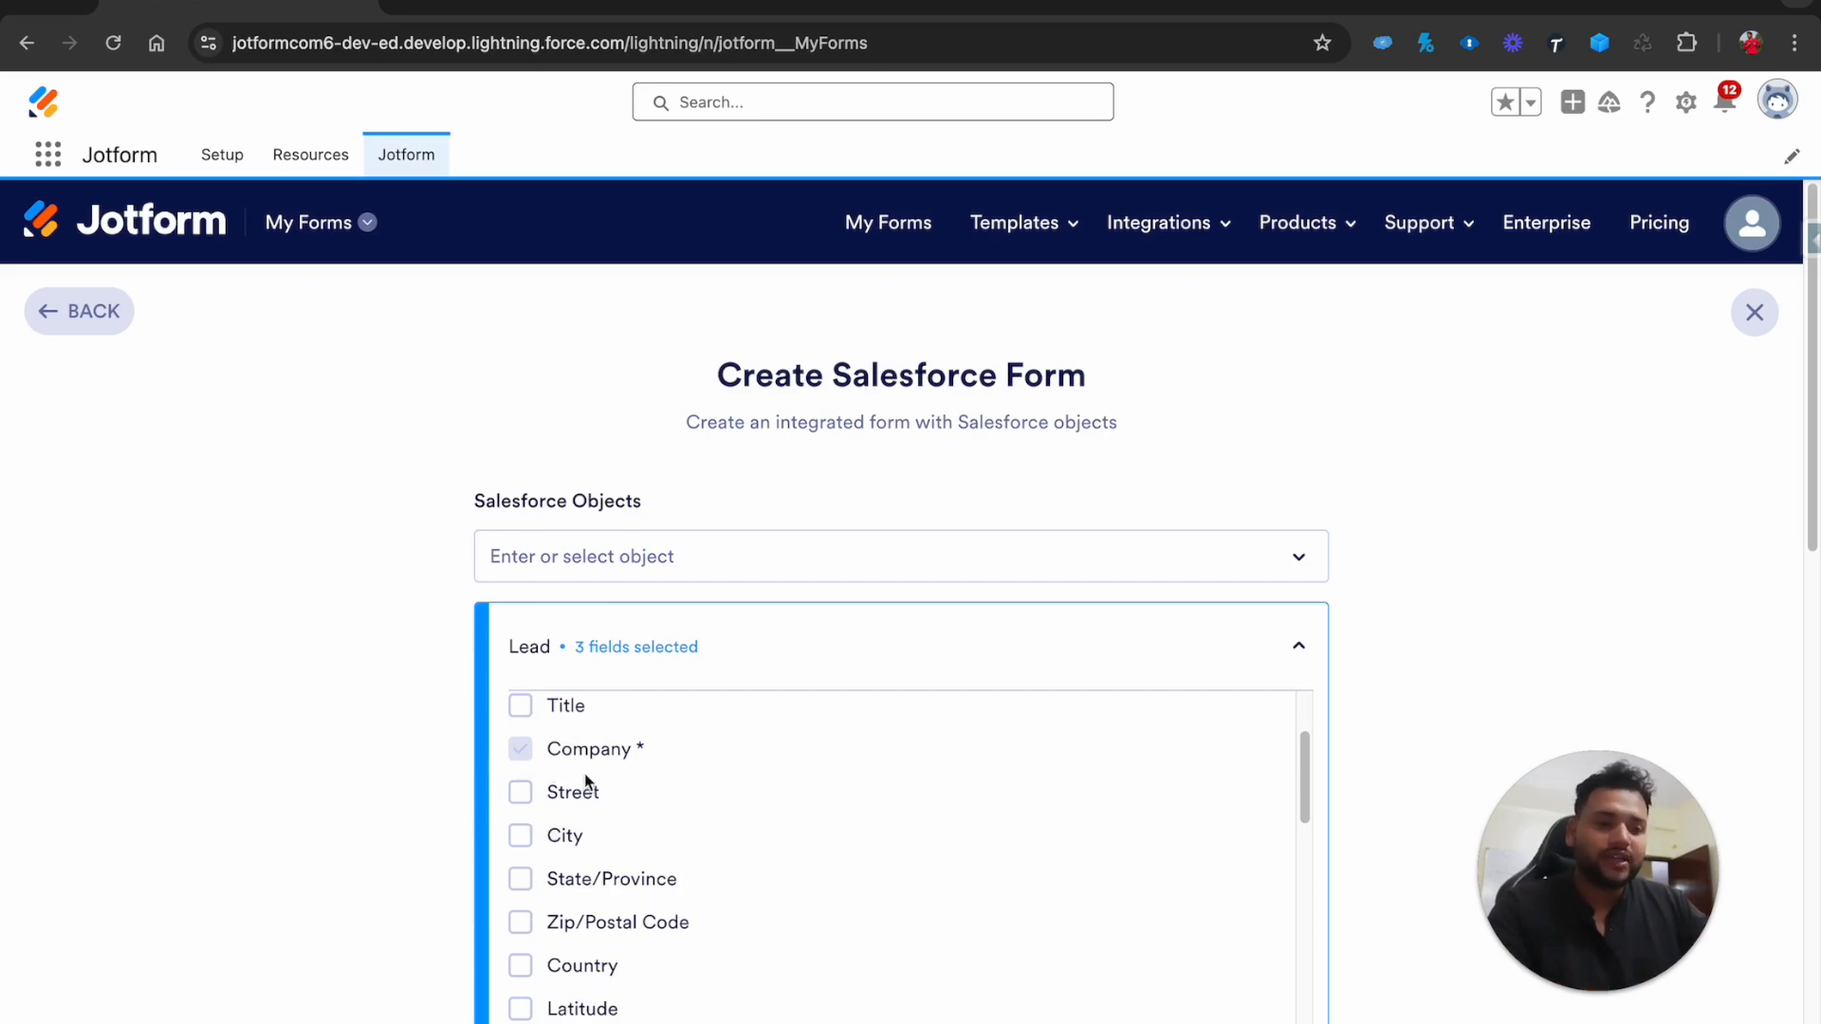
scroll(584, 772, down, 2)
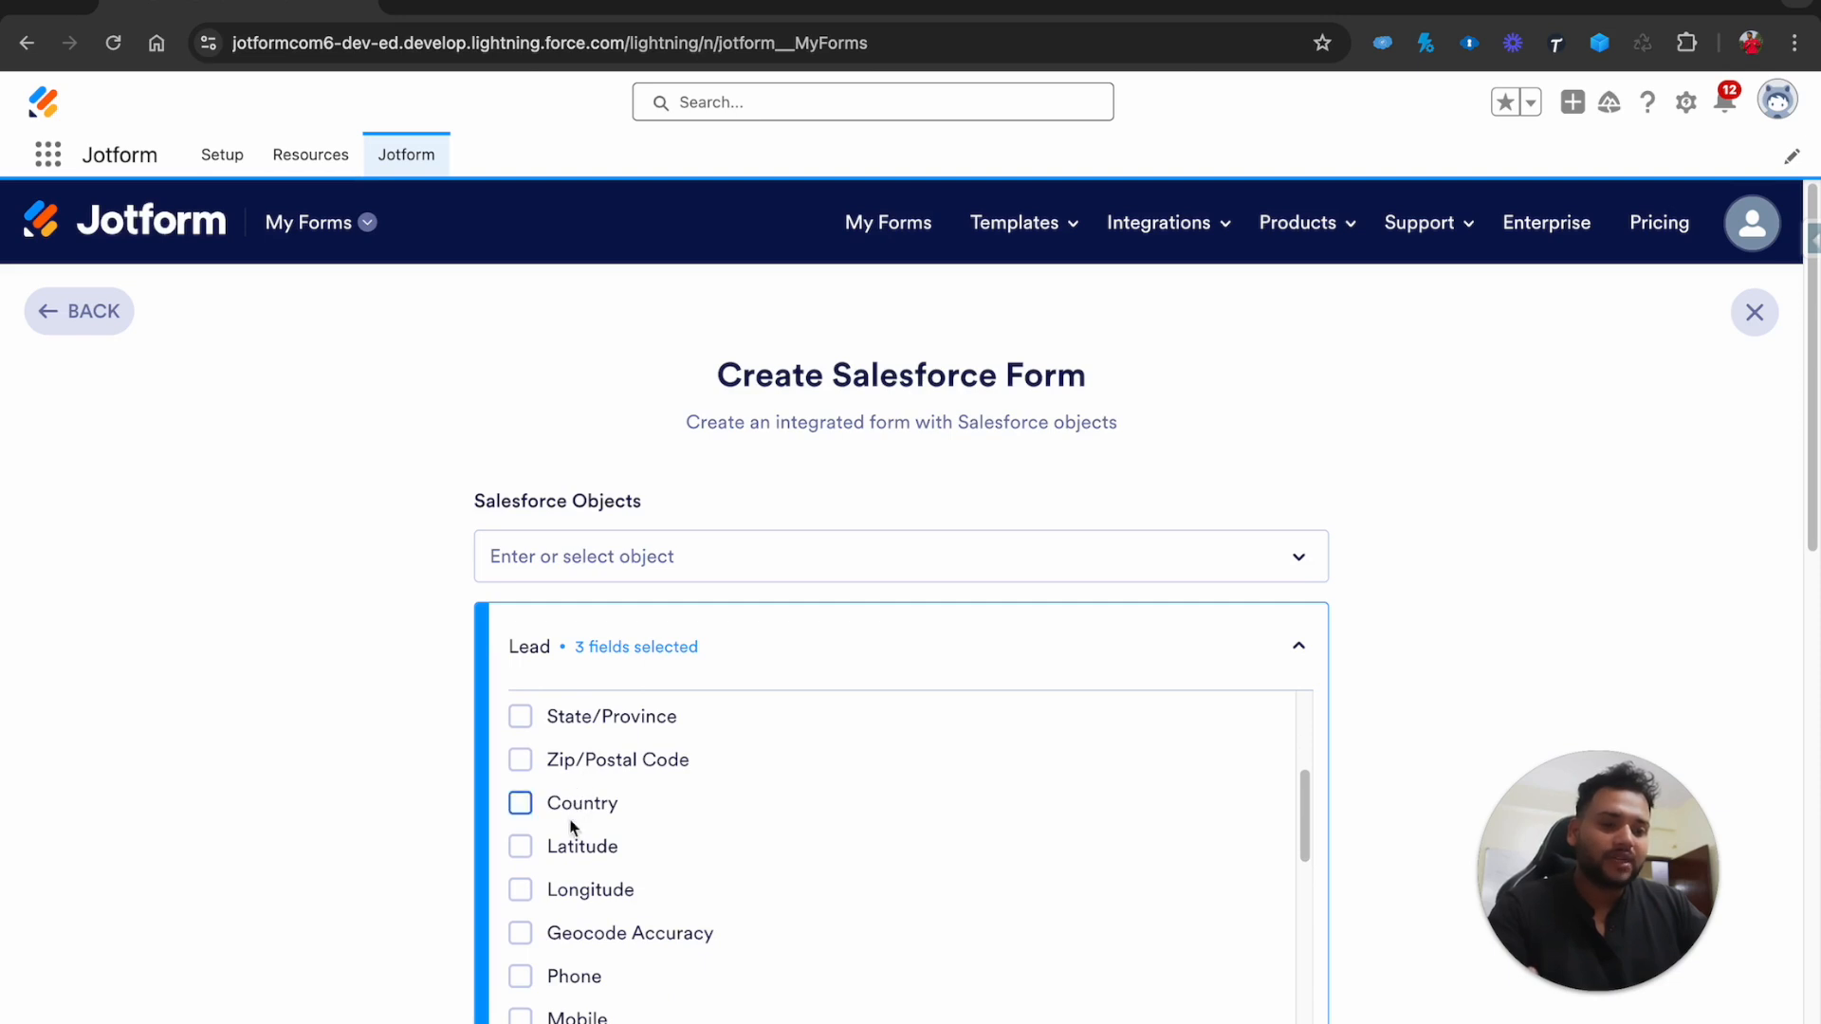
click(519, 976)
scroll(520, 977, down, 2)
click(519, 964)
scroll(569, 977, down, 10)
scroll(652, 1006, up, 2)
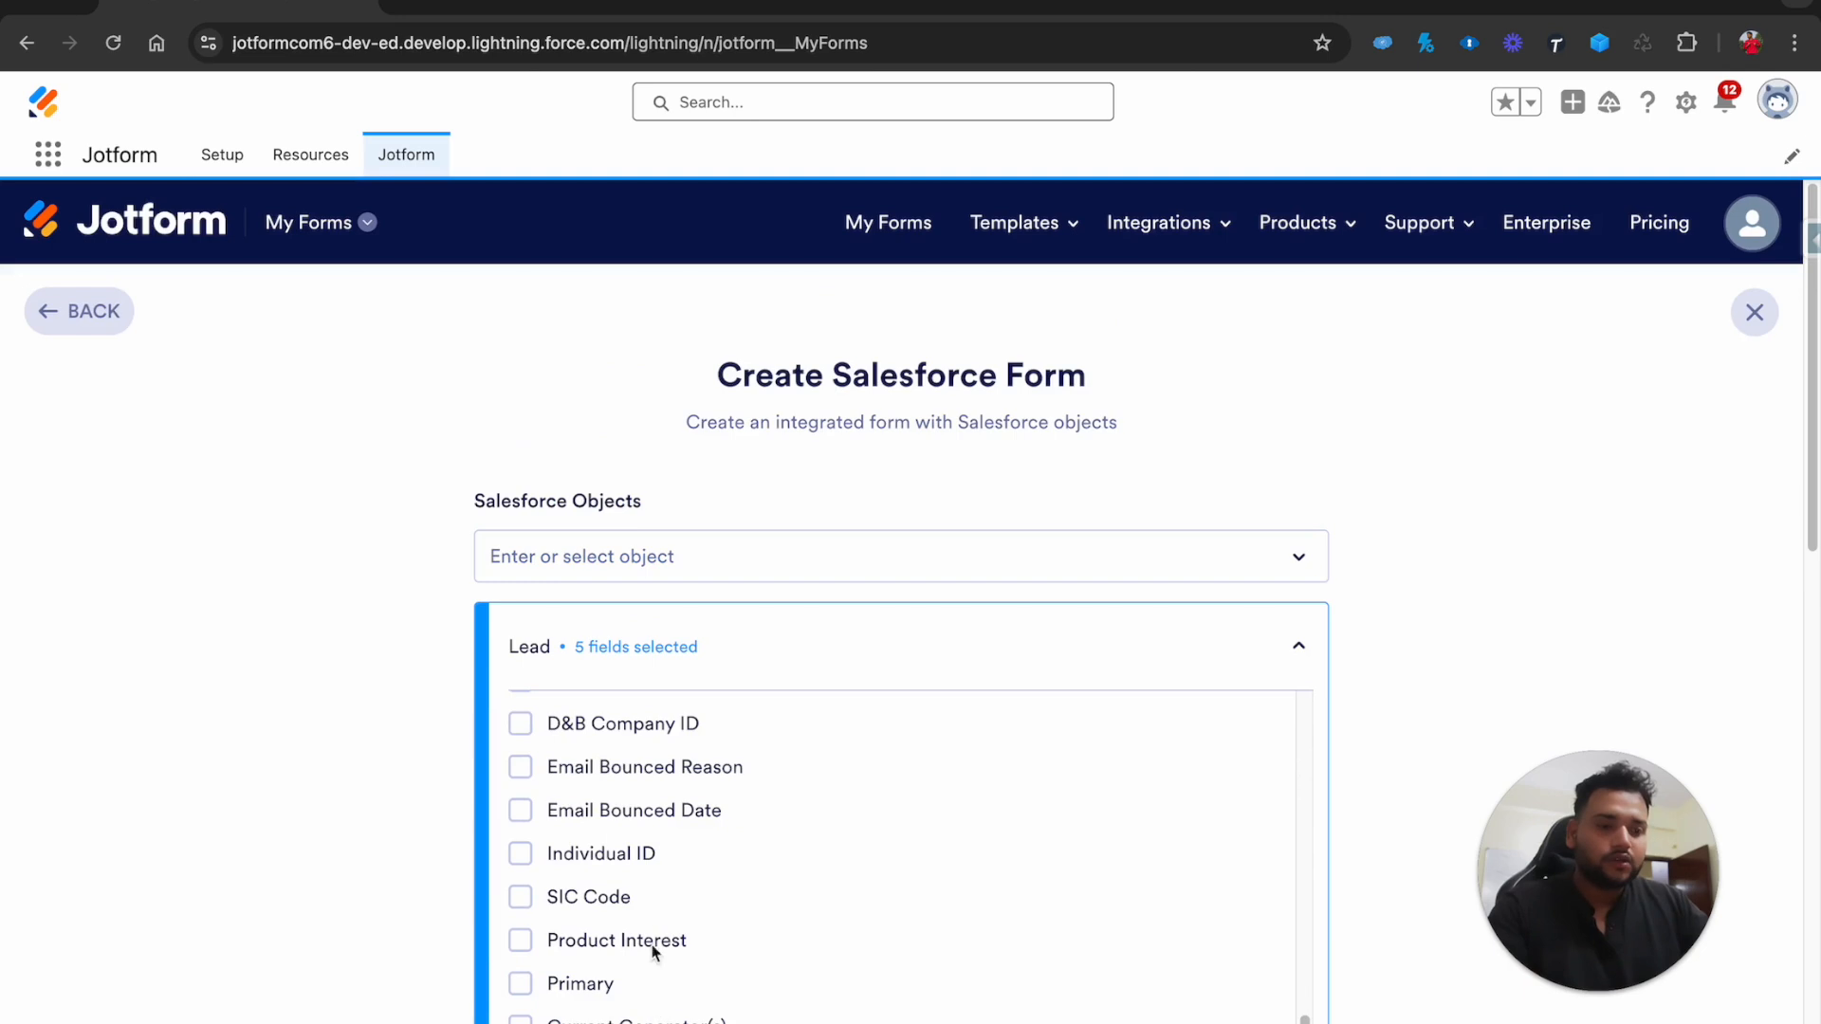
scroll(662, 902, up, 2)
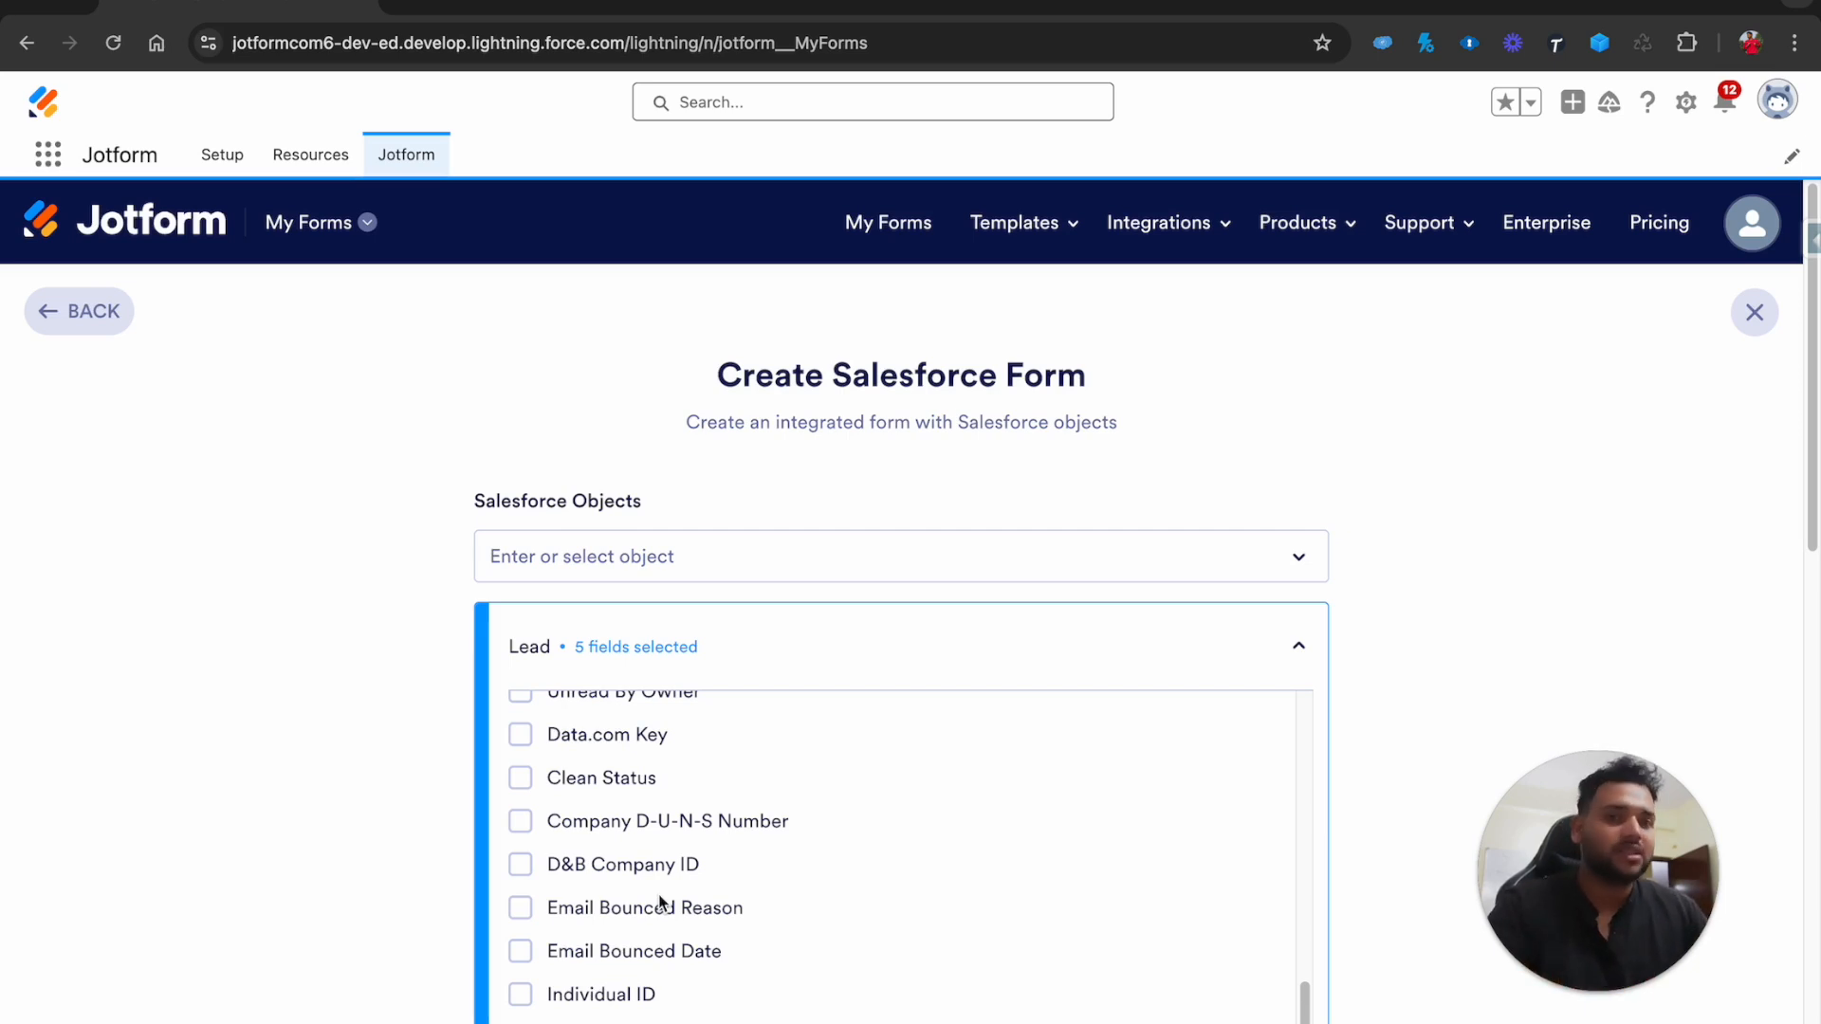
scroll(661, 901, up, 15)
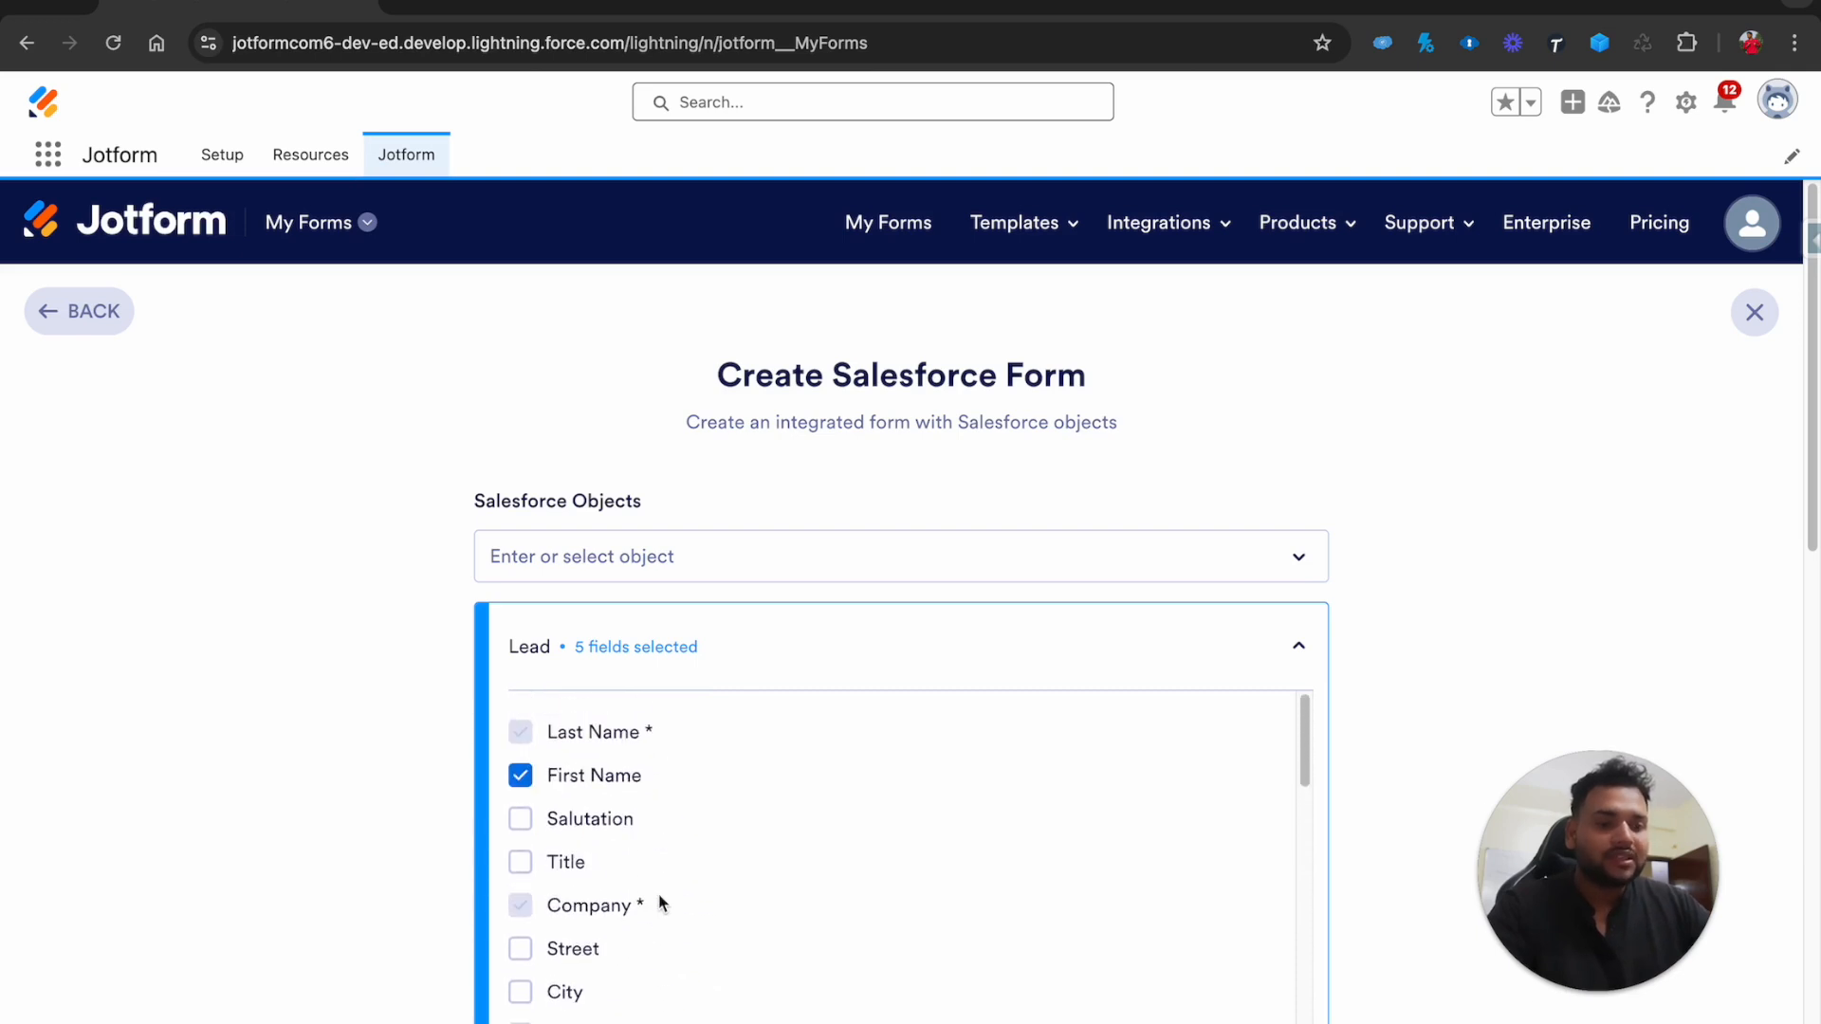
scroll(661, 902, down, 20)
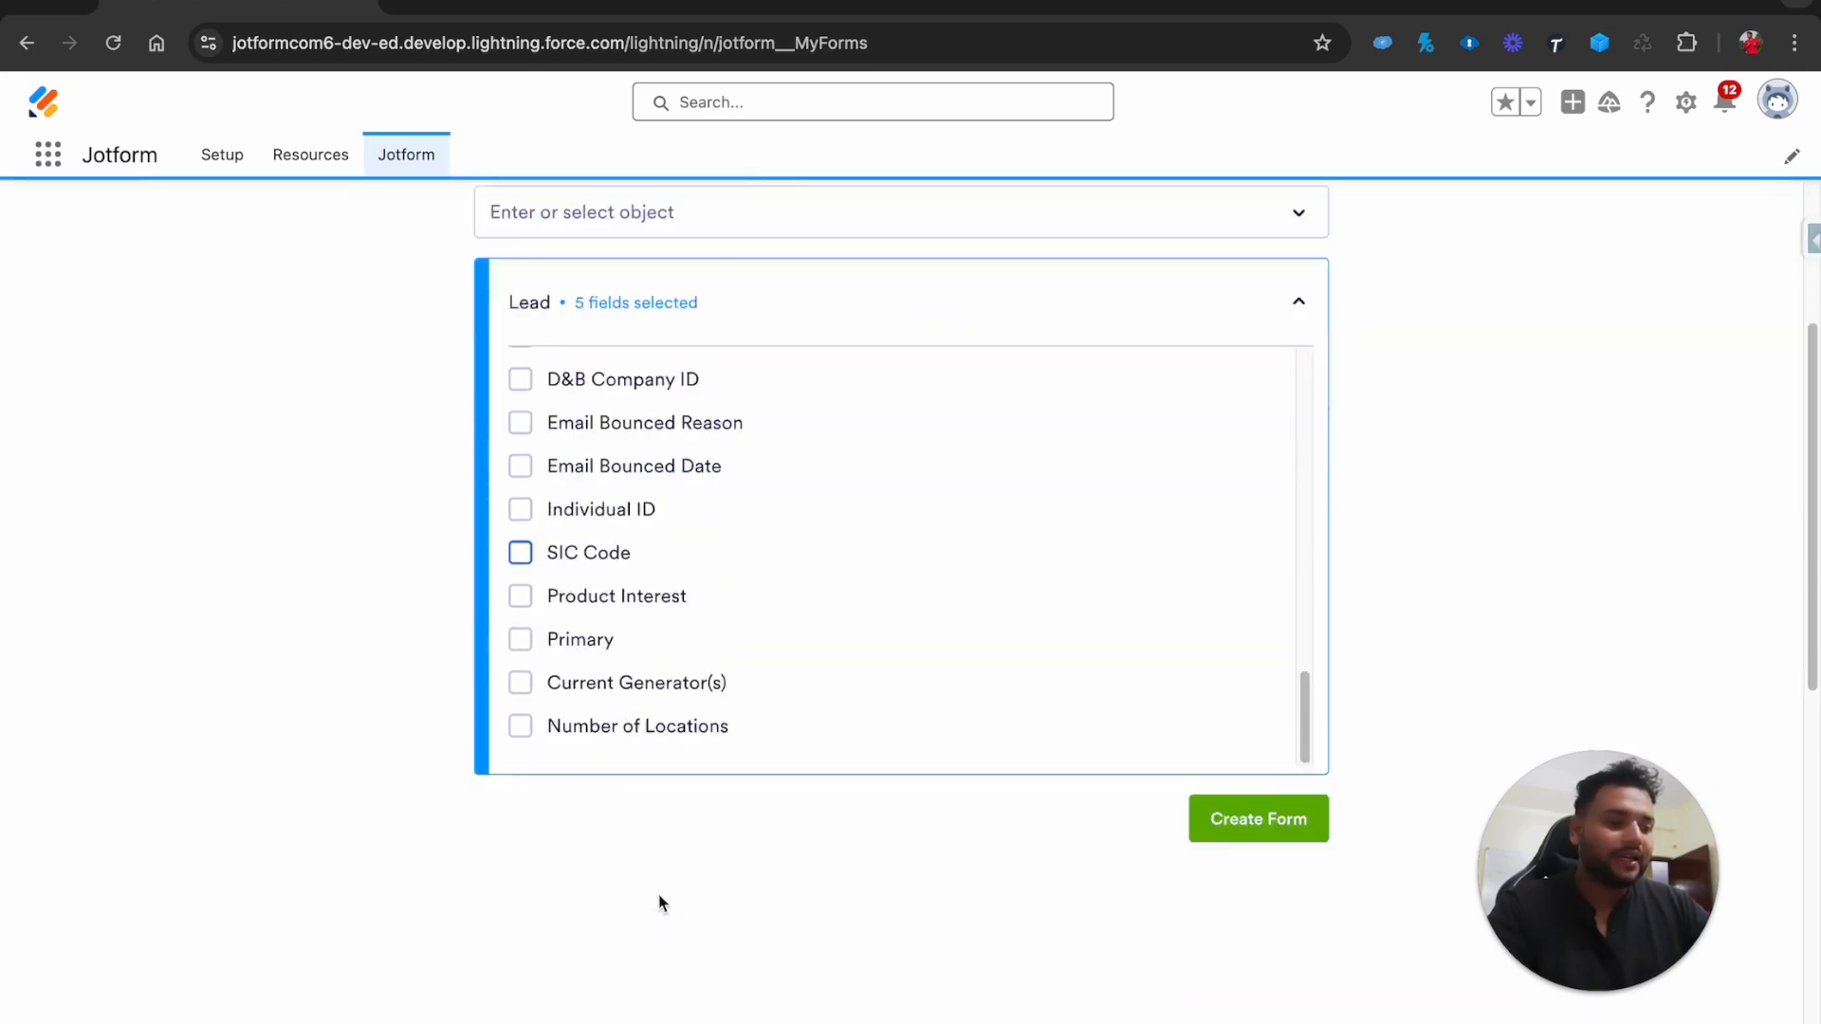
click(1261, 653)
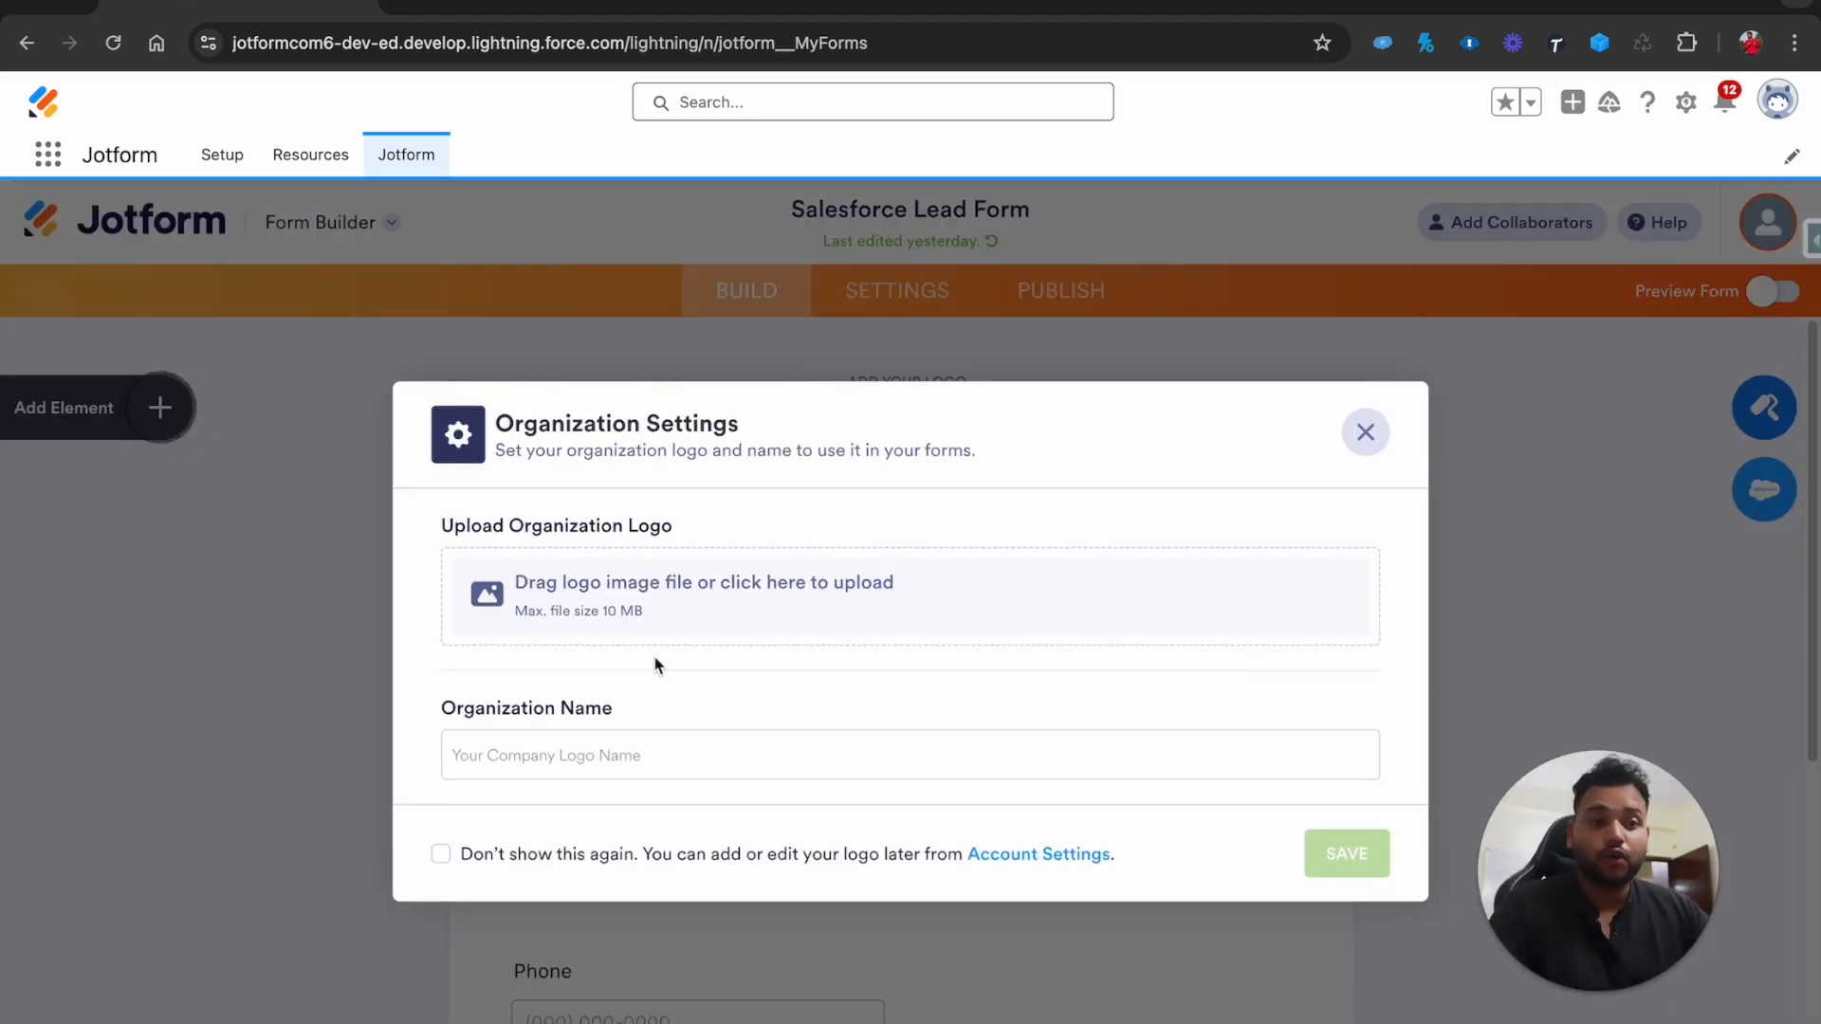
Set organization name 'Cloud Padhle Academy' with Logo.png as the logo and save
click(534, 760)
text(Cl)
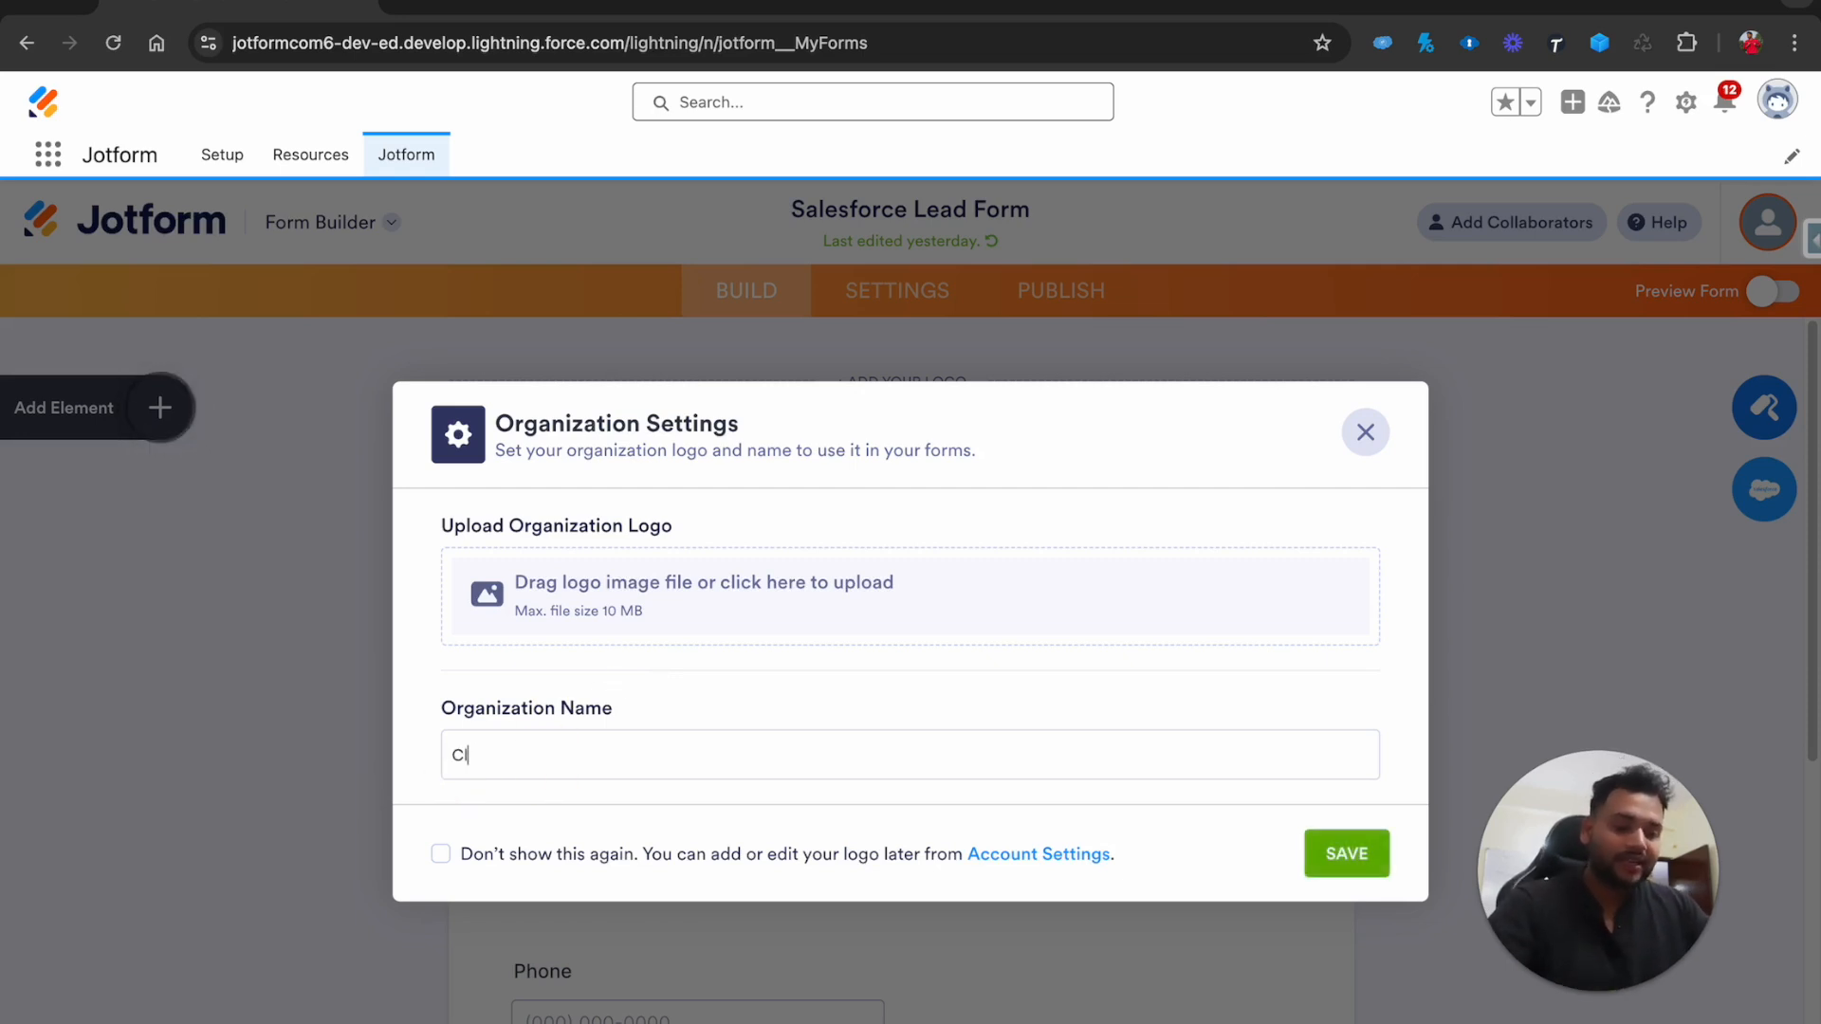
text(oud Padhle Academy)
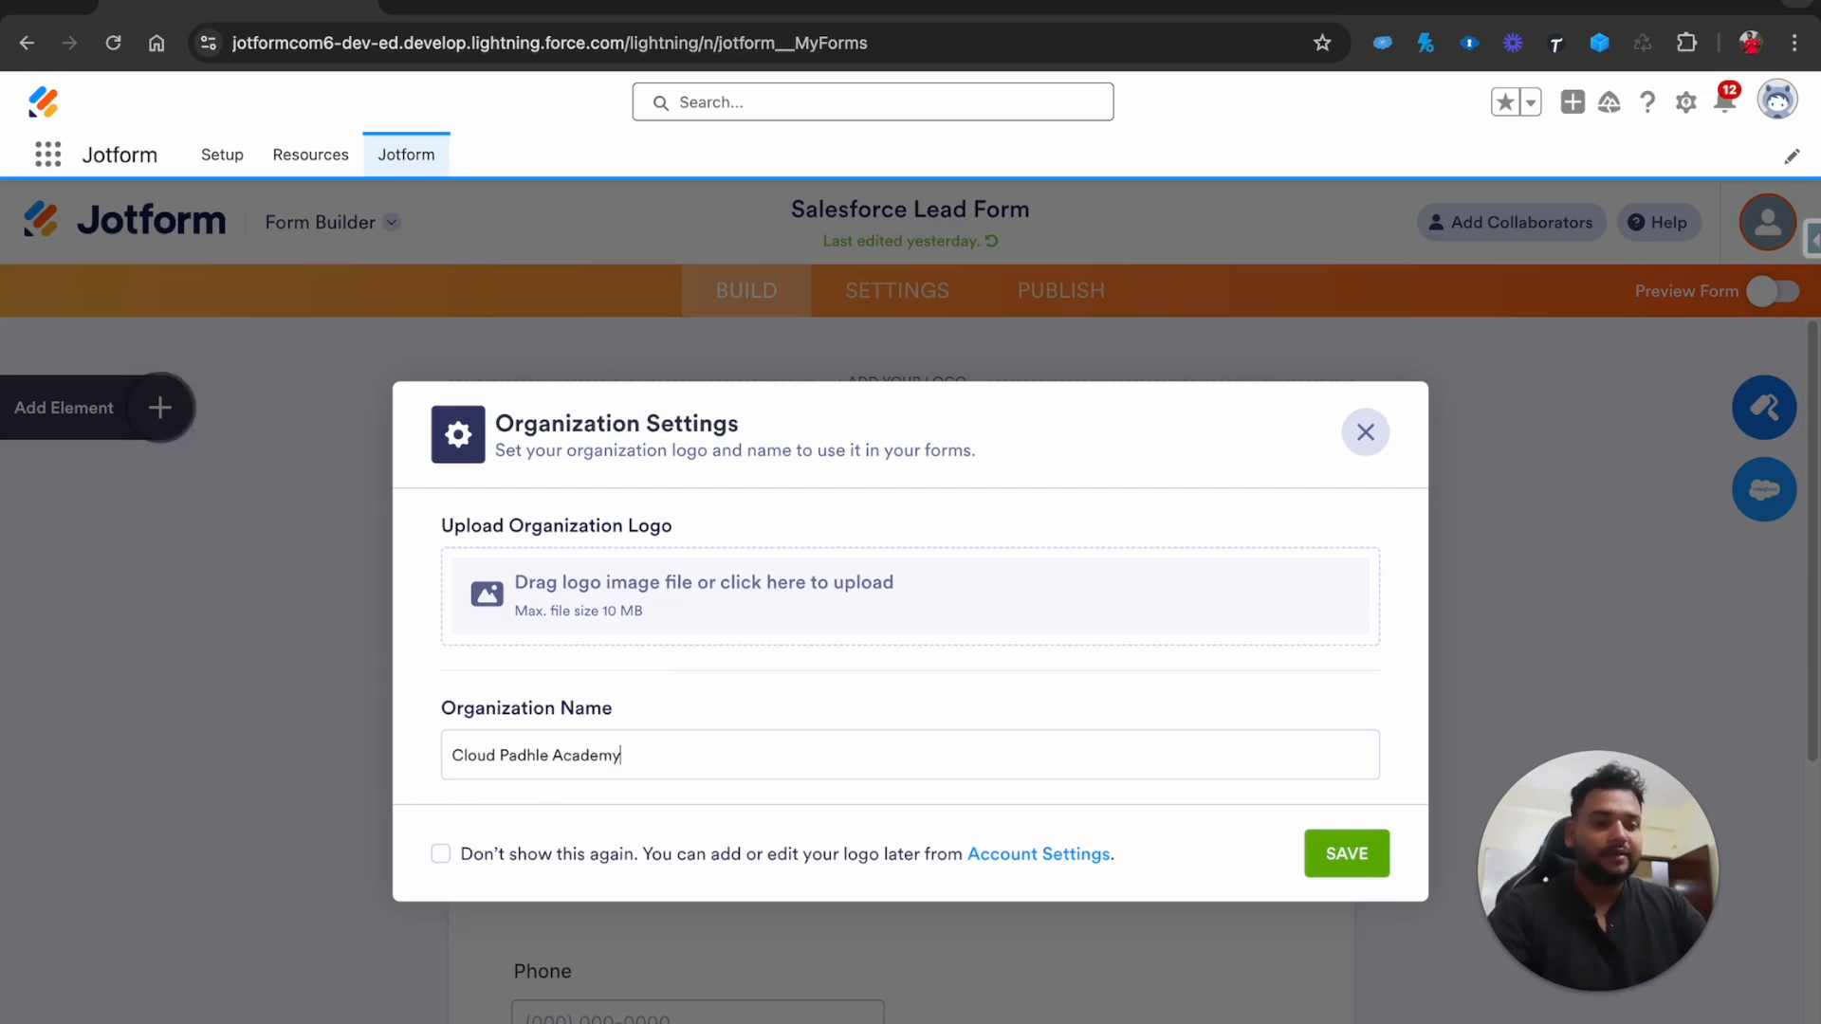
click(743, 582)
click(688, 495)
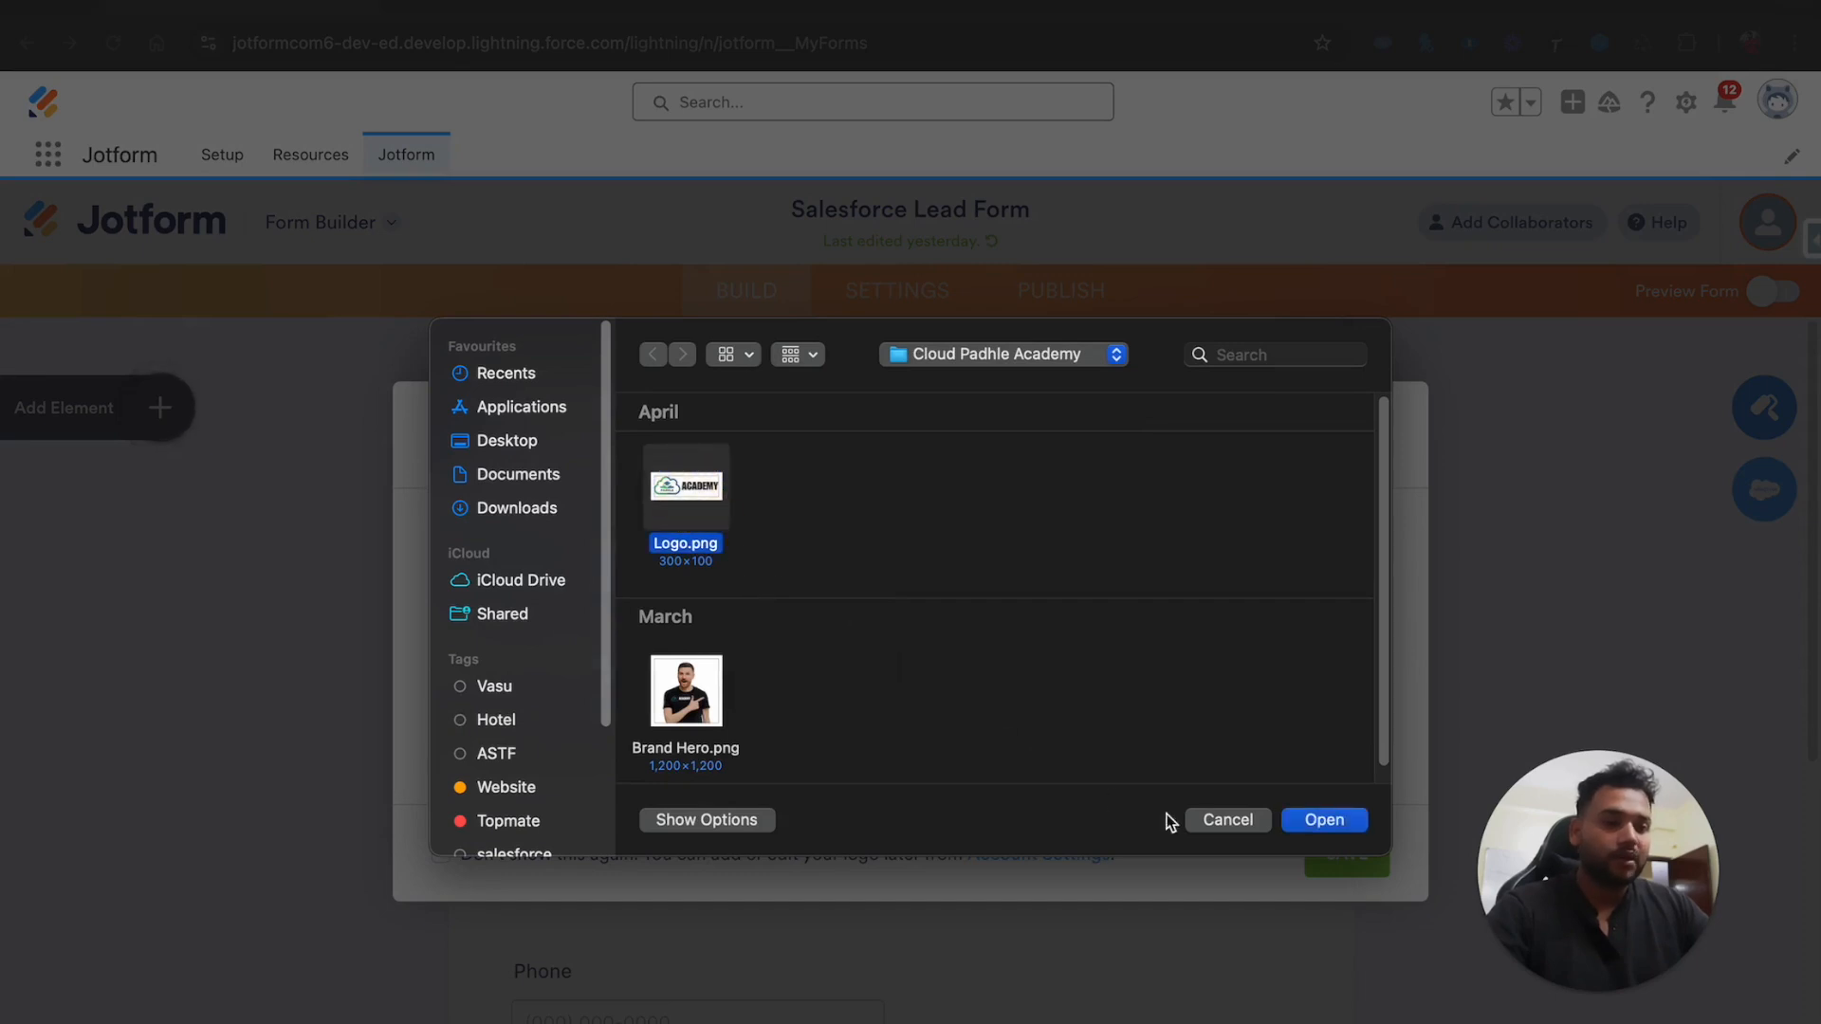
click(1349, 817)
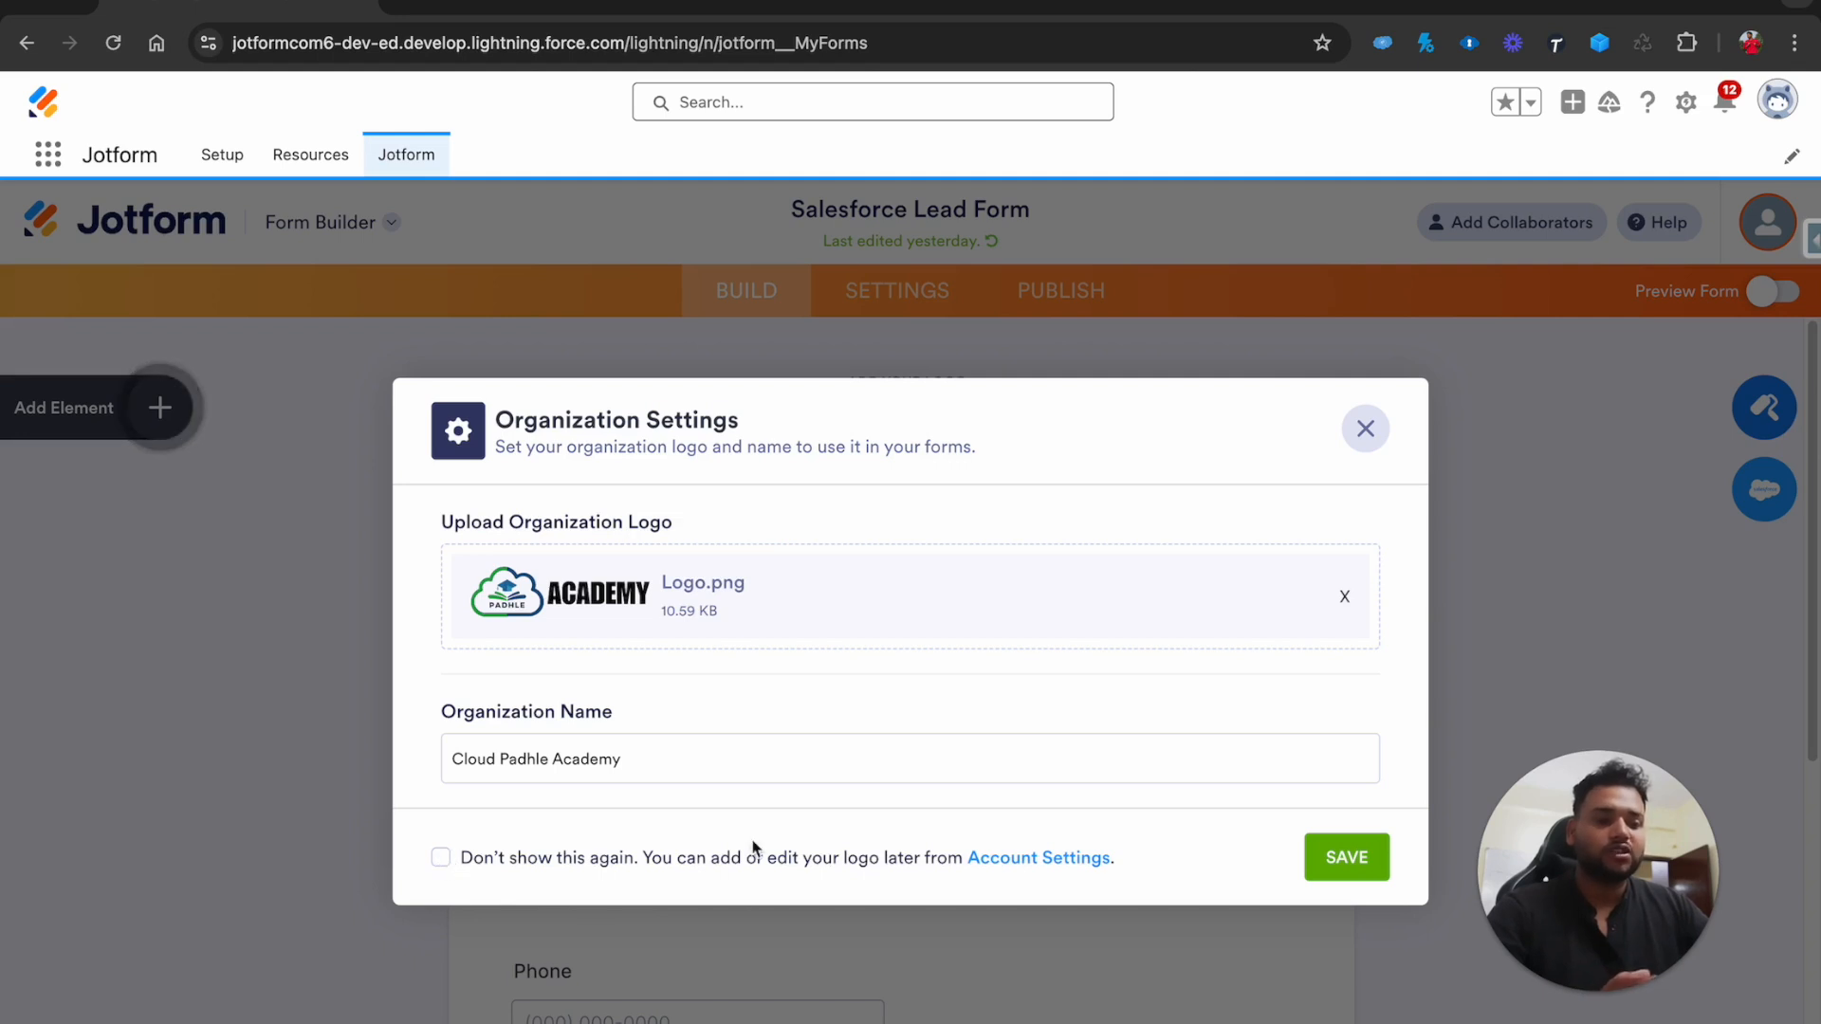
click(1346, 857)
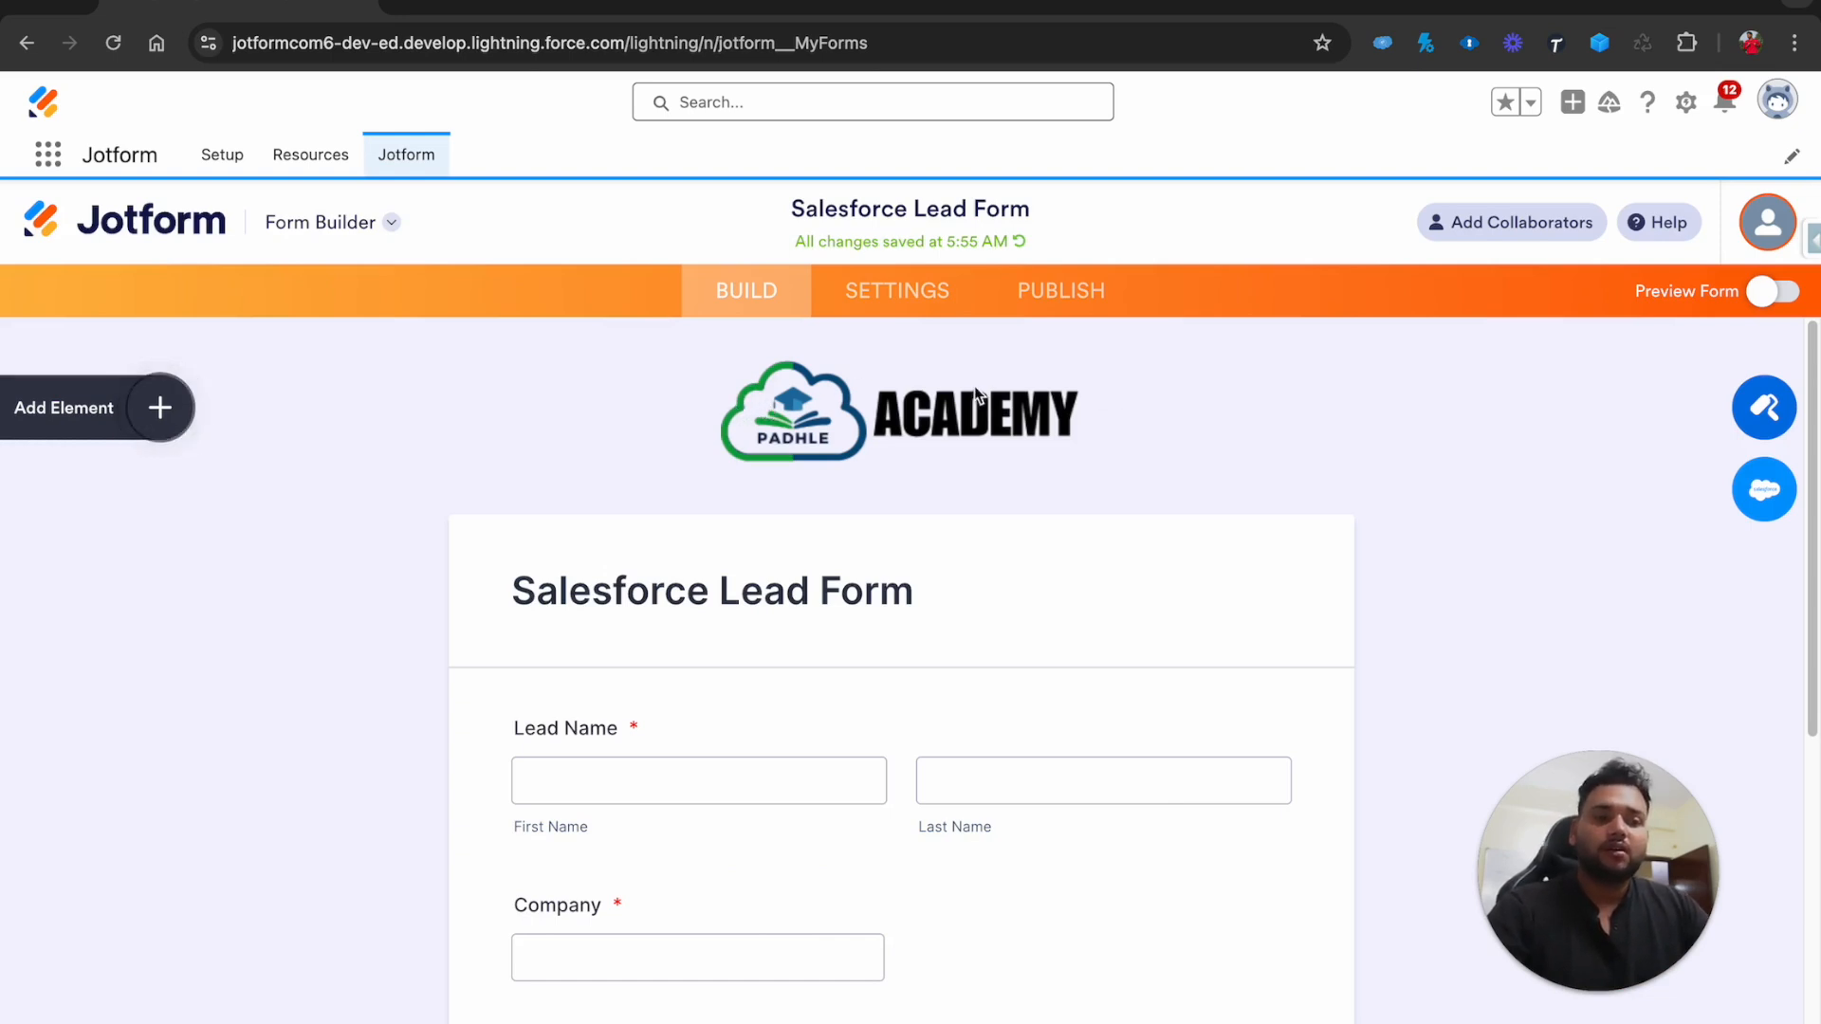
Rename the Lead Name field label to 'Name'
scroll(785, 629, down, 3)
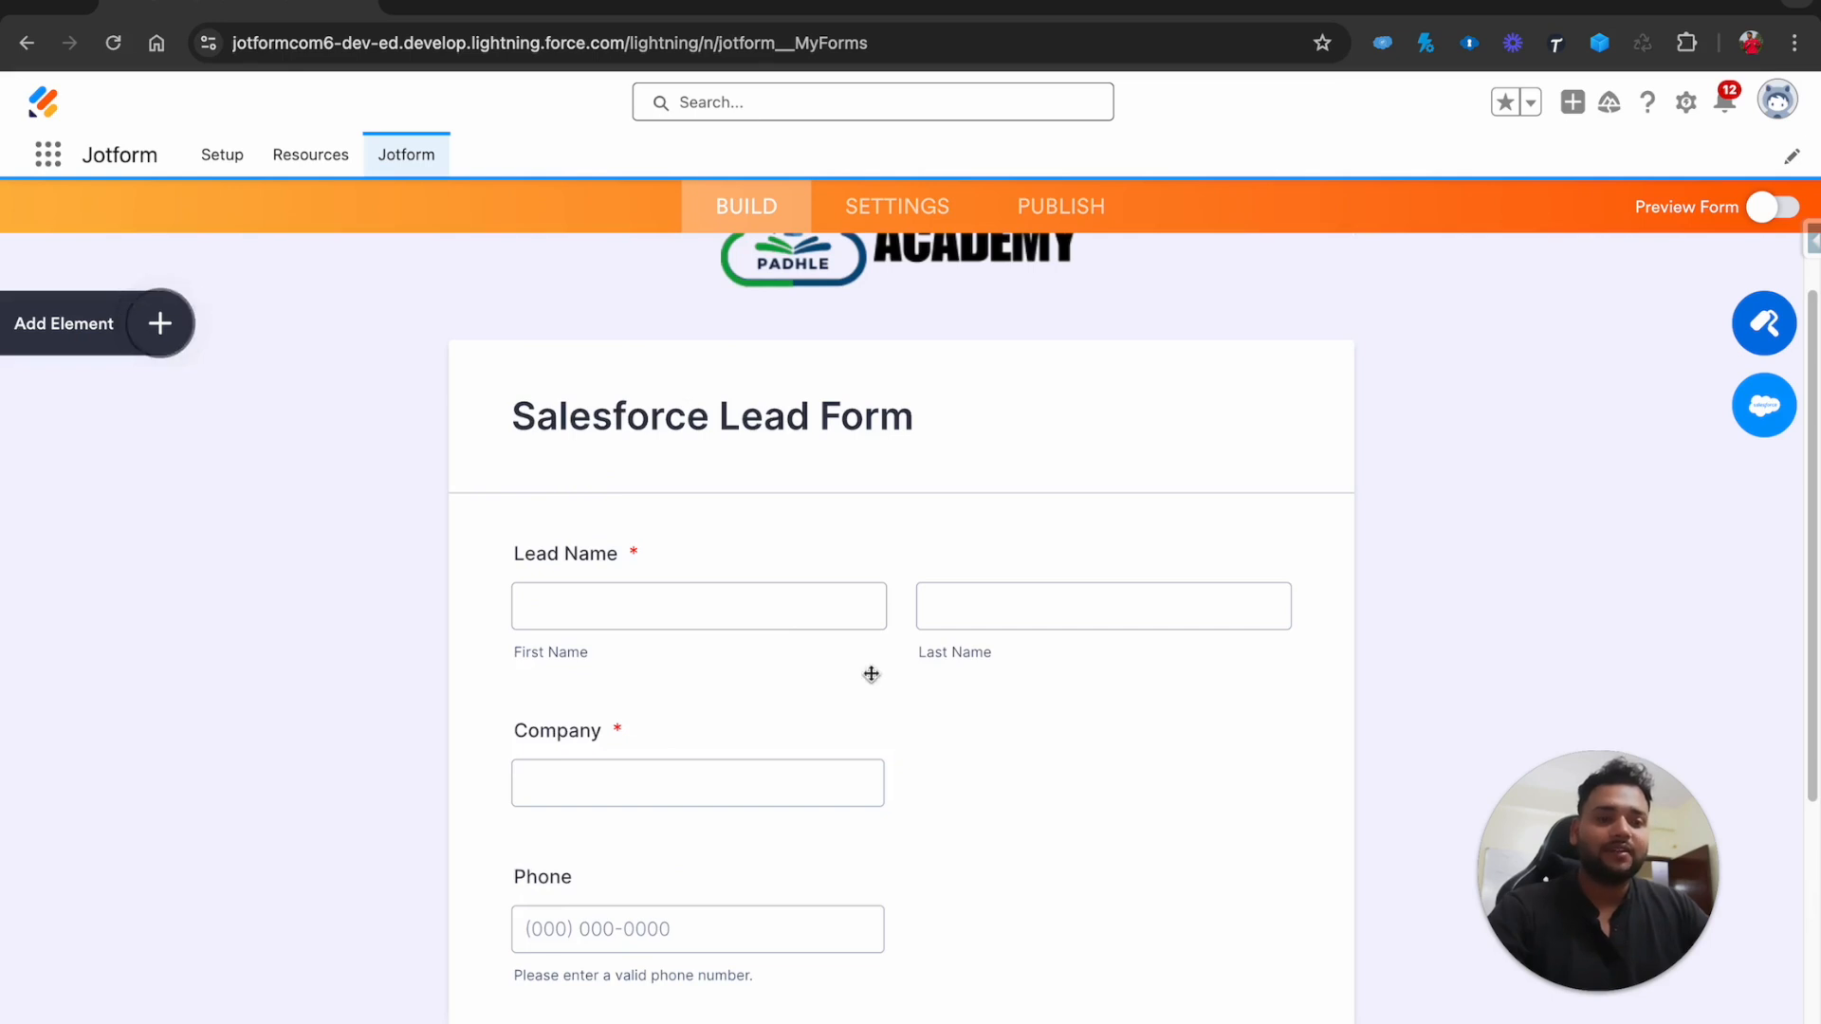
scroll(871, 674, down, 3)
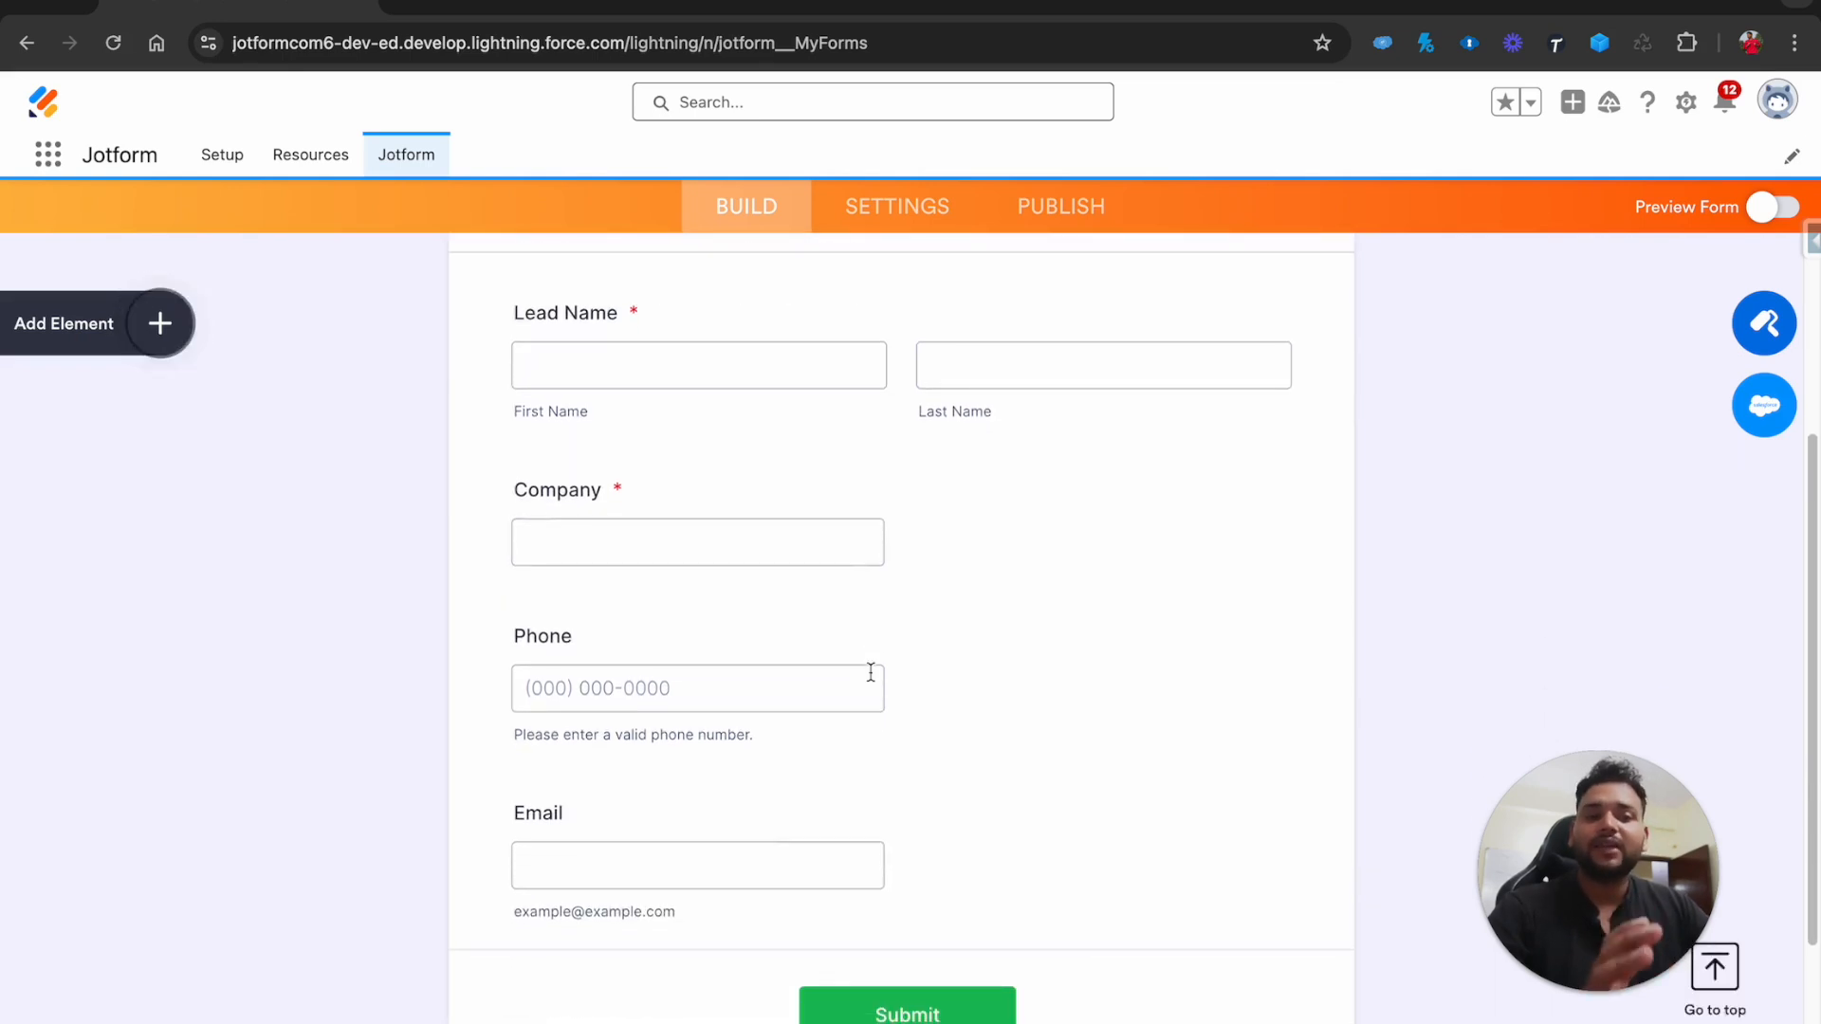
scroll(871, 673, up, 1)
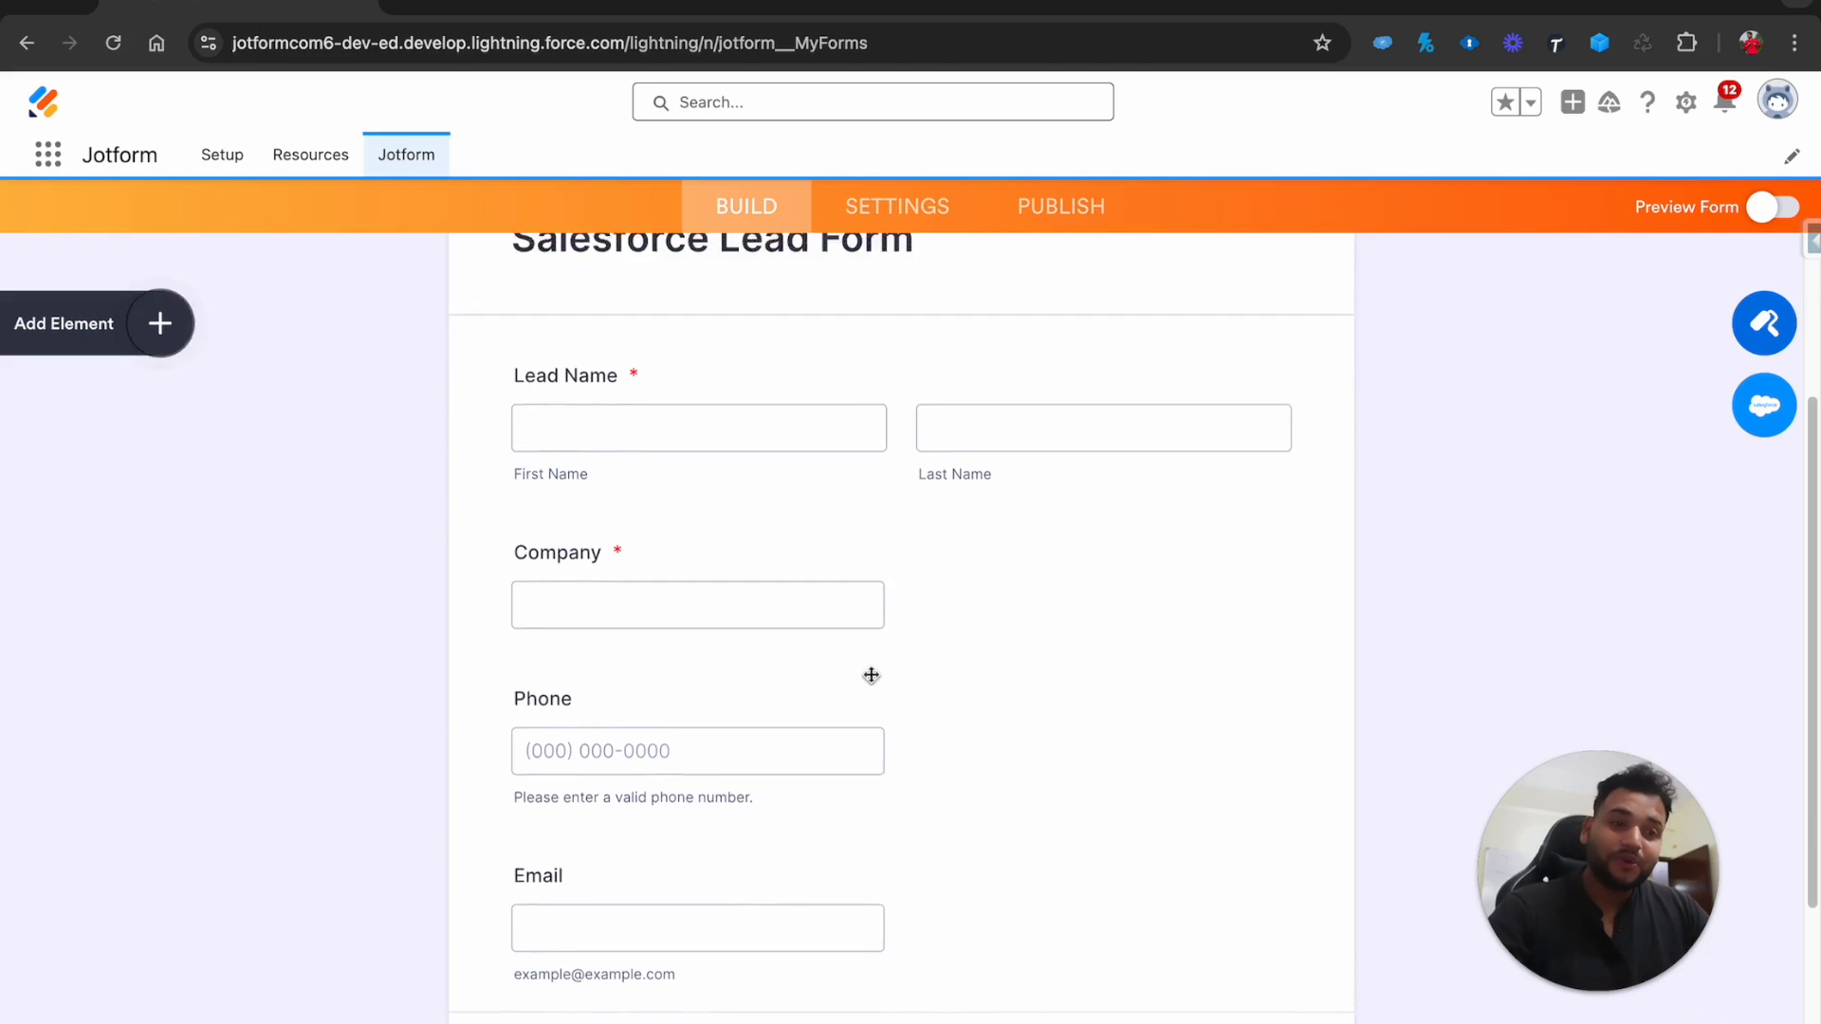
scroll(871, 675, up, 3)
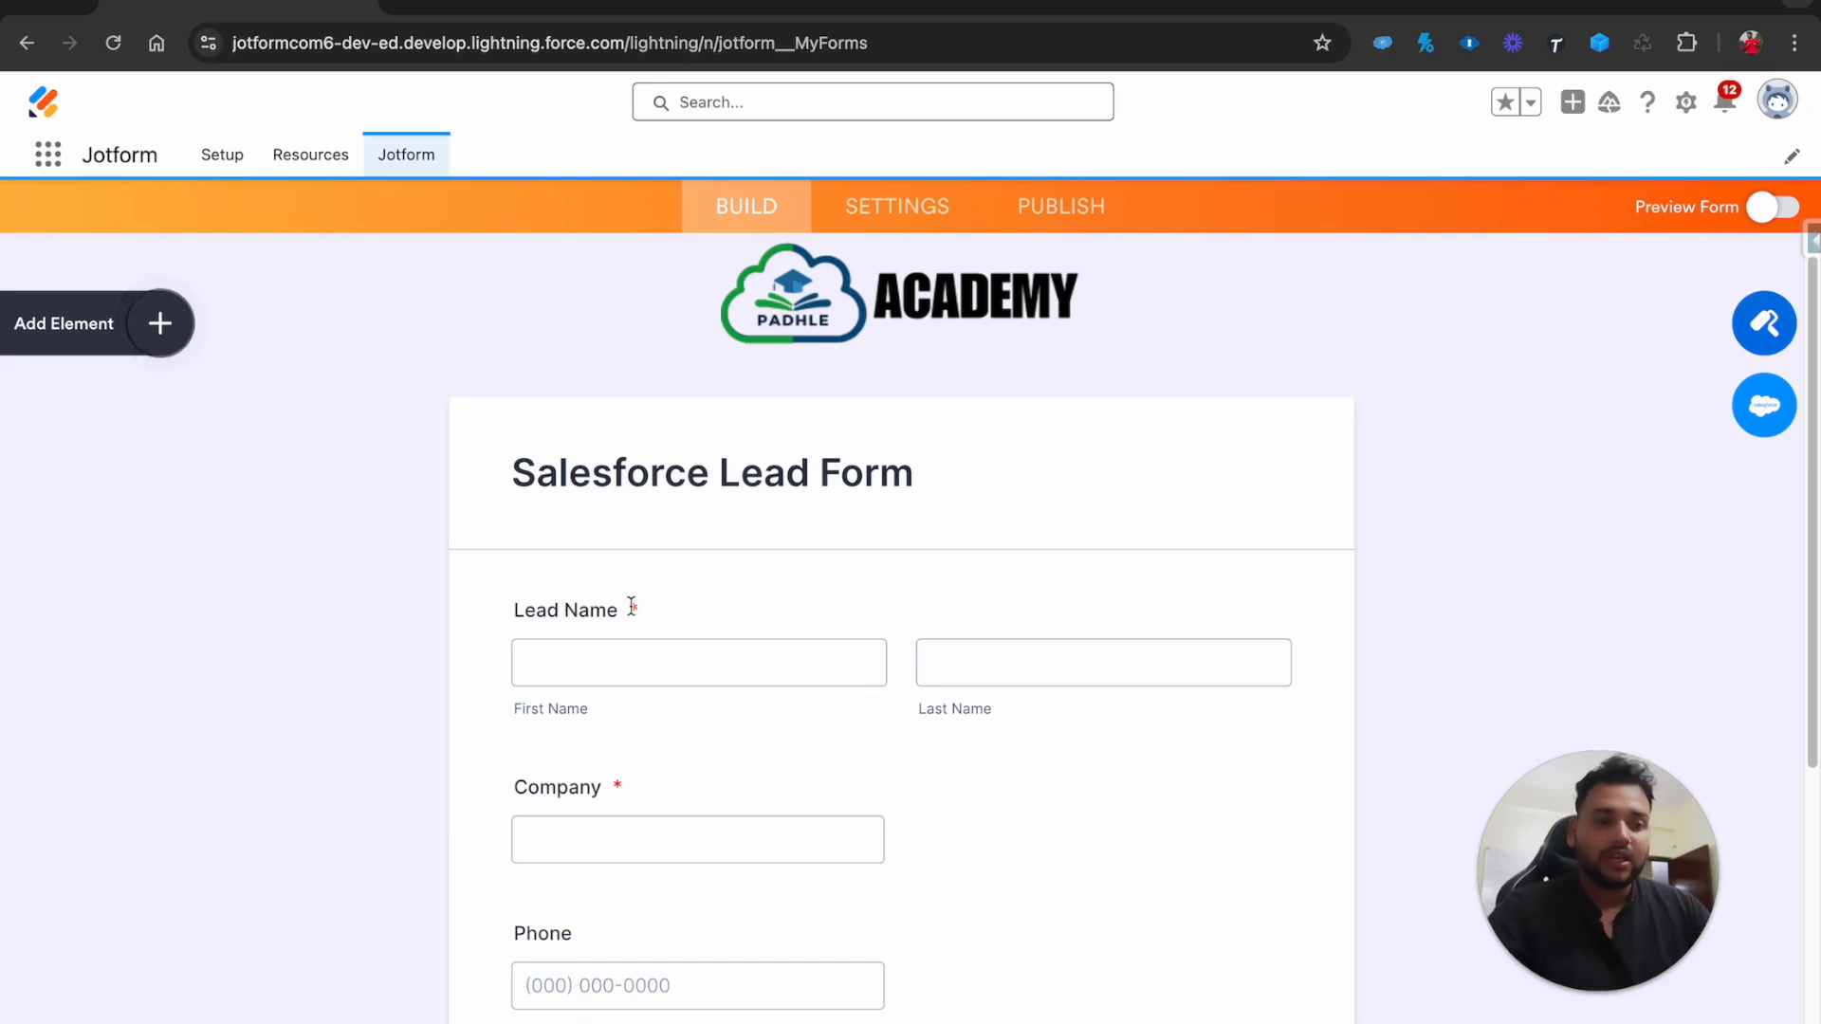
drag(623, 609, 524, 609)
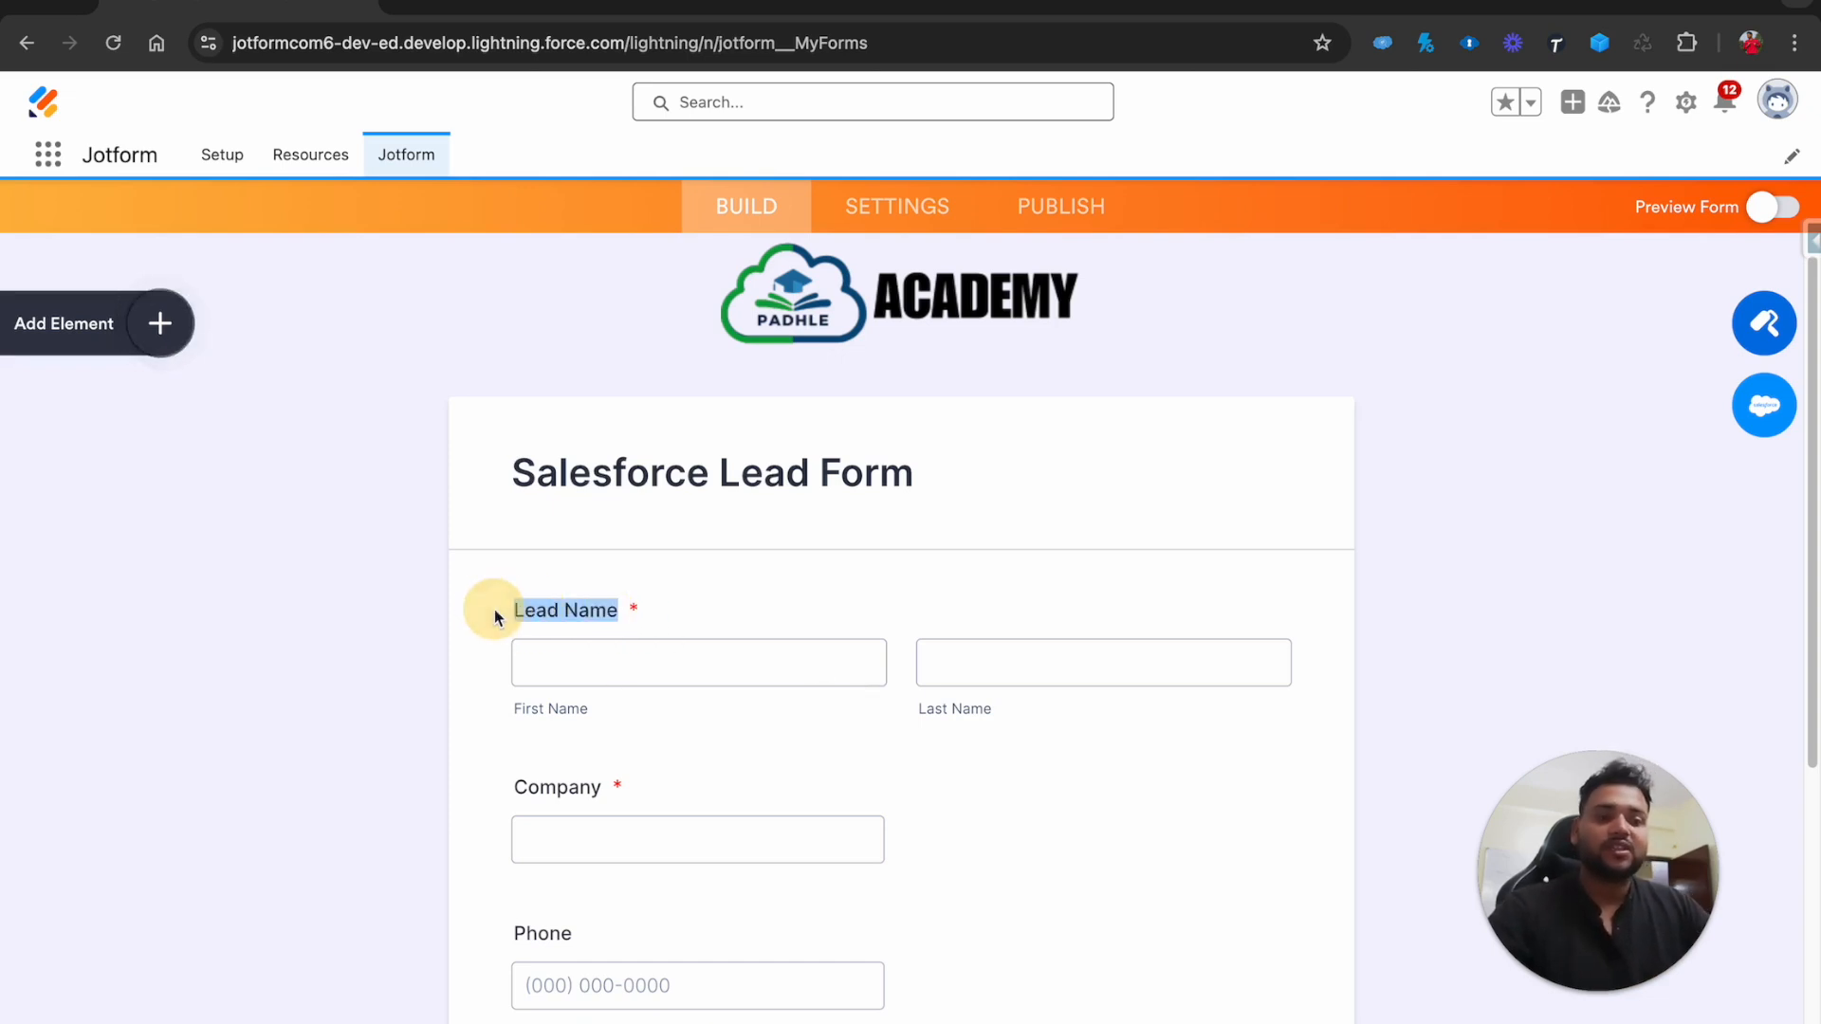
key(BackSpace)
text(Name)
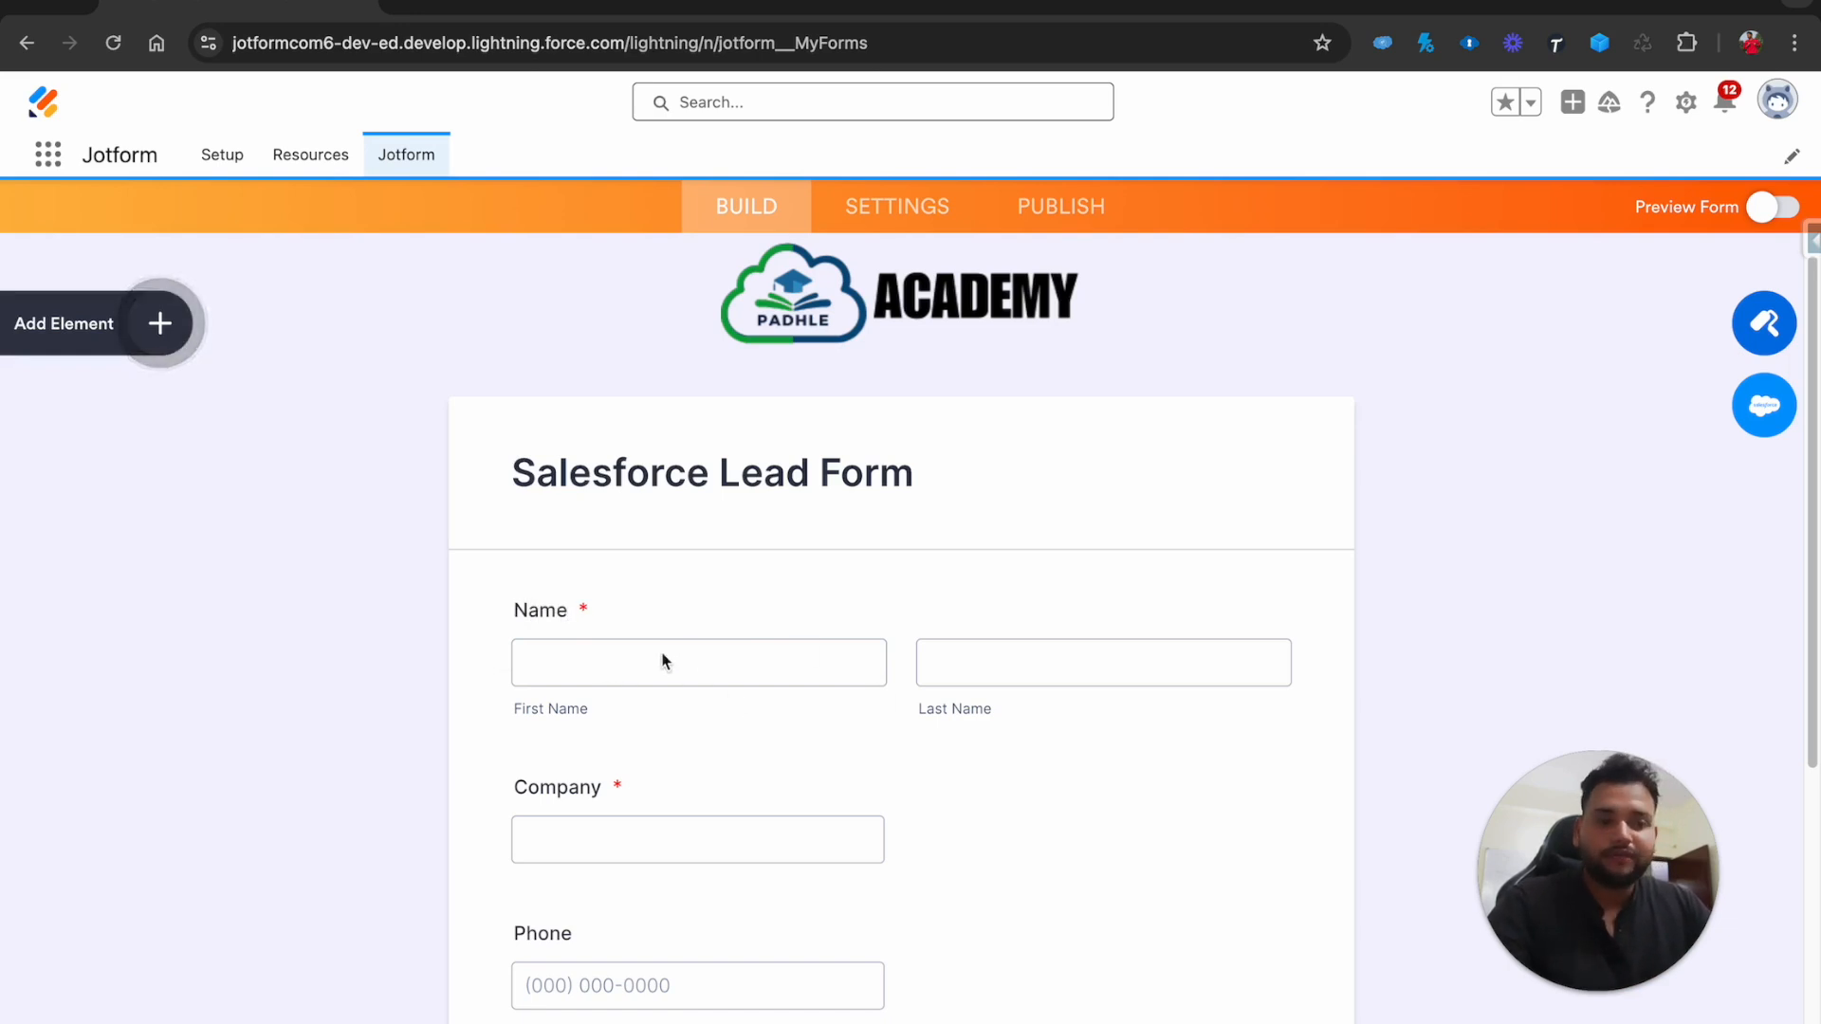
Give the Company field the sublabel 'If Student type Institute Name'
scroll(642, 785, down, 2)
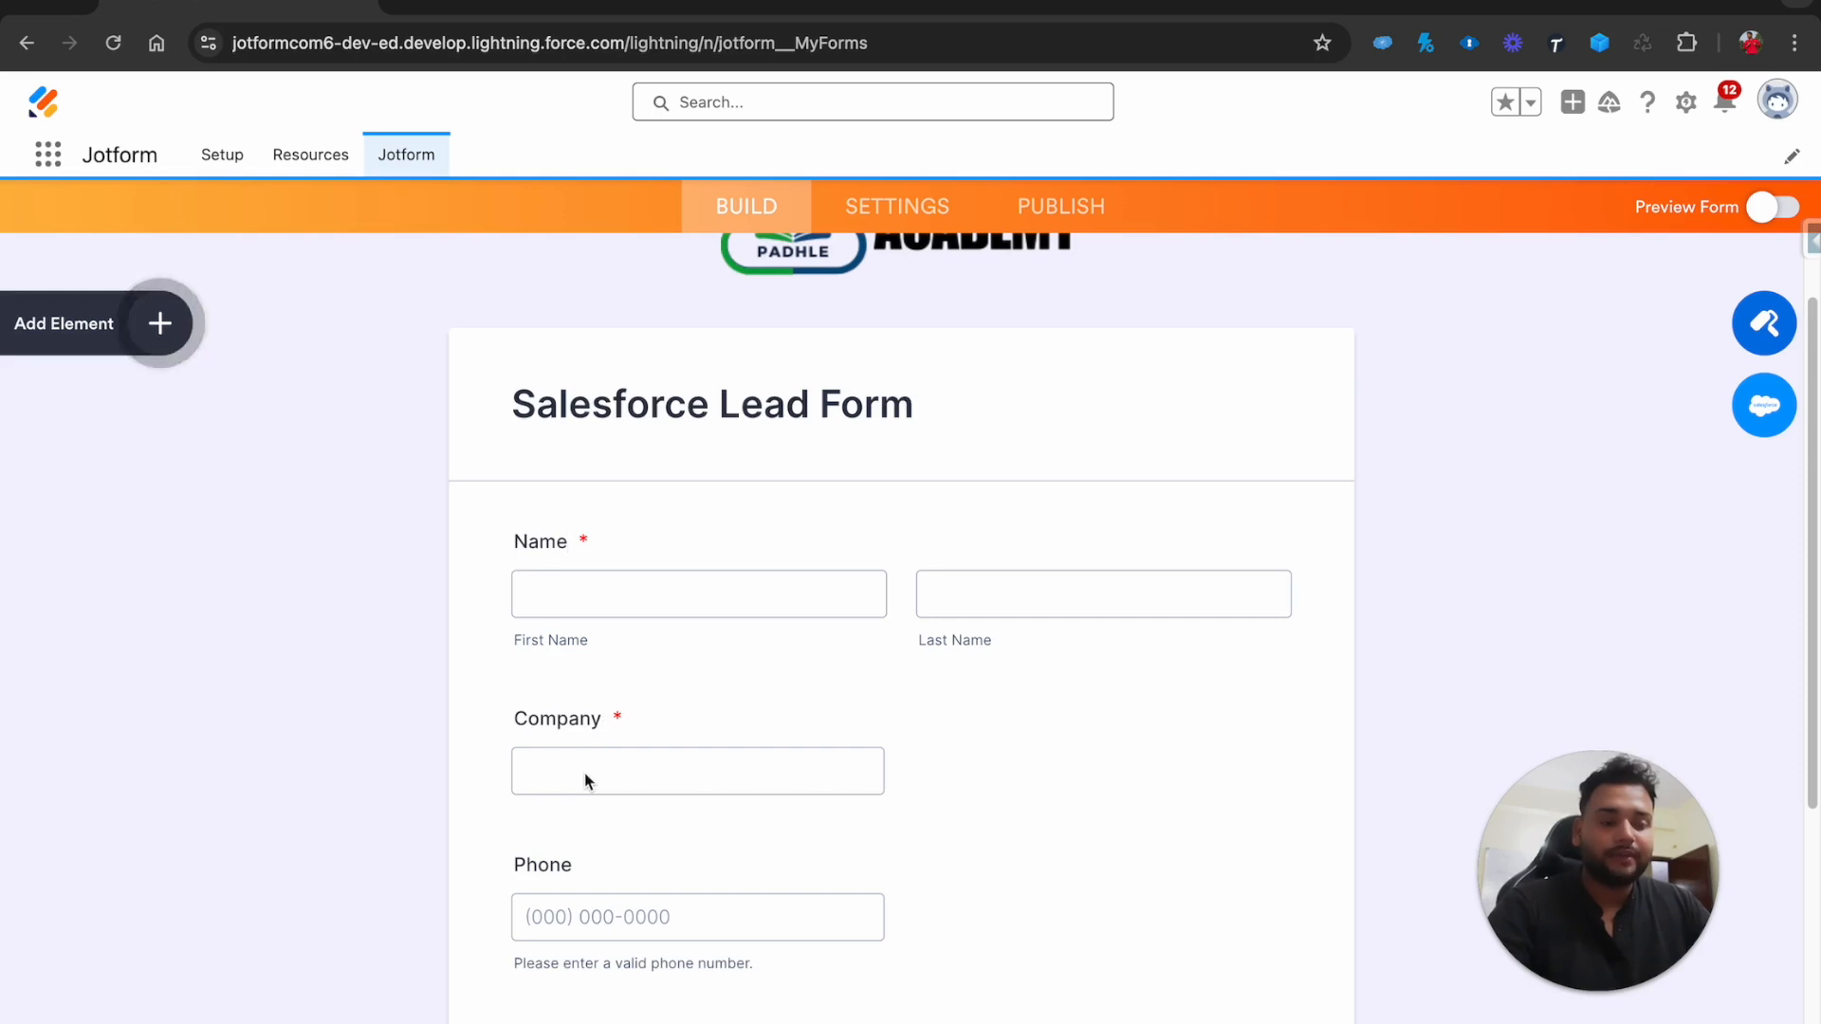
click(598, 717)
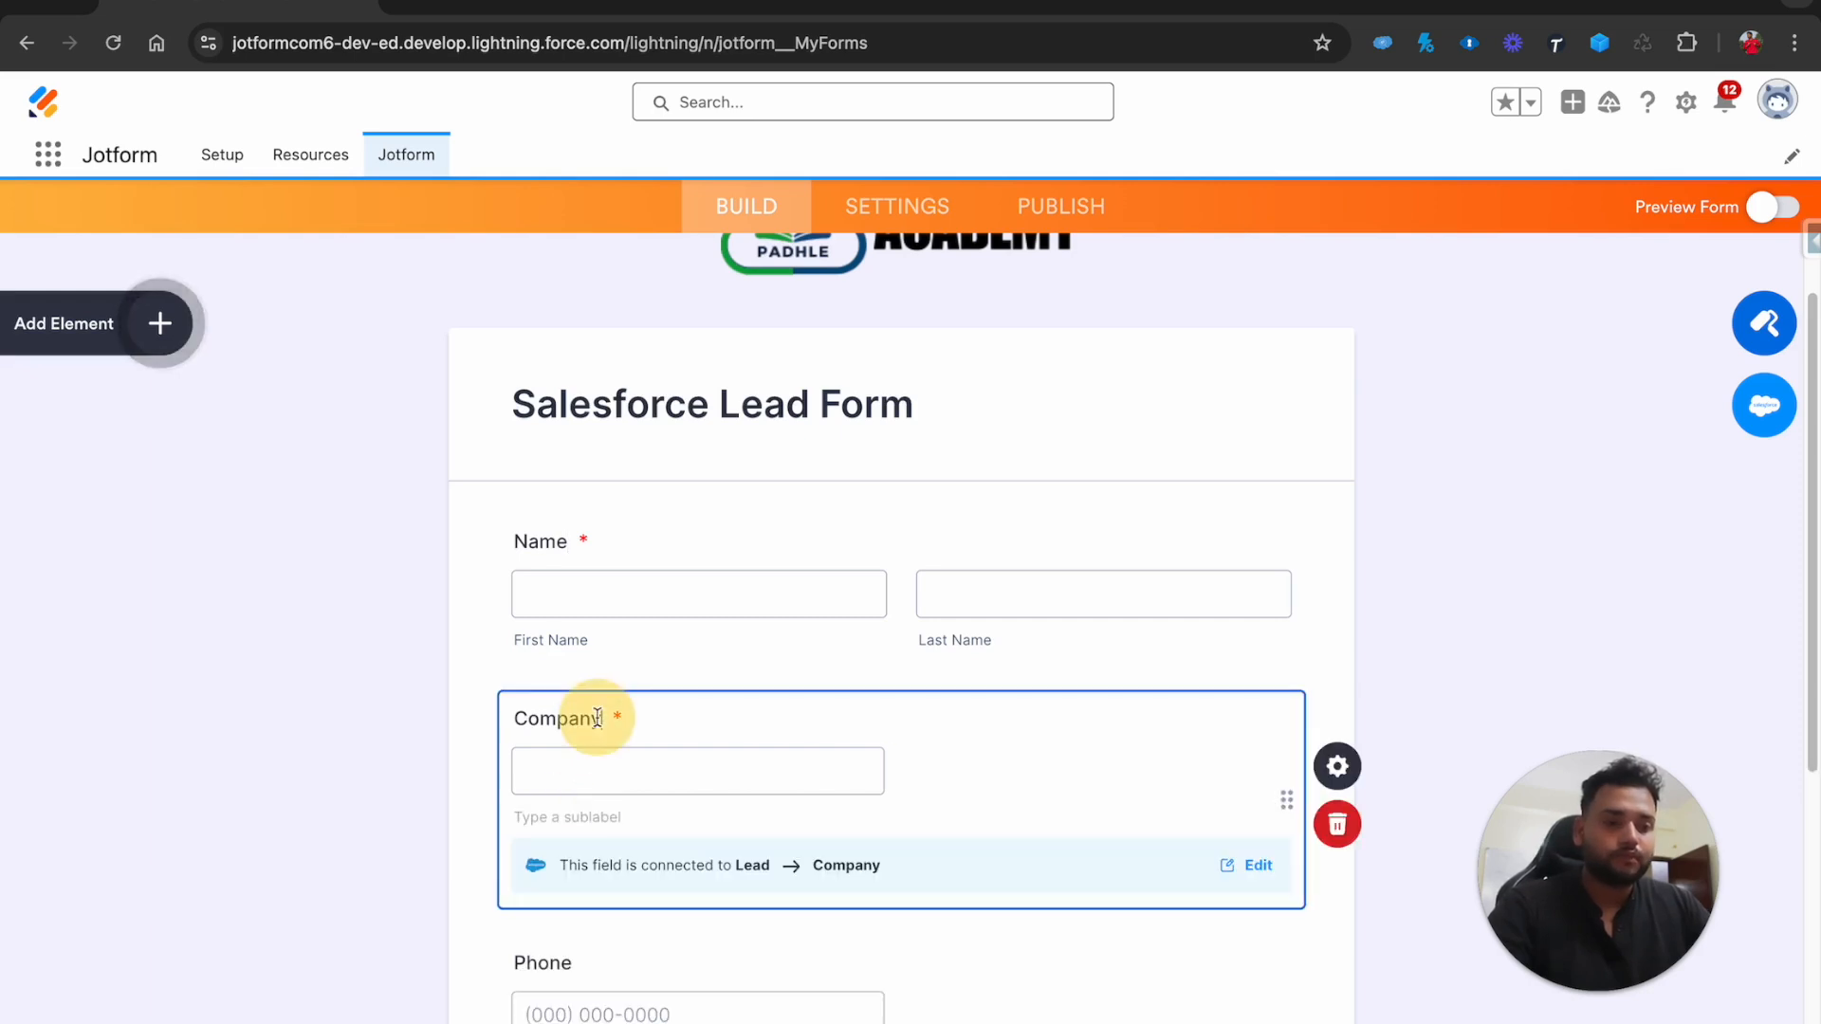
click(560, 818)
text(If Student type Ins)
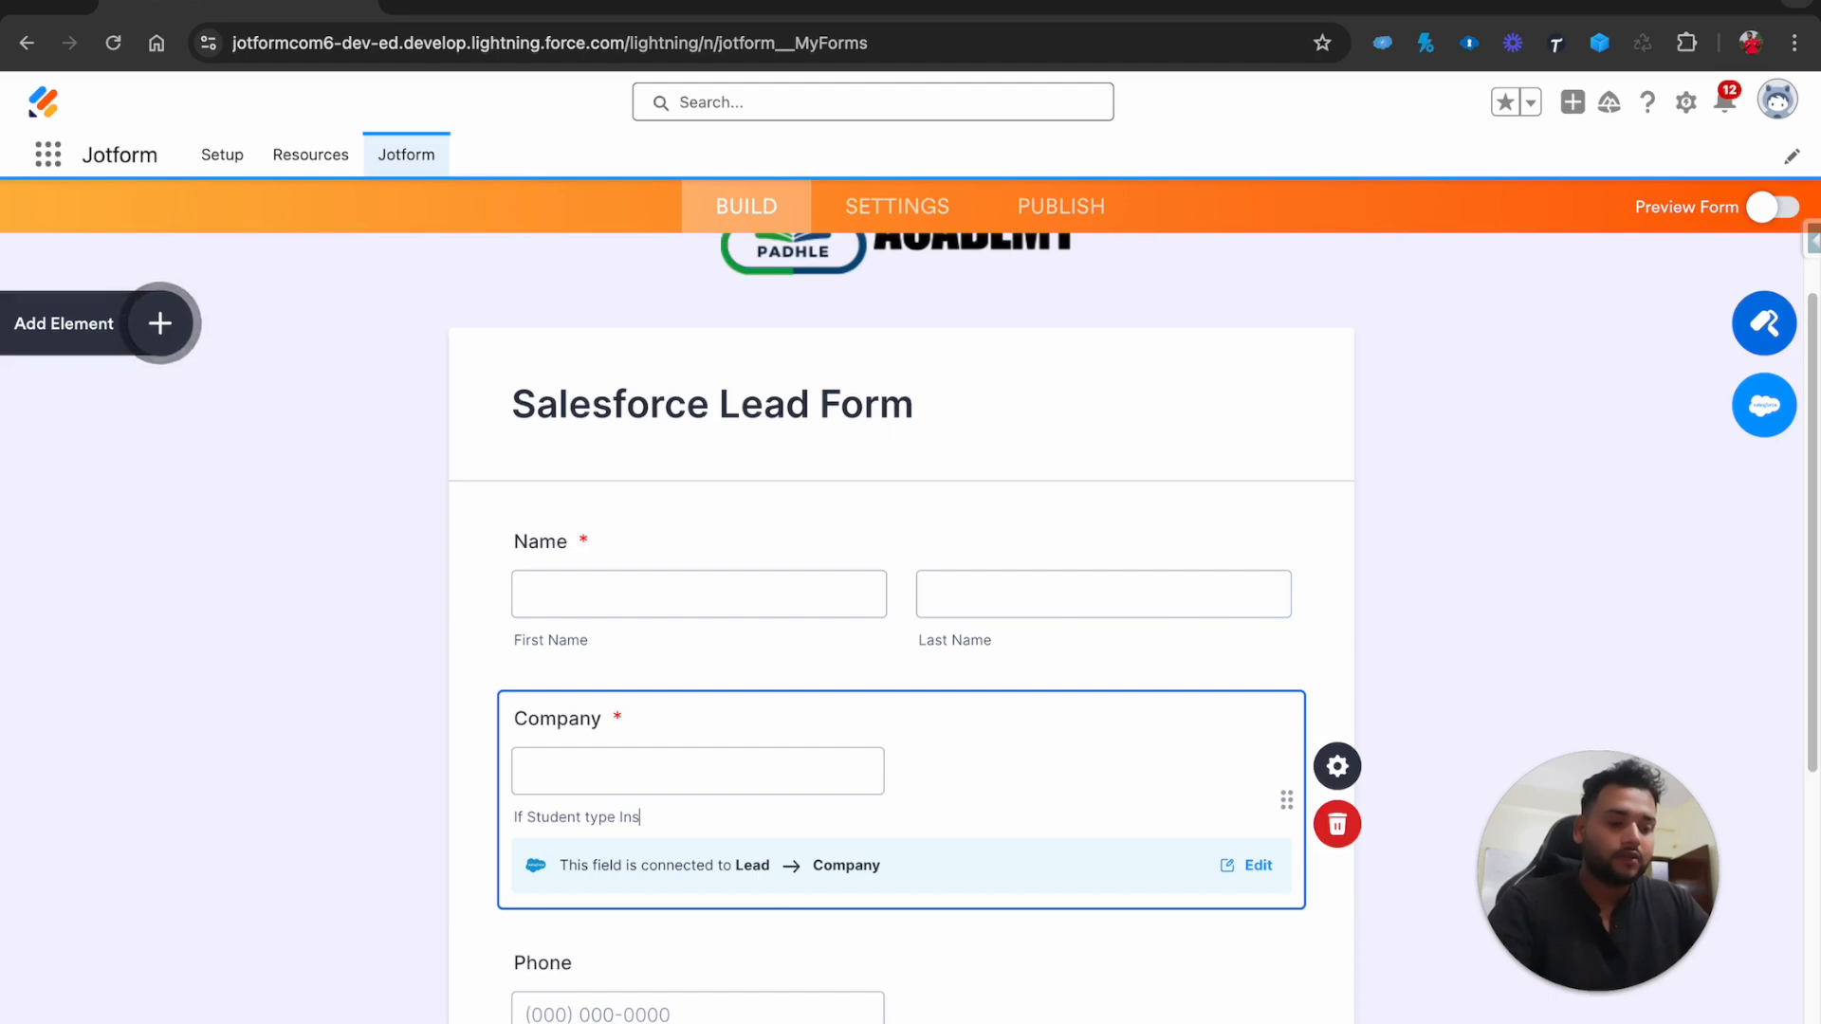
key(BackSpace)
key(BackSpace)
text(te Name)
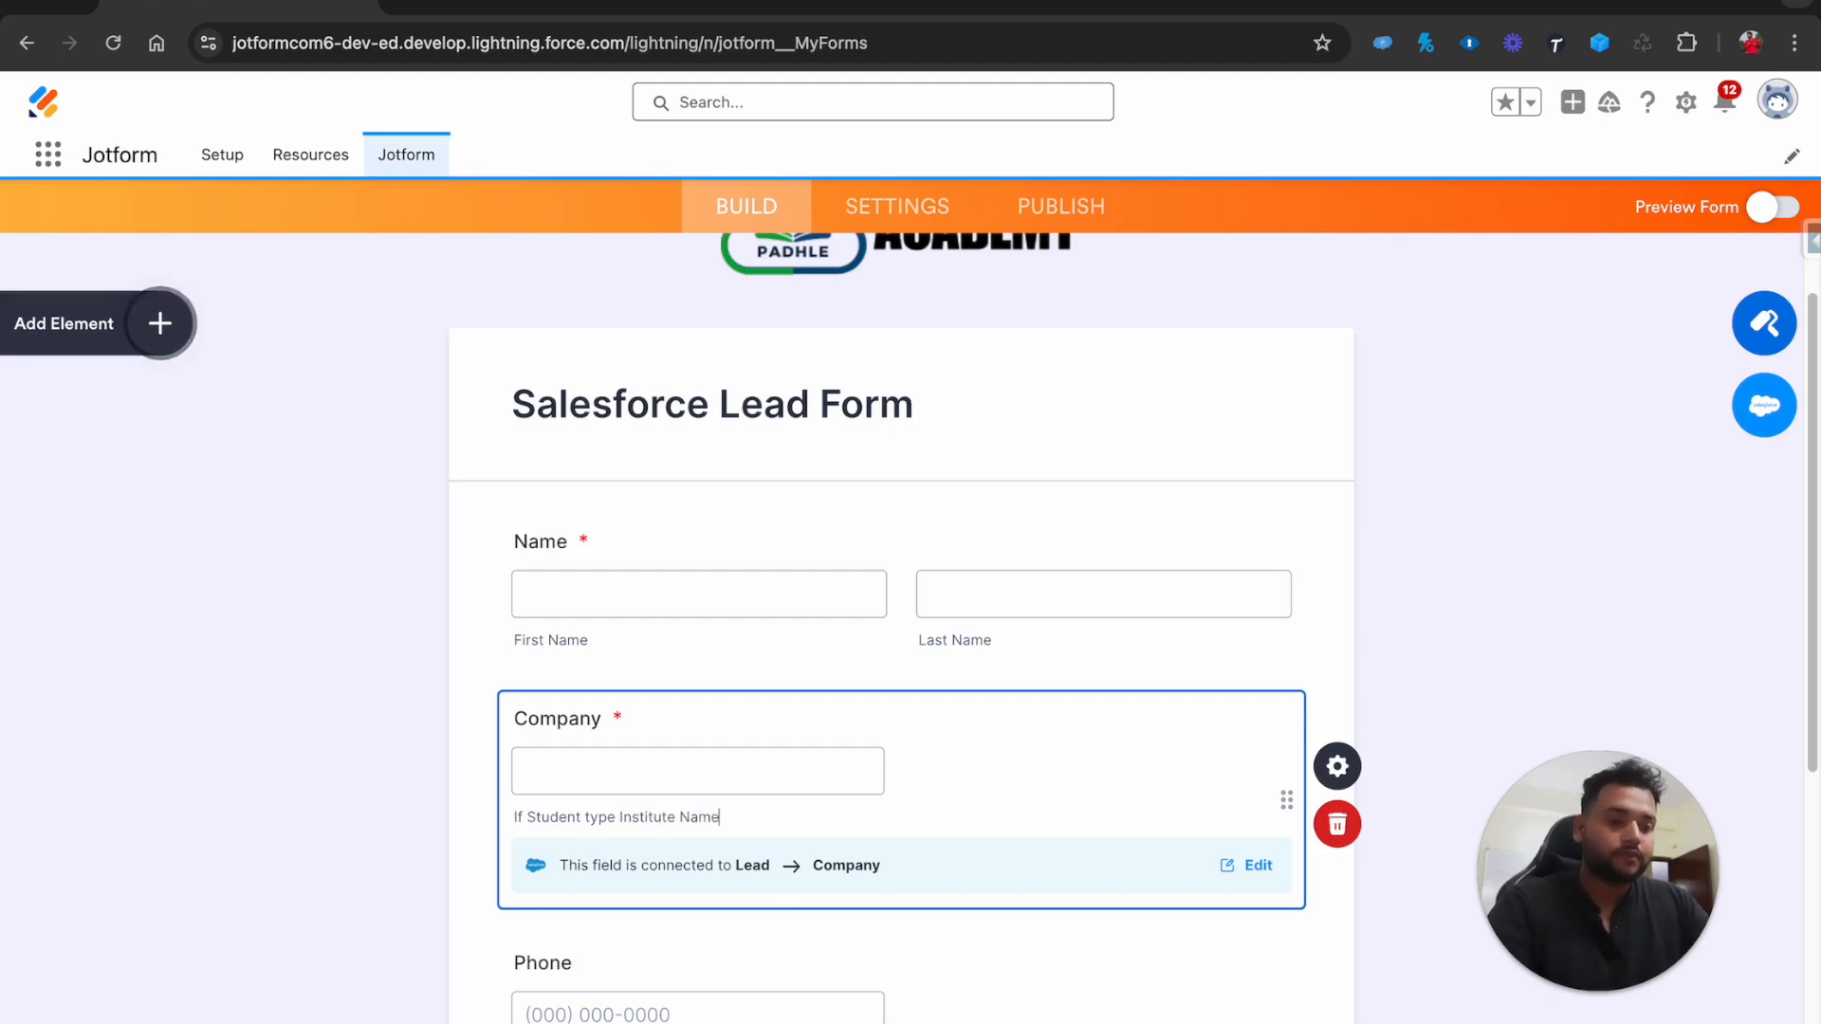
click(930, 762)
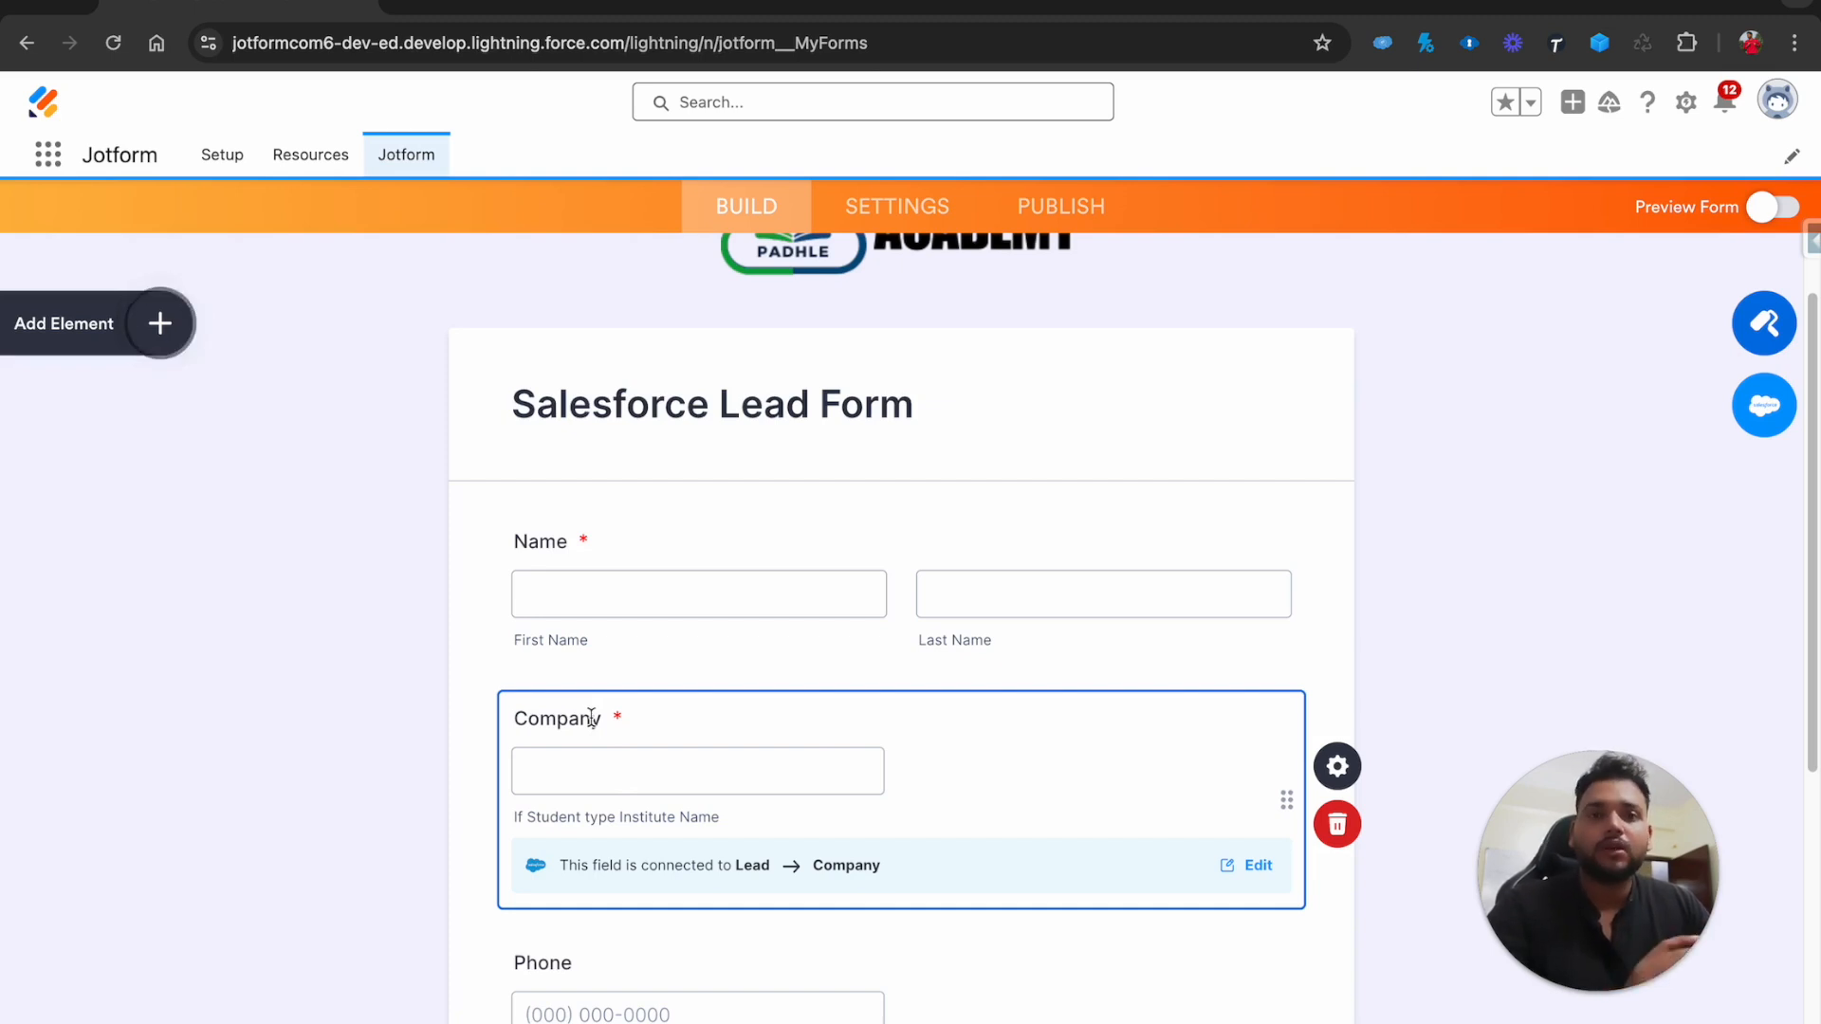
Check that the Phone and Email fields map to the matching Lead fields
scroll(583, 663, down, 6)
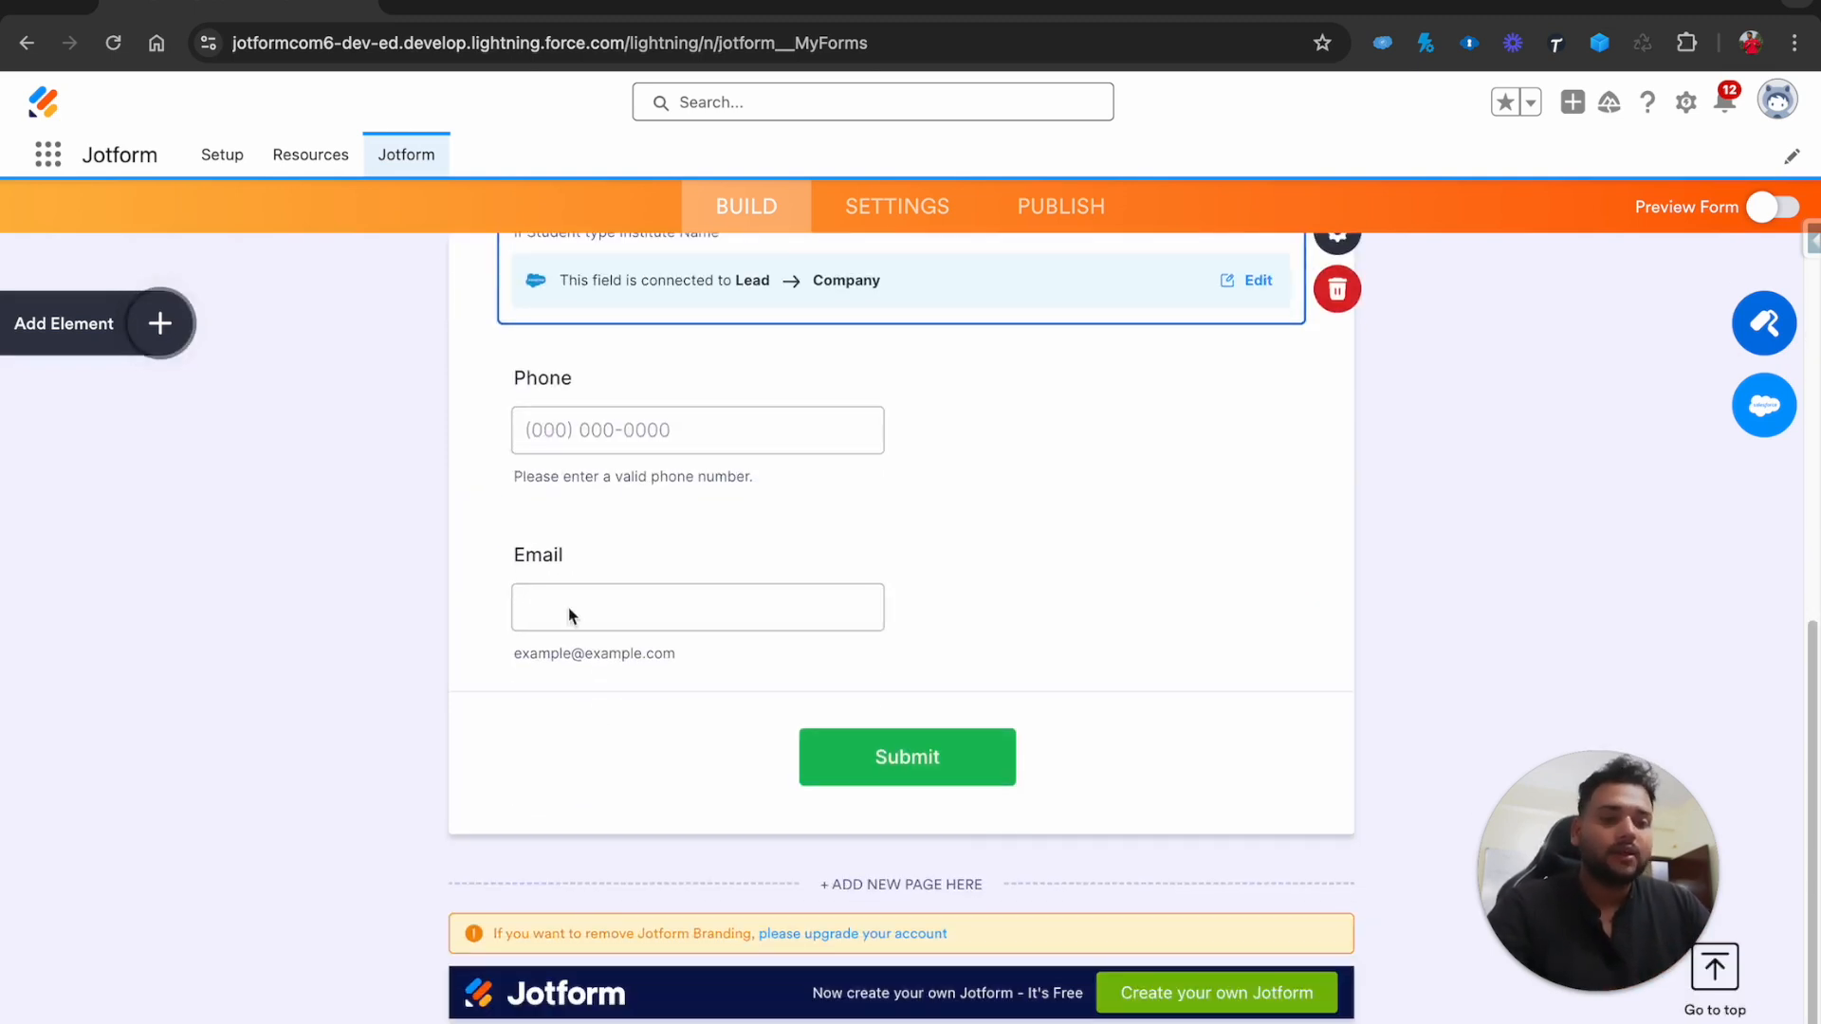
click(555, 406)
scroll(553, 399, up, 2)
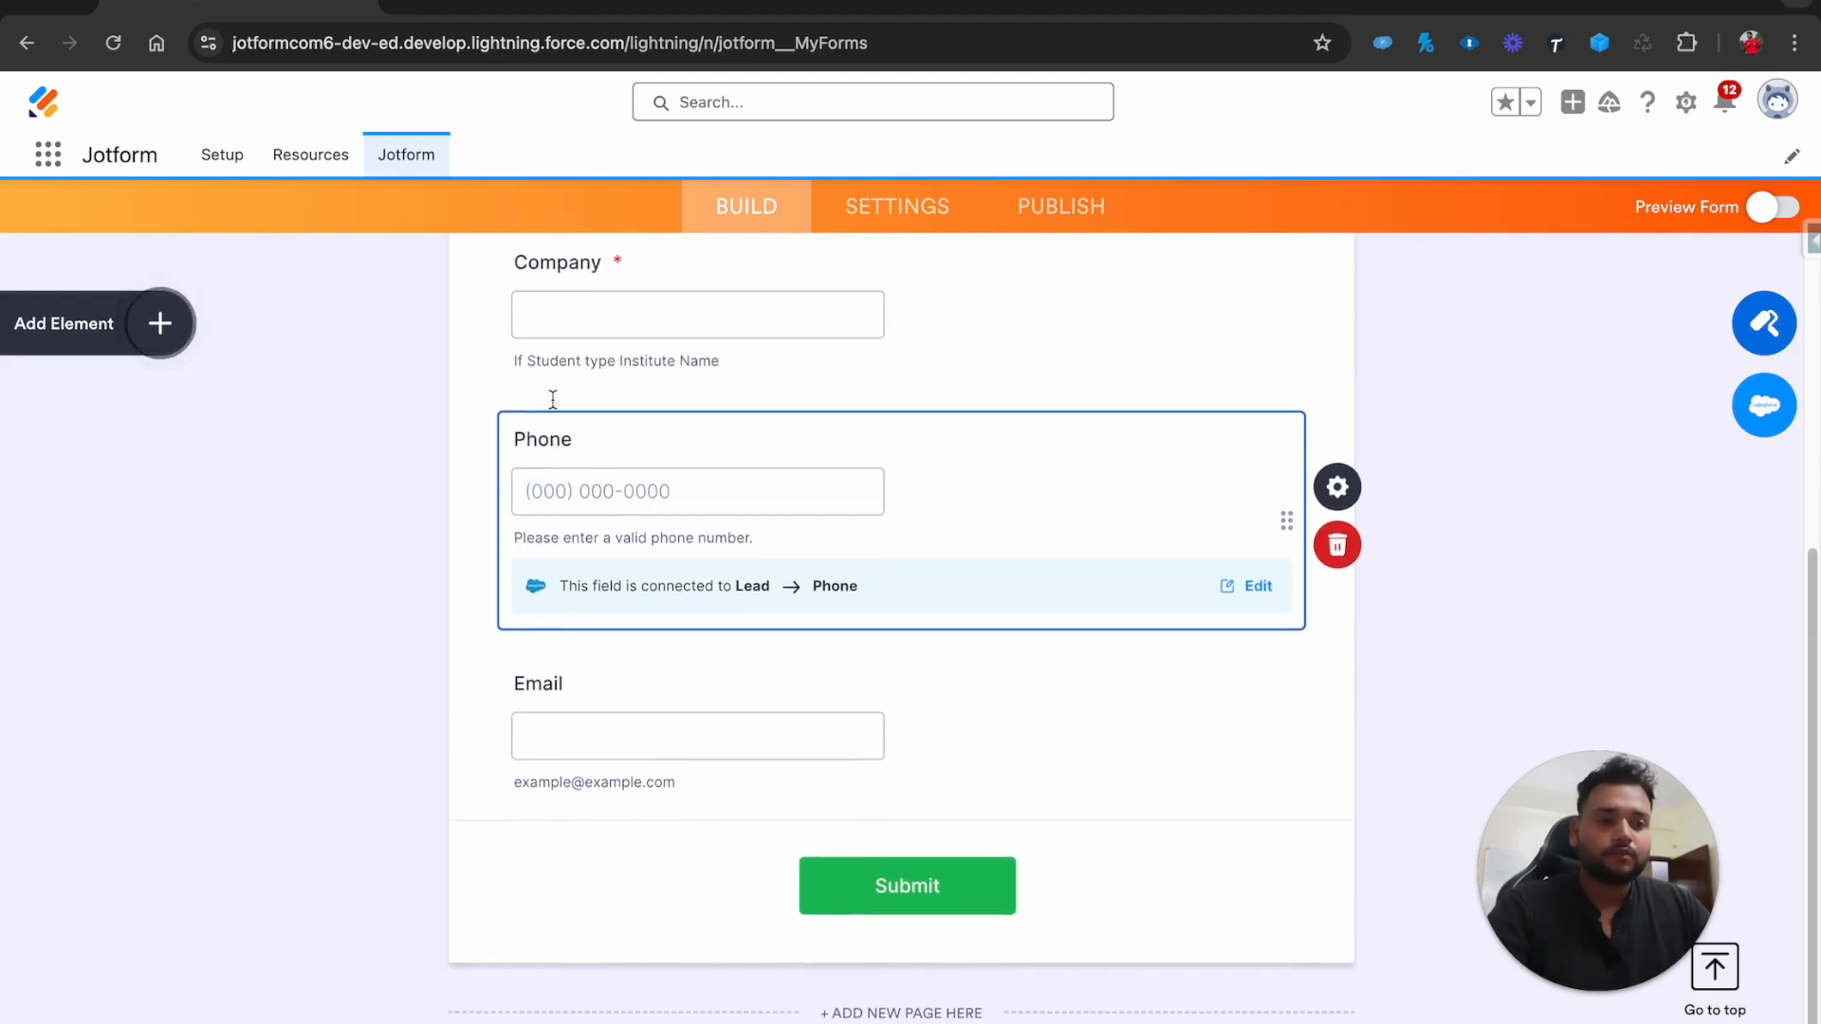
click(578, 699)
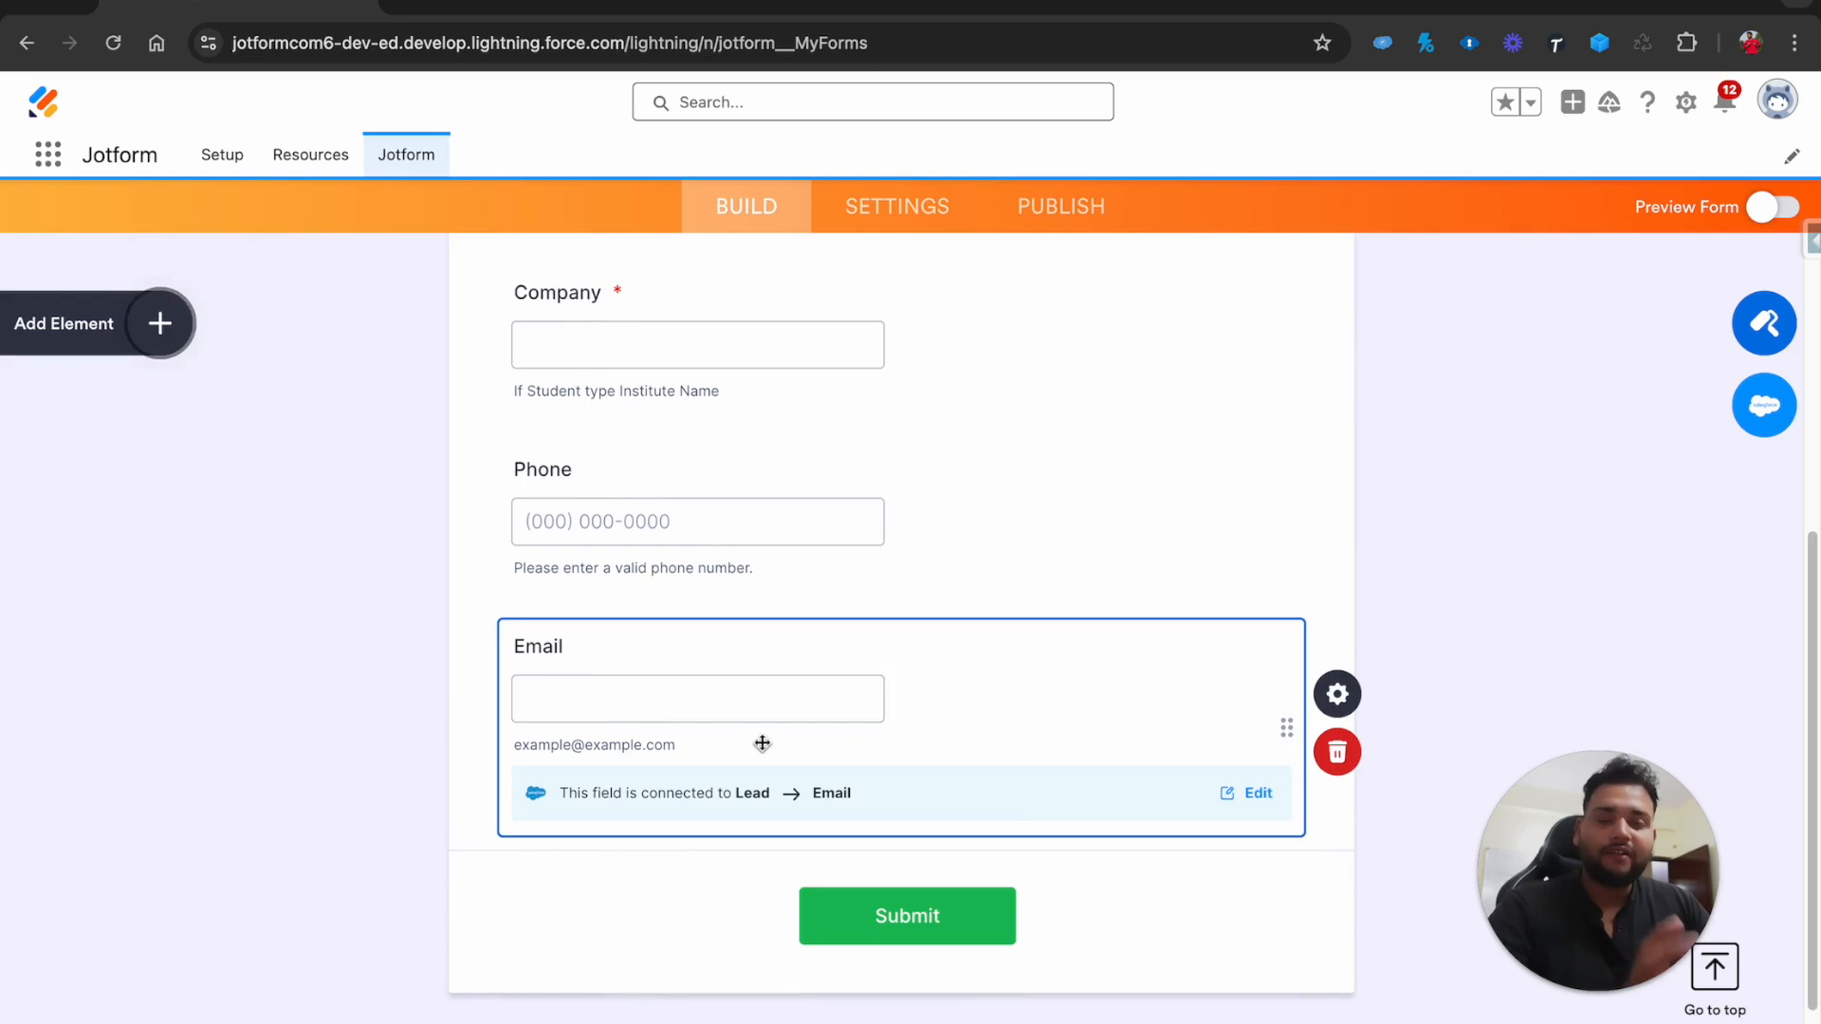
scroll(1143, 474, up, 7)
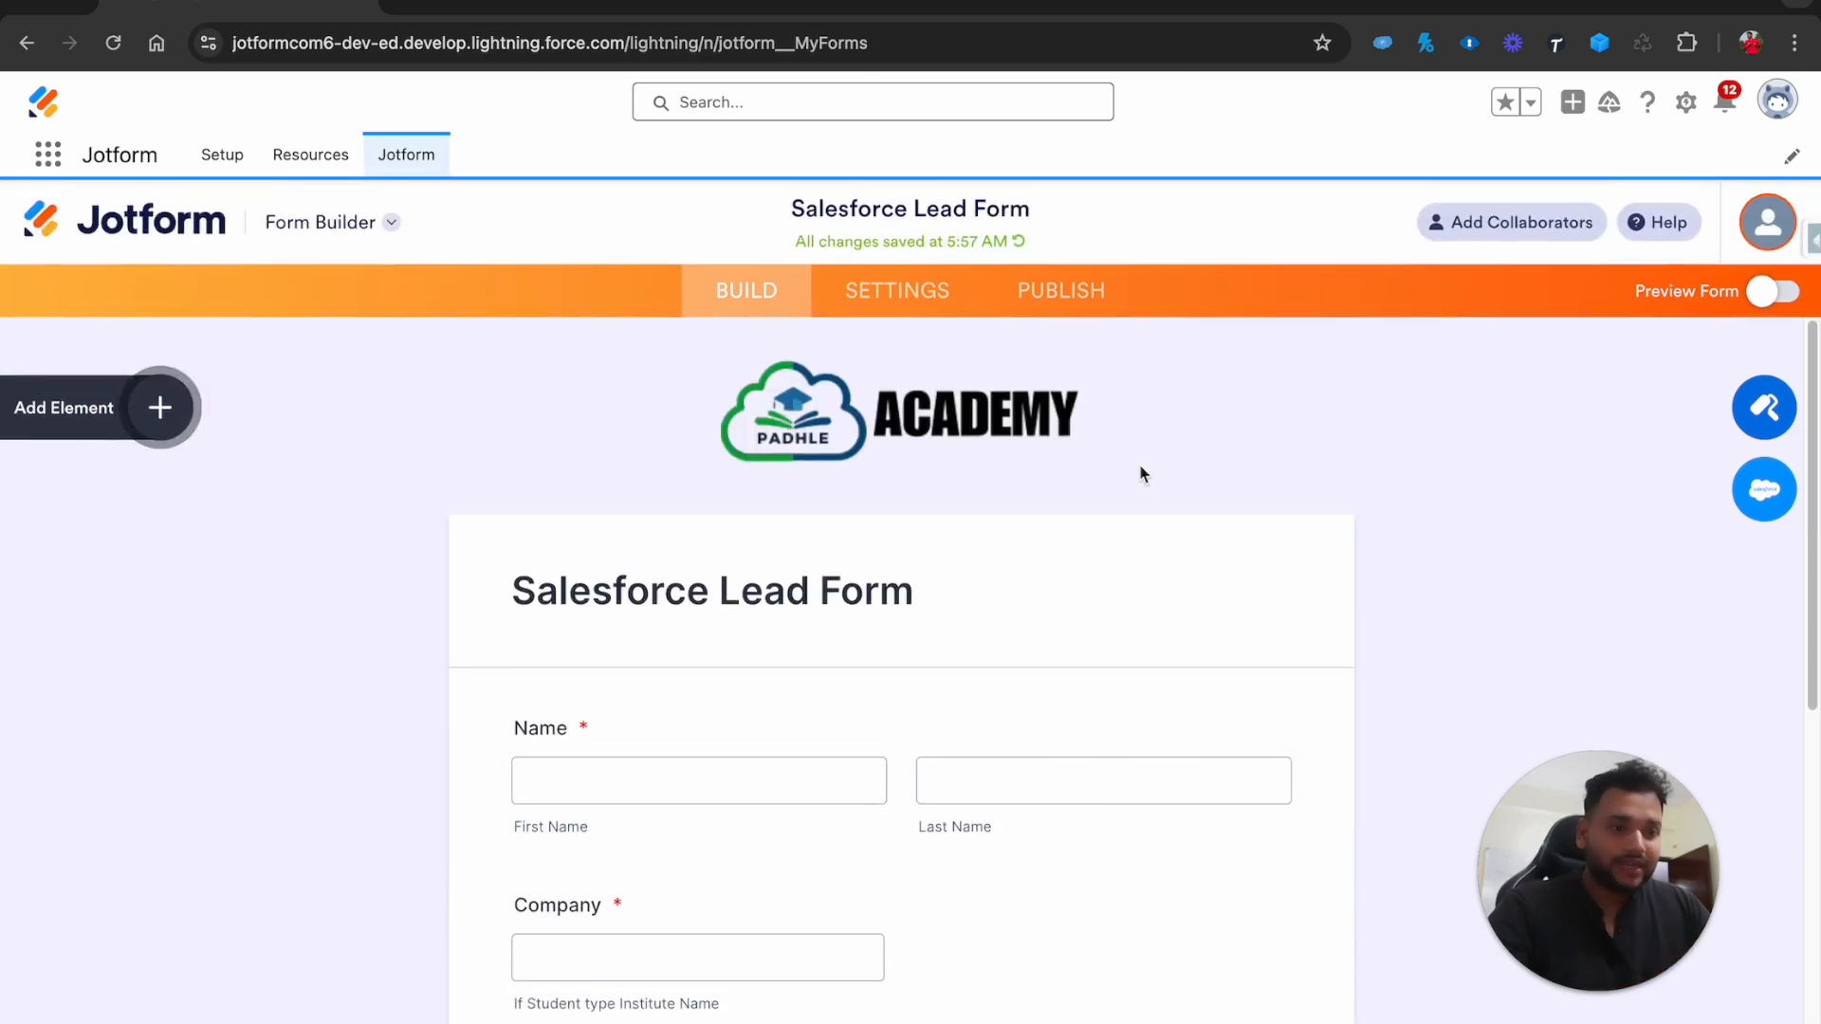
Replace the form title block with a heading reading 'Supreme Batch 1.1' above Name
click(915, 605)
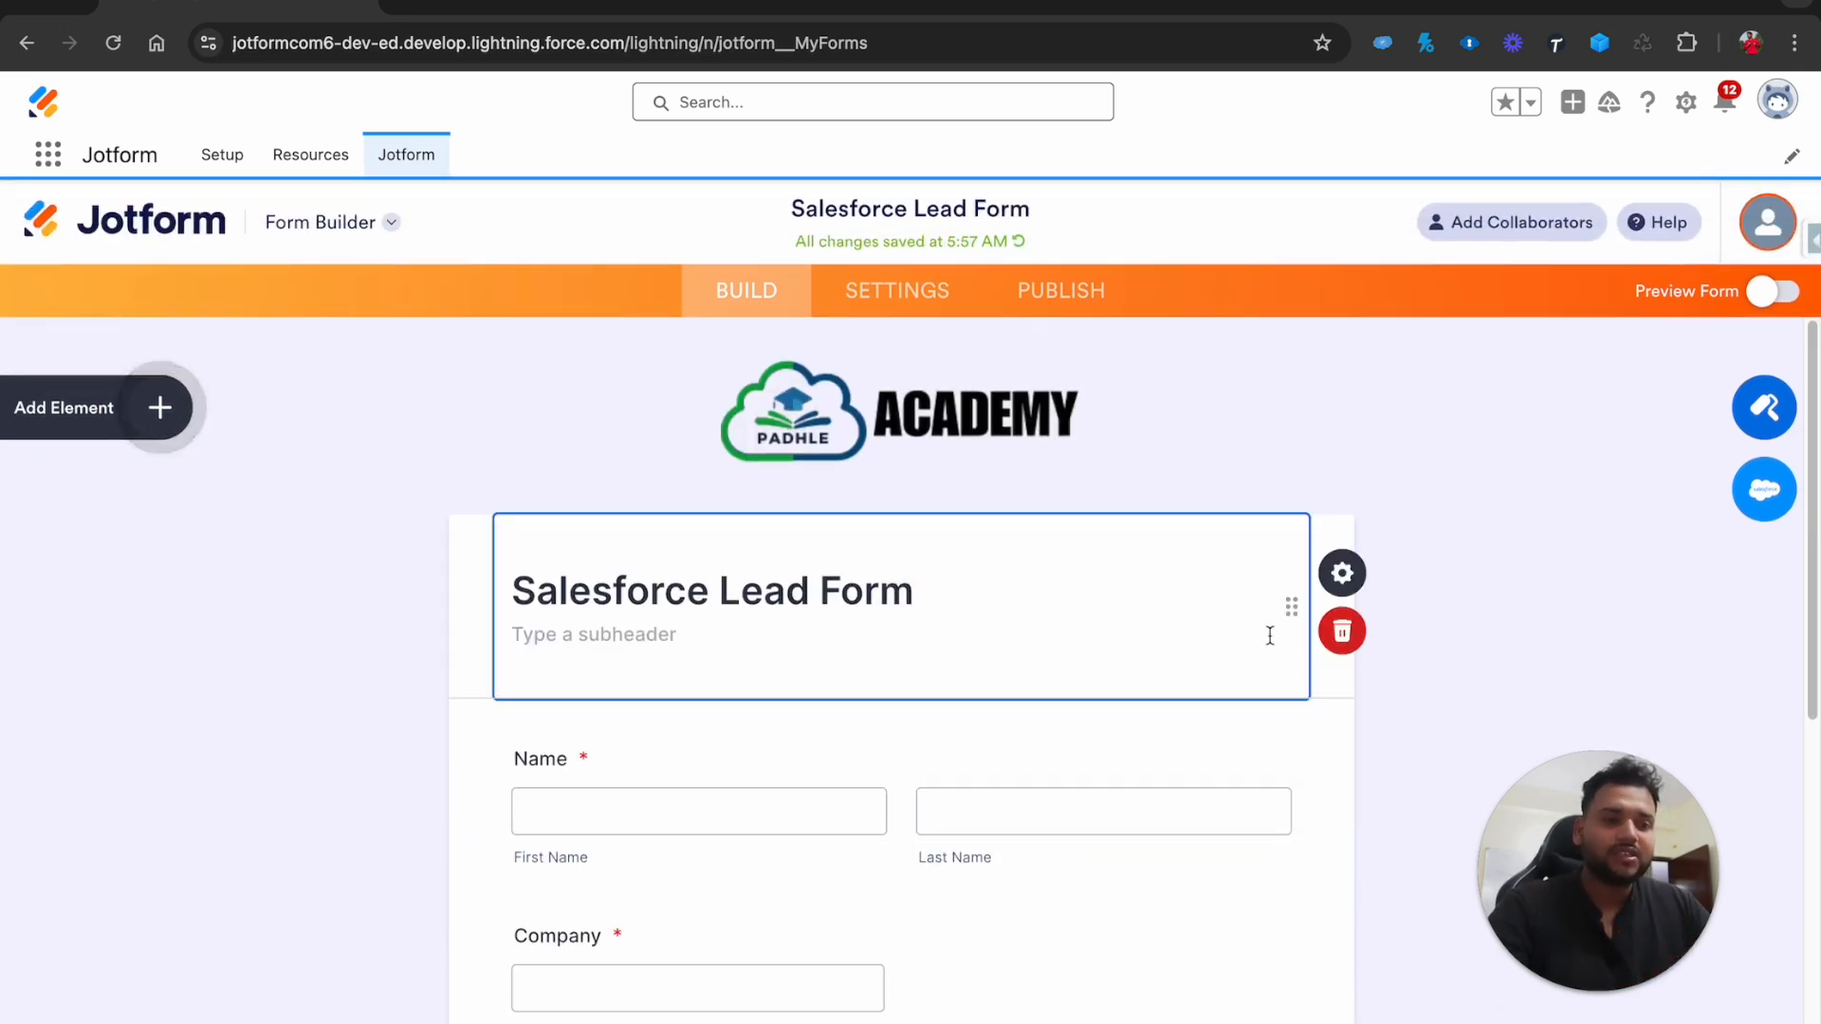
click(1337, 633)
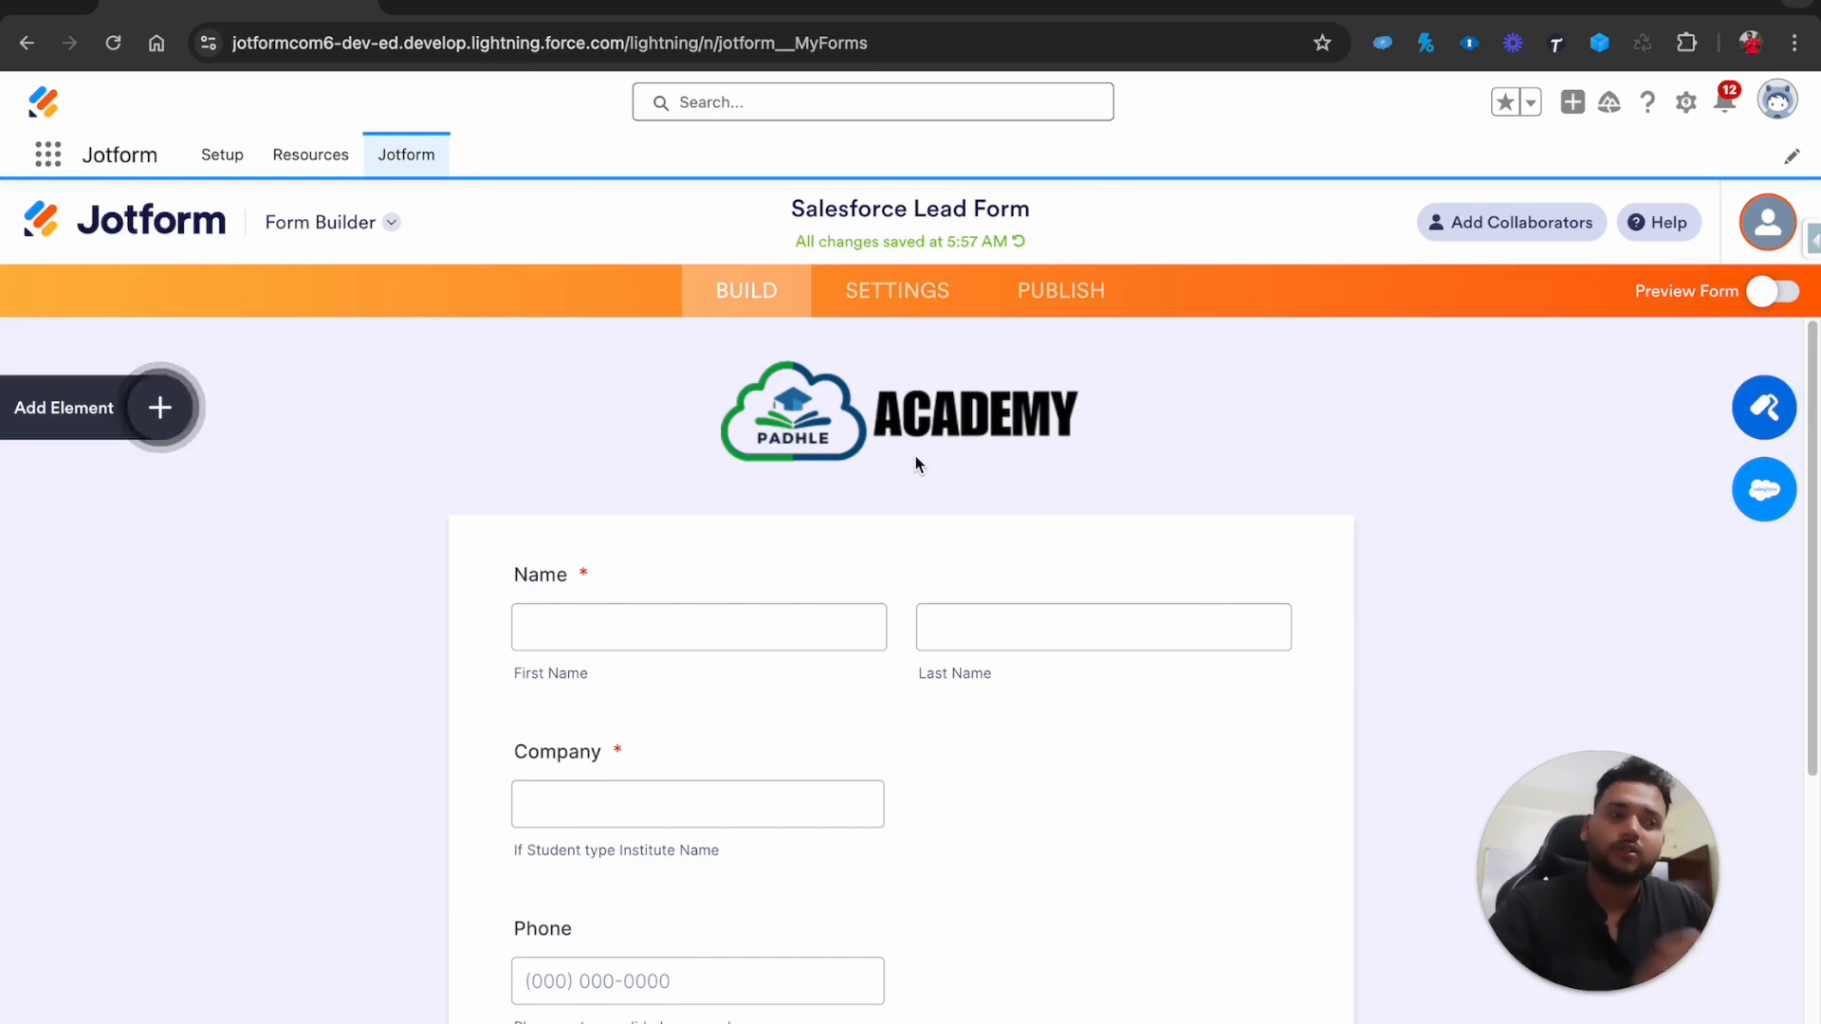
click(160, 408)
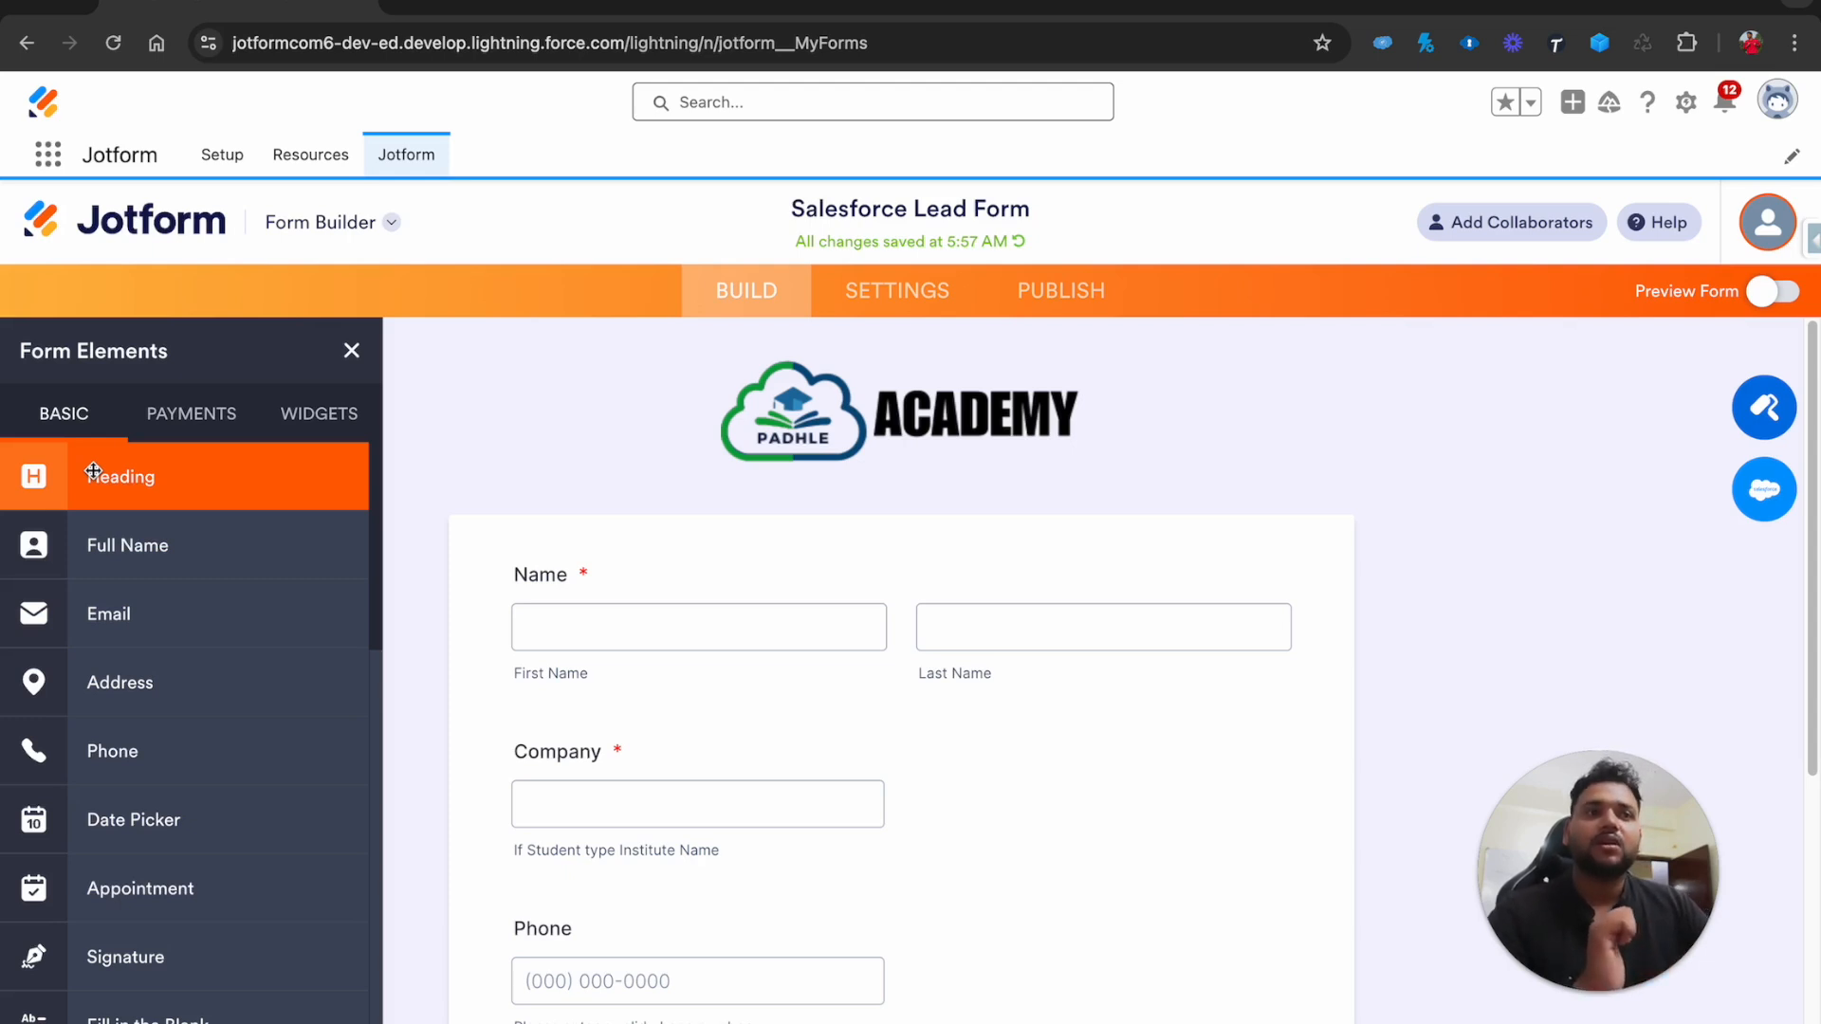
drag(93, 471, 812, 586)
text(amsncbjdscksdhcs)
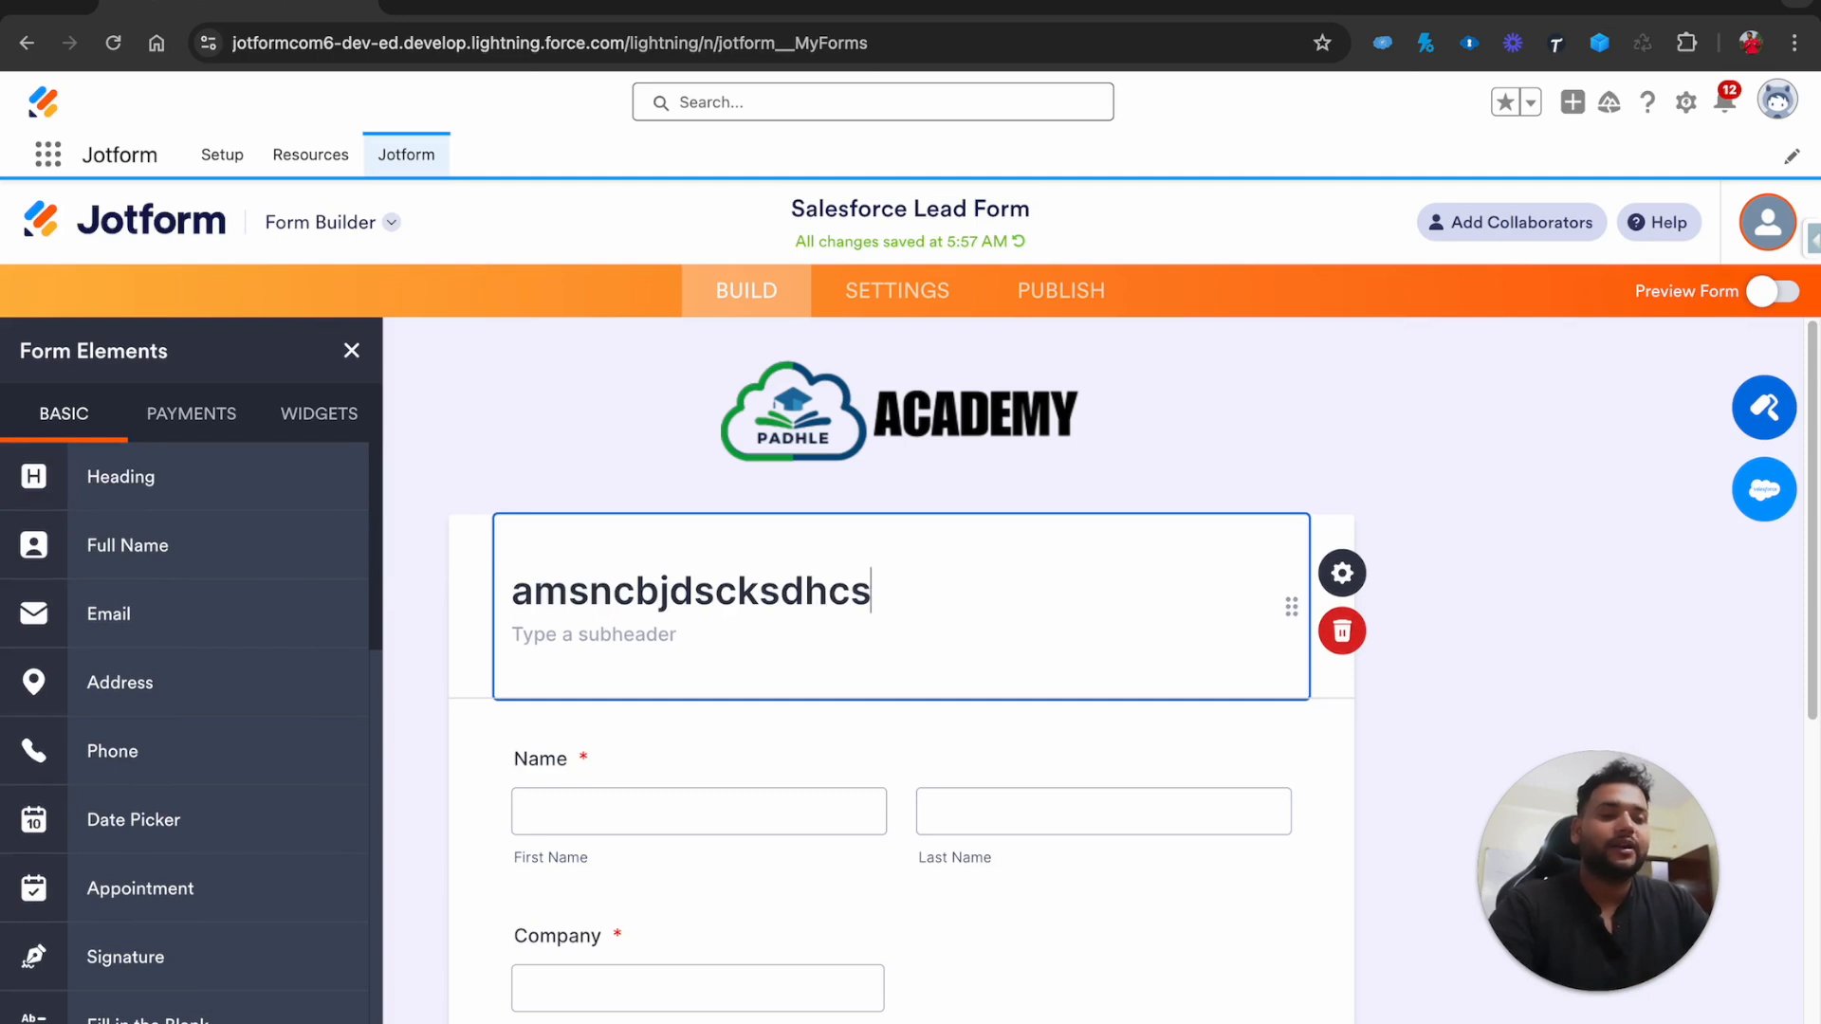
key(super+BackSpace)
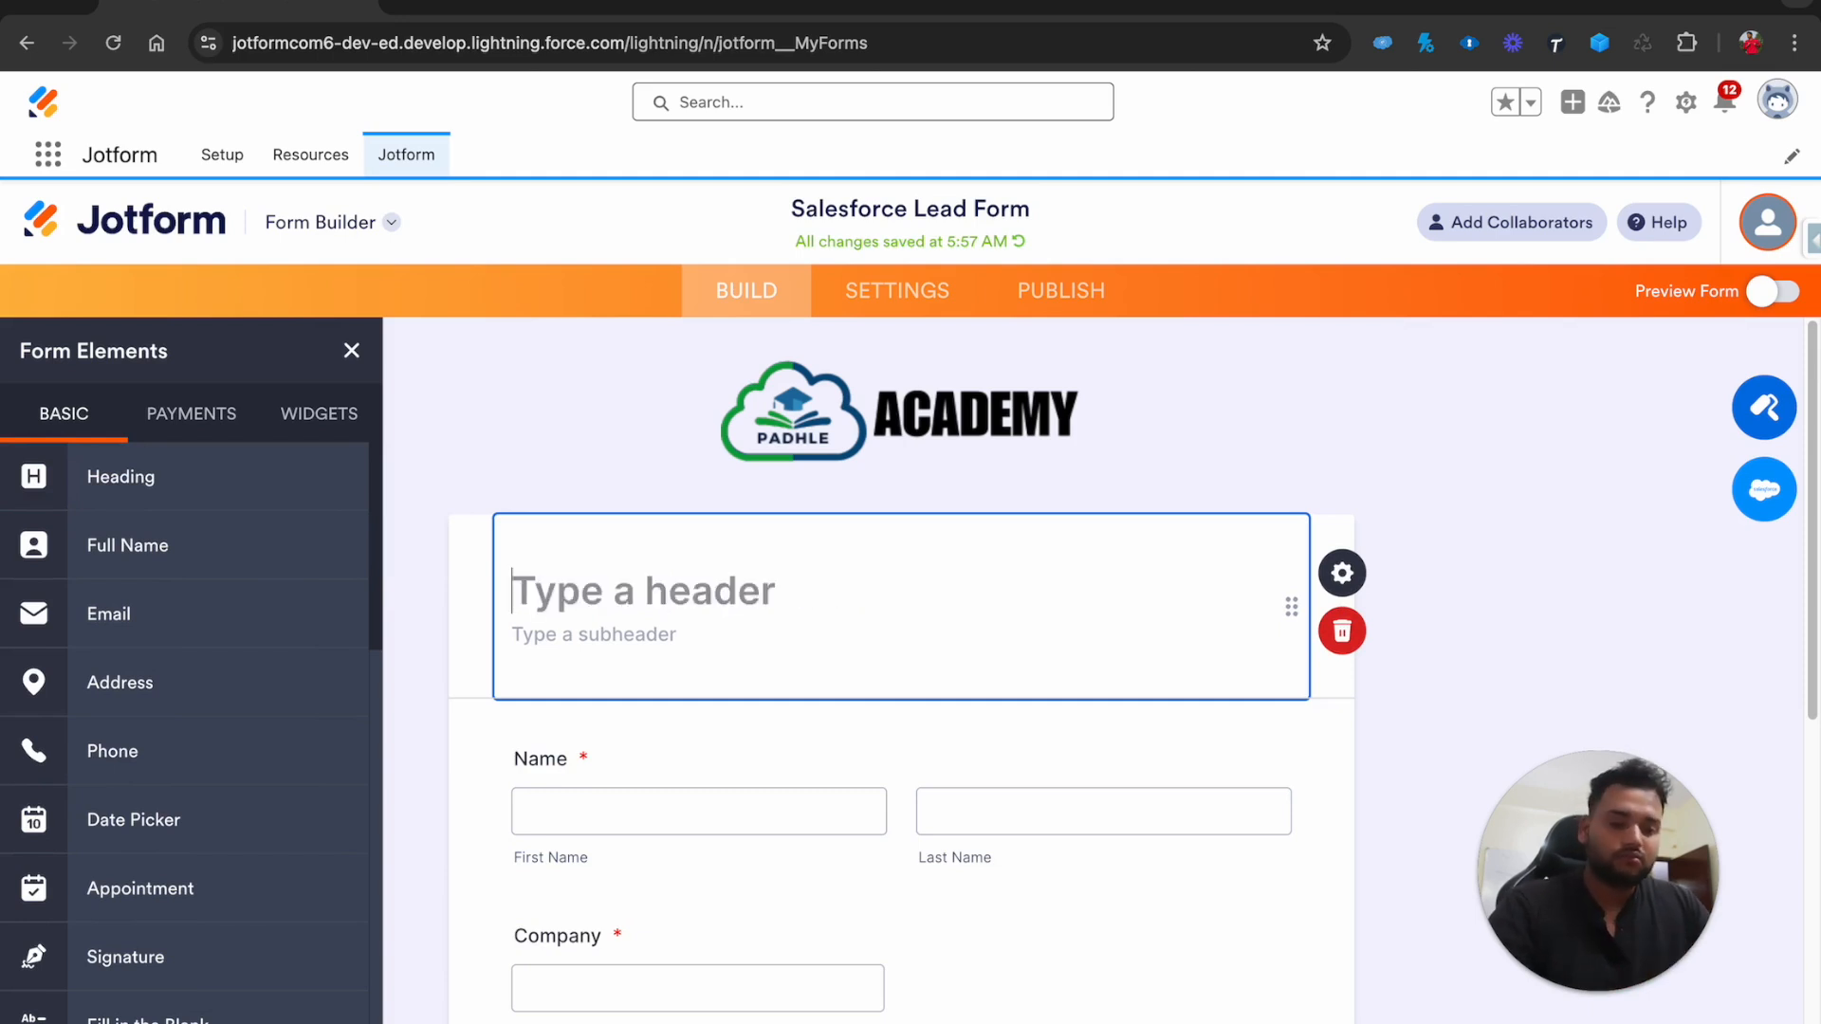
text(Supreme Batch)
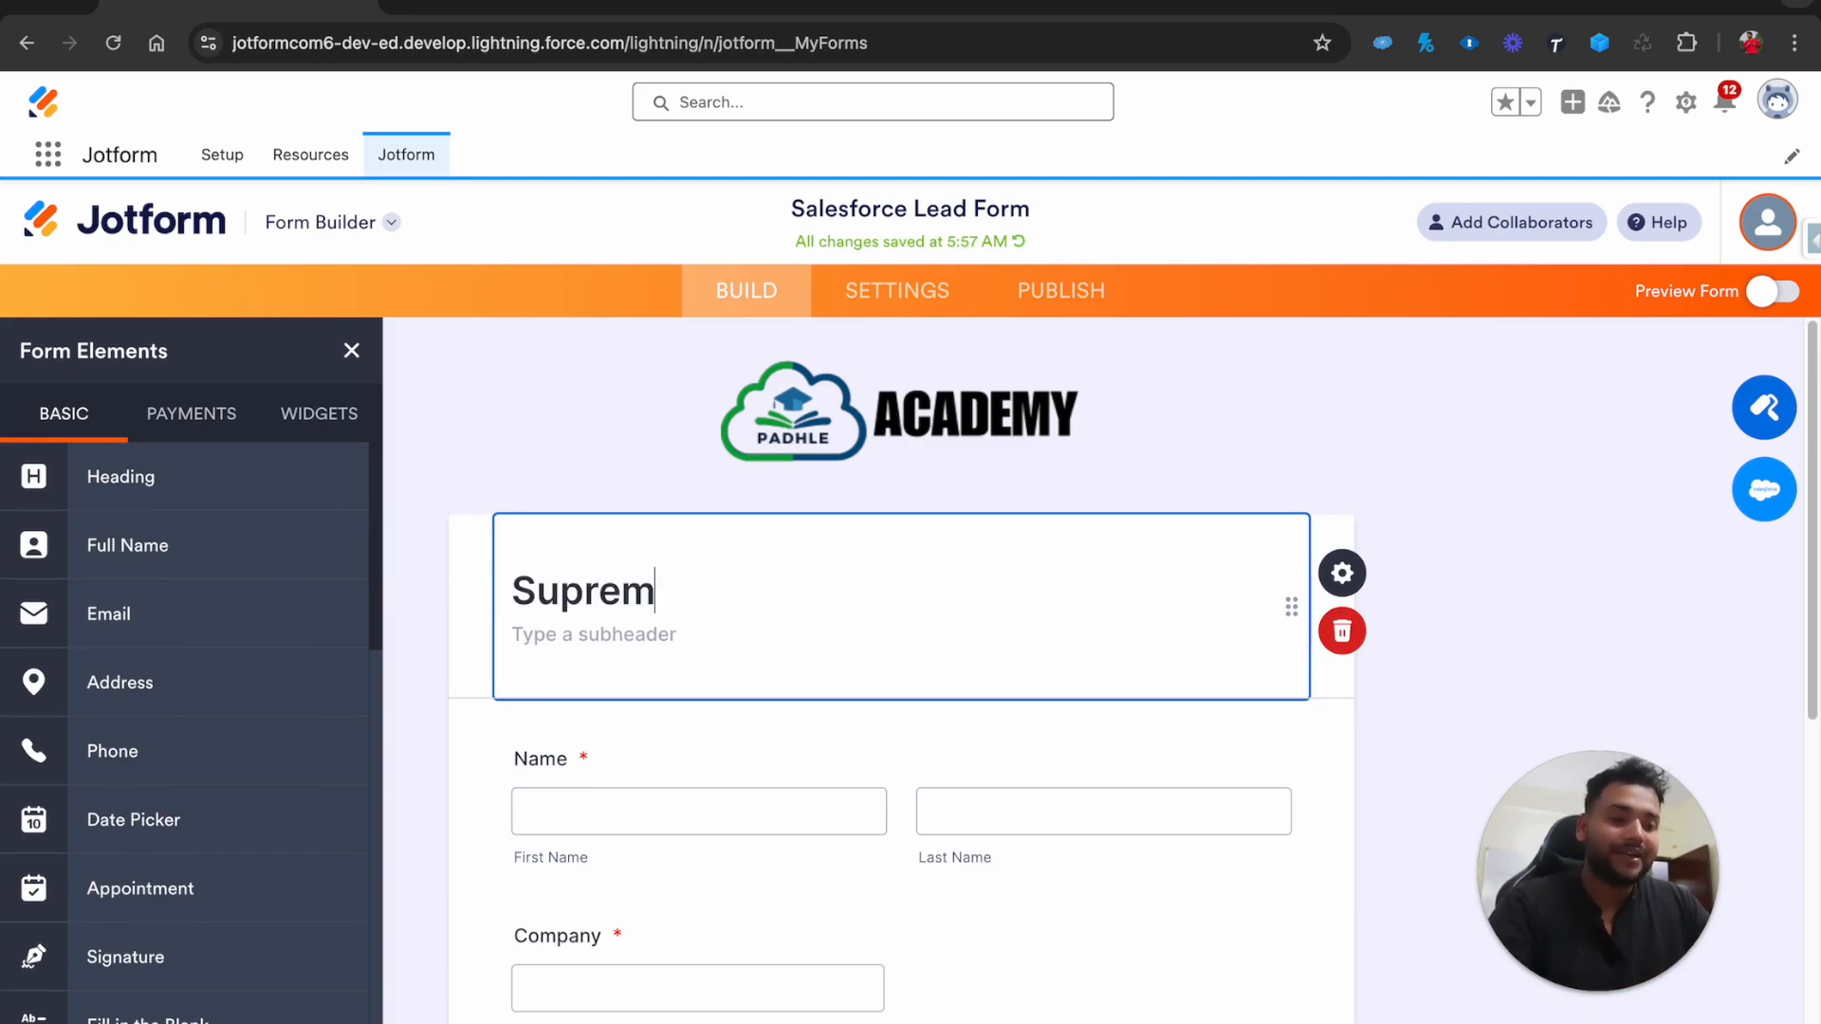
text( 1.1)
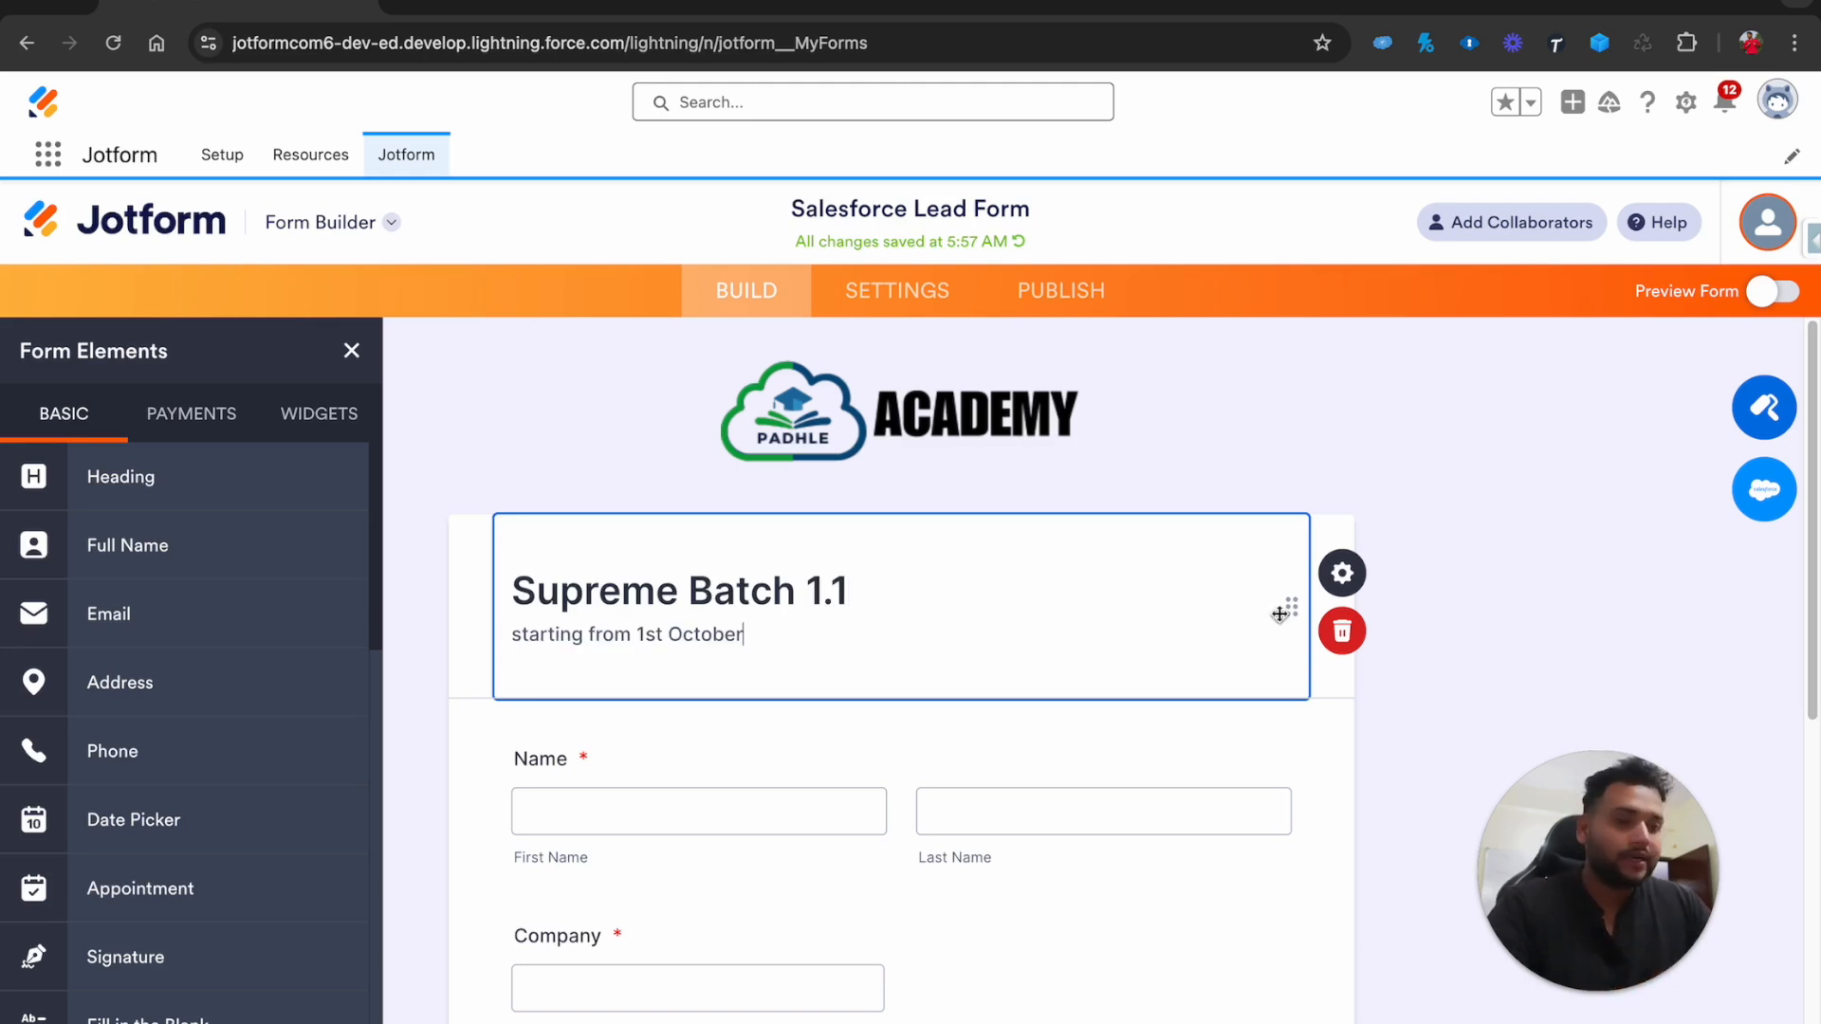
Set the heading's Text Alignment to CENTER in its properties
click(1341, 573)
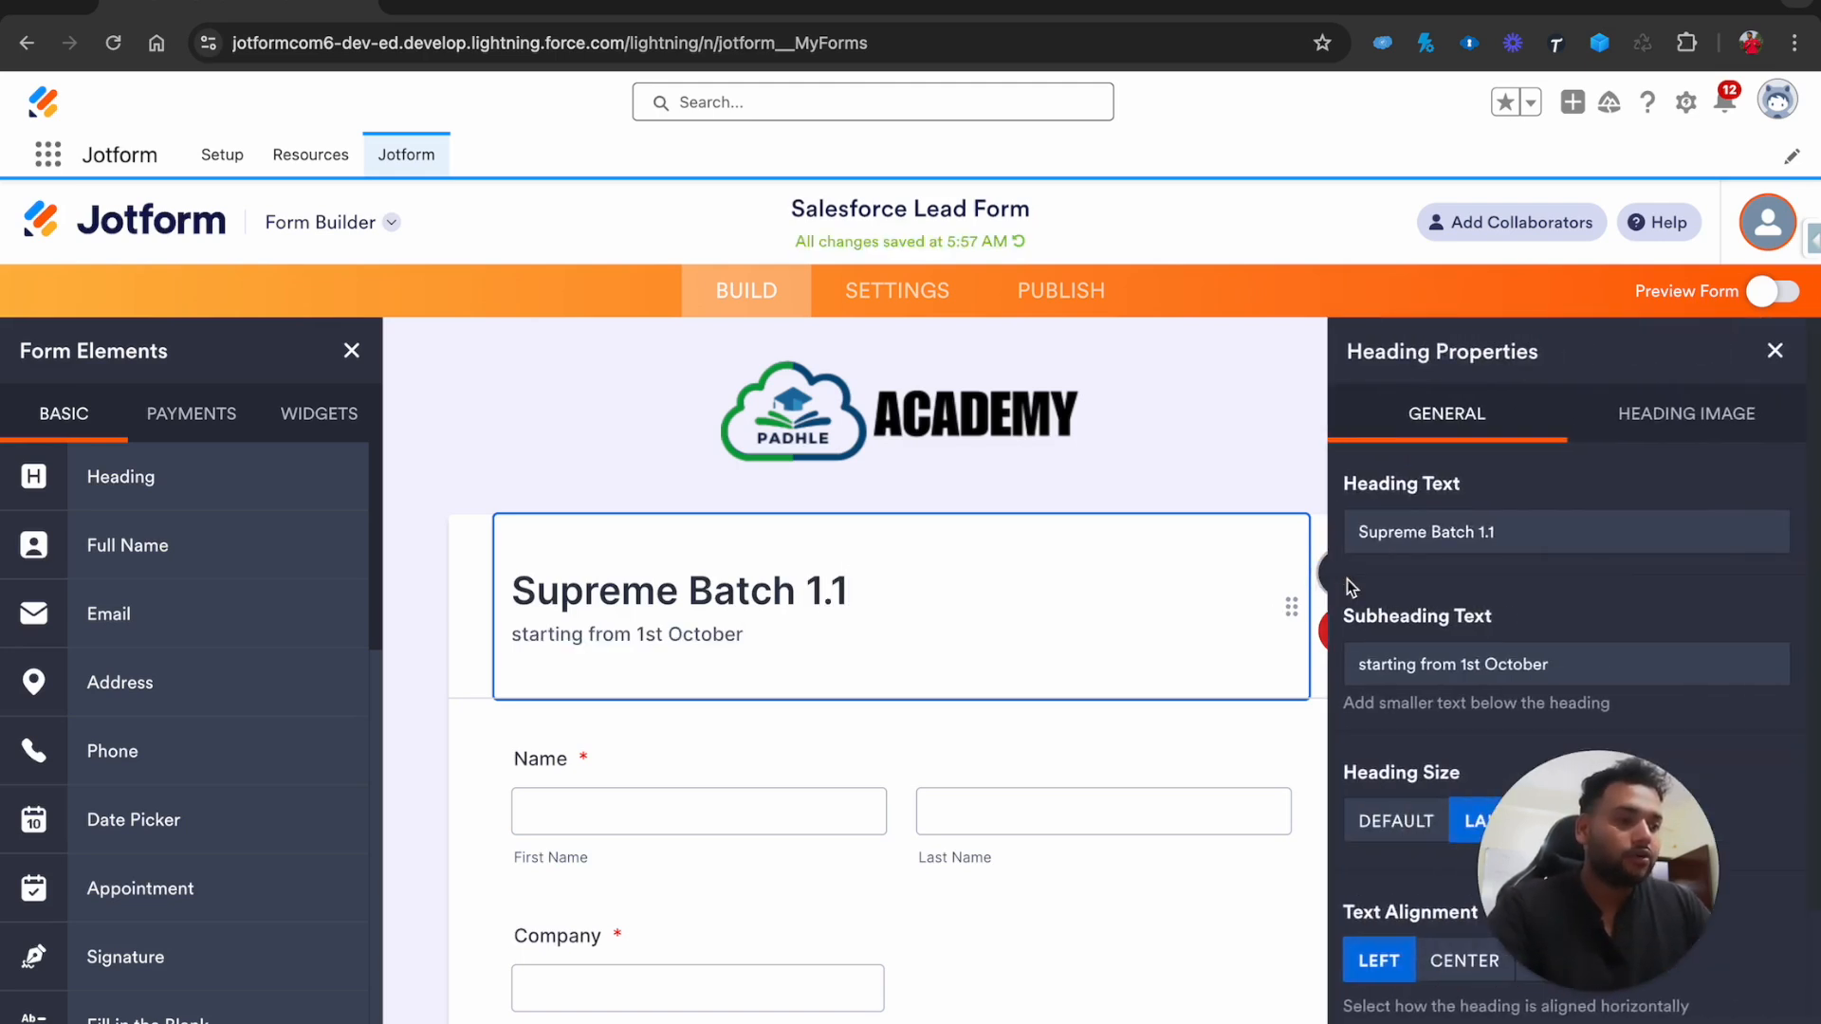
drag(1715, 909, 92, 1013)
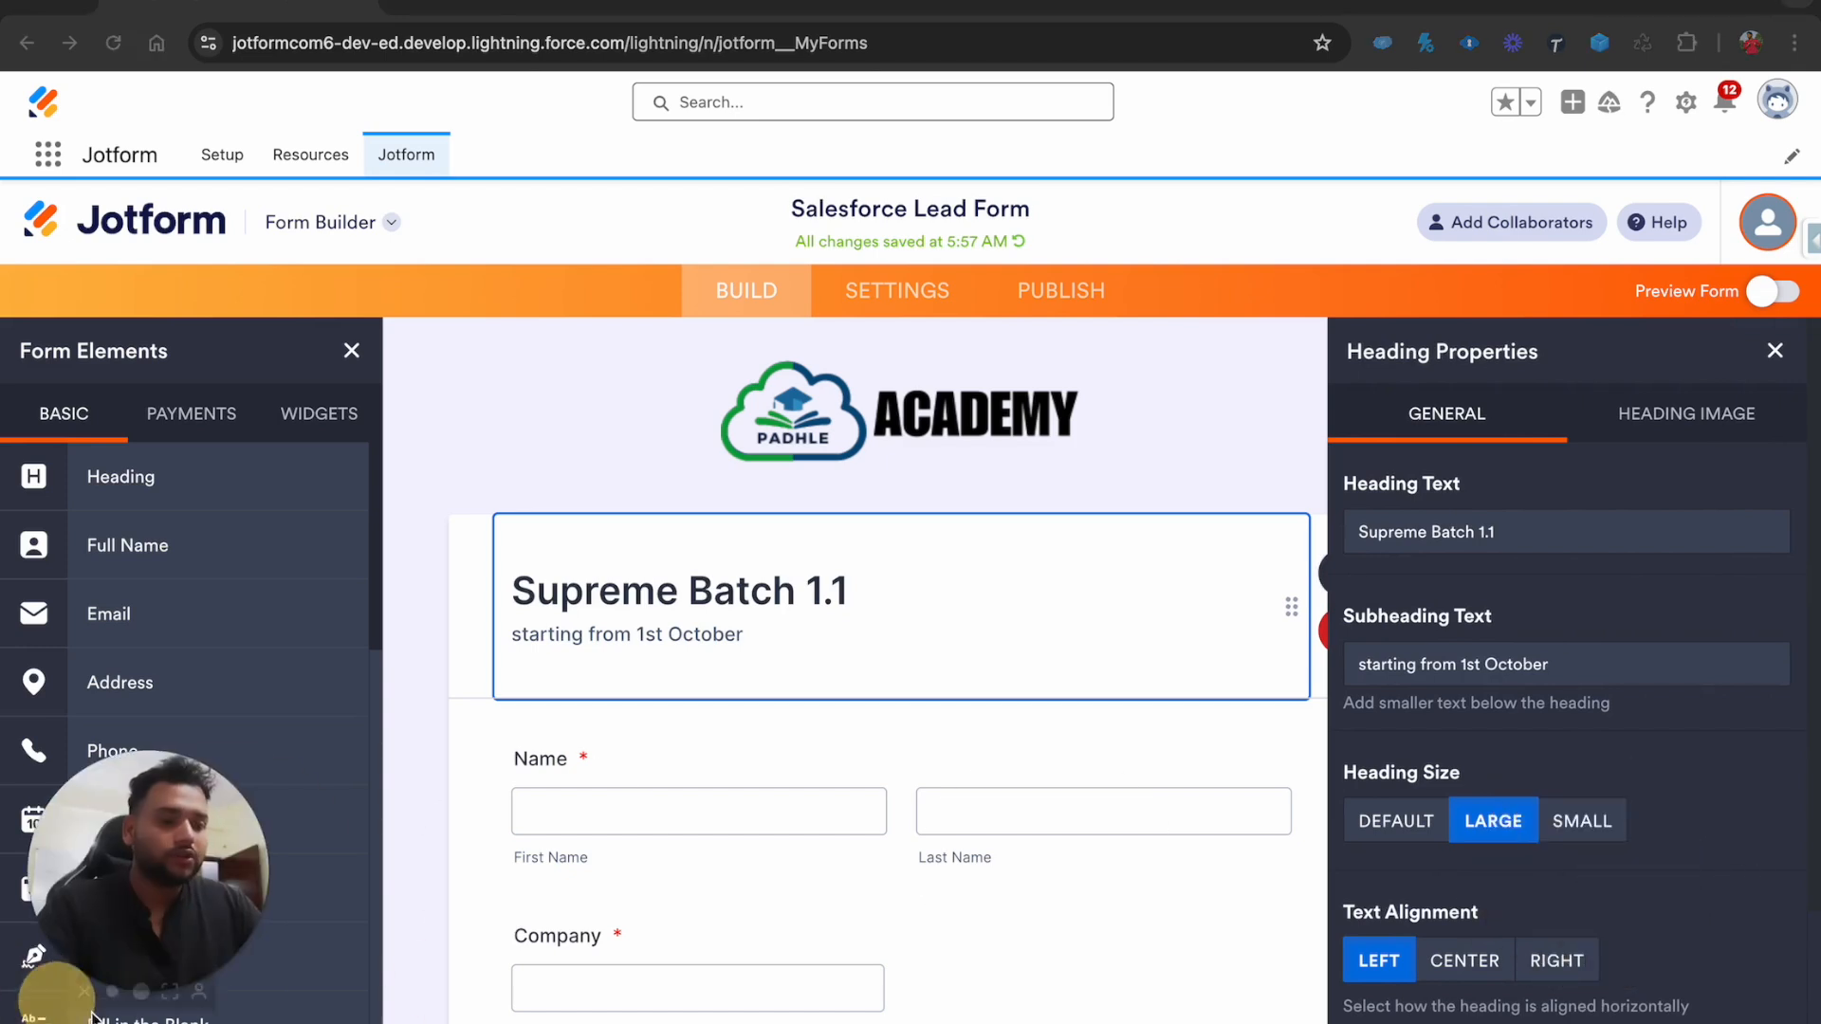
click(1464, 961)
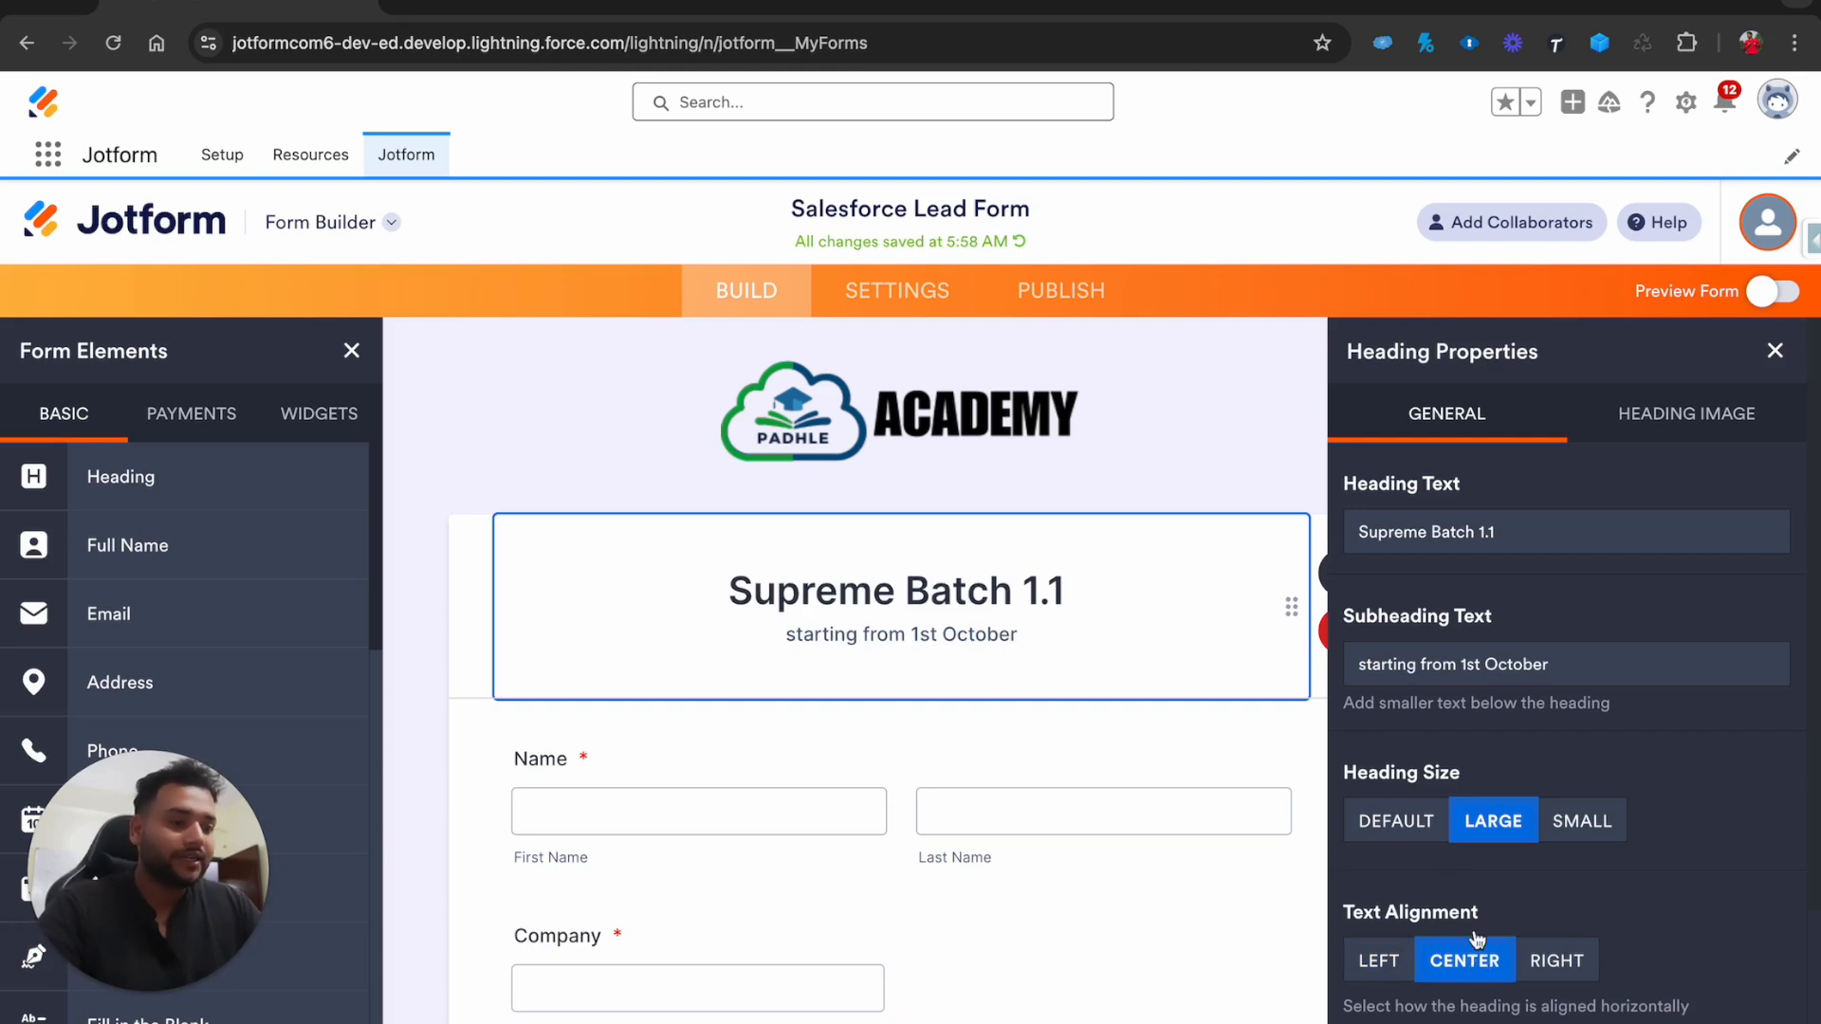
scroll(1451, 626, down, 3)
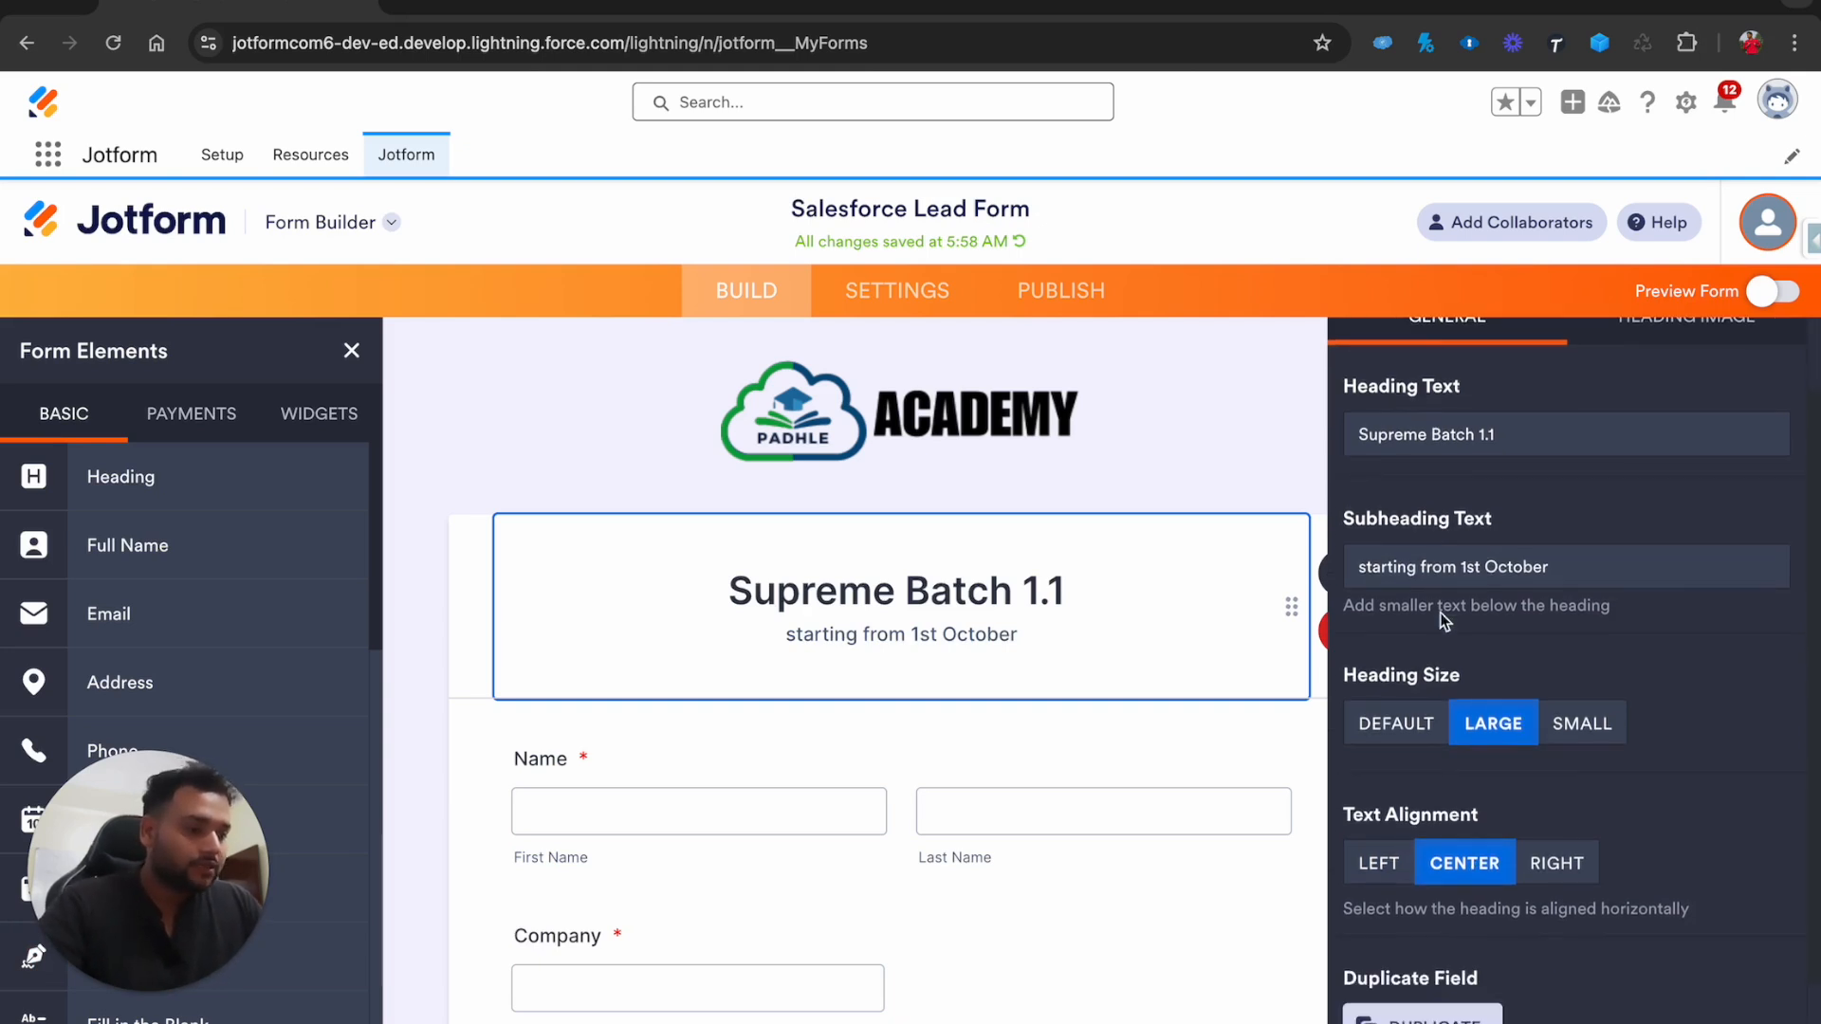
scroll(1443, 621, up, 3)
click(1691, 436)
Try Middle Name and Prefix Dropdown on the Name field, leave both off, and close properties
click(590, 741)
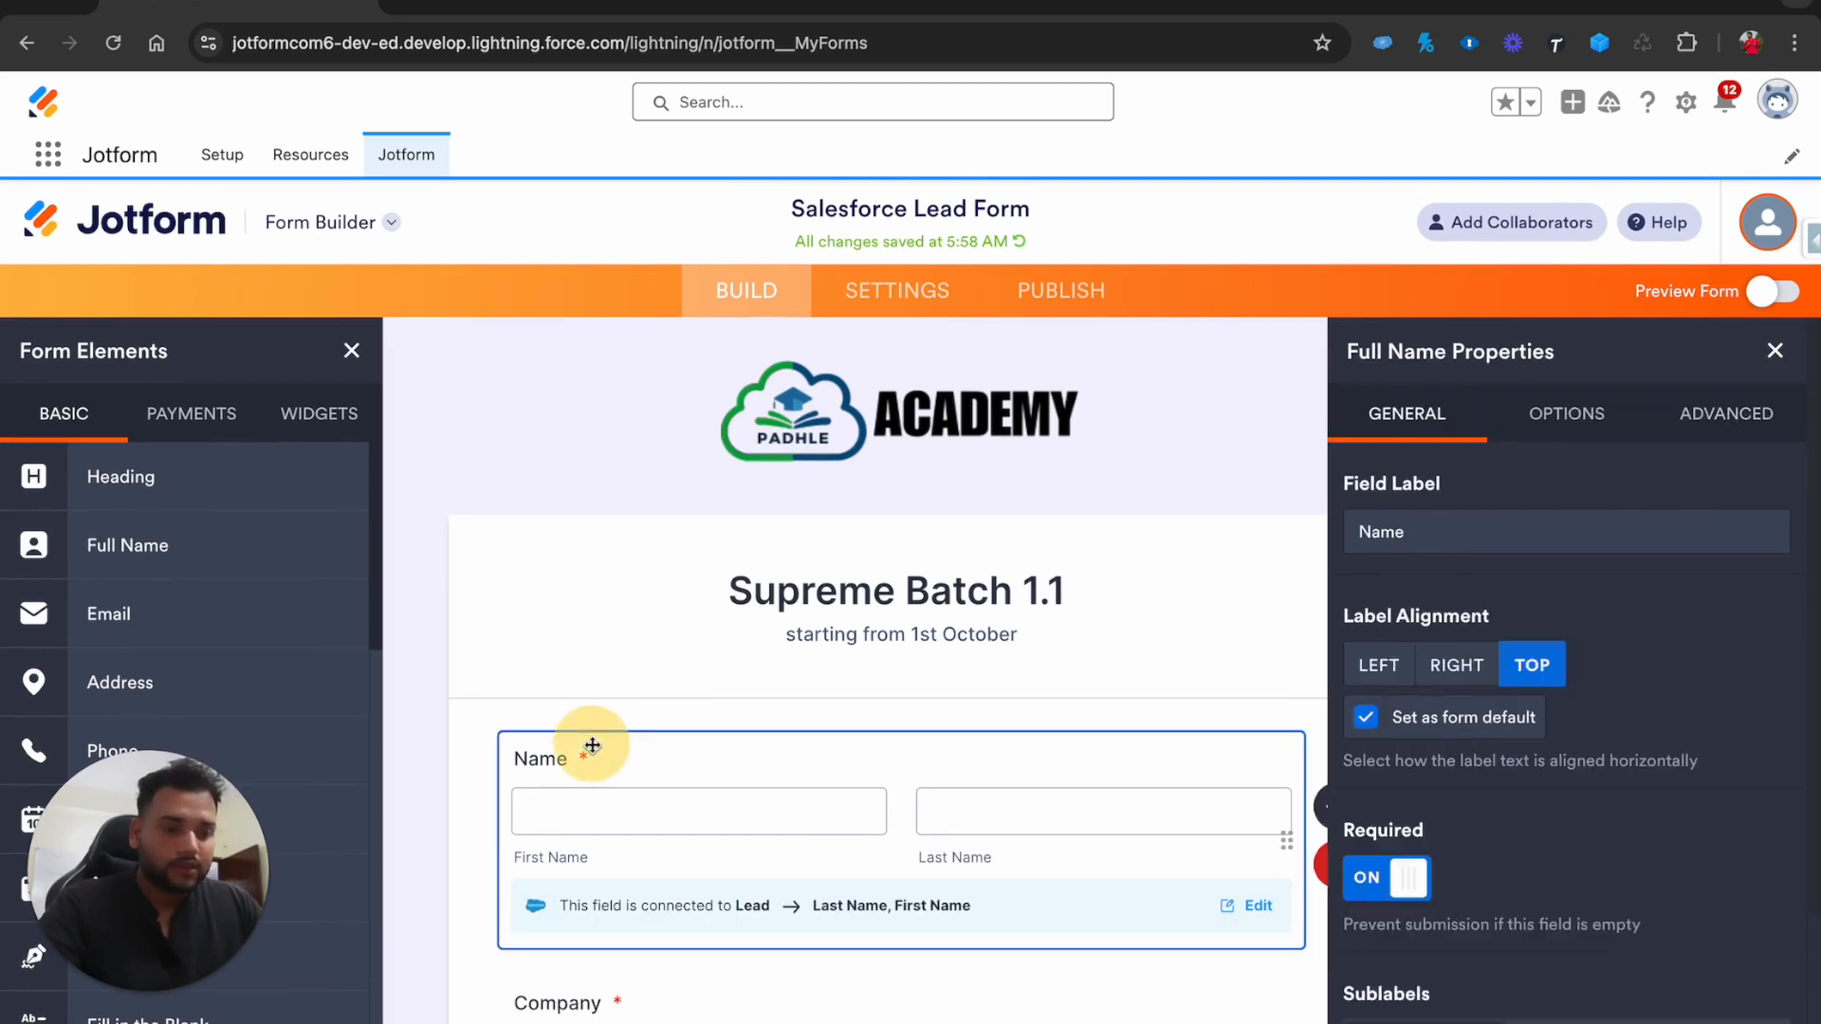
click(1574, 431)
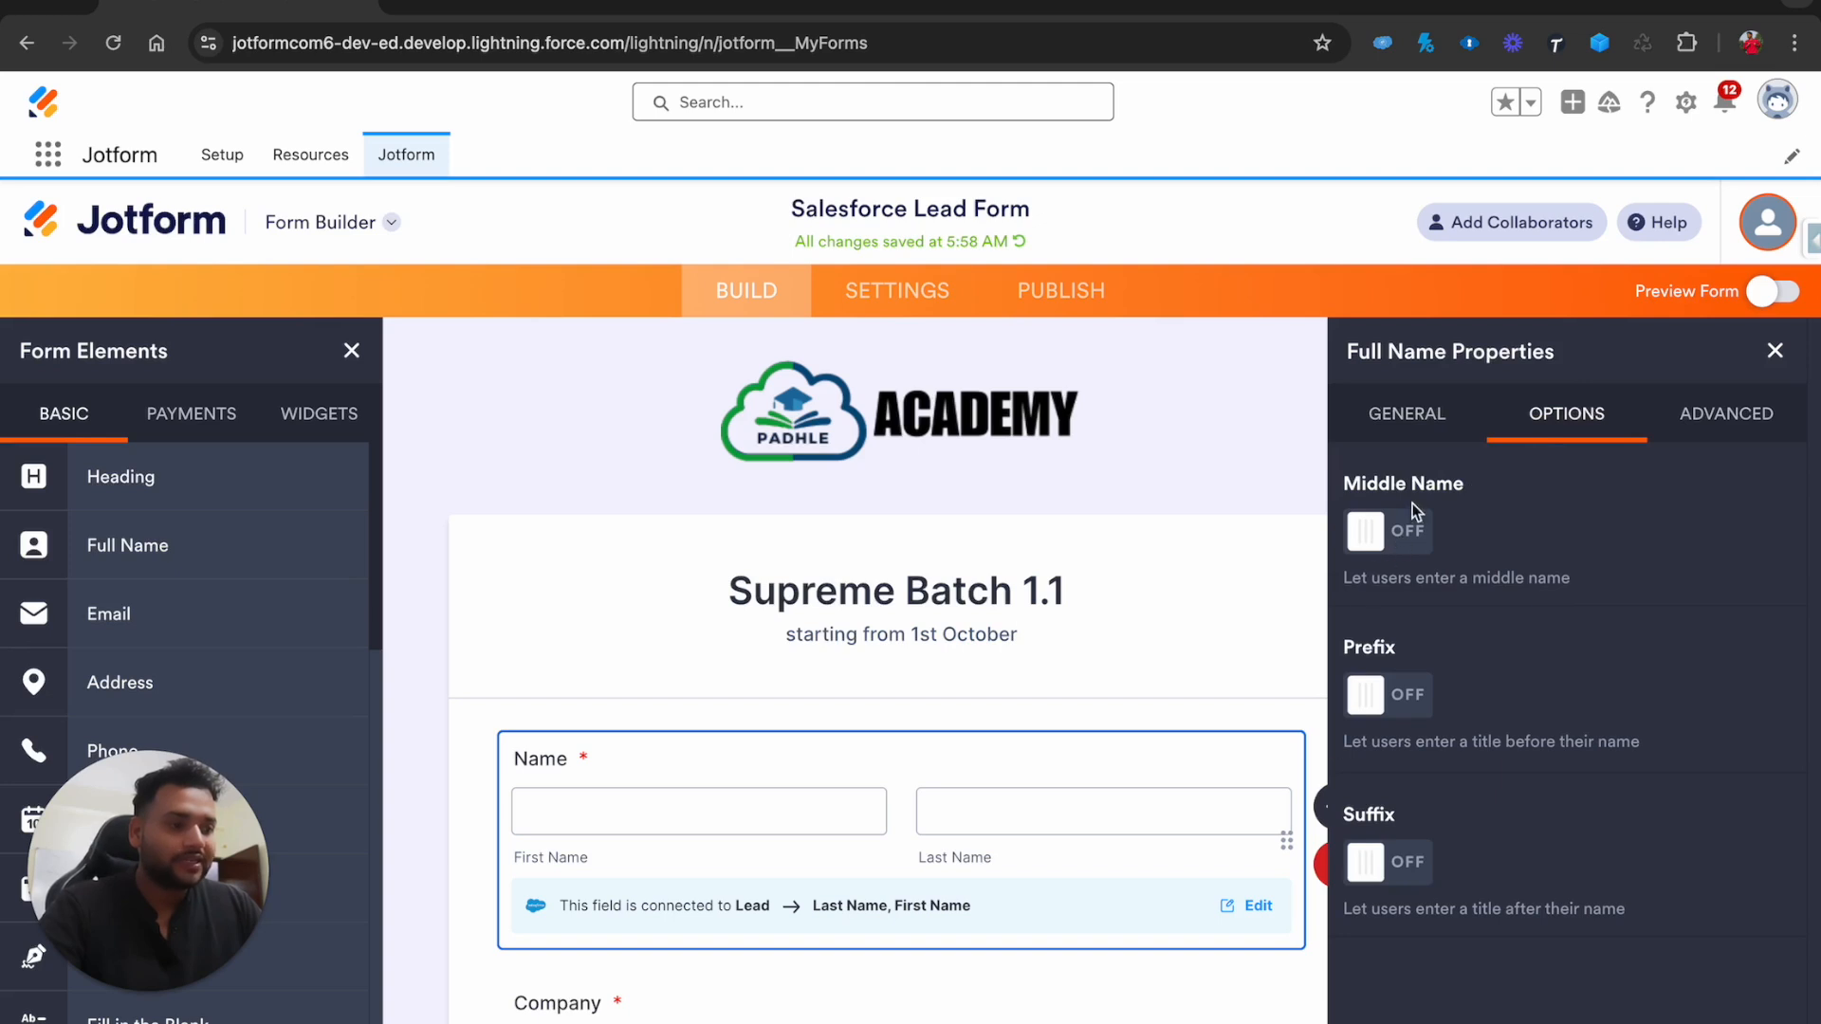
click(1390, 530)
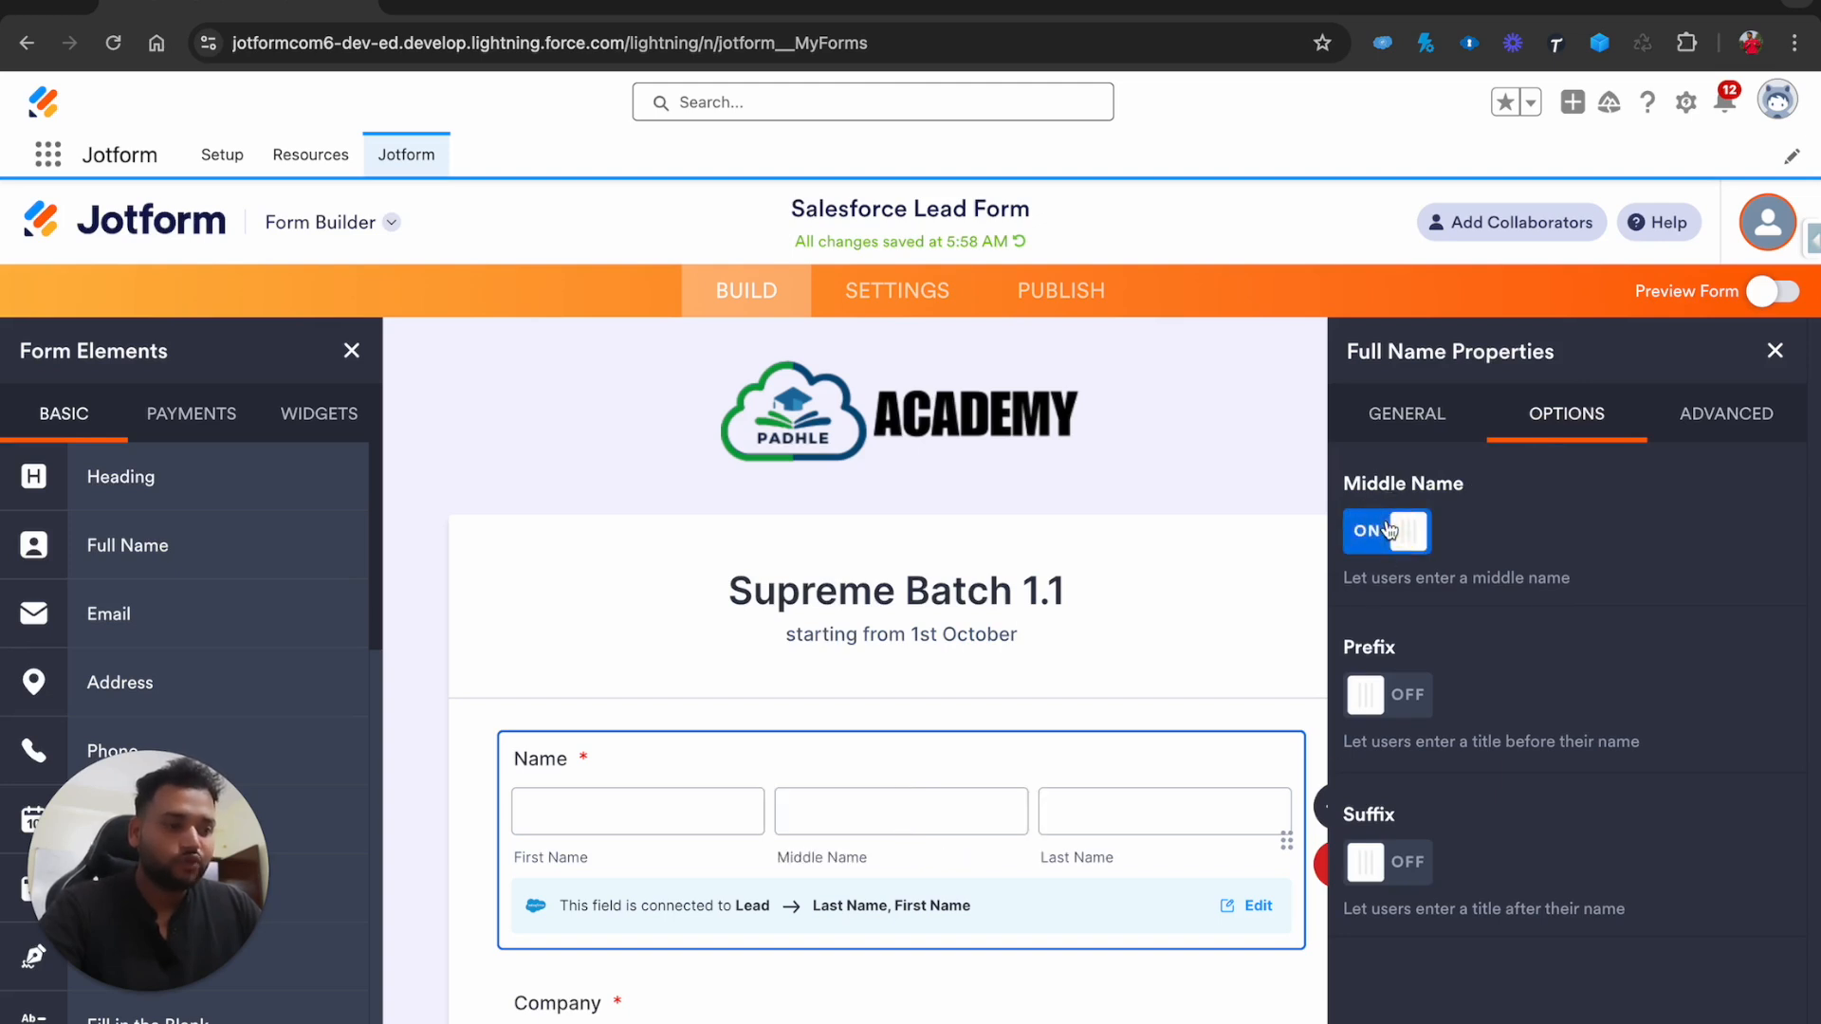
click(1390, 531)
click(1368, 702)
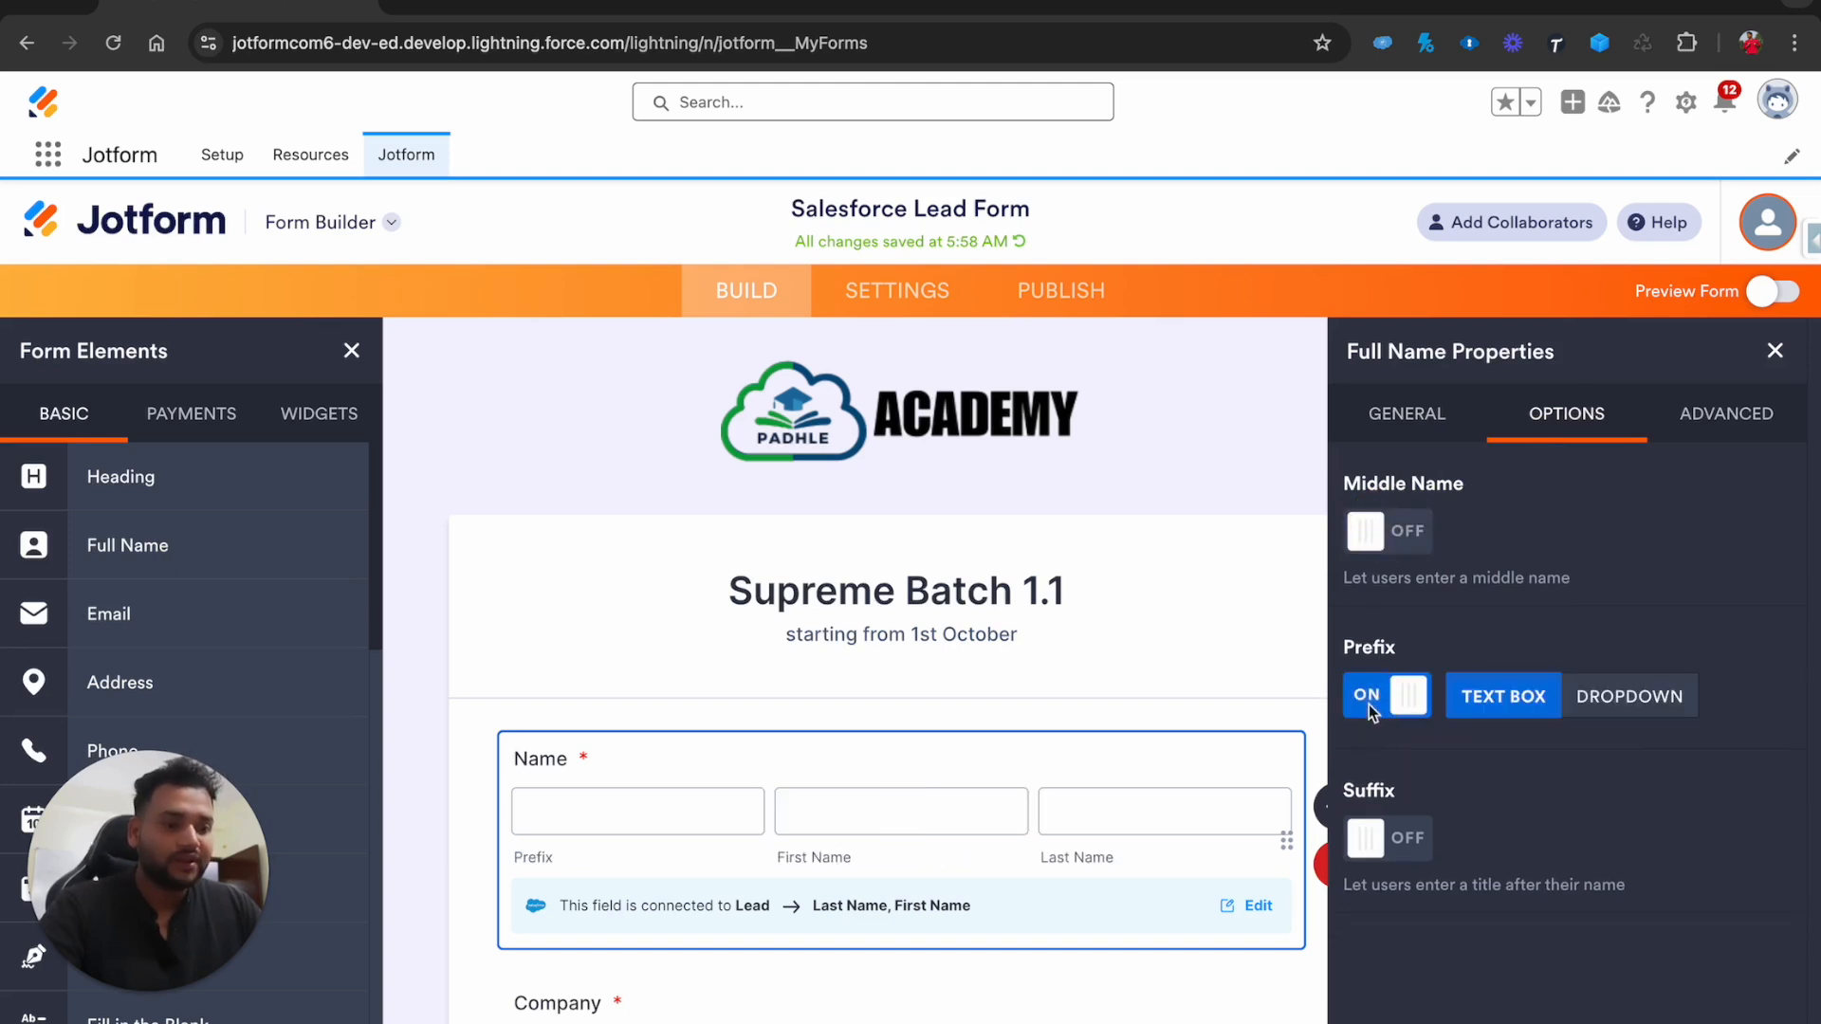
click(1409, 702)
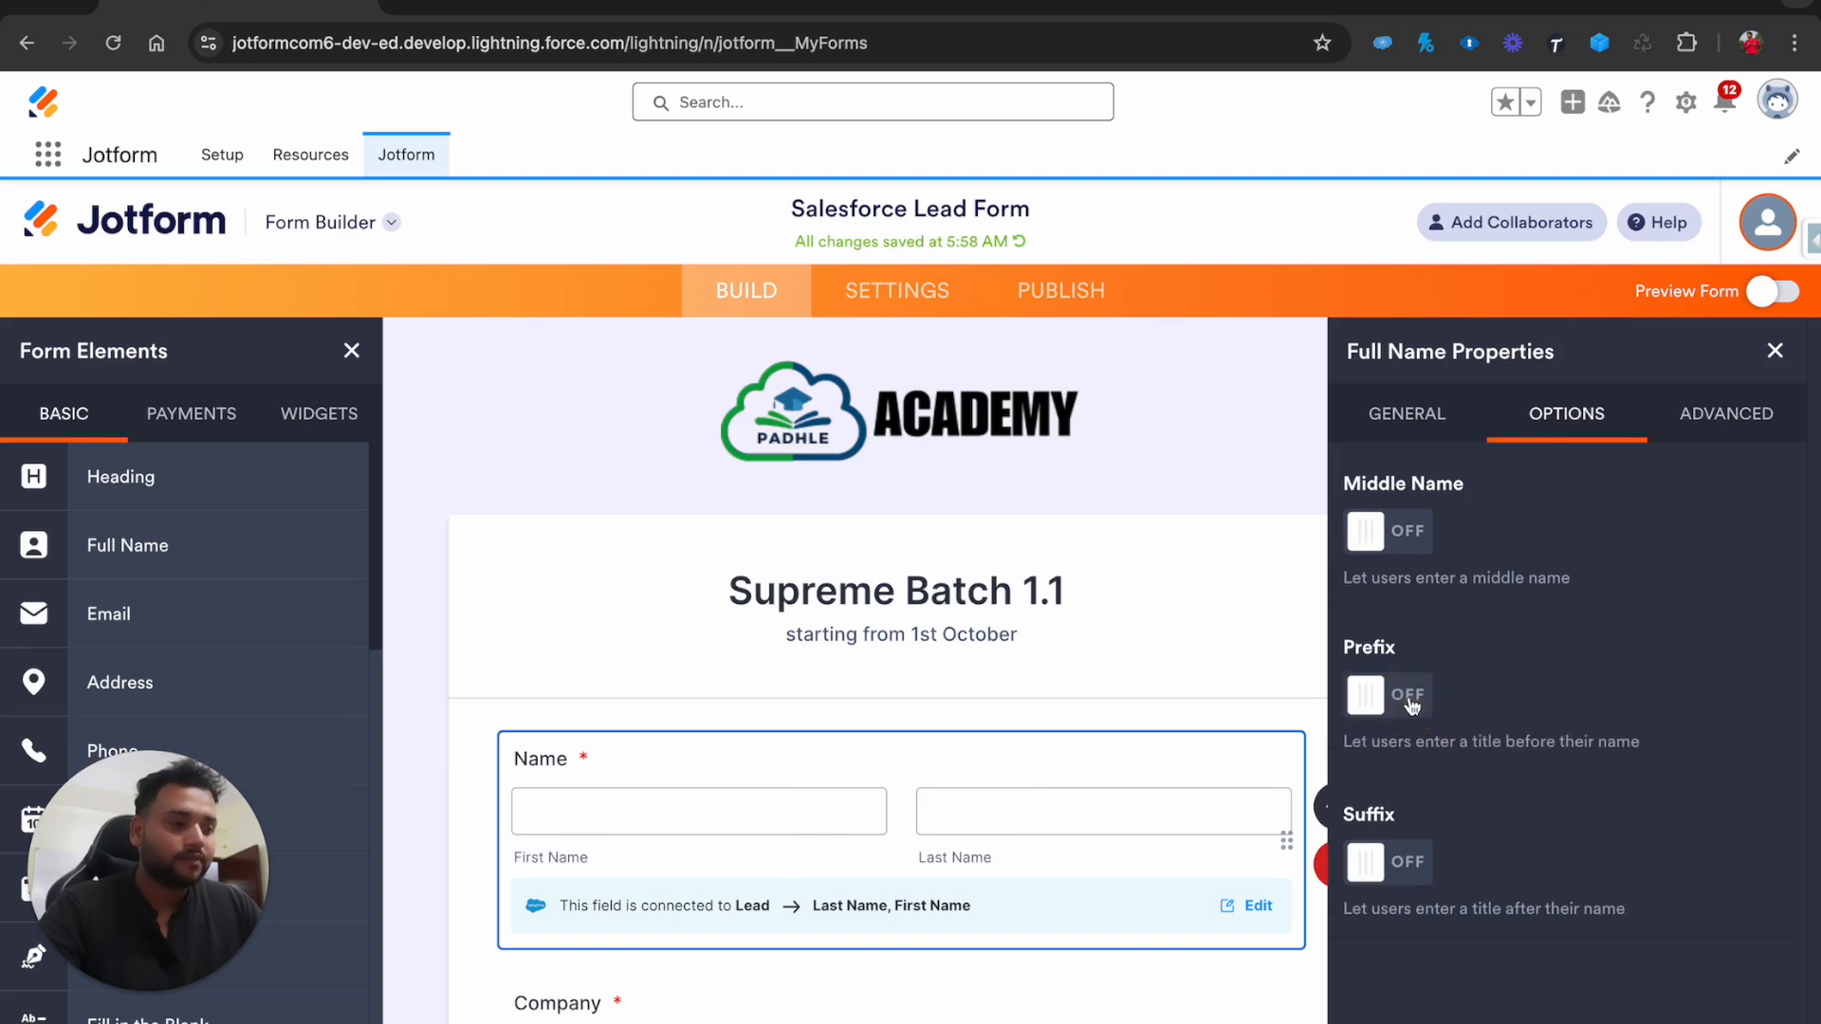
click(1409, 701)
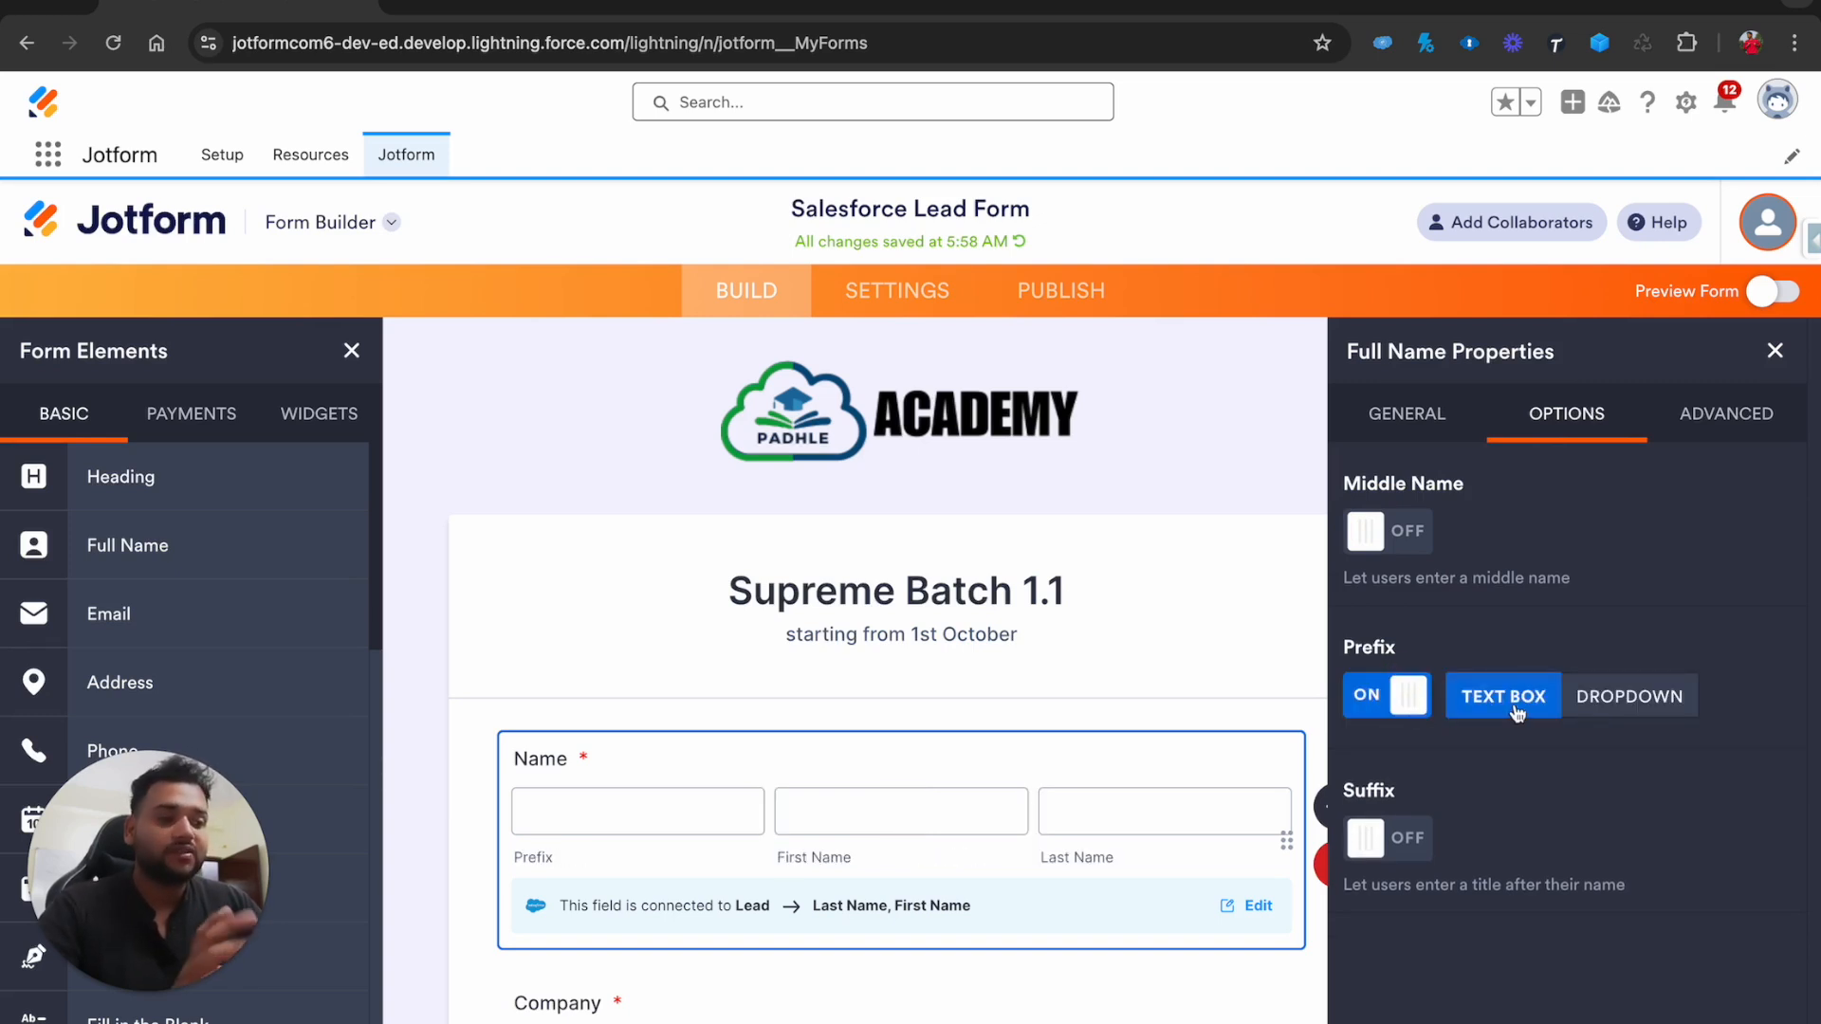
click(1603, 697)
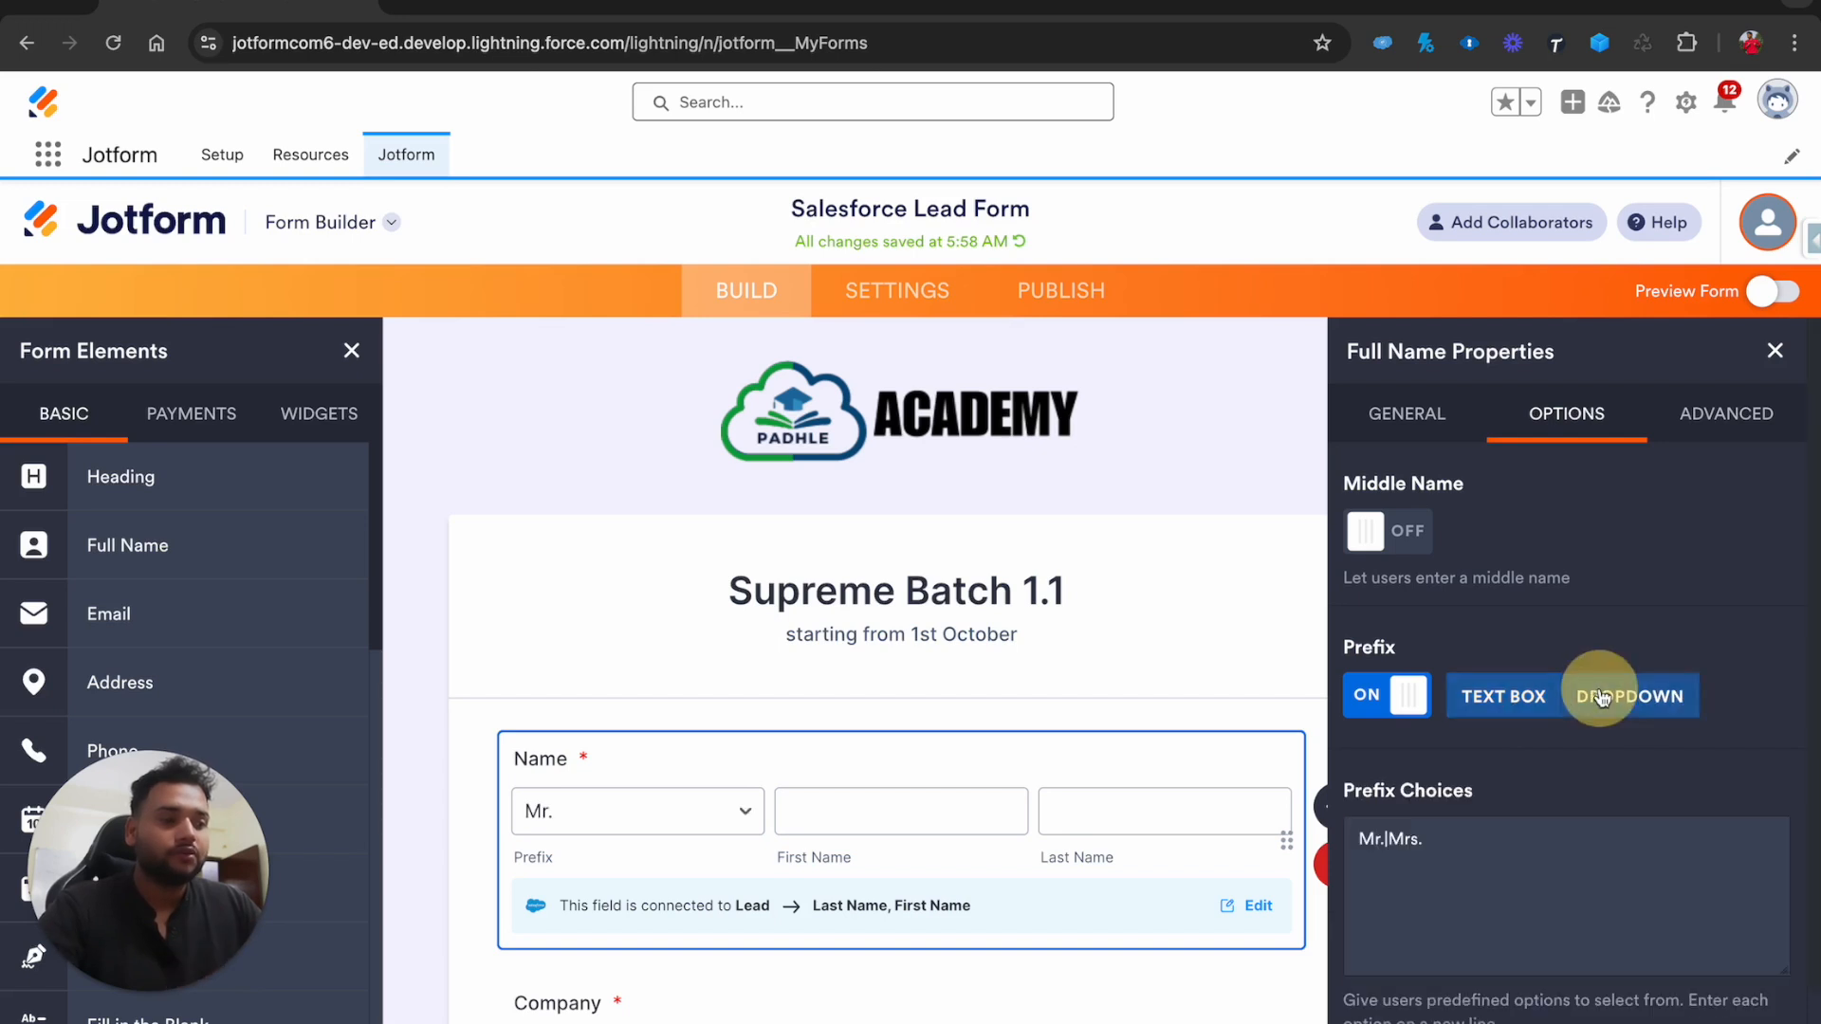
click(673, 816)
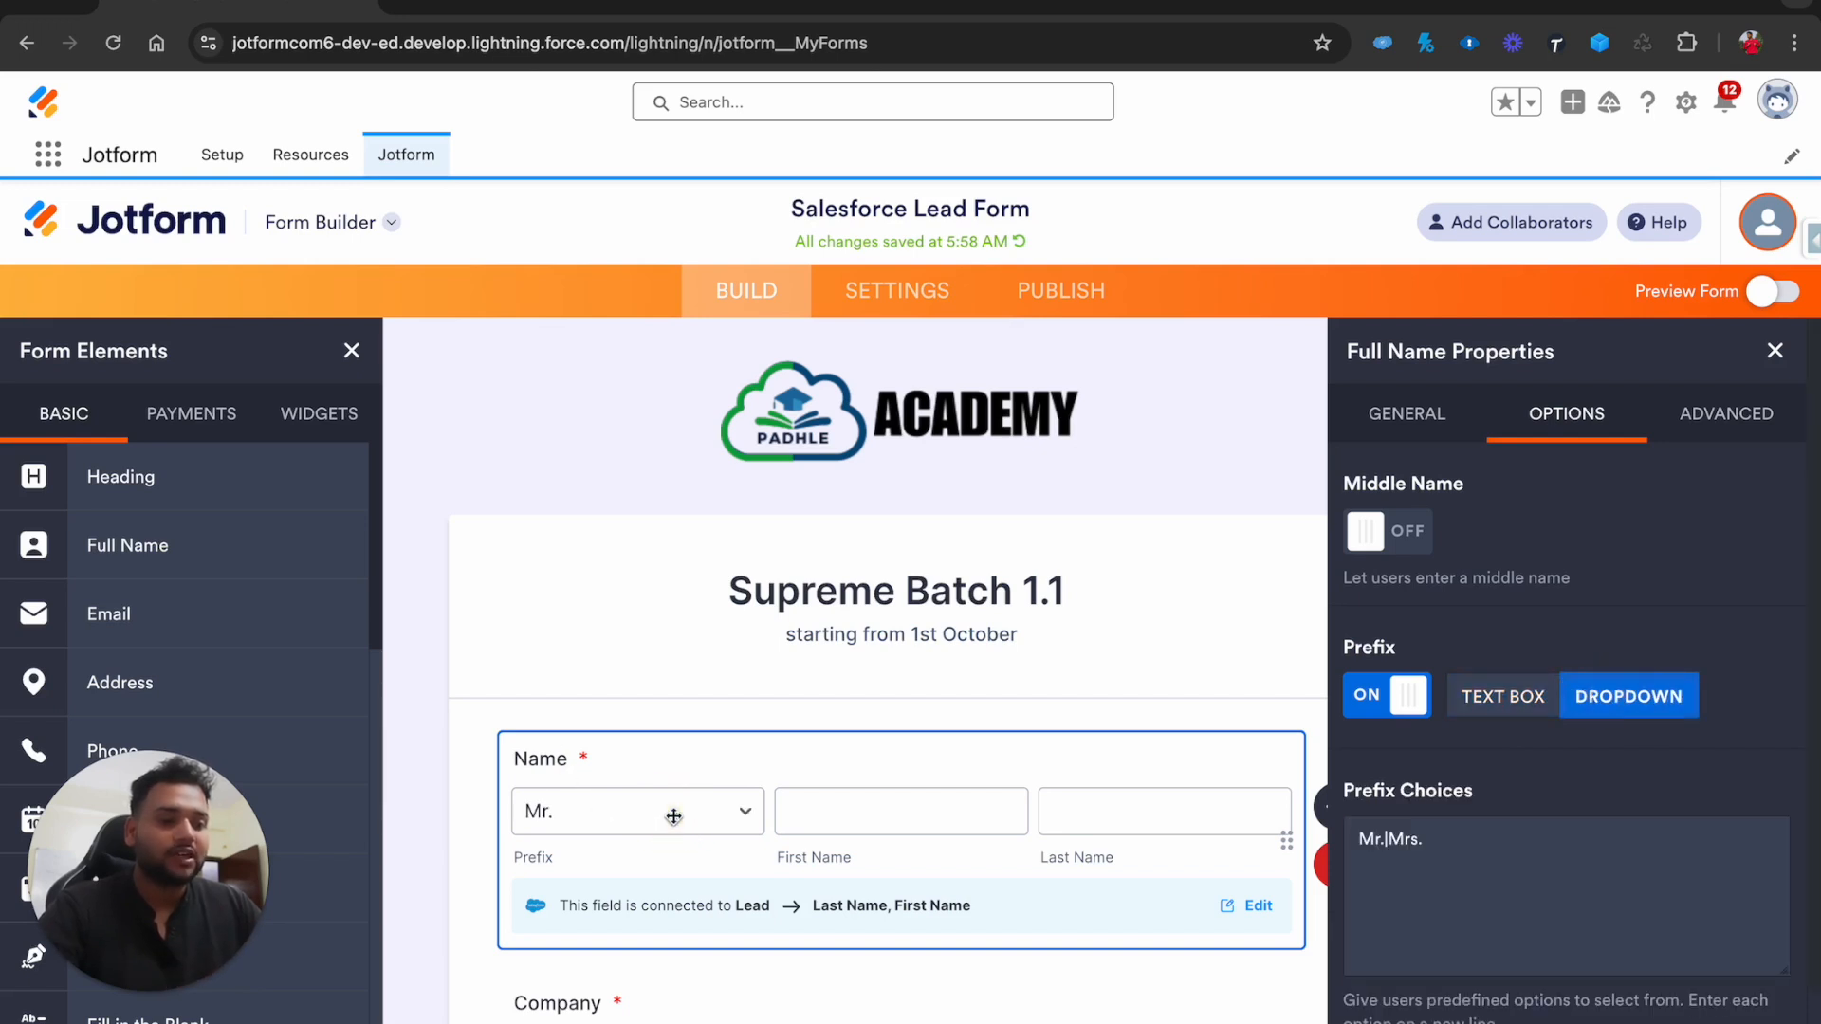
click(1384, 704)
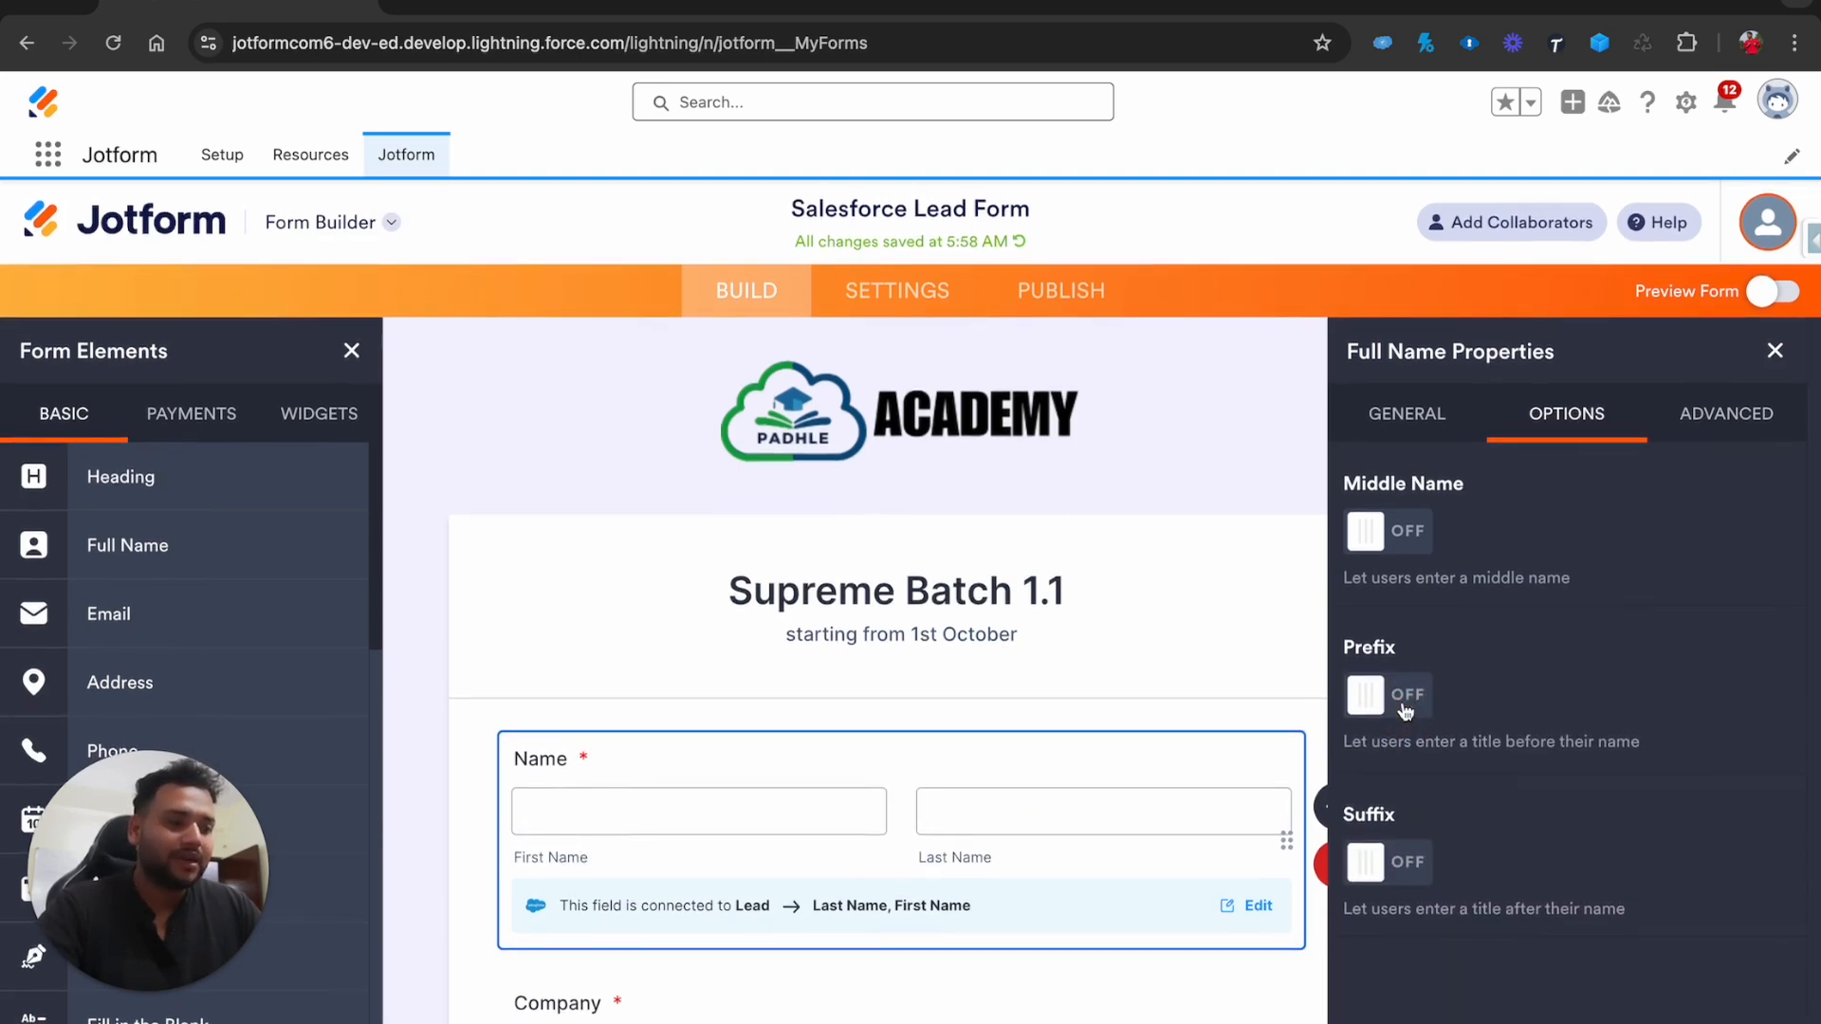
click(1775, 353)
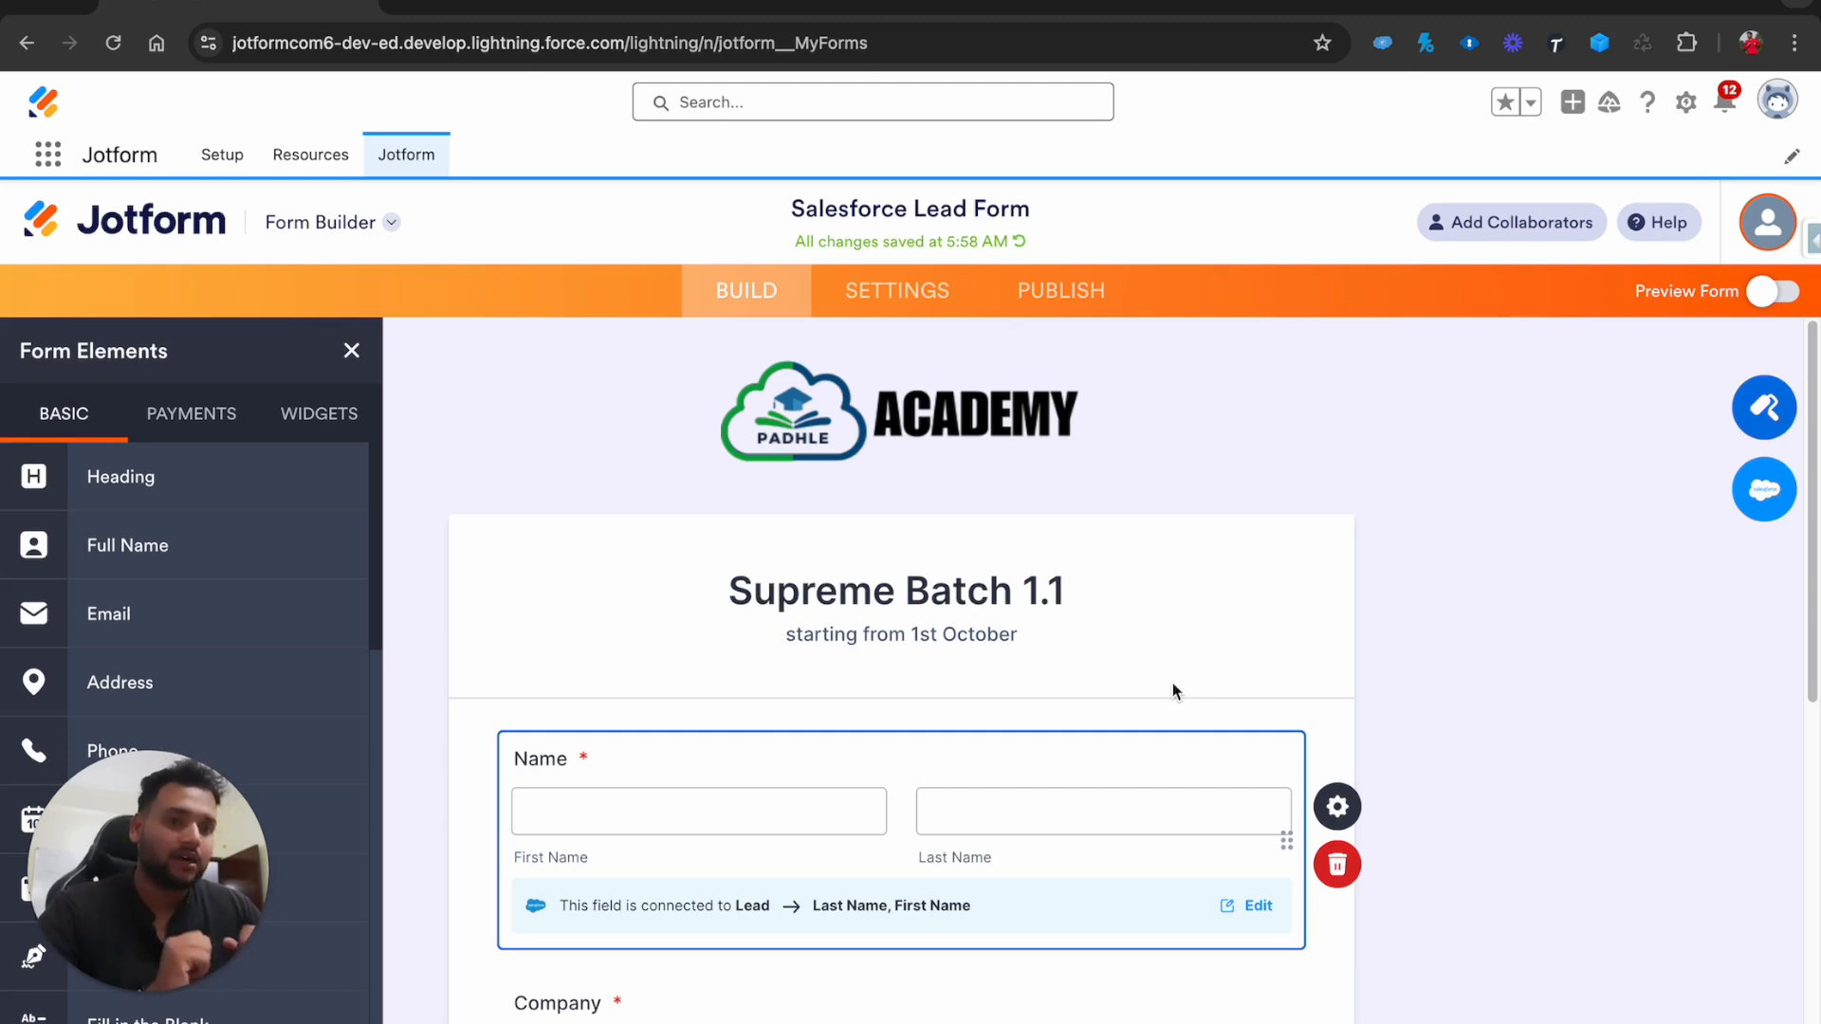
scroll(1172, 683, down, 5)
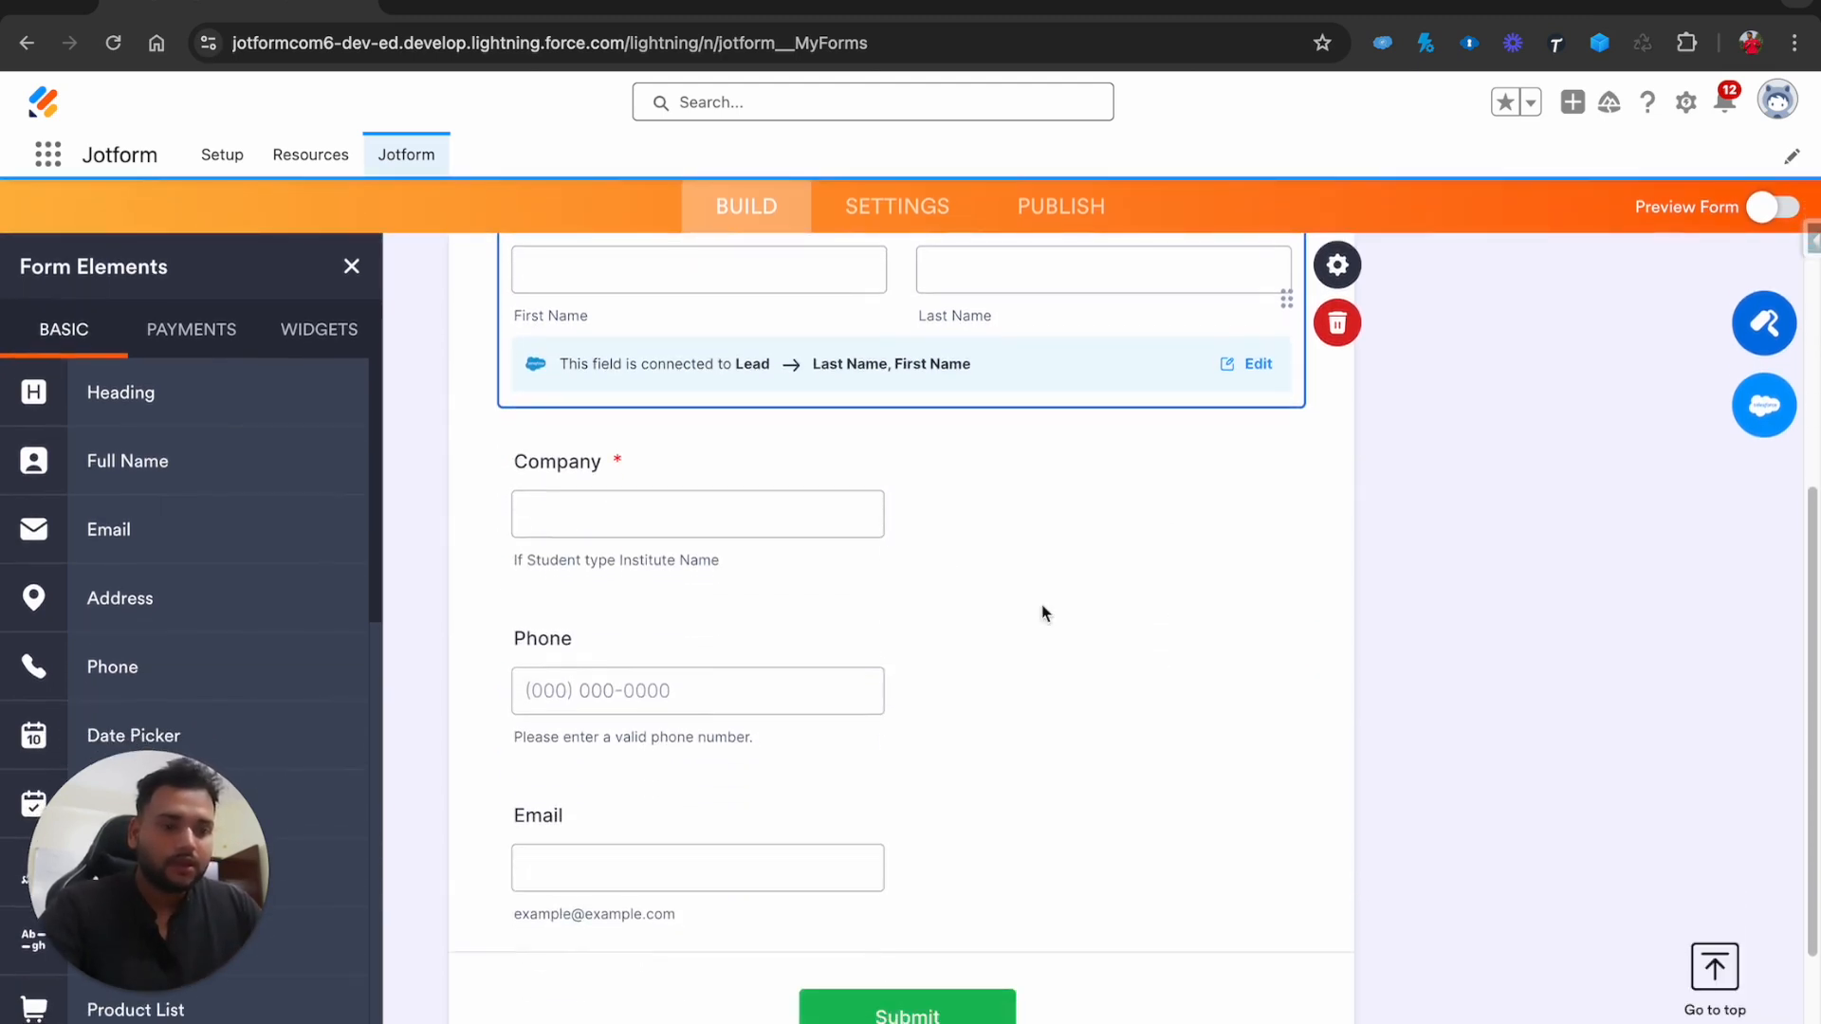
click(848, 523)
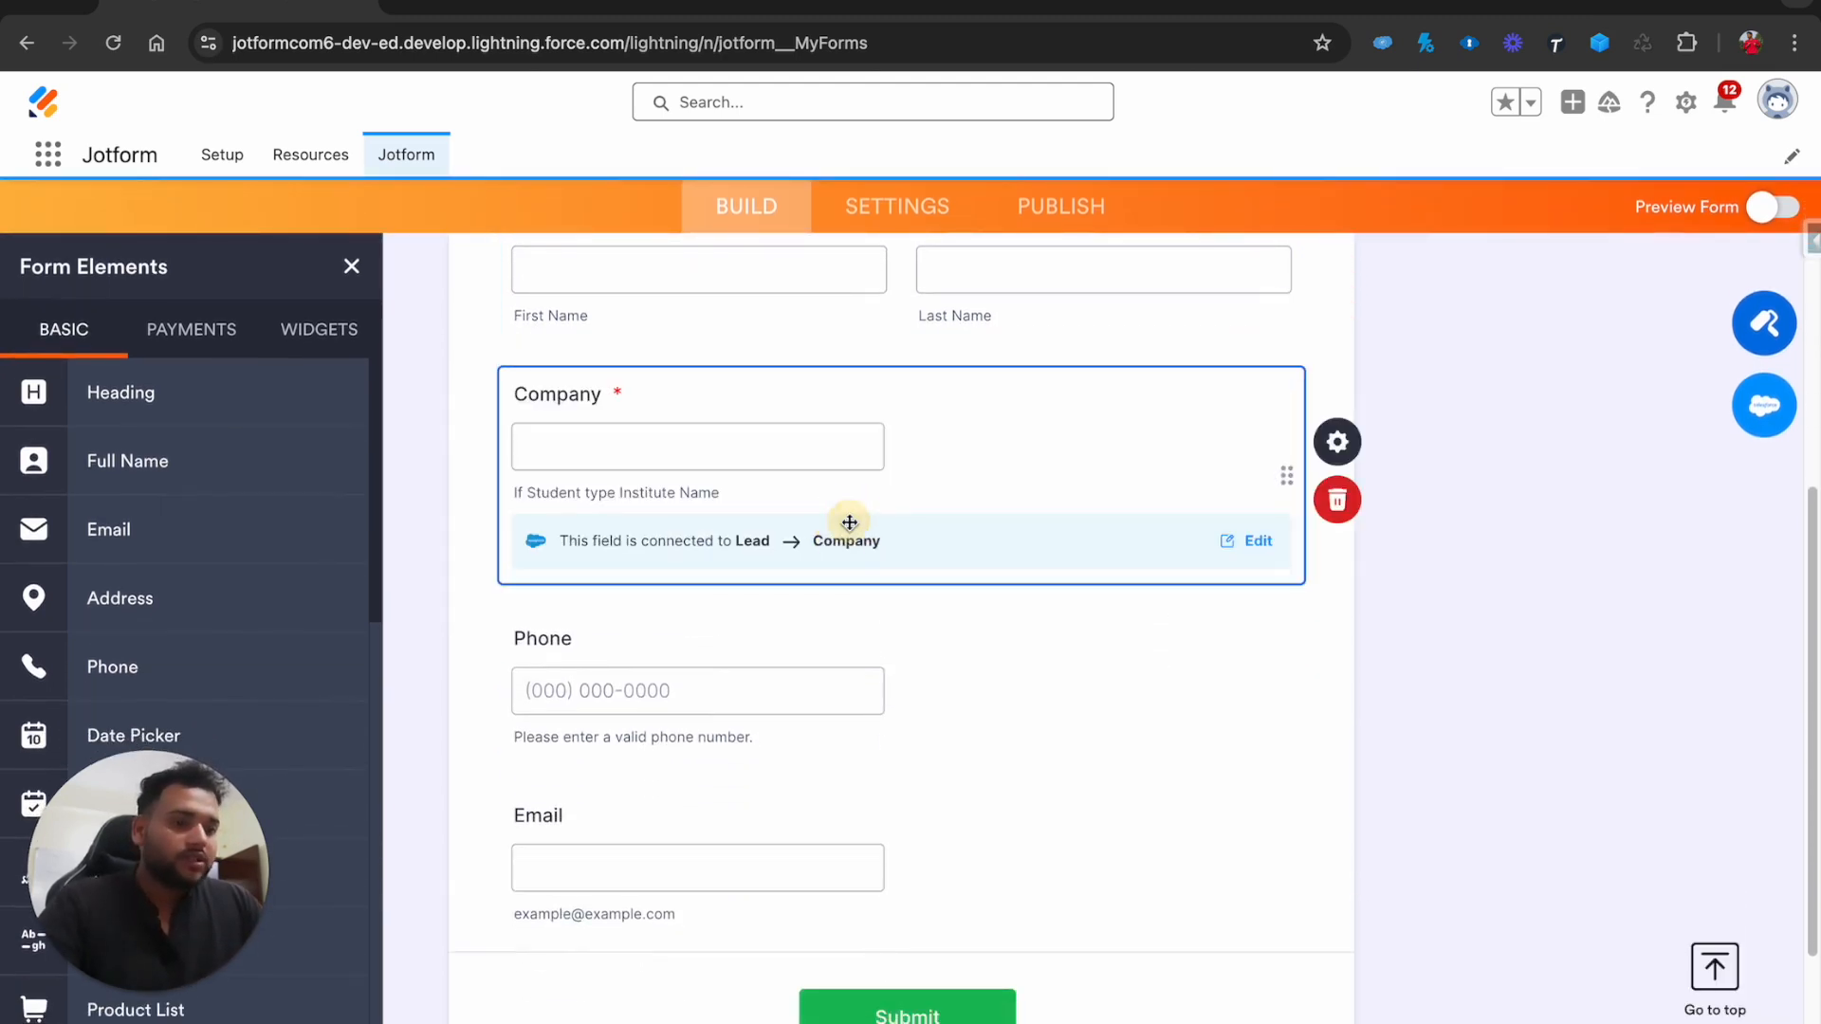
click(1337, 441)
click(1564, 329)
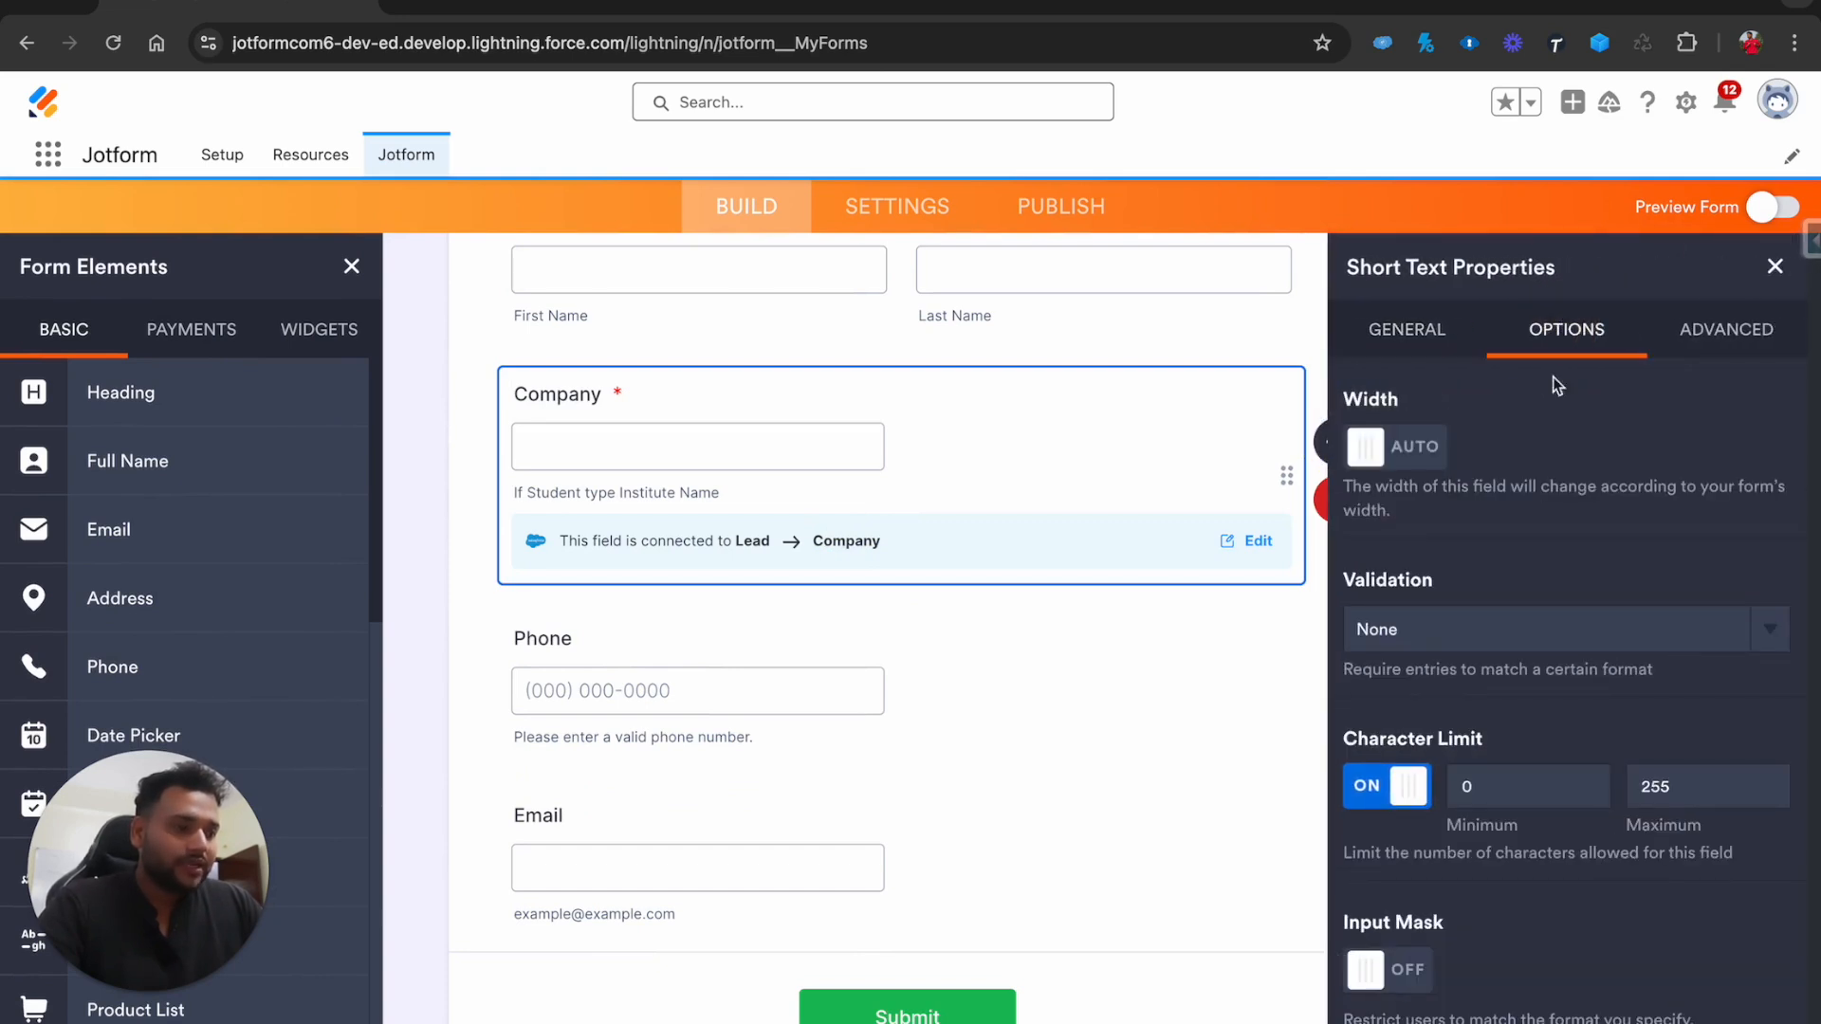
click(1437, 641)
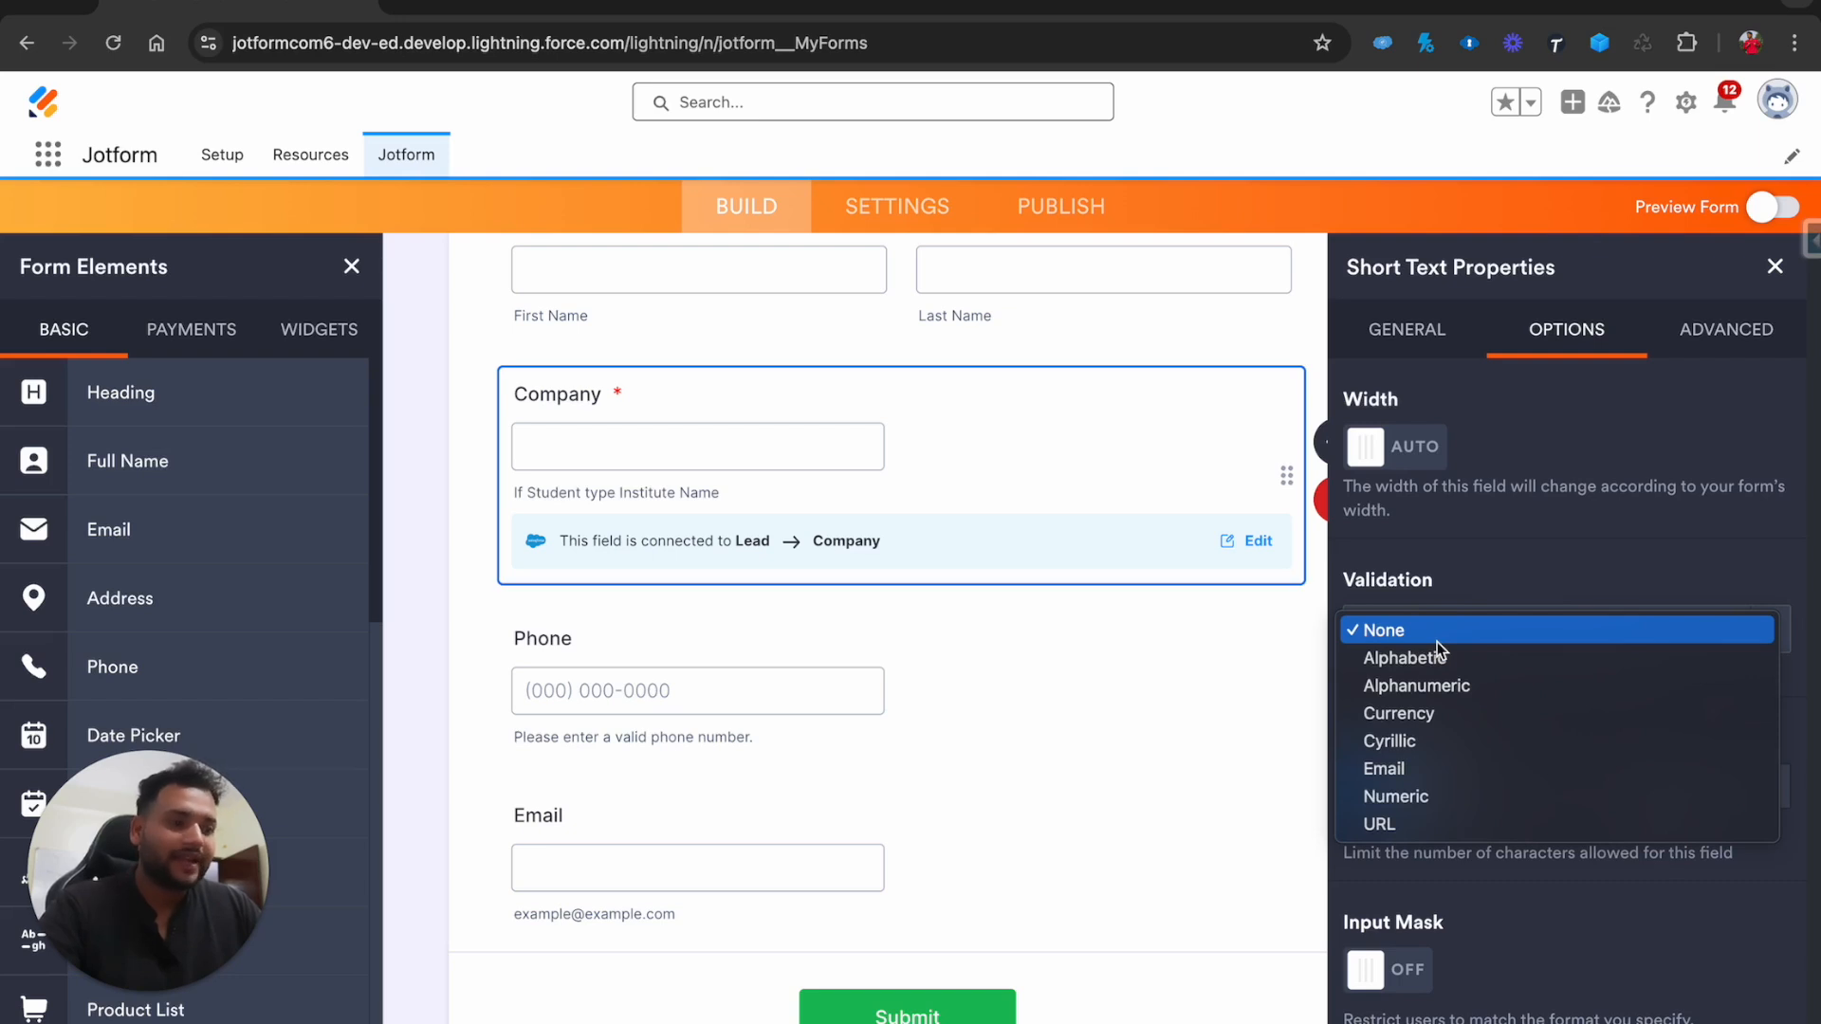
click(1430, 554)
click(707, 861)
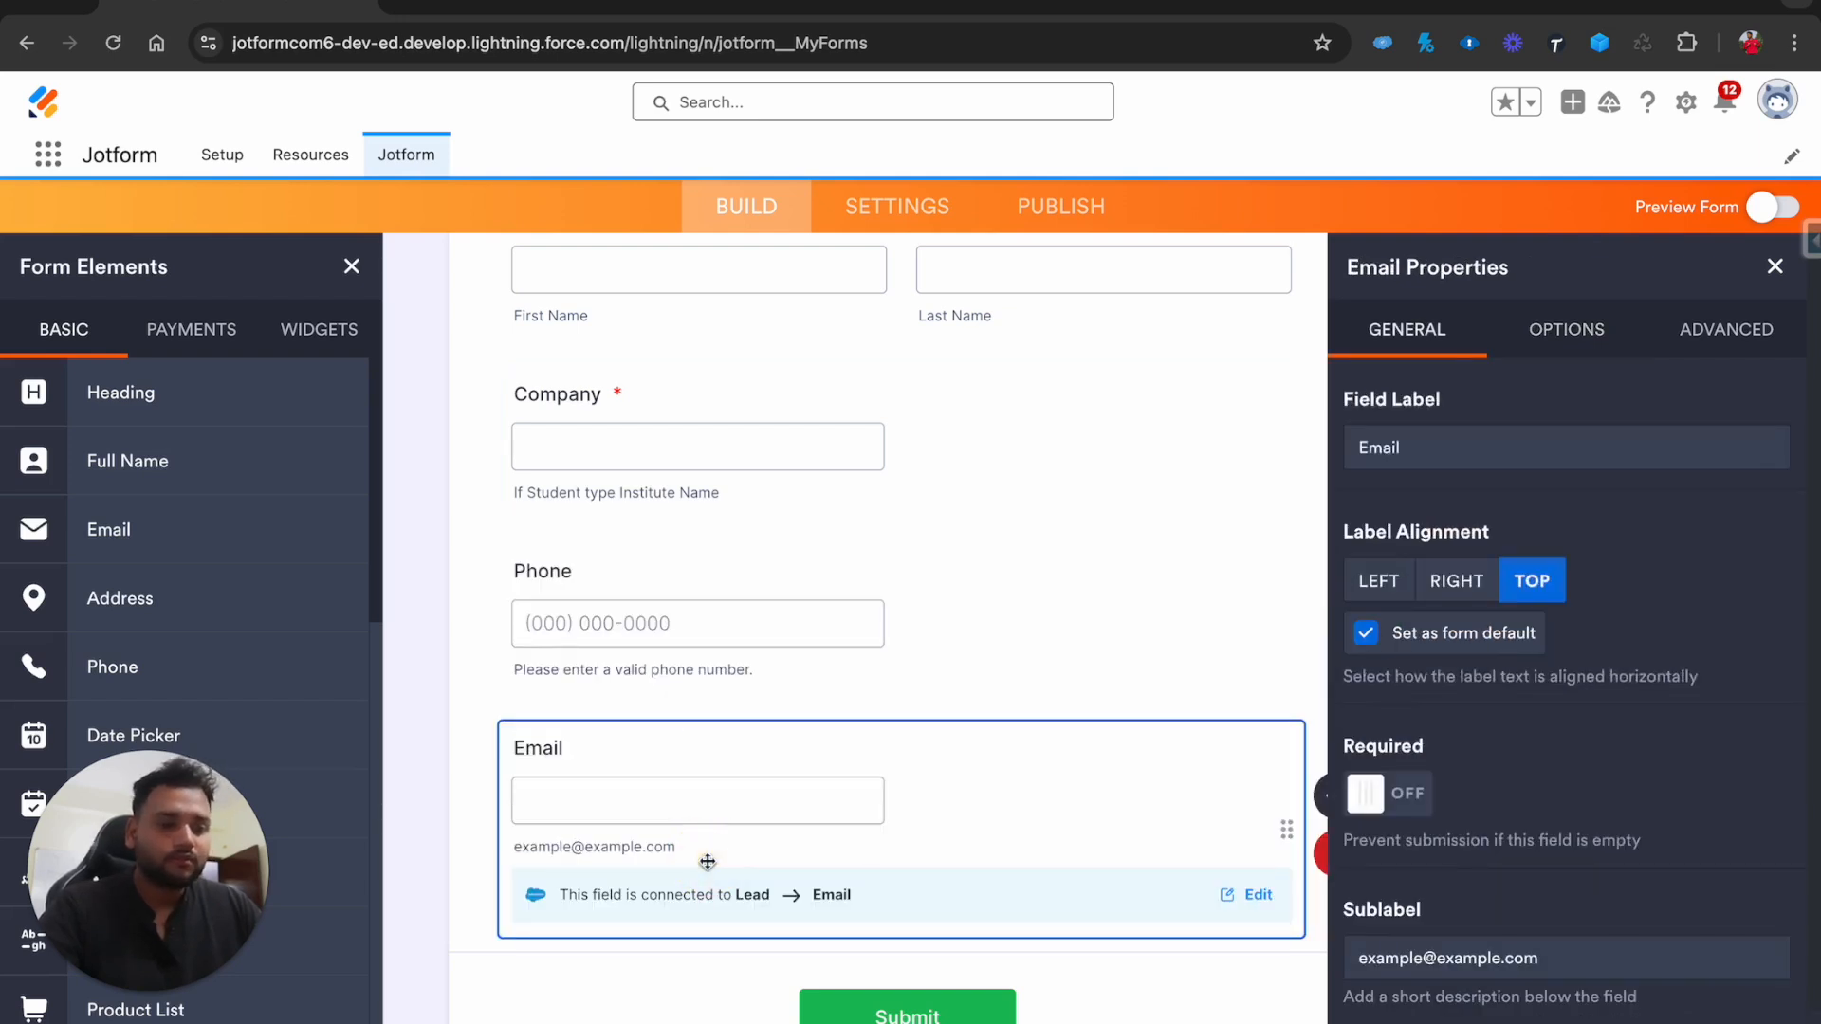
click(1564, 329)
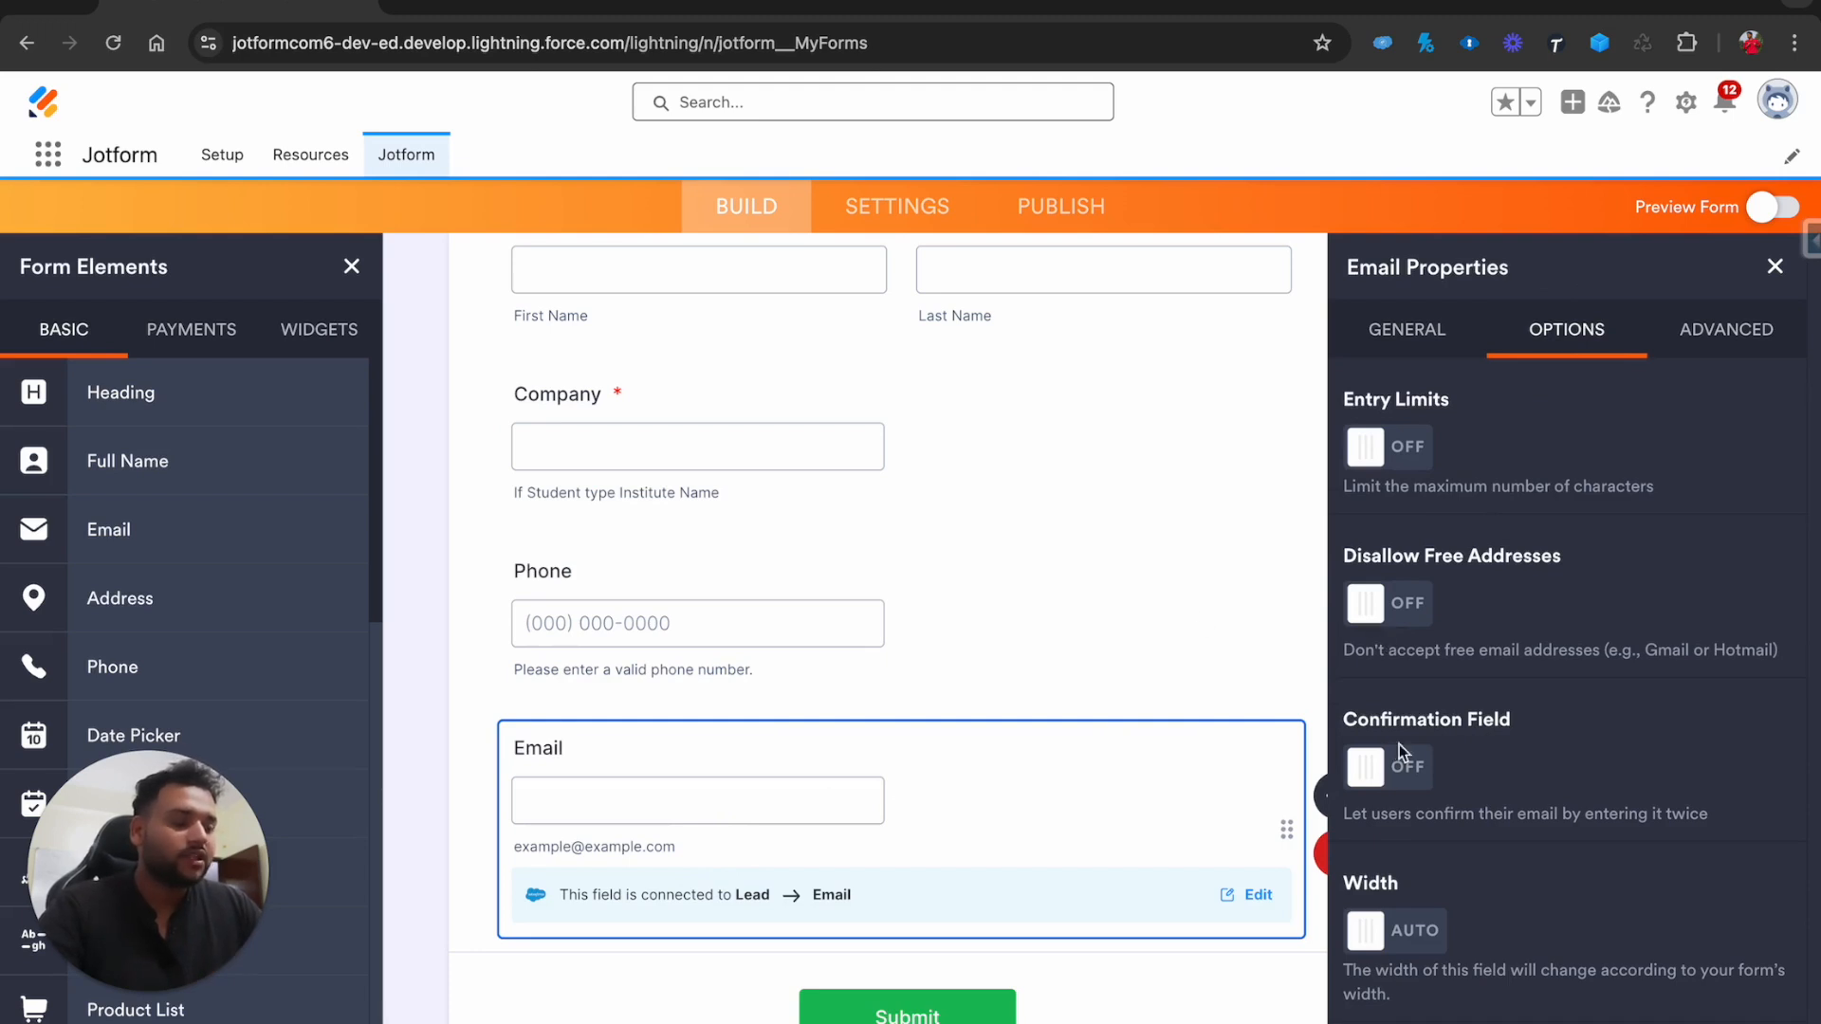
click(1425, 770)
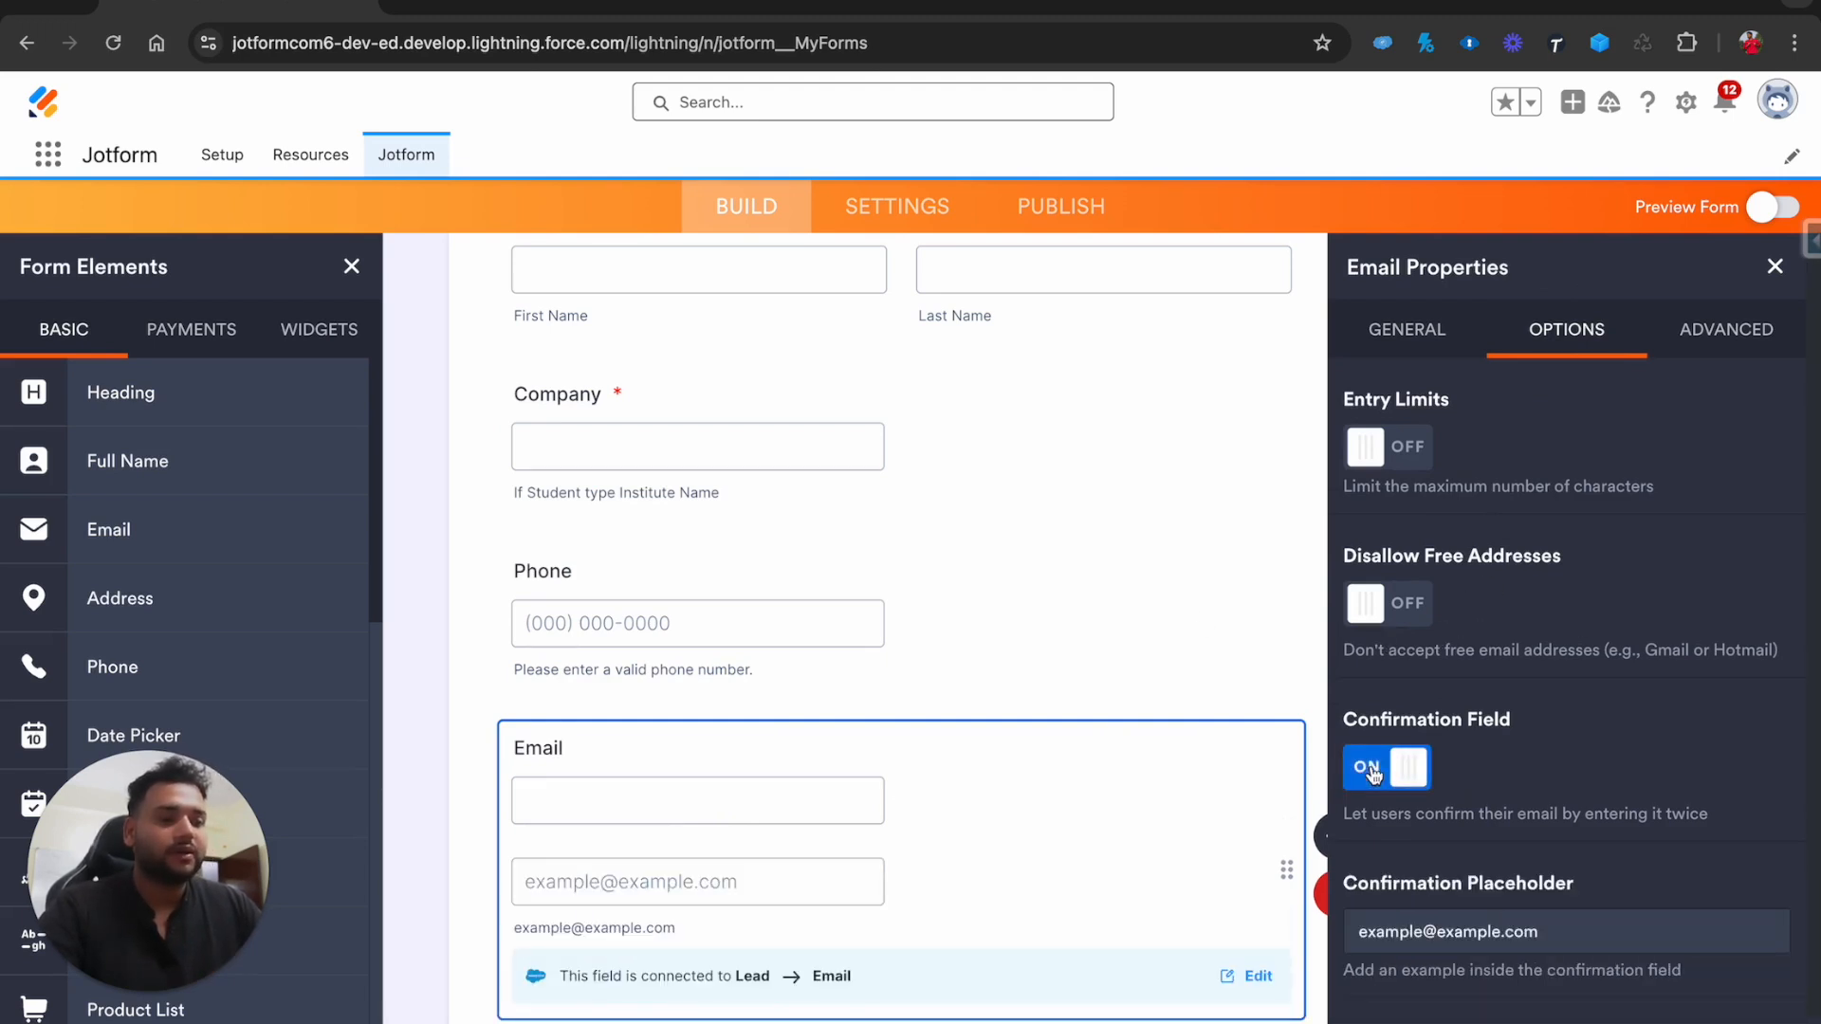
click(1411, 772)
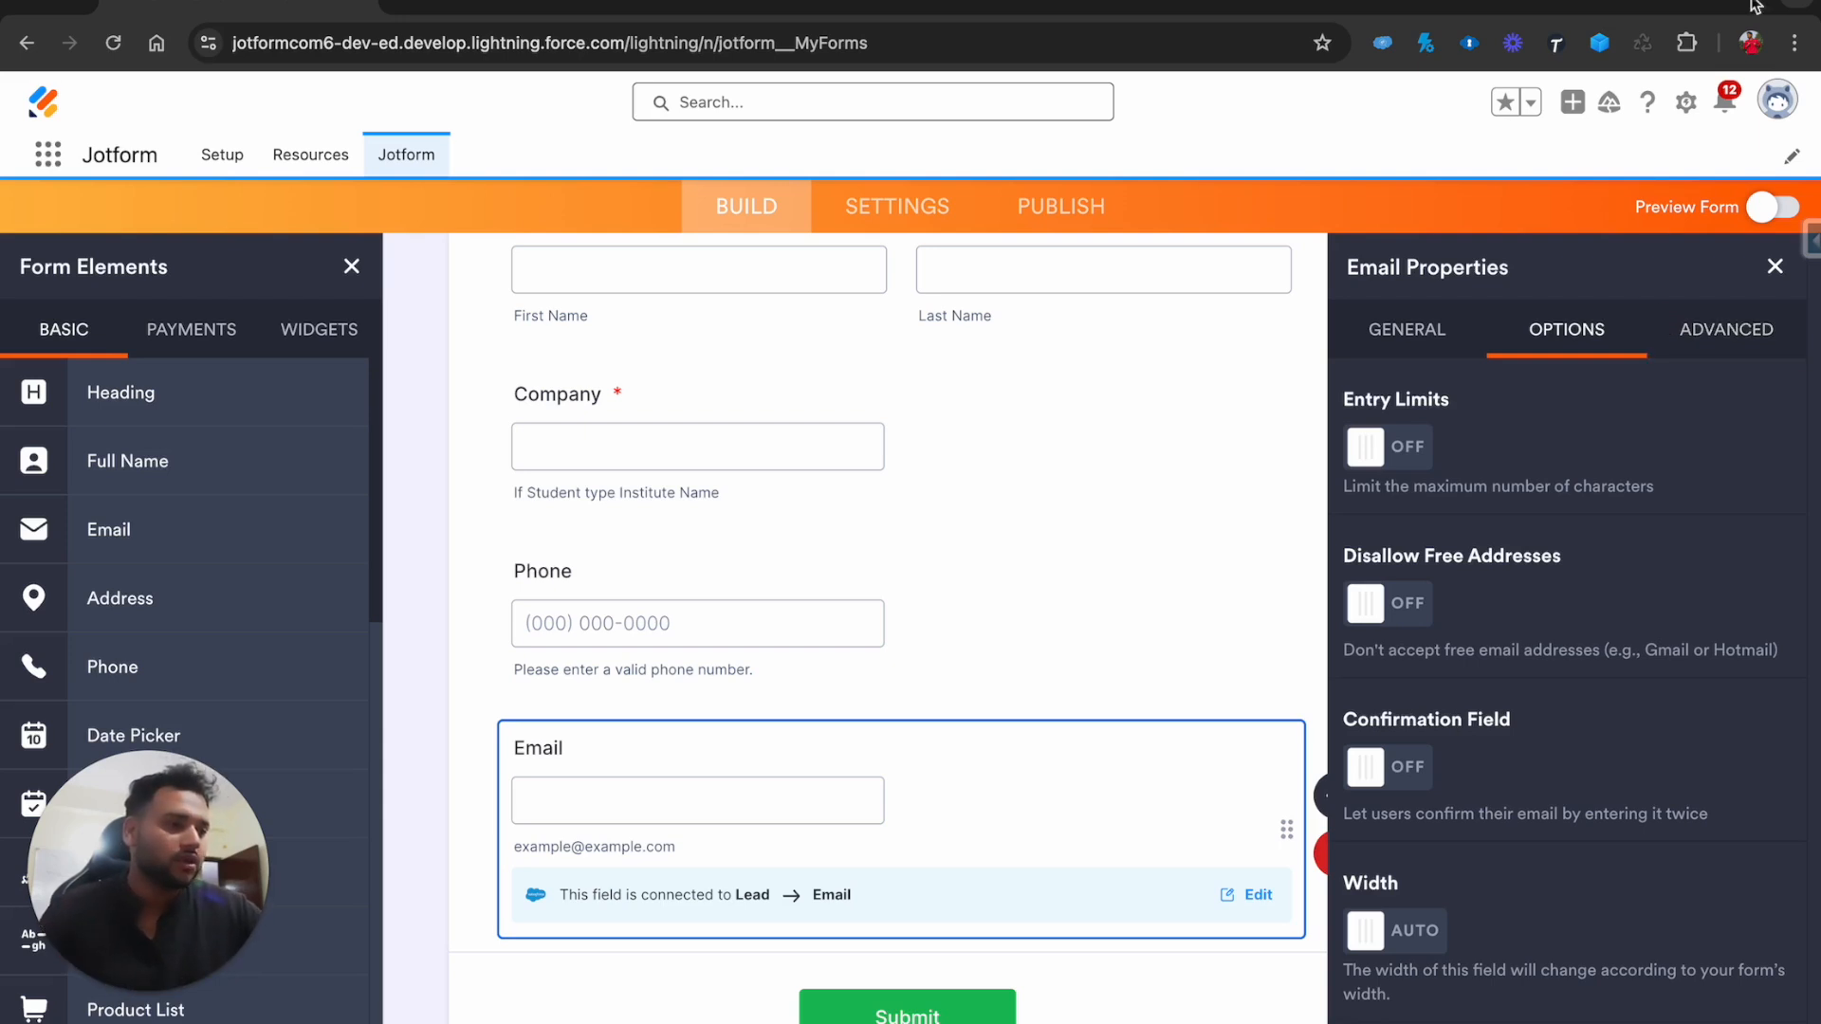
click(1773, 267)
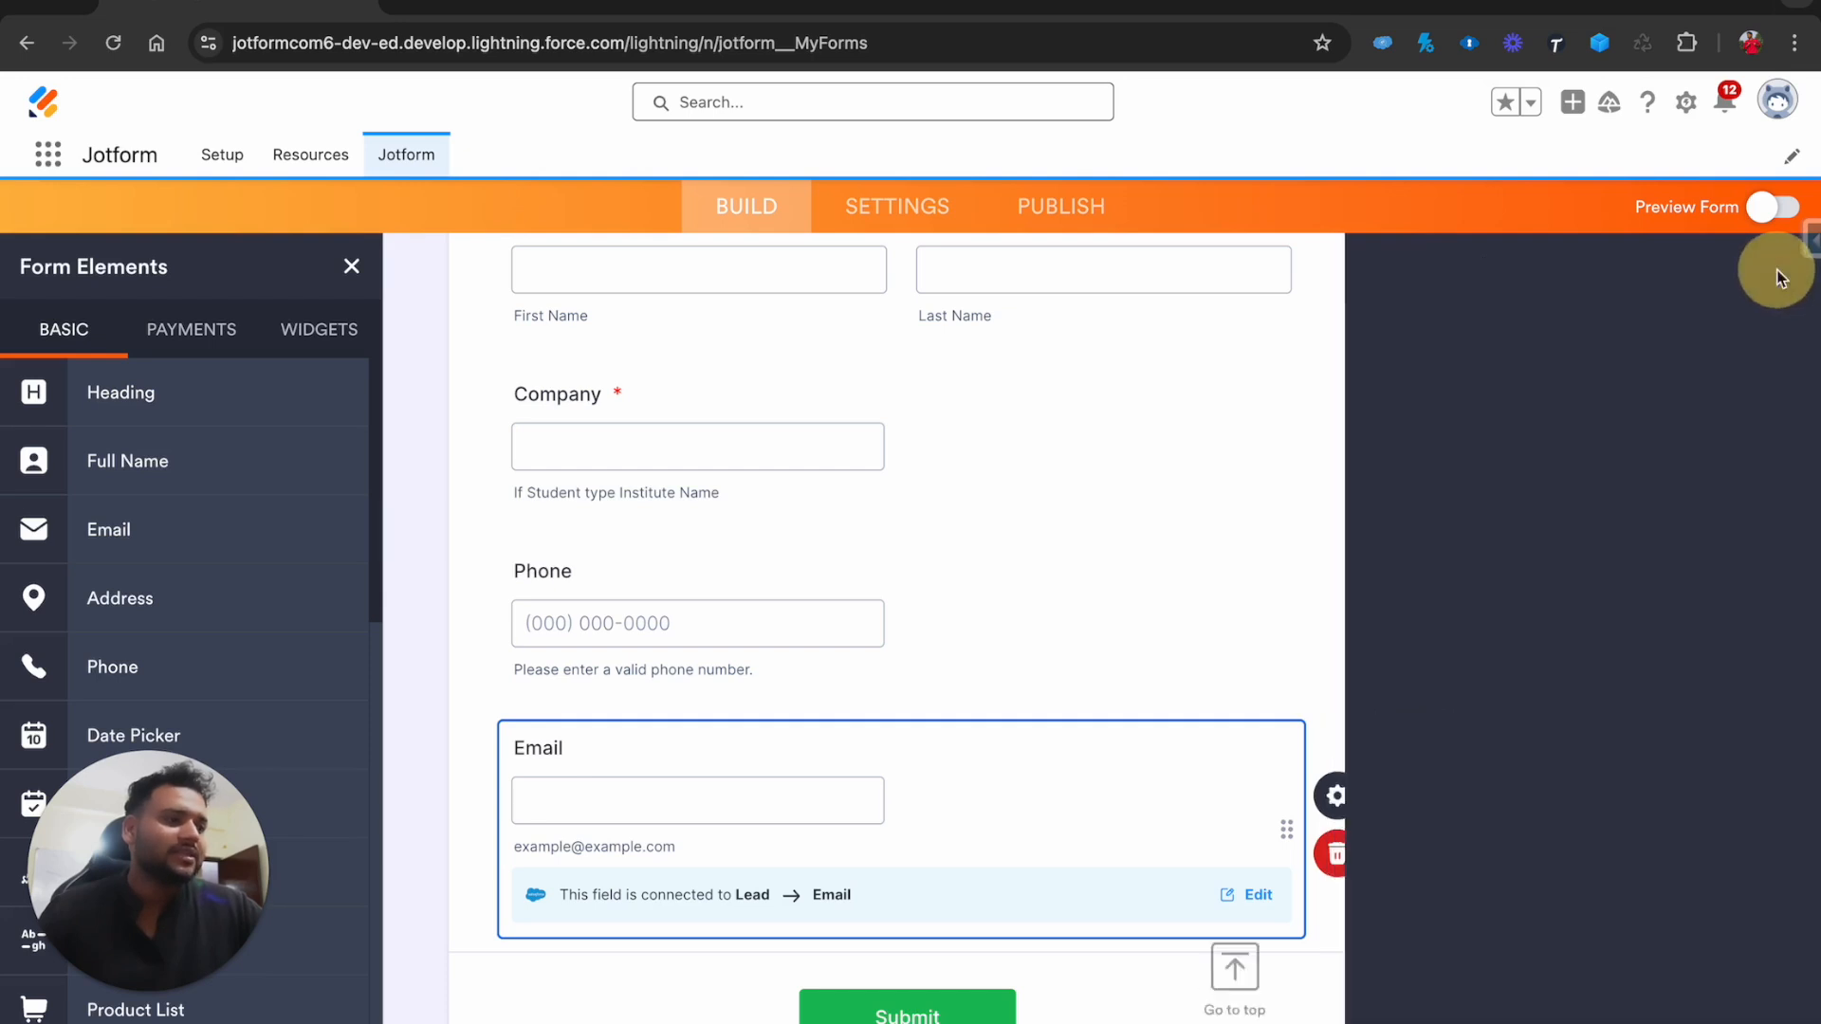
scroll(963, 489, up, 5)
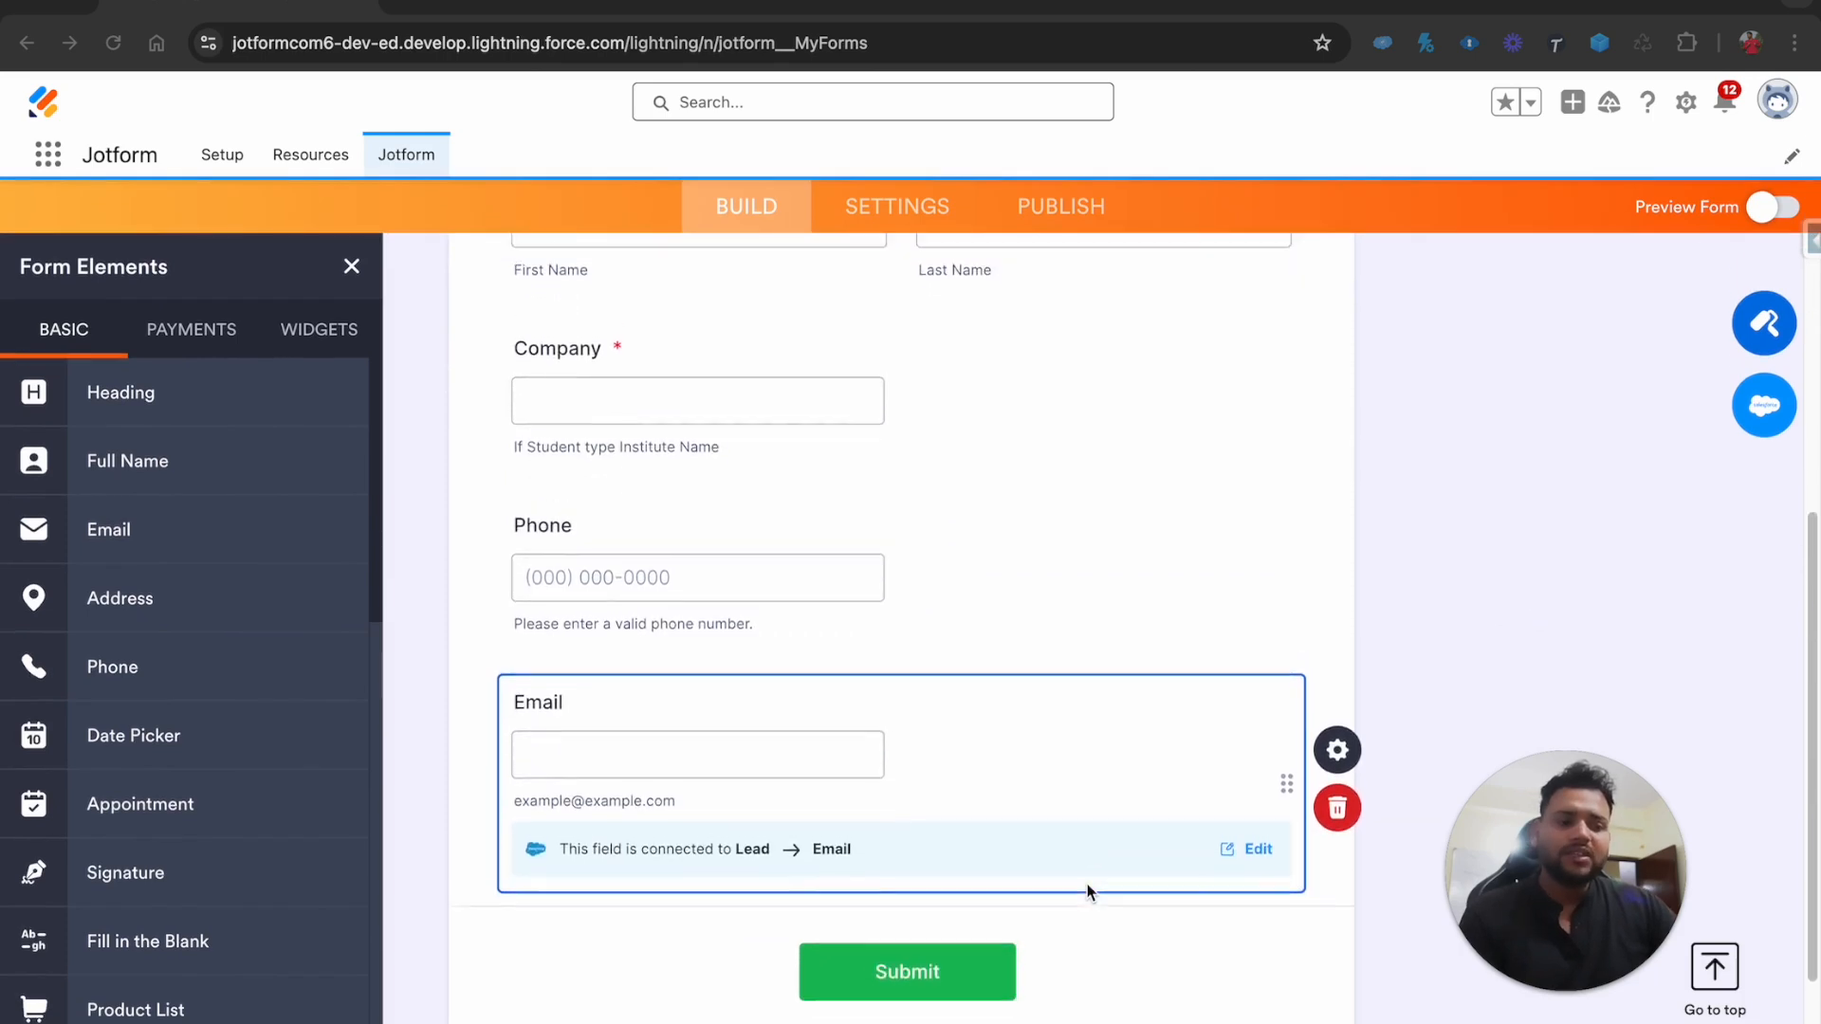
scroll(1087, 884, up, 10)
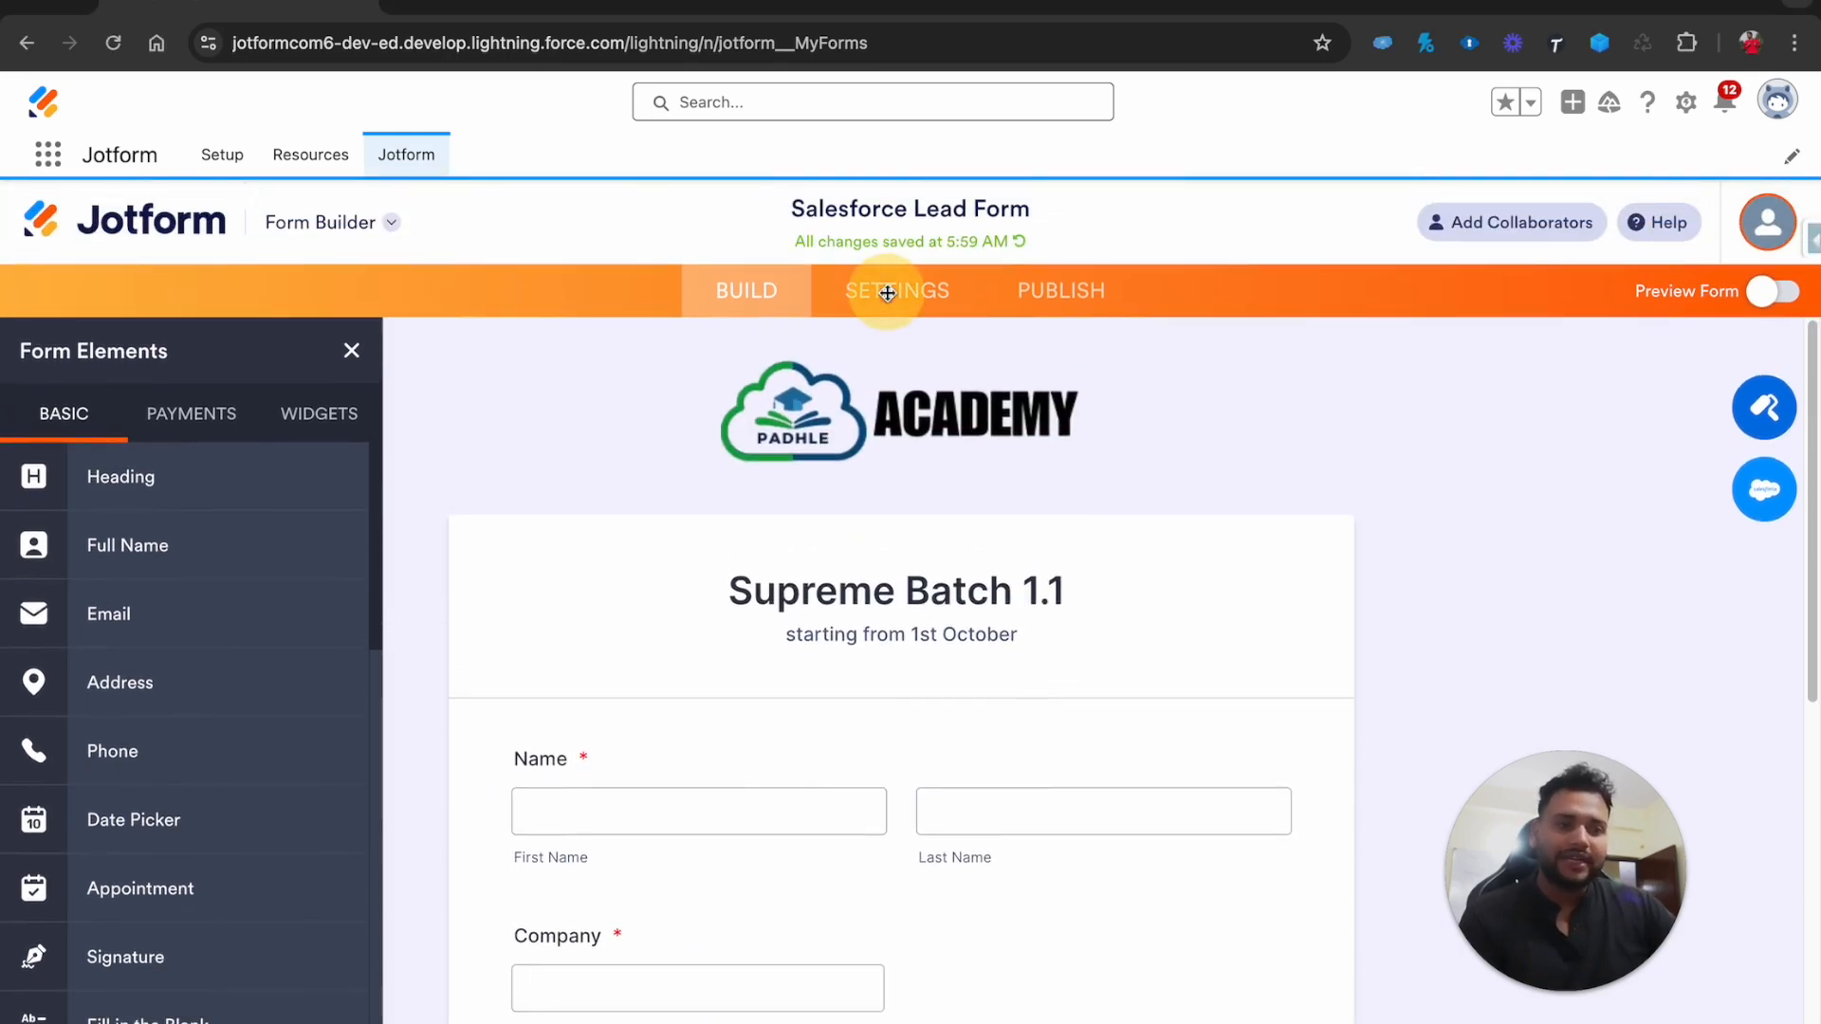
Change the form Title in Form Settings to 'Supreme Batch 1.1'
click(886, 293)
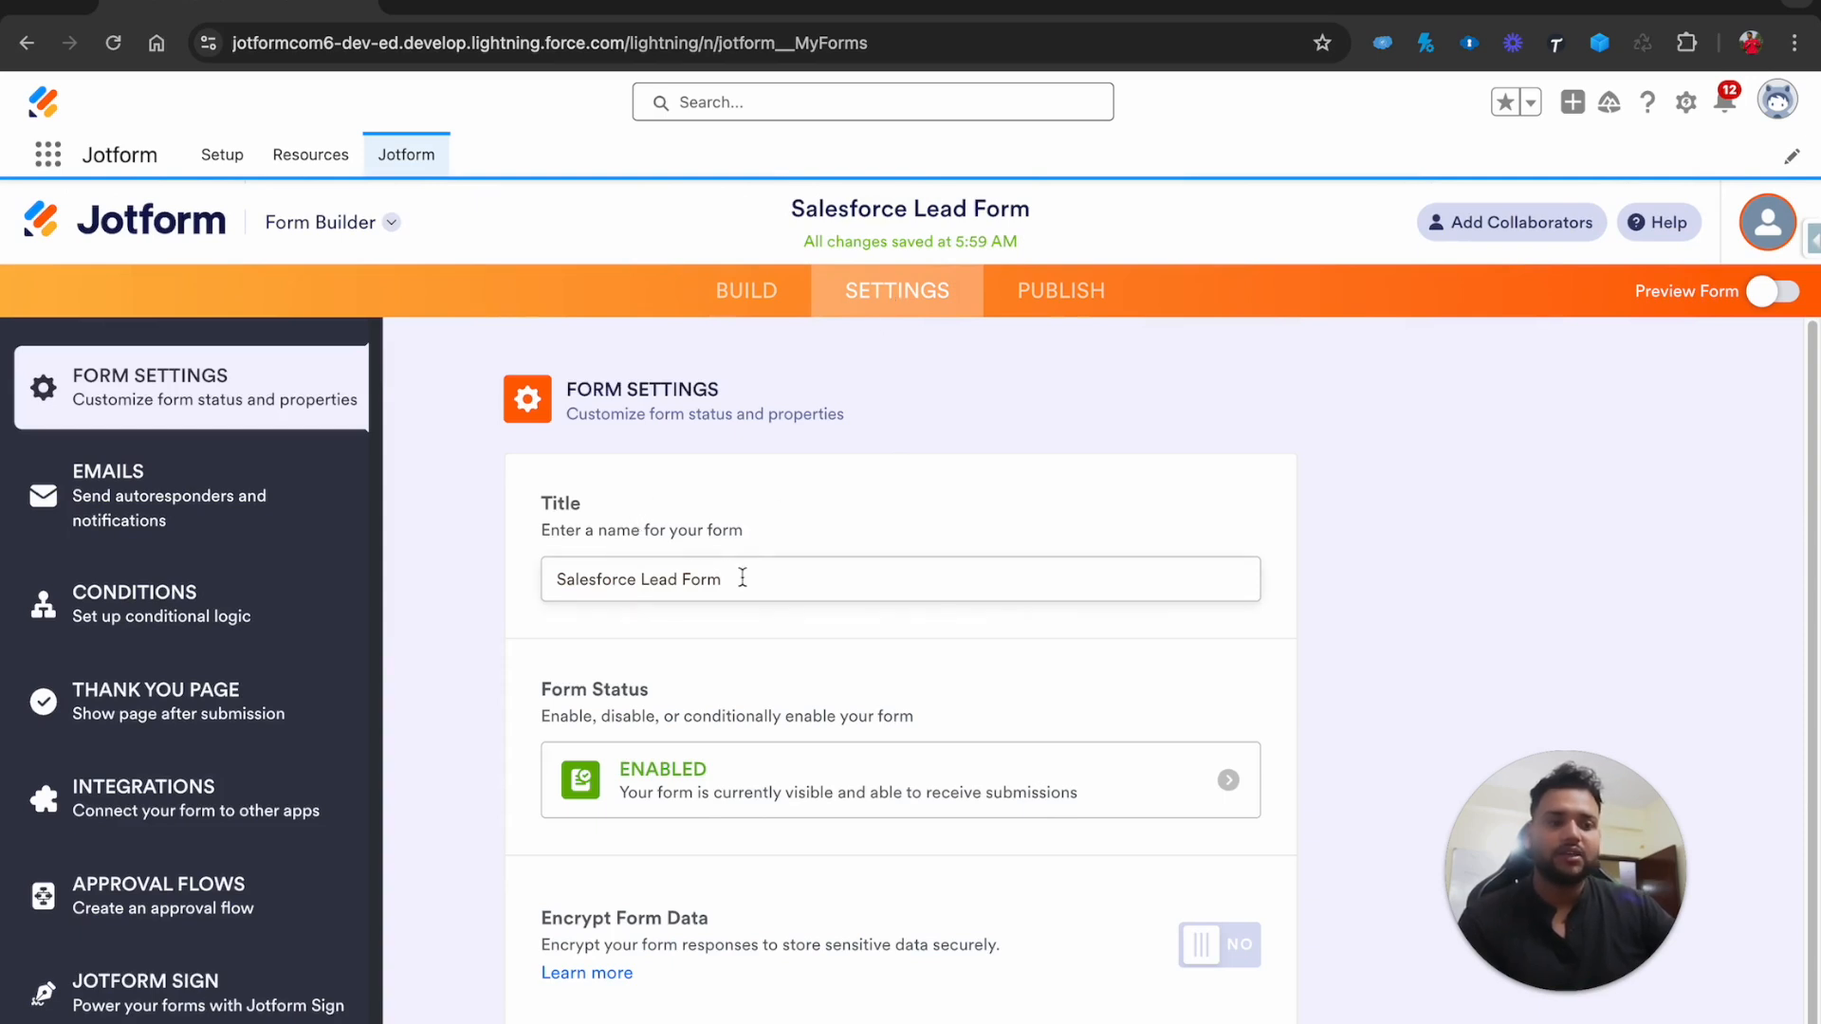
drag(743, 578, 512, 581)
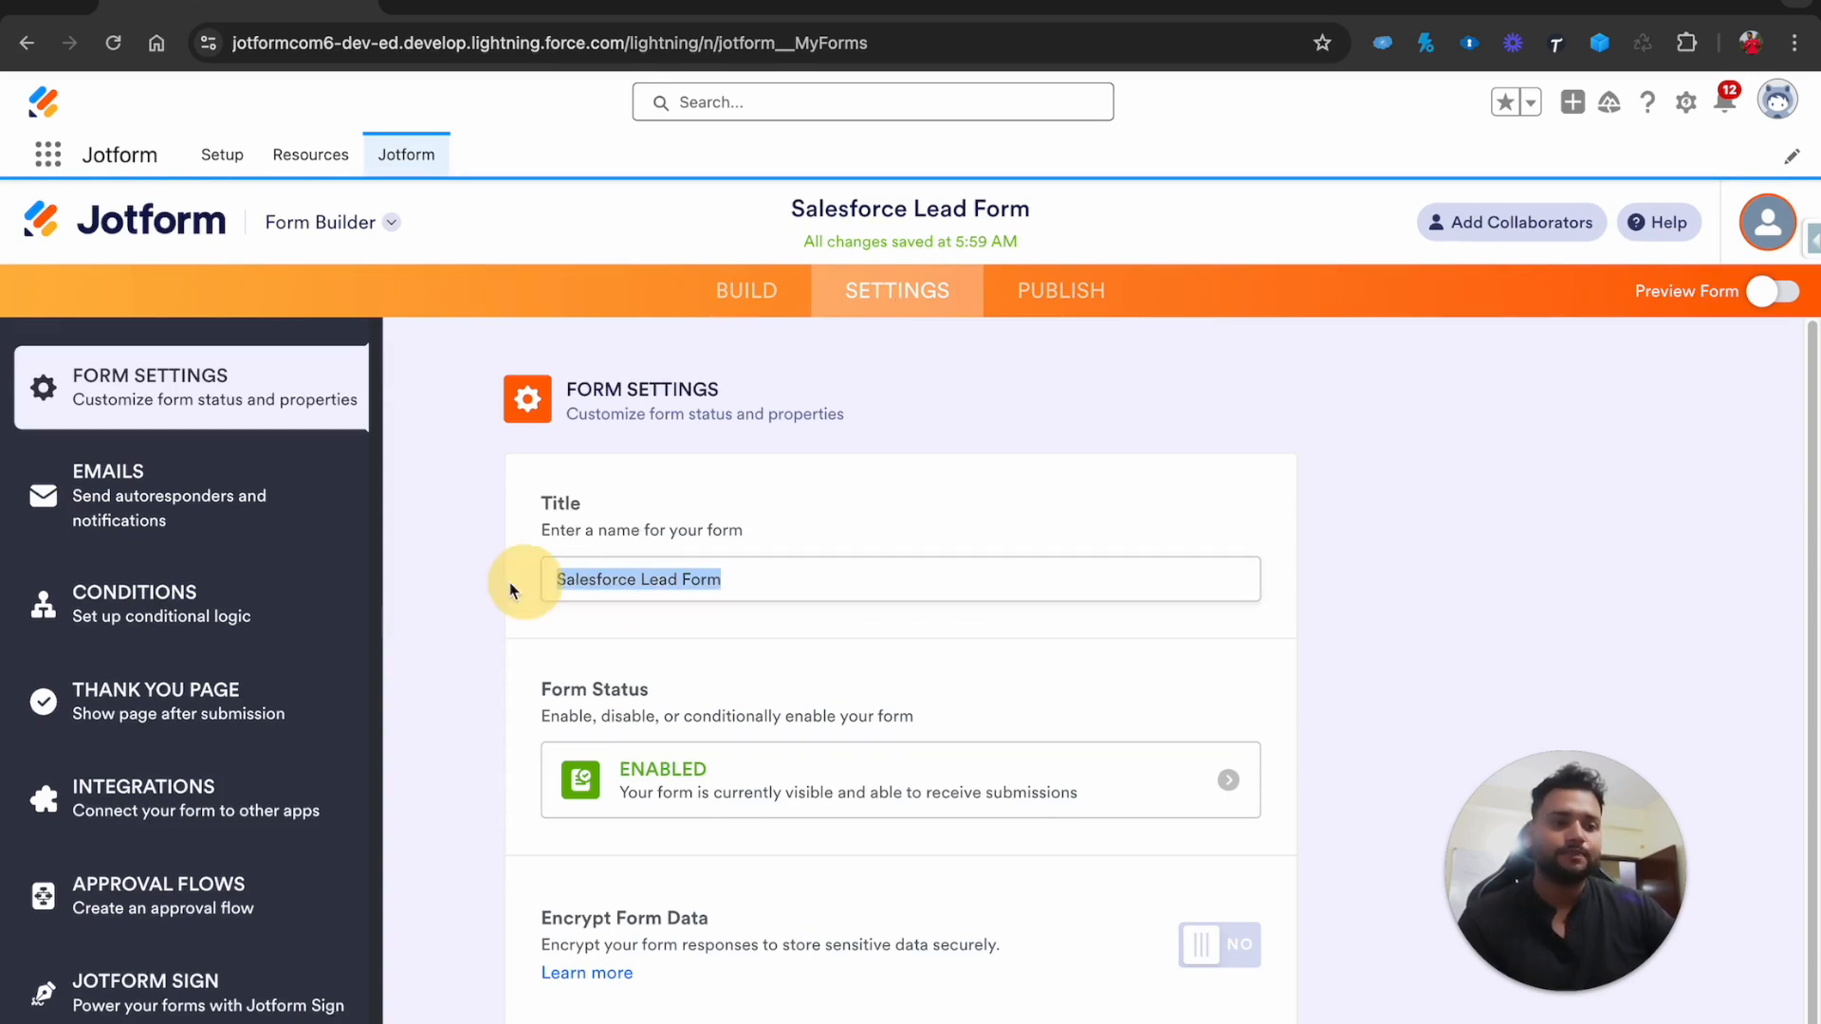
text(Su)
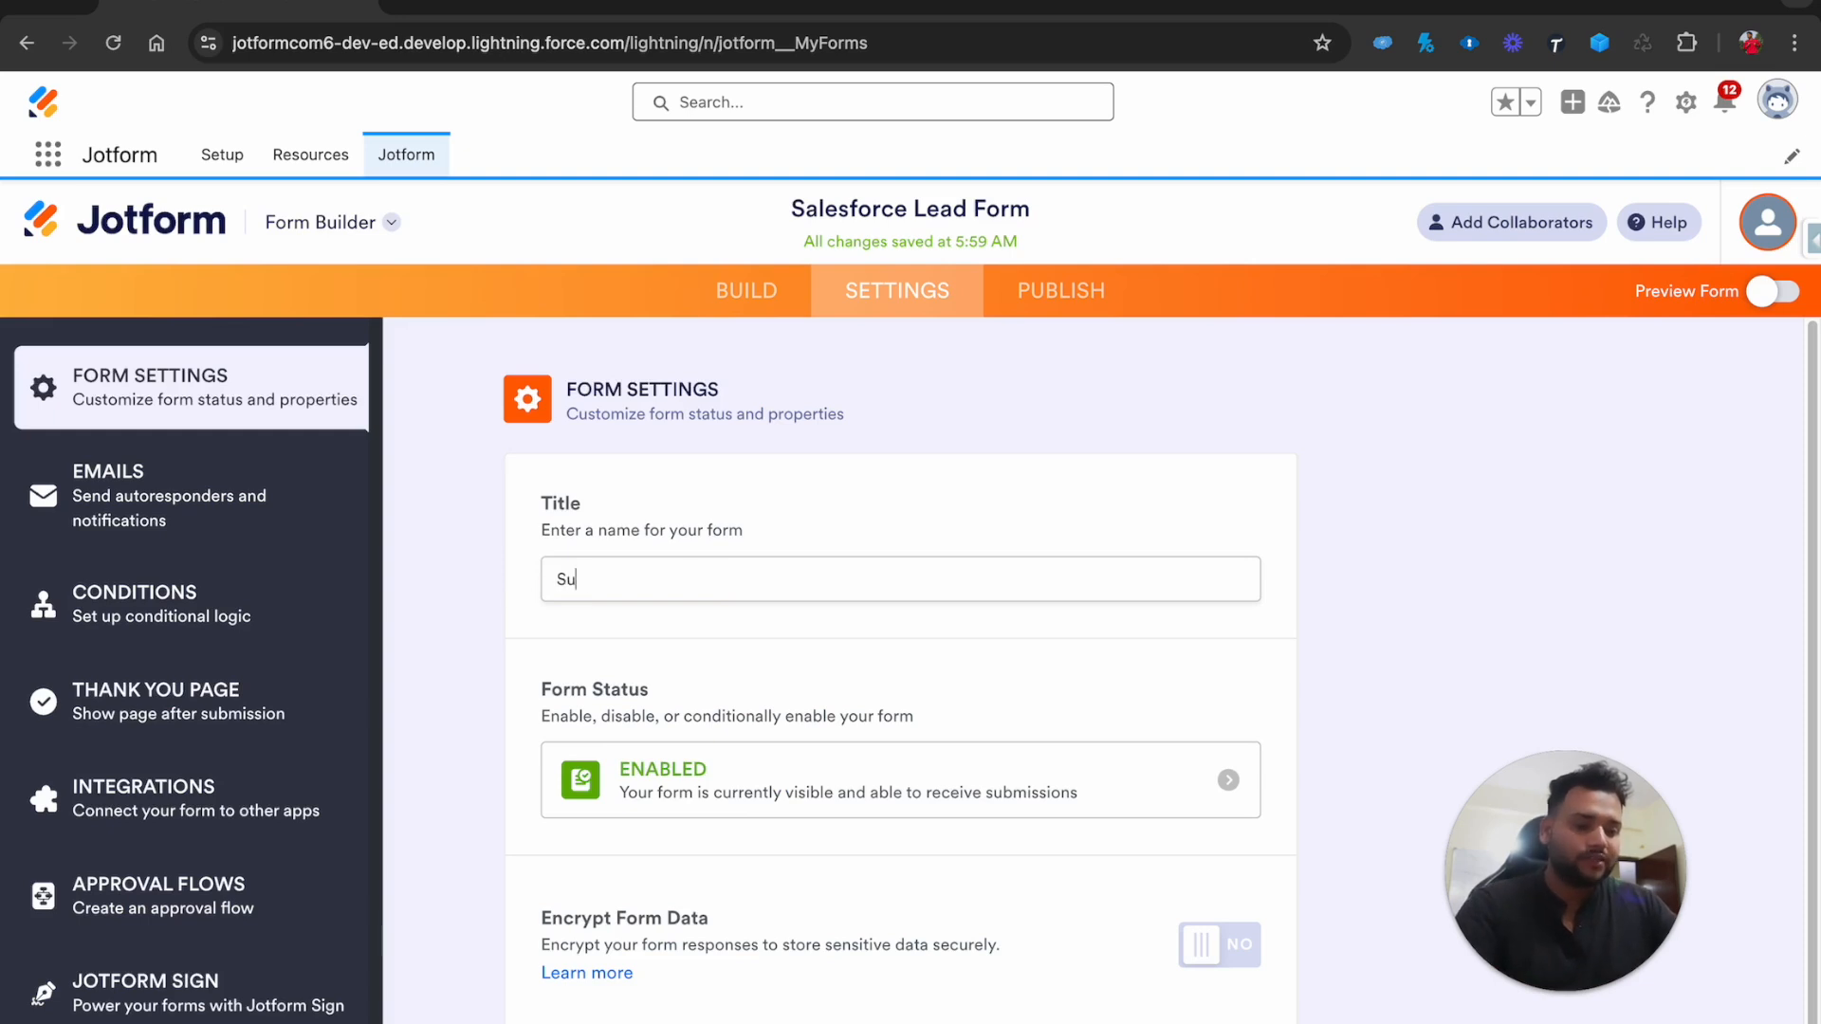
text(preme Btch)
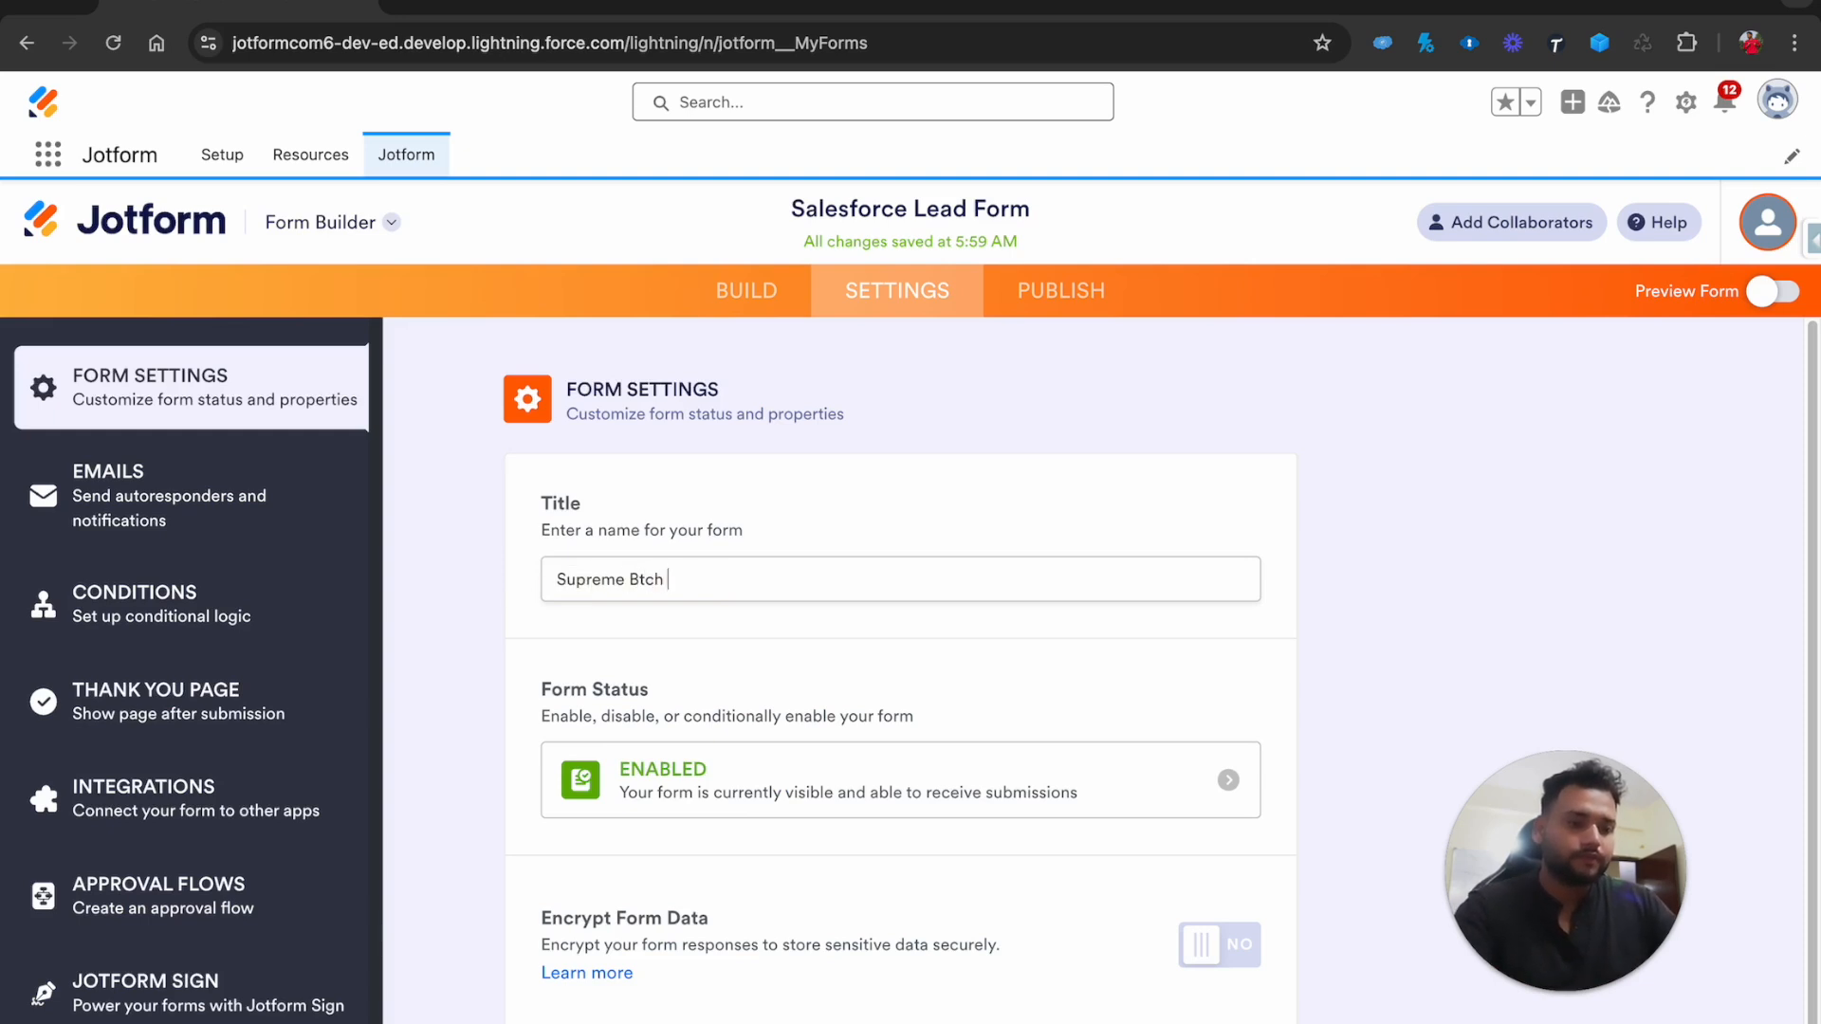
key(BackSpace)
key(BackSpace)
text(atc)
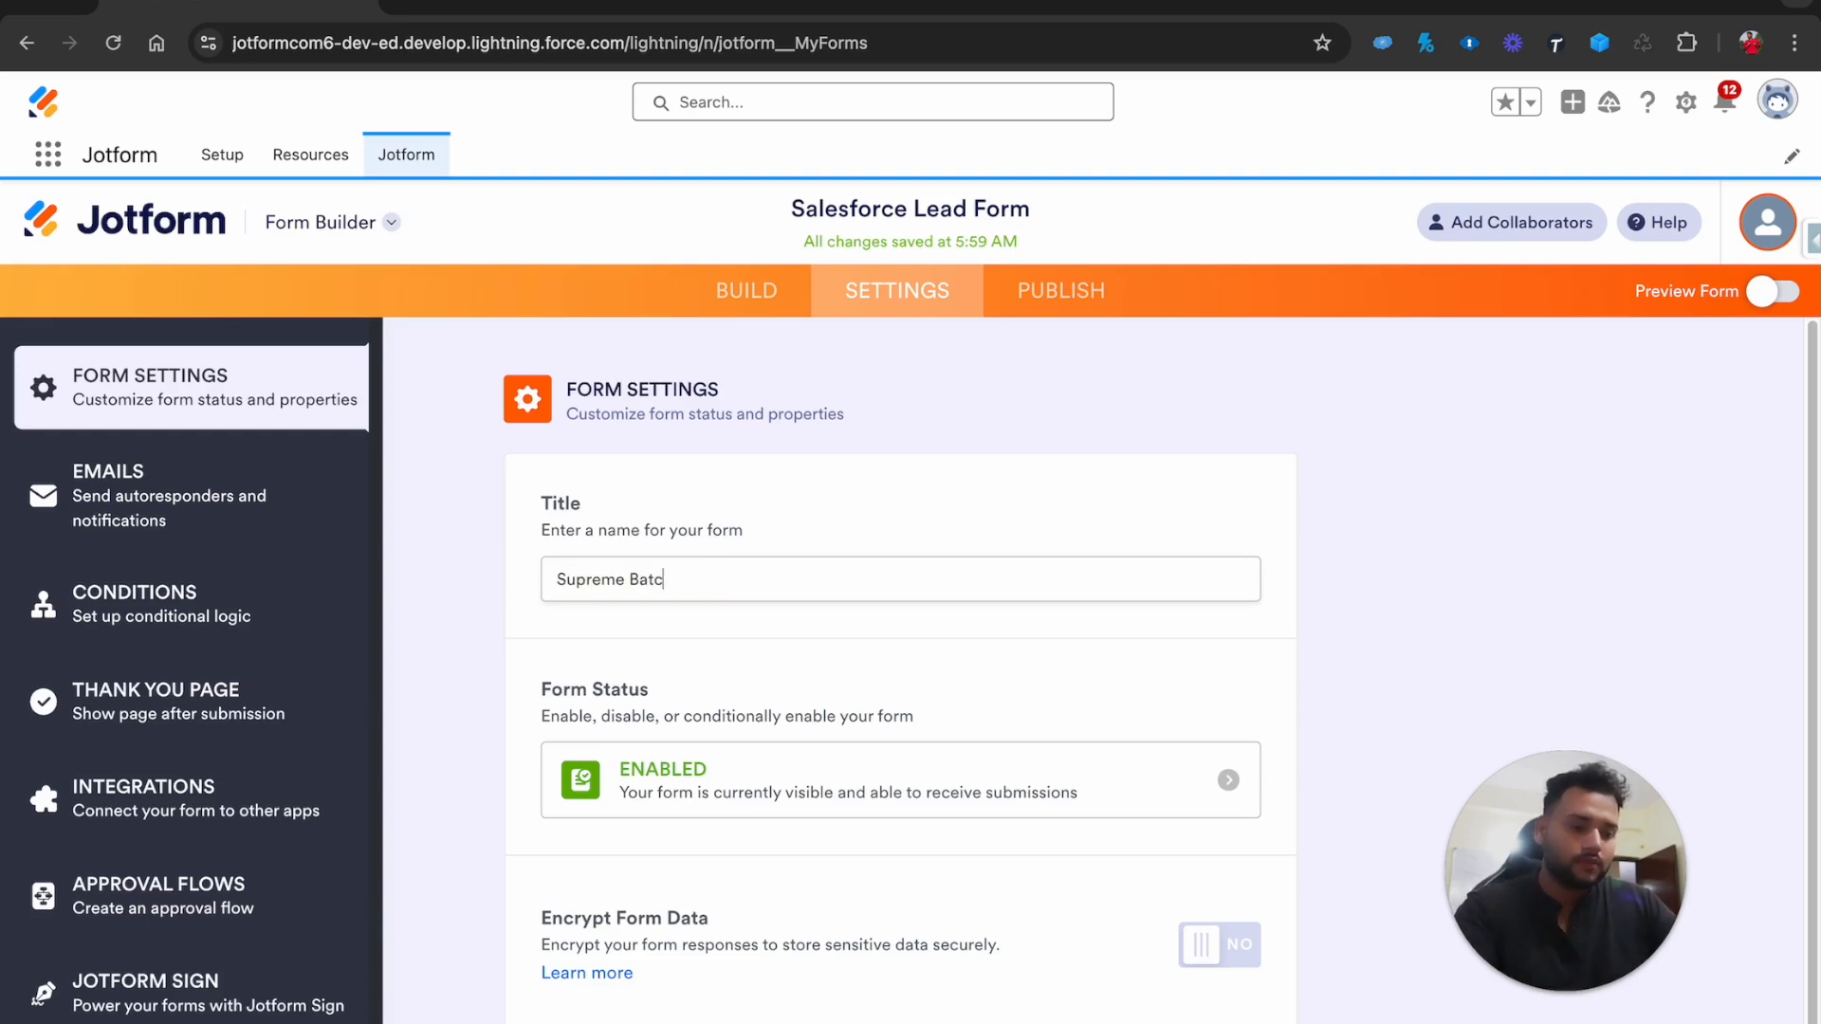
text(h 1.1)
click(499, 581)
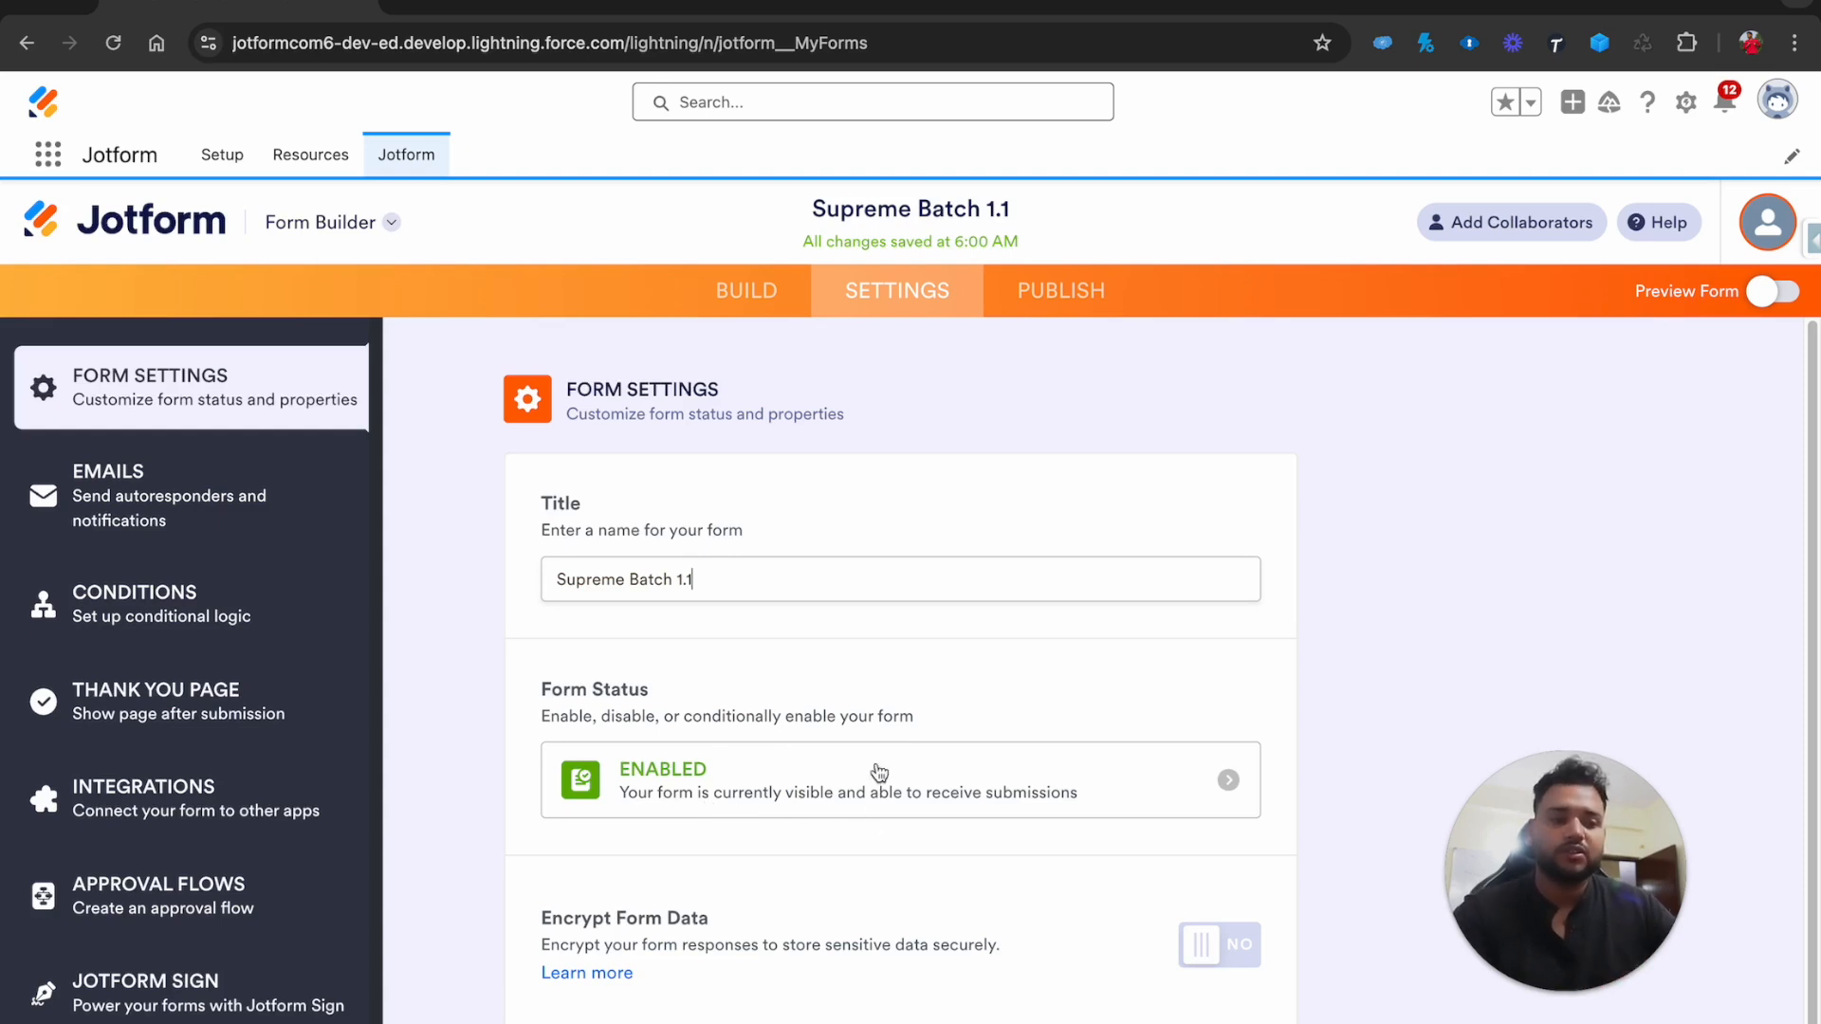
click(1225, 780)
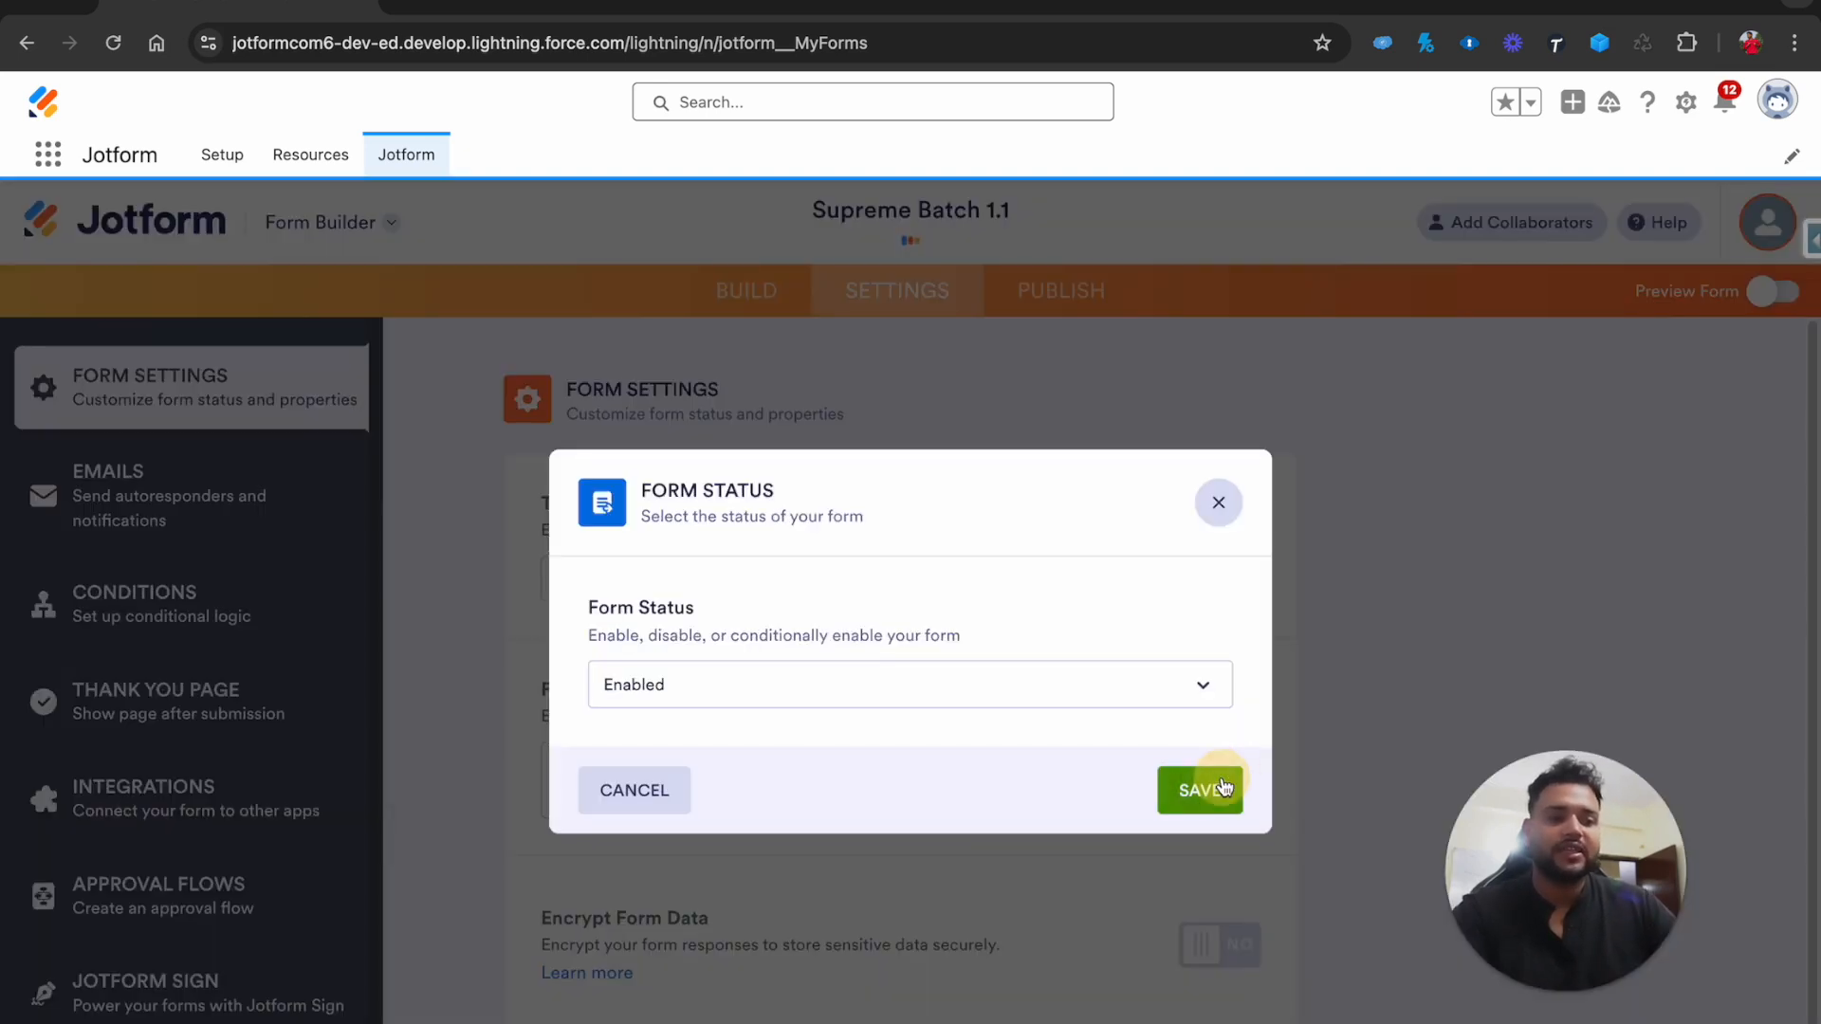
Close the Form Status dialog, leaving the form Enabled
click(937, 695)
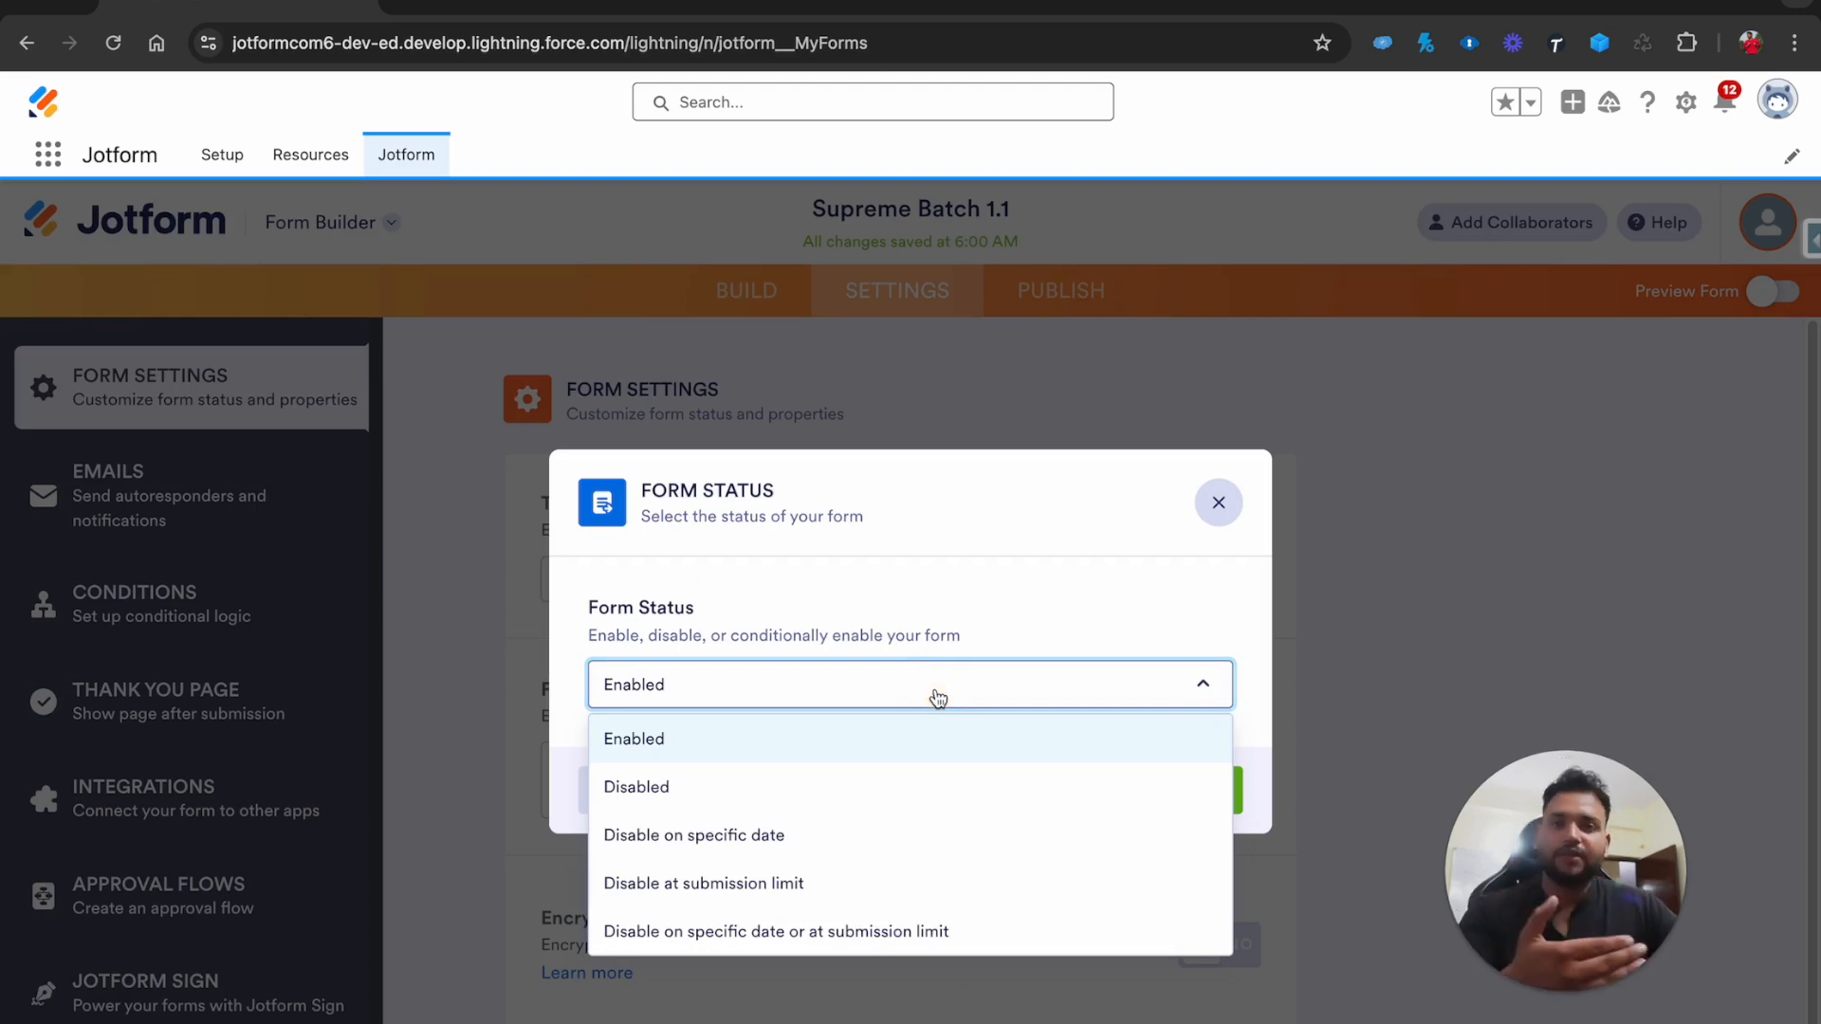
click(1003, 613)
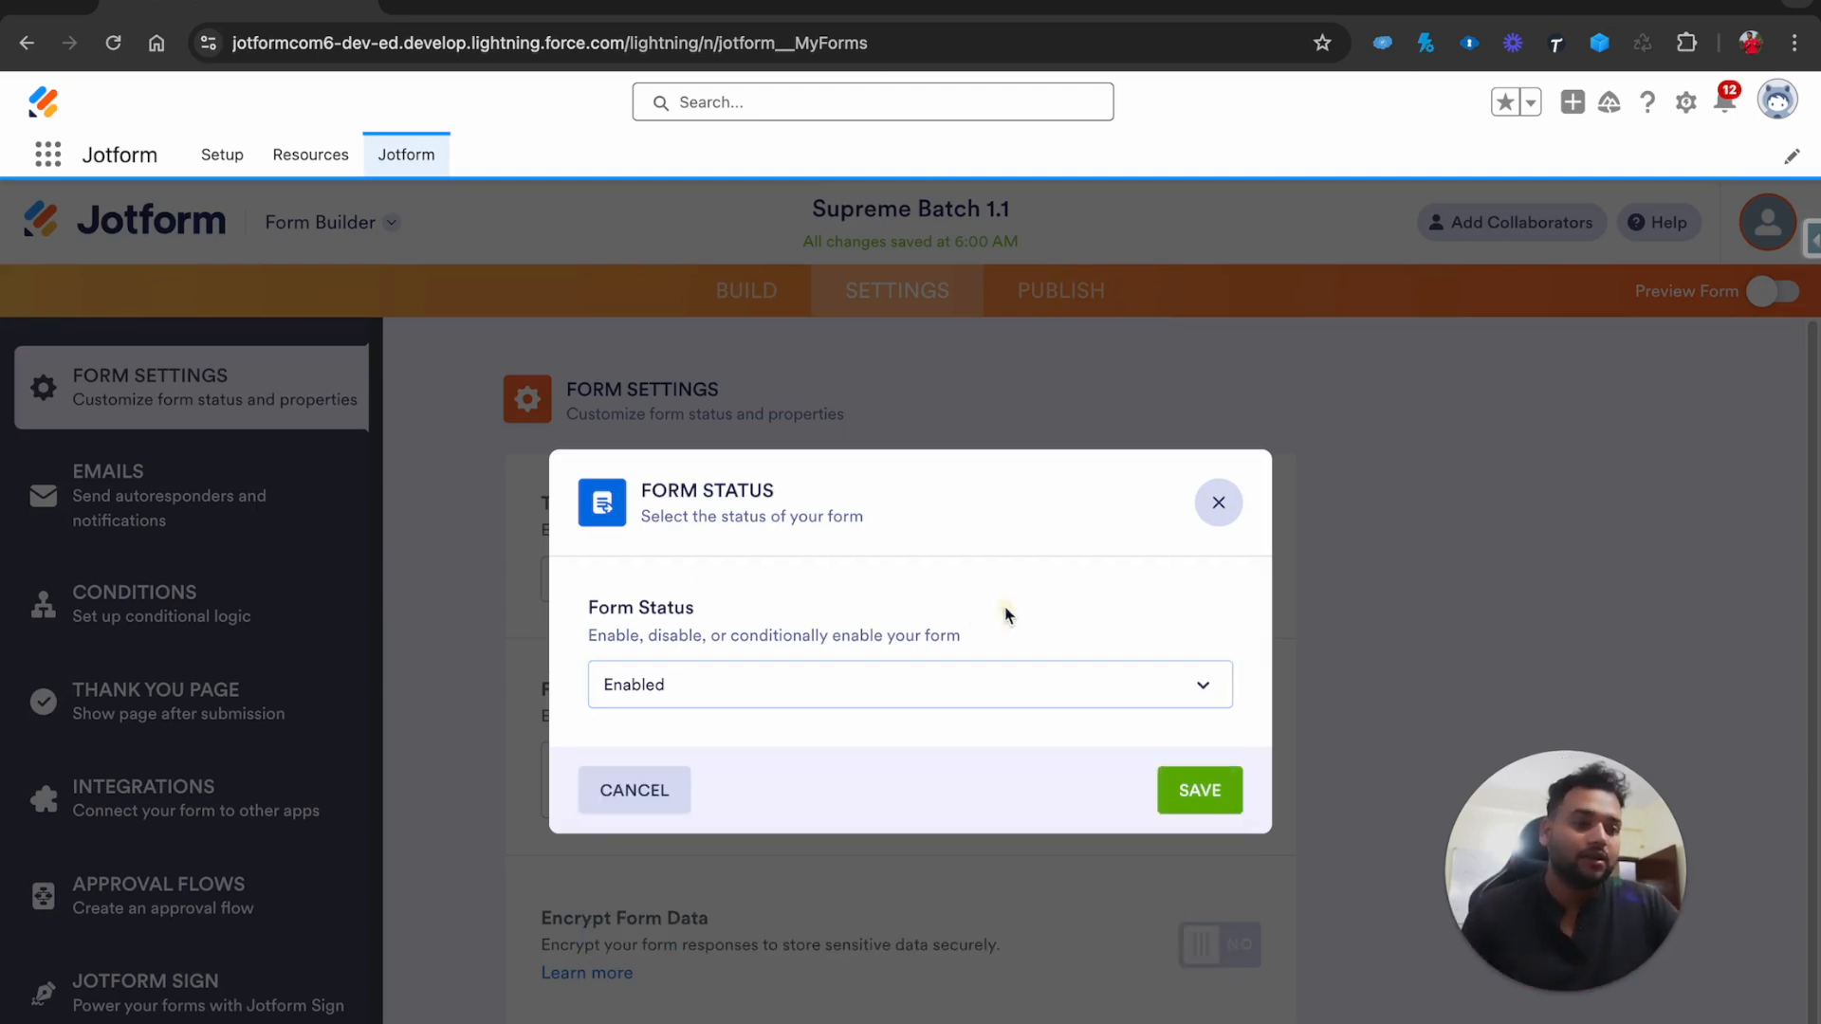
click(1218, 502)
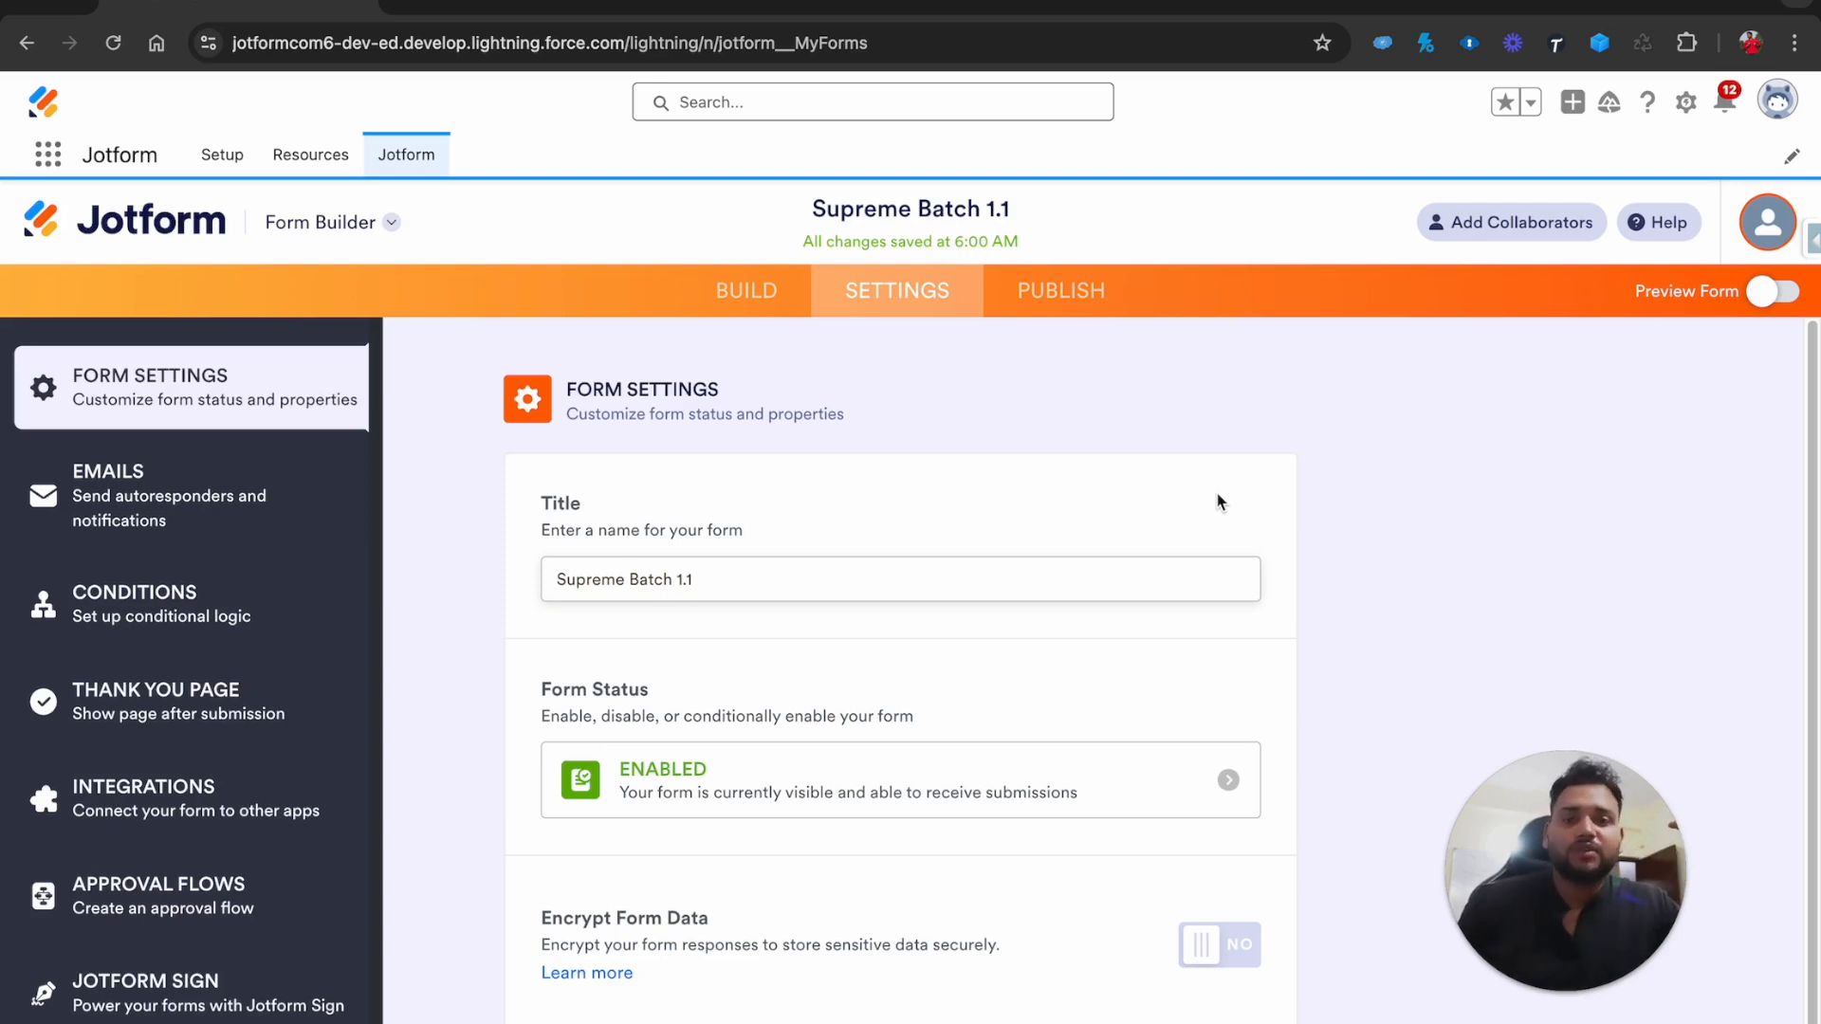
Review the additional form settings via SHOW MORE OPTIONS, then go to PUBLISH
scroll(1029, 817, down, 1)
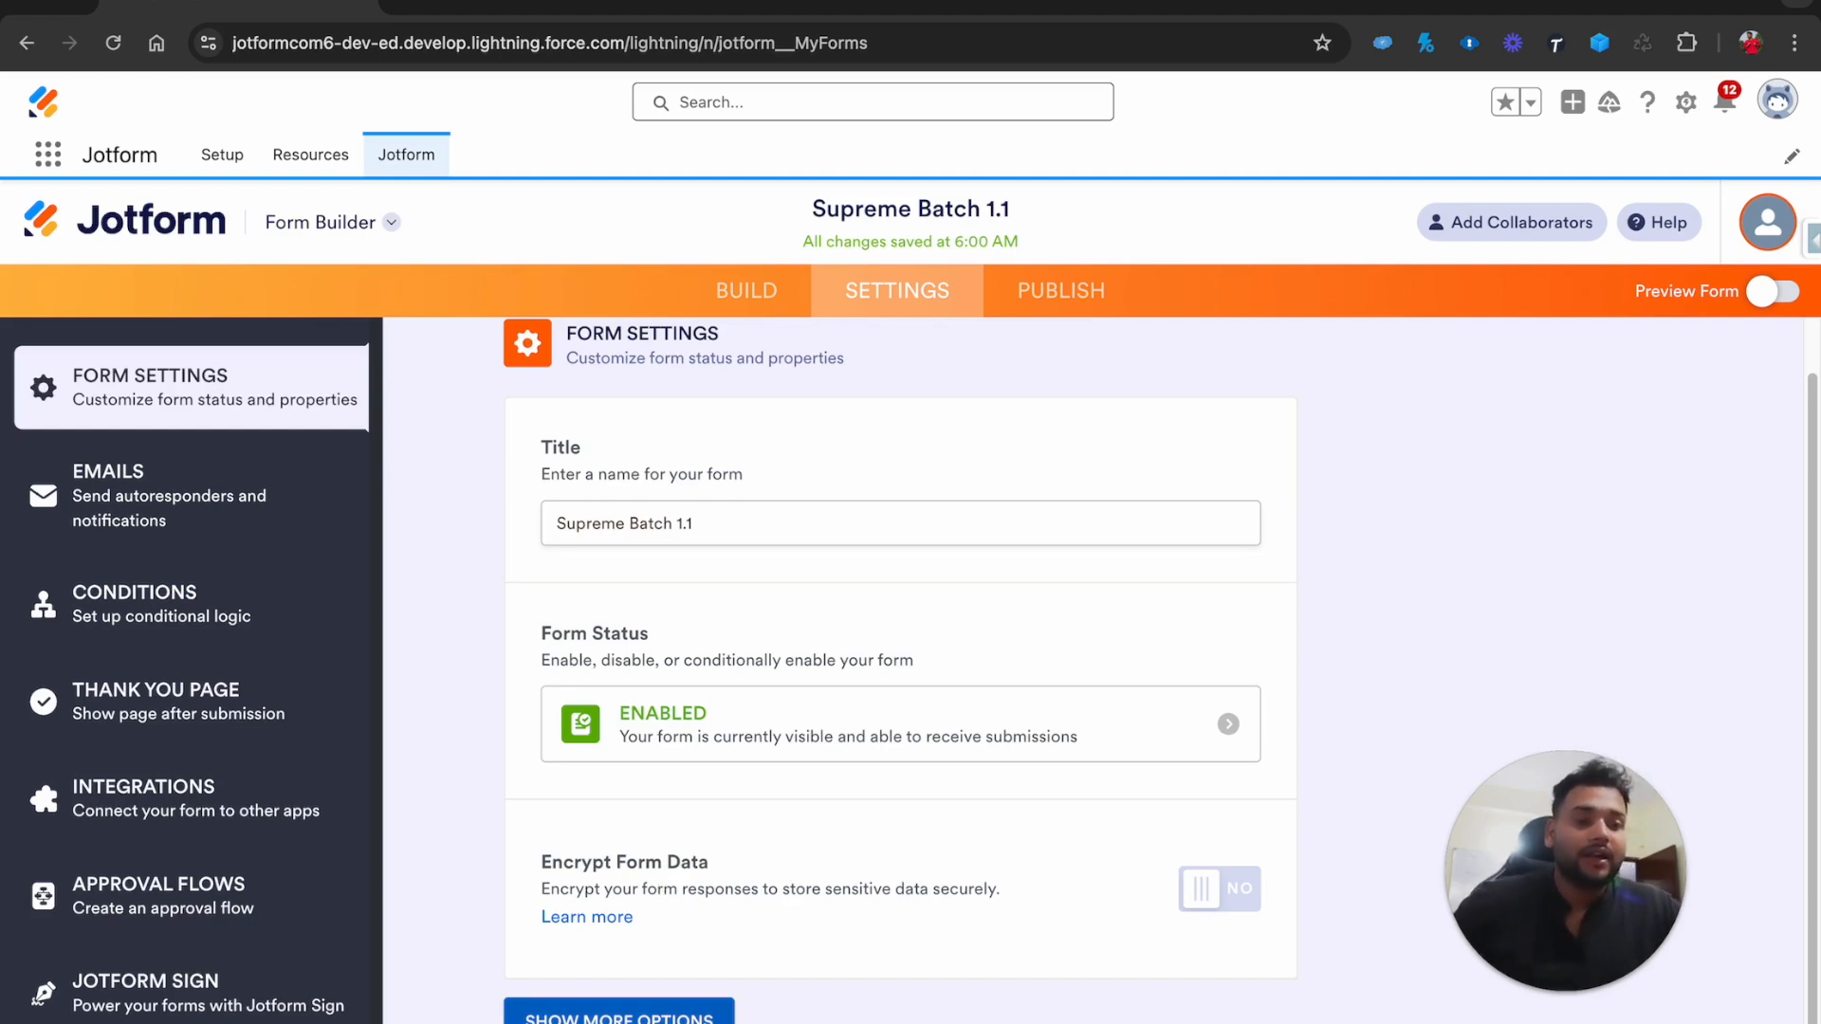
click(619, 1019)
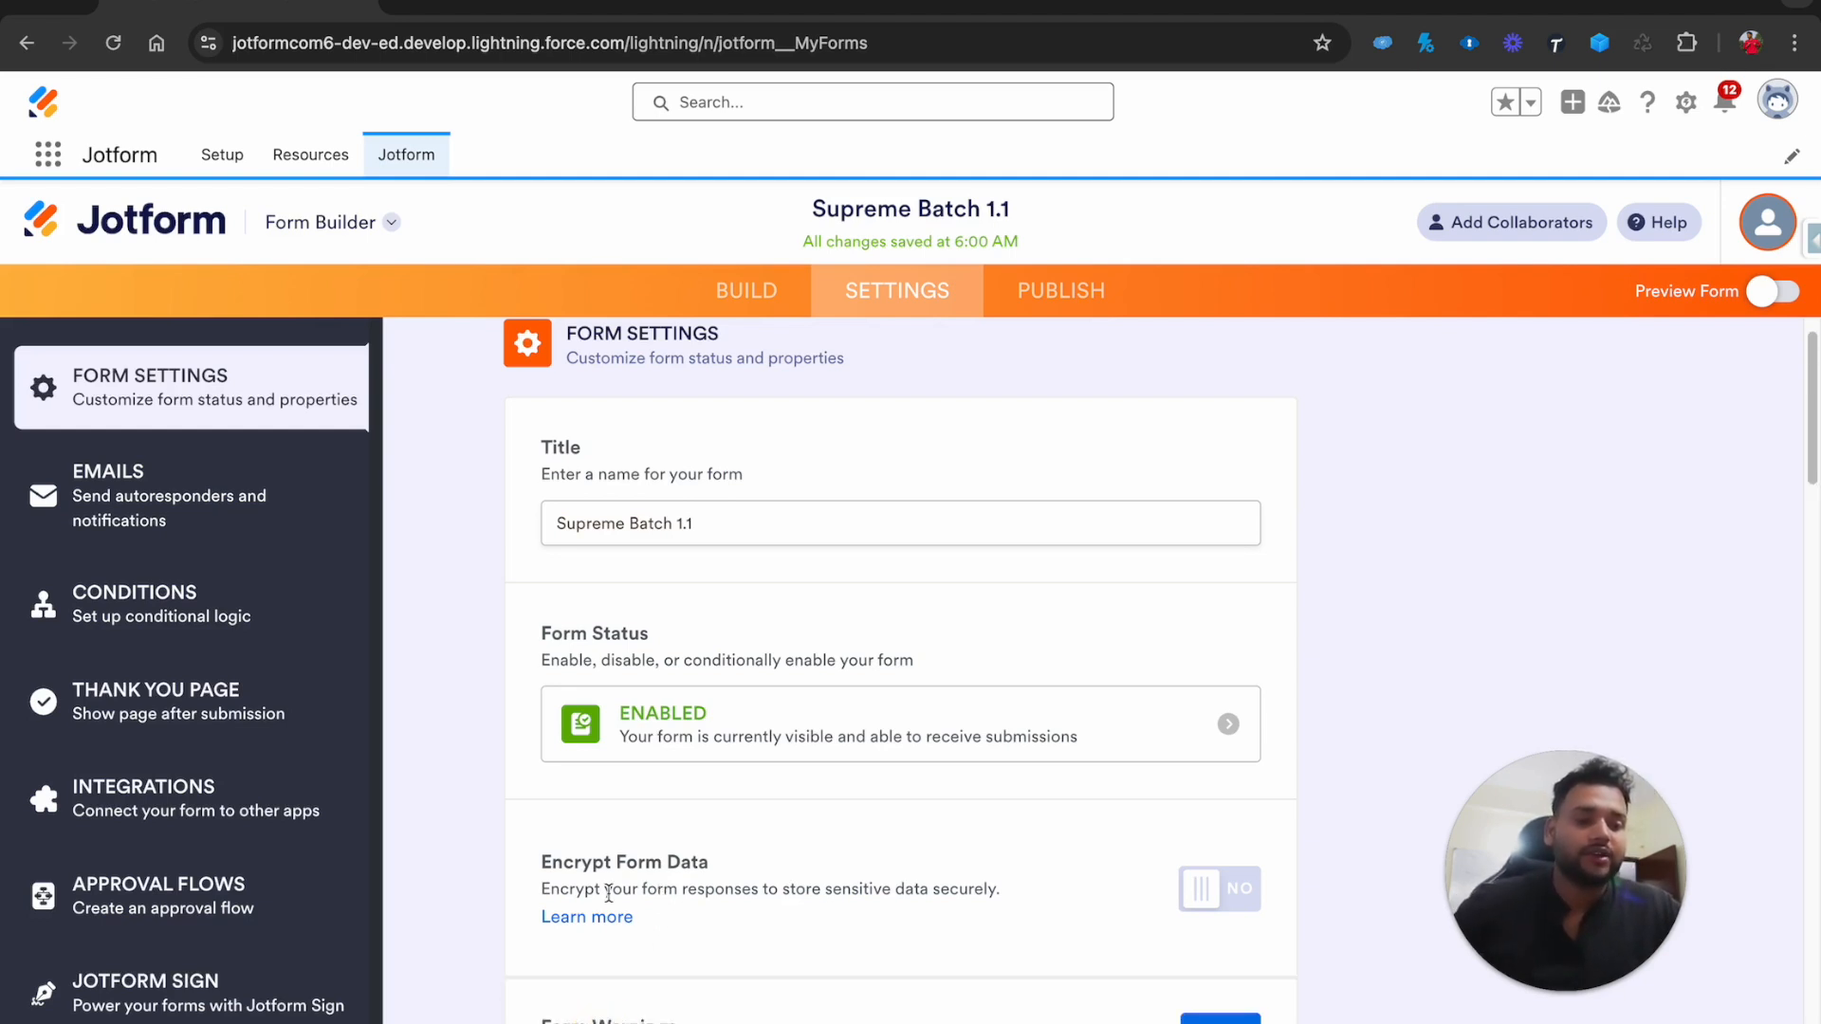
scroll(607, 949, down, 3)
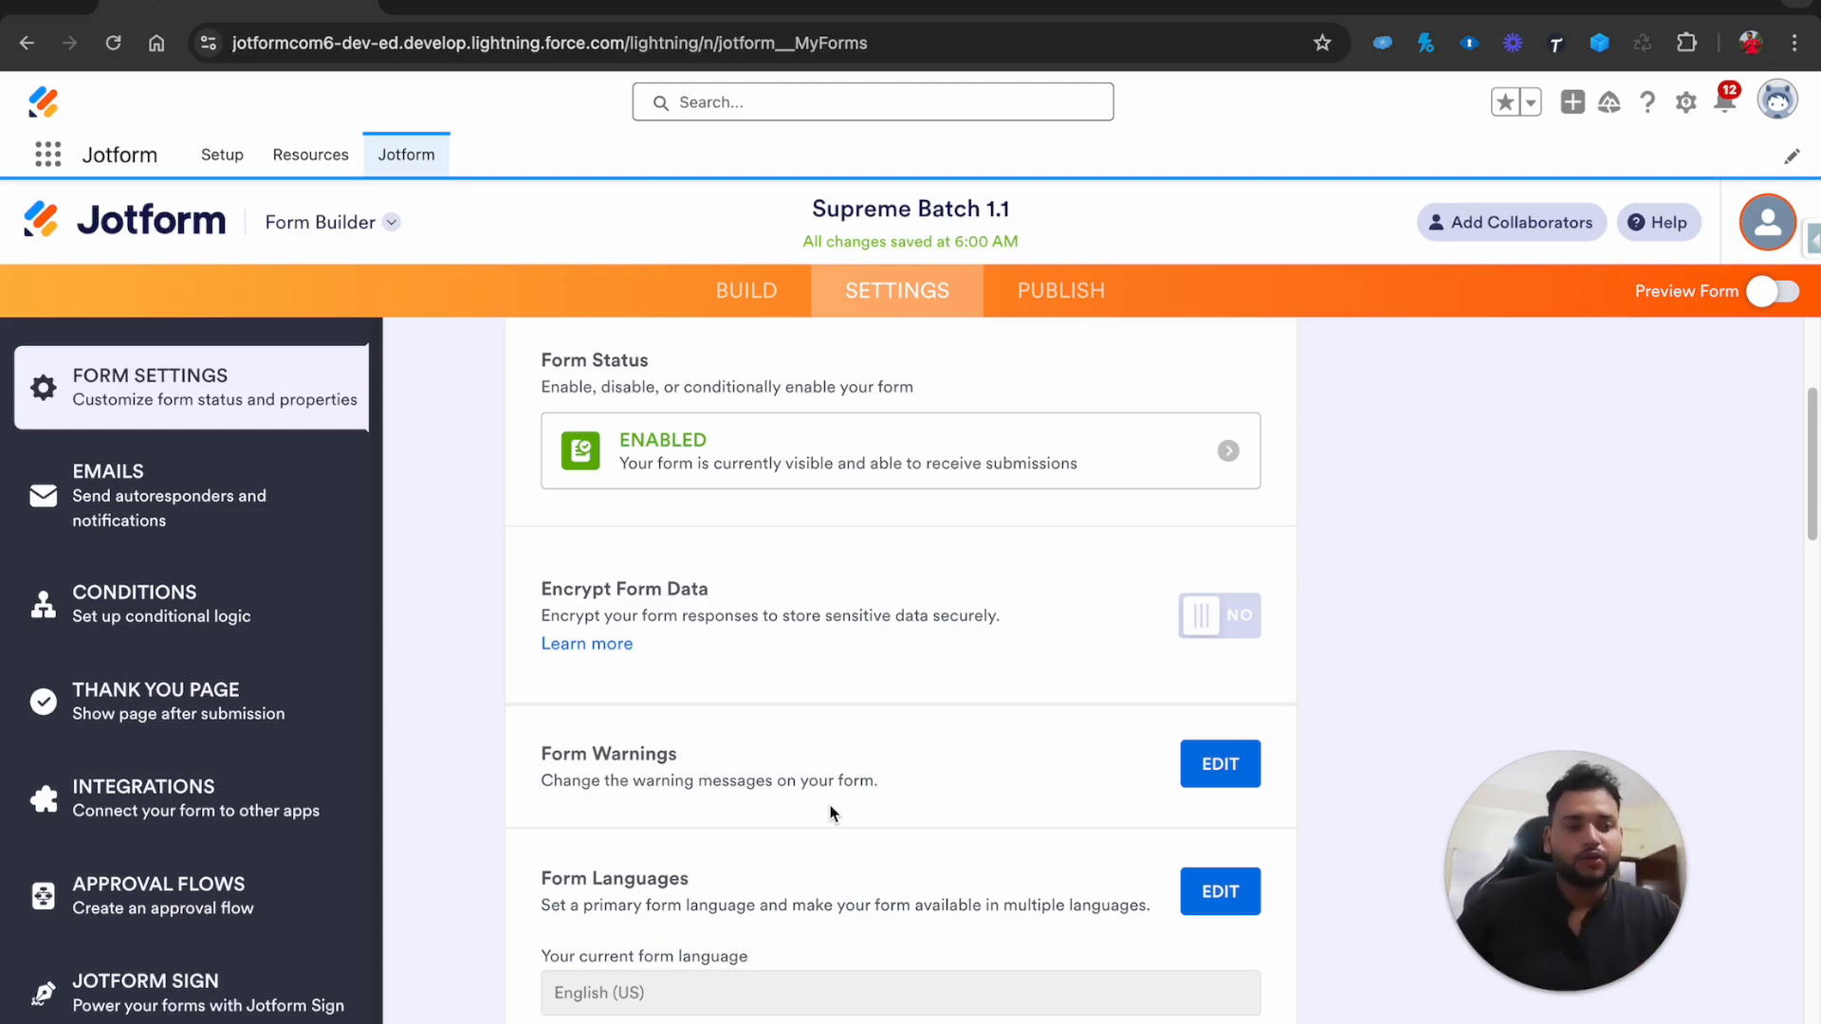
scroll(831, 813, down, 7)
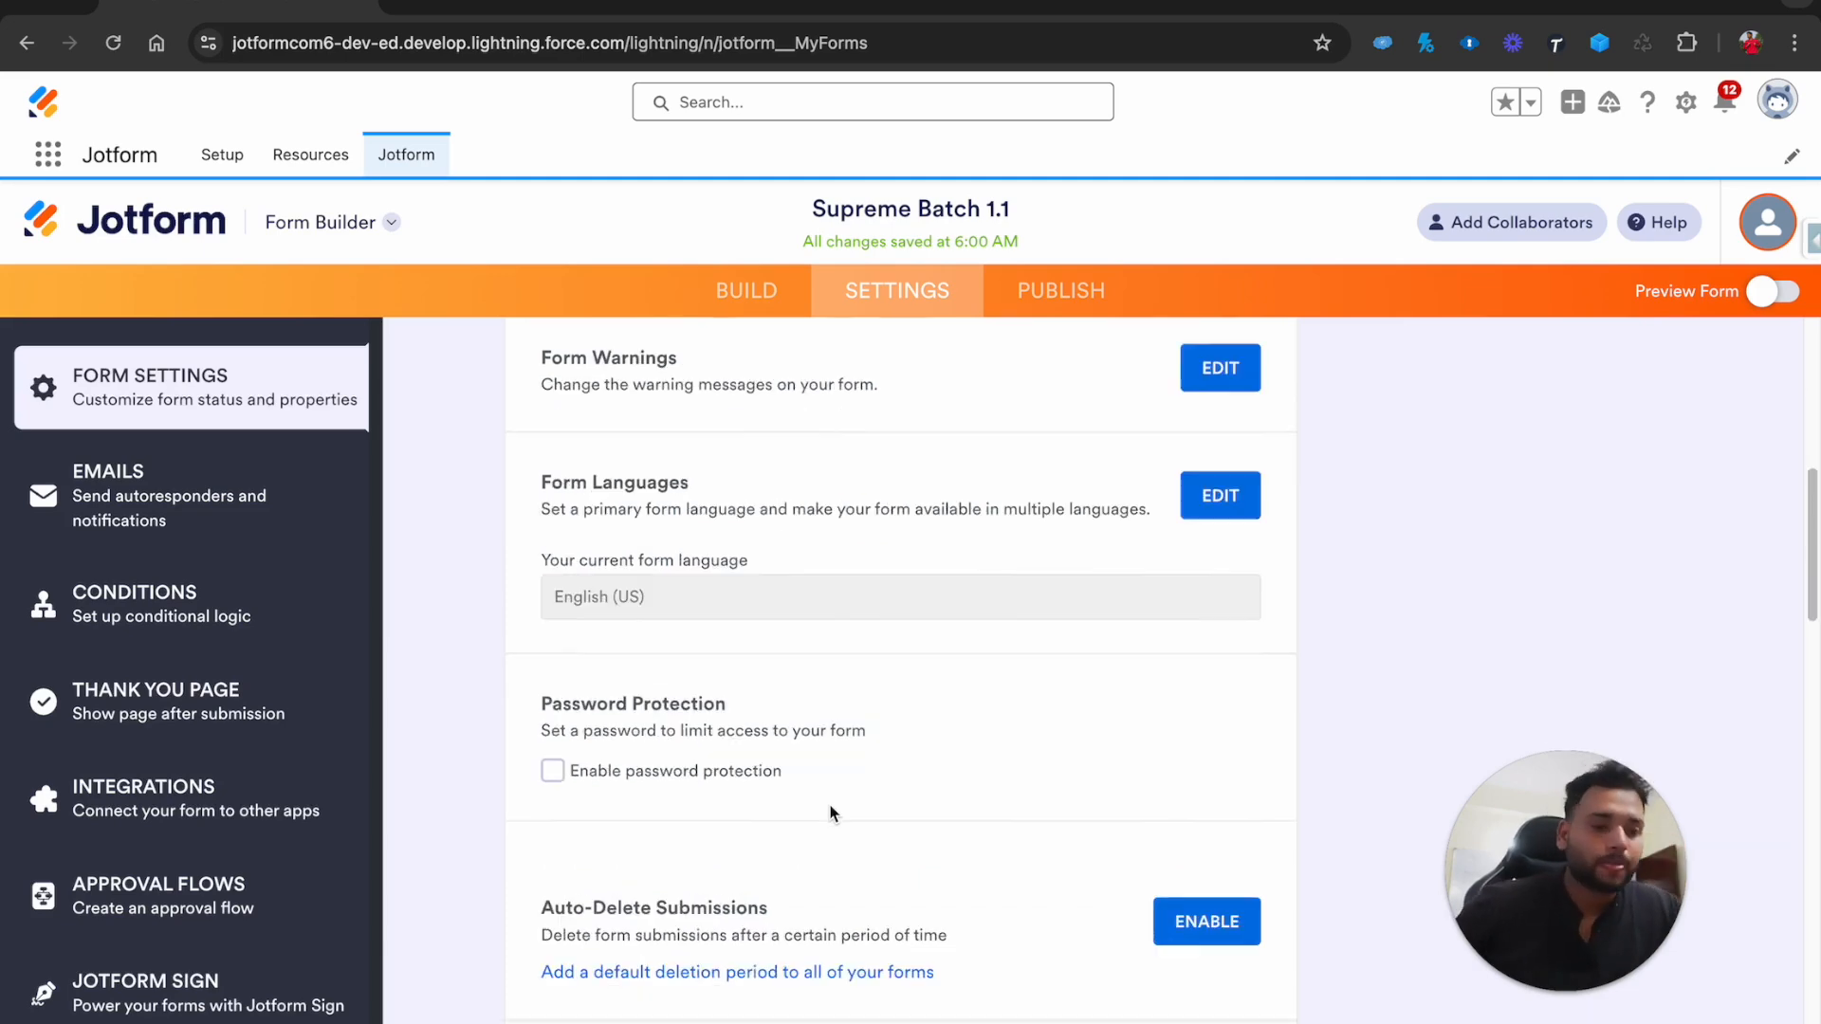
scroll(831, 812, down, 10)
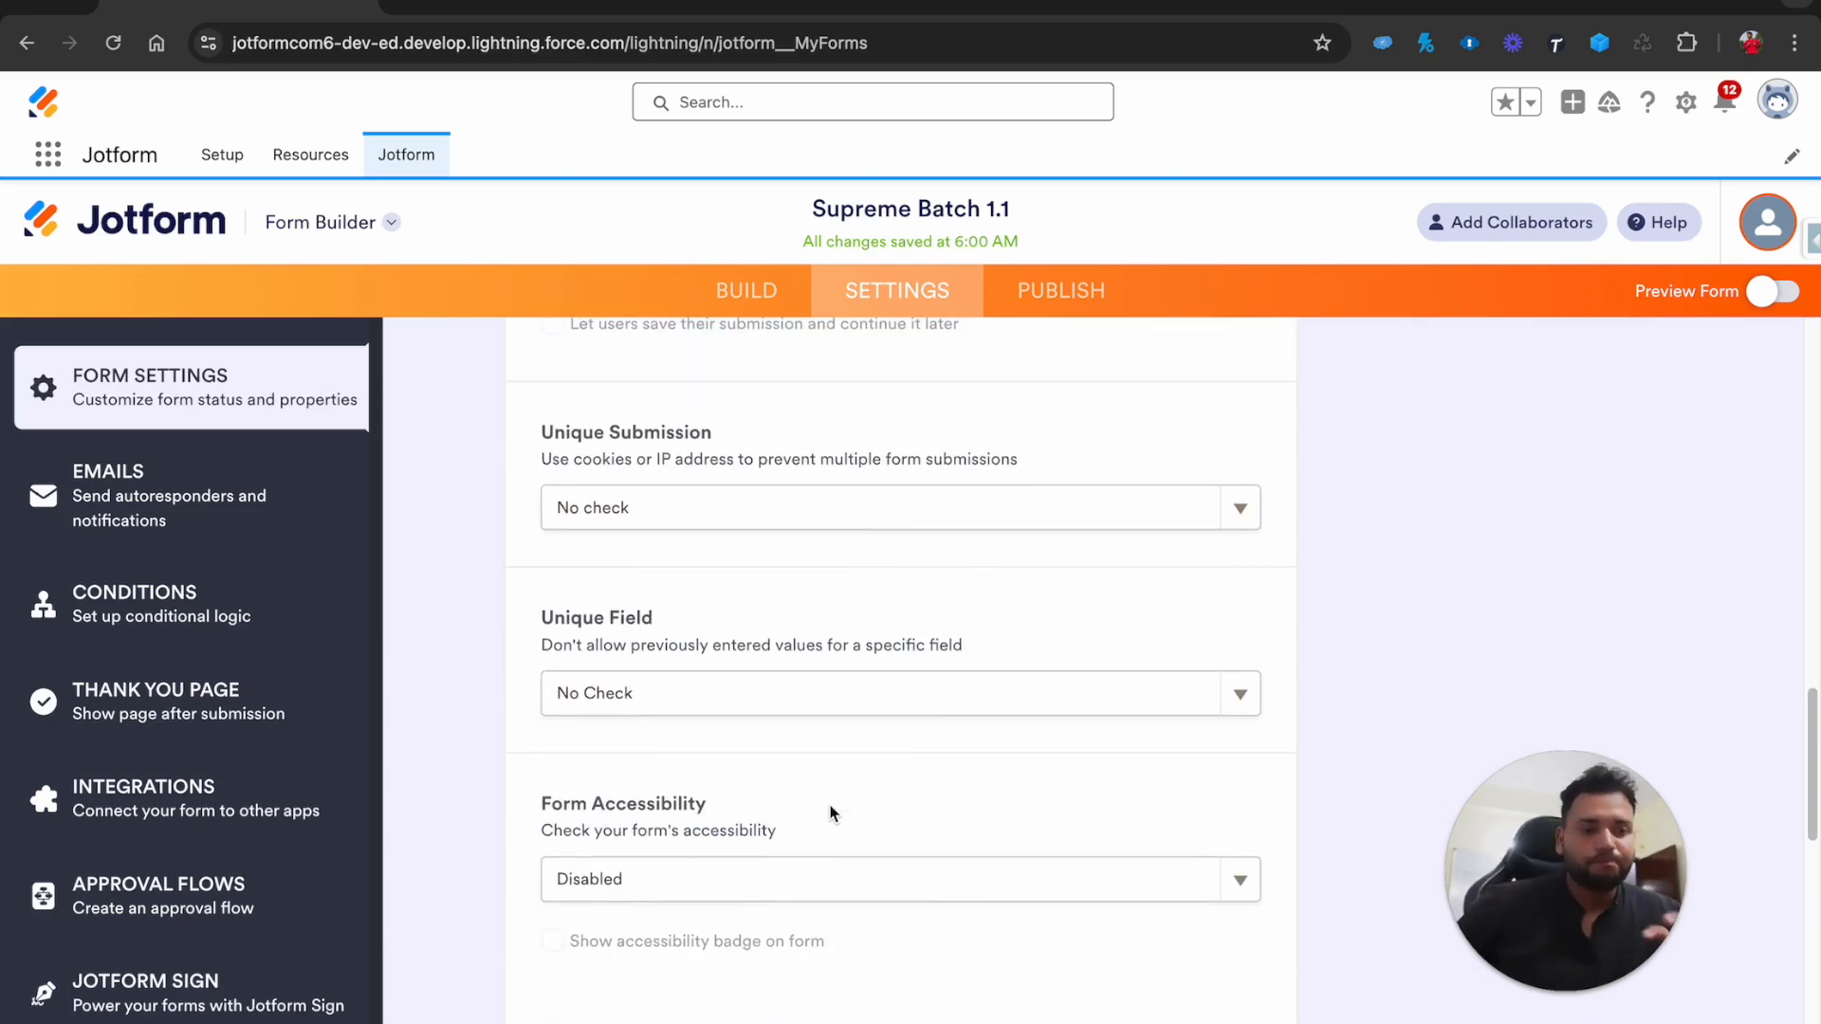
scroll(831, 812, up, 2)
scroll(831, 813, up, 15)
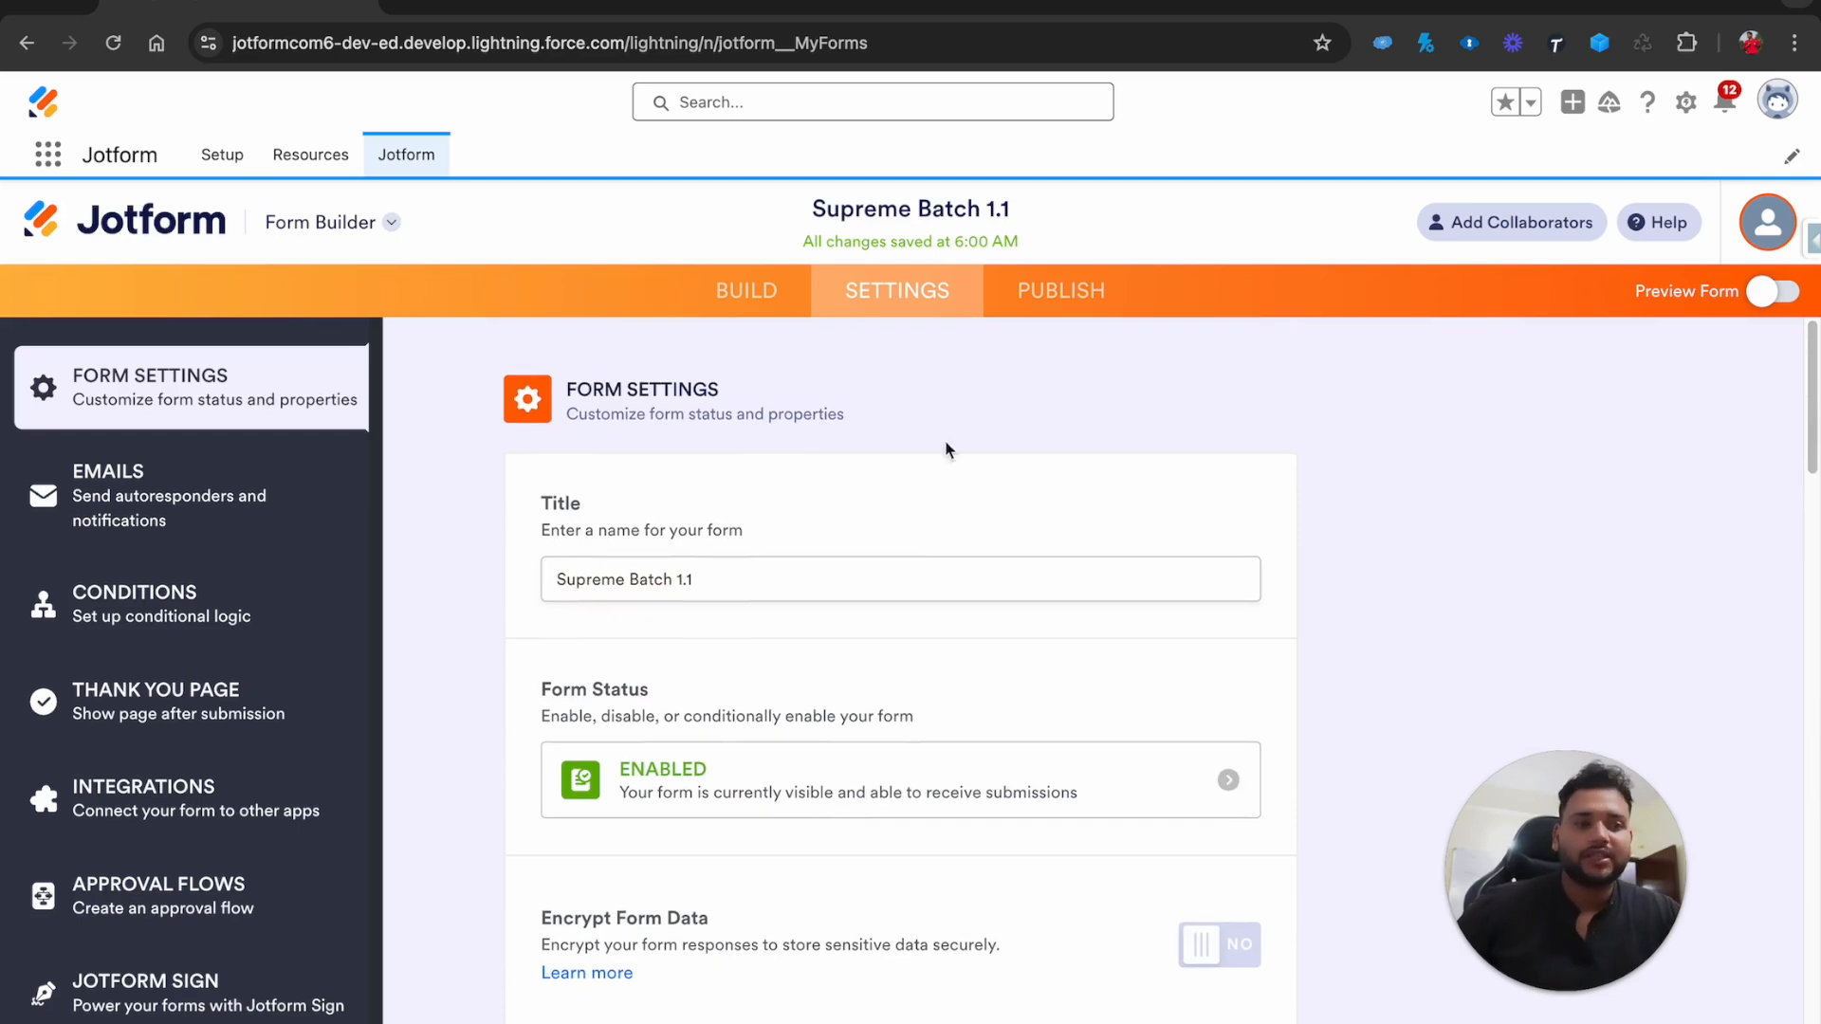
click(1078, 316)
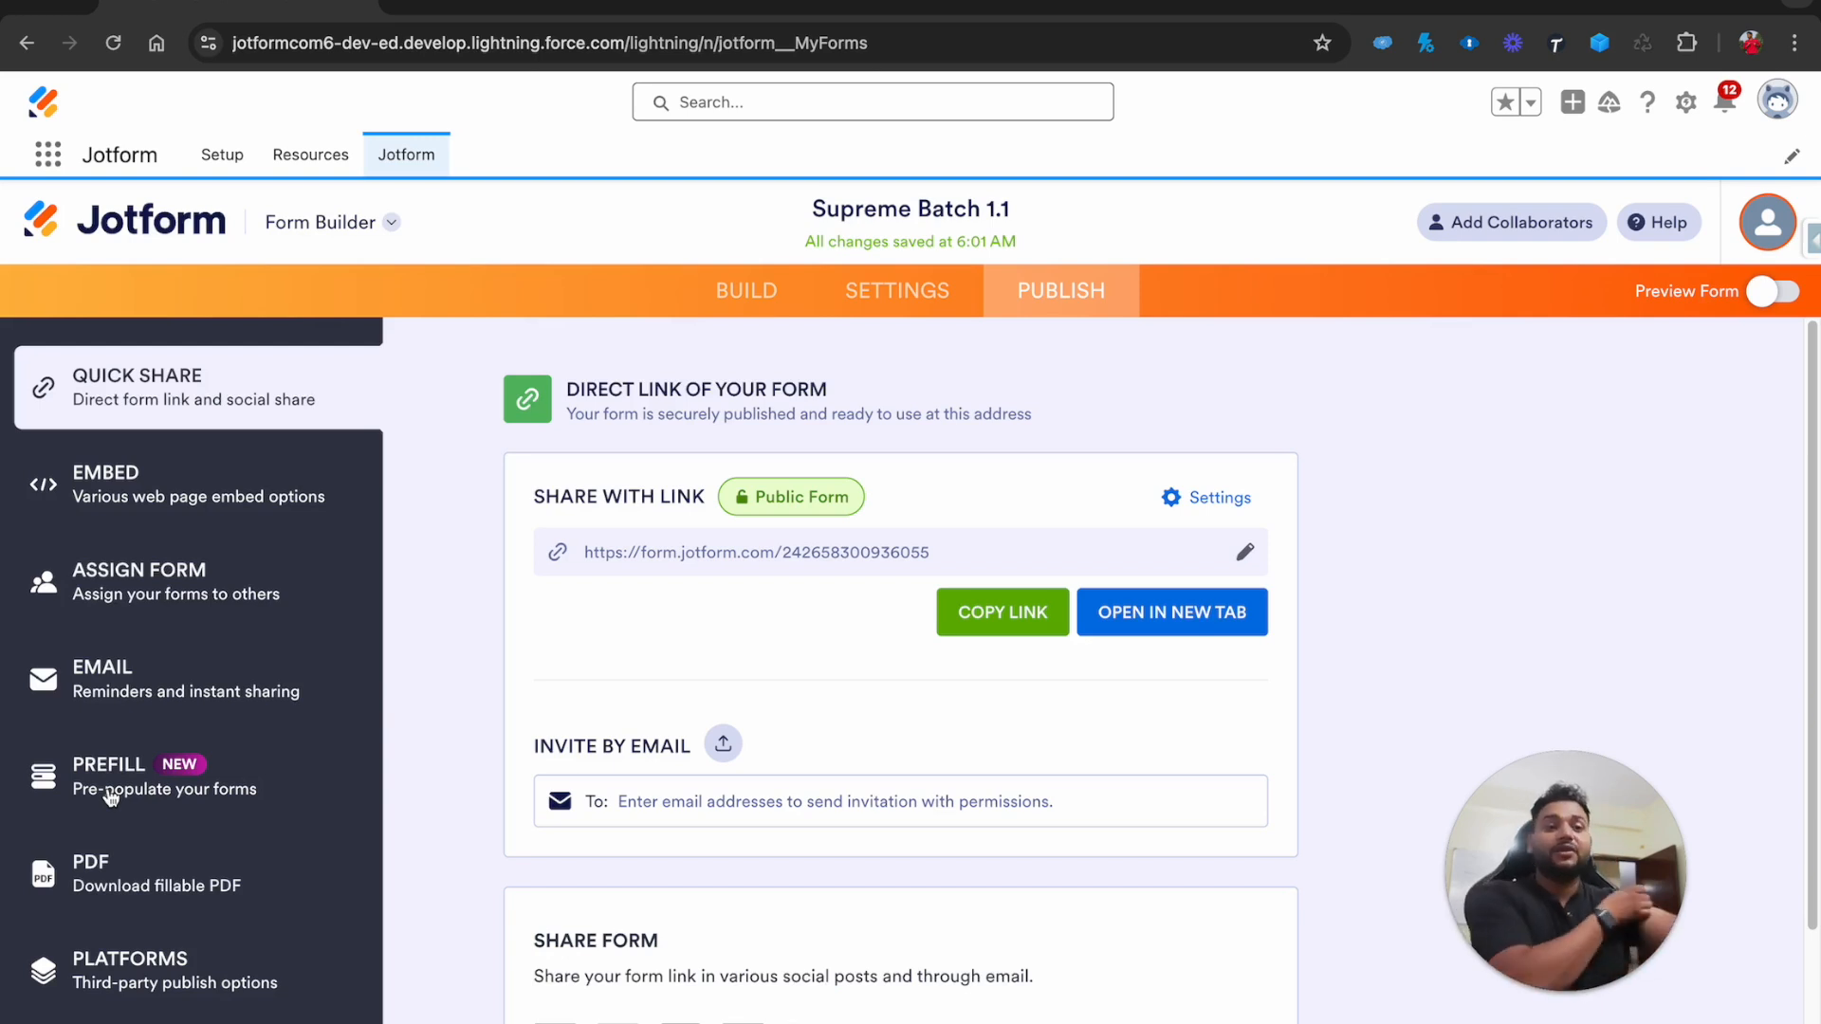
Copy the form's Quick Share link and load it in a new browser tab
click(1023, 613)
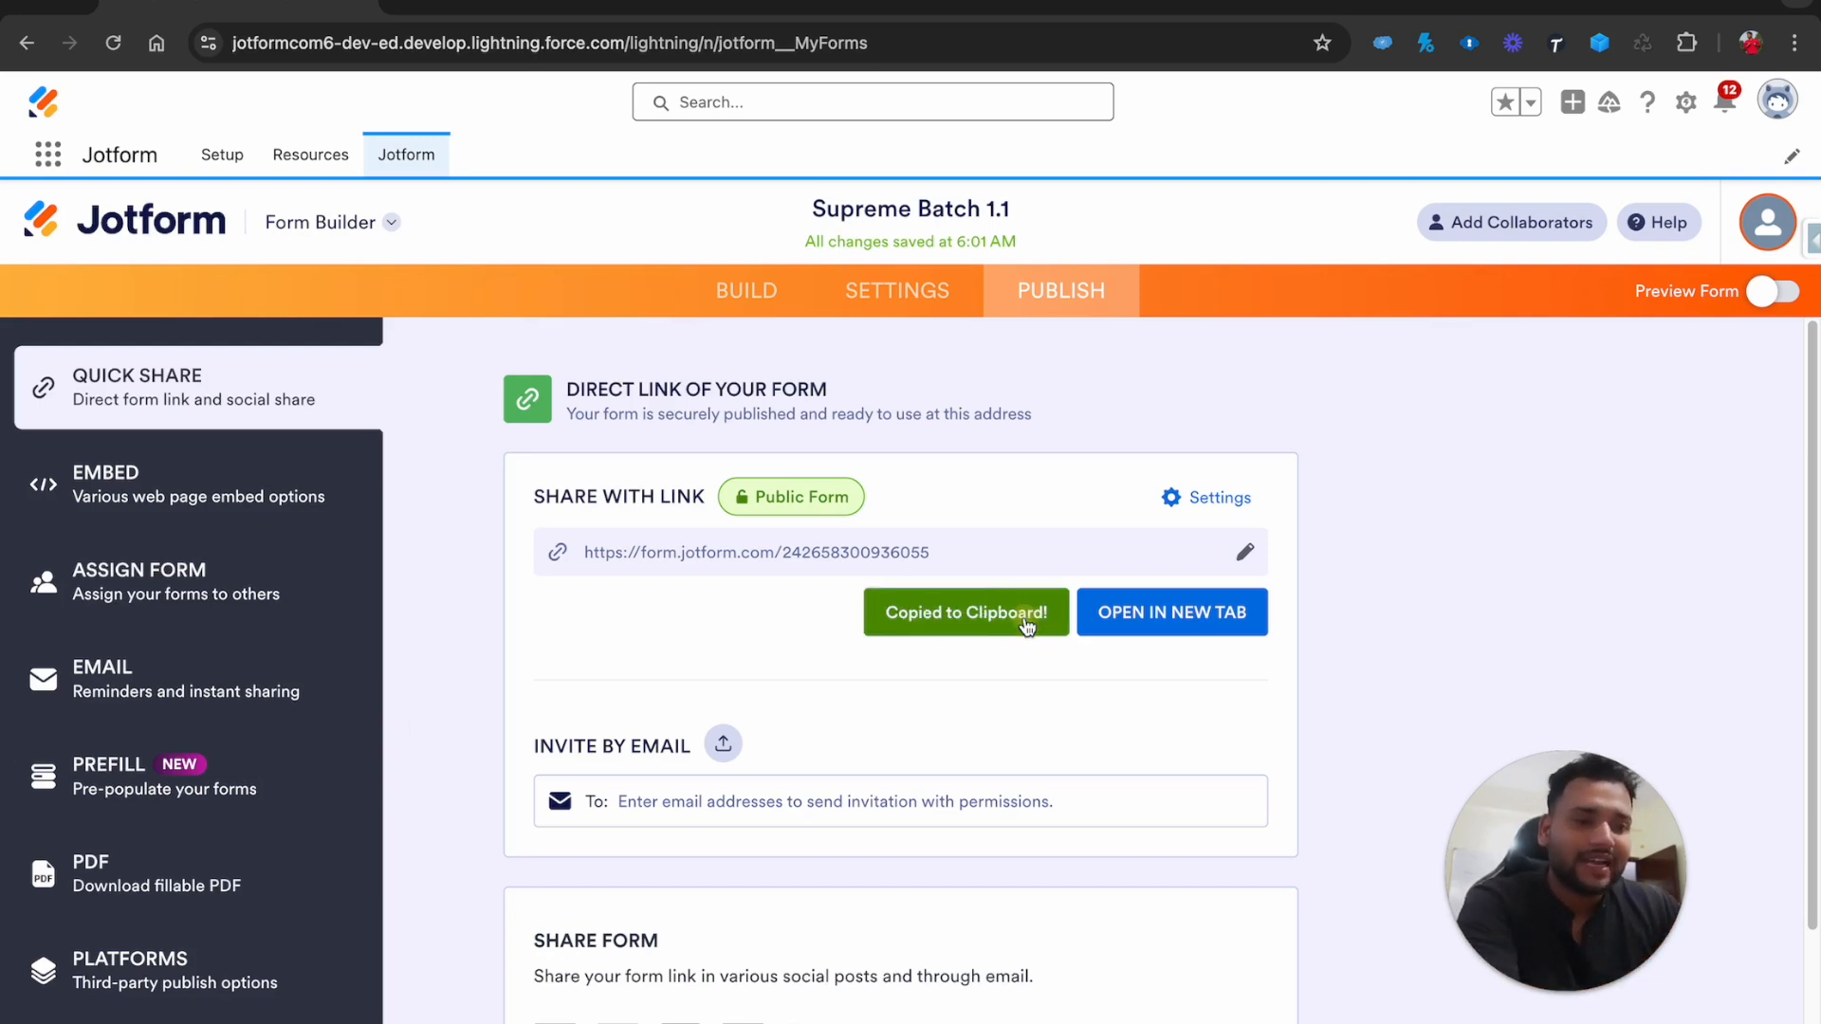
click(428, 5)
key(super+v)
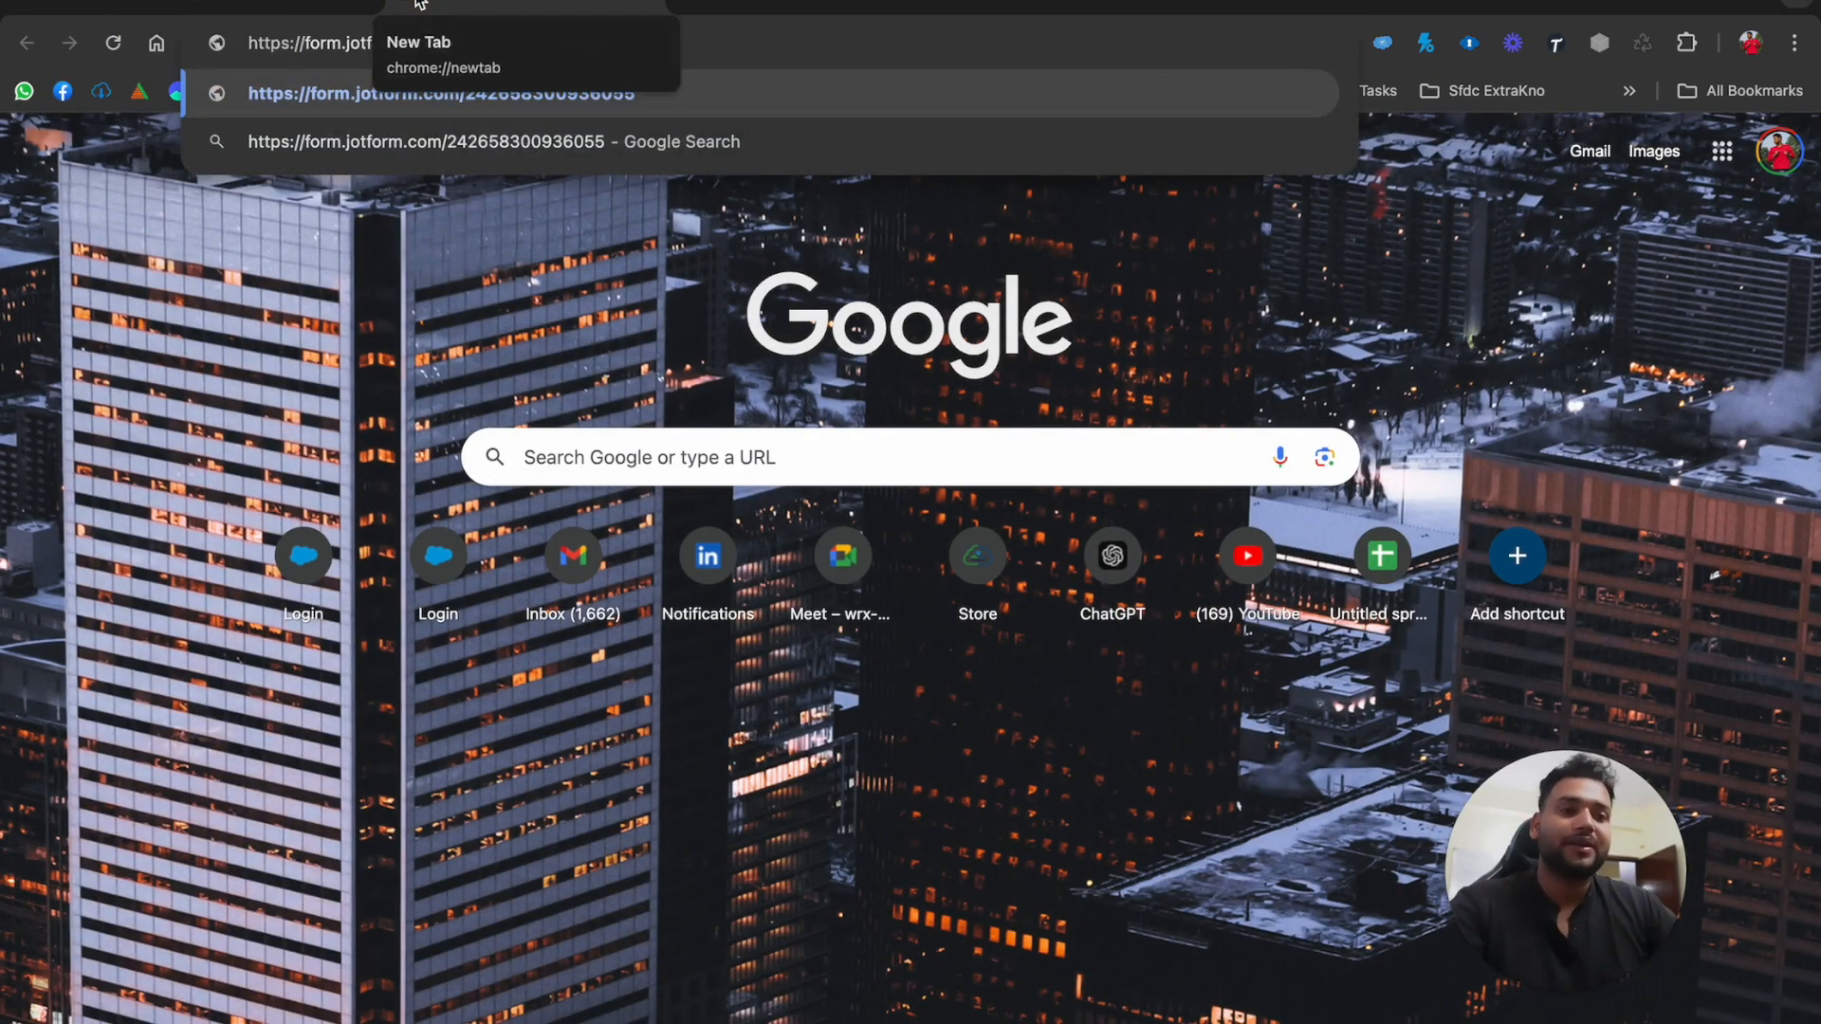
key(Return)
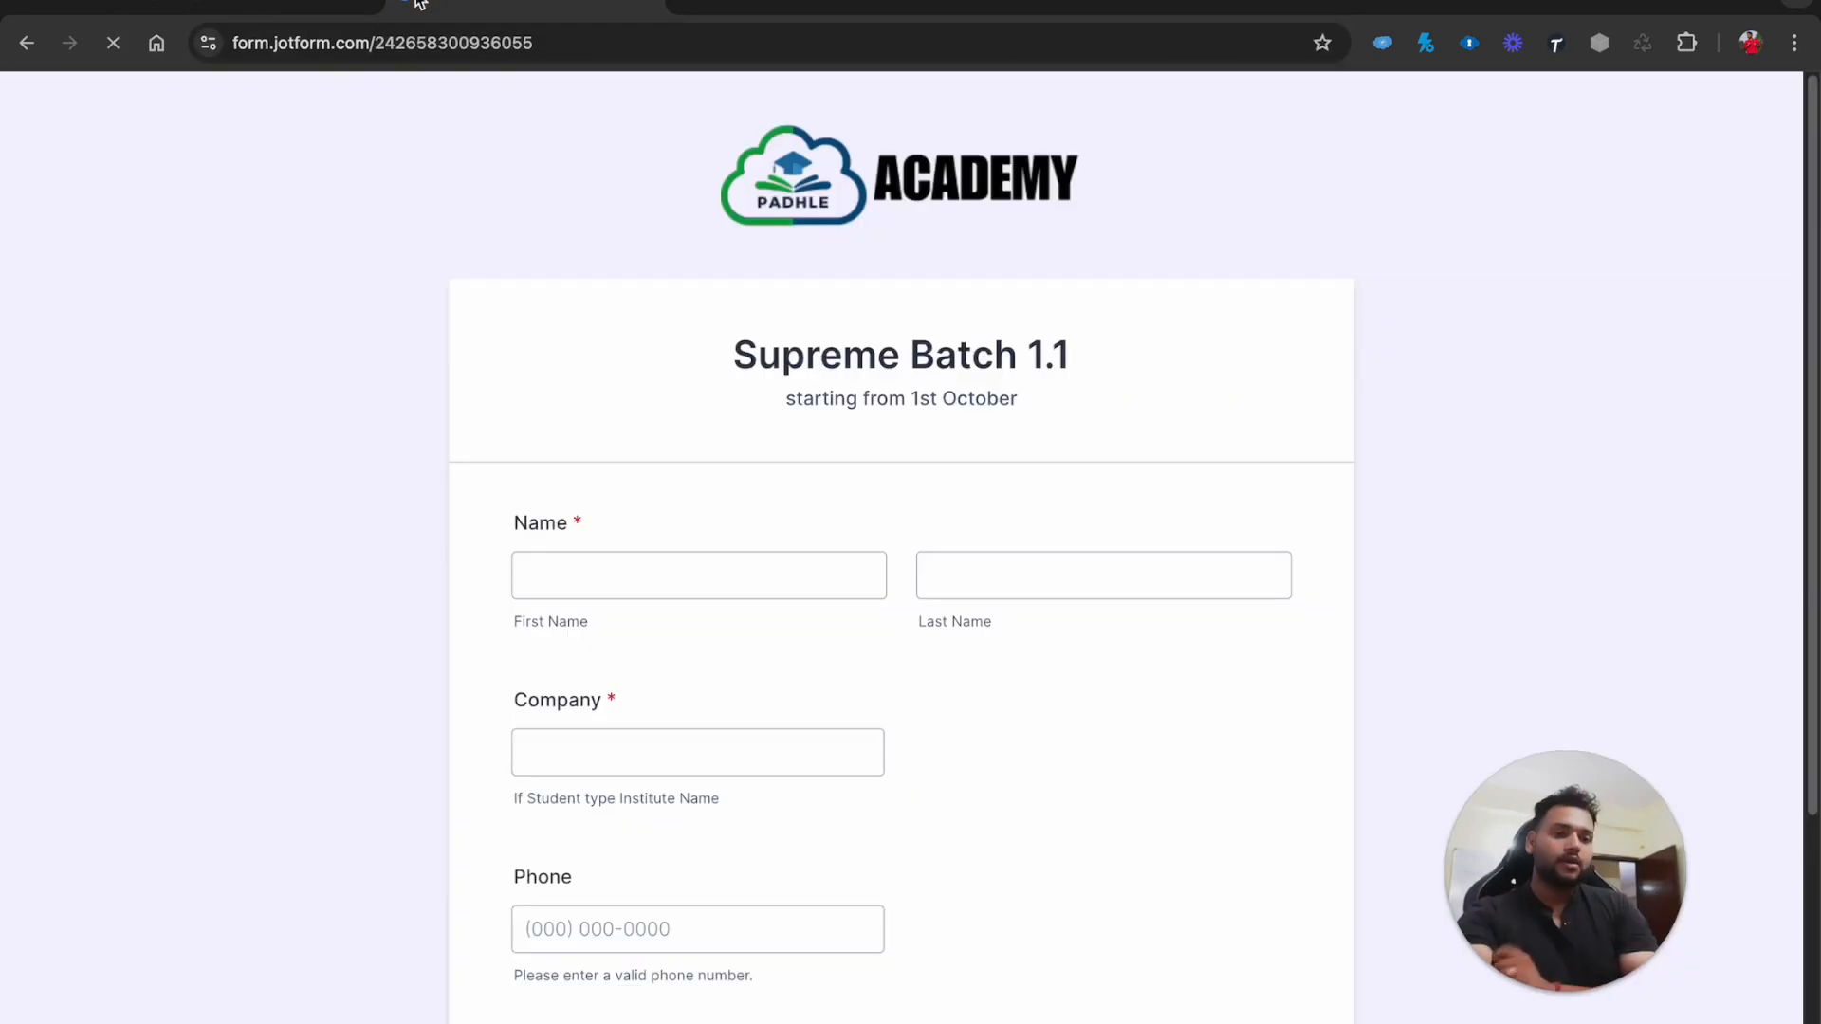
Enter the test lead's first and last name and company 'Creatique Technologies'
click(560, 554)
click(561, 557)
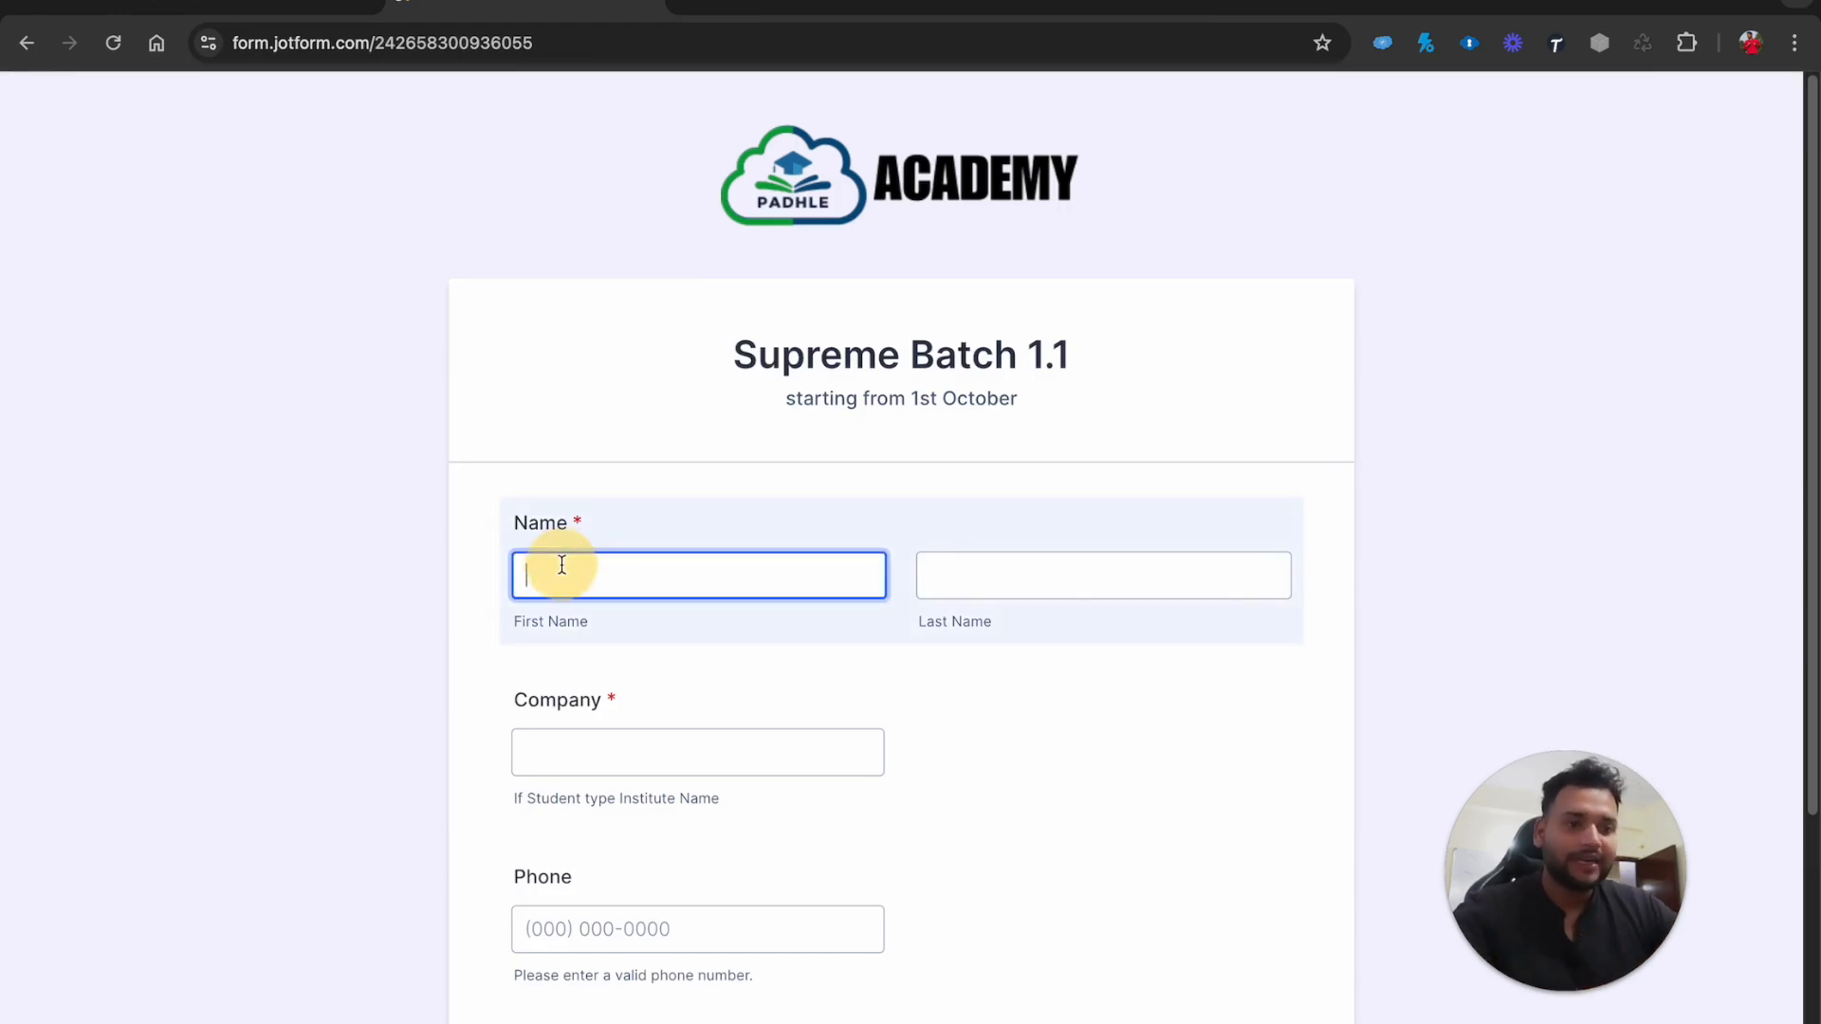
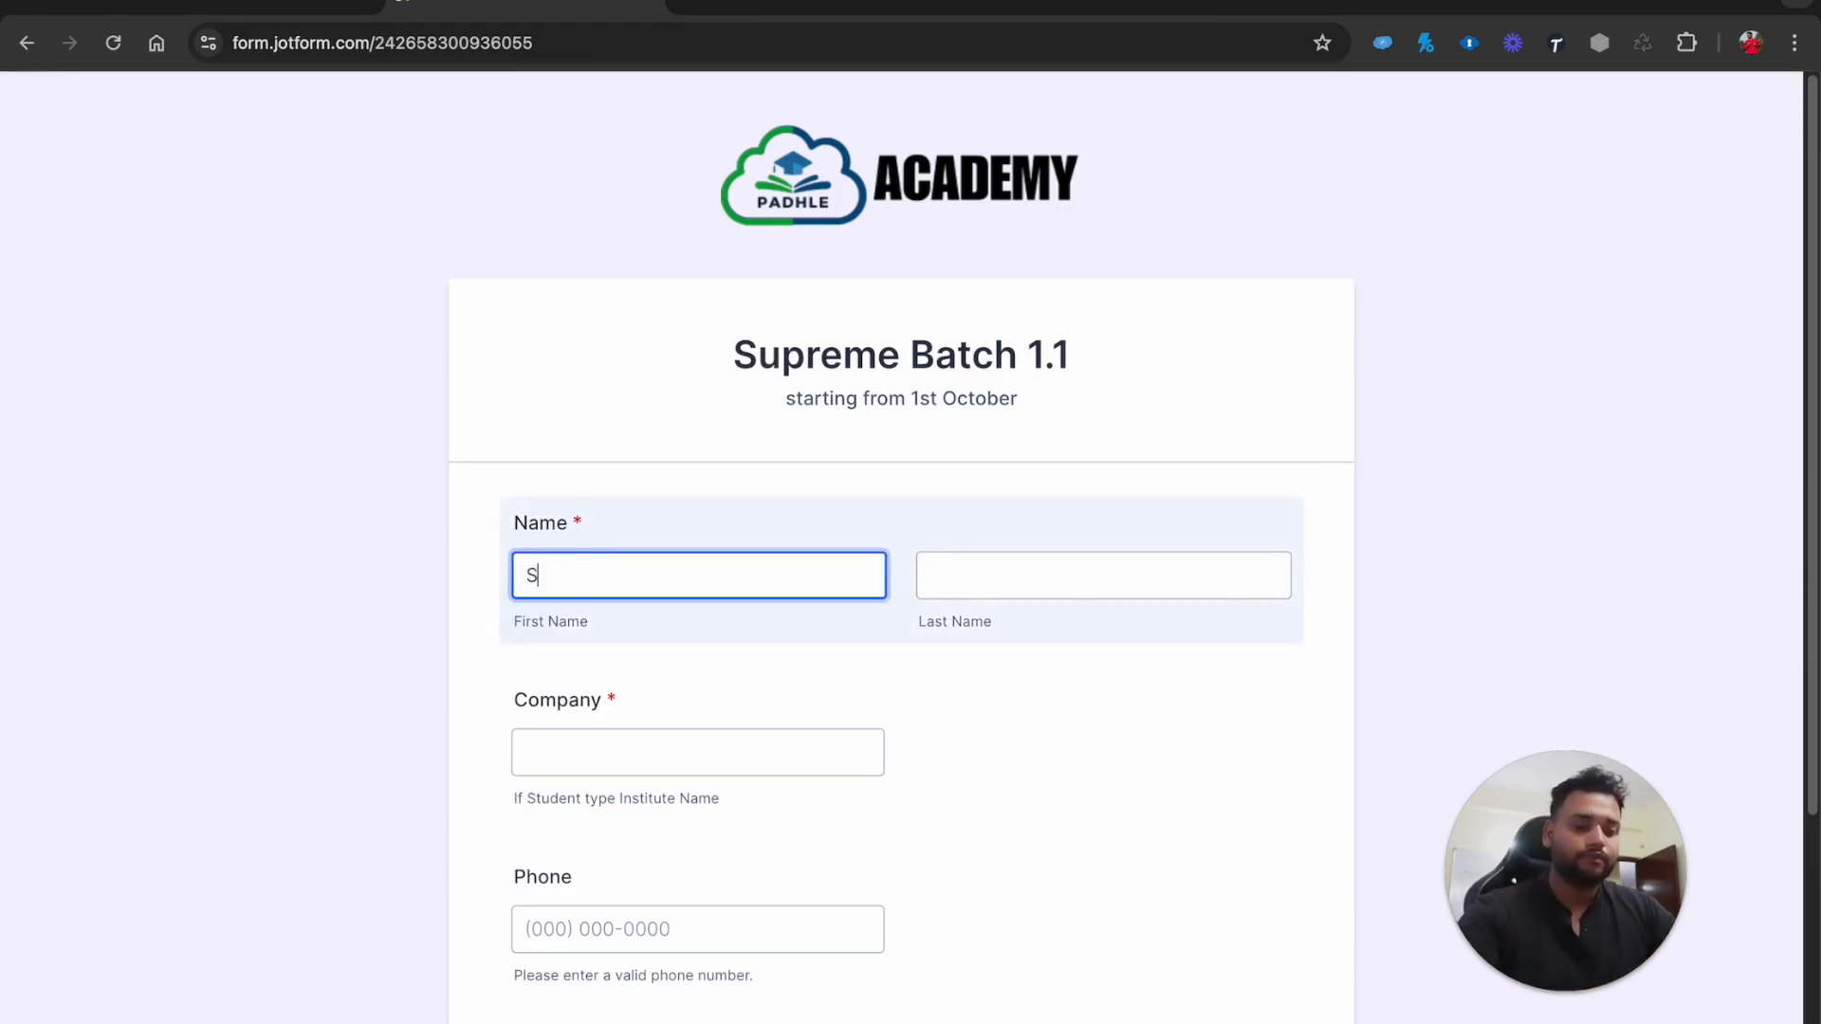
key(Tab)
click(630, 739)
text(C)
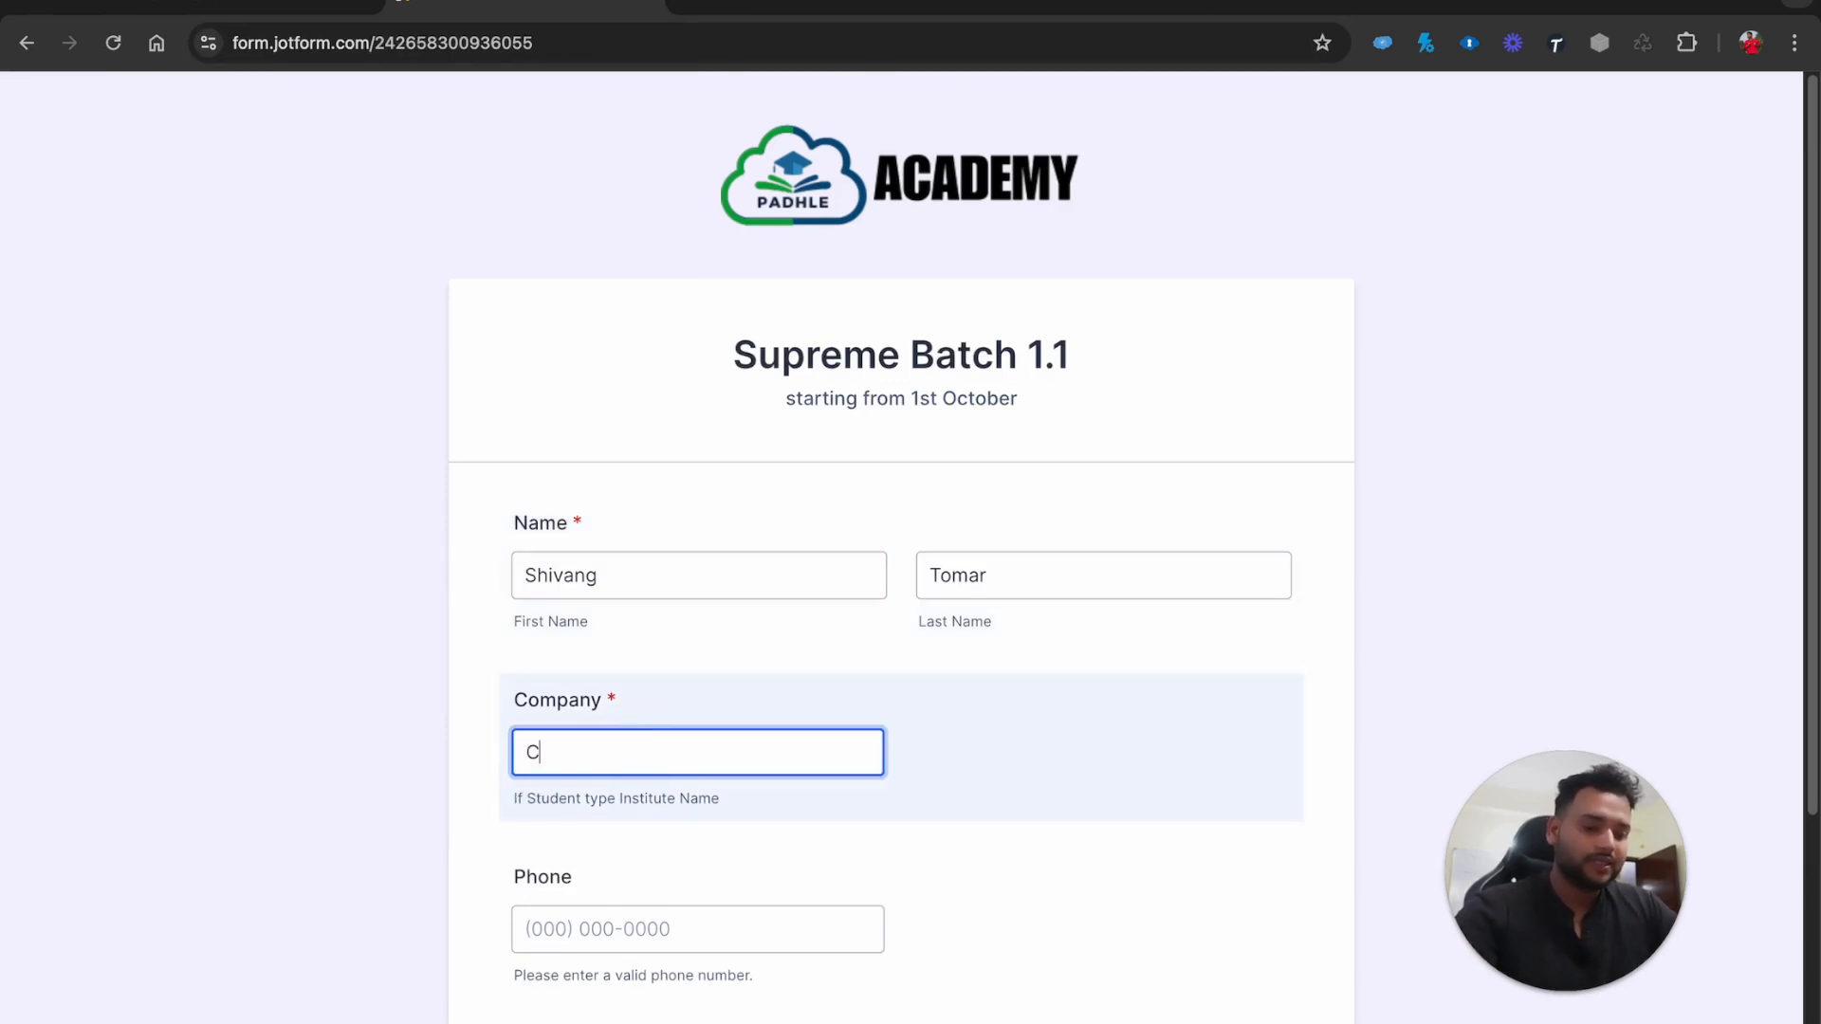
text(reatique)
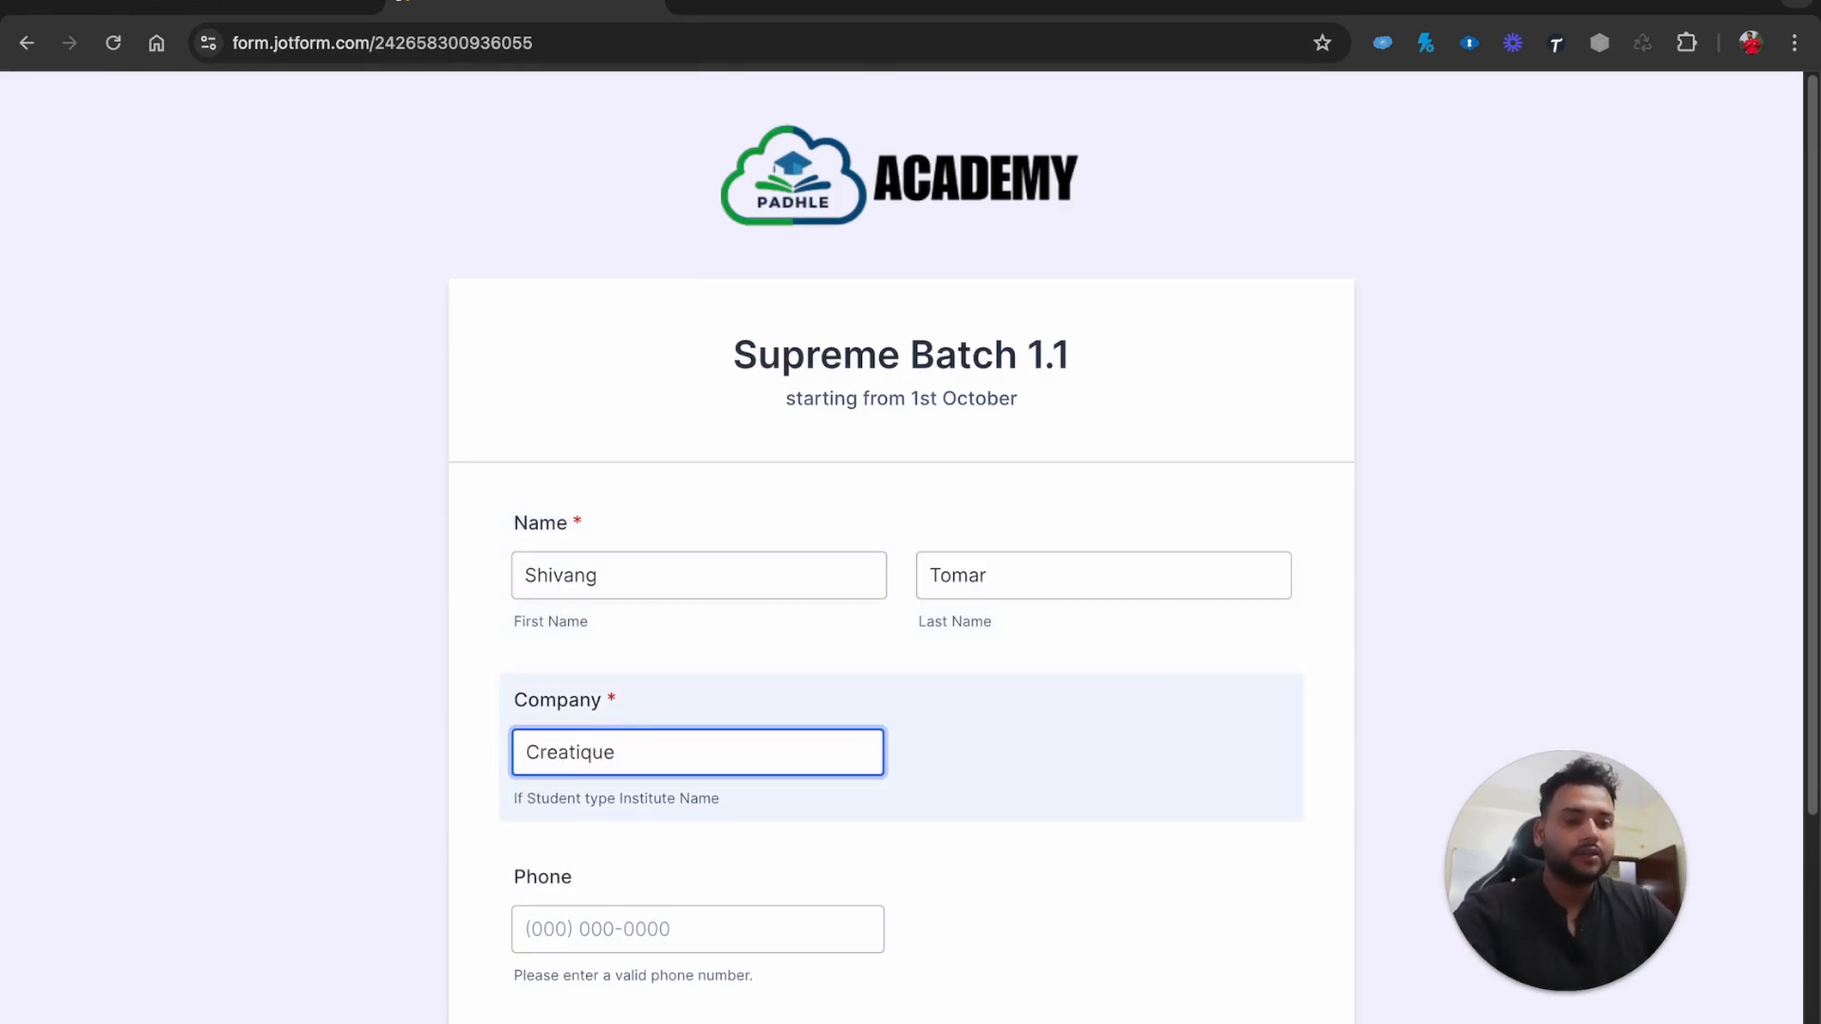
text( Technologies)
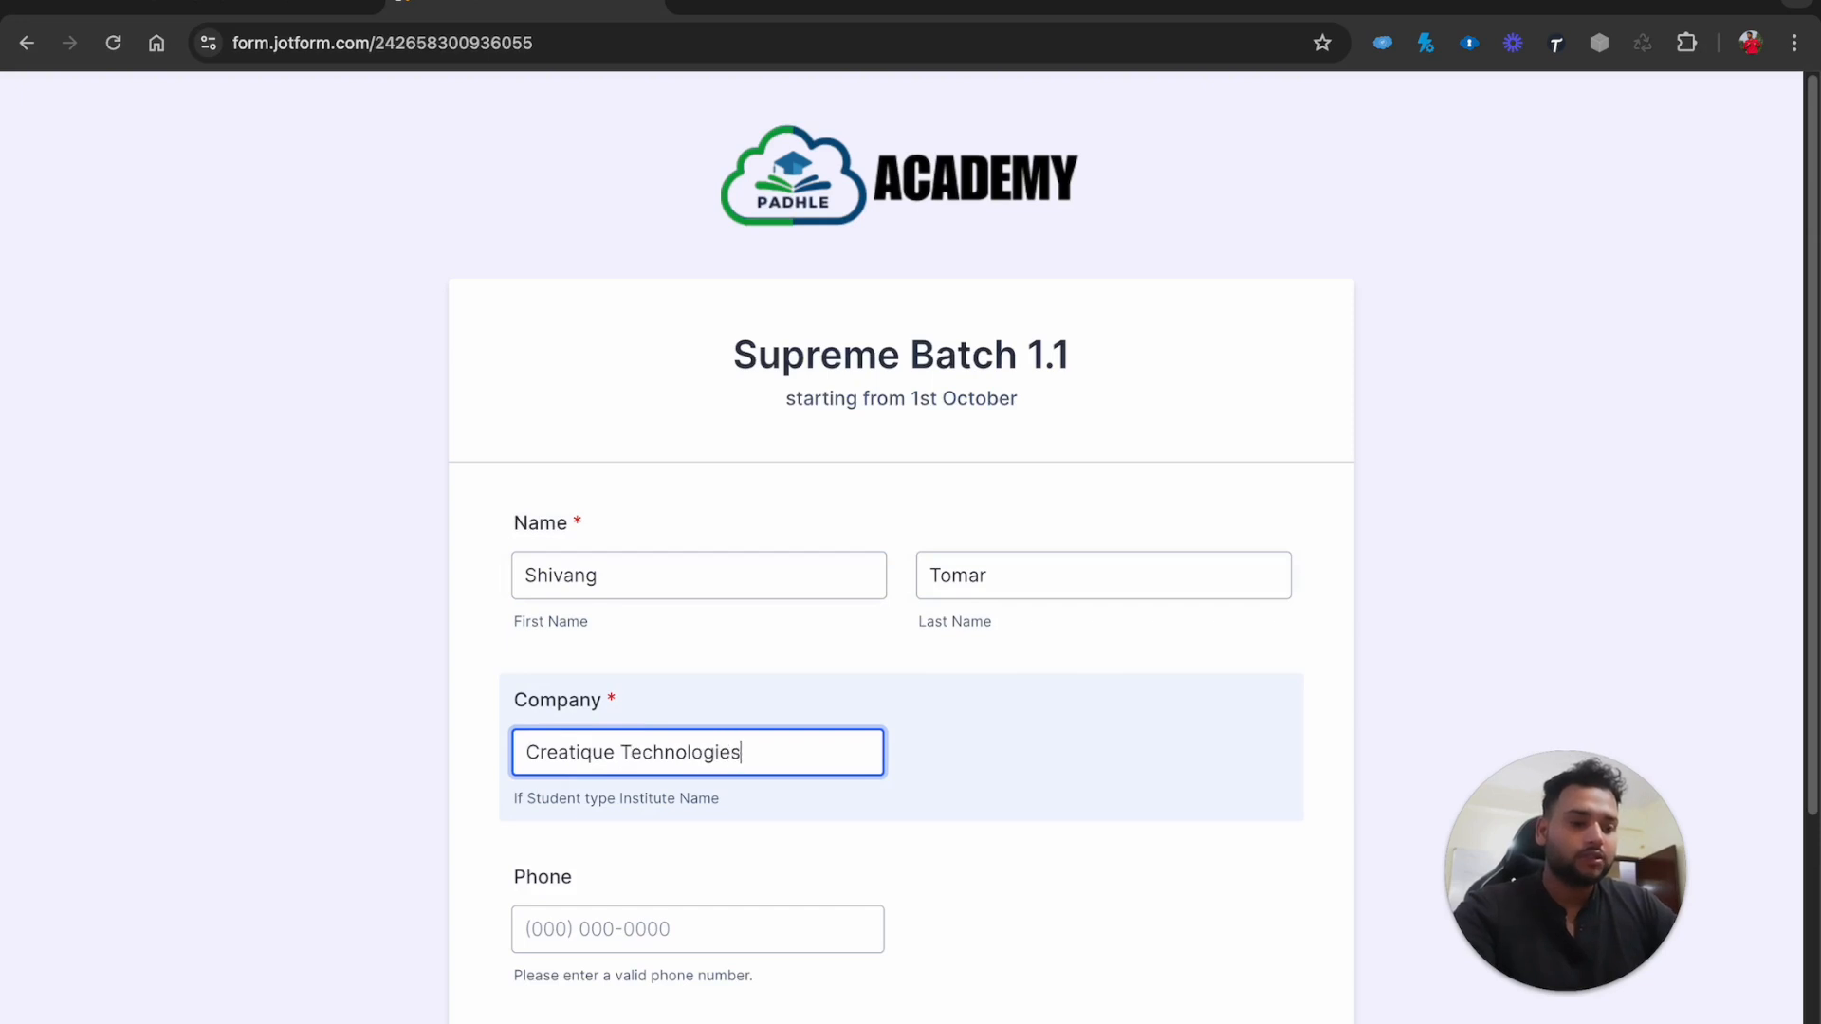
Fill in the test lead's phone number and e-mail address, then submit the form
scroll(864, 766, down, 3)
click(652, 656)
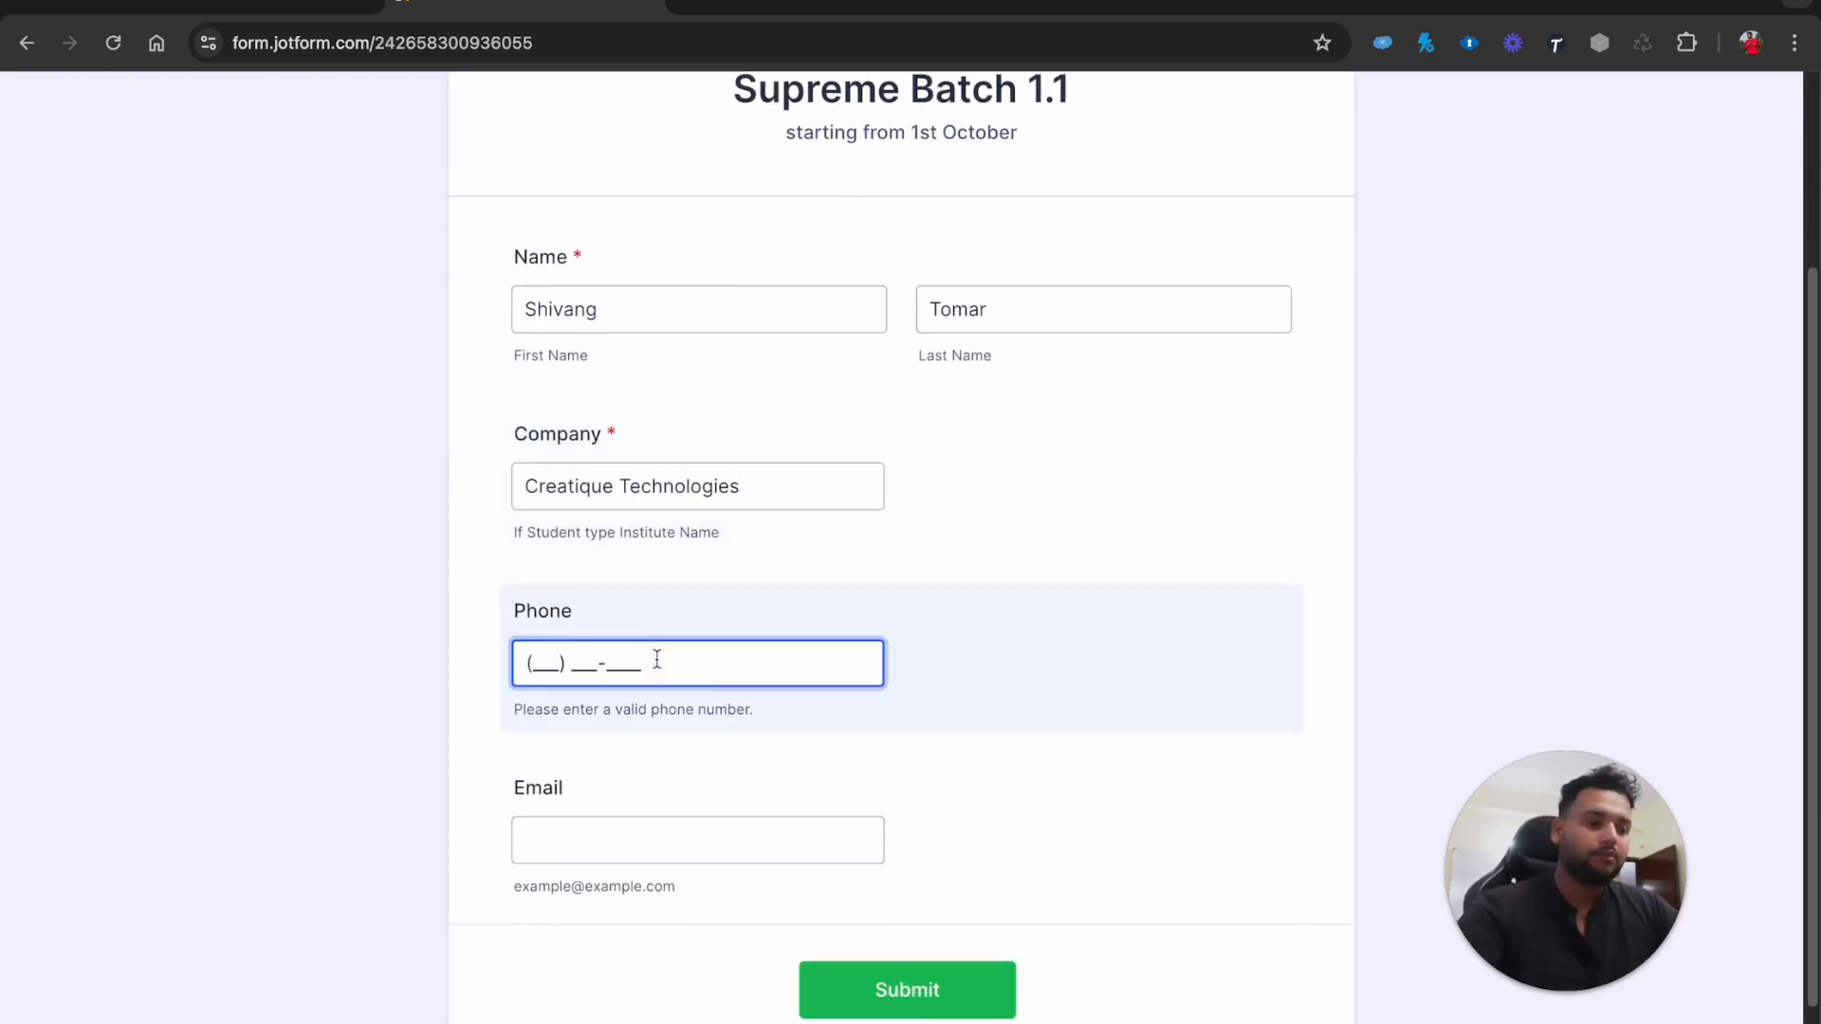
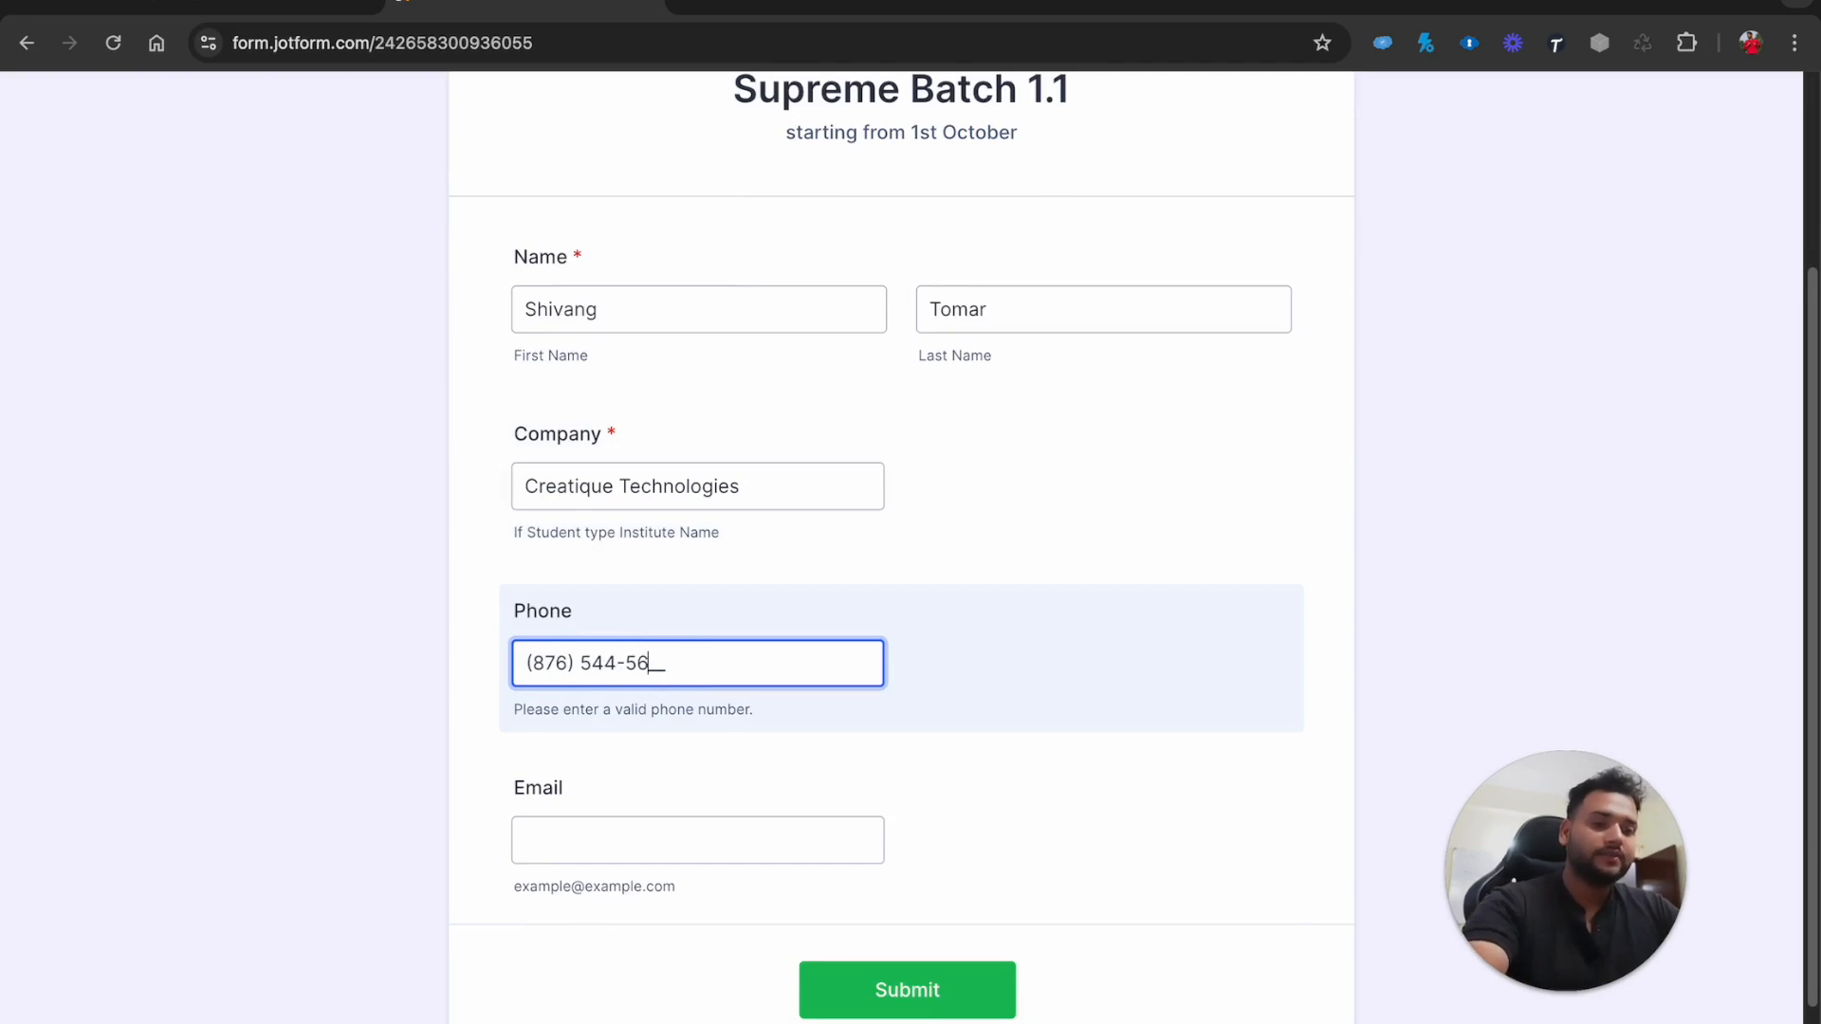
key(Tab)
click(602, 846)
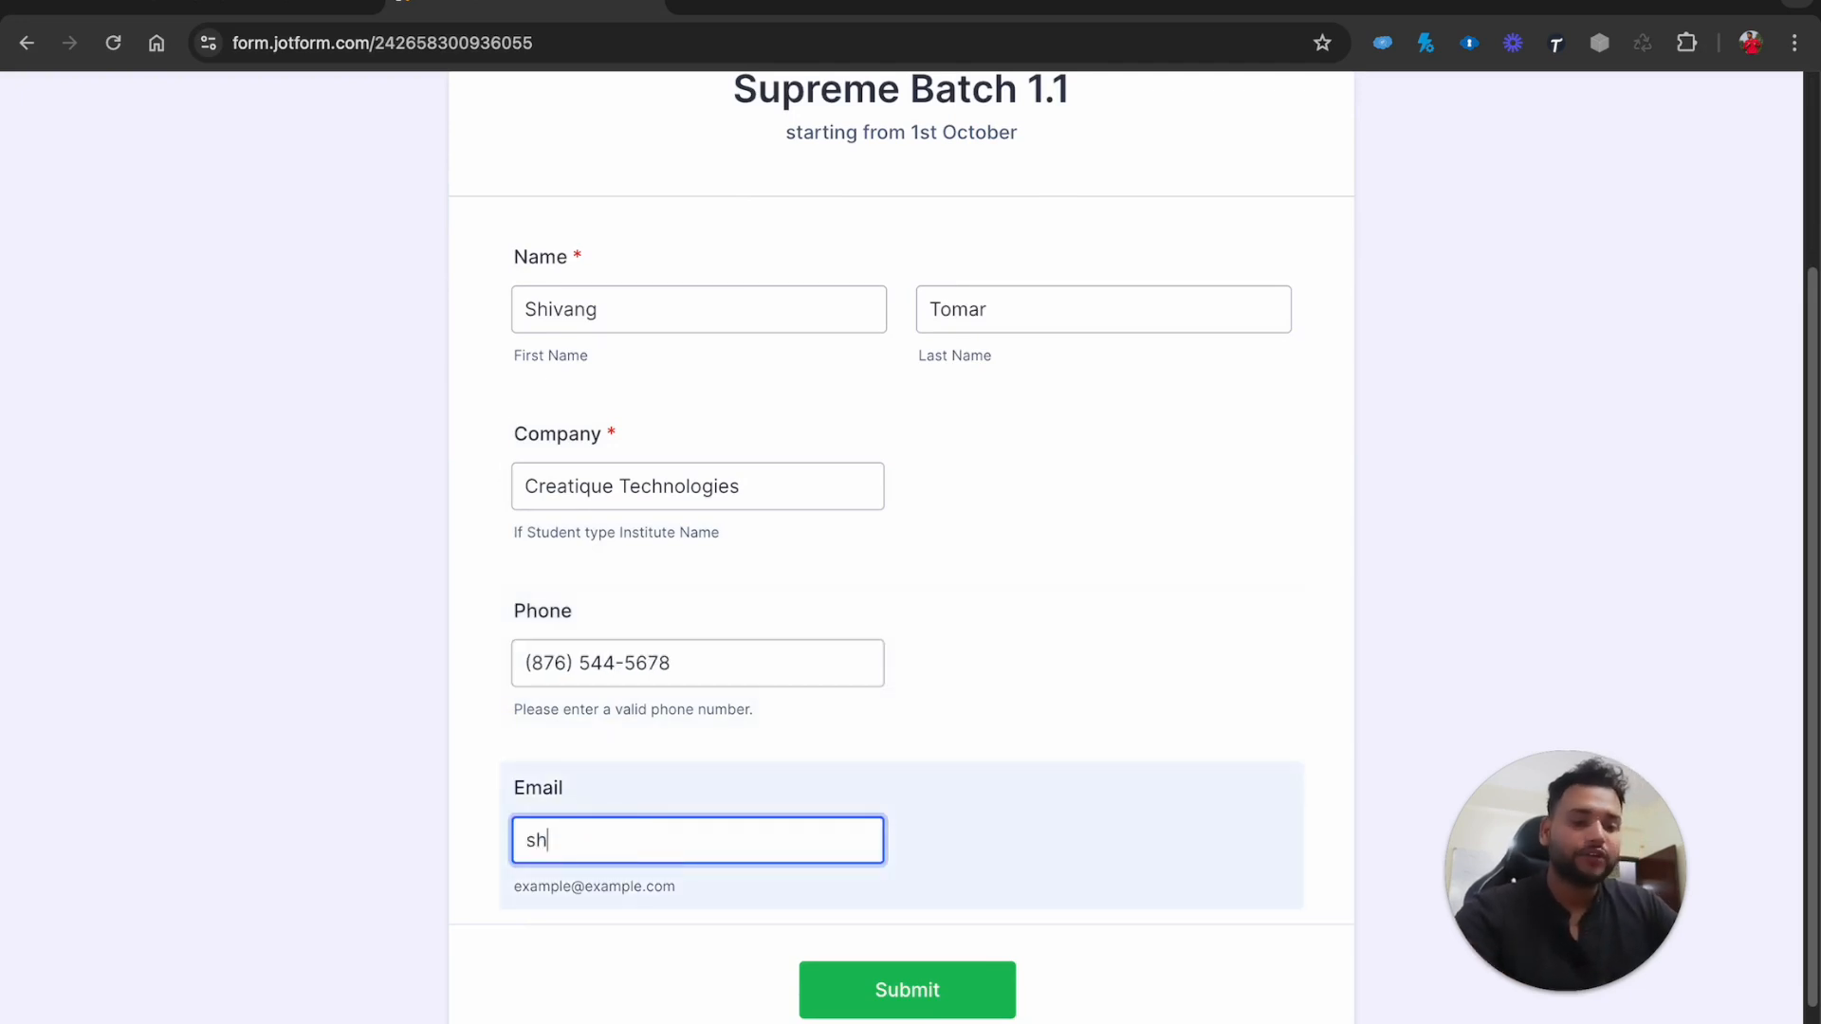
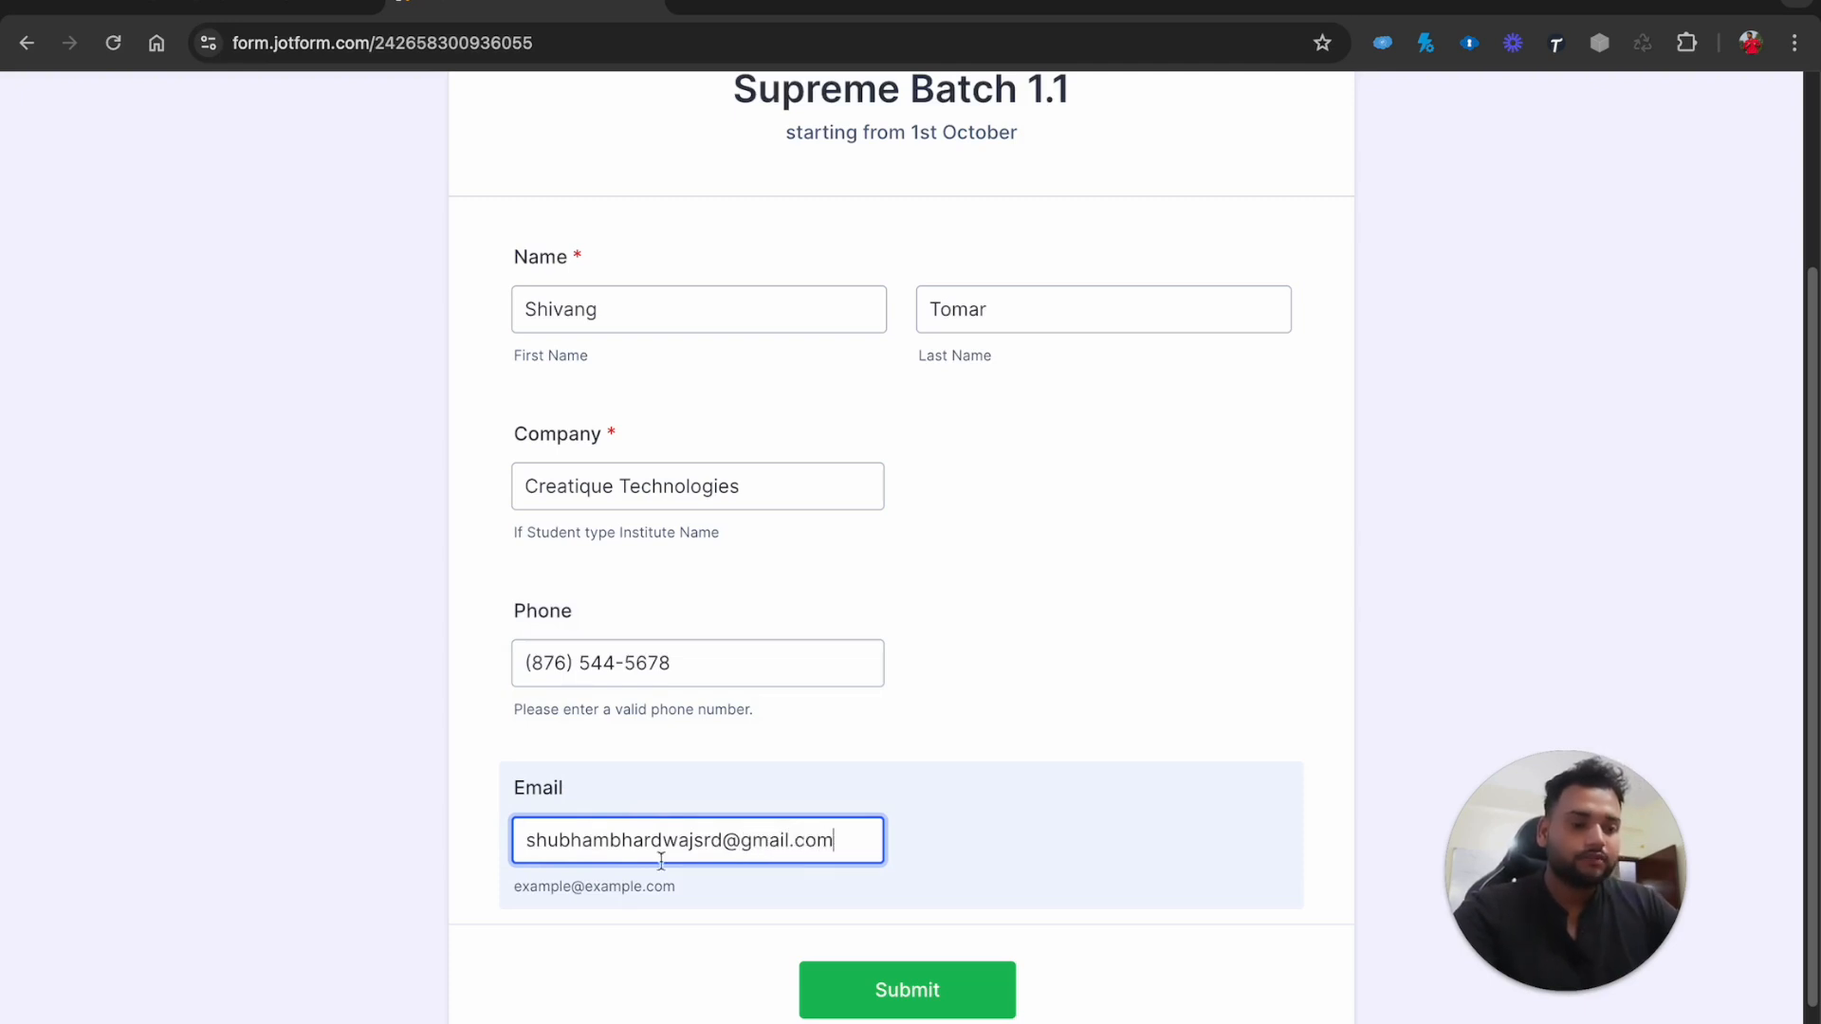
click(841, 987)
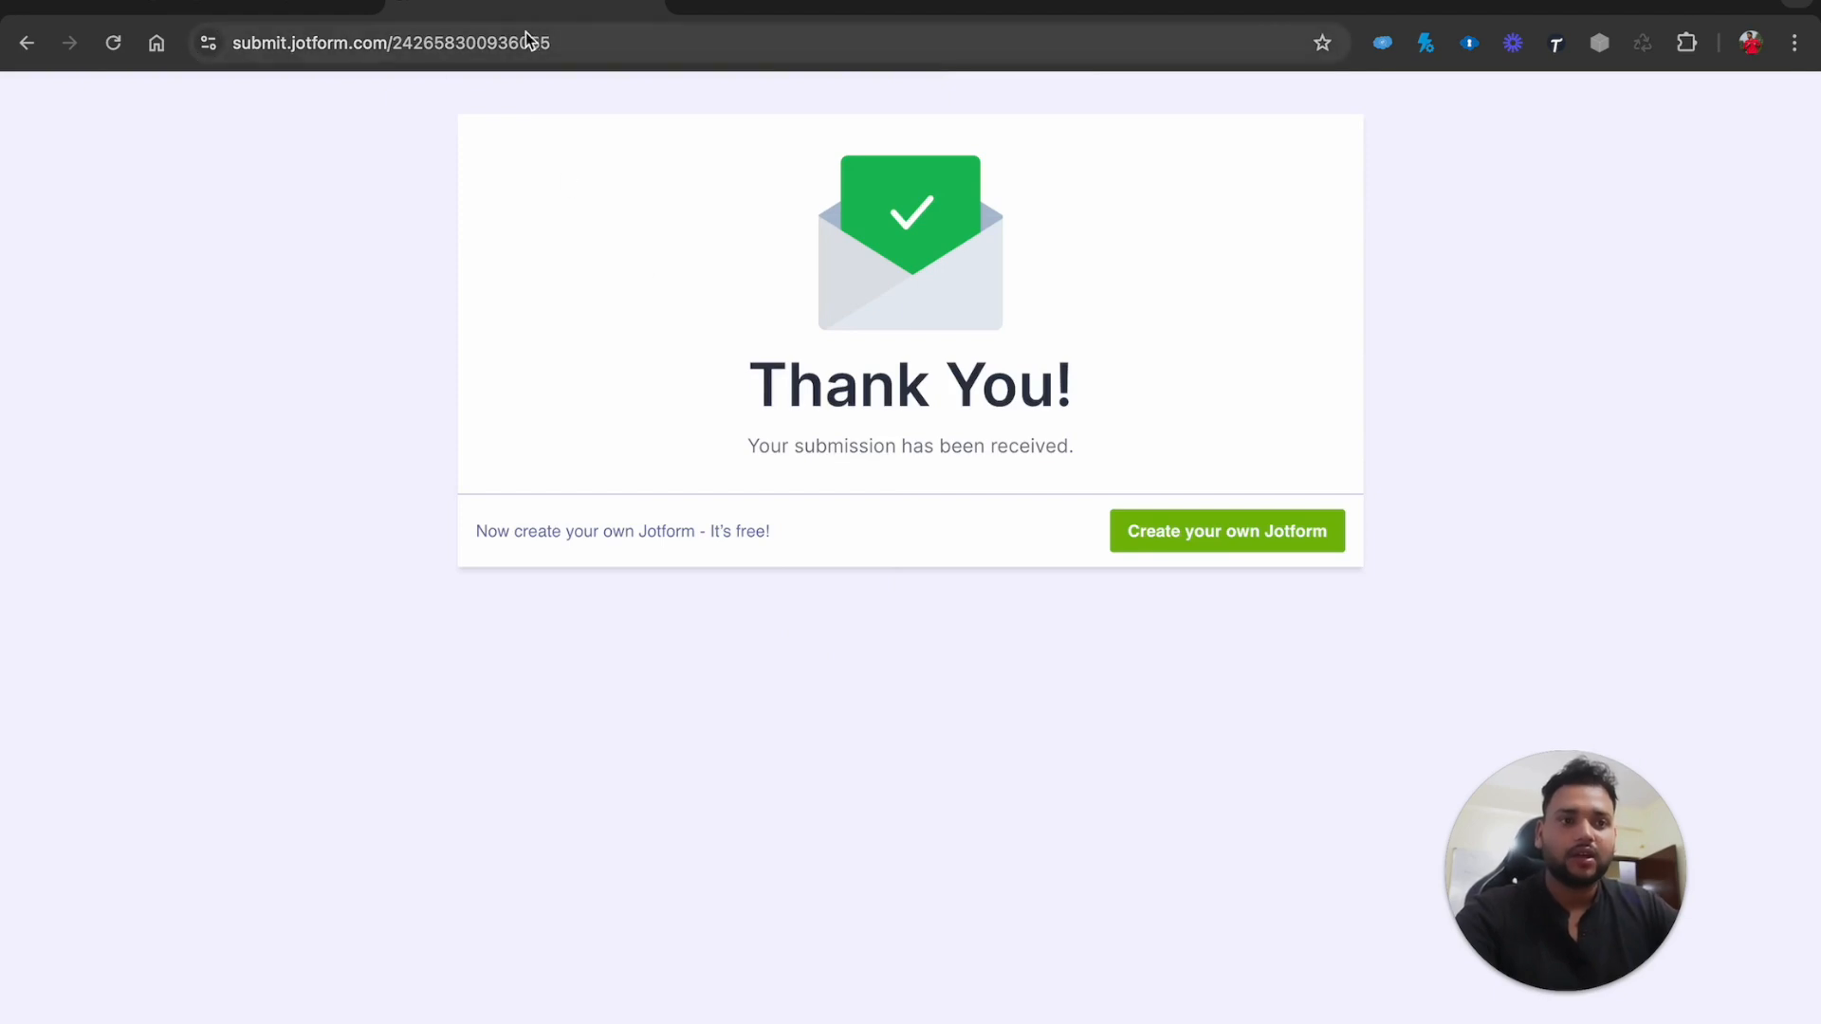
click(284, 7)
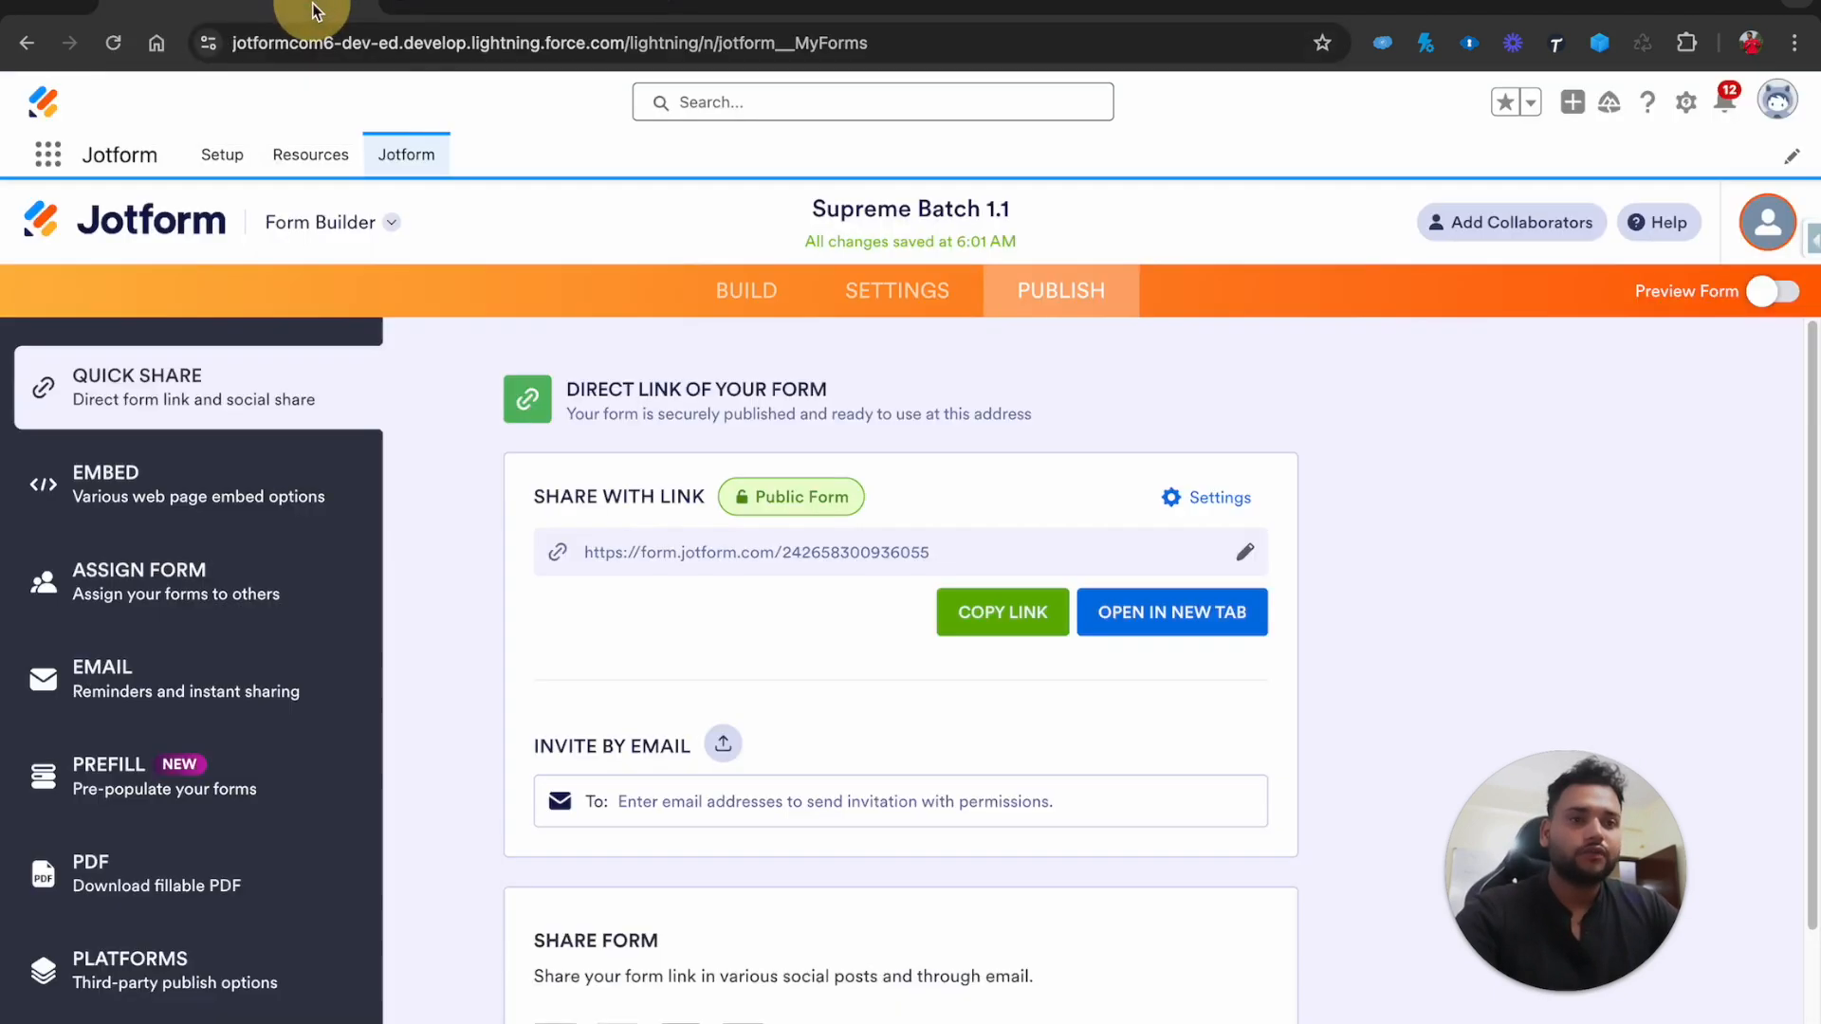
Open the new lead from the Leads list and show its Details tab
click(47, 153)
text(lead)
click(64, 408)
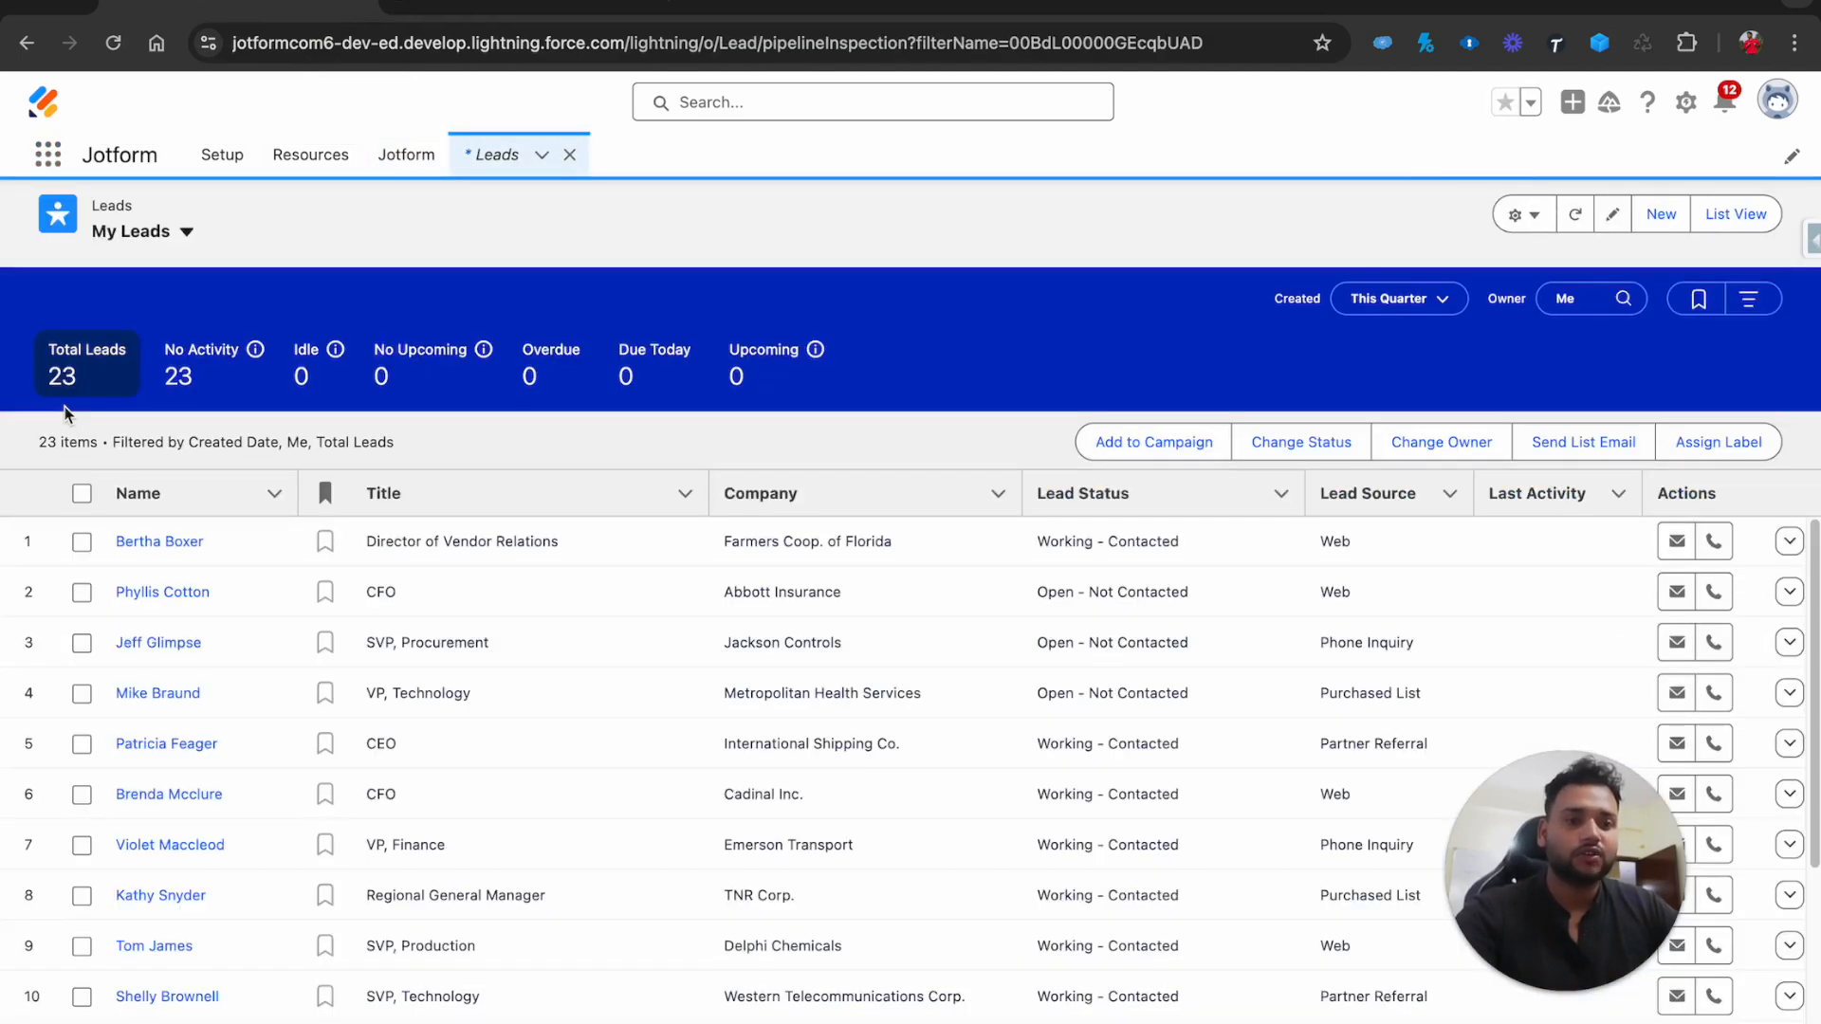
click(1760, 215)
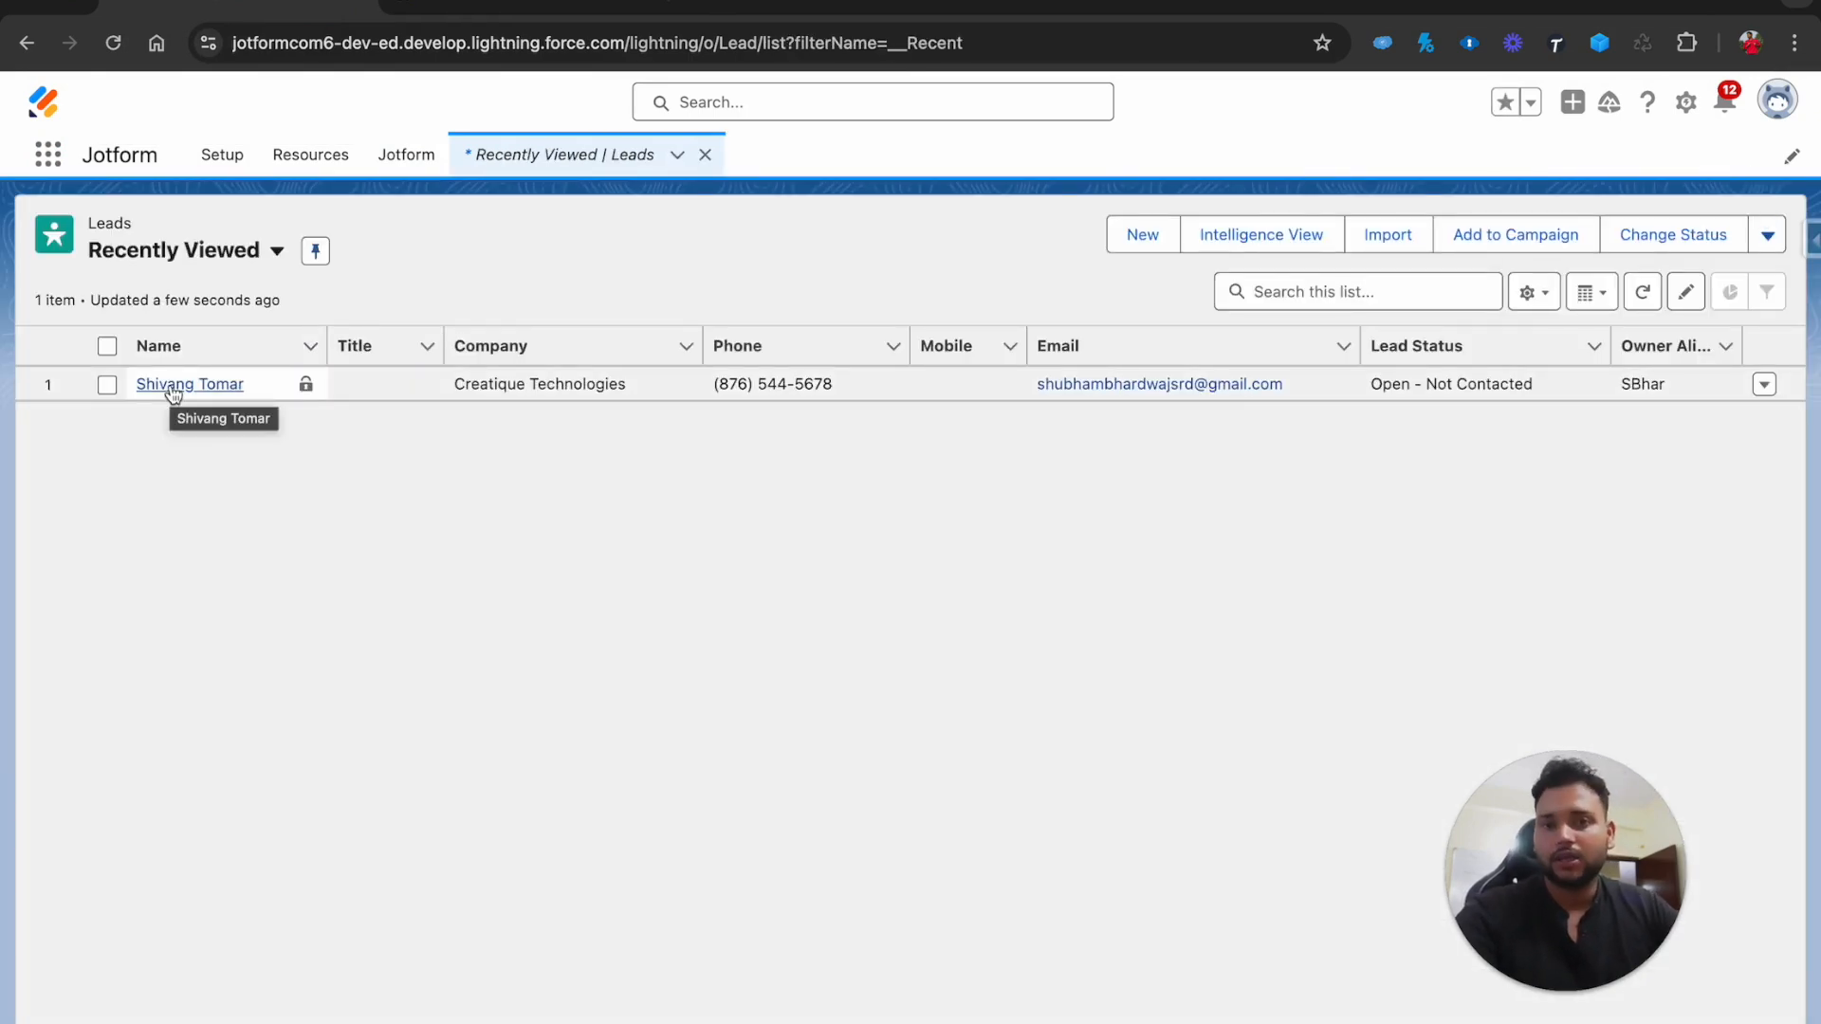
click(172, 387)
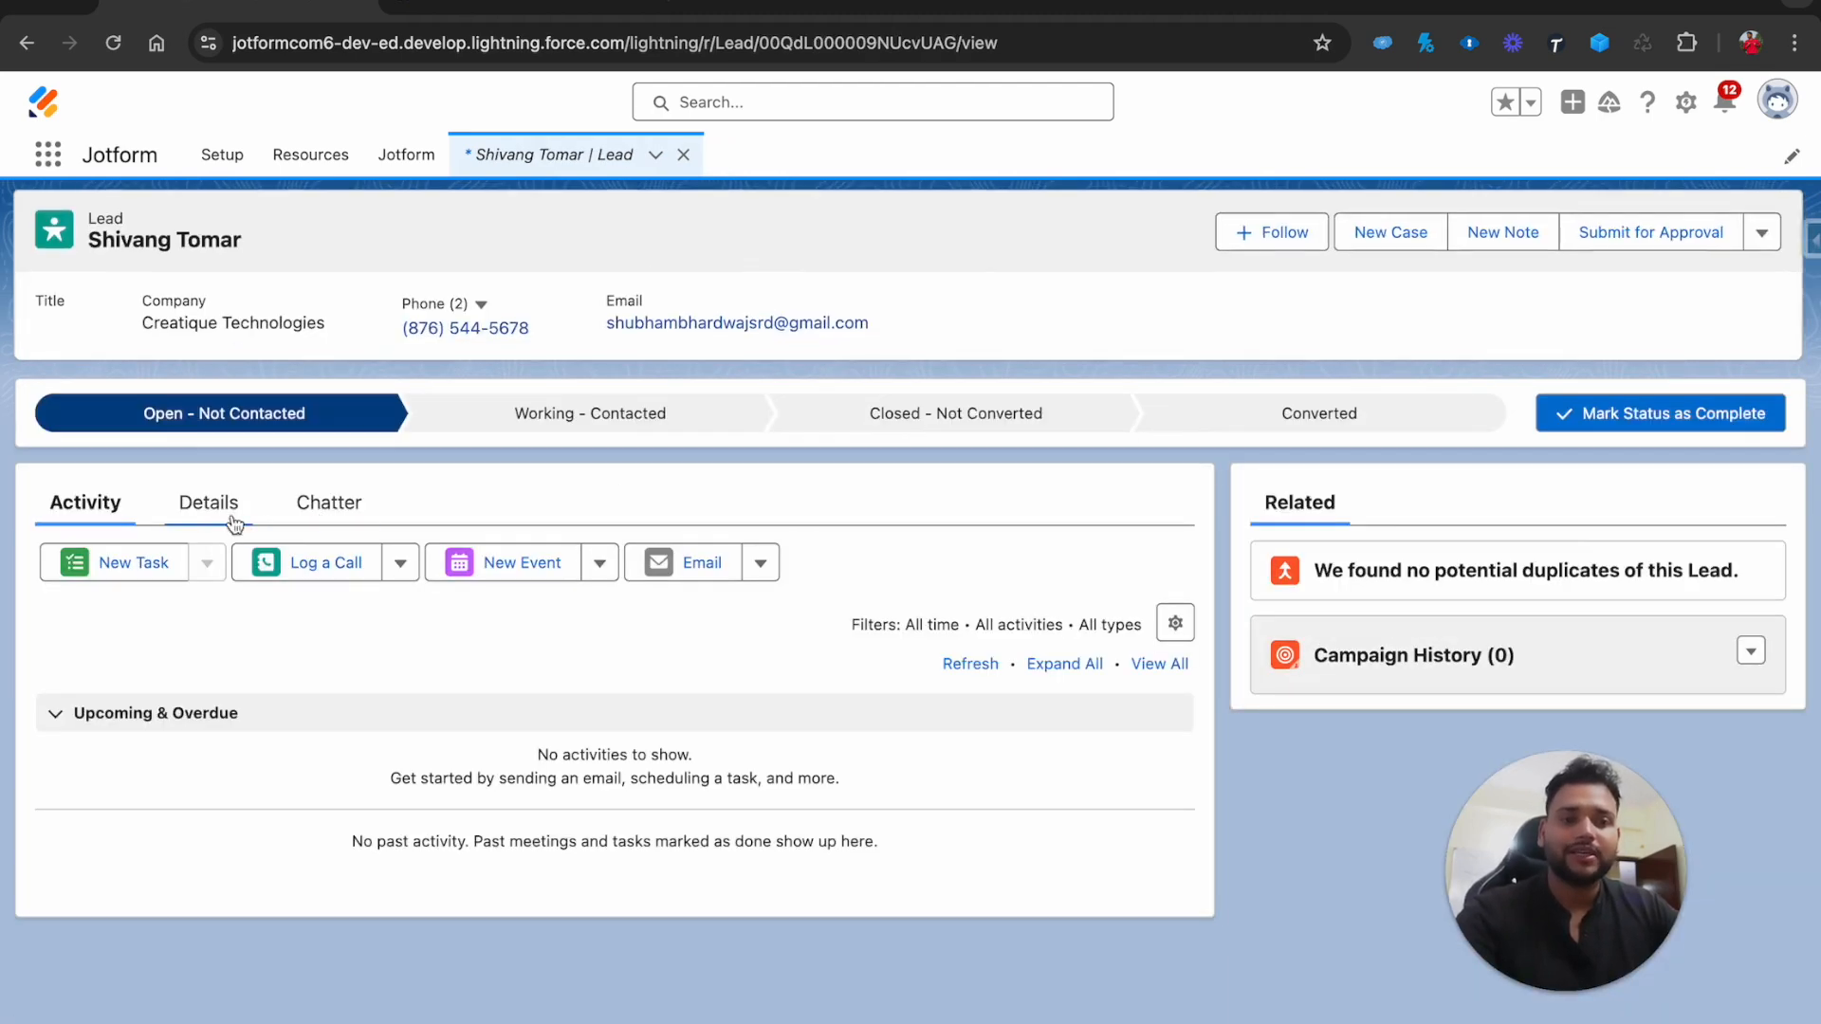
click(213, 518)
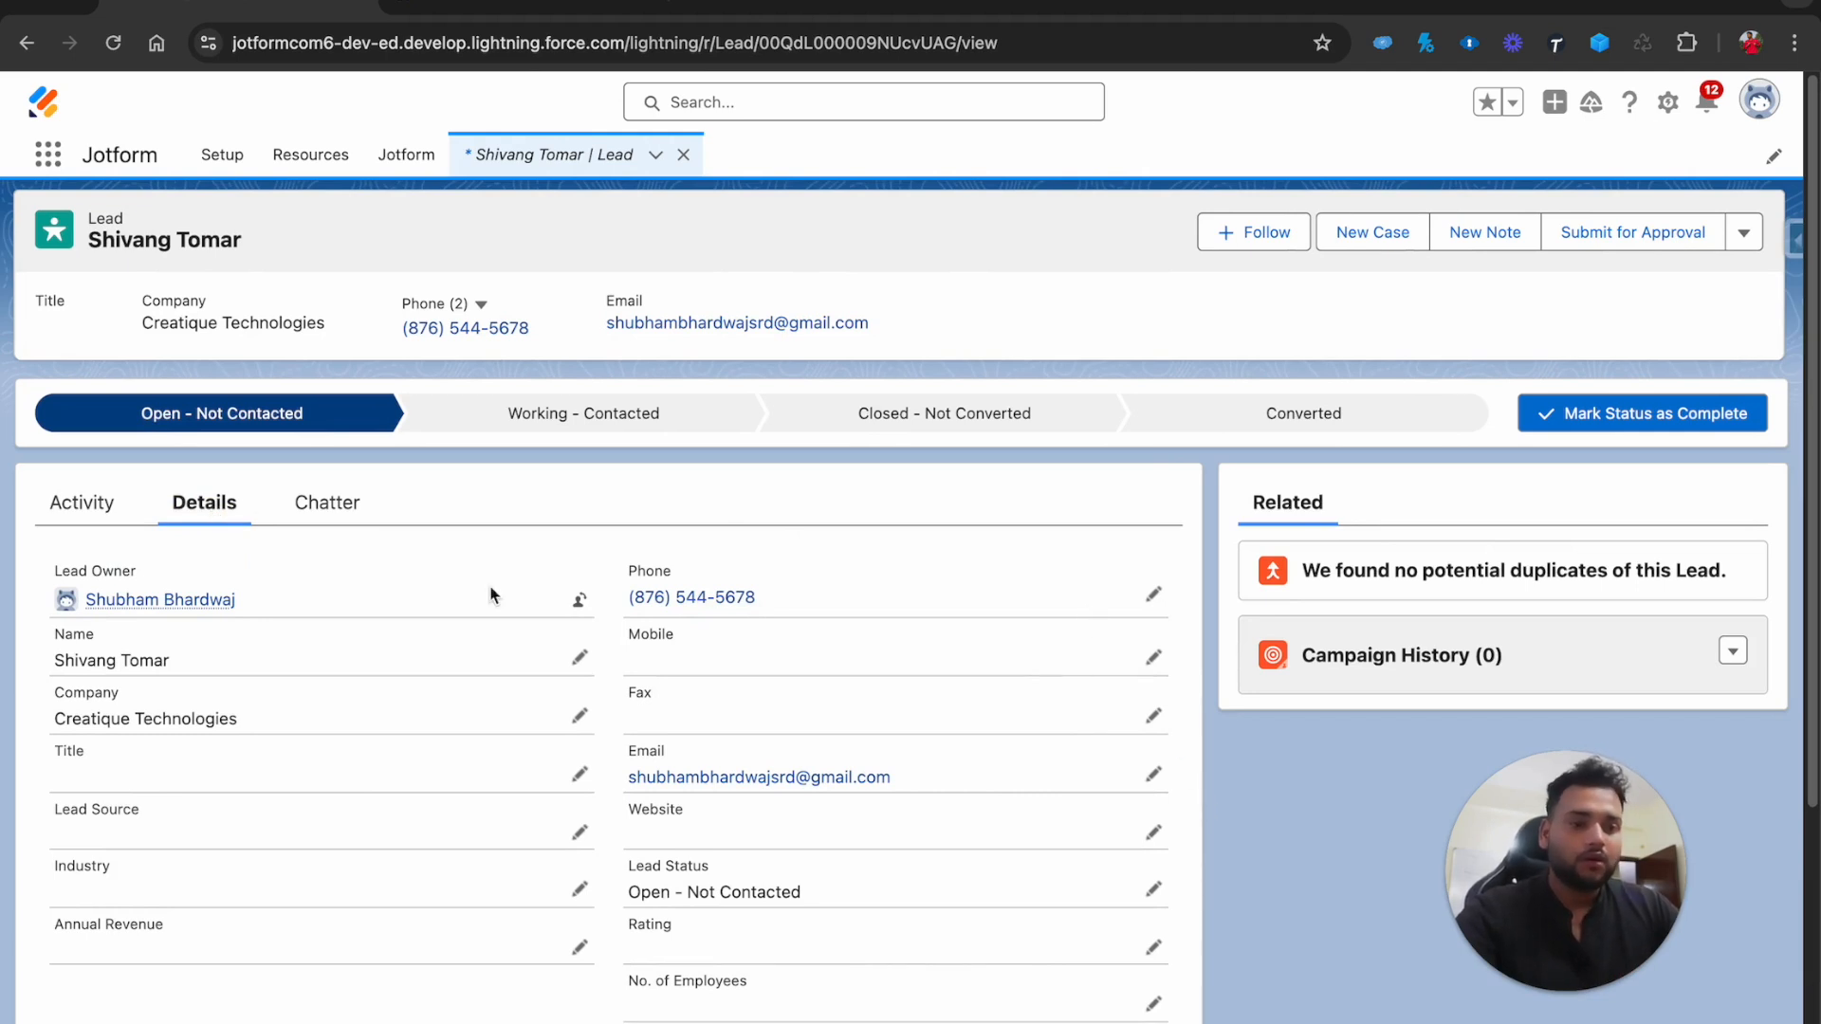
click(689, 5)
Load gmail.com in the new tab, then return to the Jotform Thank You tab
text(gmail.com)
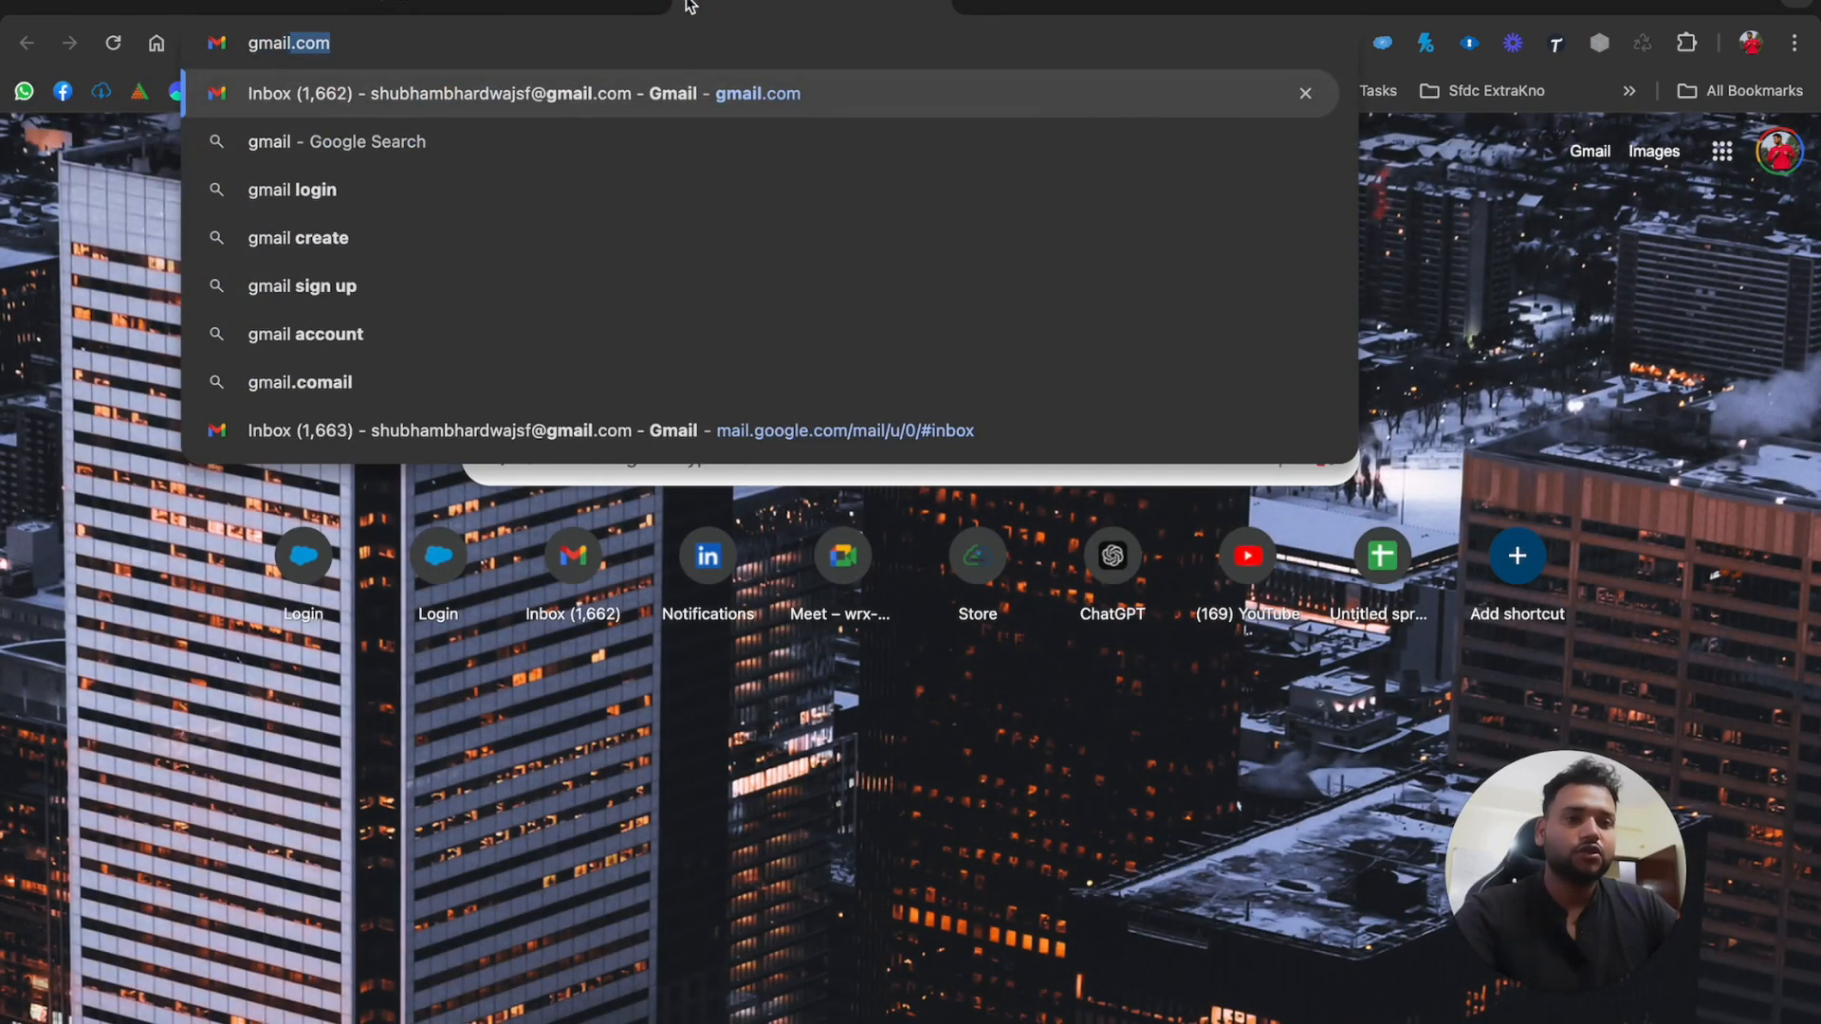
key(Return)
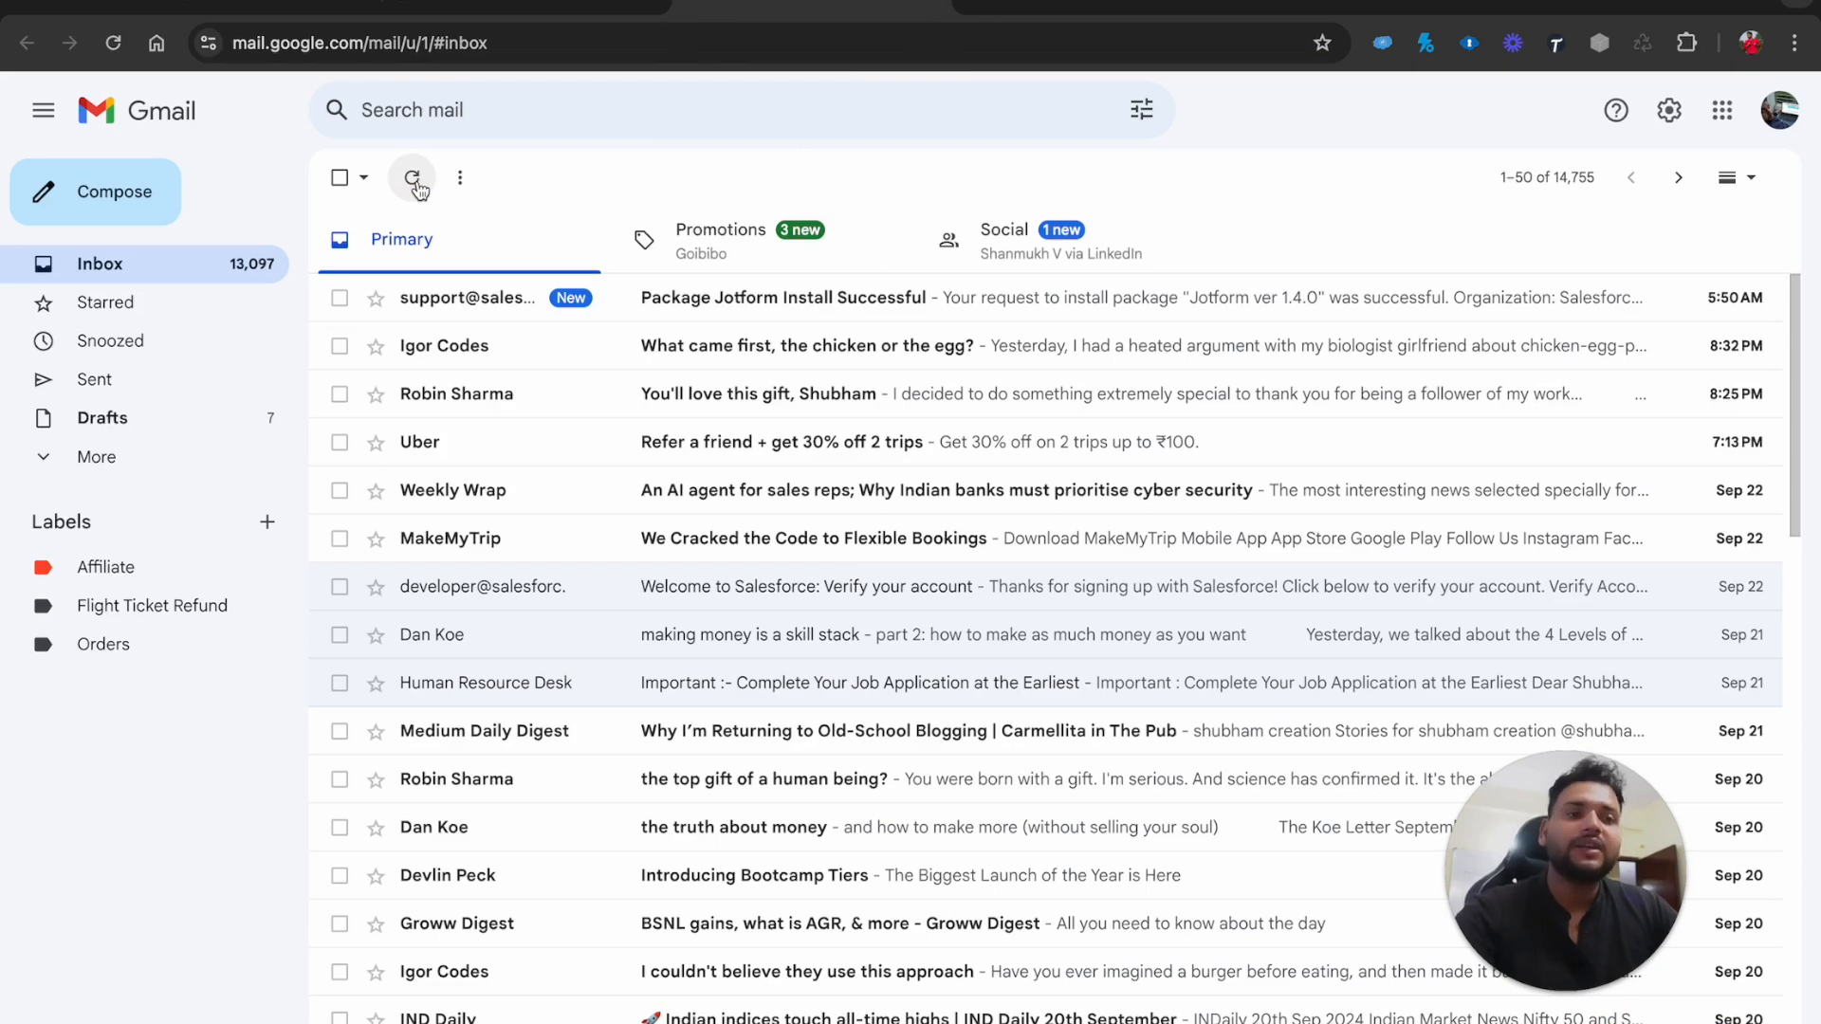
click(238, 3)
click(400, 4)
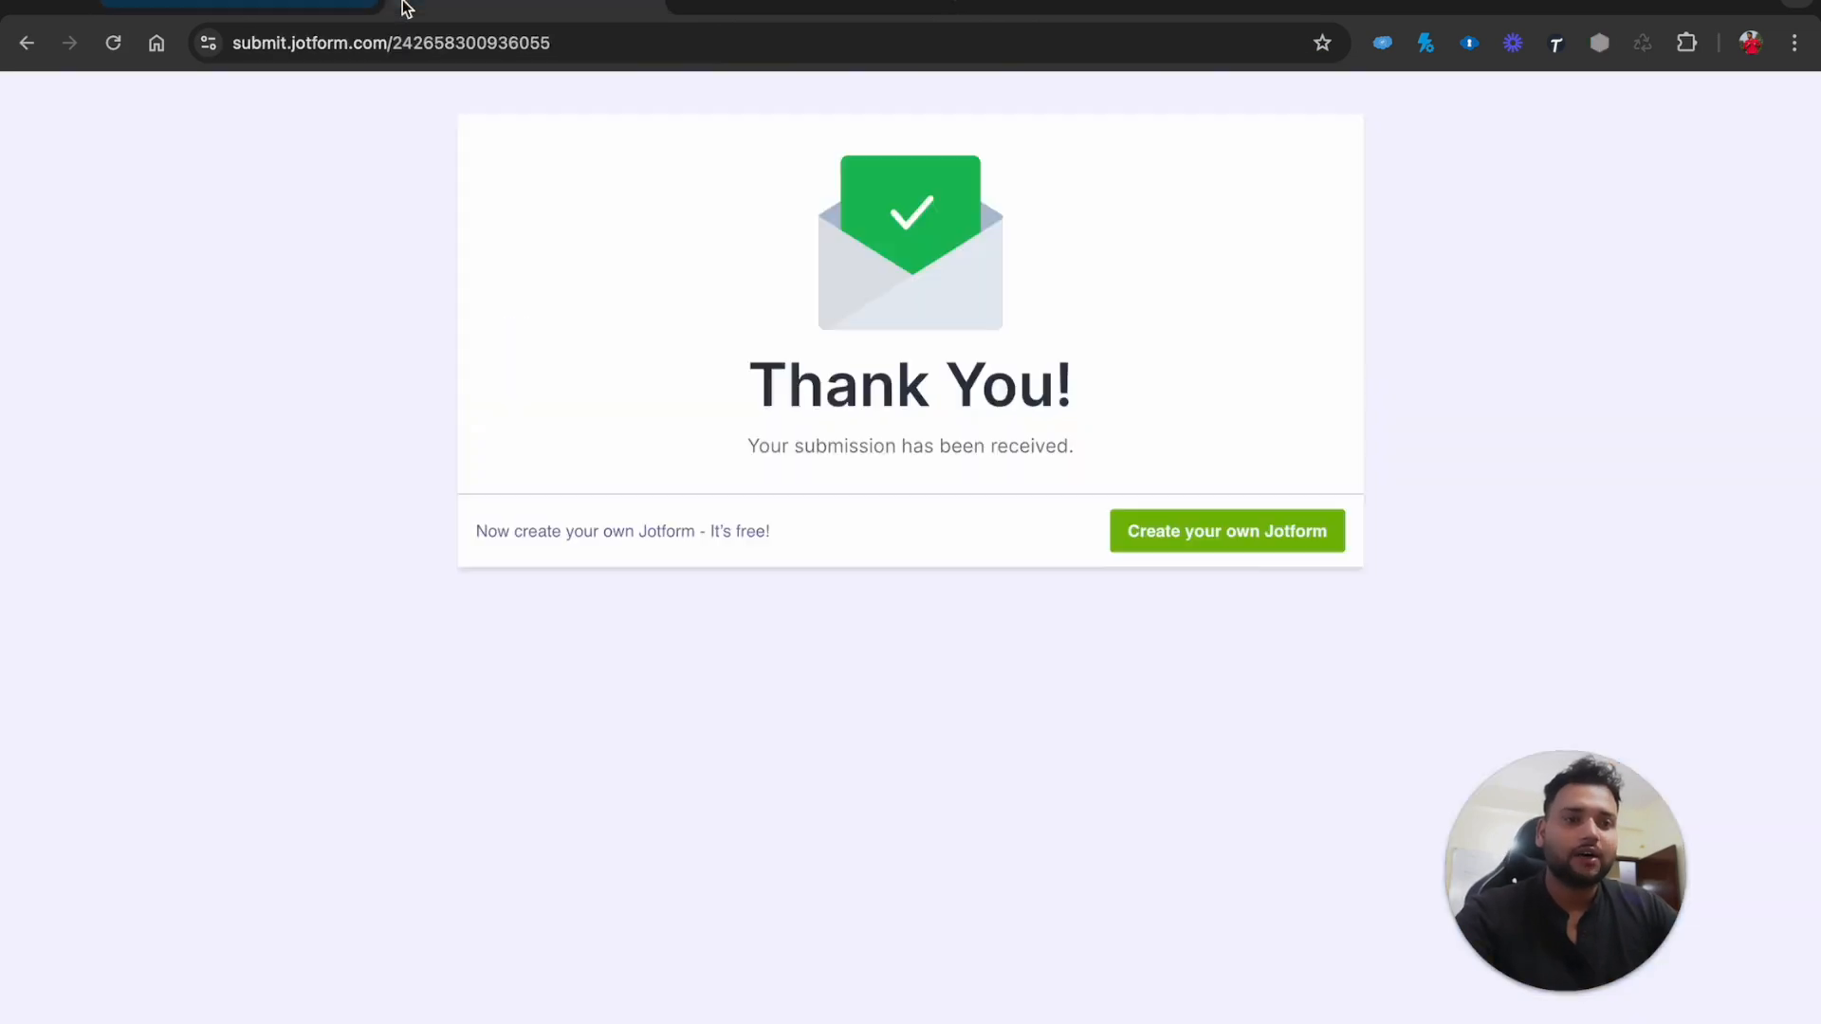
click(296, 8)
Open the Jotform form's Publish > Embed options and preview the IFrame embed code
click(397, 155)
click(188, 510)
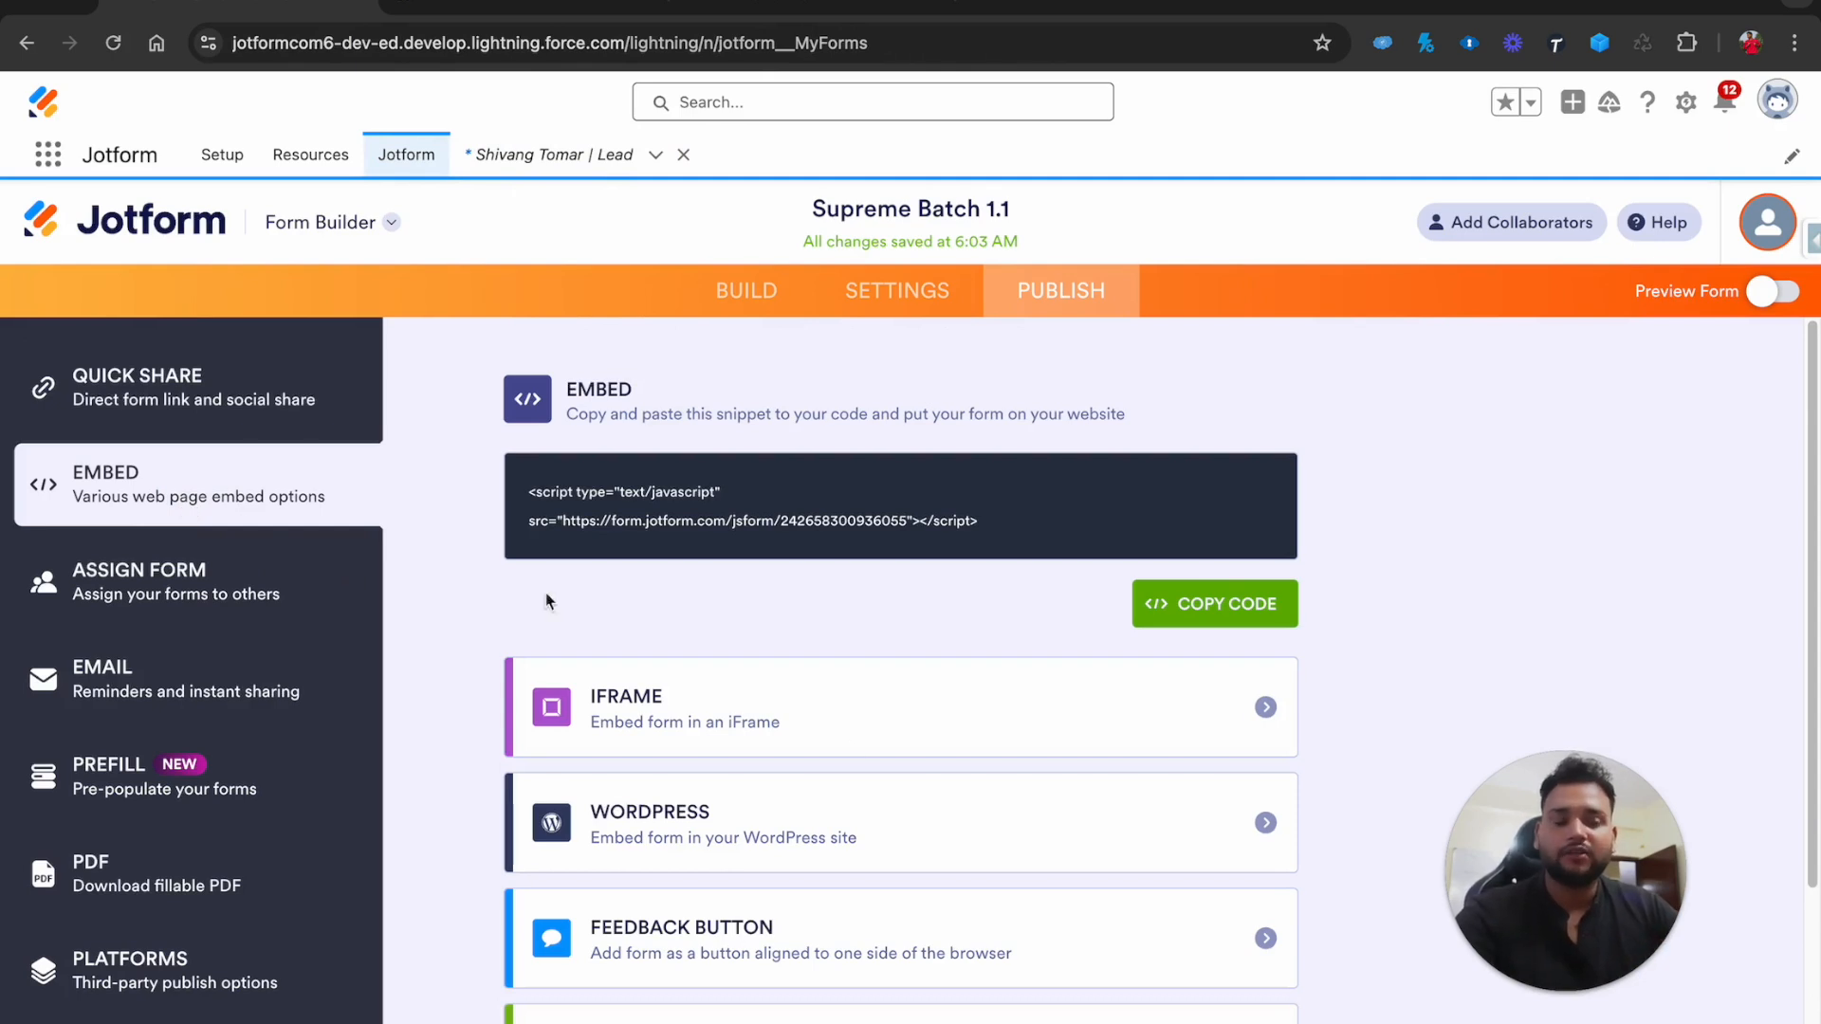
scroll(902, 786, down, 1)
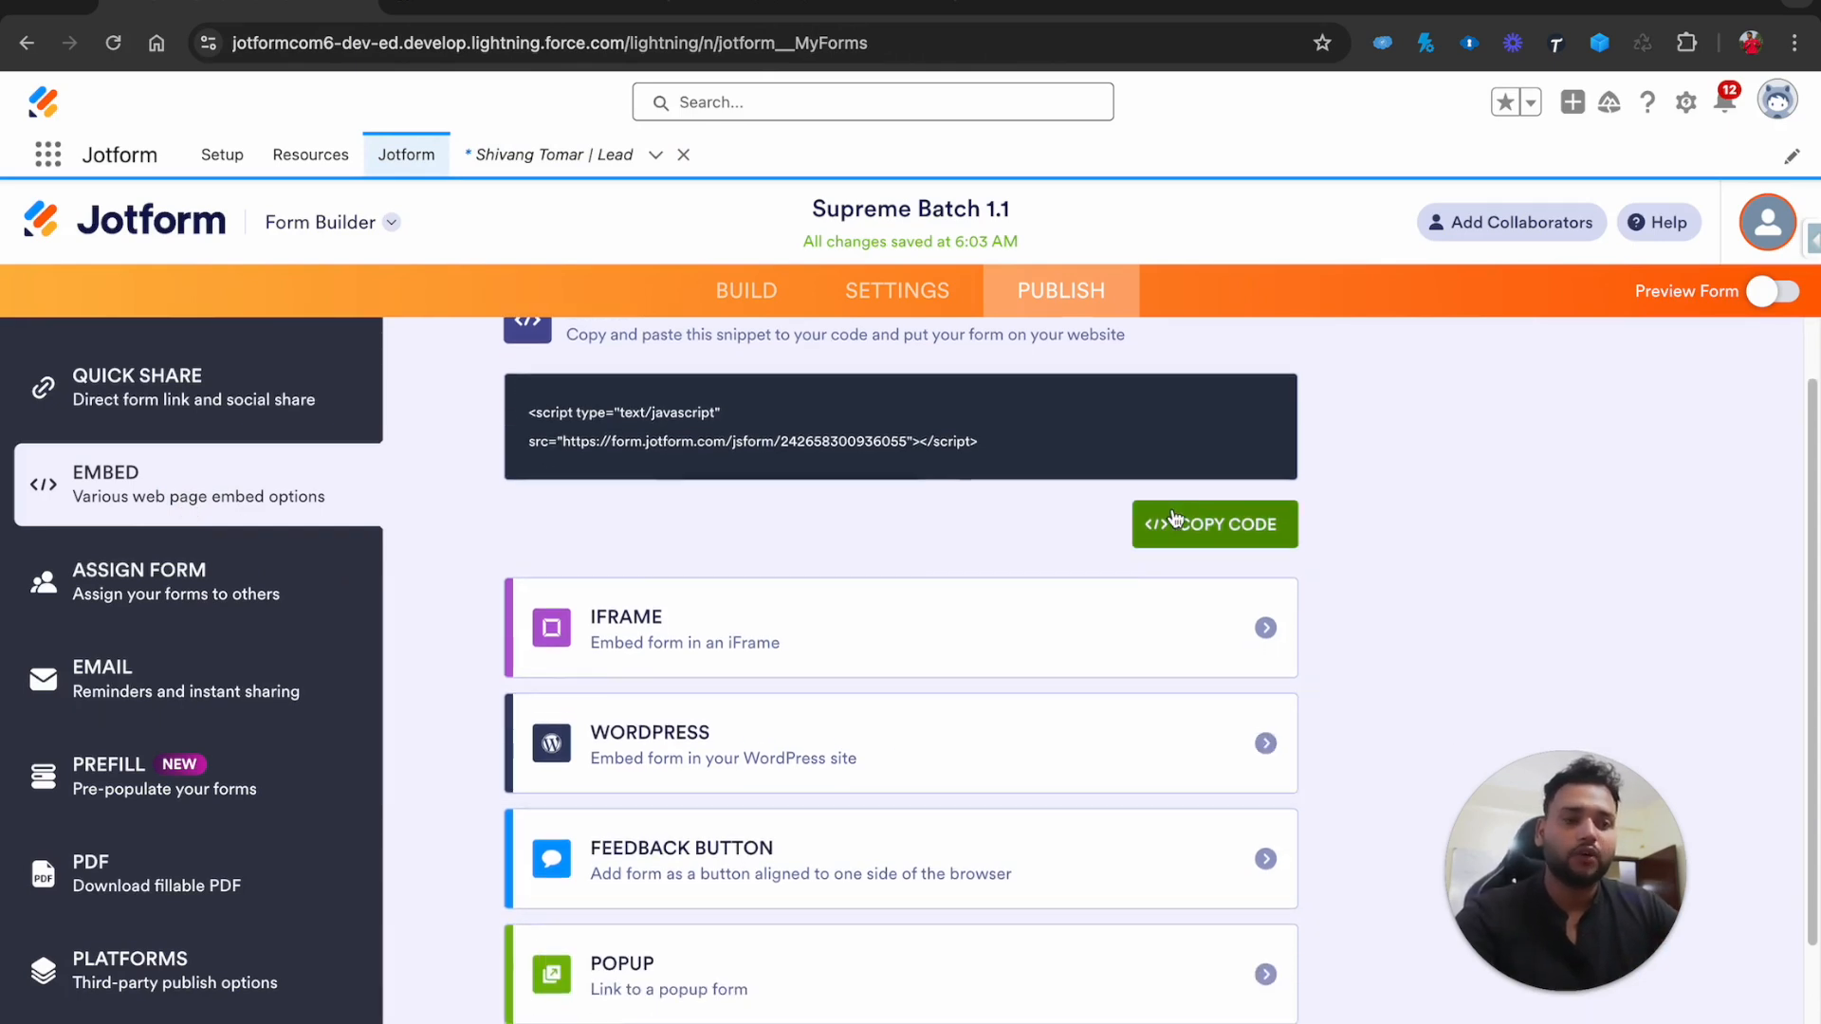
click(718, 630)
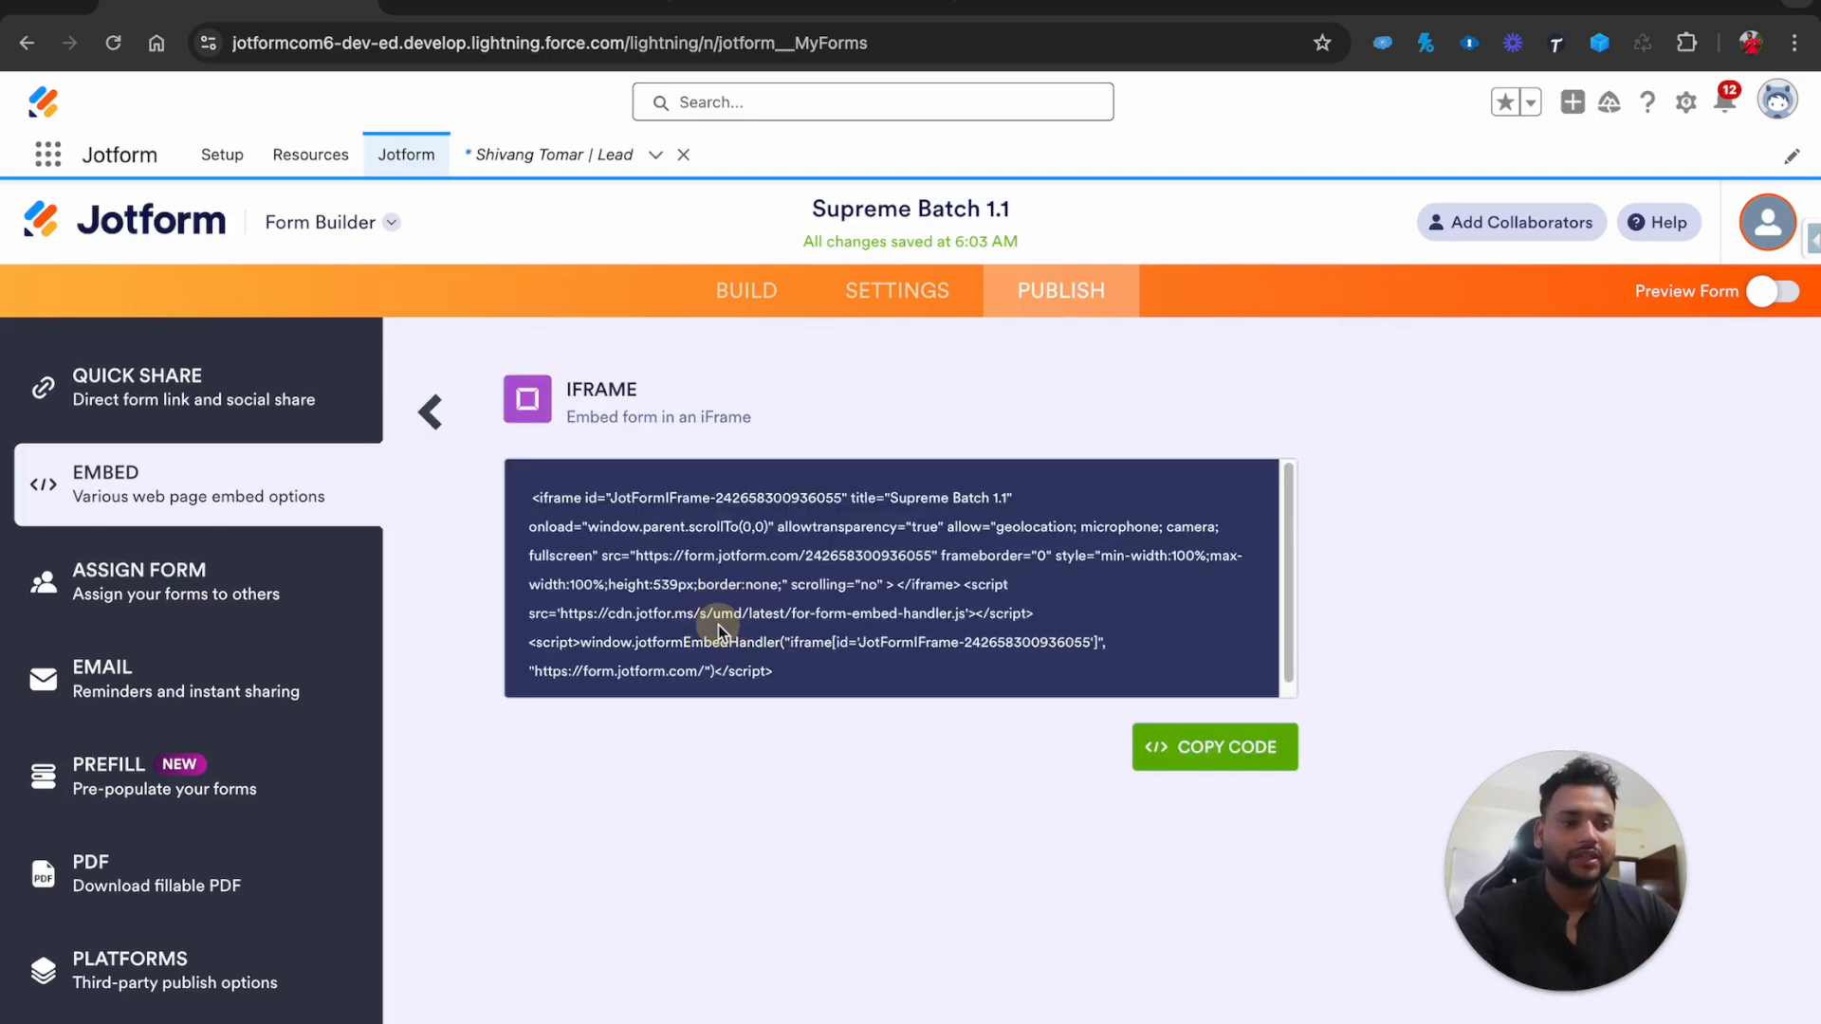
click(421, 411)
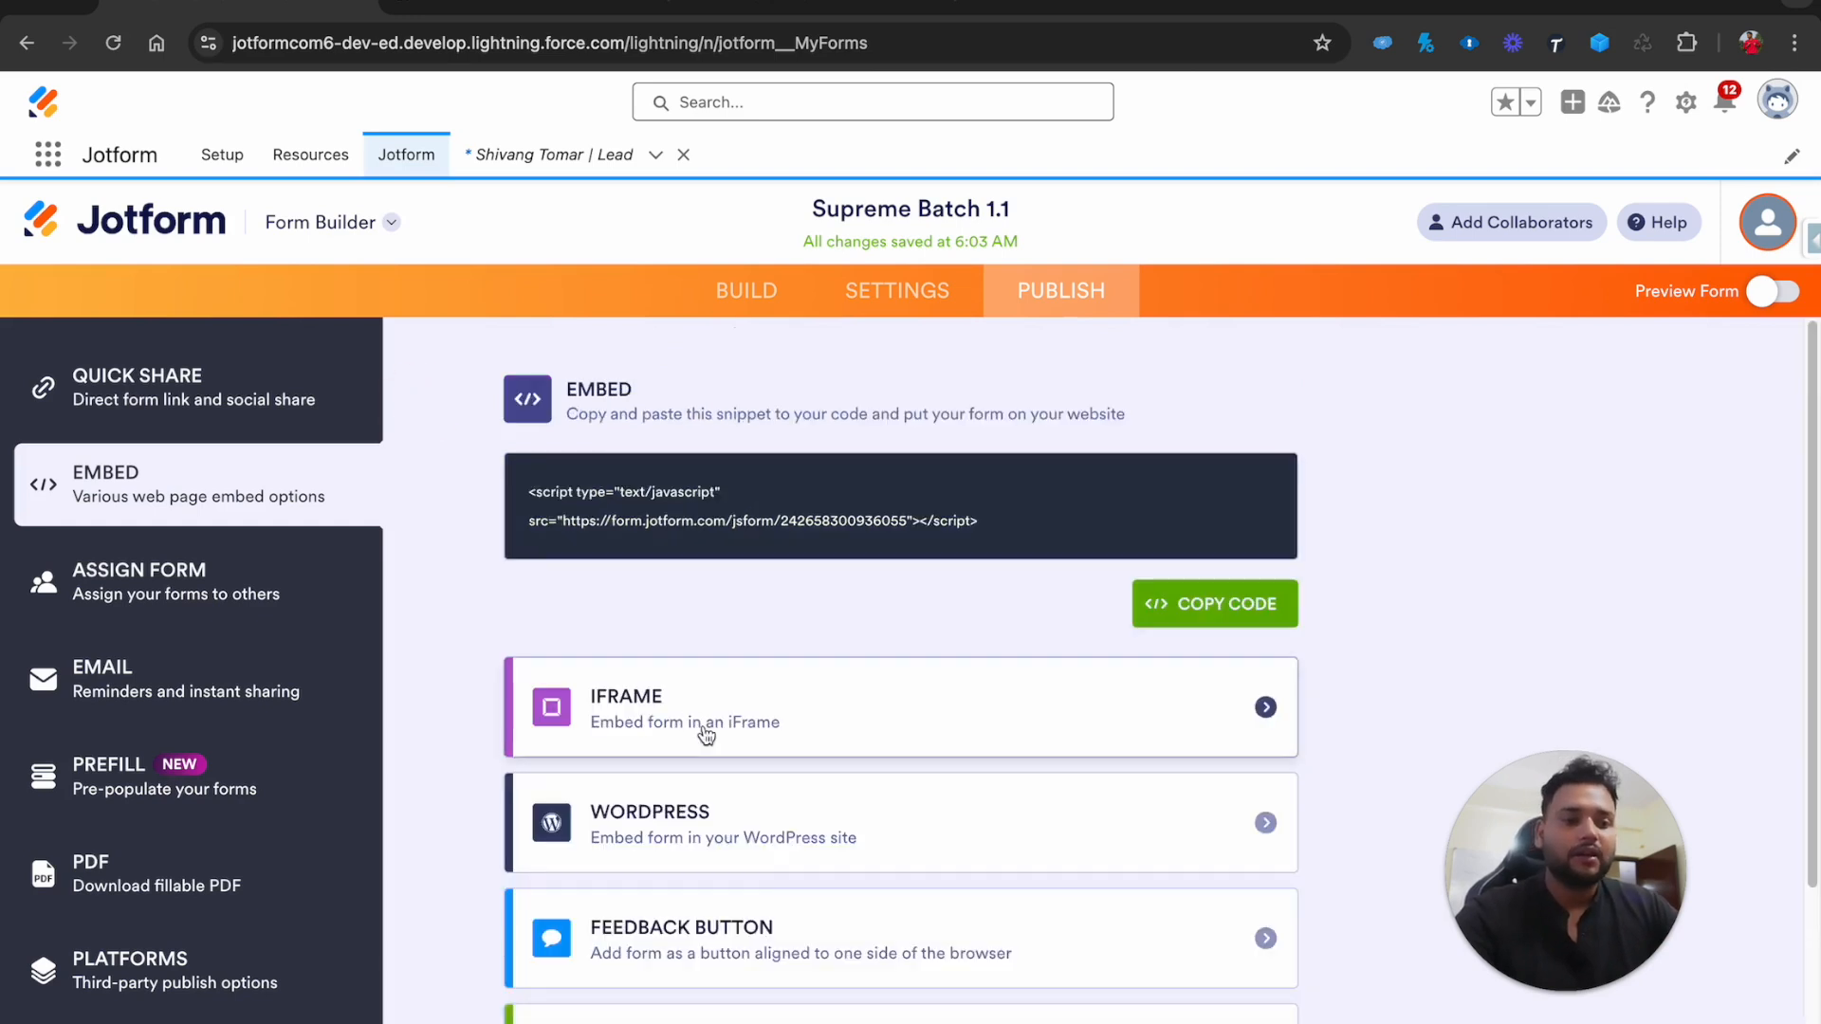
Copy the form's WordPress embed code and return to the form settings
scroll(703, 721, down, 2)
click(692, 633)
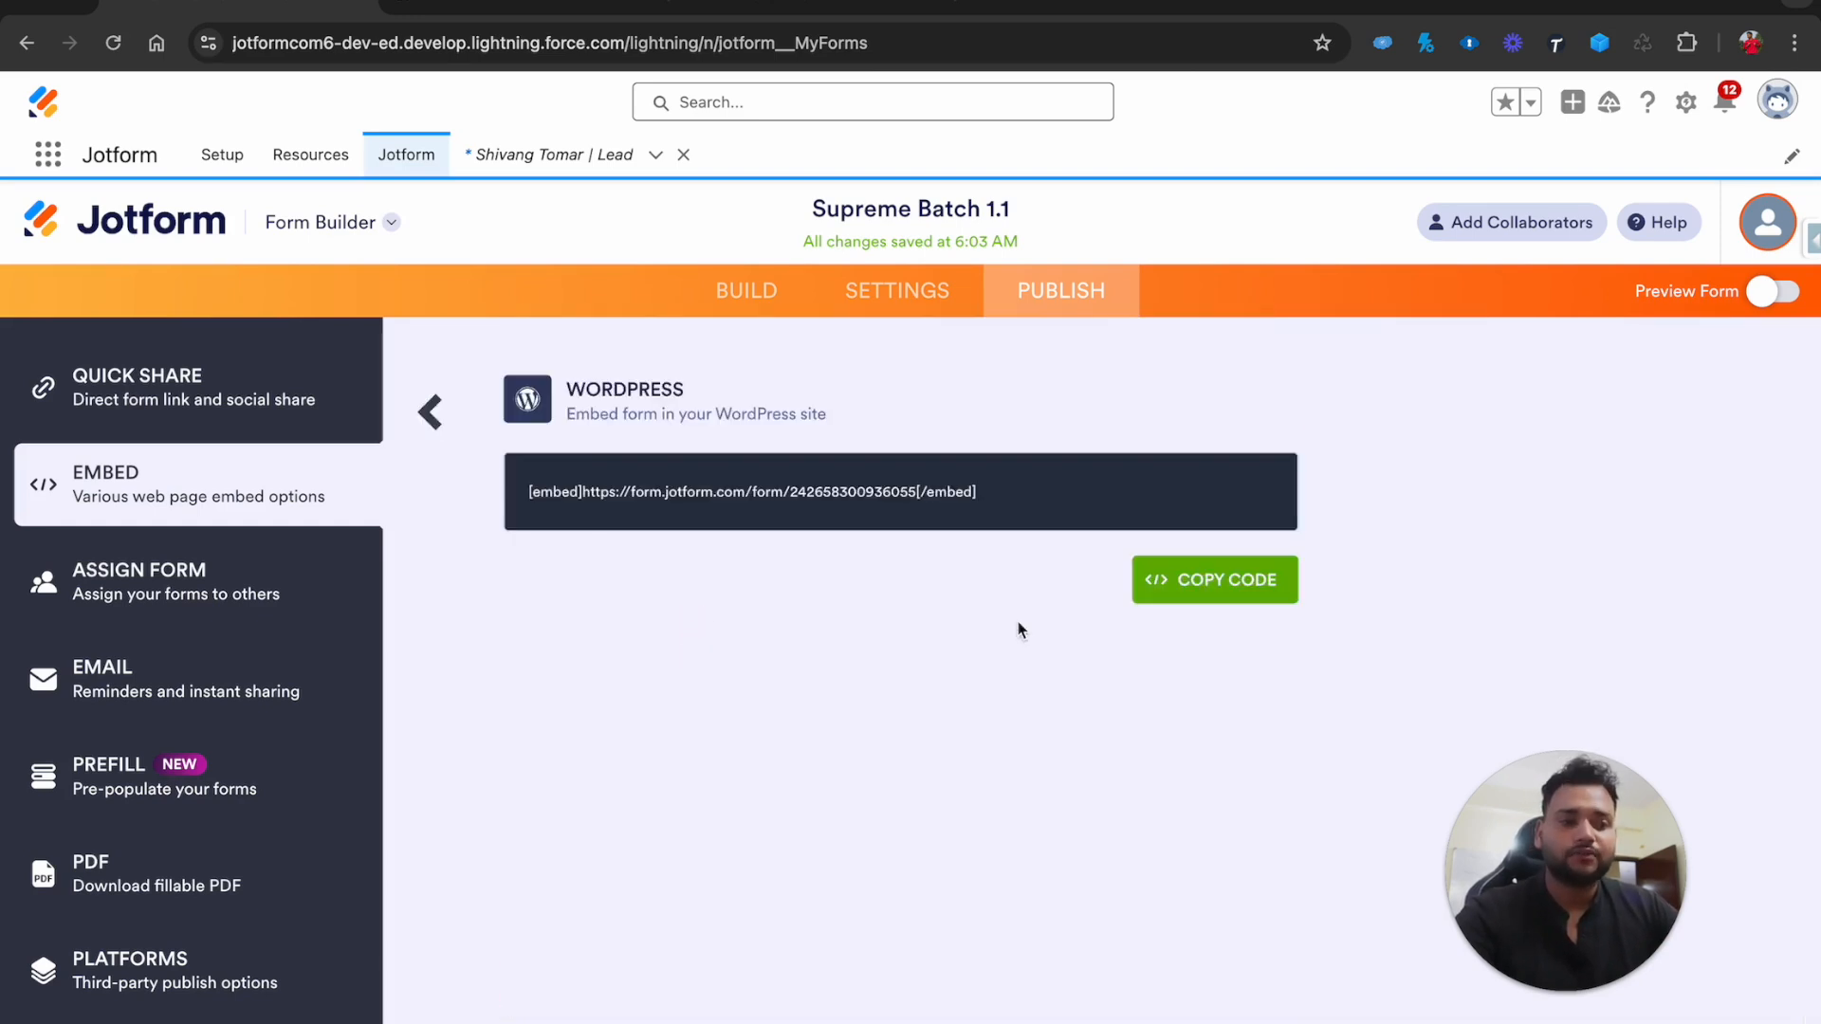
click(1190, 585)
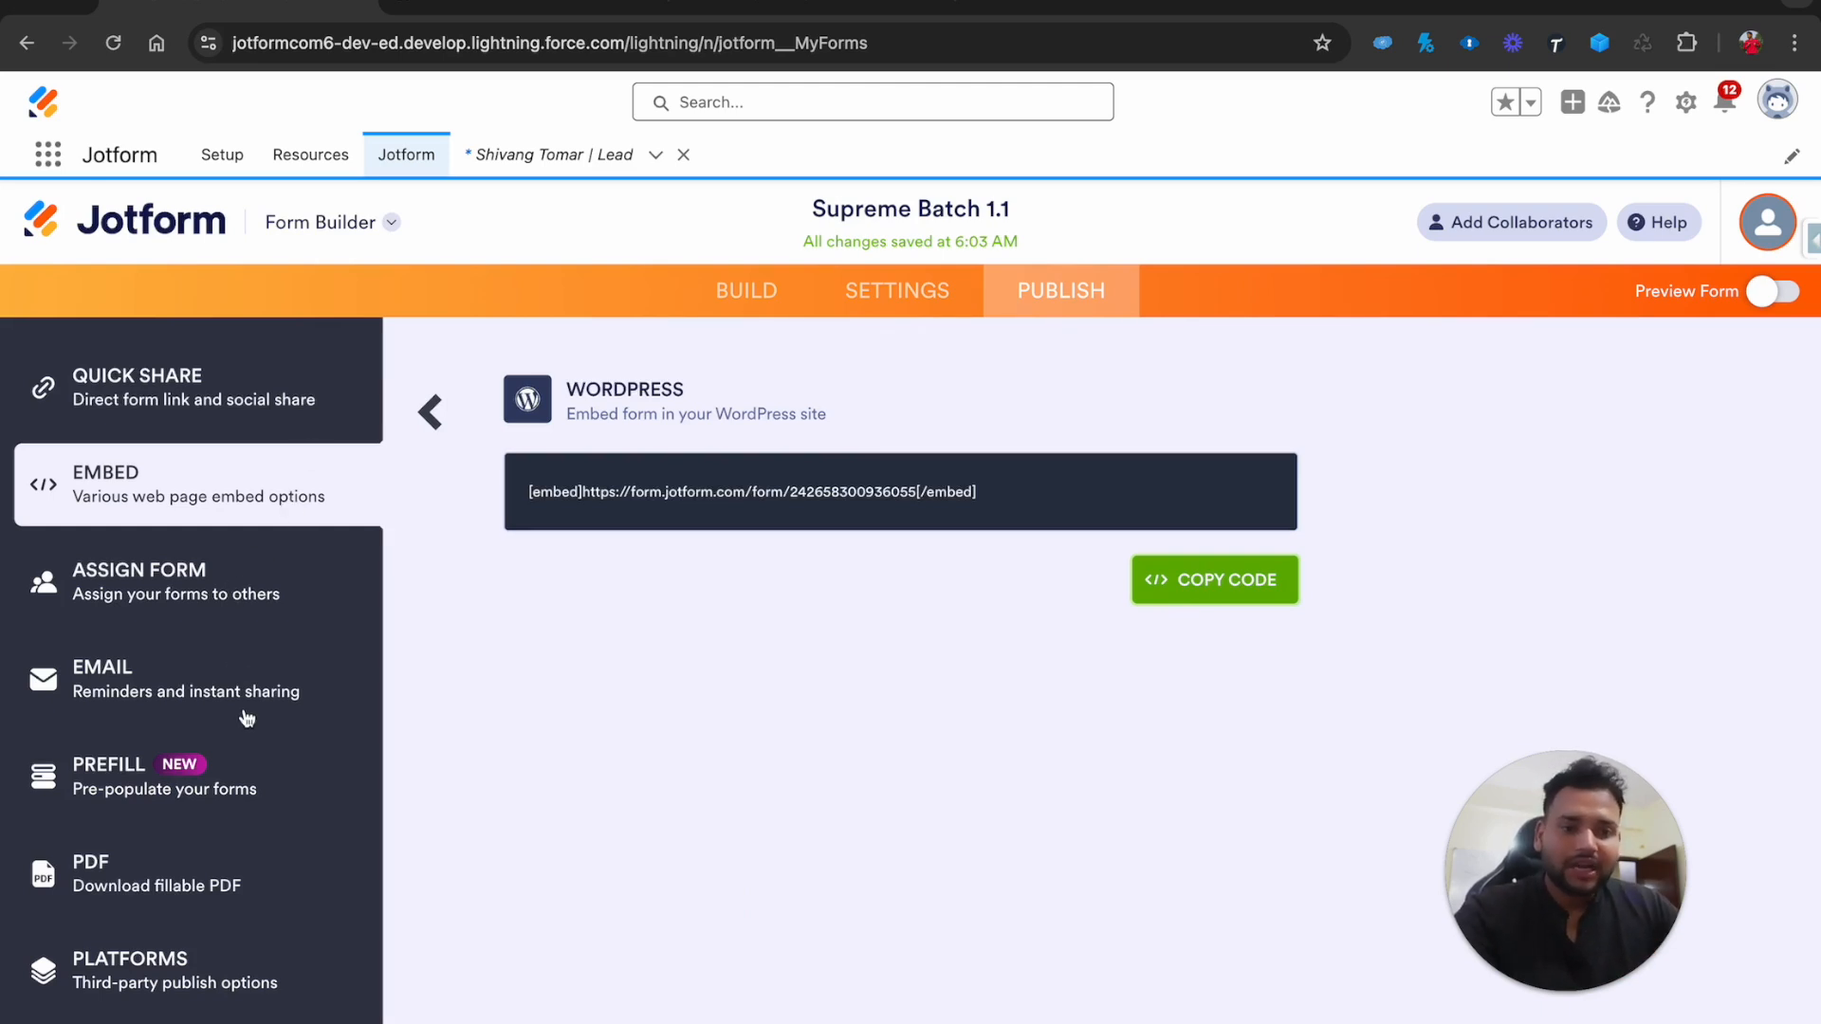
click(432, 414)
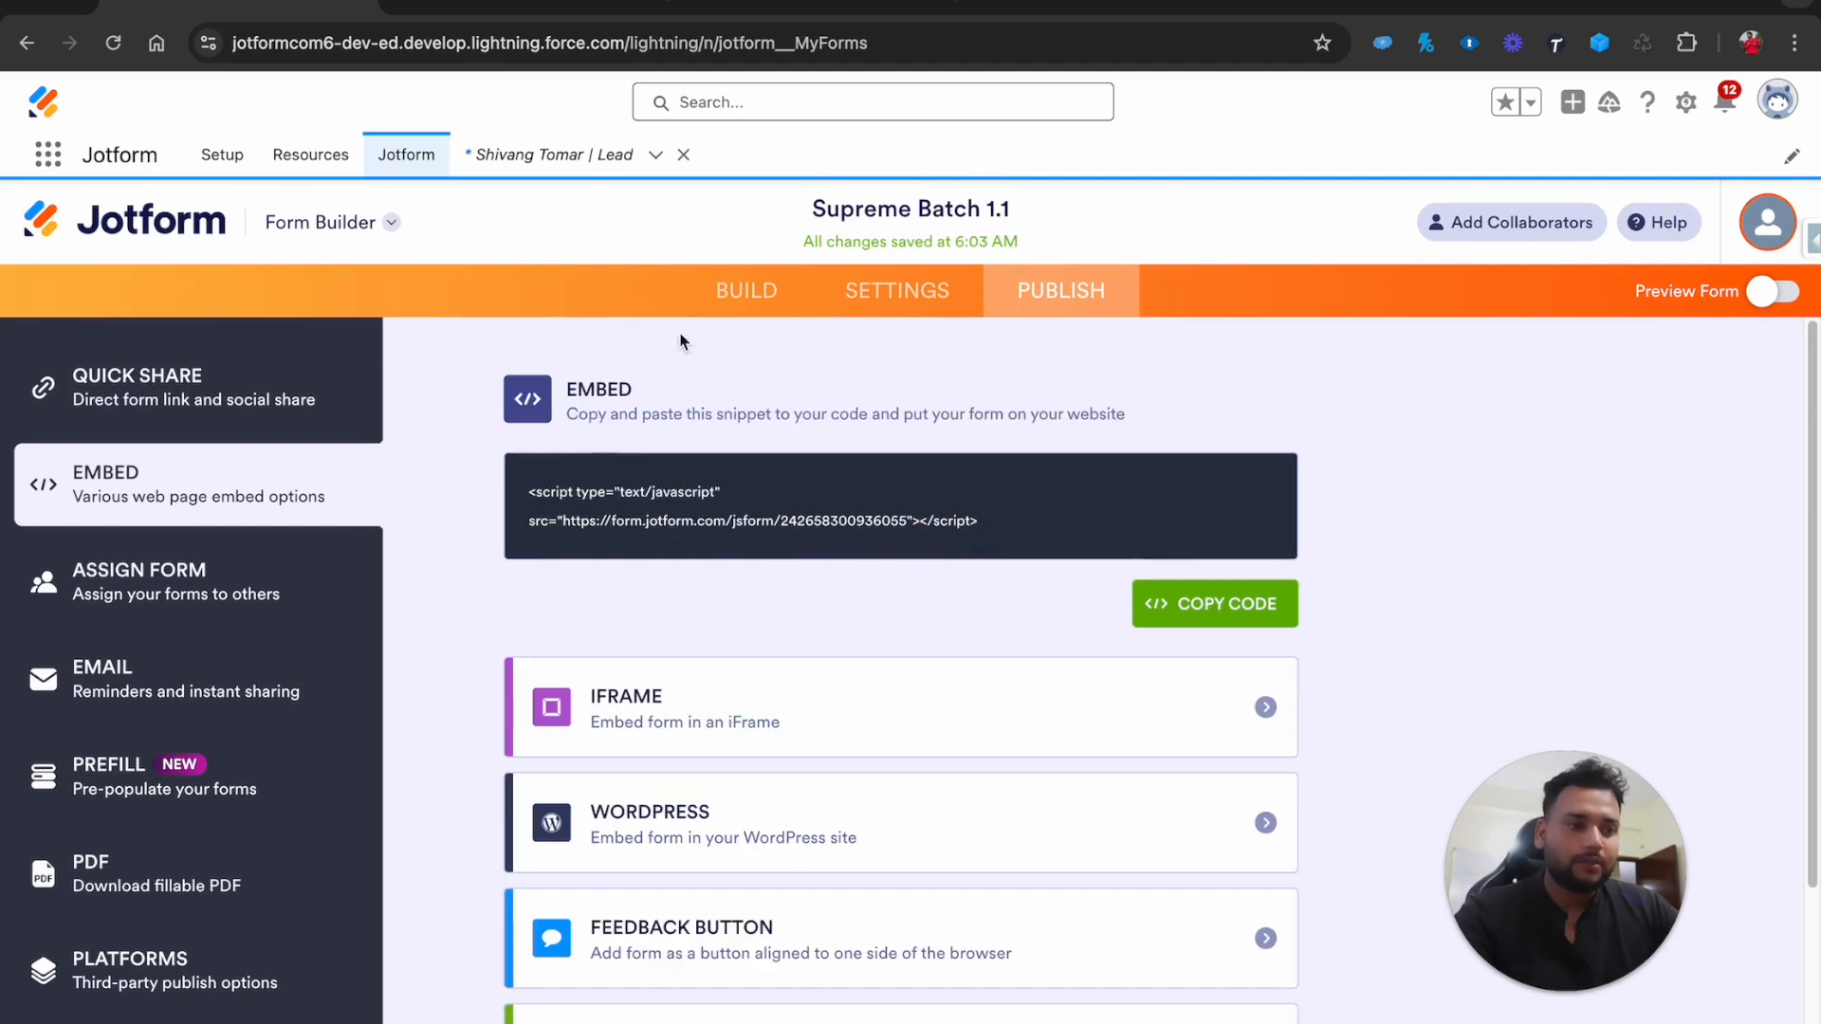
click(868, 292)
Back in the form builder, select the submit button and open its properties
scroll(752, 565, down, 1)
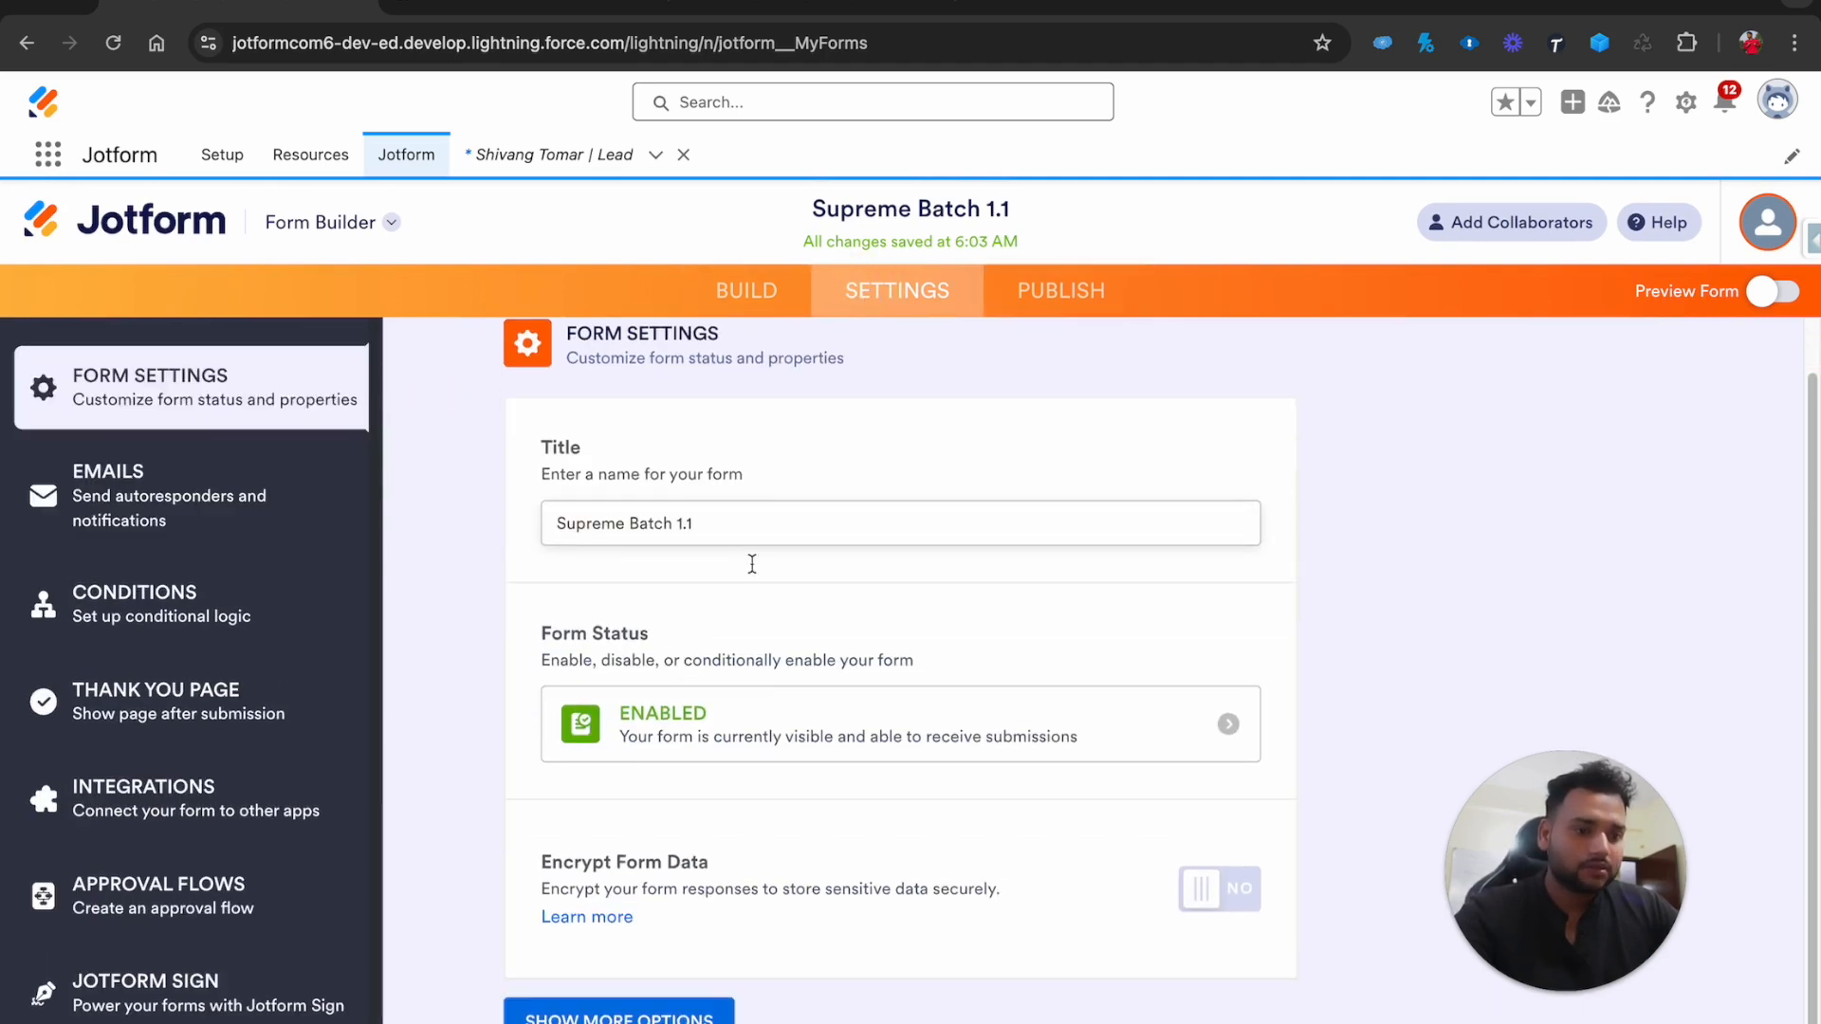
scroll(752, 560, up, 1)
click(752, 287)
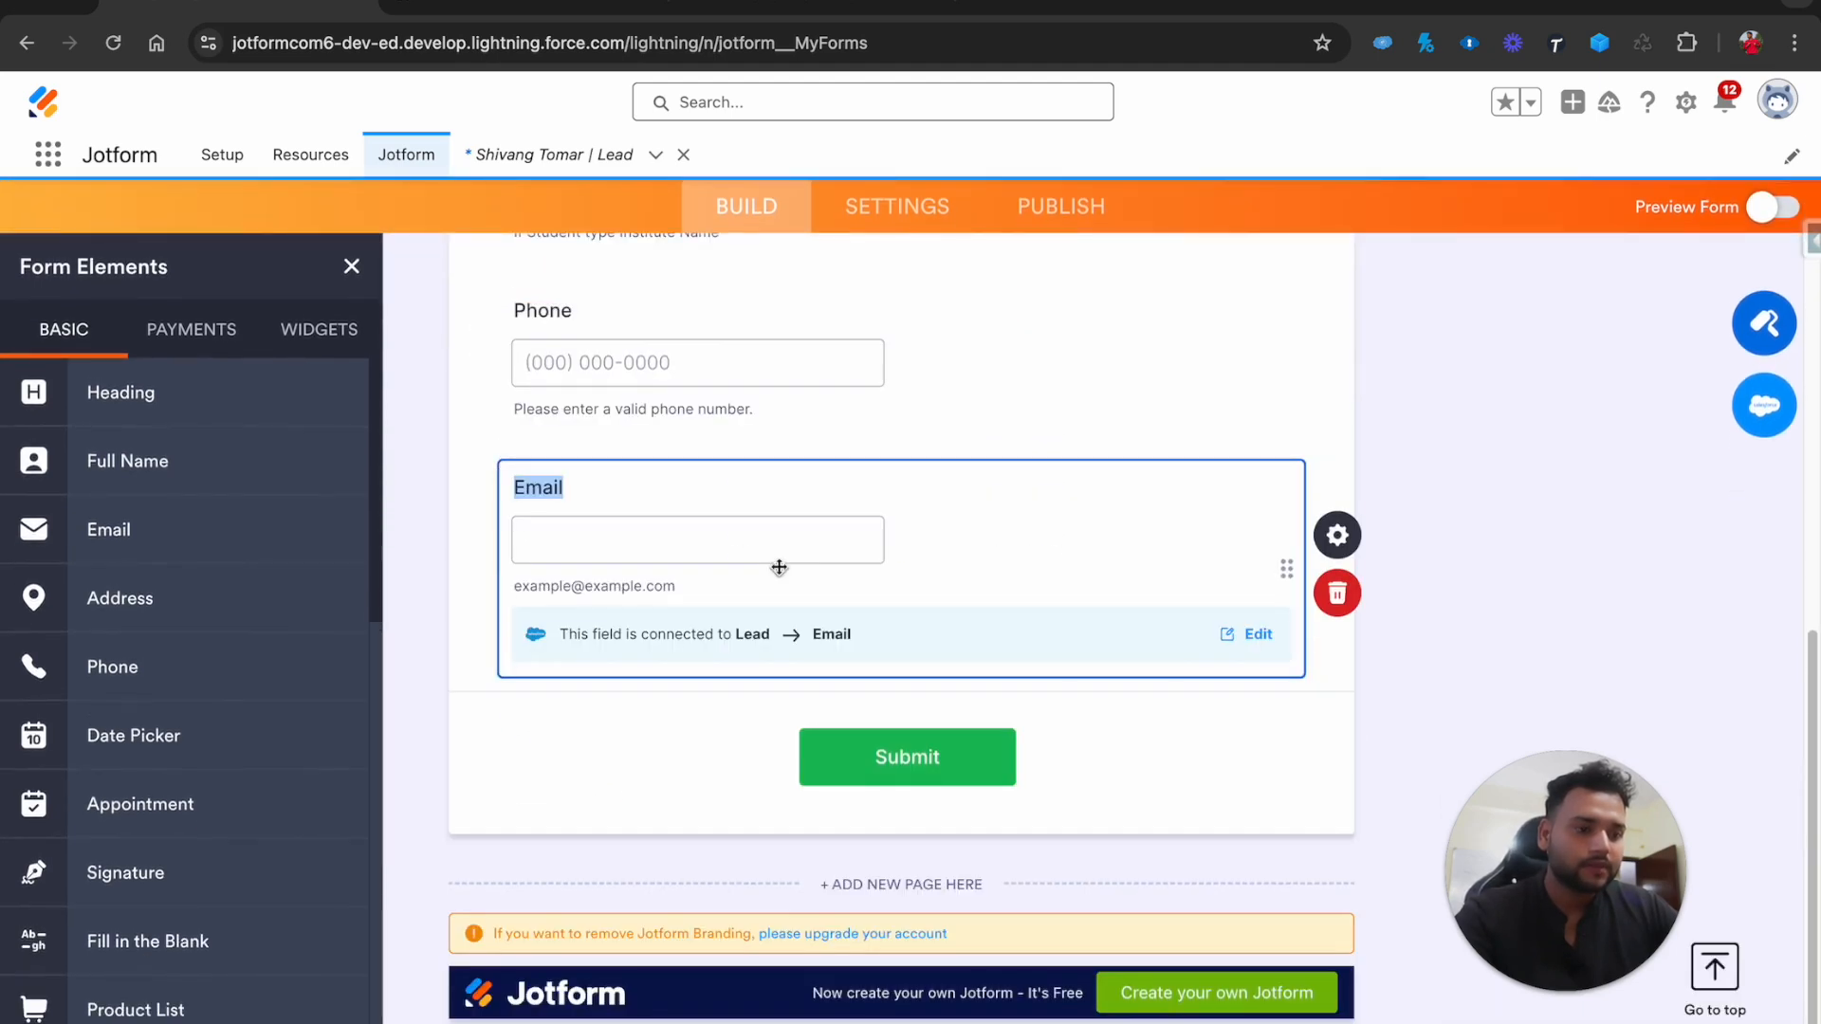
click(877, 756)
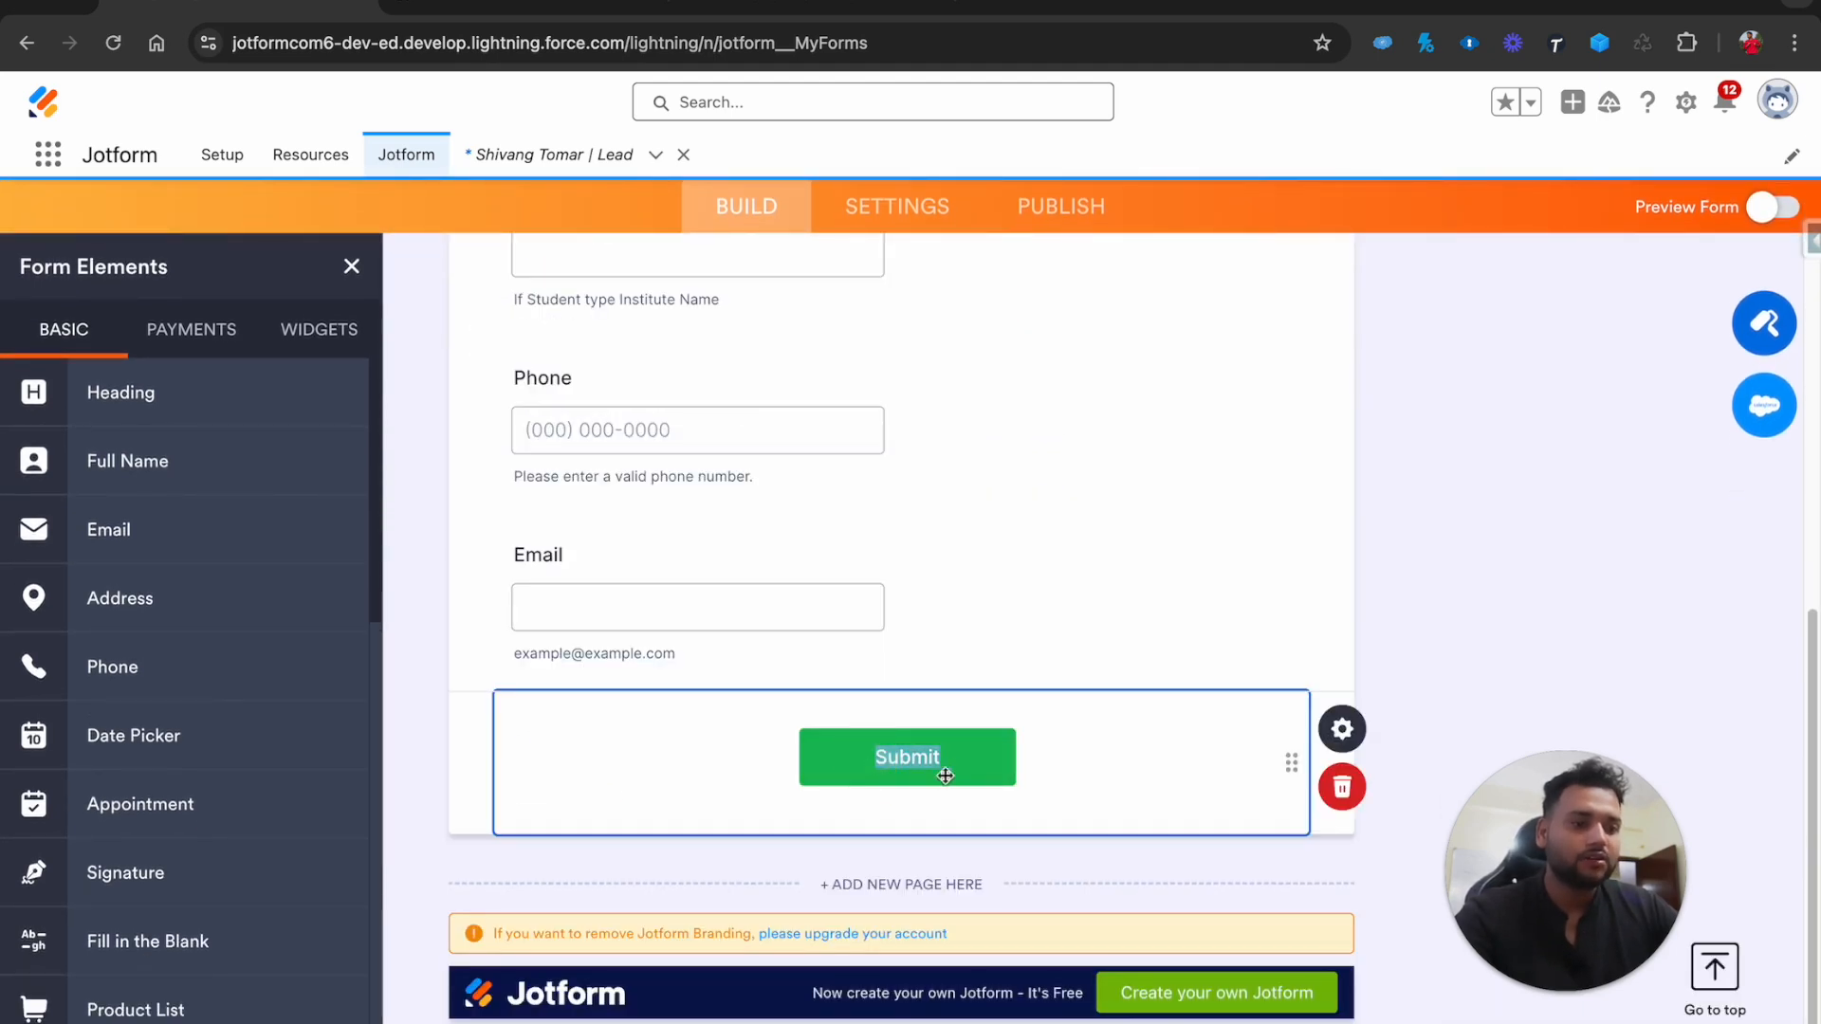
click(1341, 729)
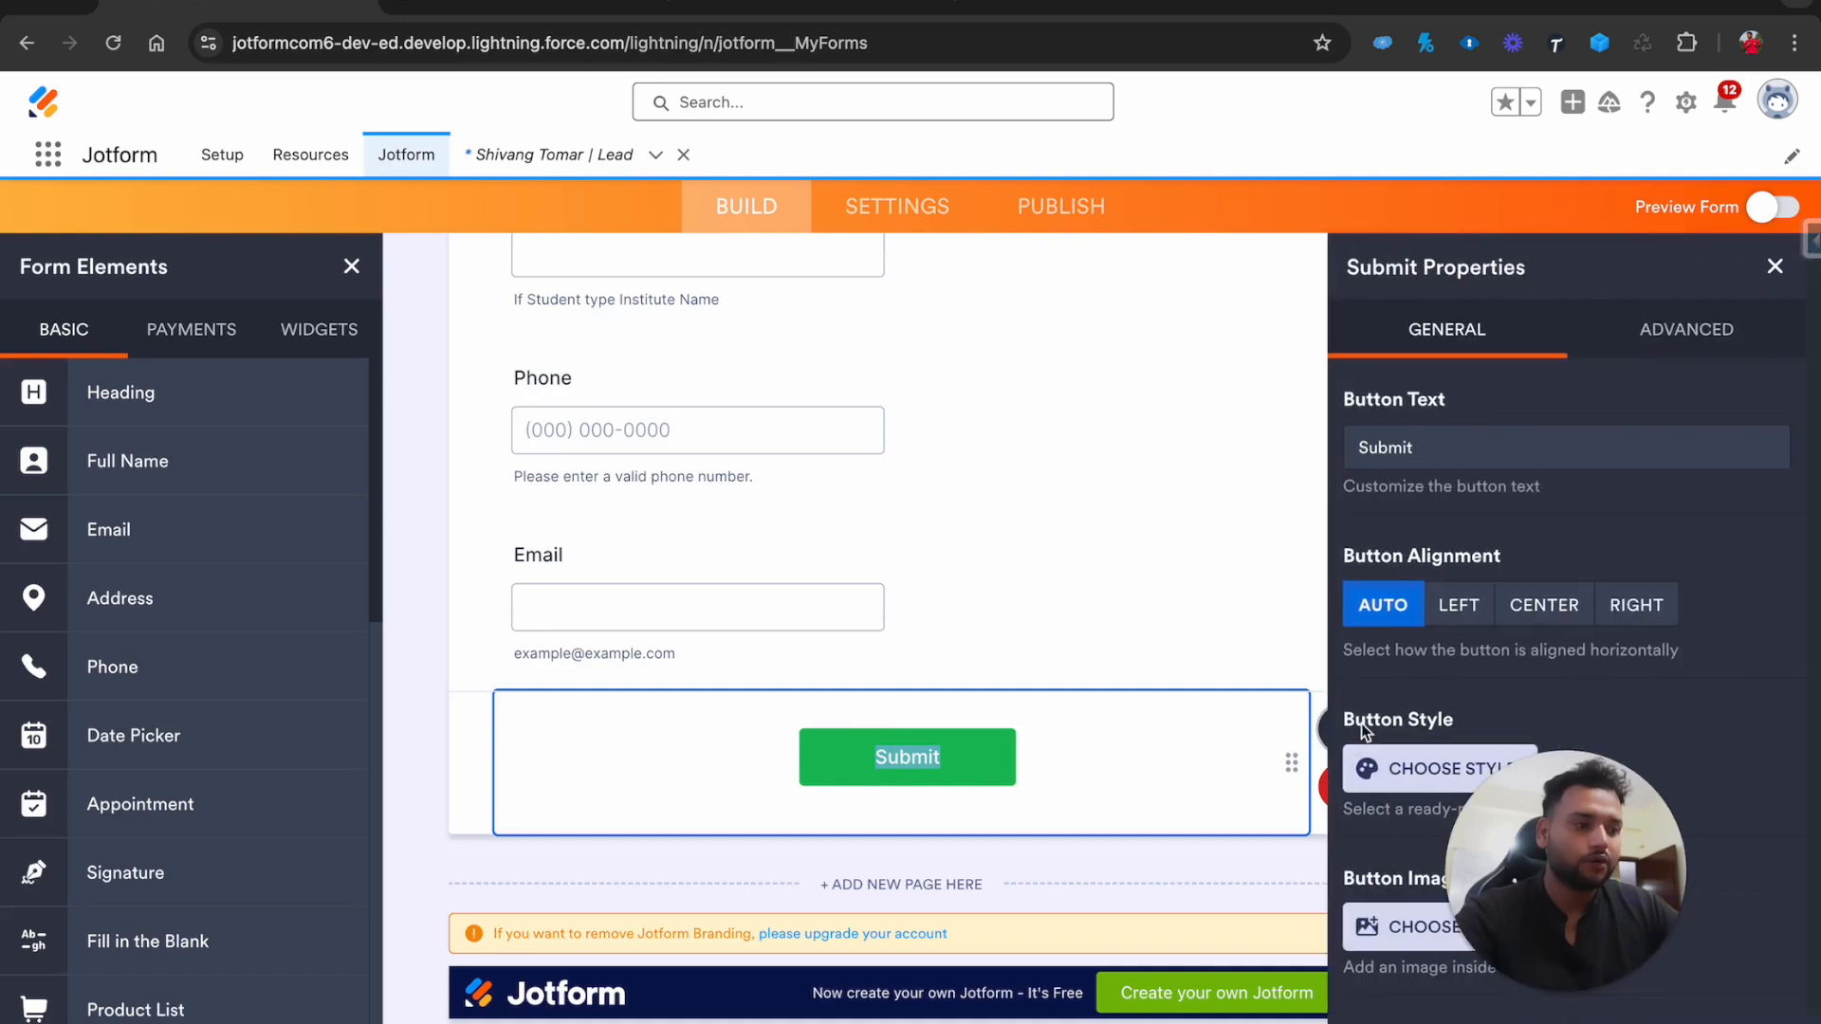
drag(1591, 778, 253, 897)
Relabel the button 'Submit Details', centre it, make it blue, and open a new tab
click(1453, 439)
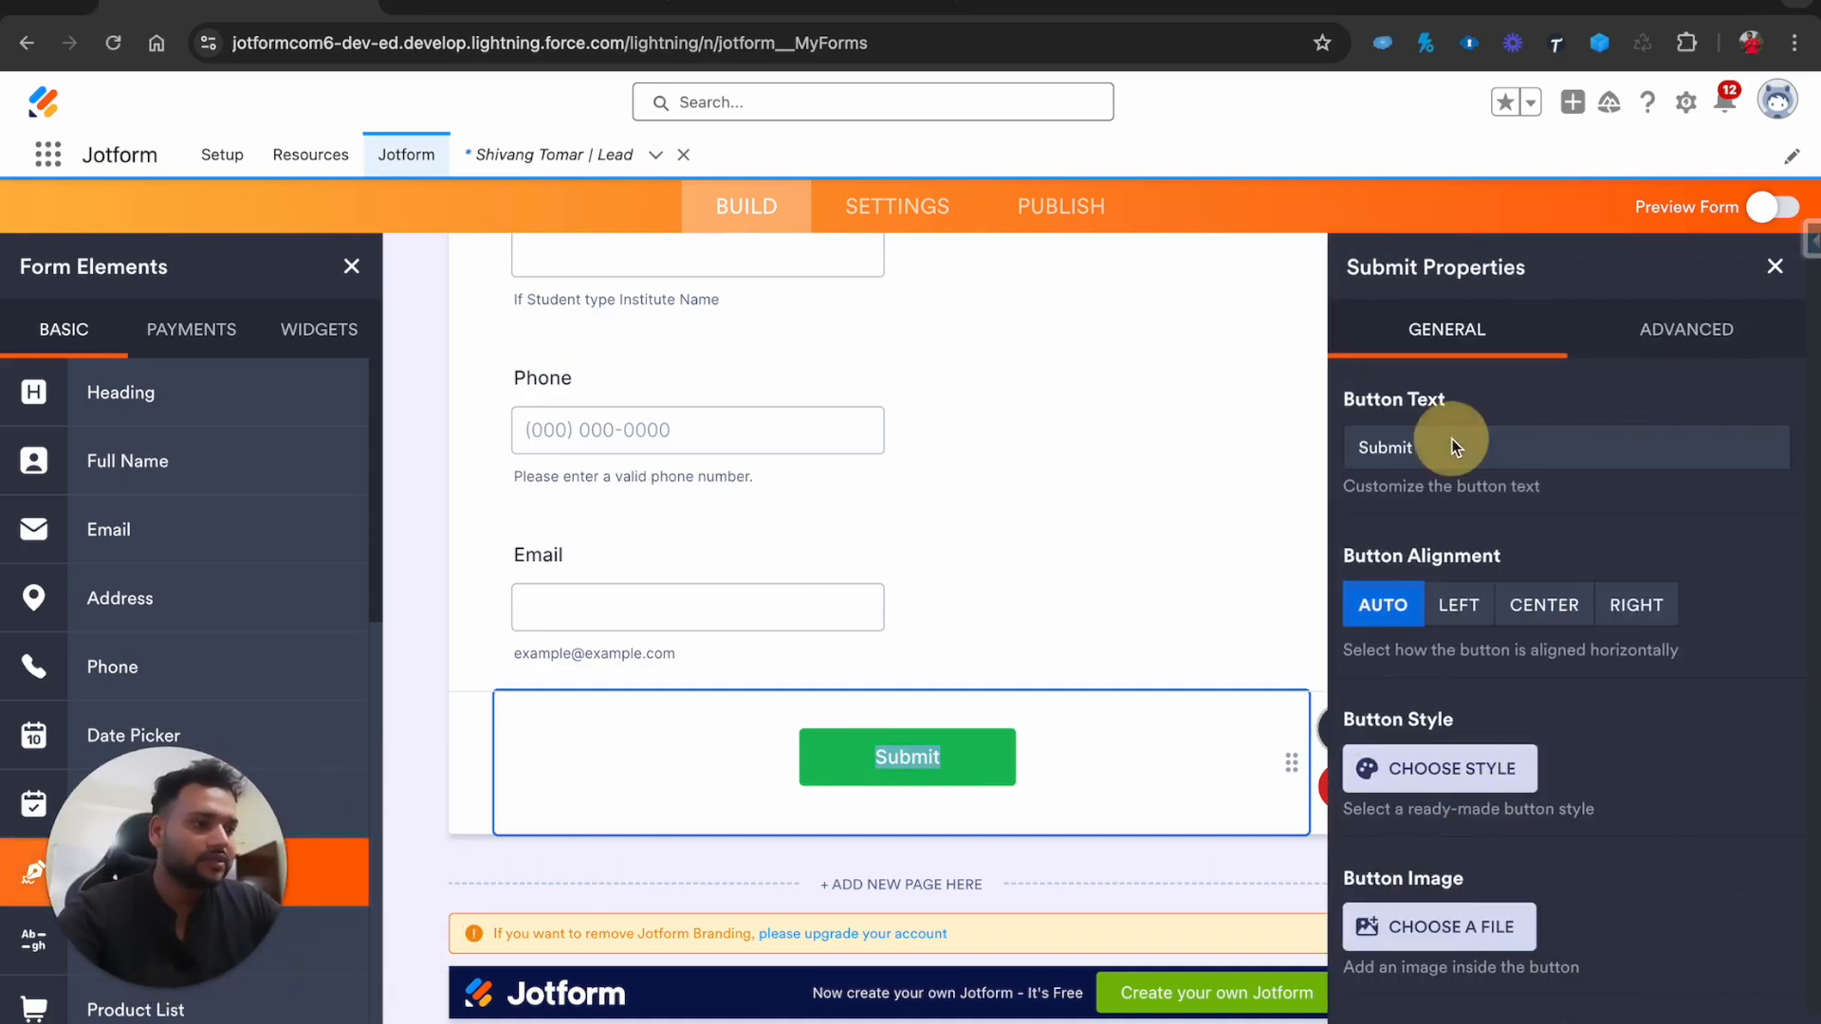
double_click(1362, 447)
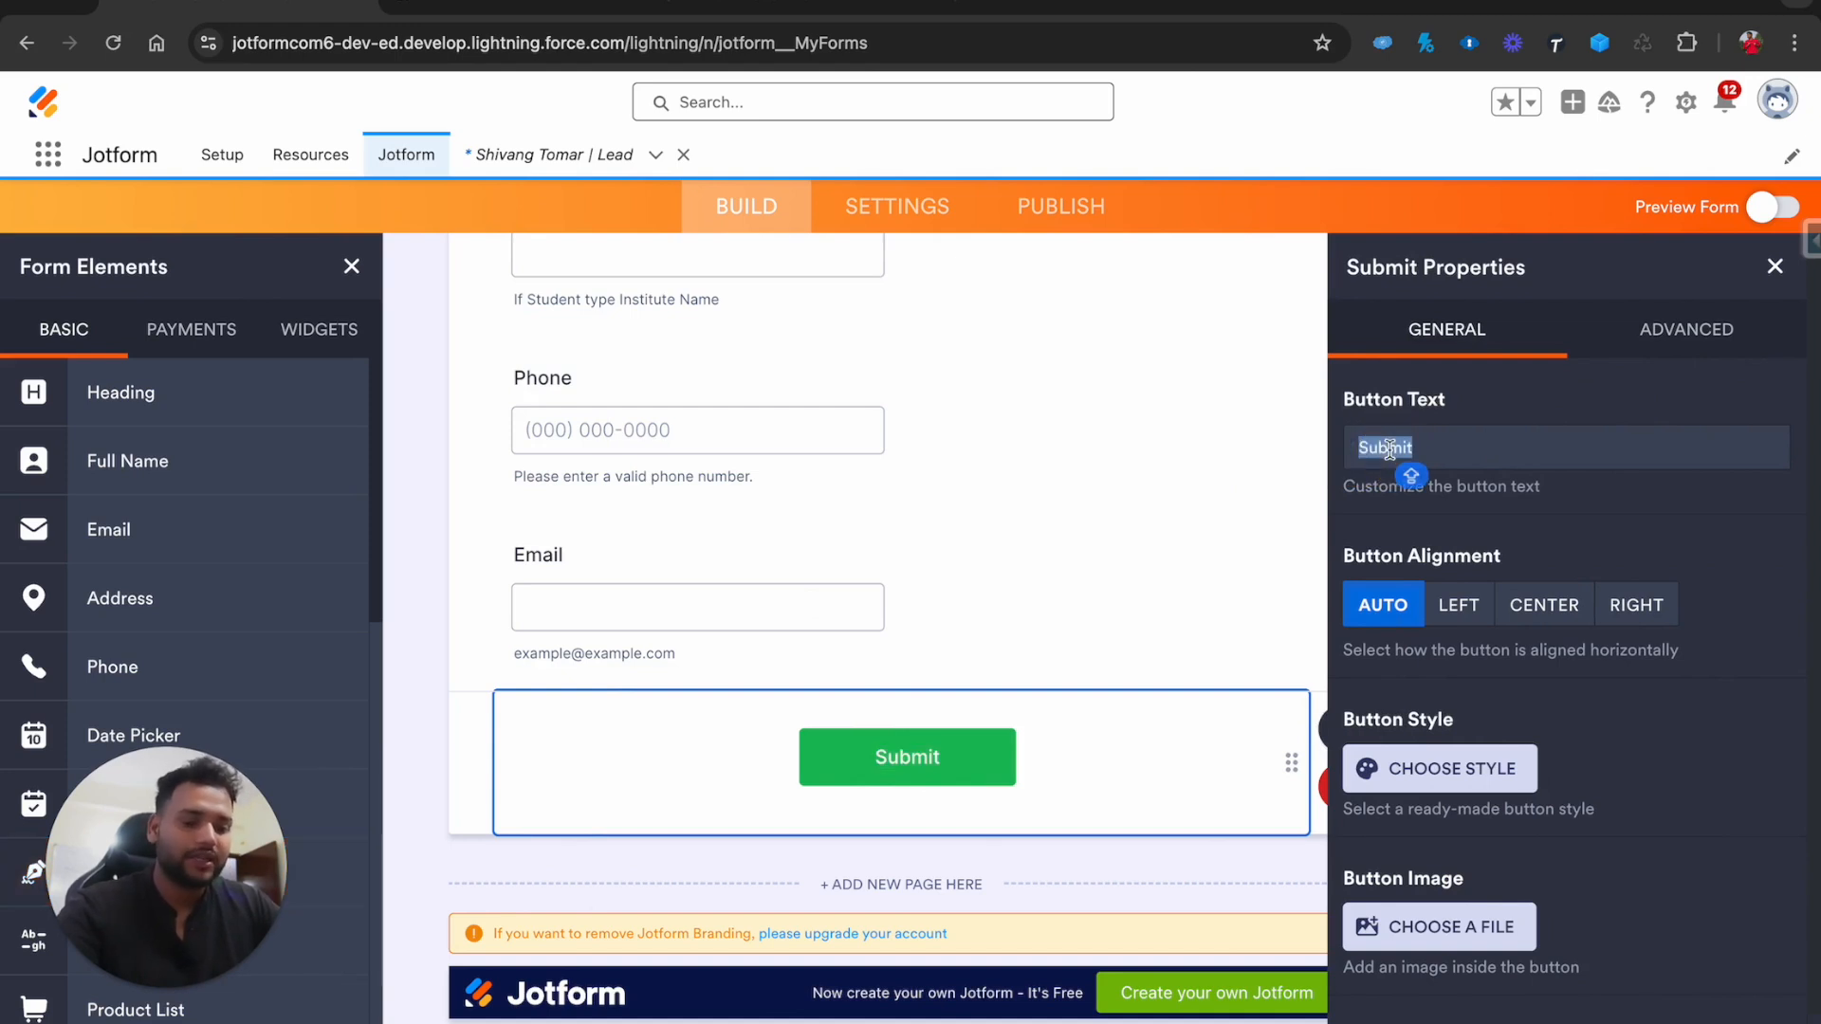
text(Submit)
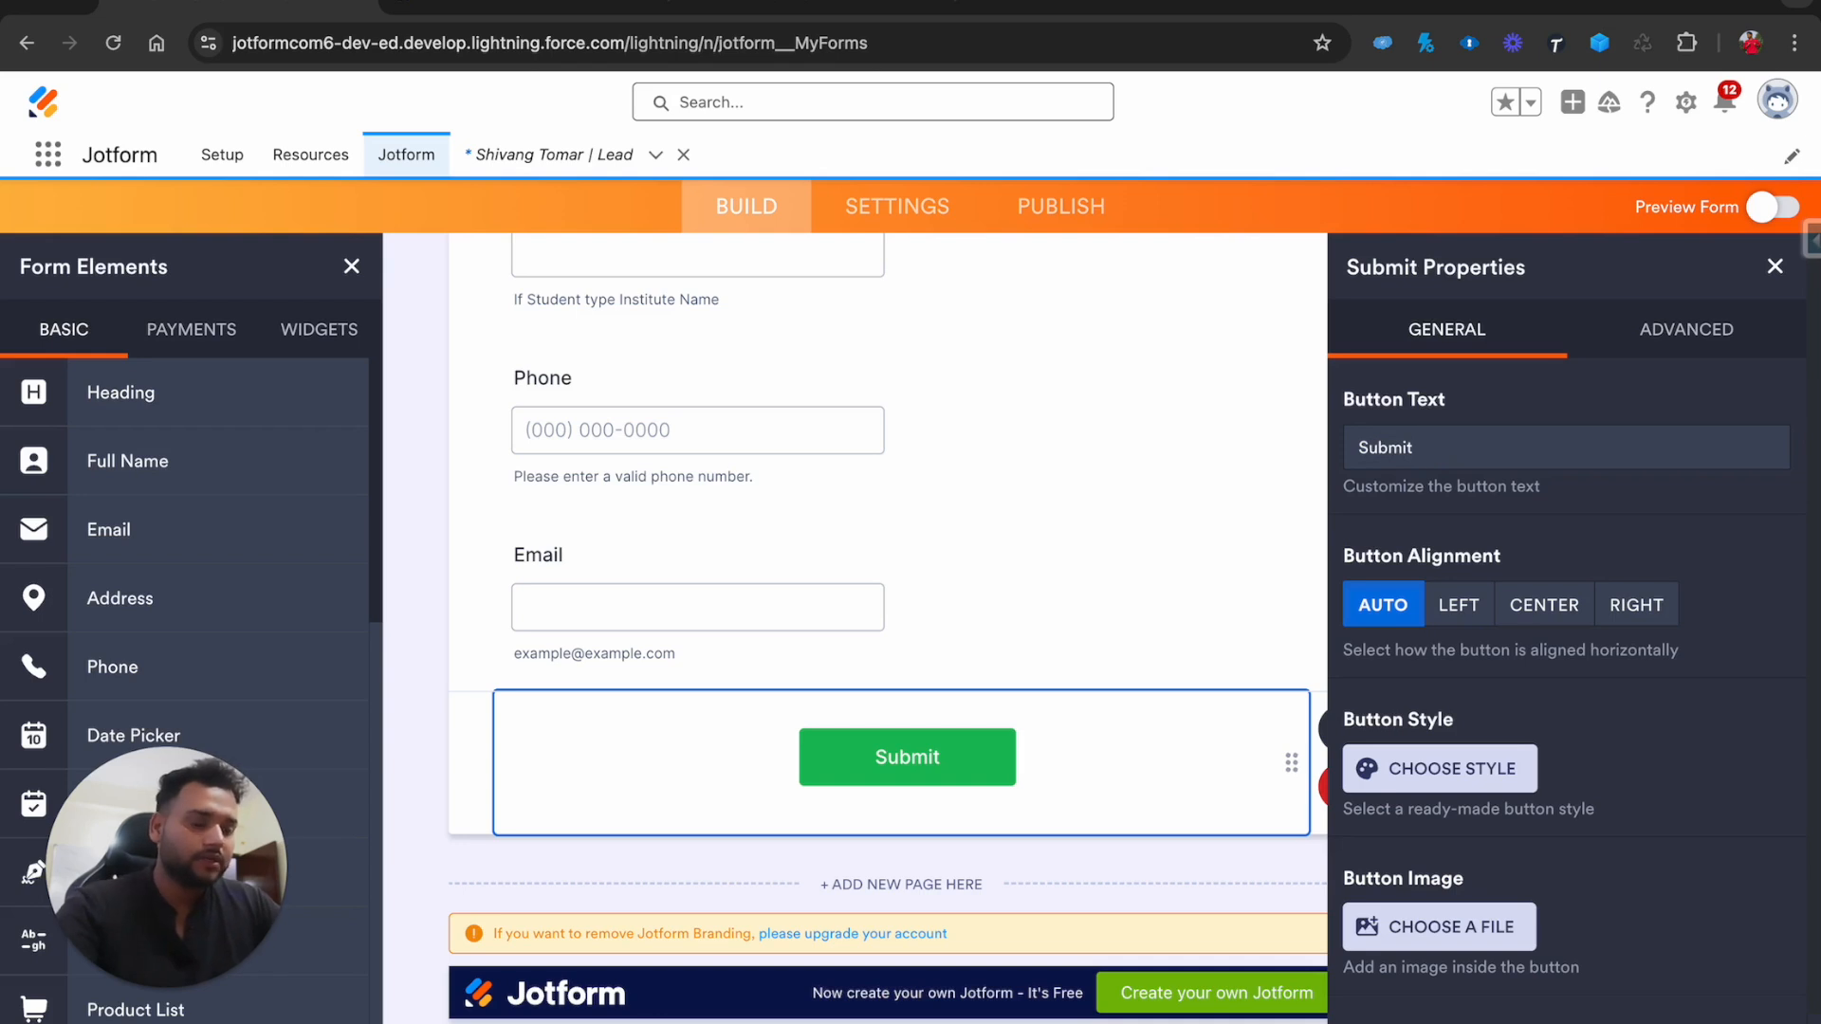
text( Details)
click(1543, 604)
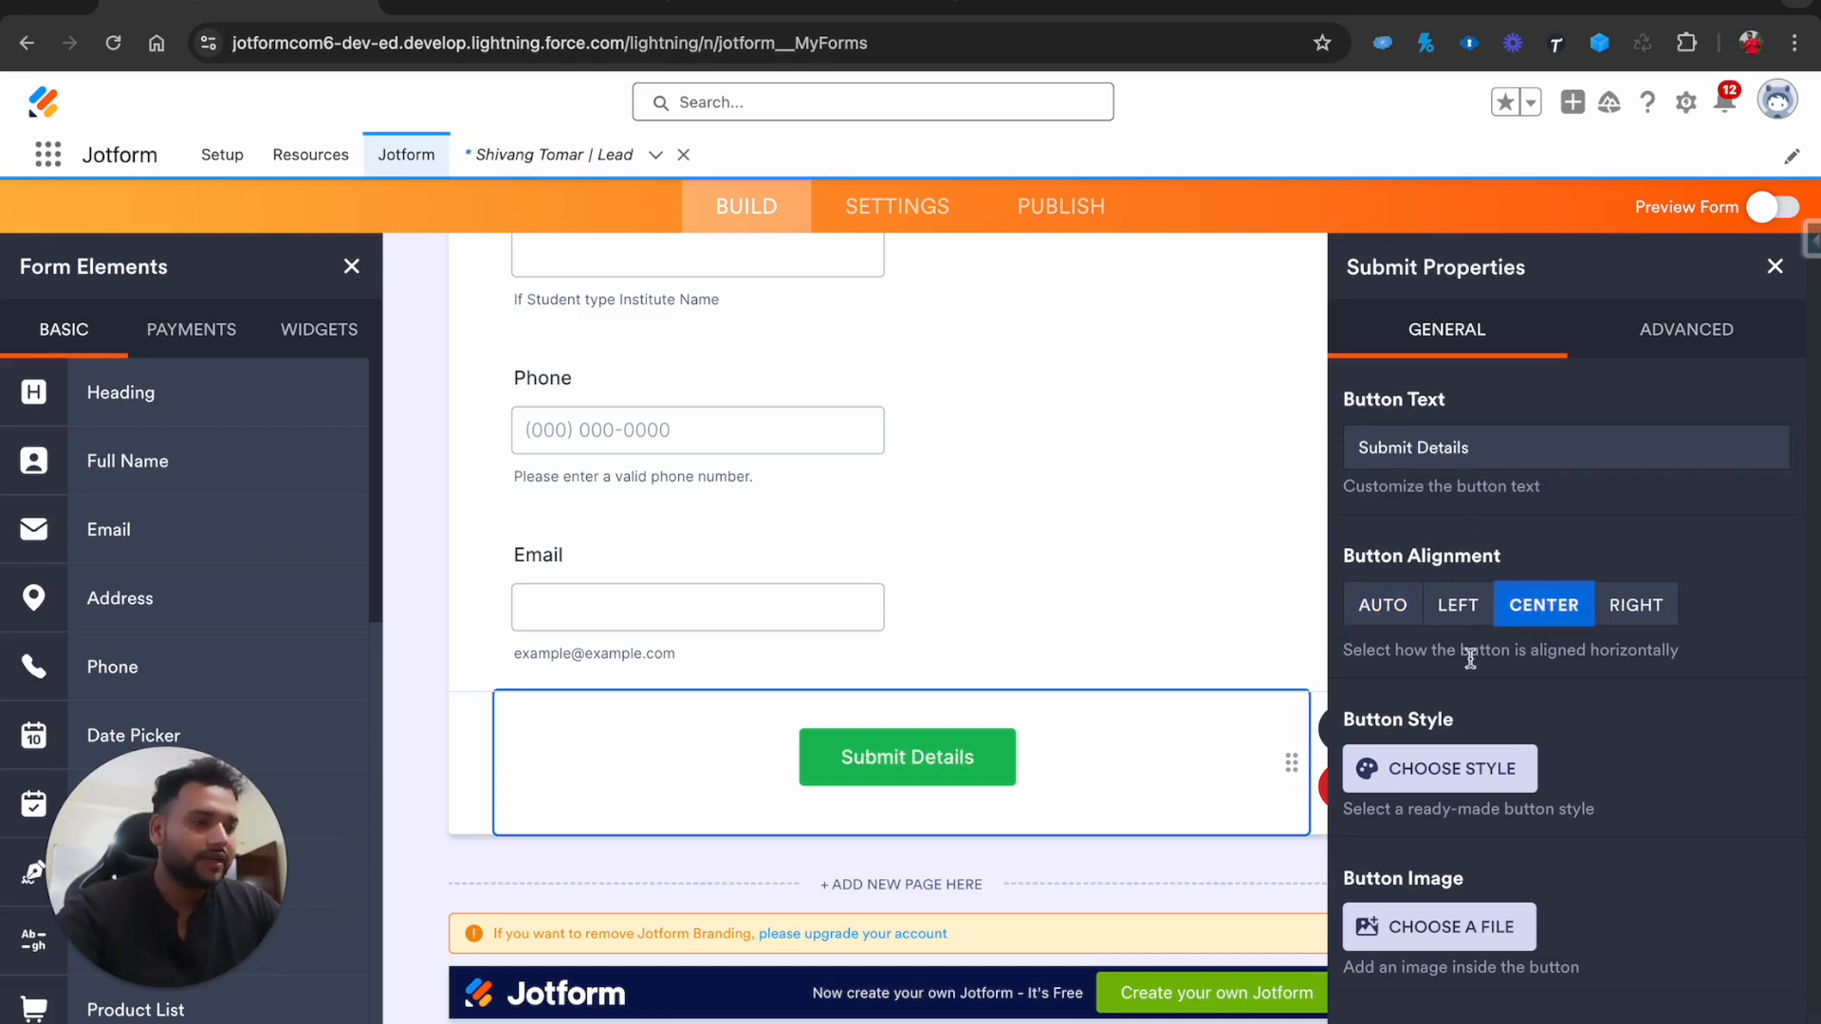
scroll(1466, 699, down, 2)
click(1434, 673)
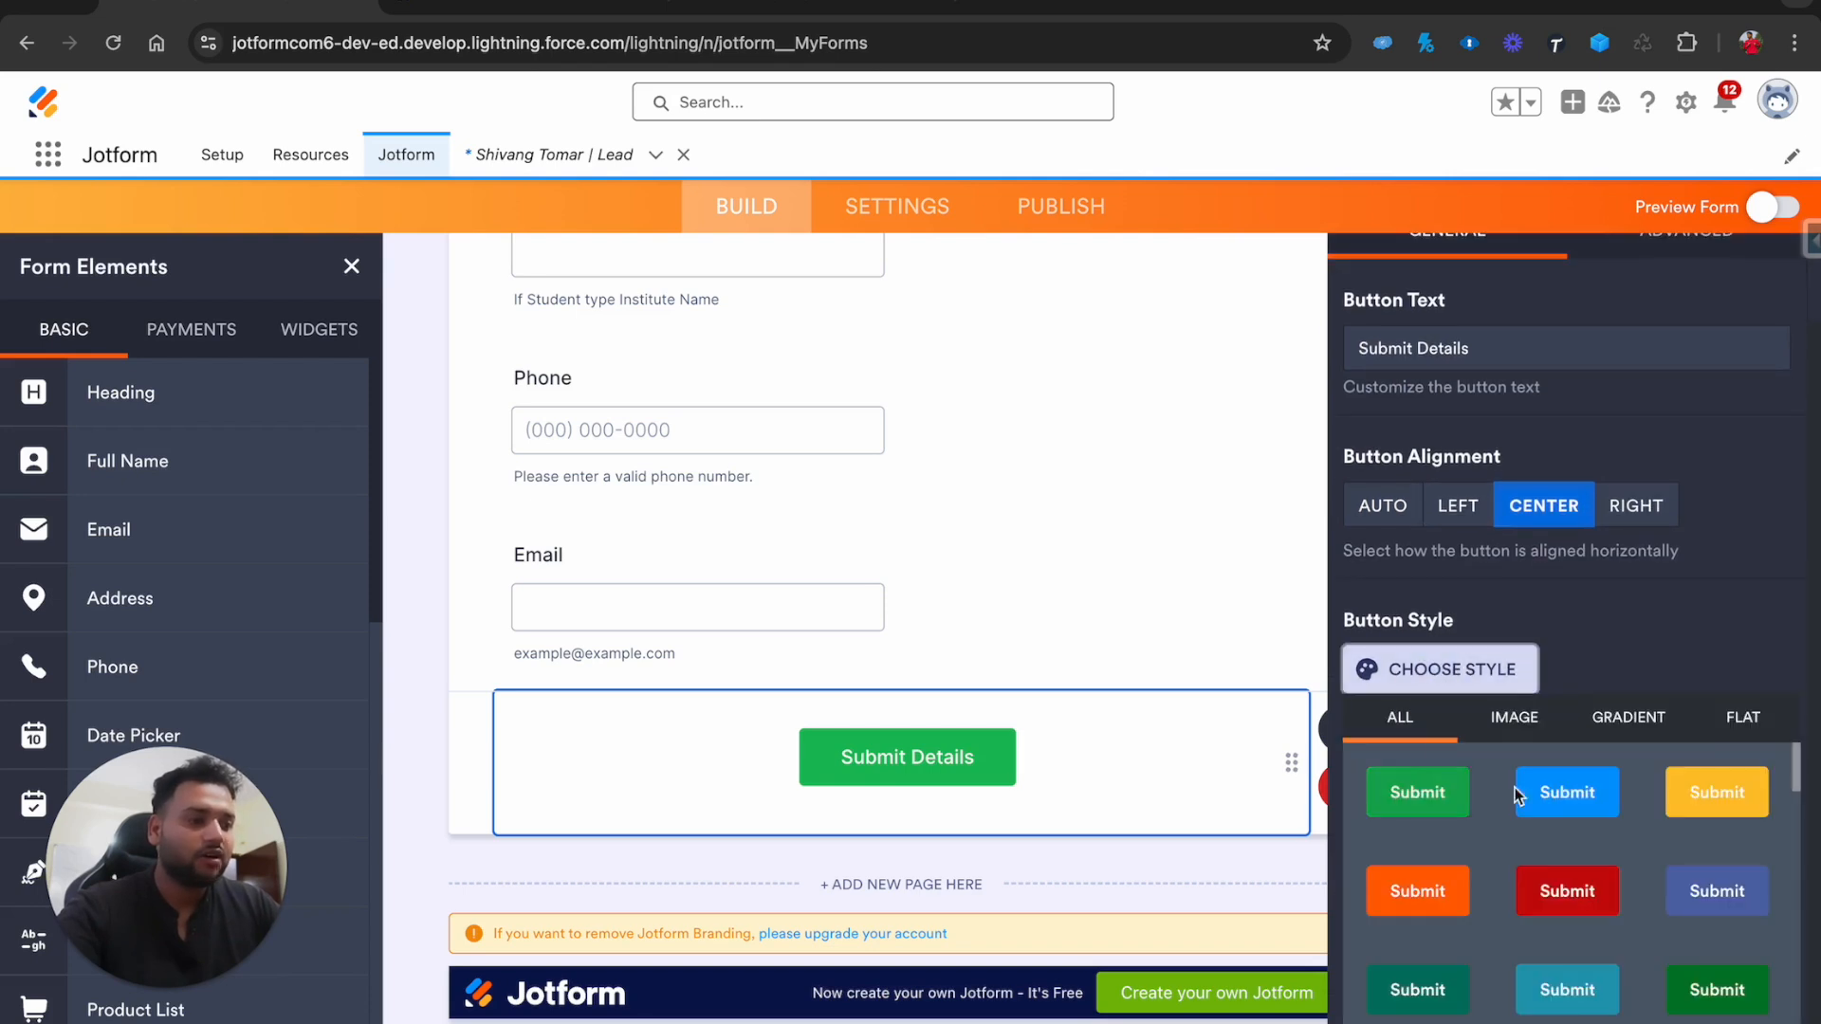
click(1609, 805)
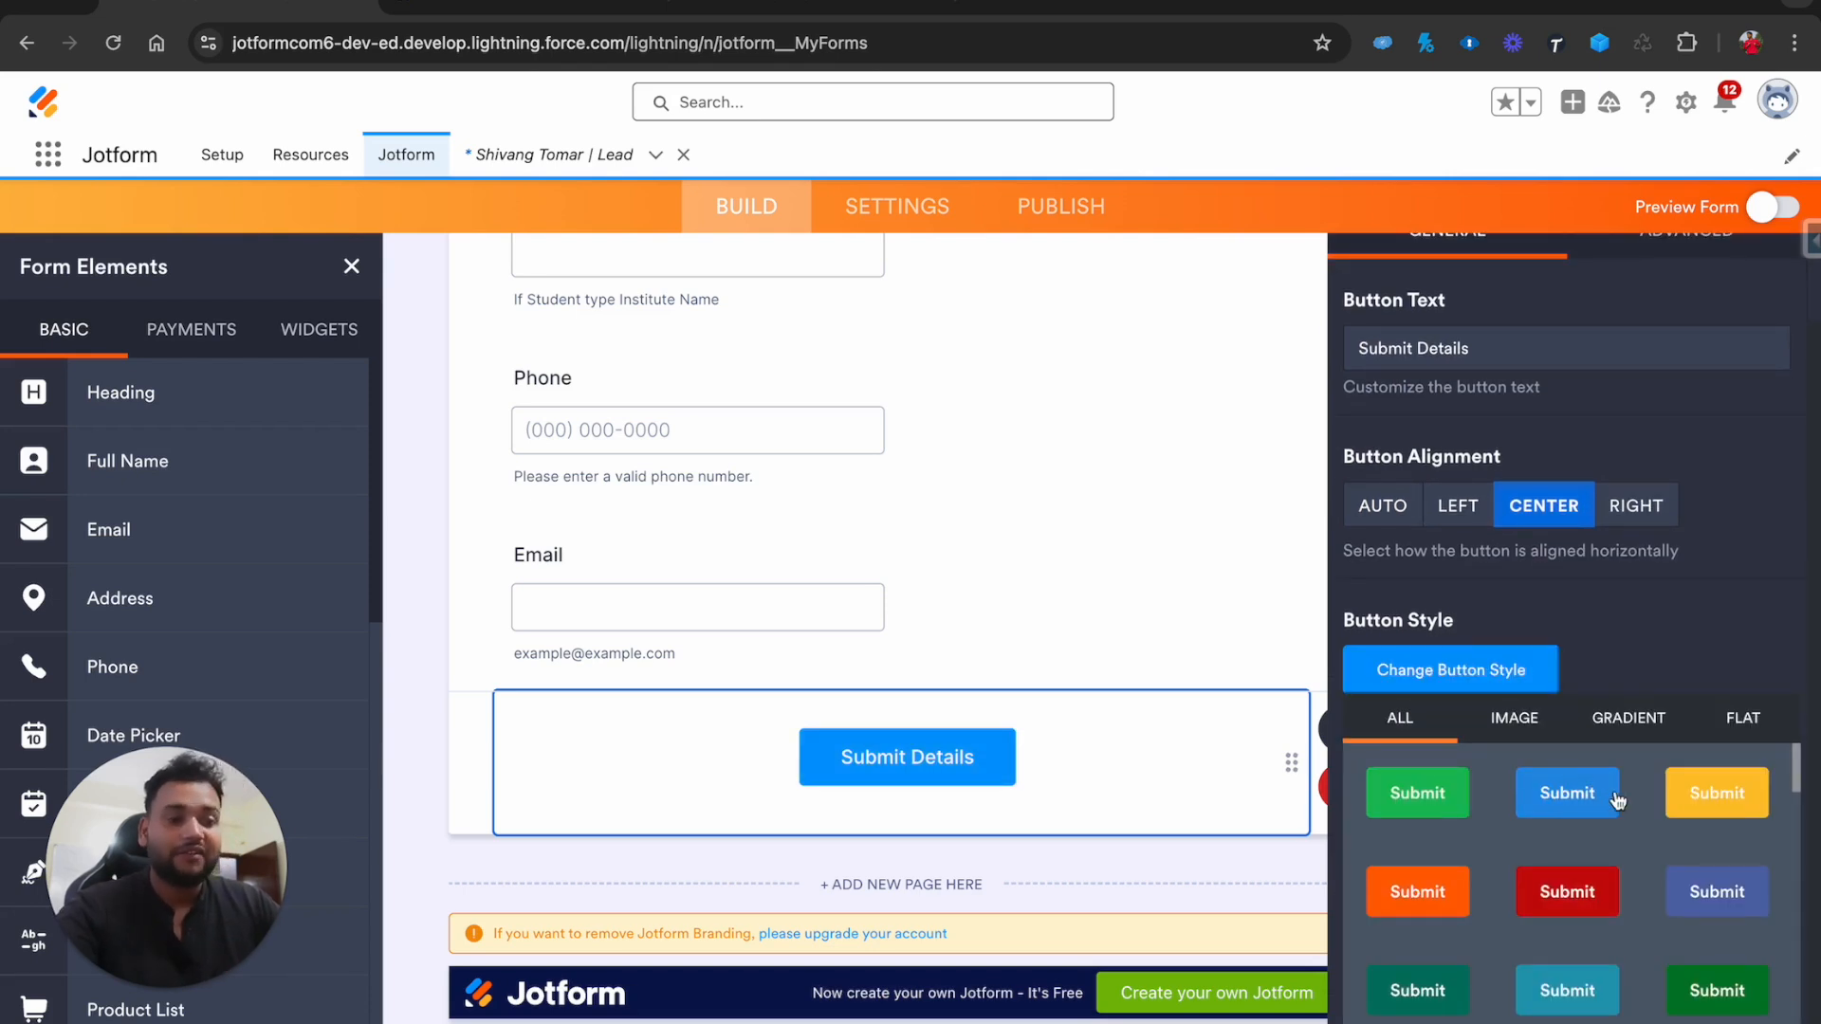
click(981, 8)
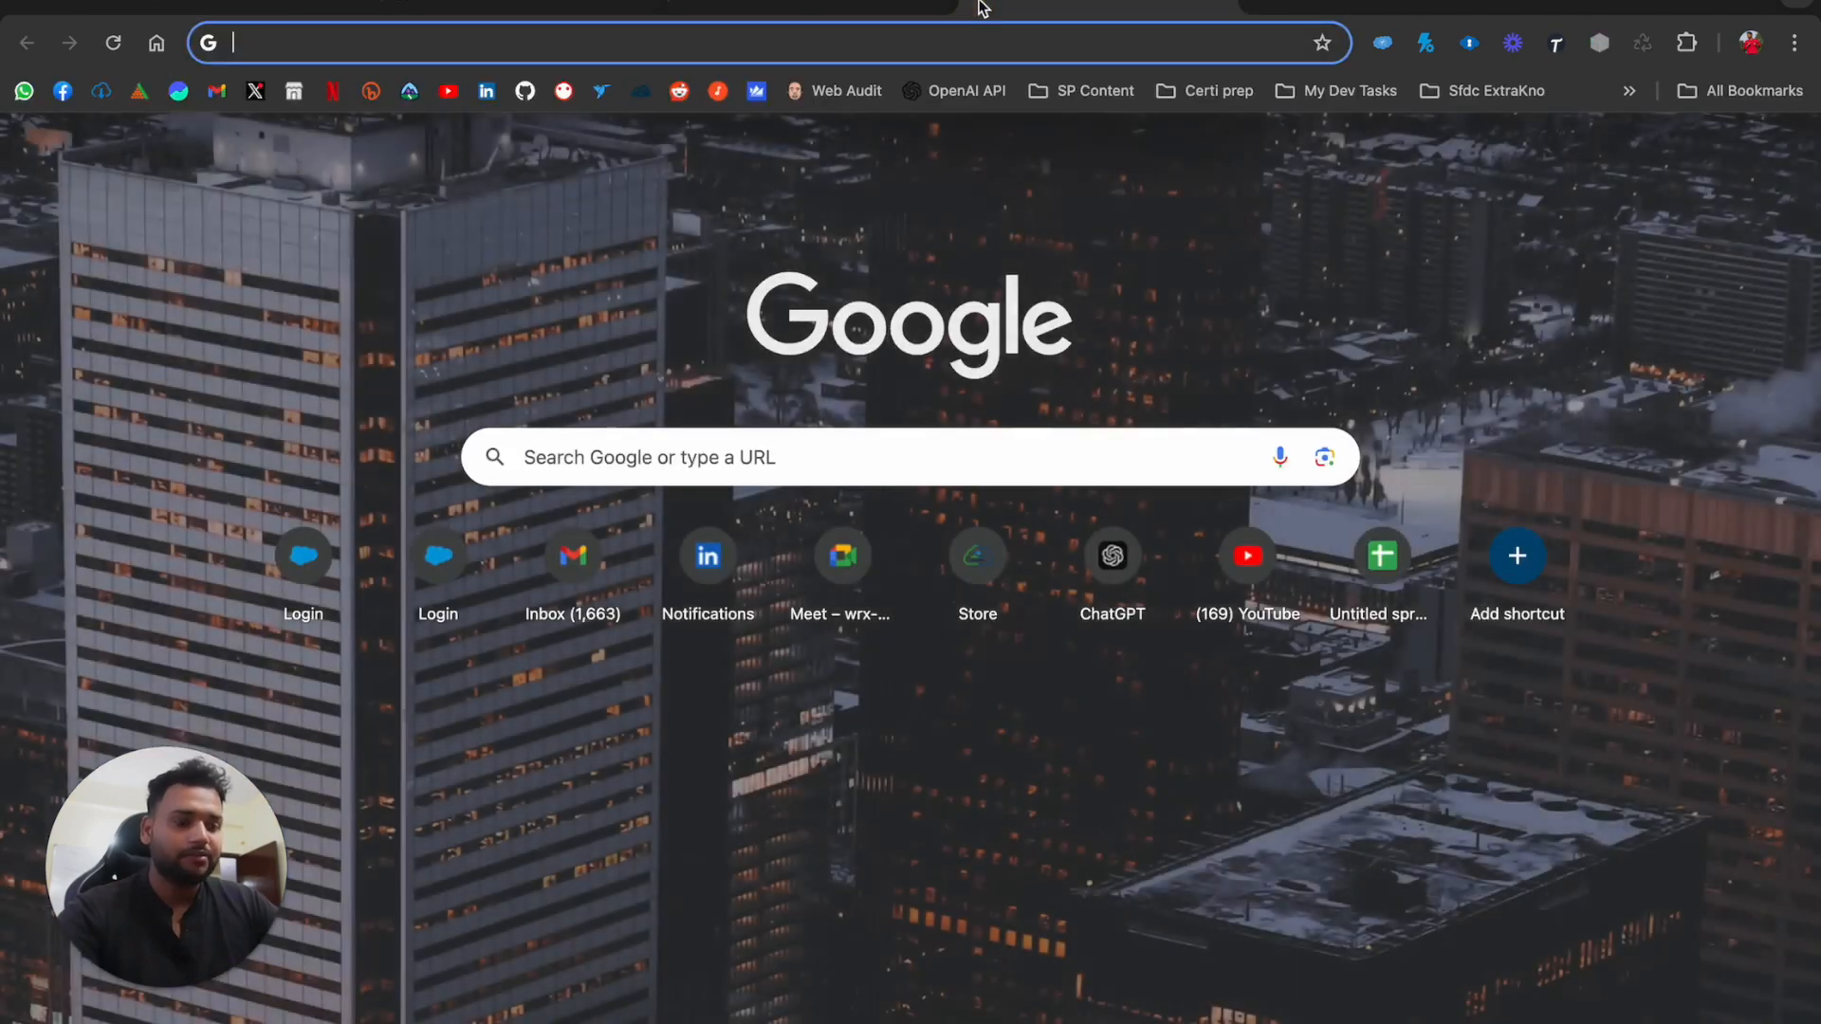
Load salesforcegeek.in in the new tab, then switch back to the Jotform builder in Salesforce
text(sales)
key(Return)
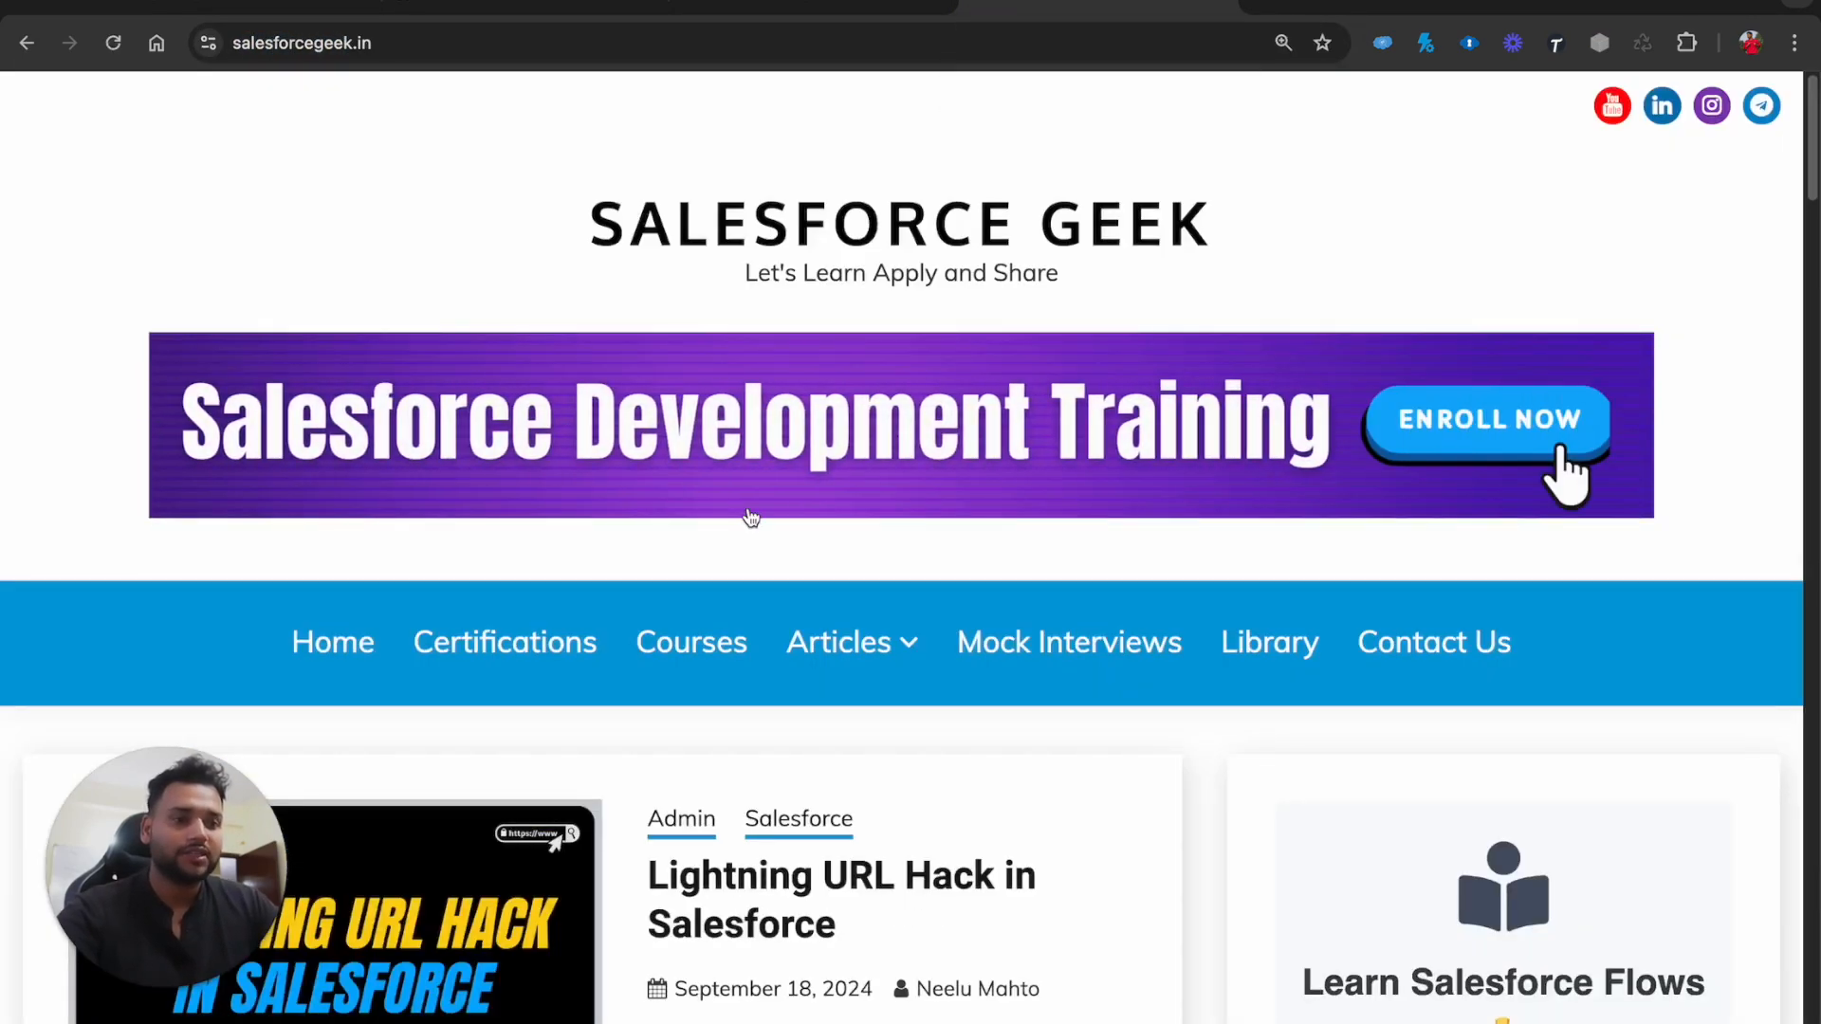
mouse_move(779, 621)
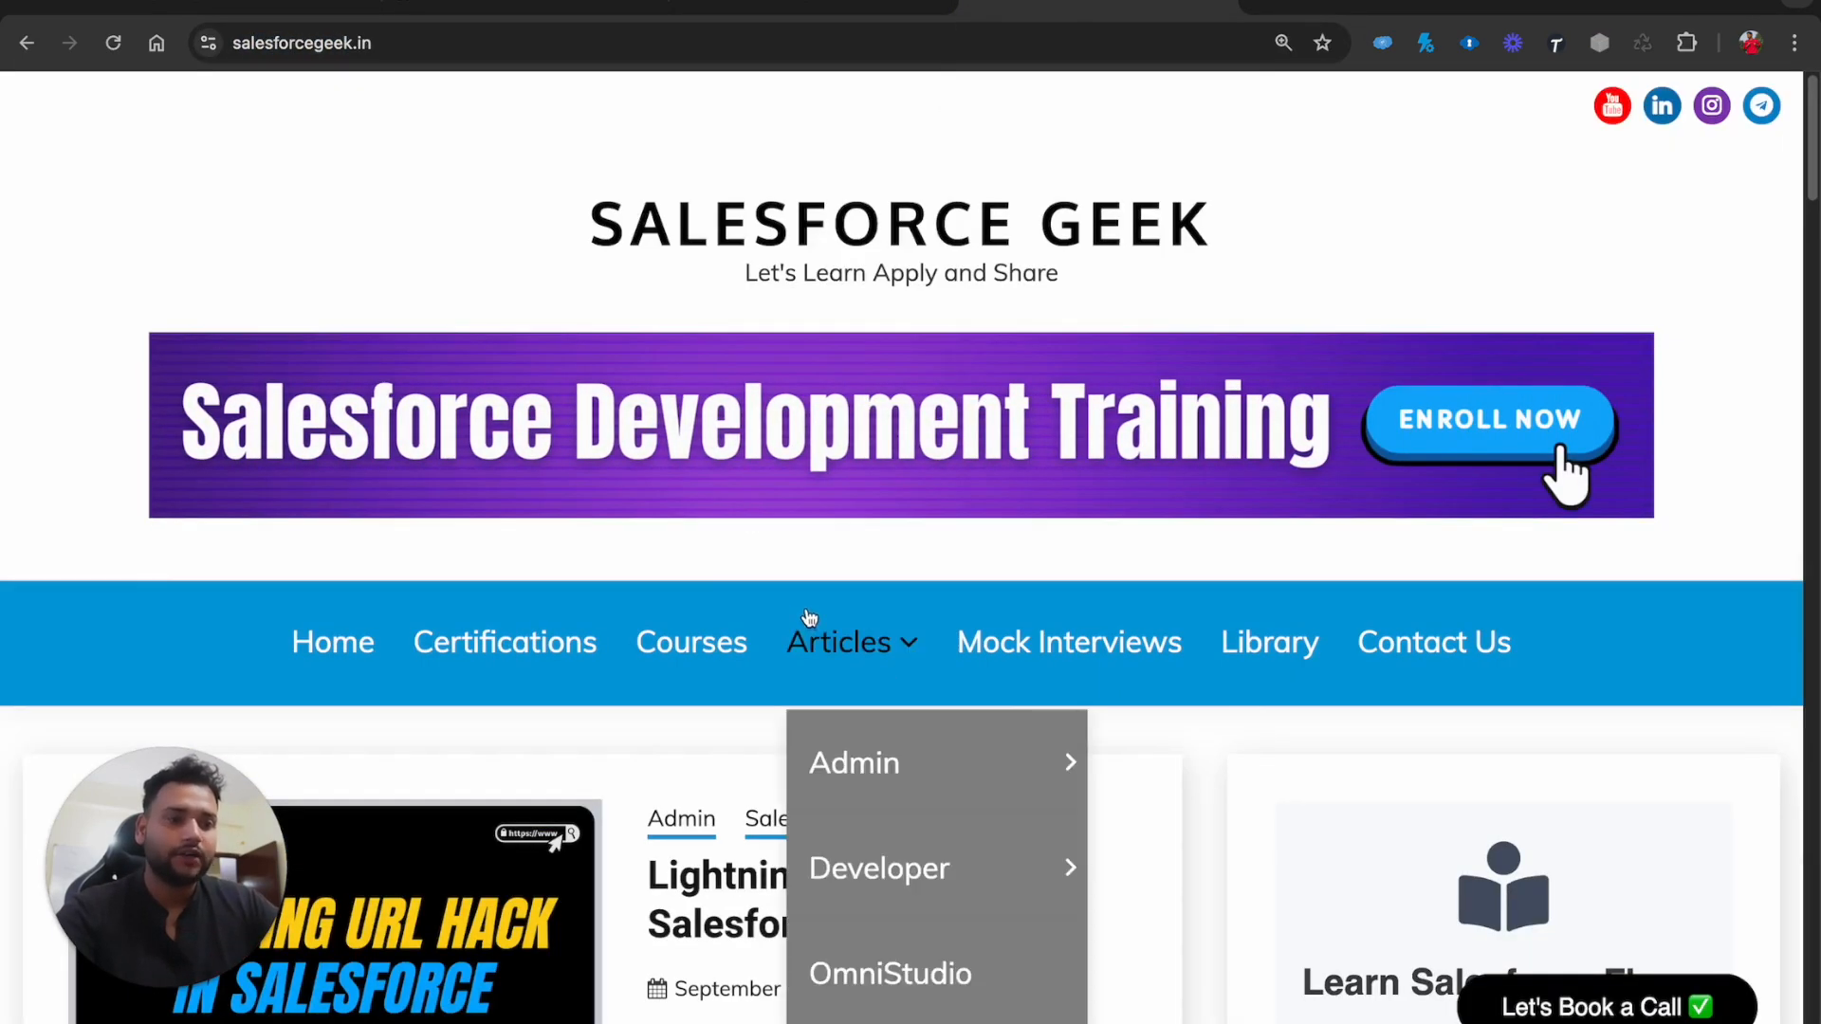
click(811, 7)
click(486, 5)
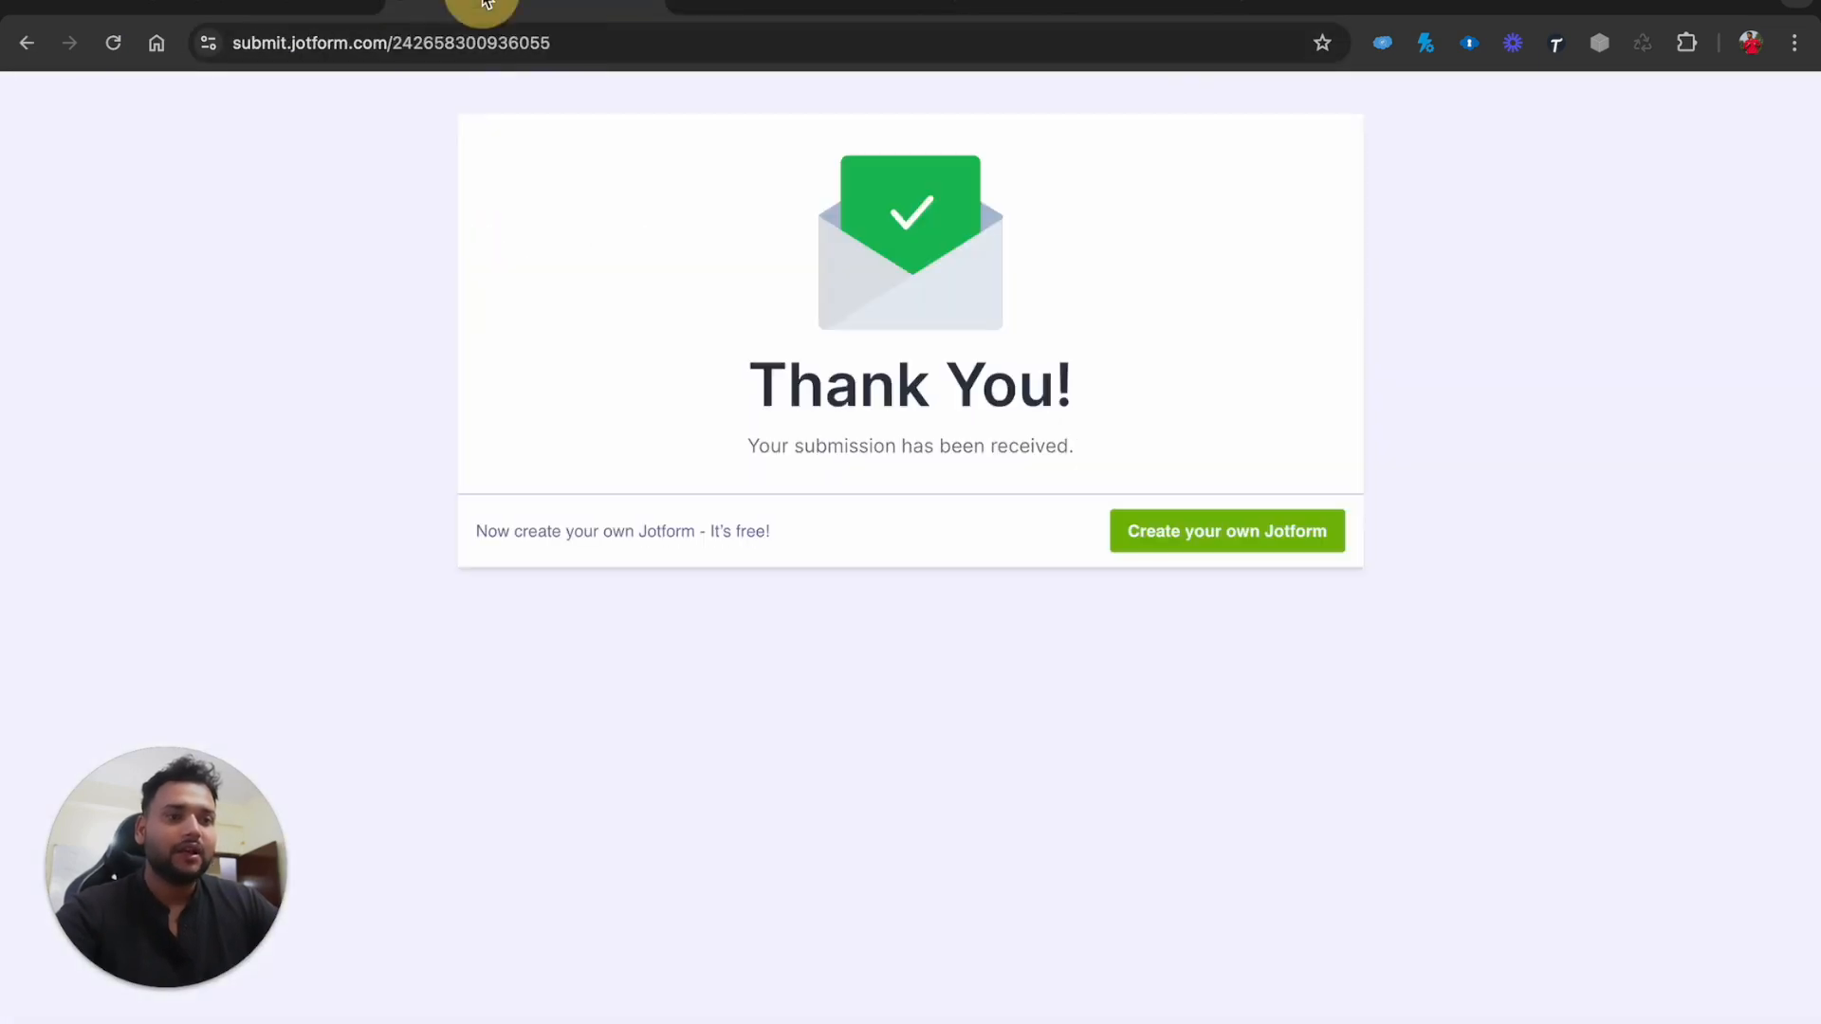
click(337, 8)
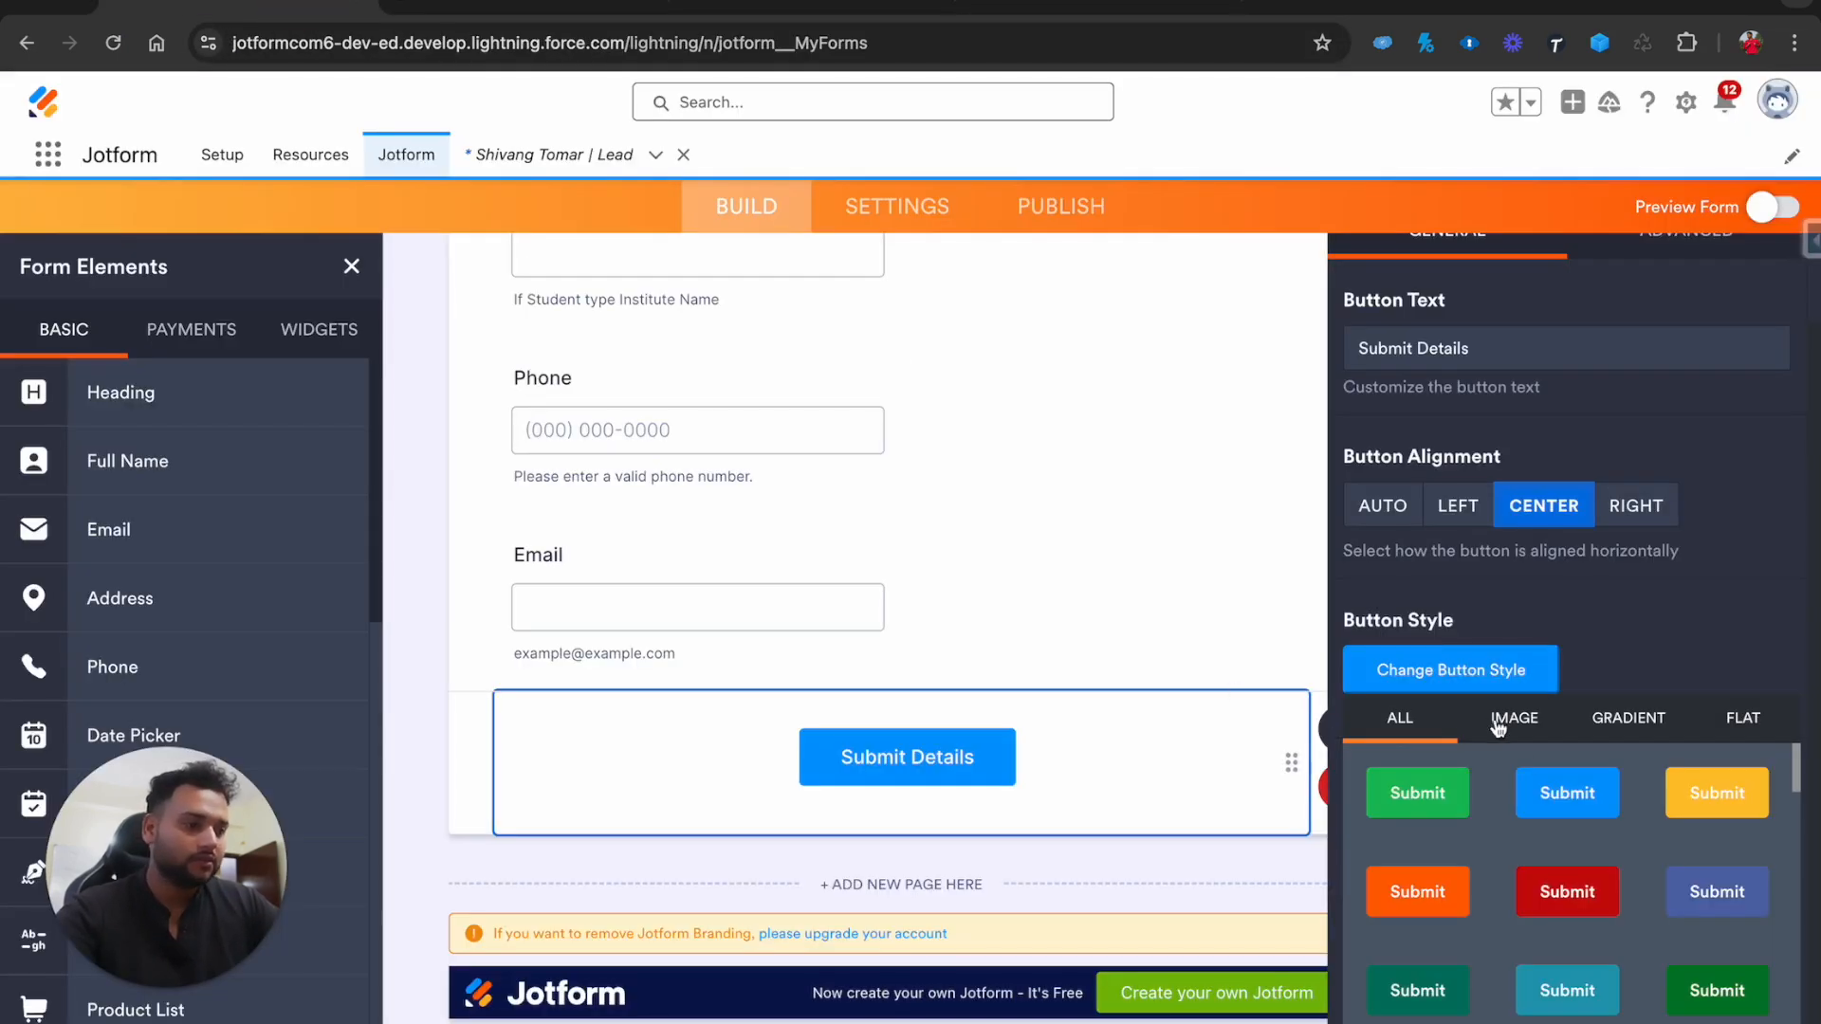
scroll(1026, 765, up, 15)
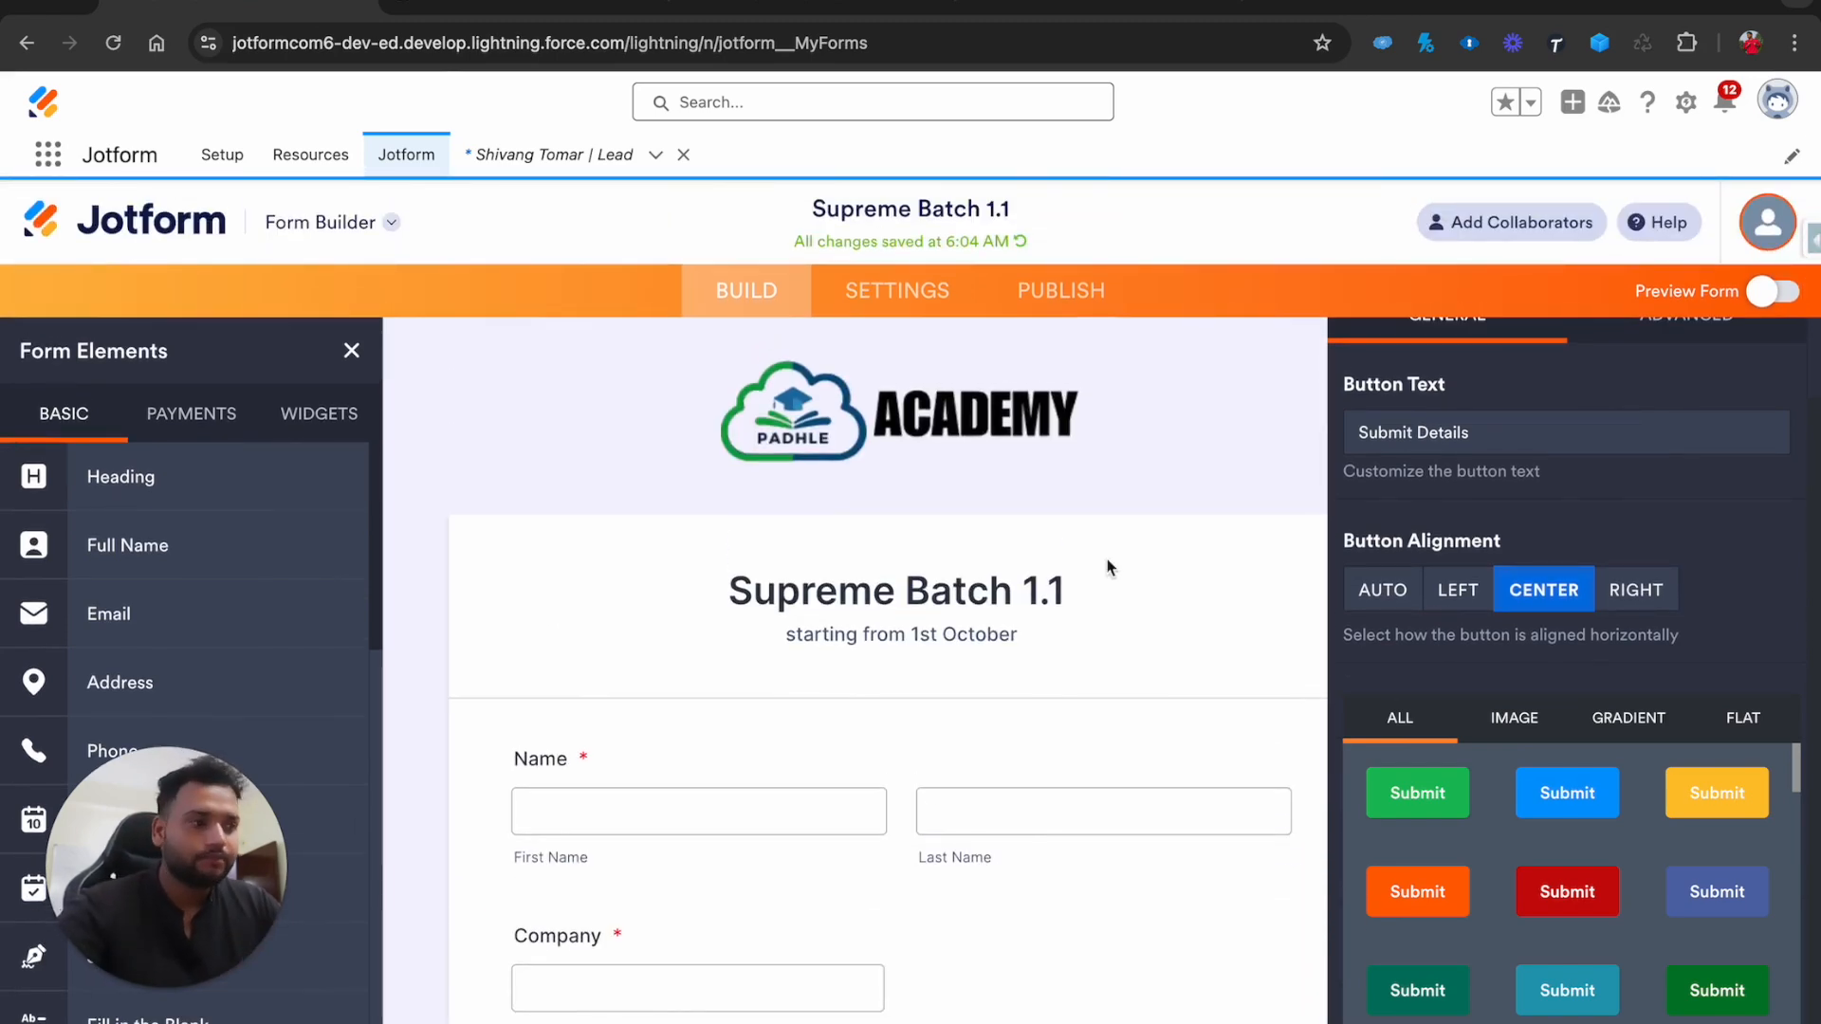
Try beige and other image styles on the Submit Details button
scroll(1110, 893, down, 10)
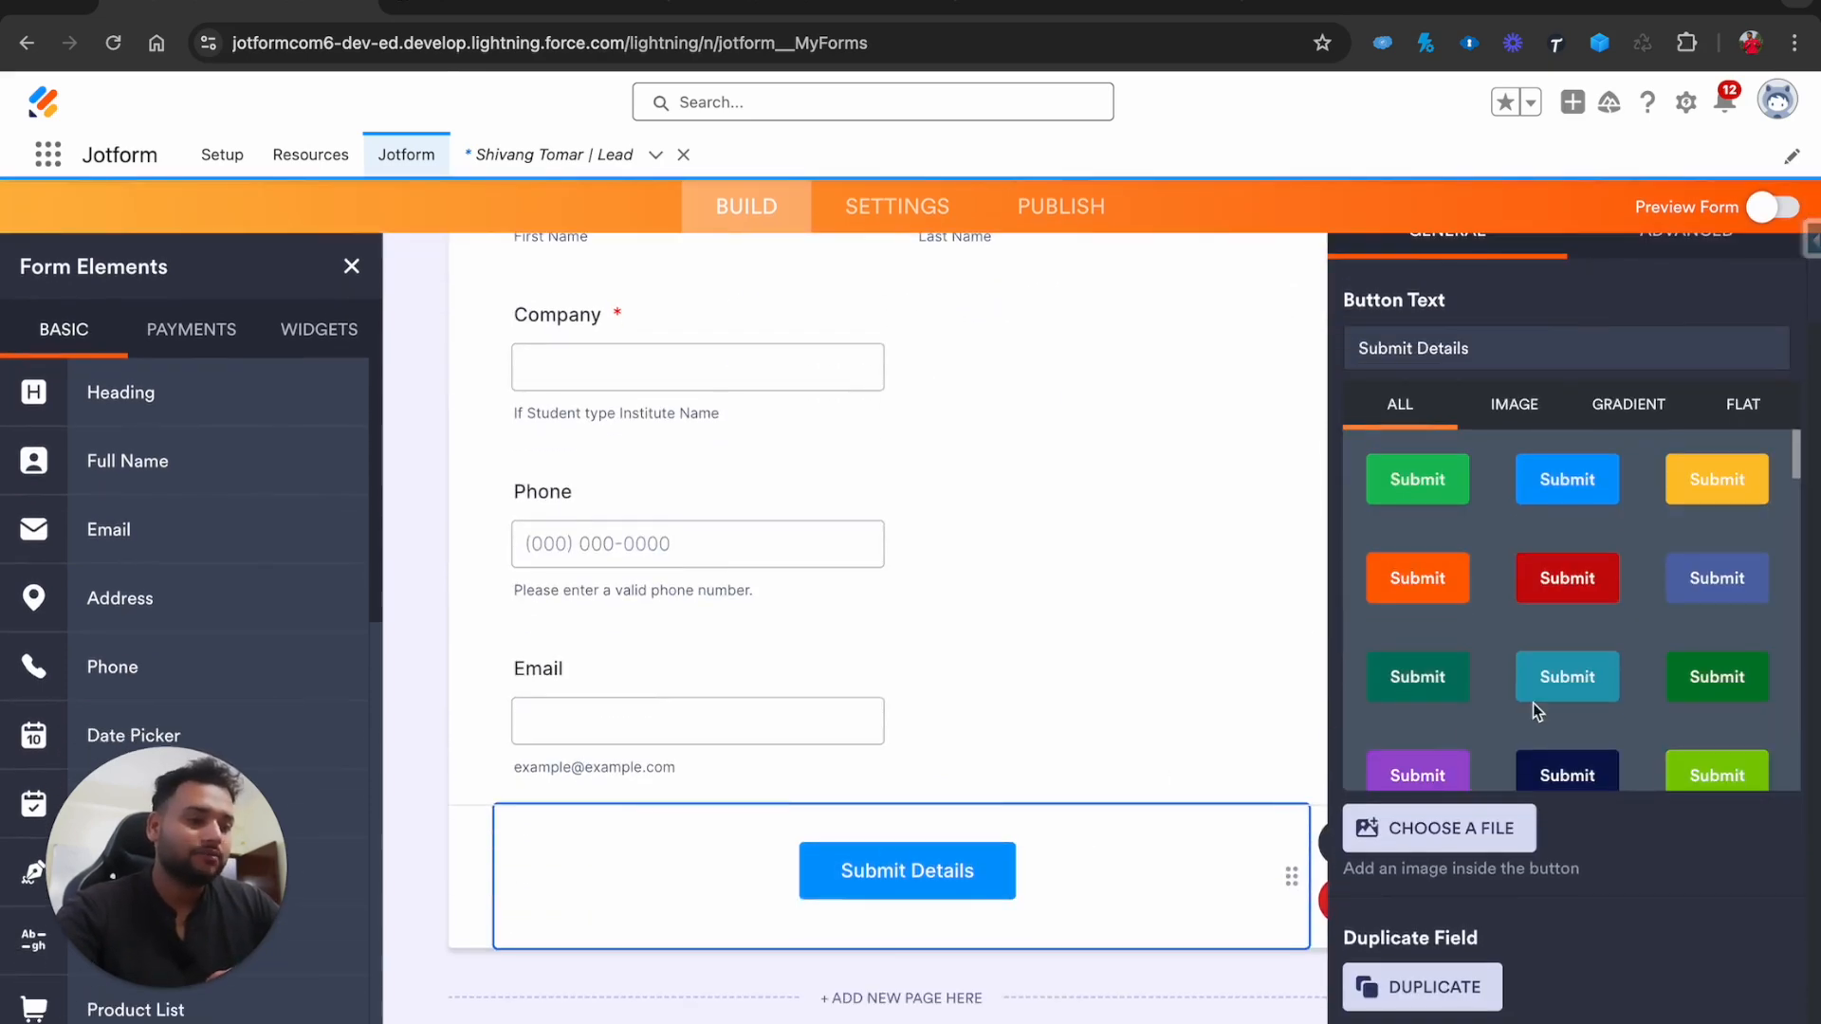
scroll(1576, 619, down, 5)
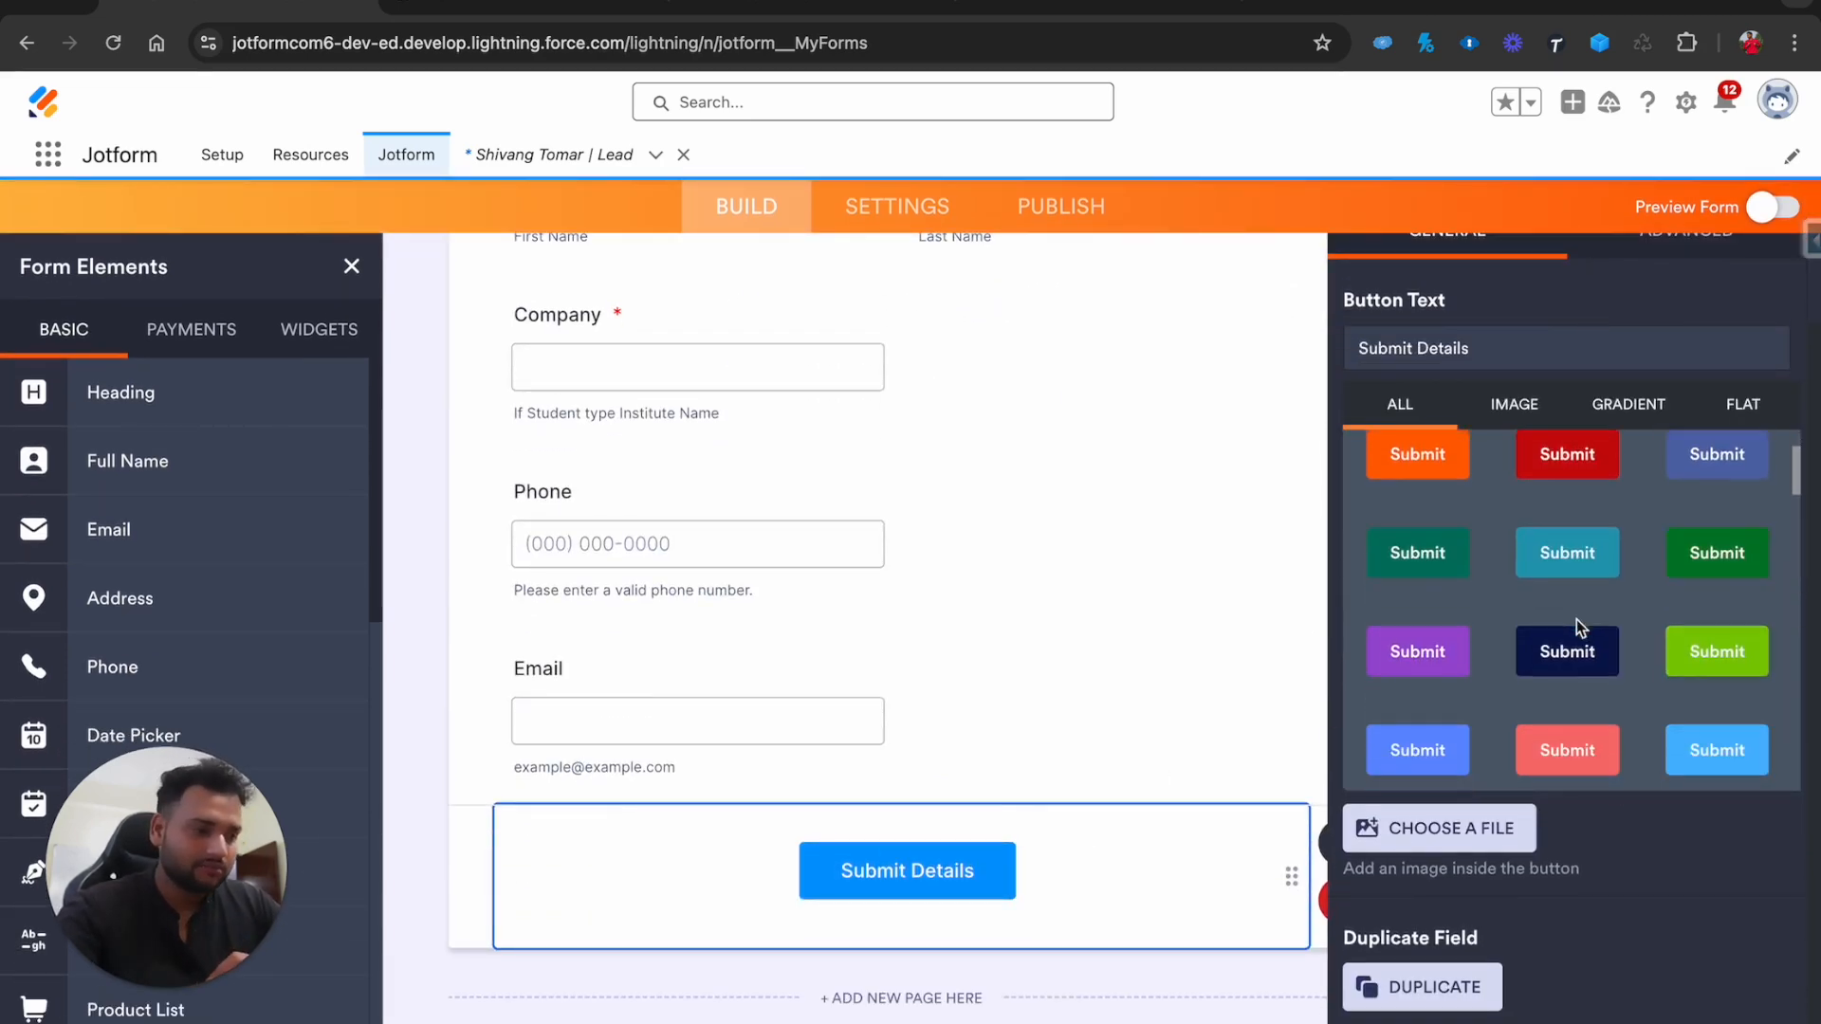
scroll(1576, 531, up, 3)
click(1513, 404)
scroll(1517, 412, up, 5)
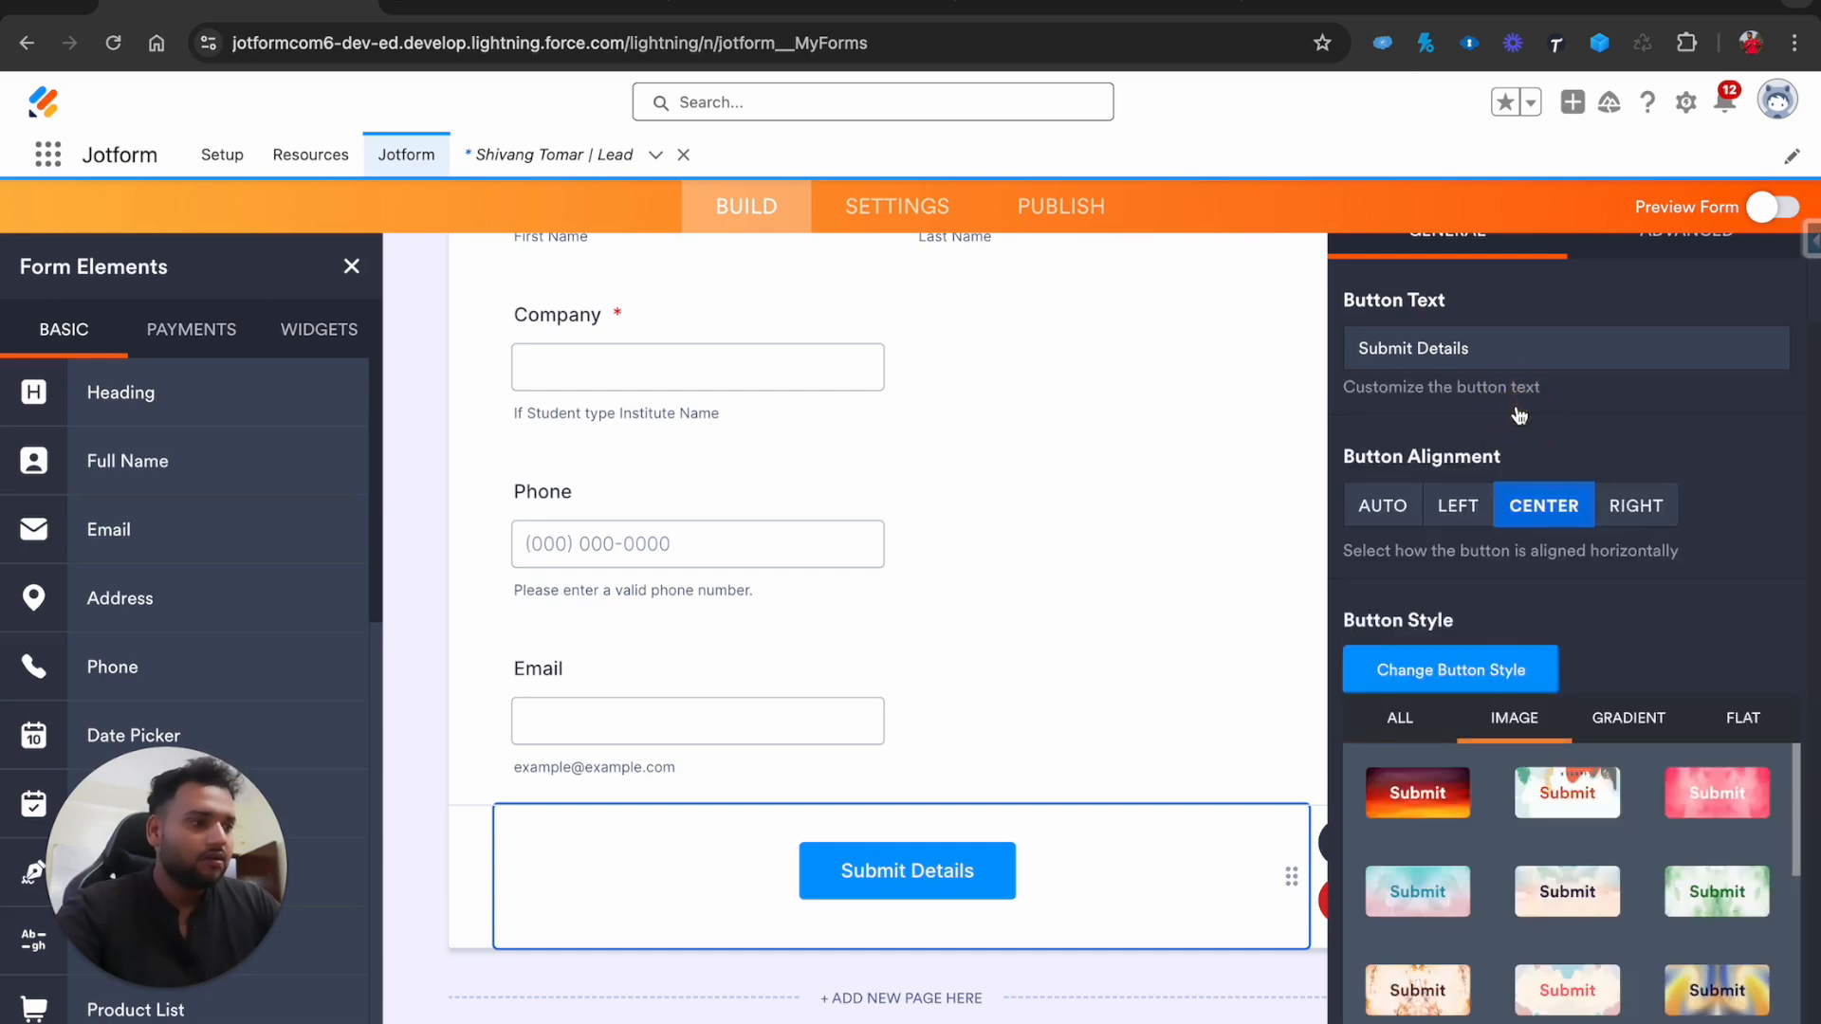
scroll(1510, 860, down, 3)
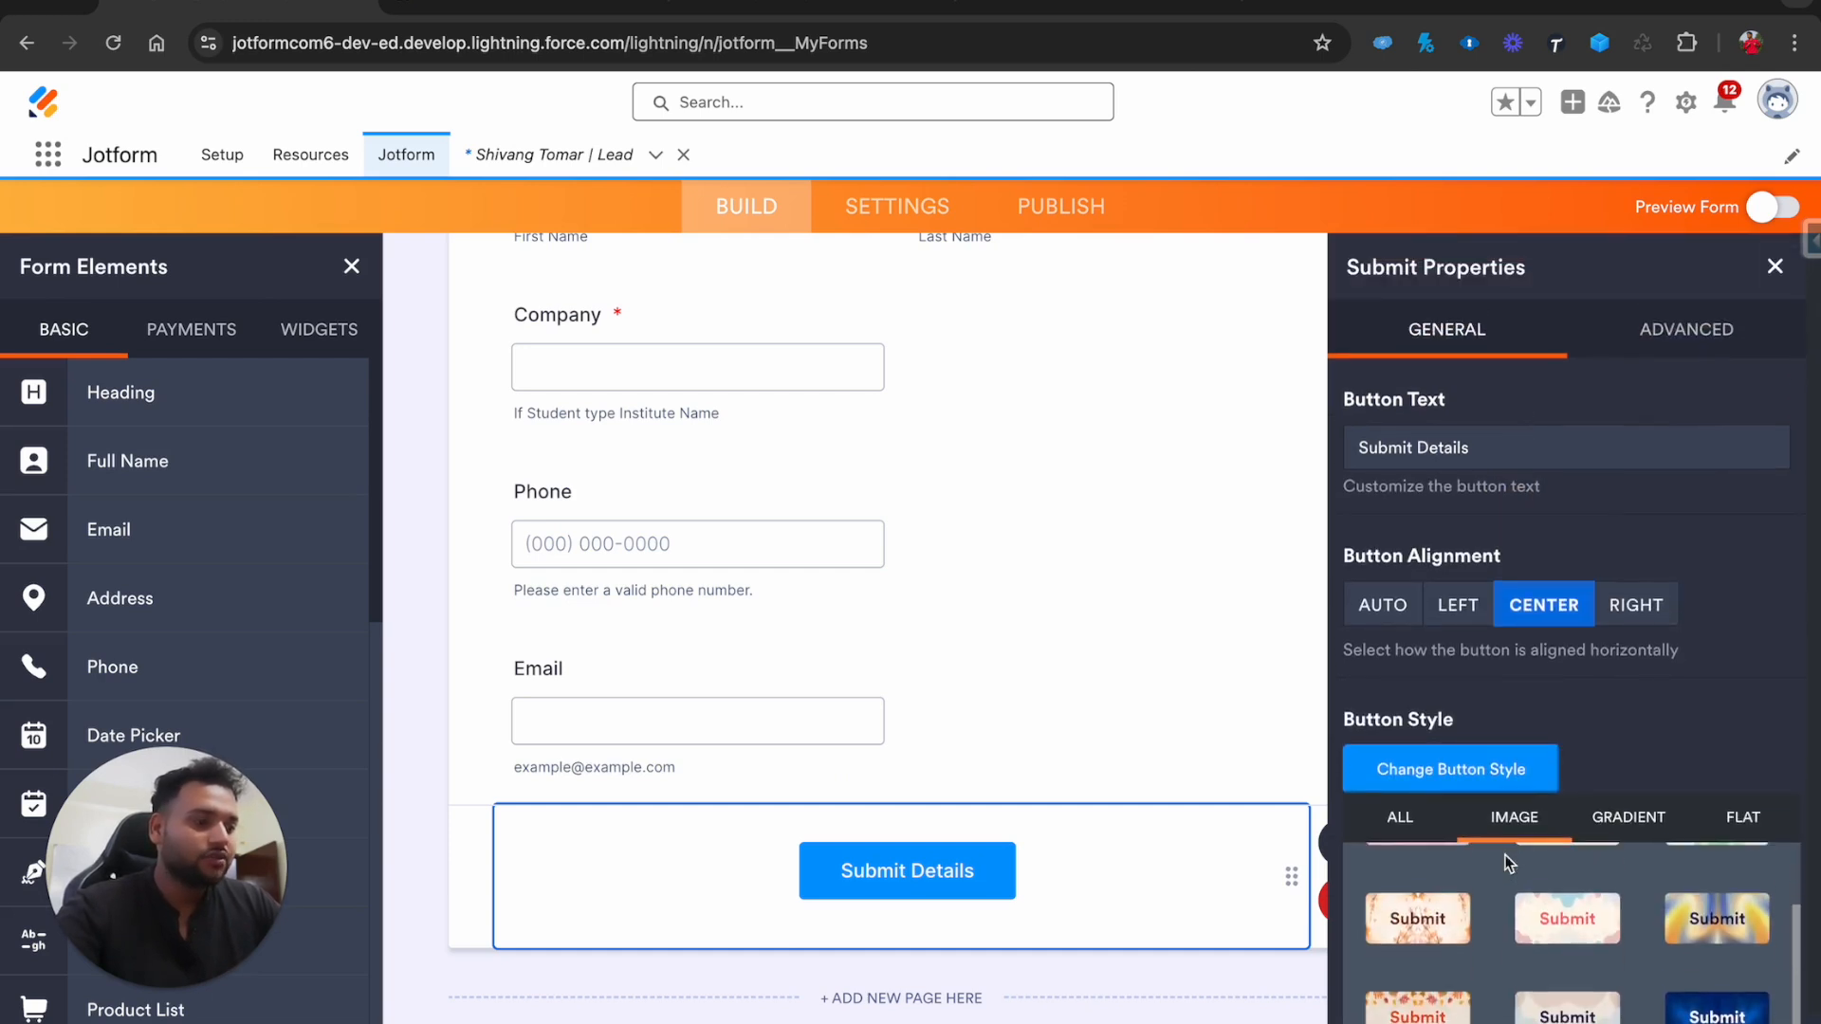
click(1578, 965)
scroll(1576, 962, down, 4)
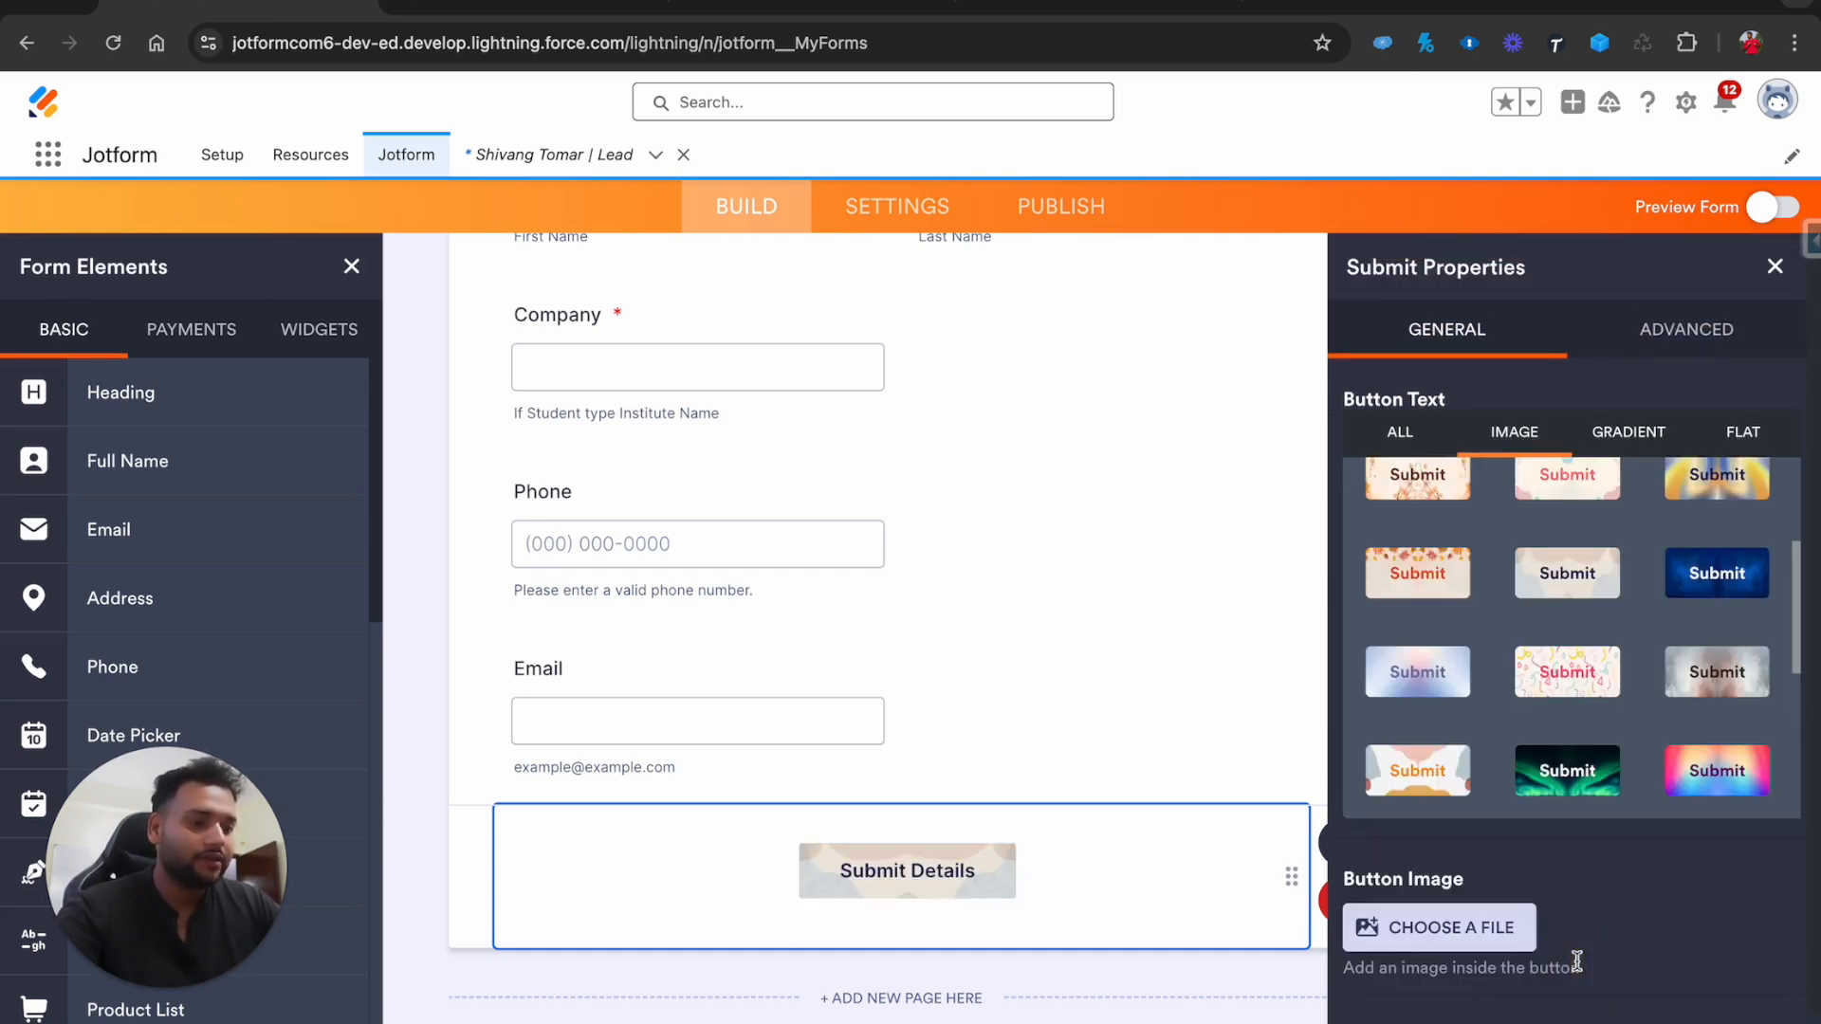
click(1422, 770)
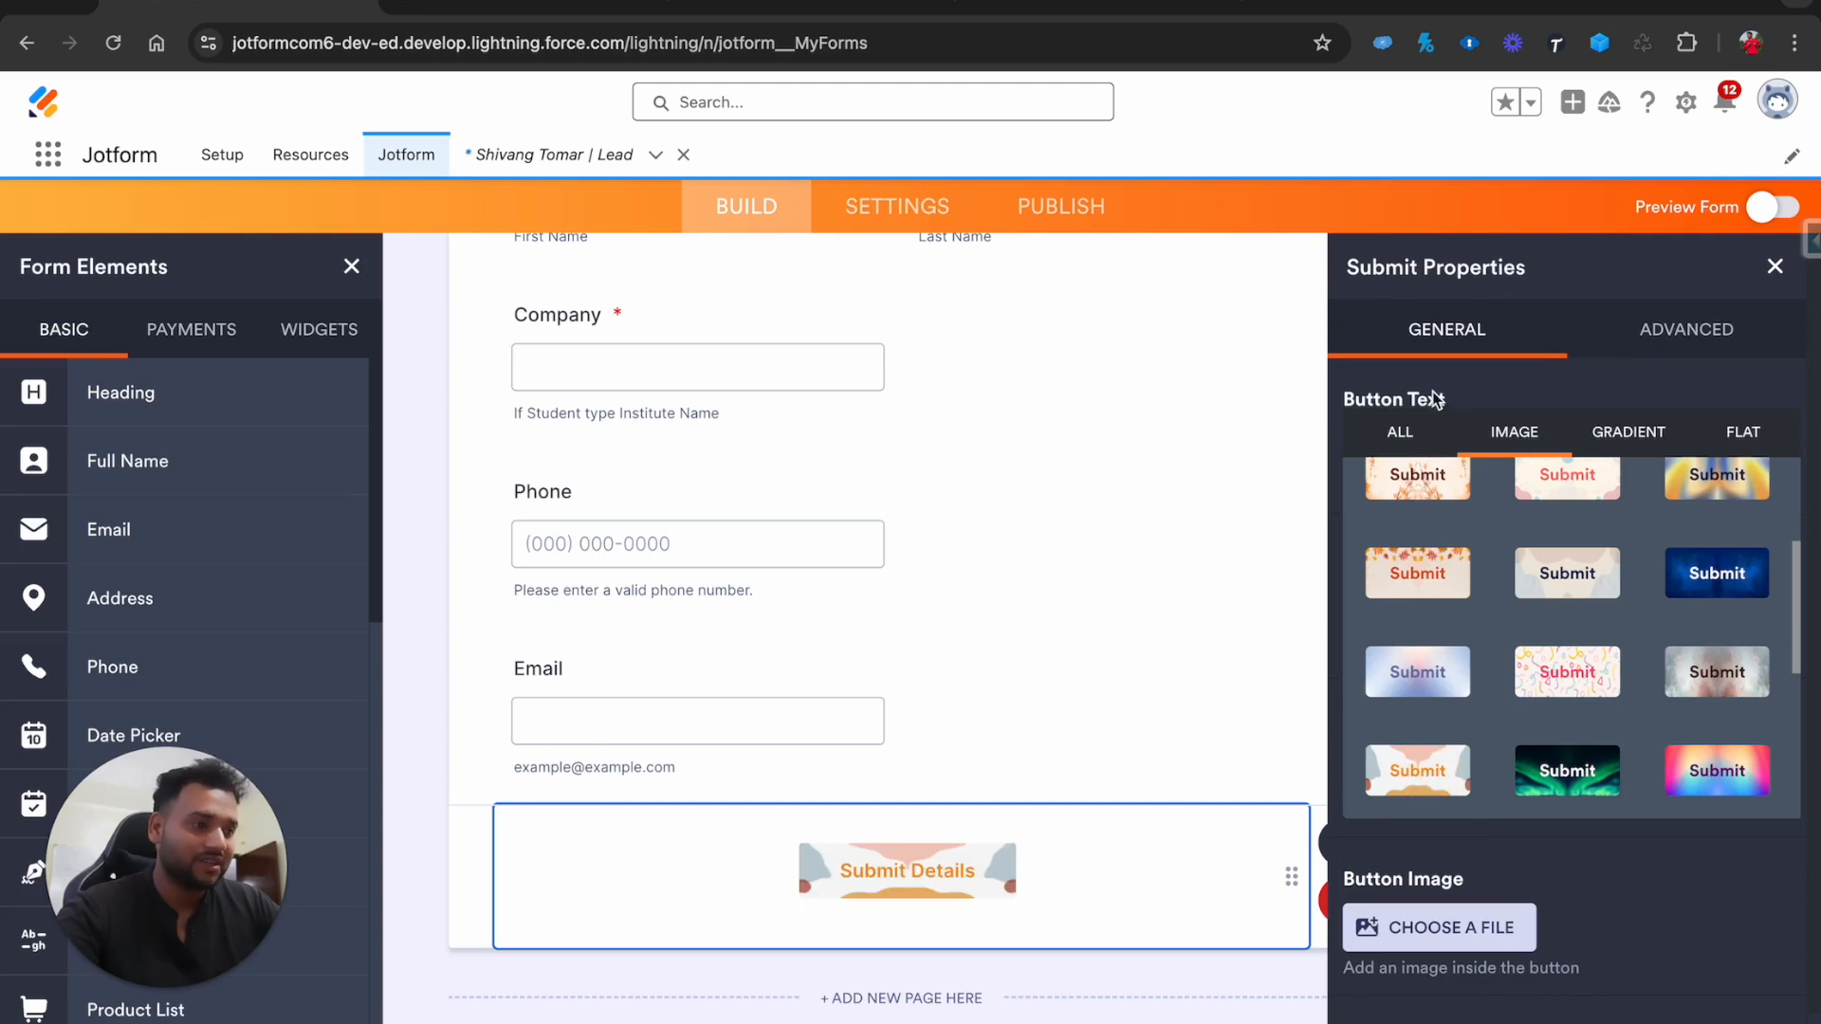
Browse the ALL and IMAGE styles, then close the picker keeping the plain blue button
click(1401, 436)
click(1535, 451)
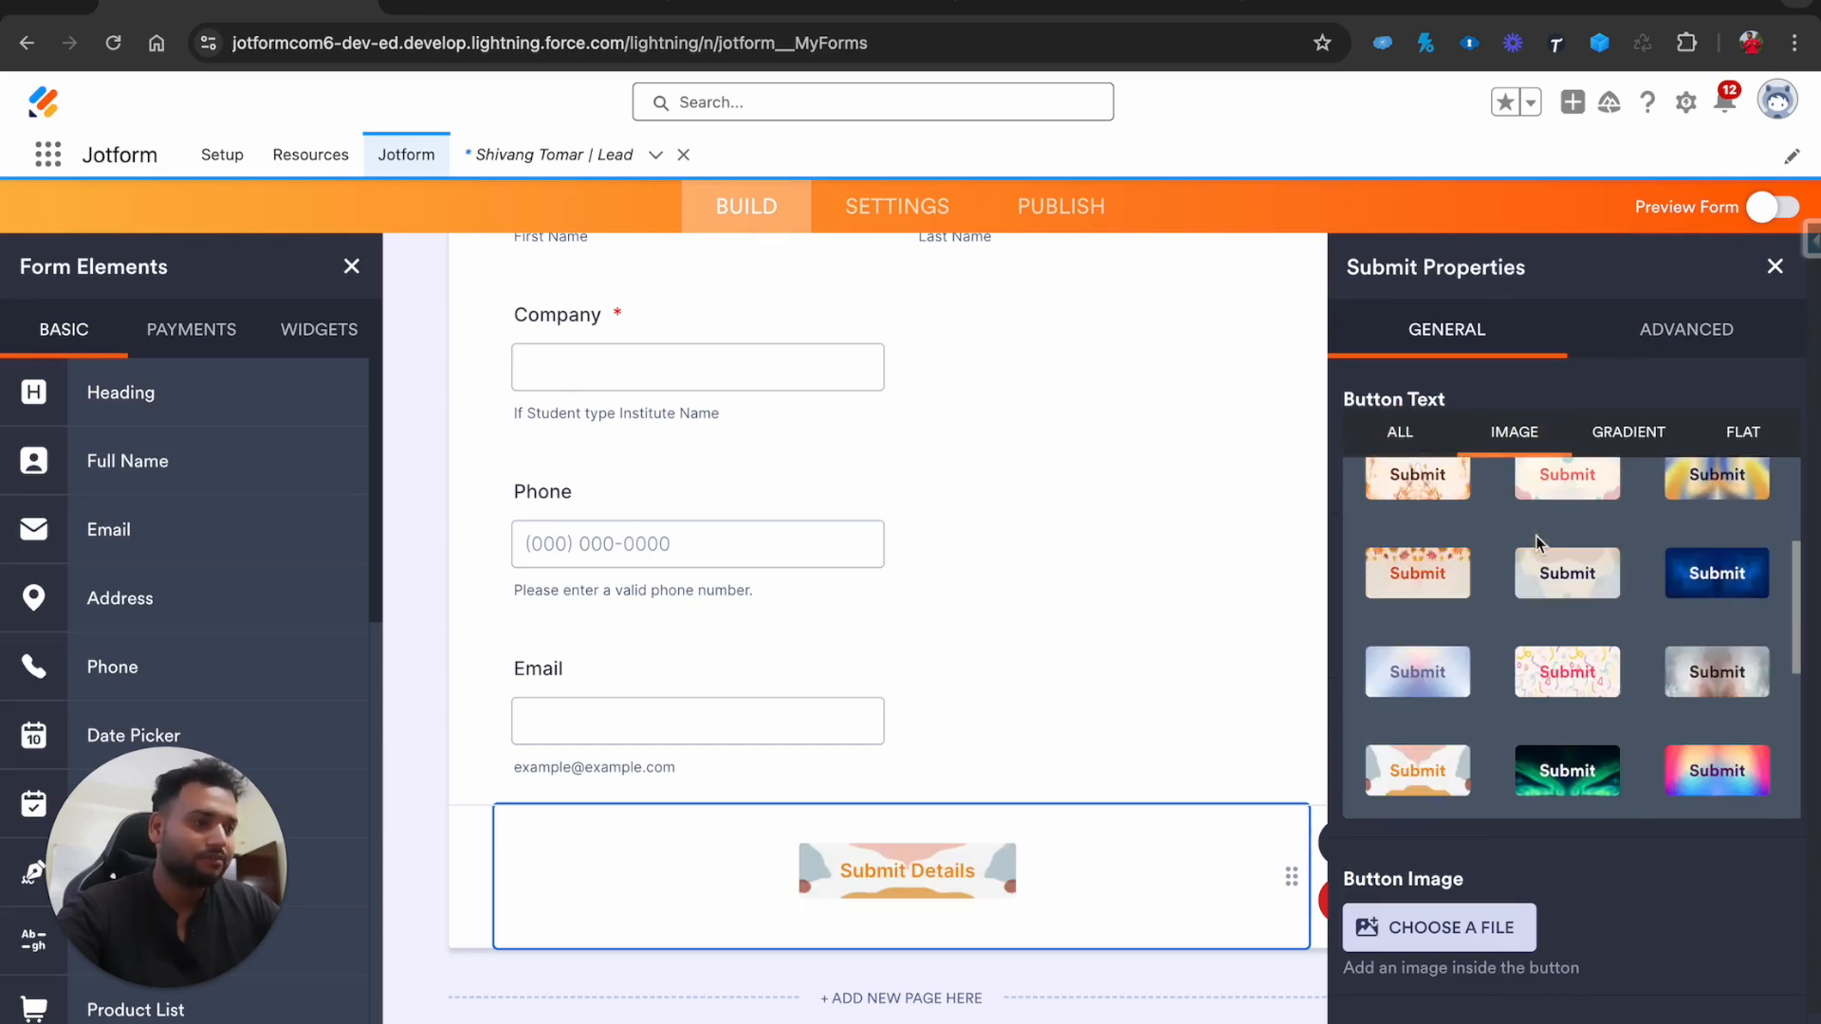
scroll(1538, 544, down, 2)
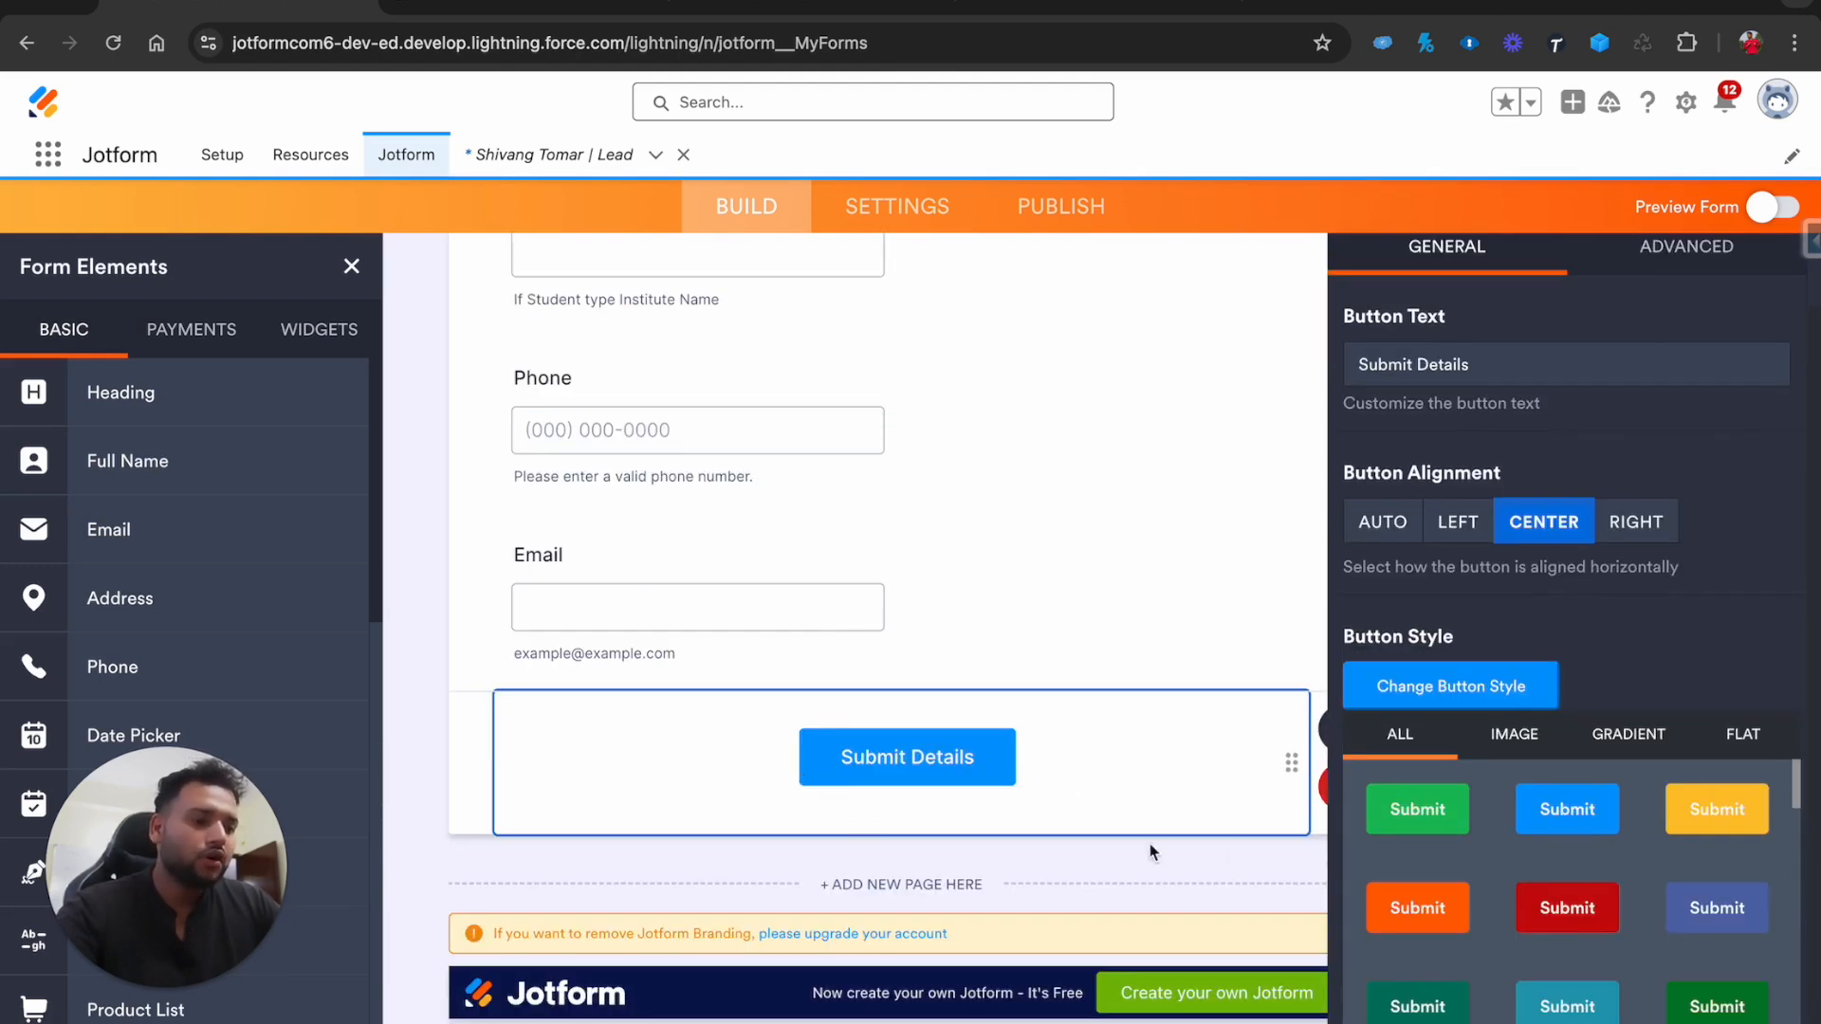
click(1333, 734)
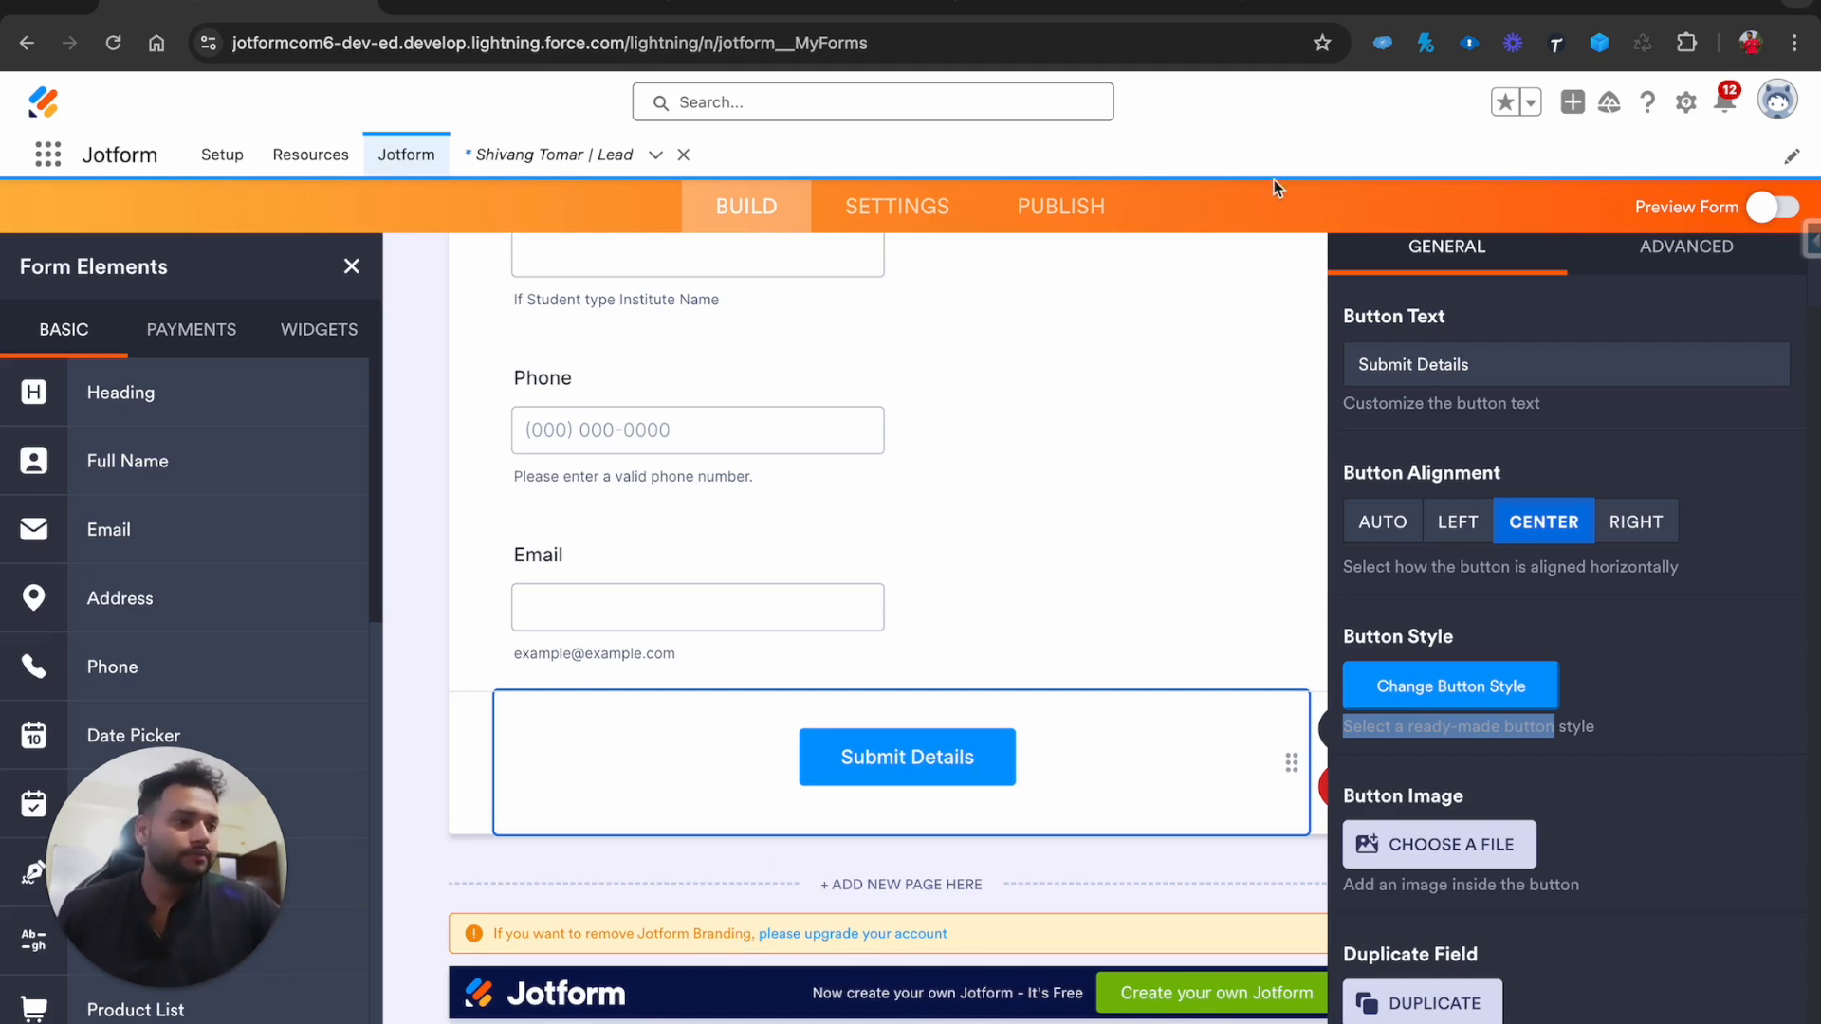
Inspect the Company field, then go via Publish to Settings and its Thank You Page section
click(1203, 285)
scroll(1061, 378, up, 2)
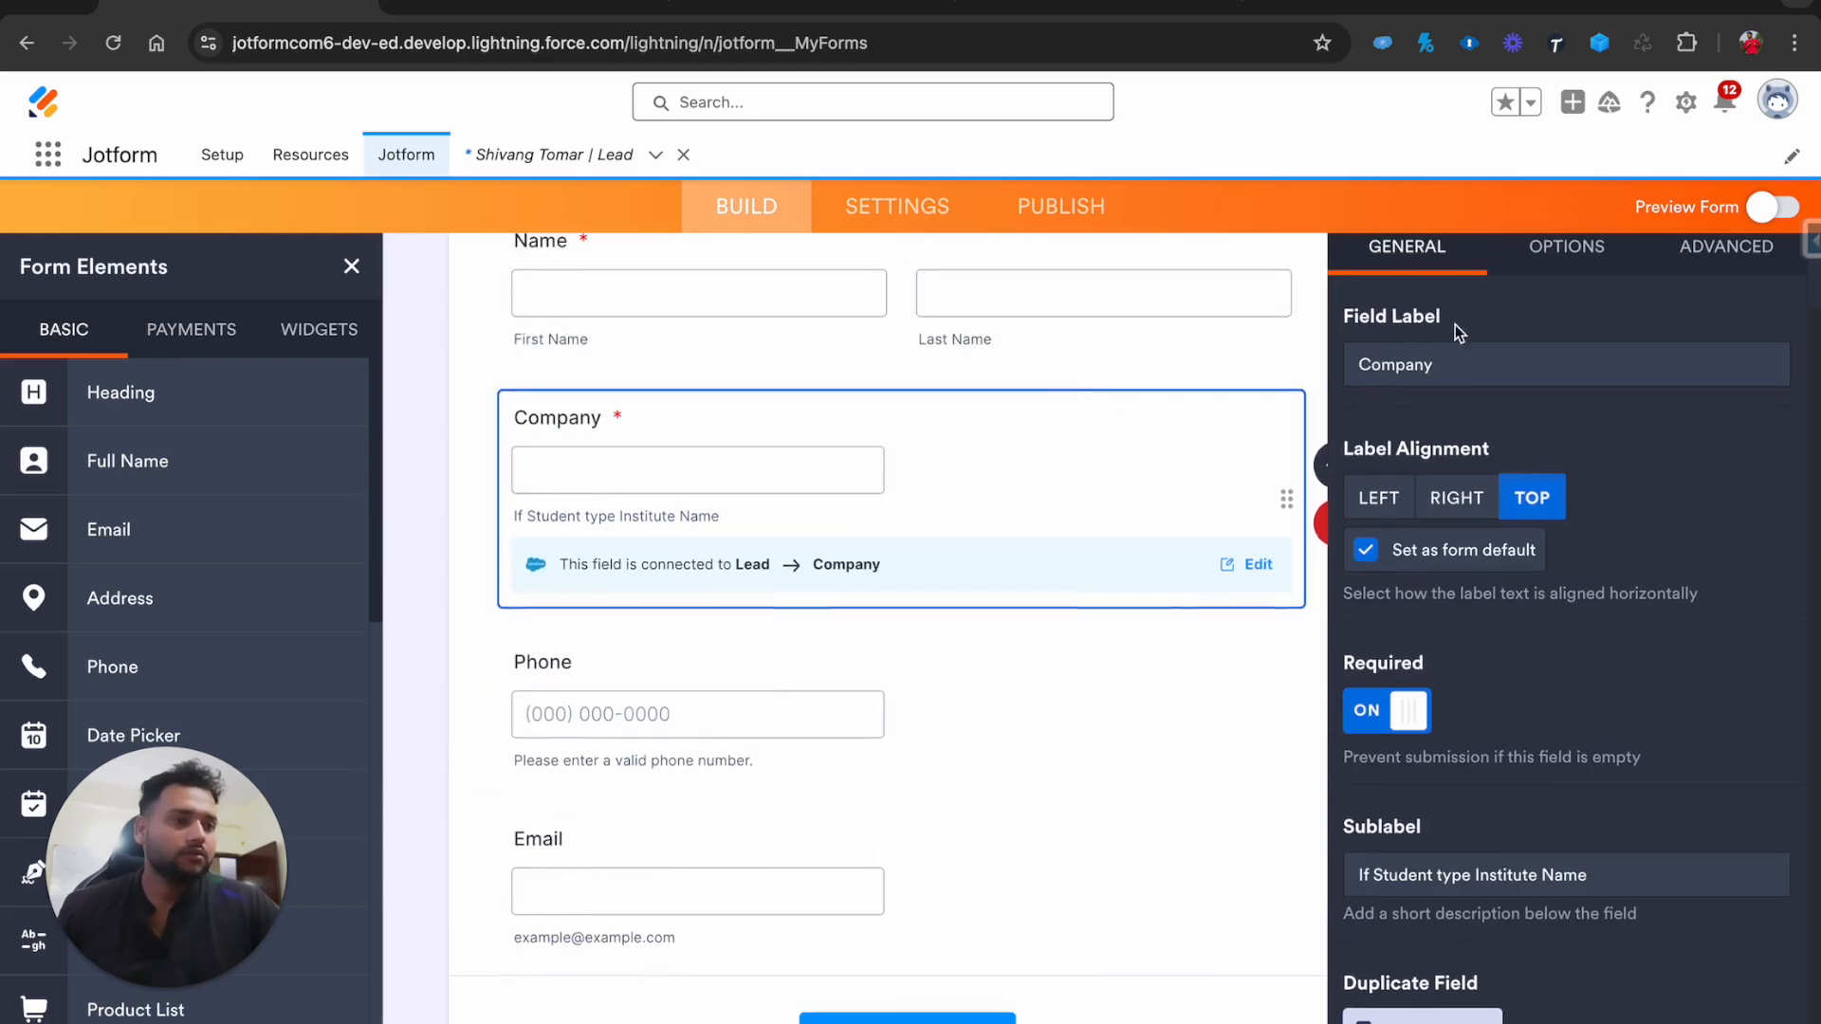
click(1043, 207)
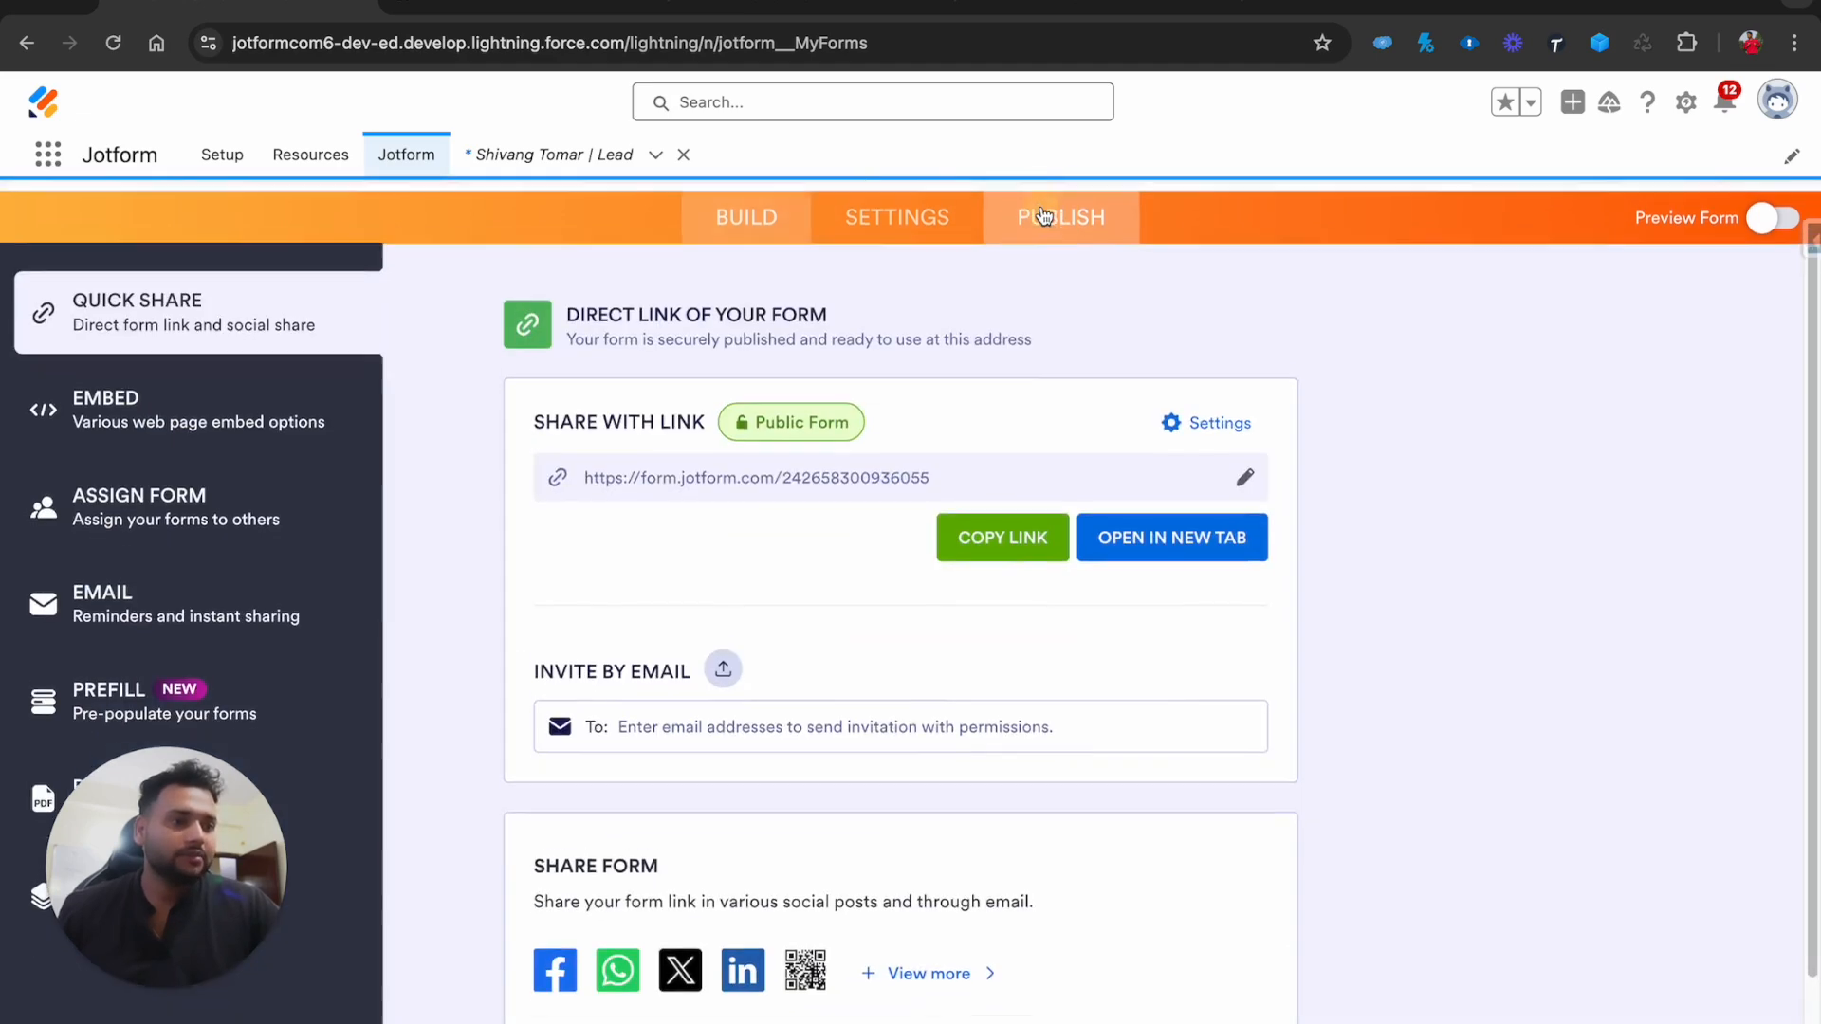
click(896, 290)
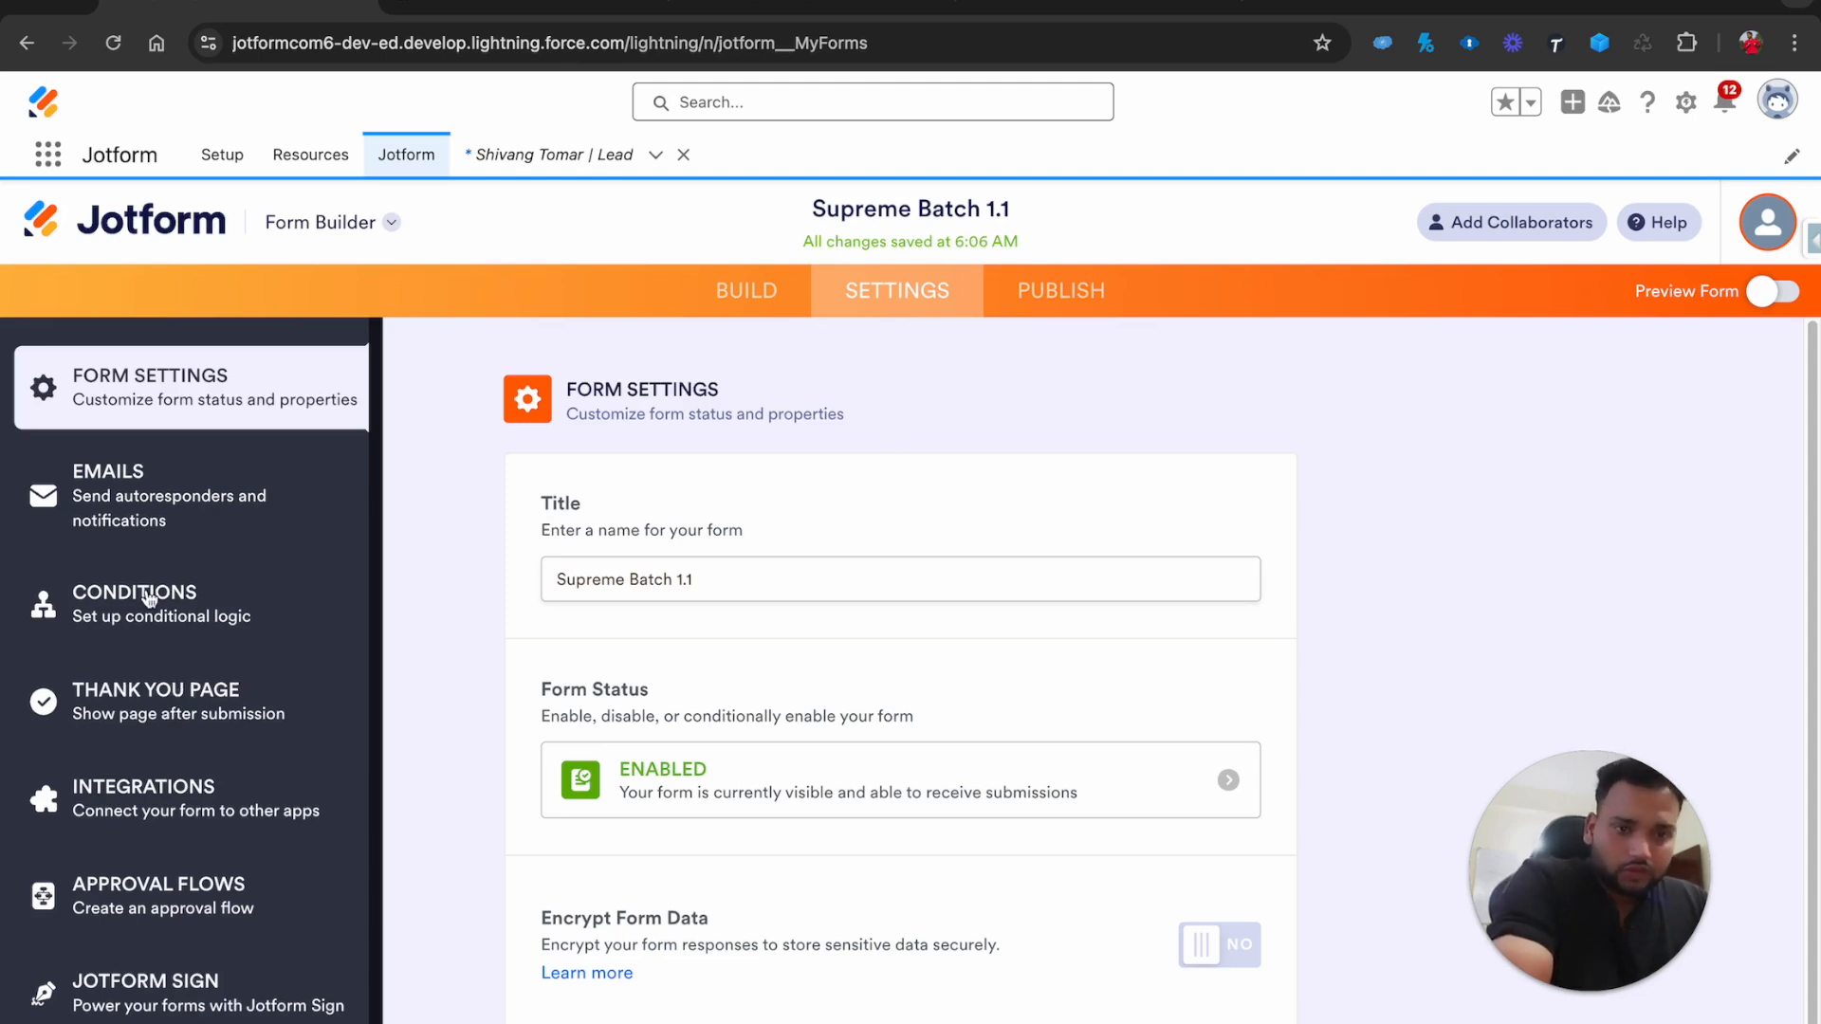
click(143, 709)
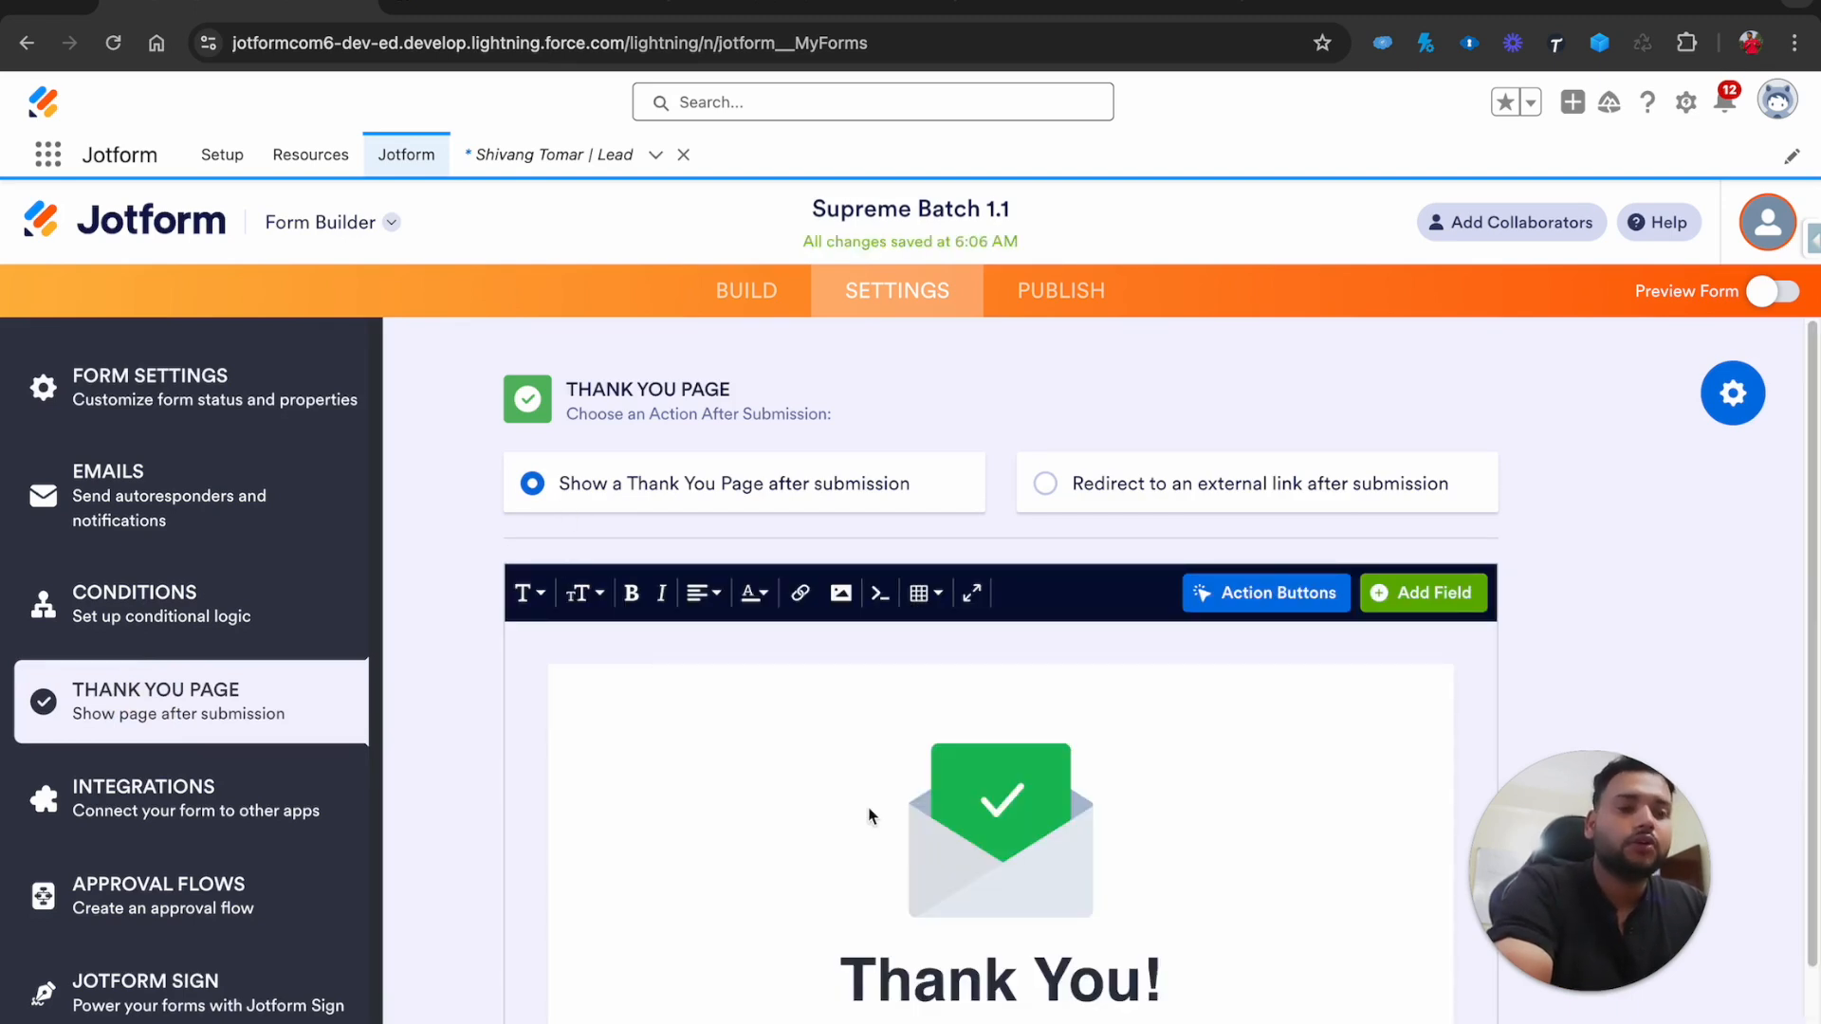
scroll(901, 813, down, 2)
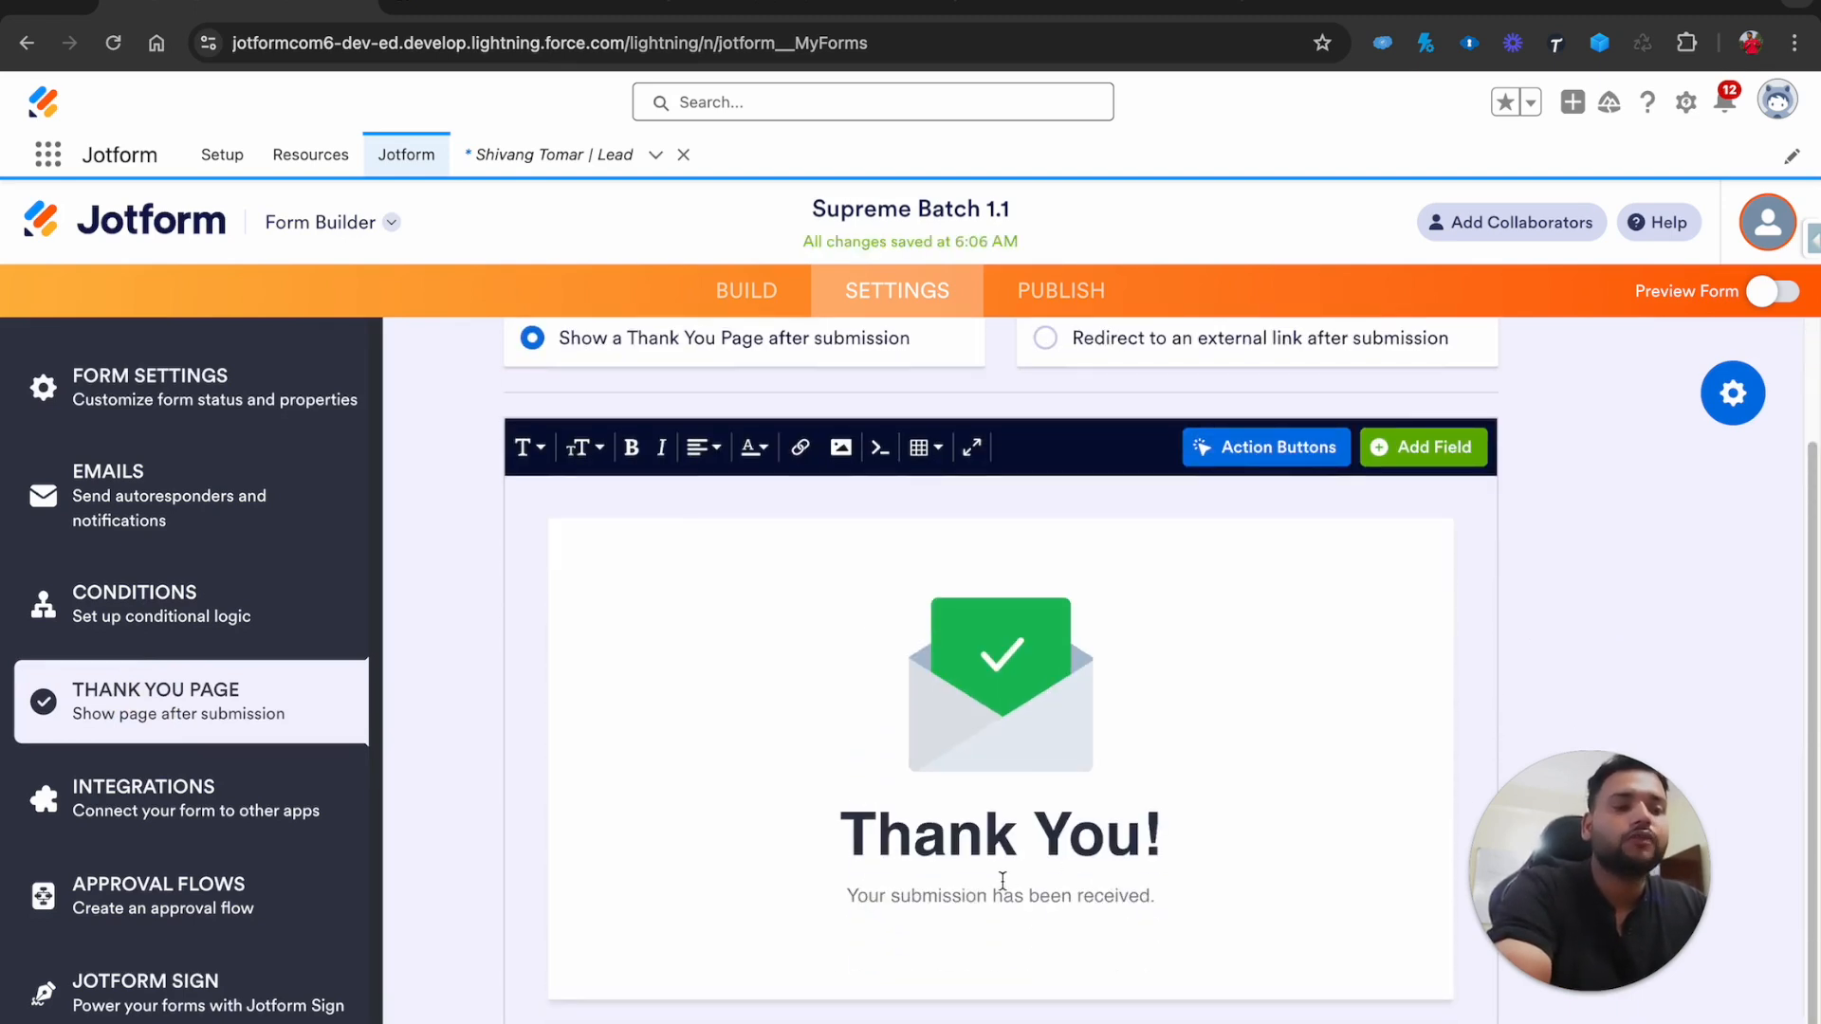
scroll(929, 859, up, 2)
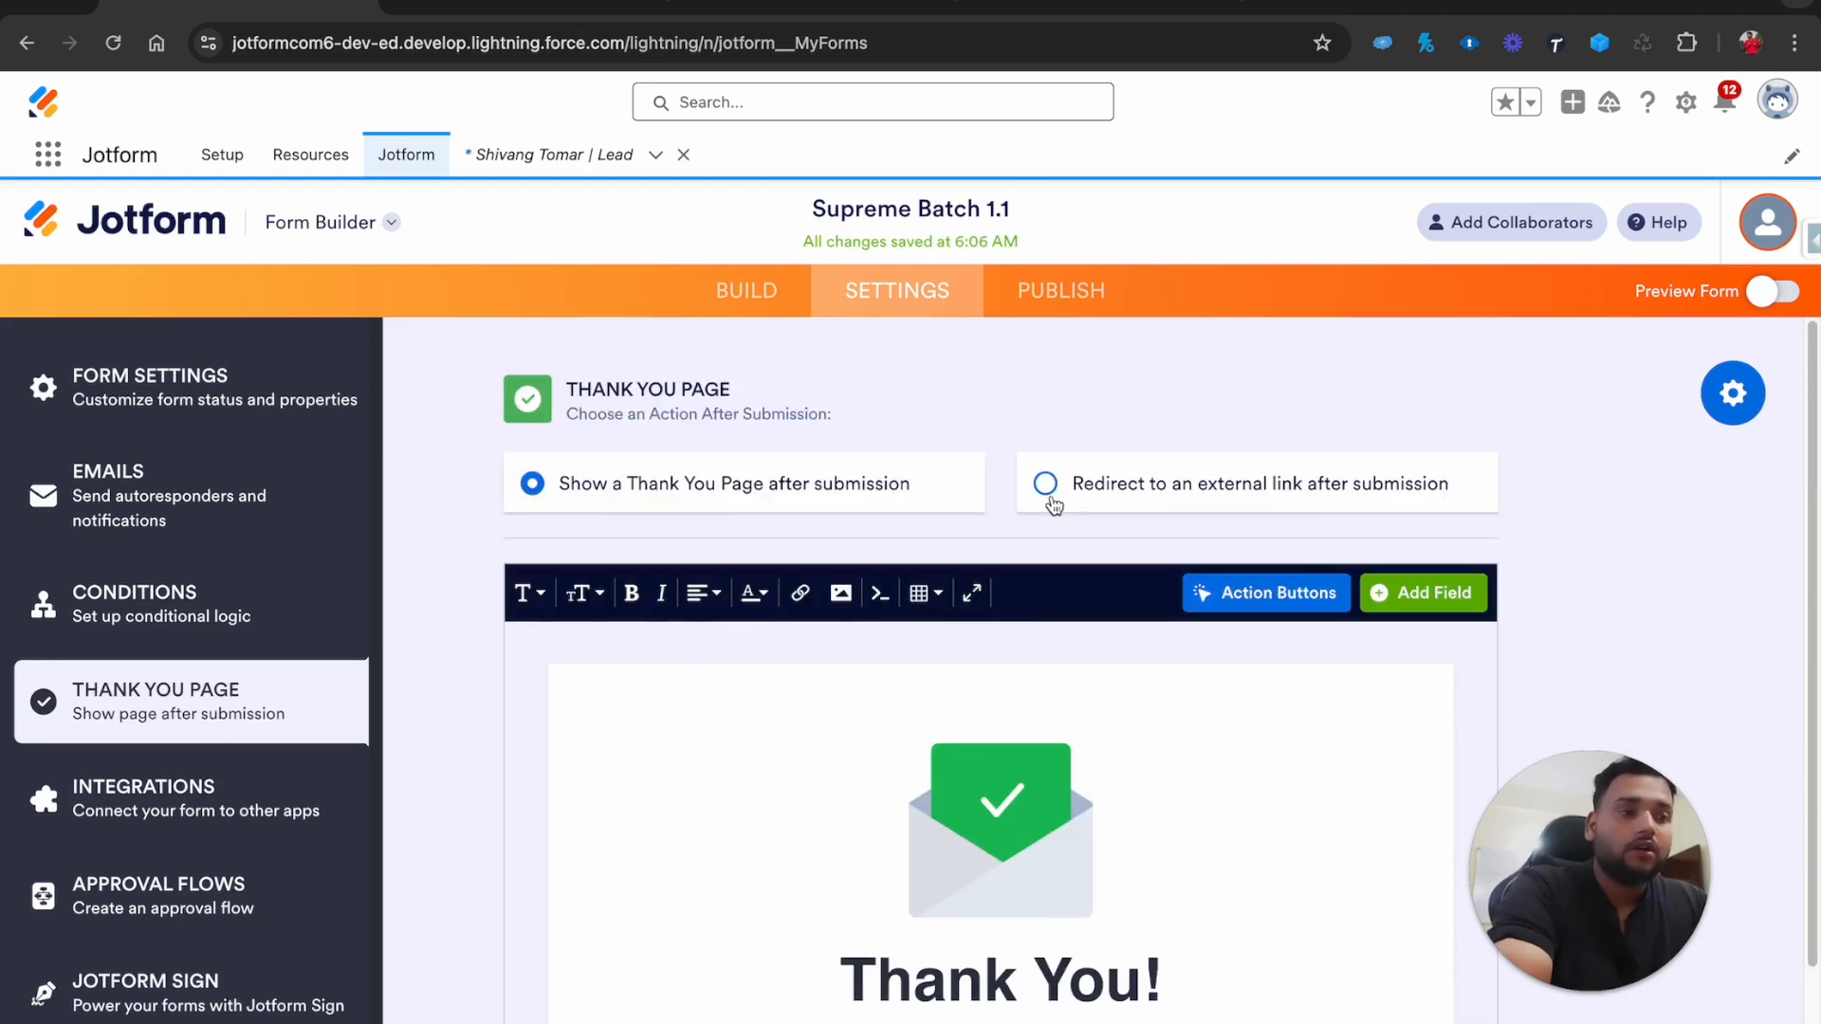
click(1047, 489)
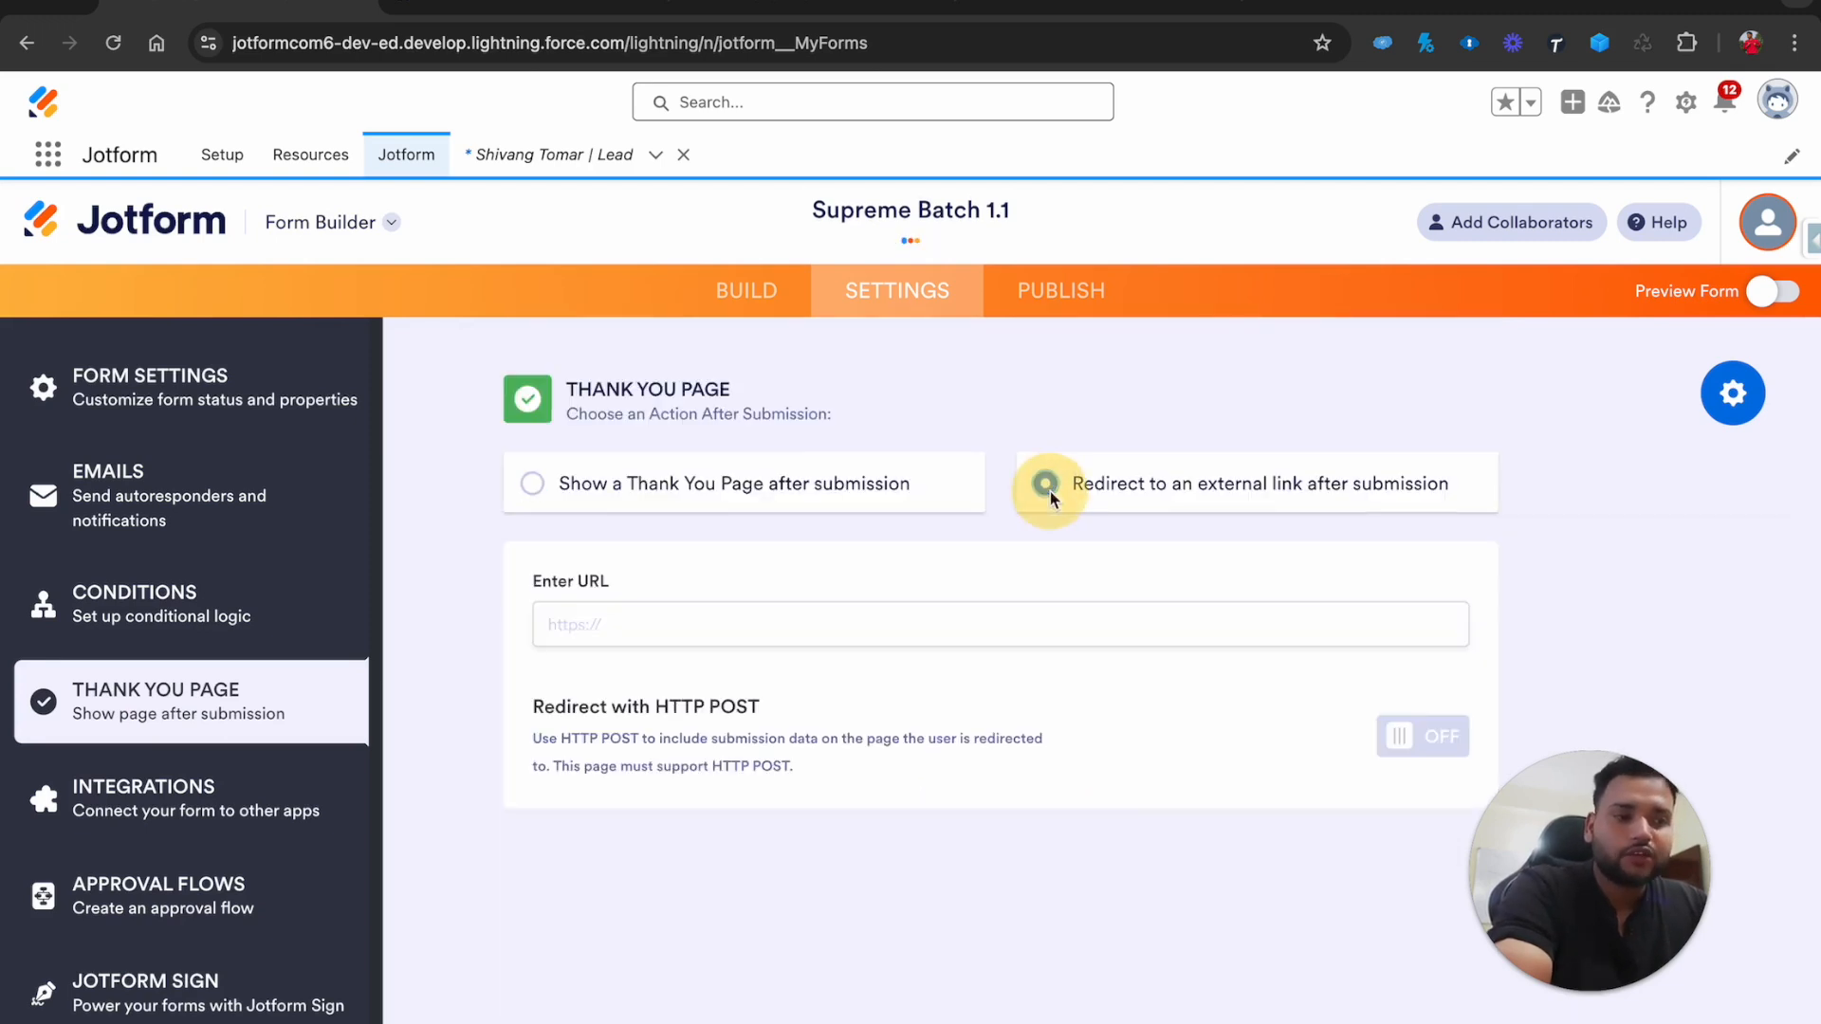
click(622, 612)
text(https://www.)
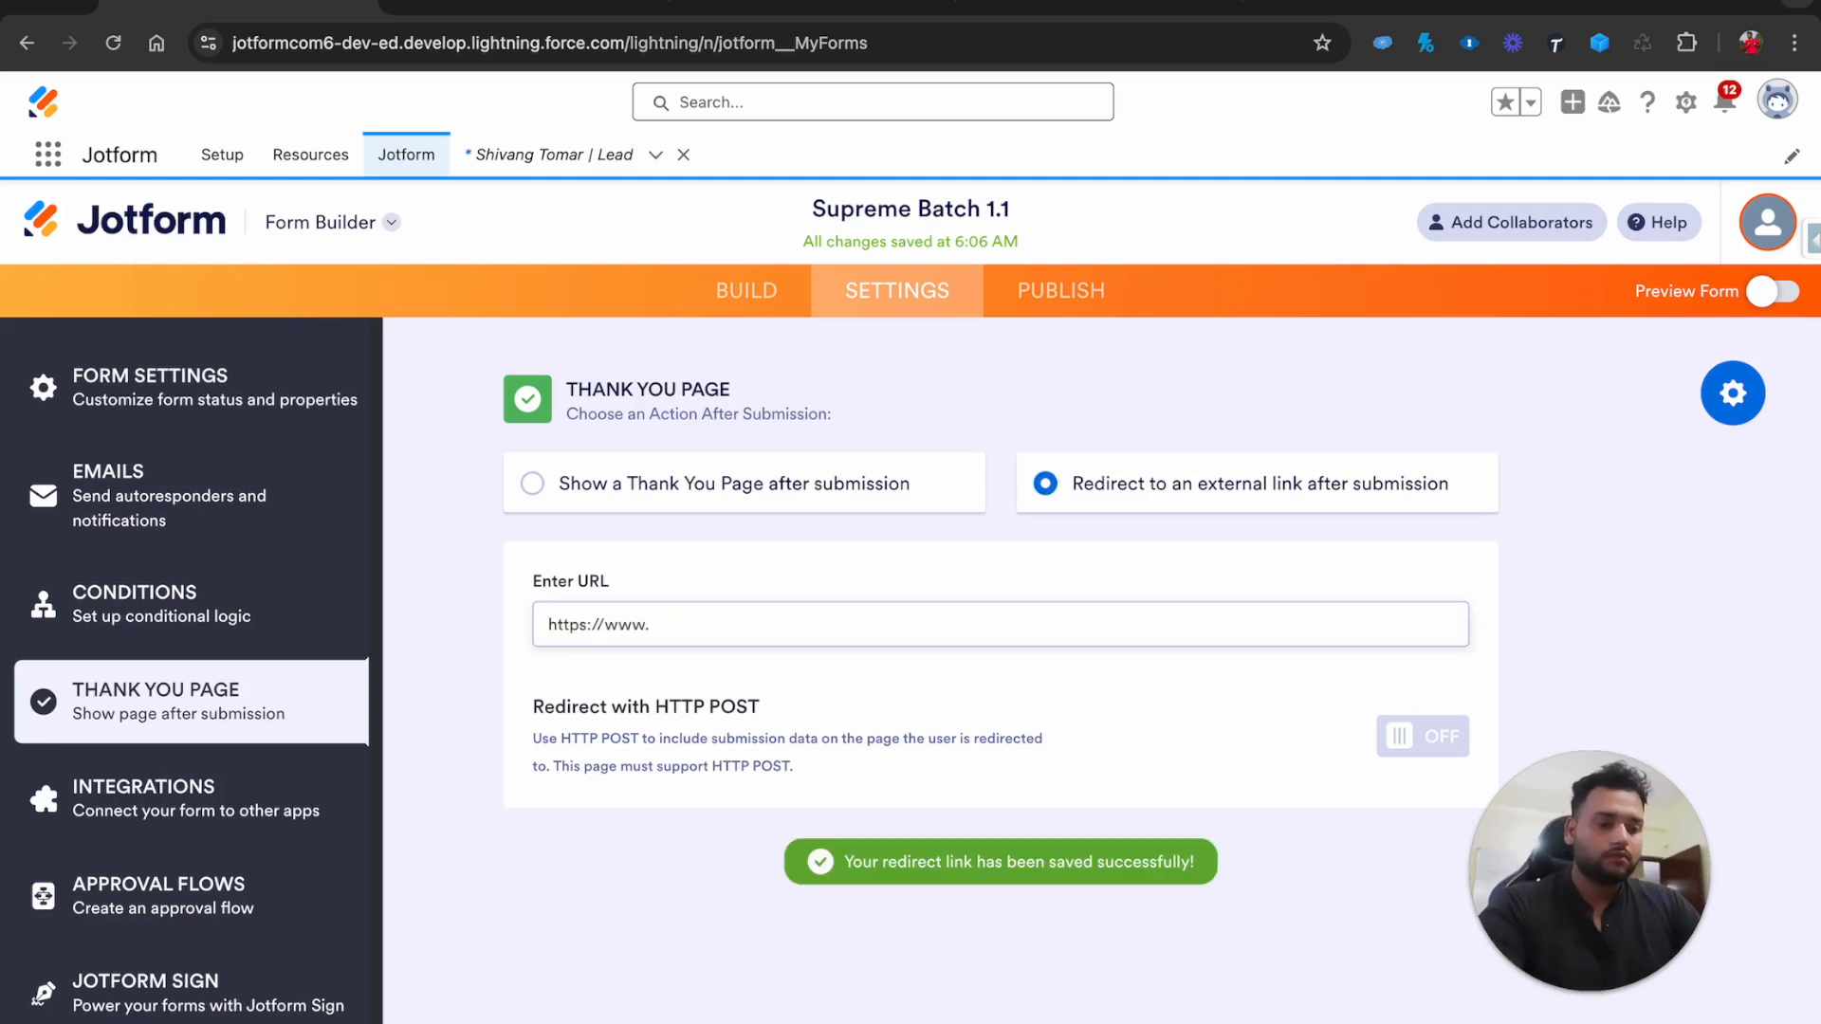
text(youtube.com/salesforcegeek)
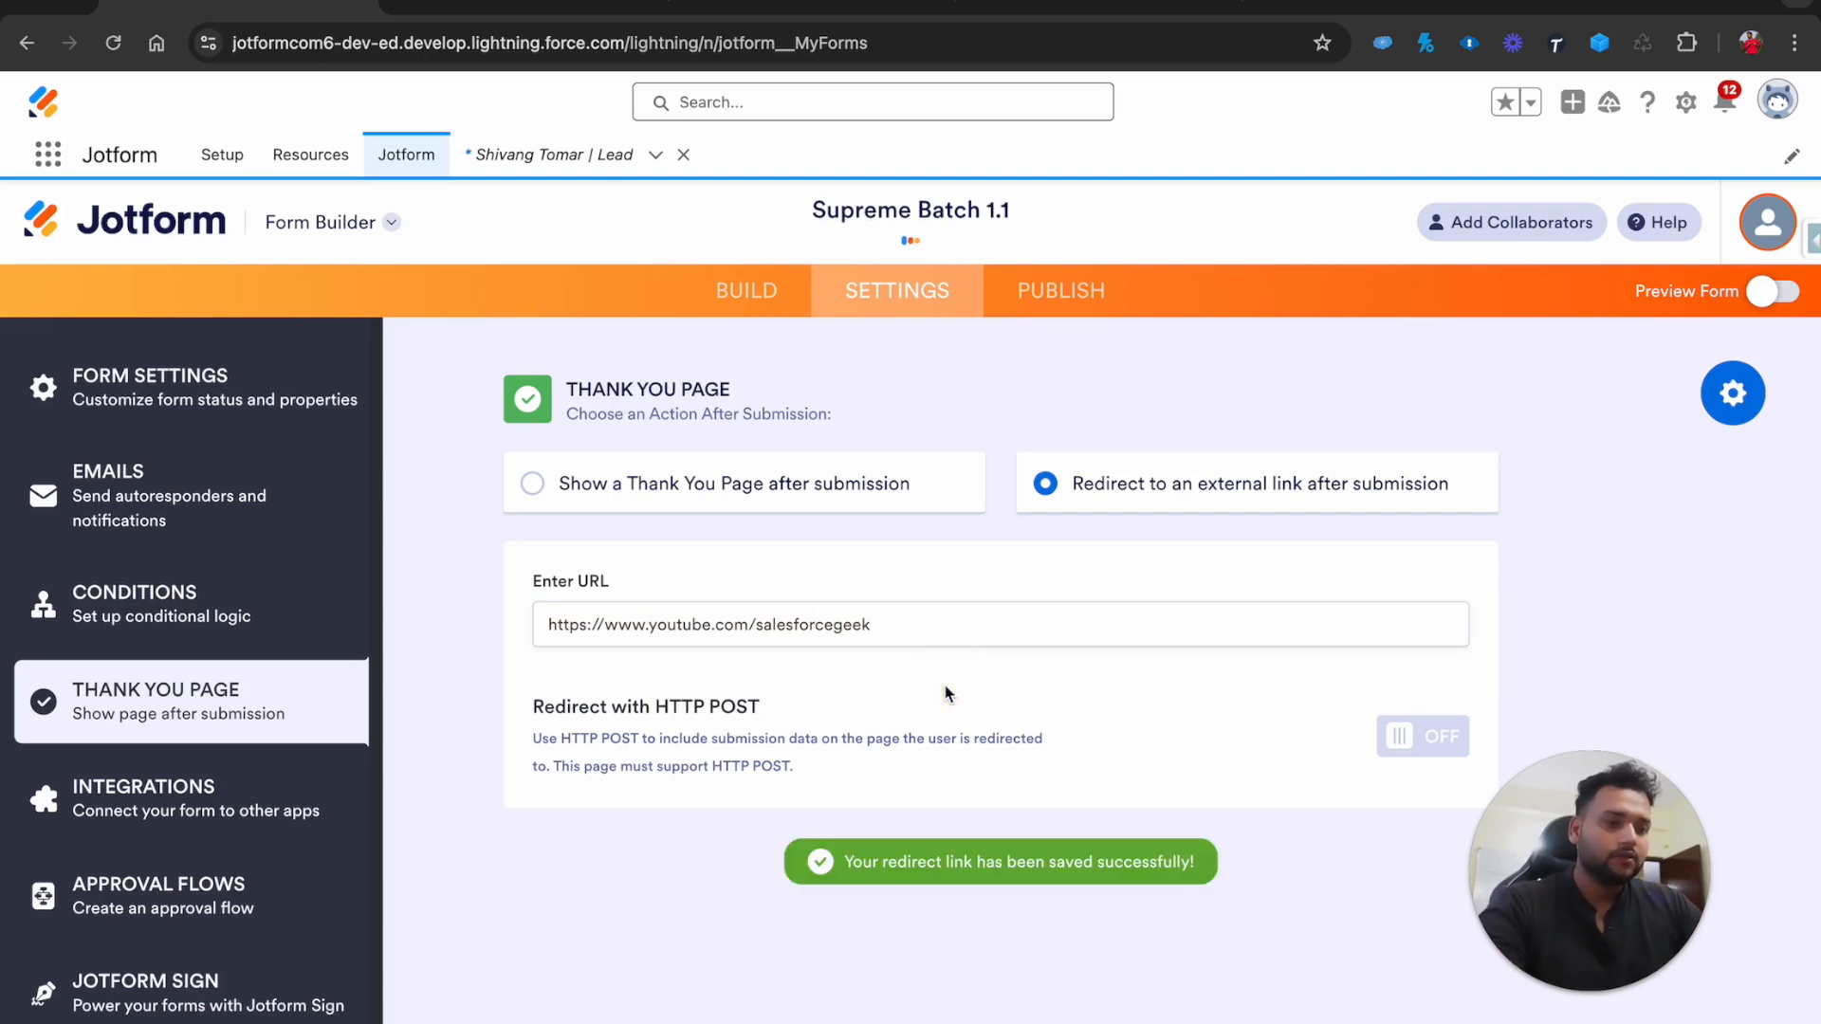
click(1061, 292)
click(1002, 612)
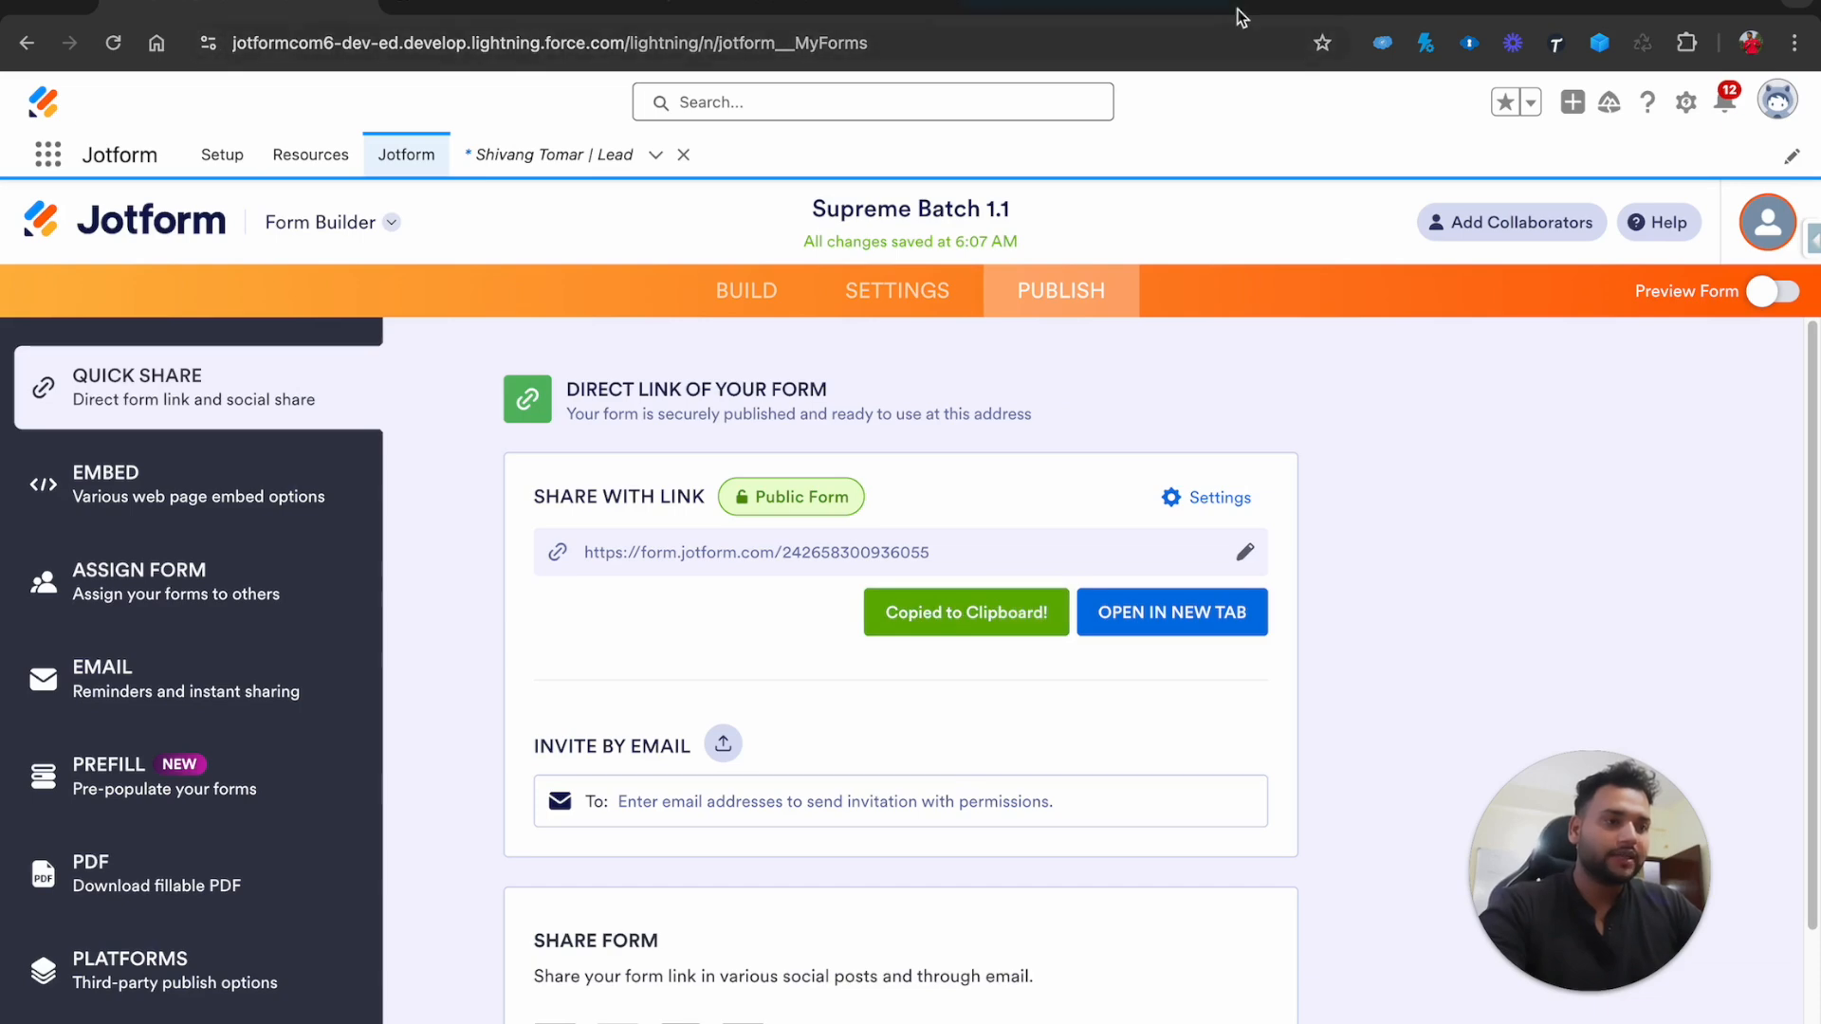
Open the copied form link in a new tab and enter a test lead's name and company 'iLINK Digit'
click(1260, 9)
key(ctrl+v)
key(Return)
click(579, 569)
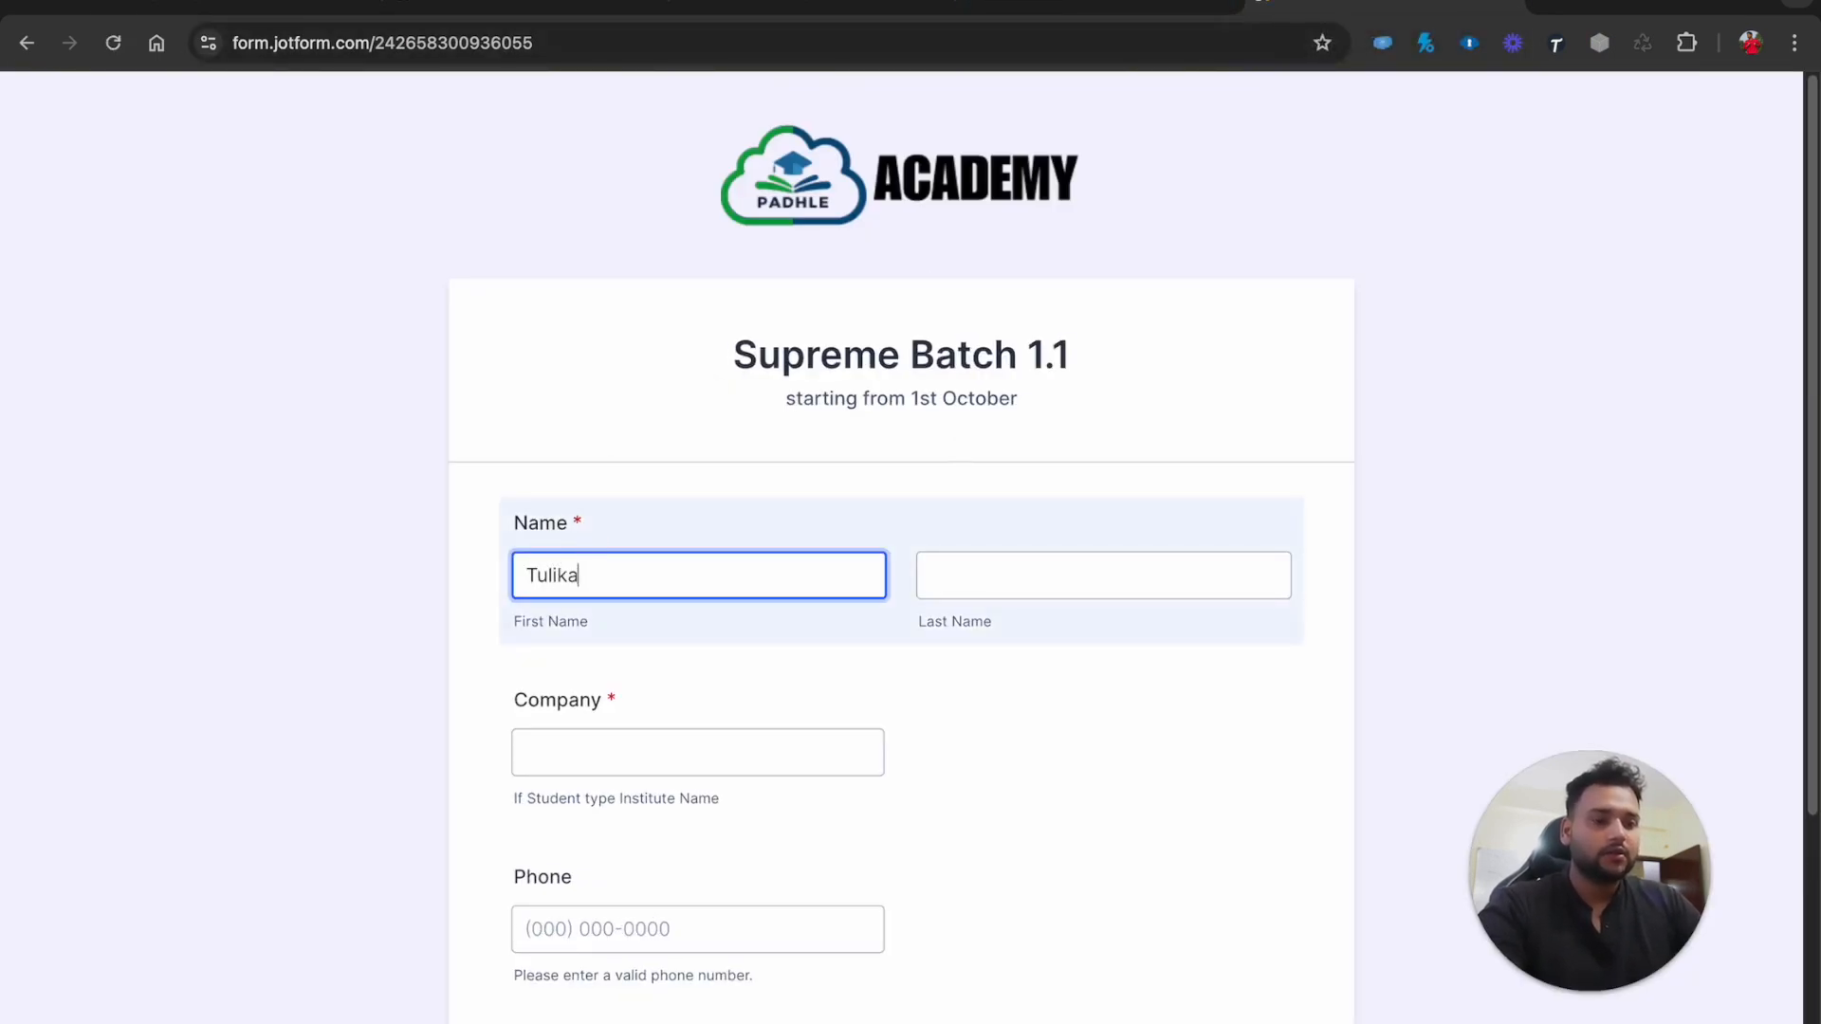
click(993, 572)
click(745, 749)
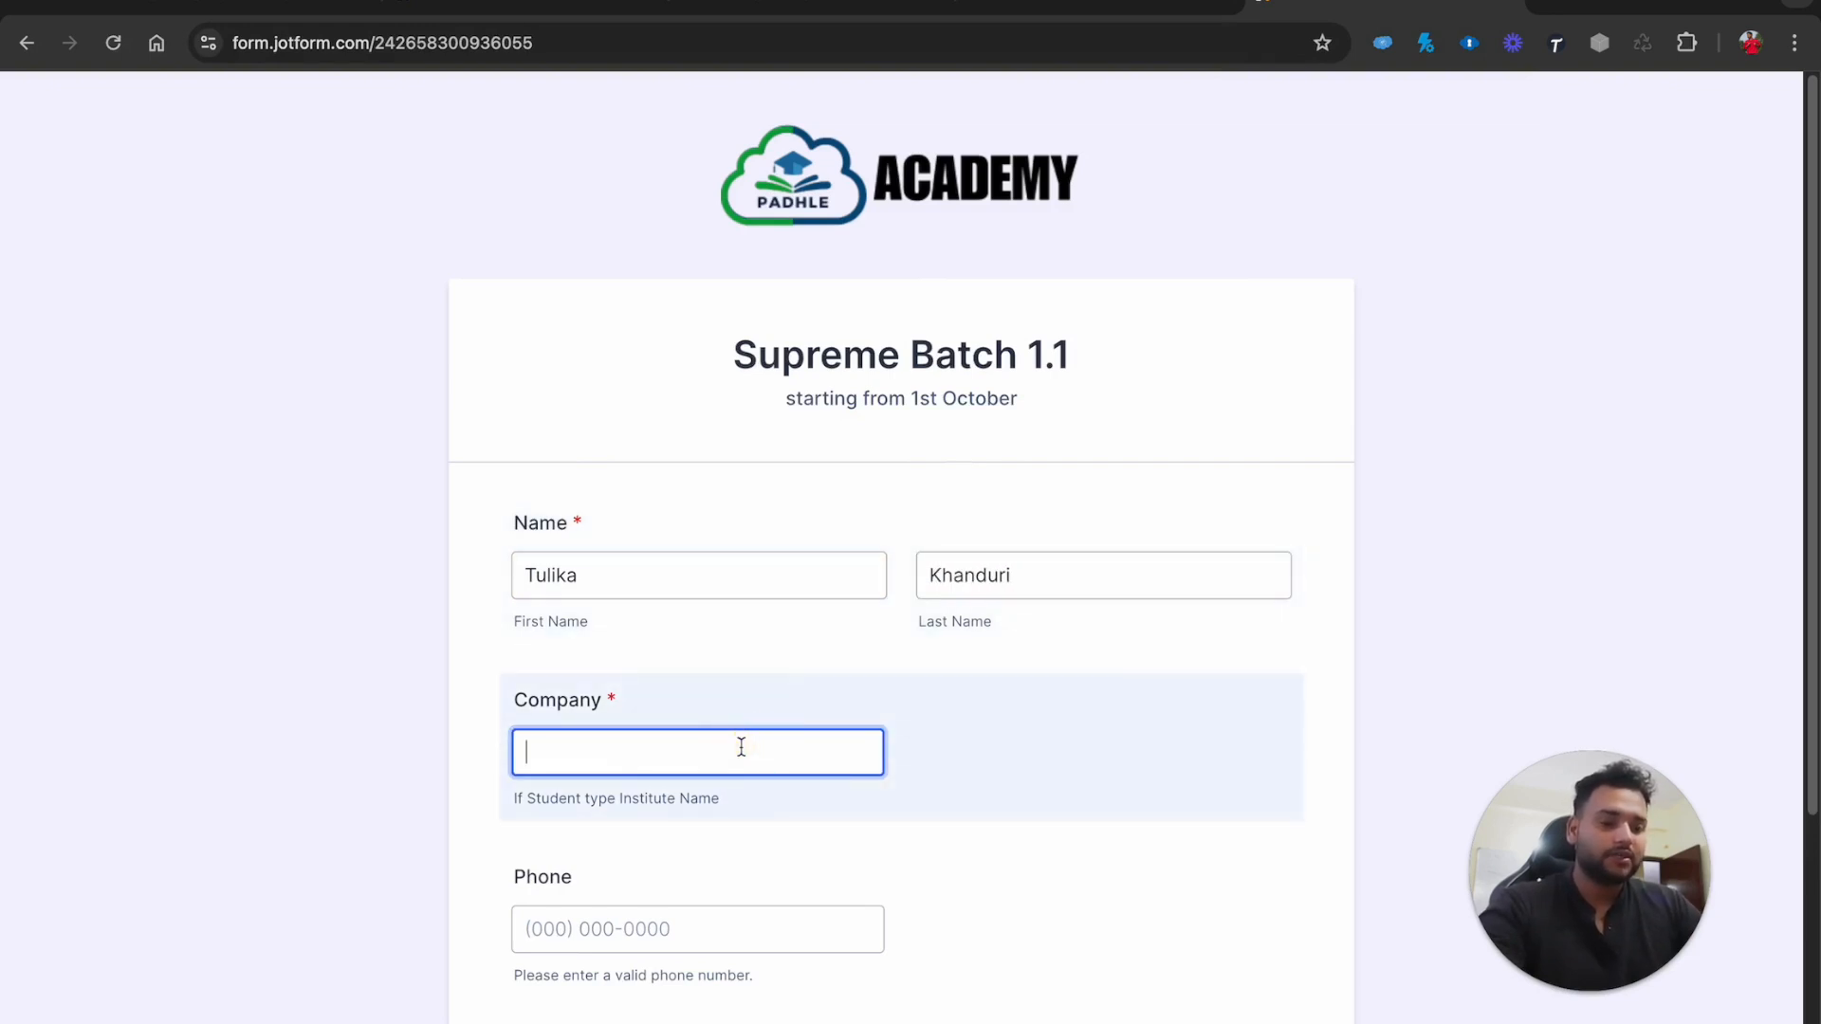
text(iLINK Digital)
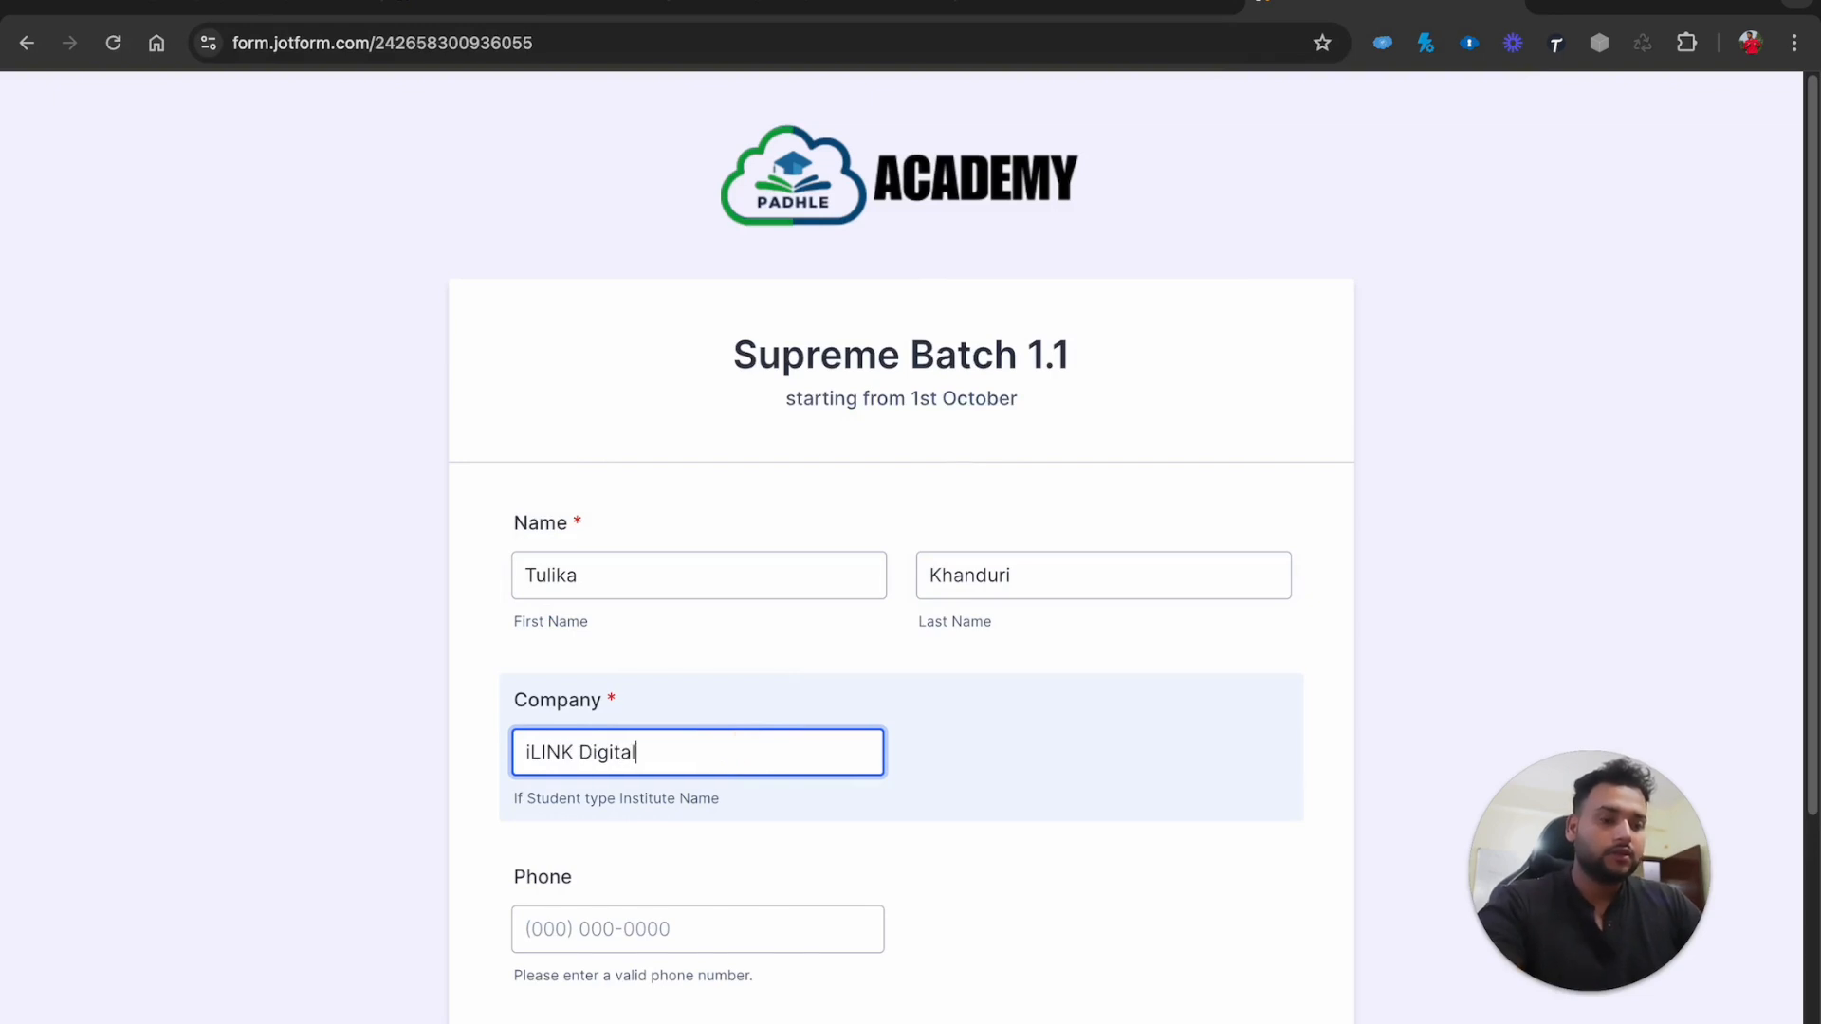
Fill in the lead's phone number and e-mail address, then submit the form
click(754, 924)
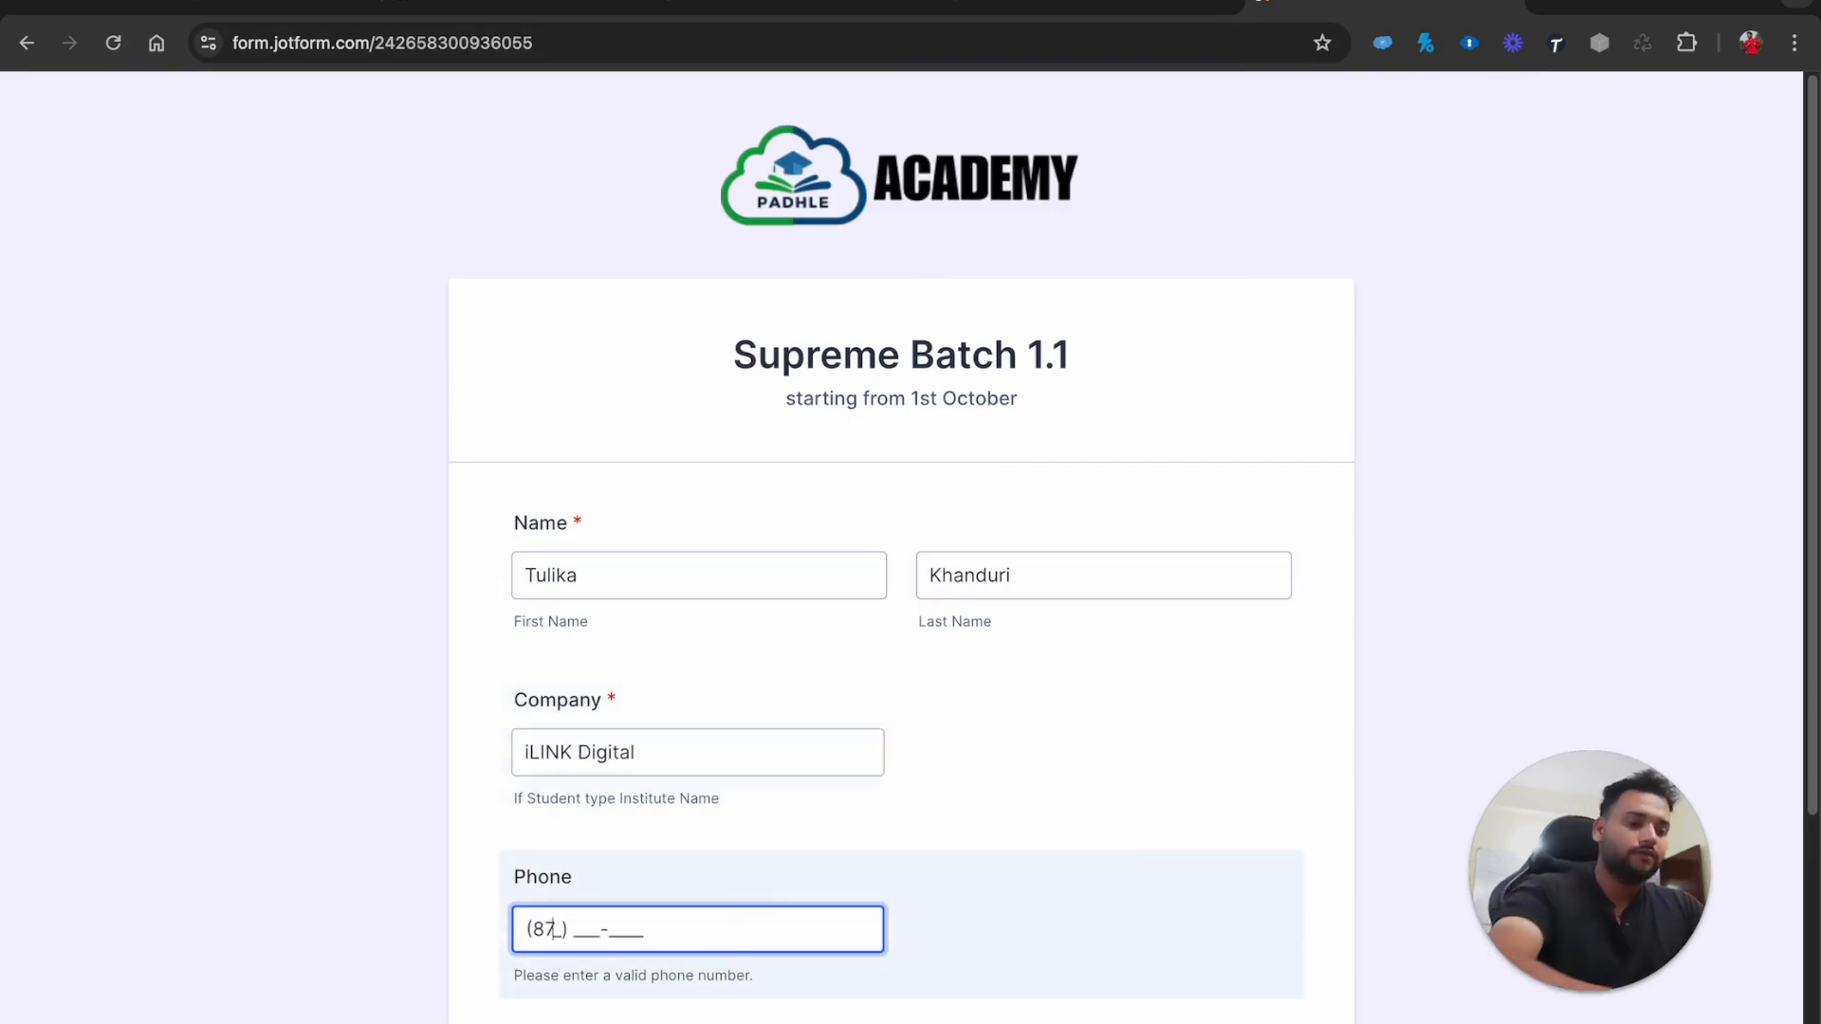
scroll(670, 866, down, 3)
click(642, 793)
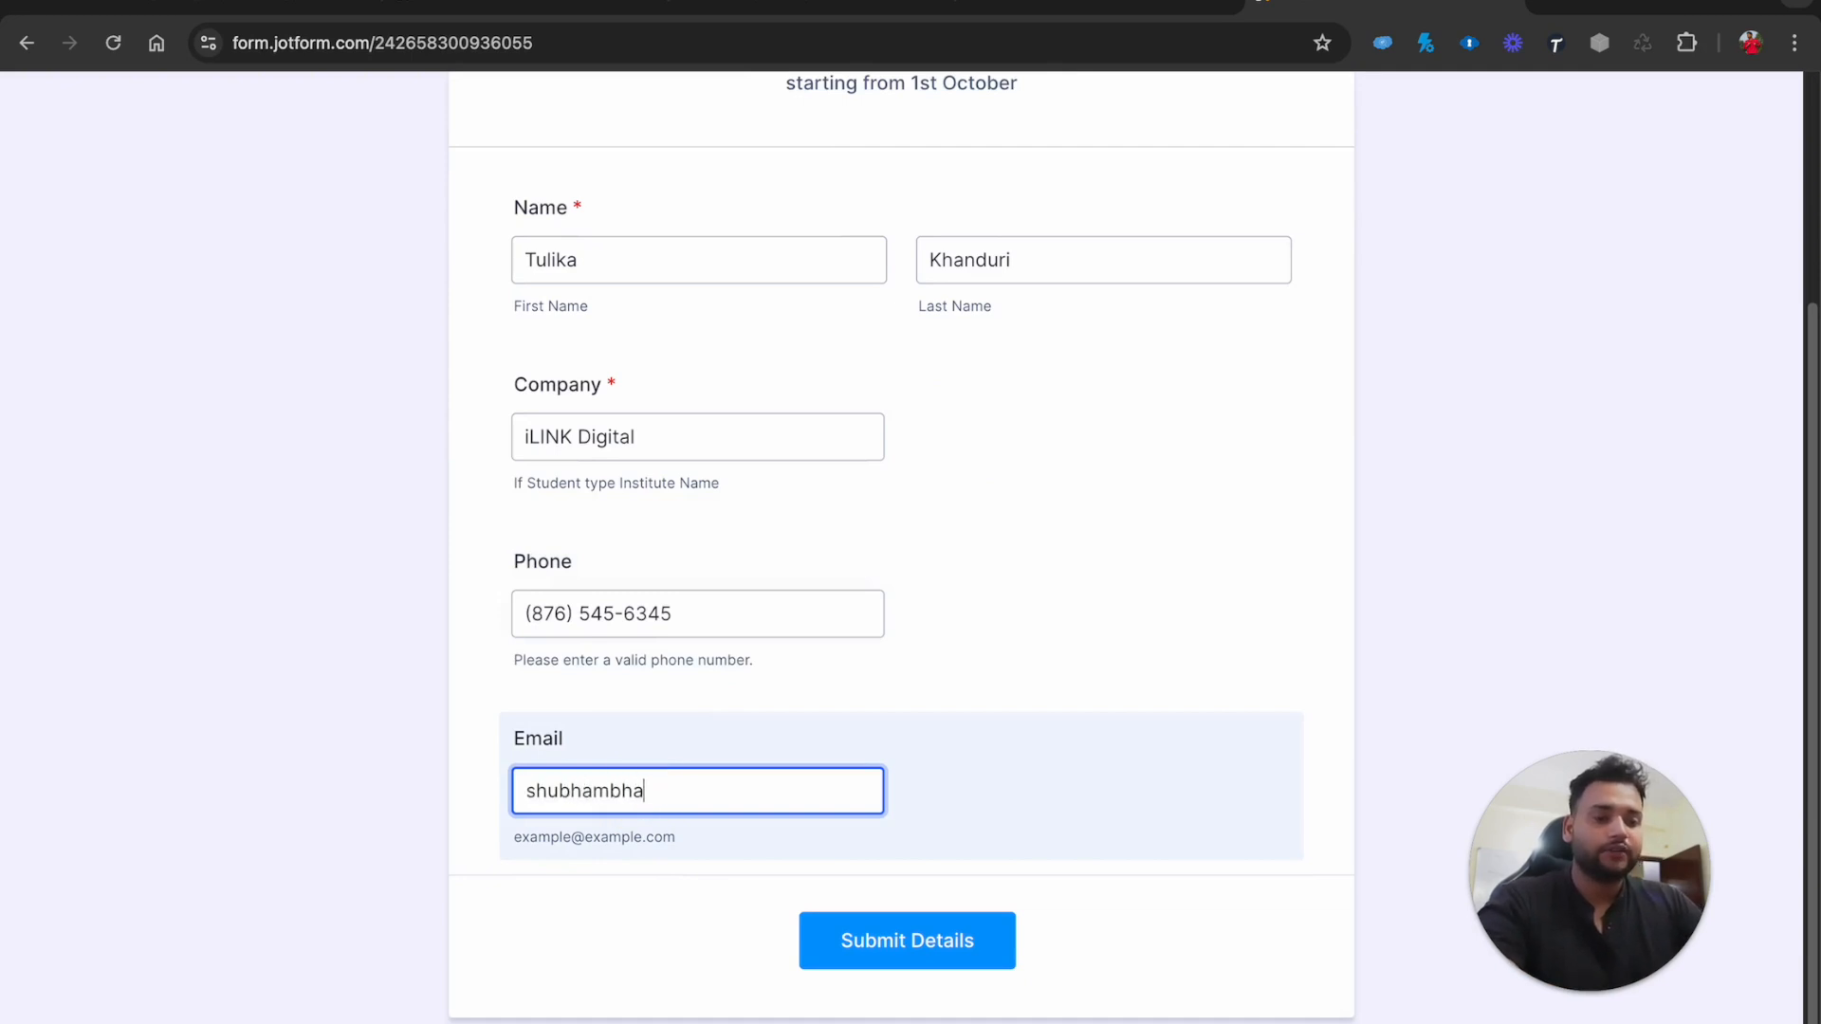
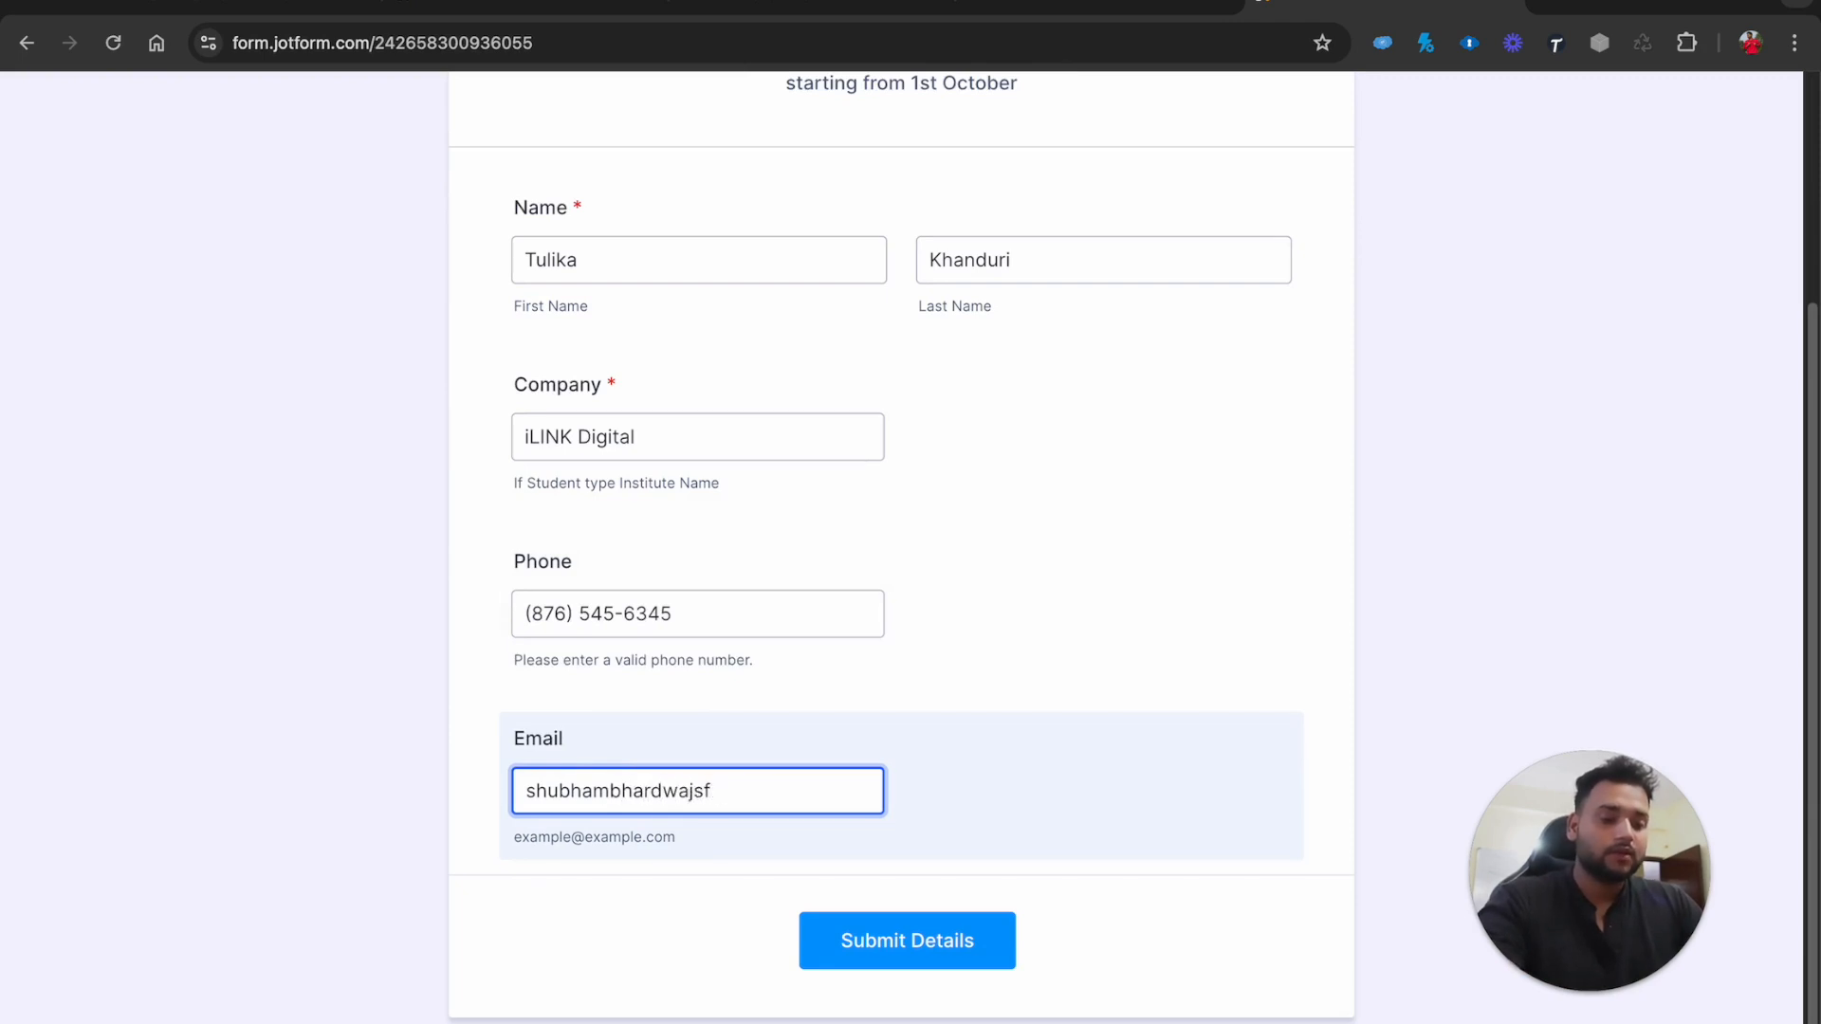
click(894, 941)
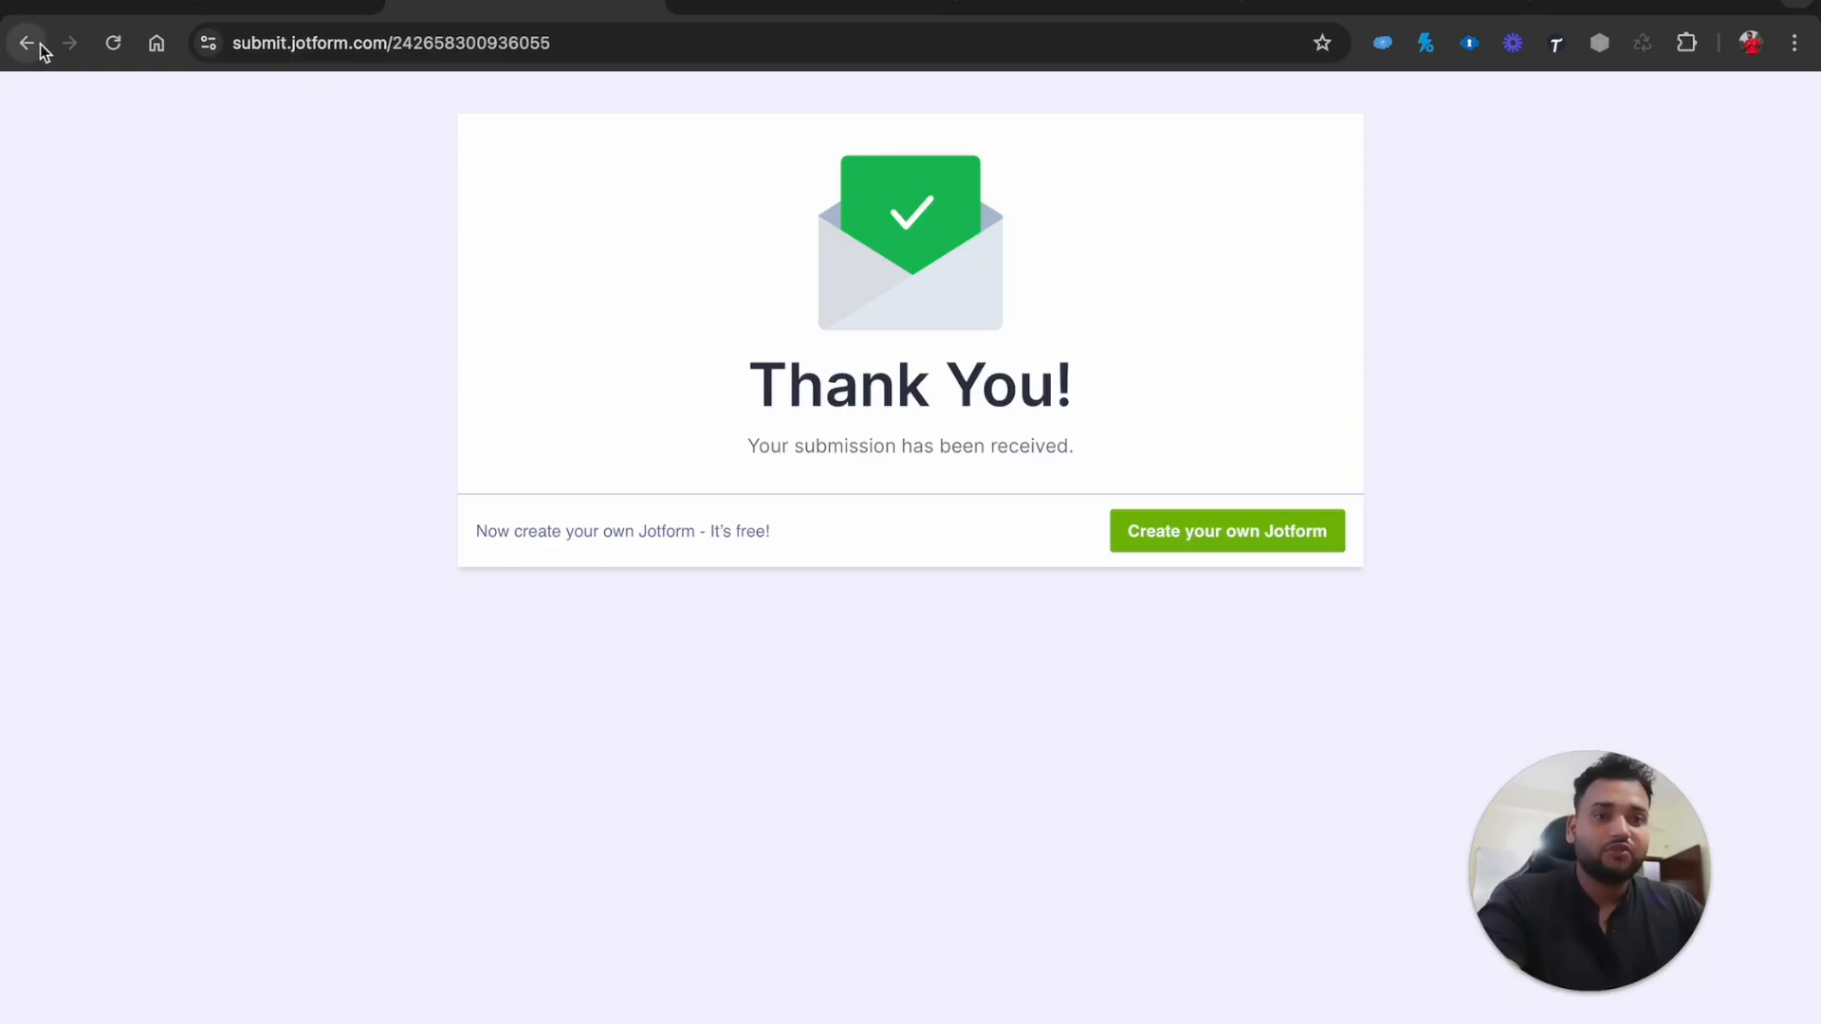
Switch from the YouTube channel back to the Jotform Publish page in Salesforce
click(230, 5)
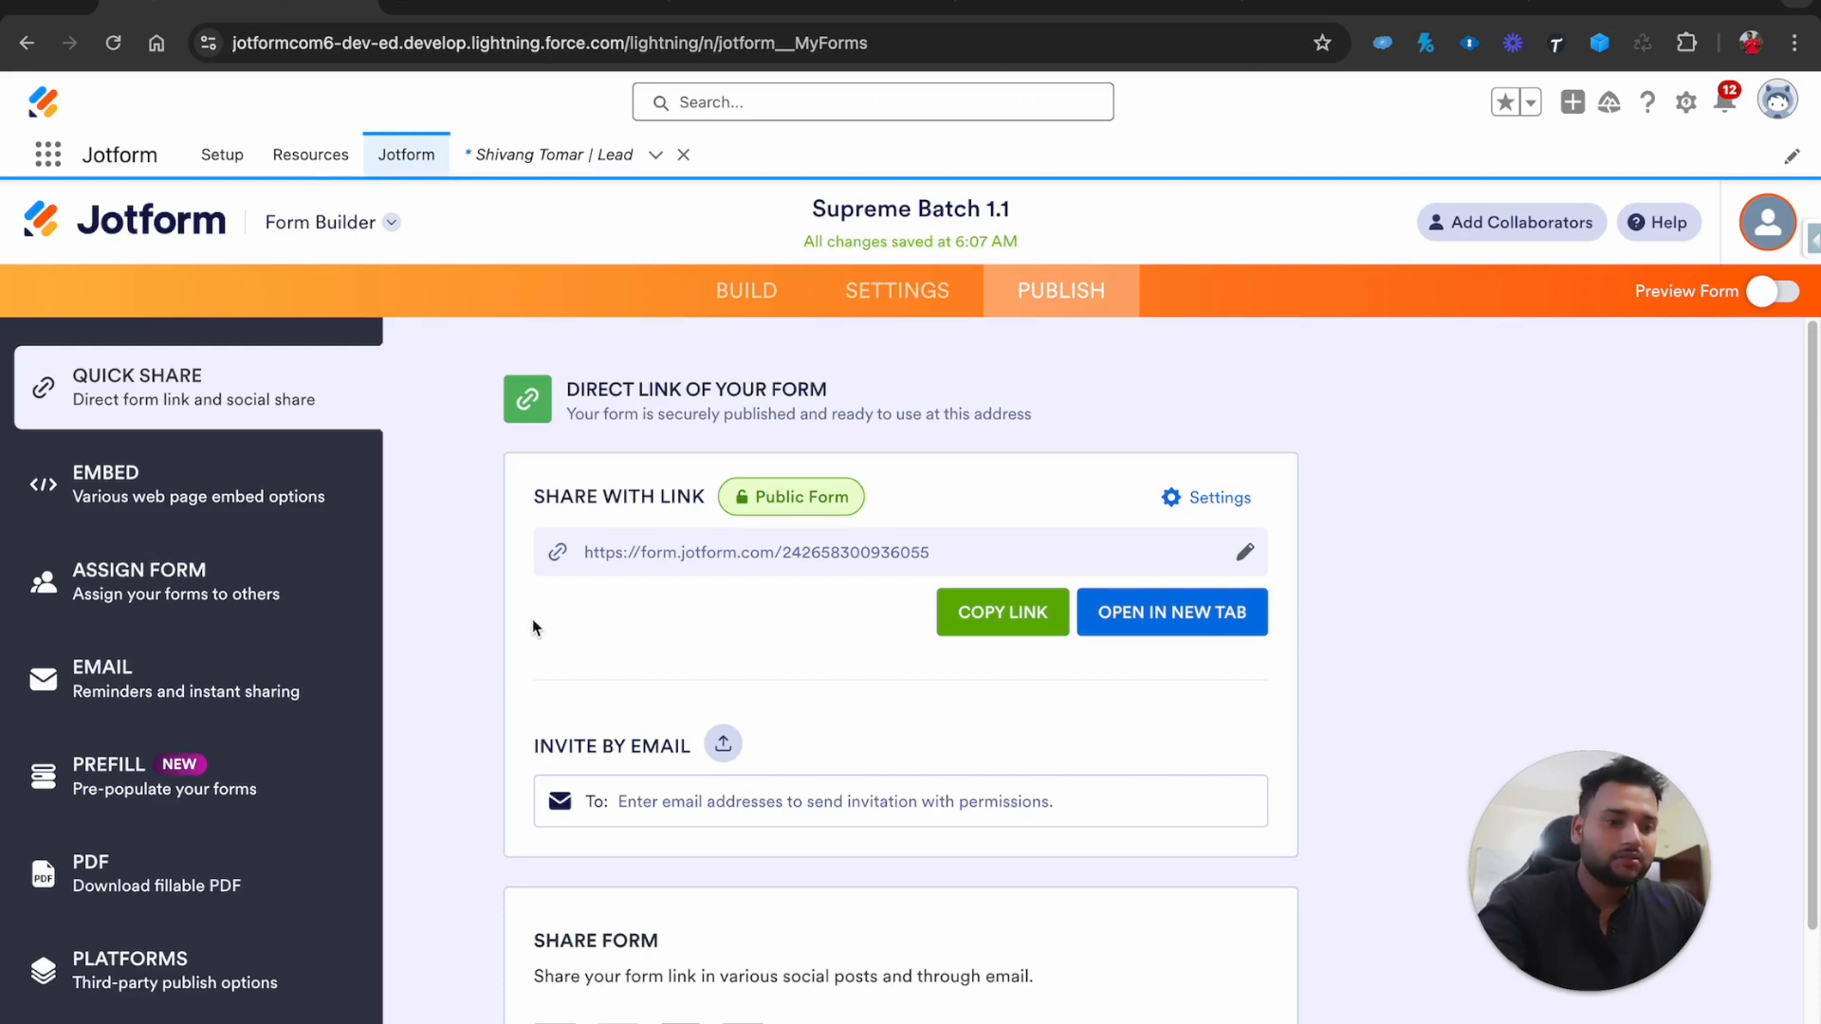
Open Settings > Integrations for the form and scroll through the integration cards
click(896, 297)
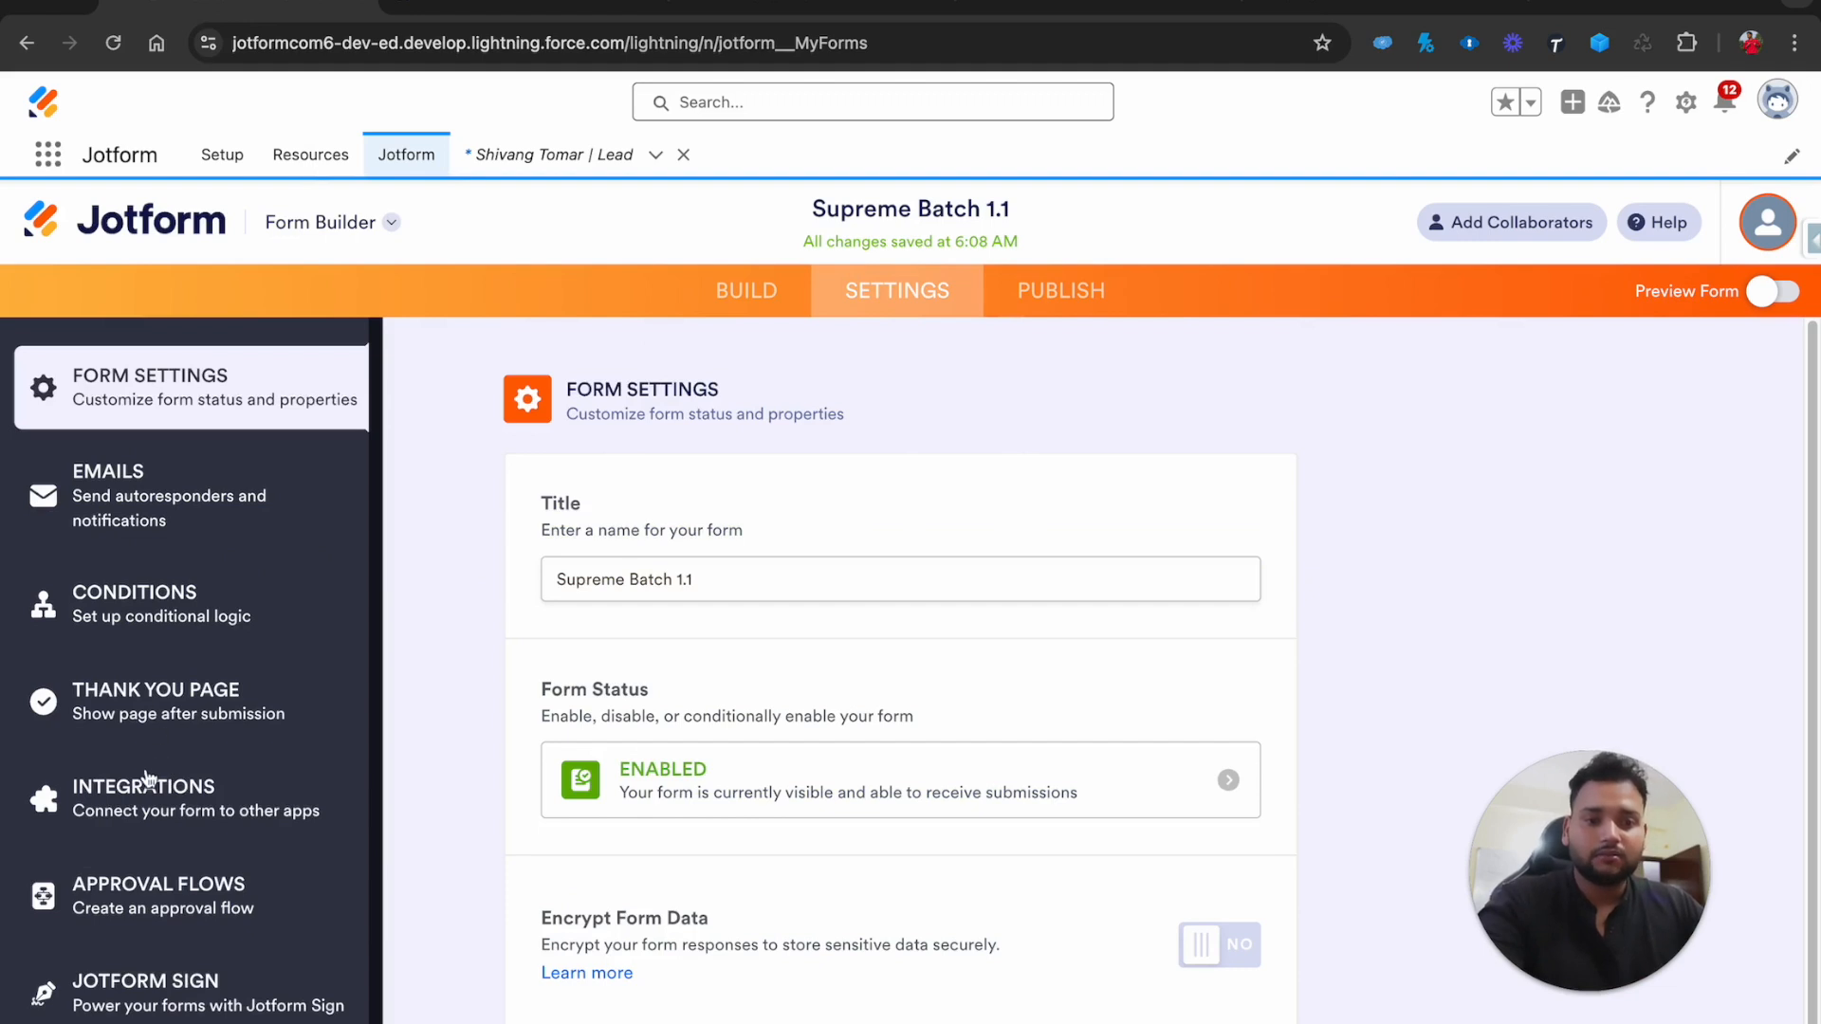
scroll(147, 810, down, 1)
click(123, 735)
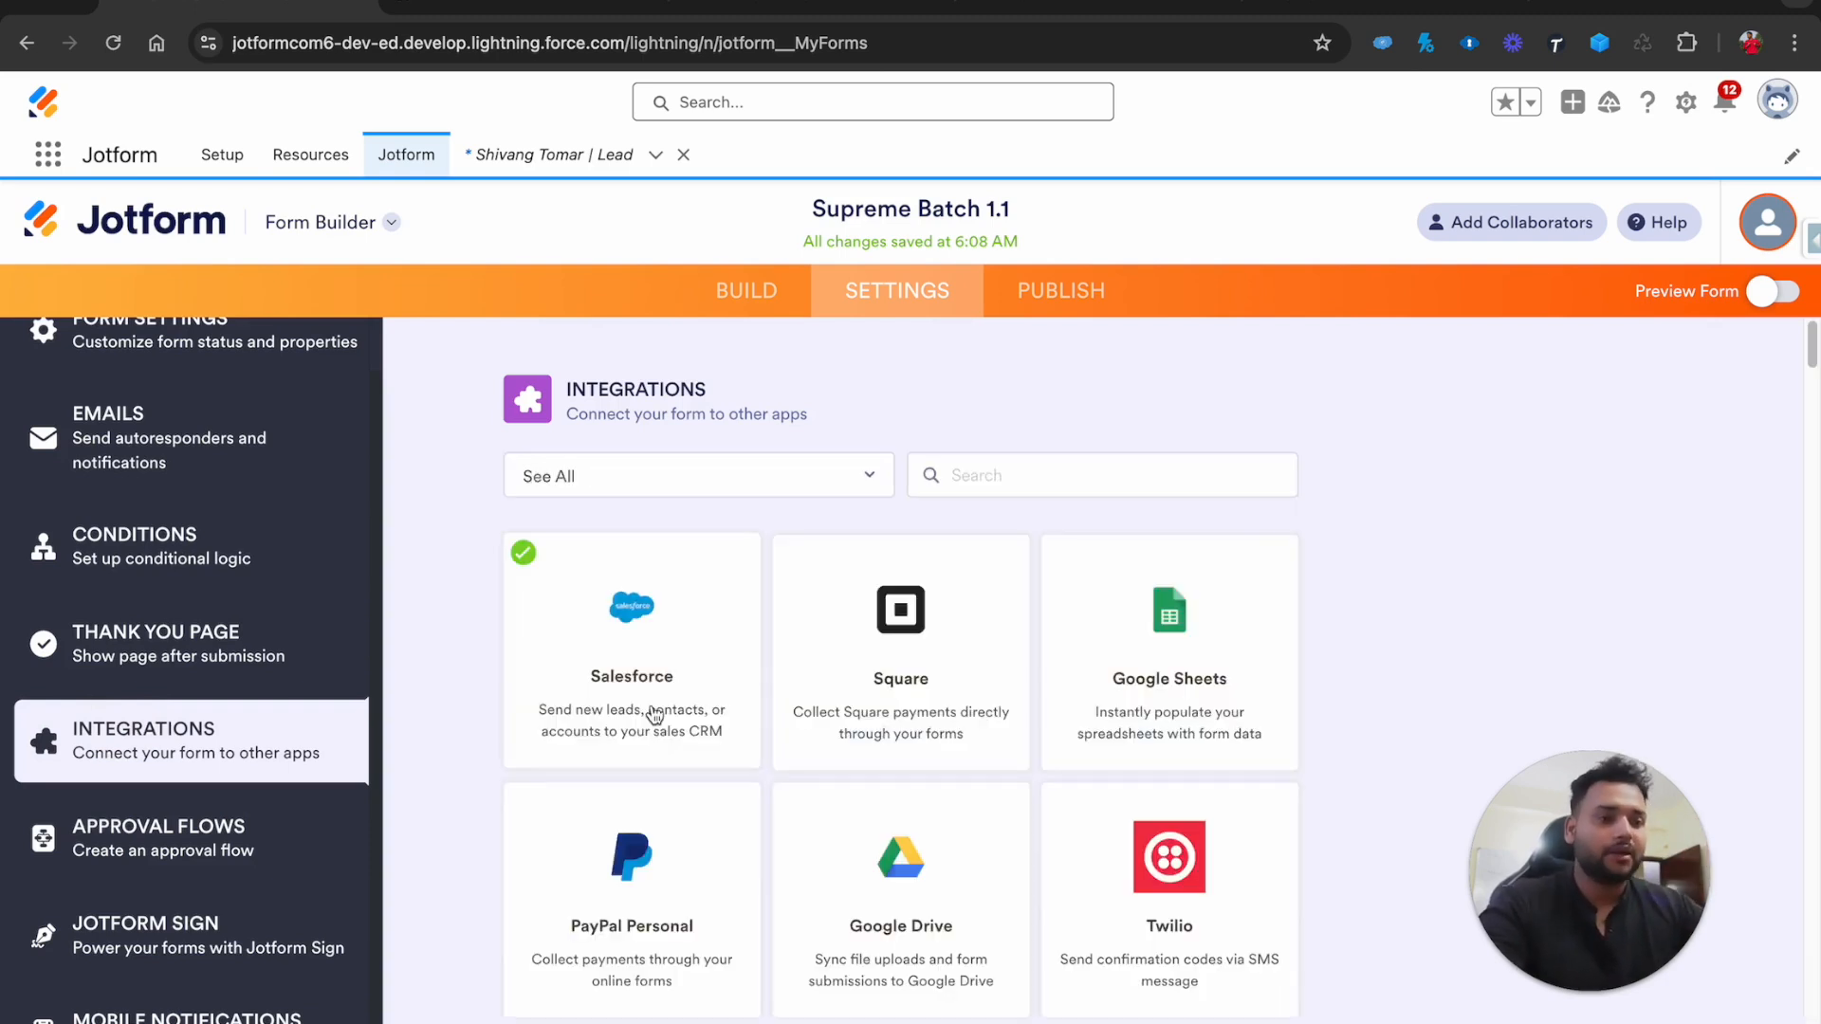
scroll(655, 716, down, 3)
scroll(654, 690, up, 1)
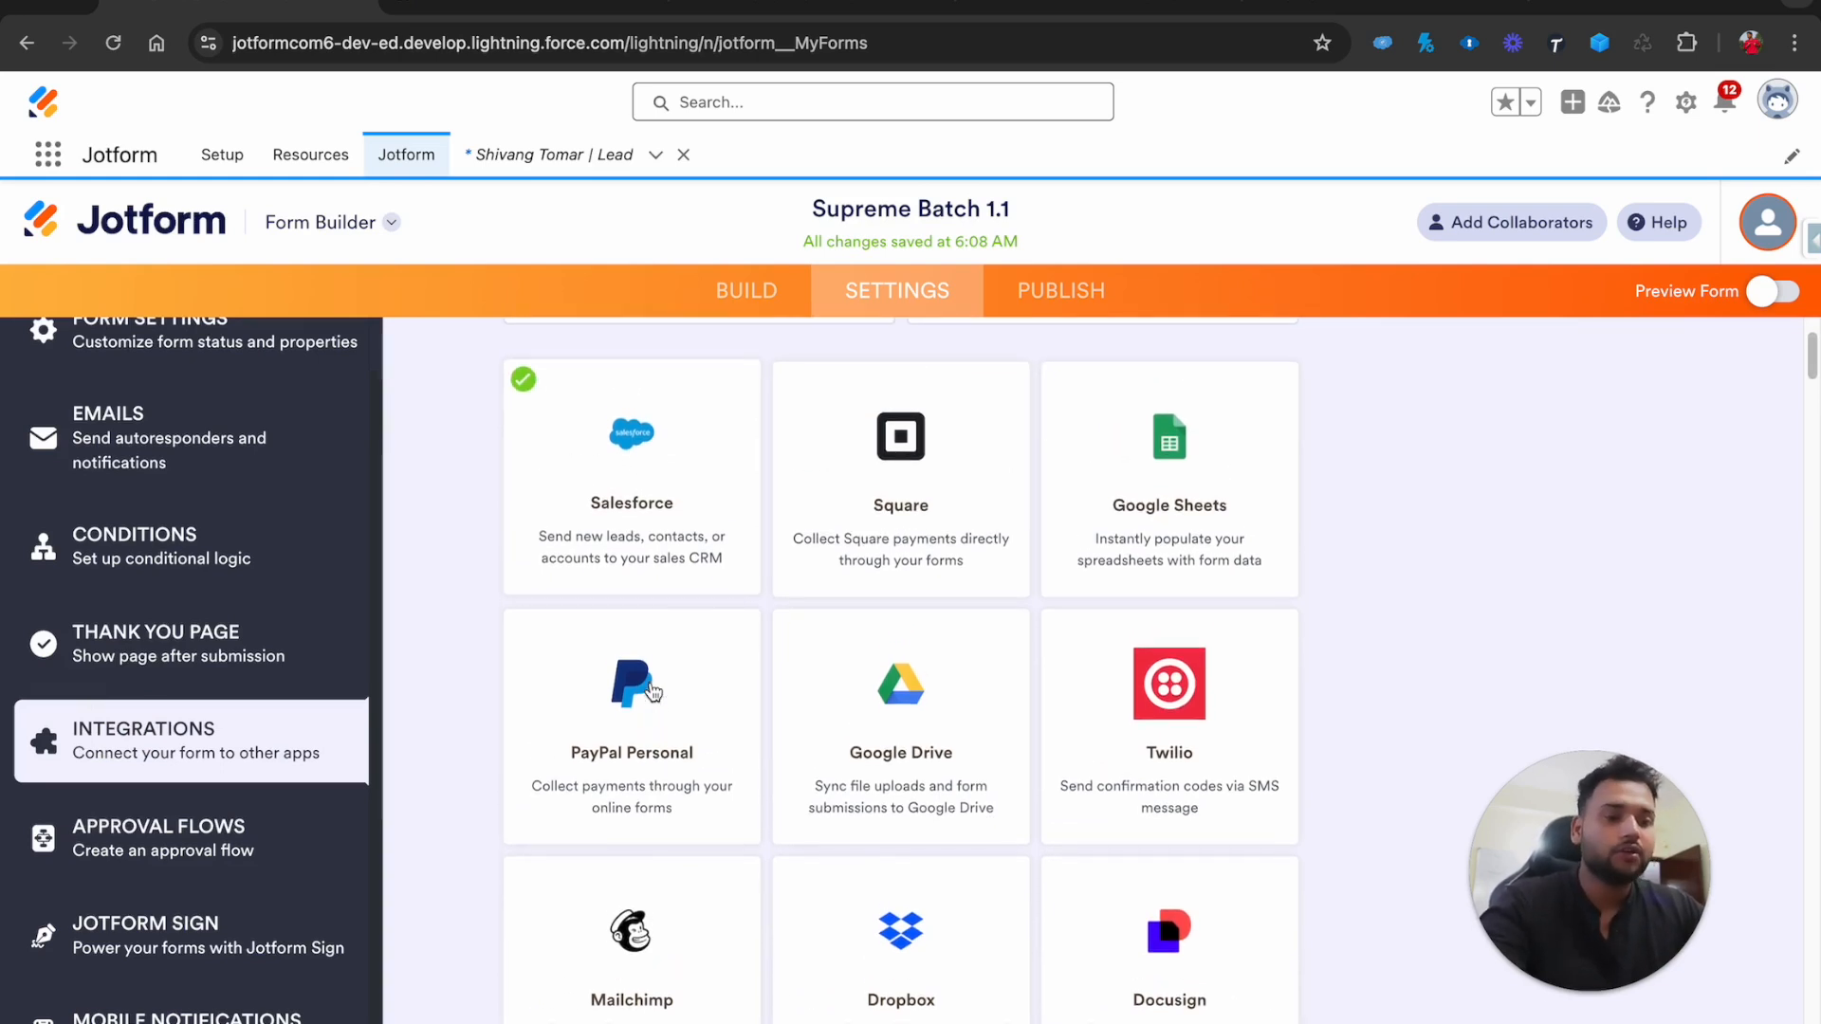
scroll(655, 692, down, 2)
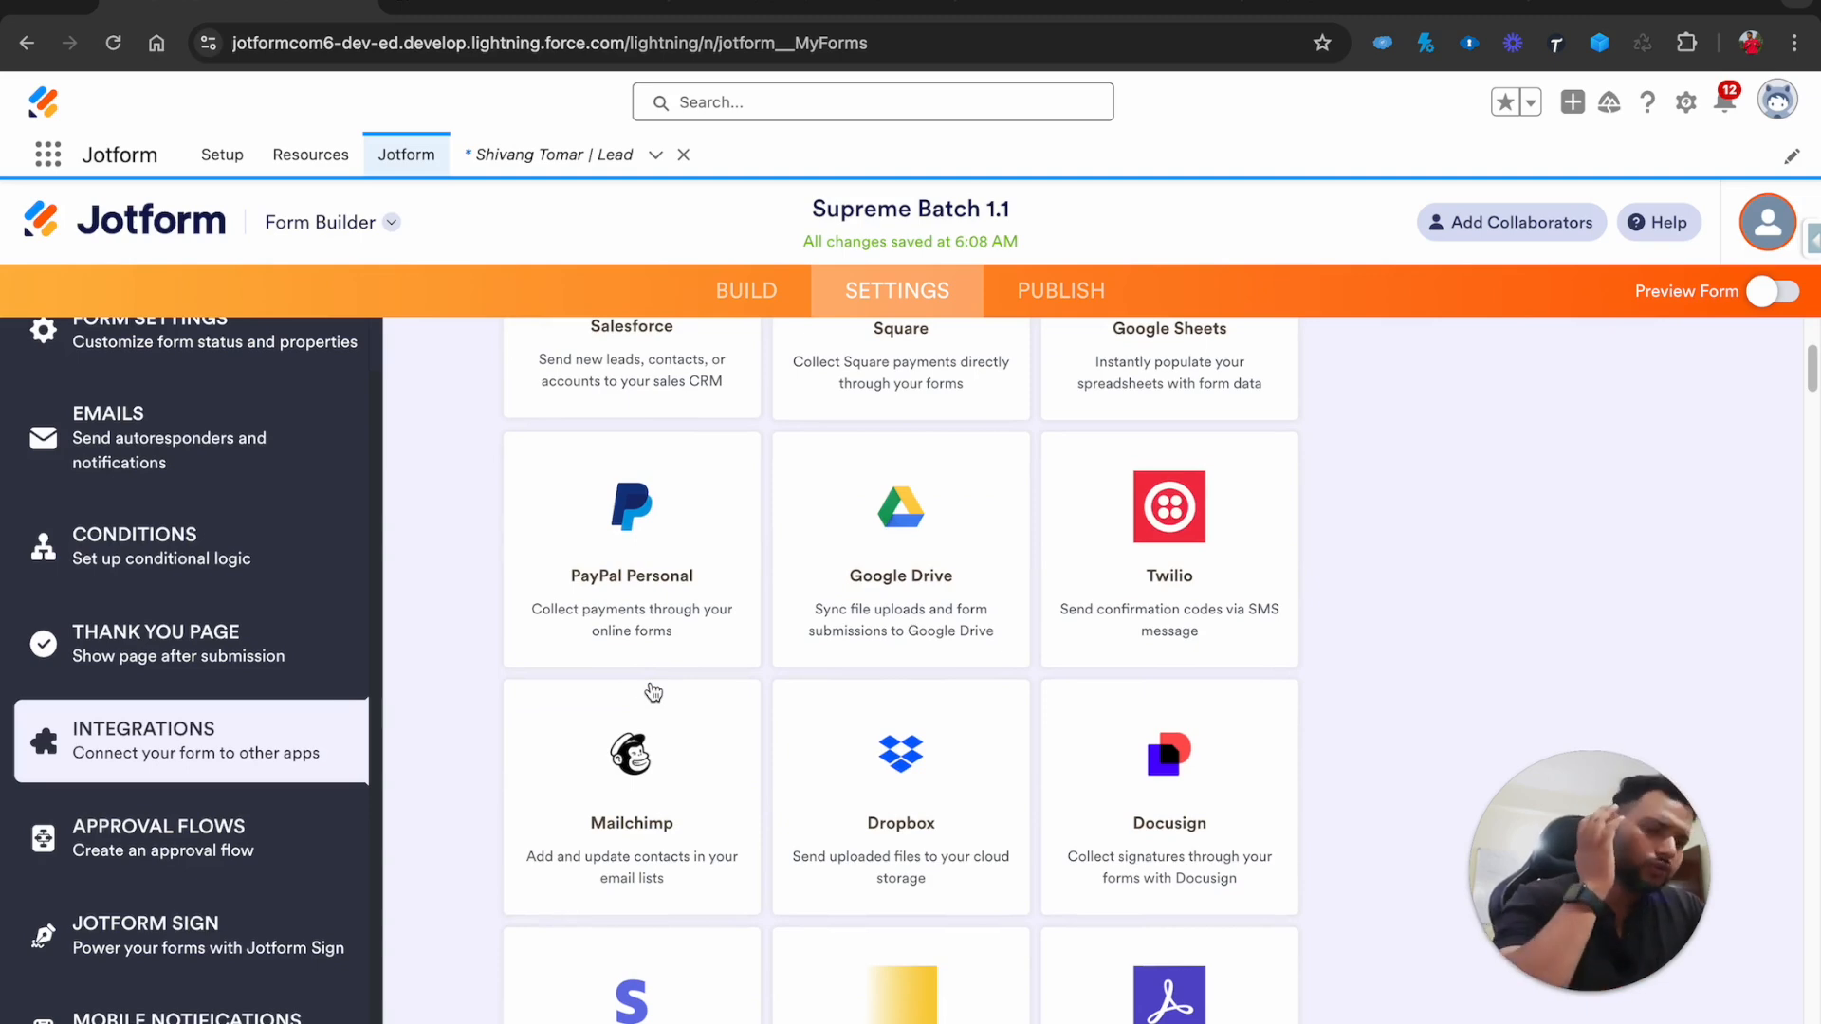
scroll(653, 693, down, 3)
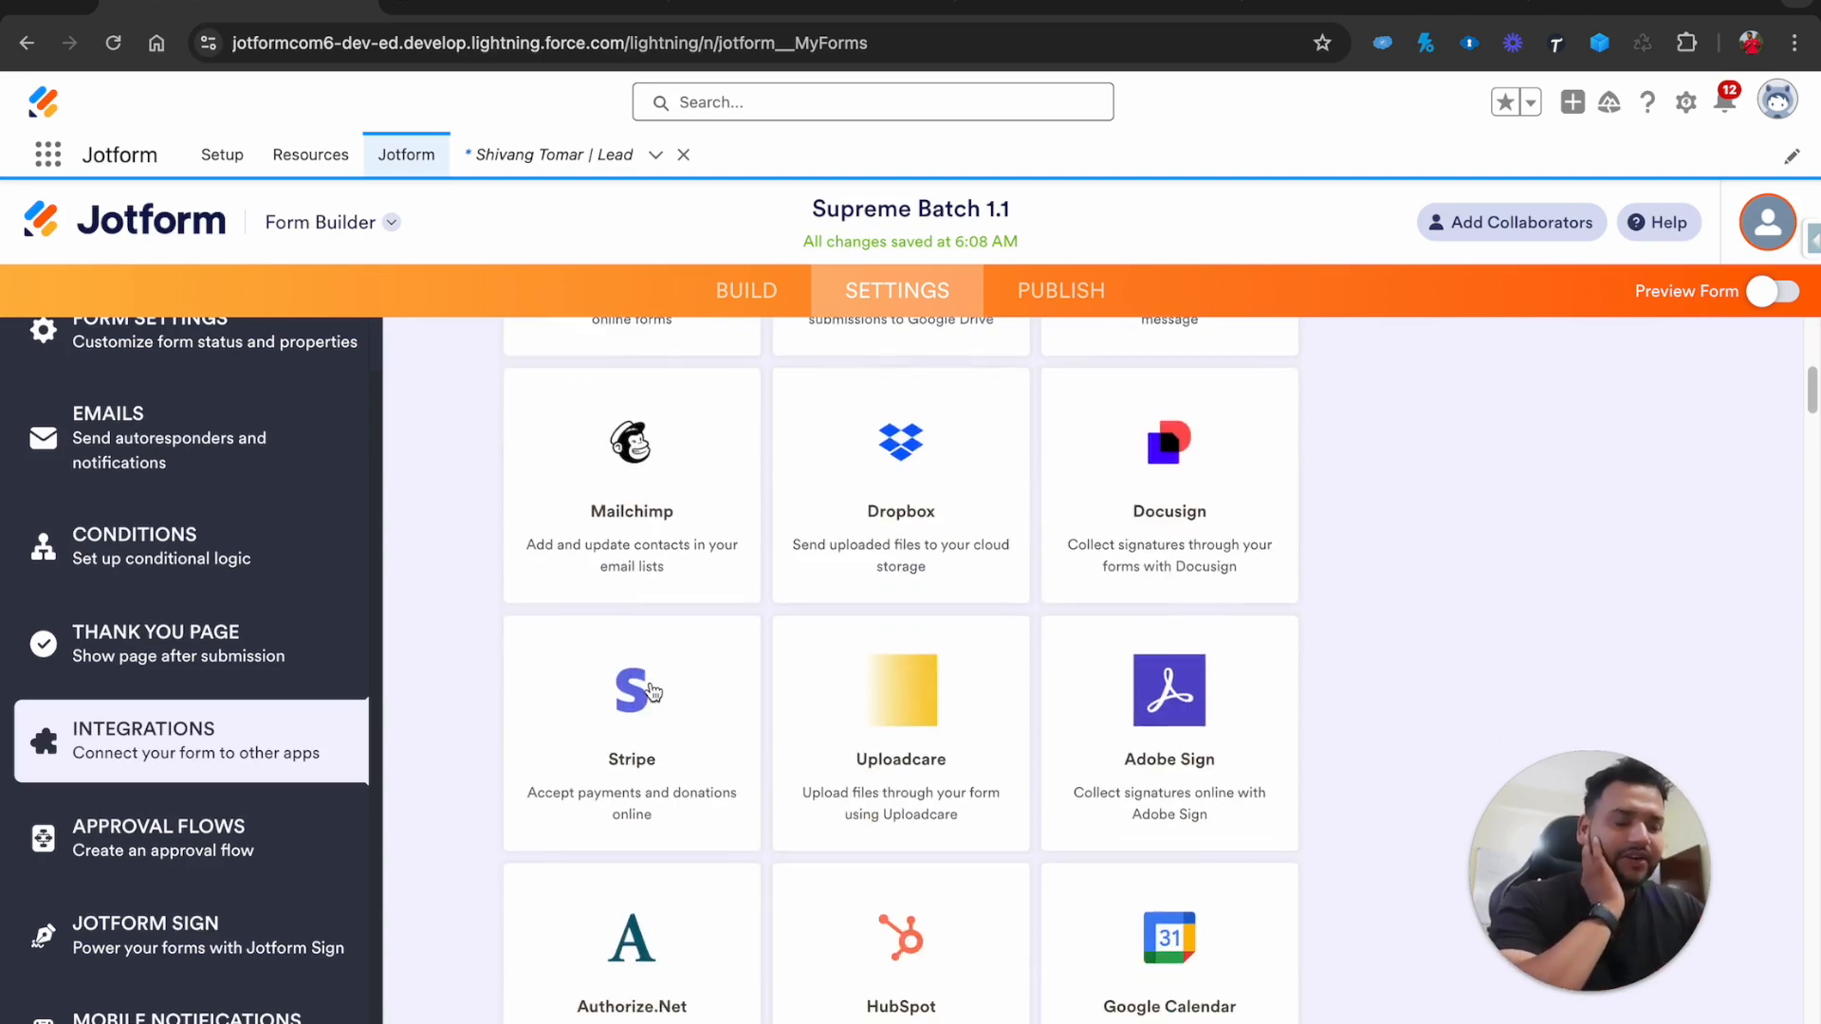
scroll(652, 692, down, 2)
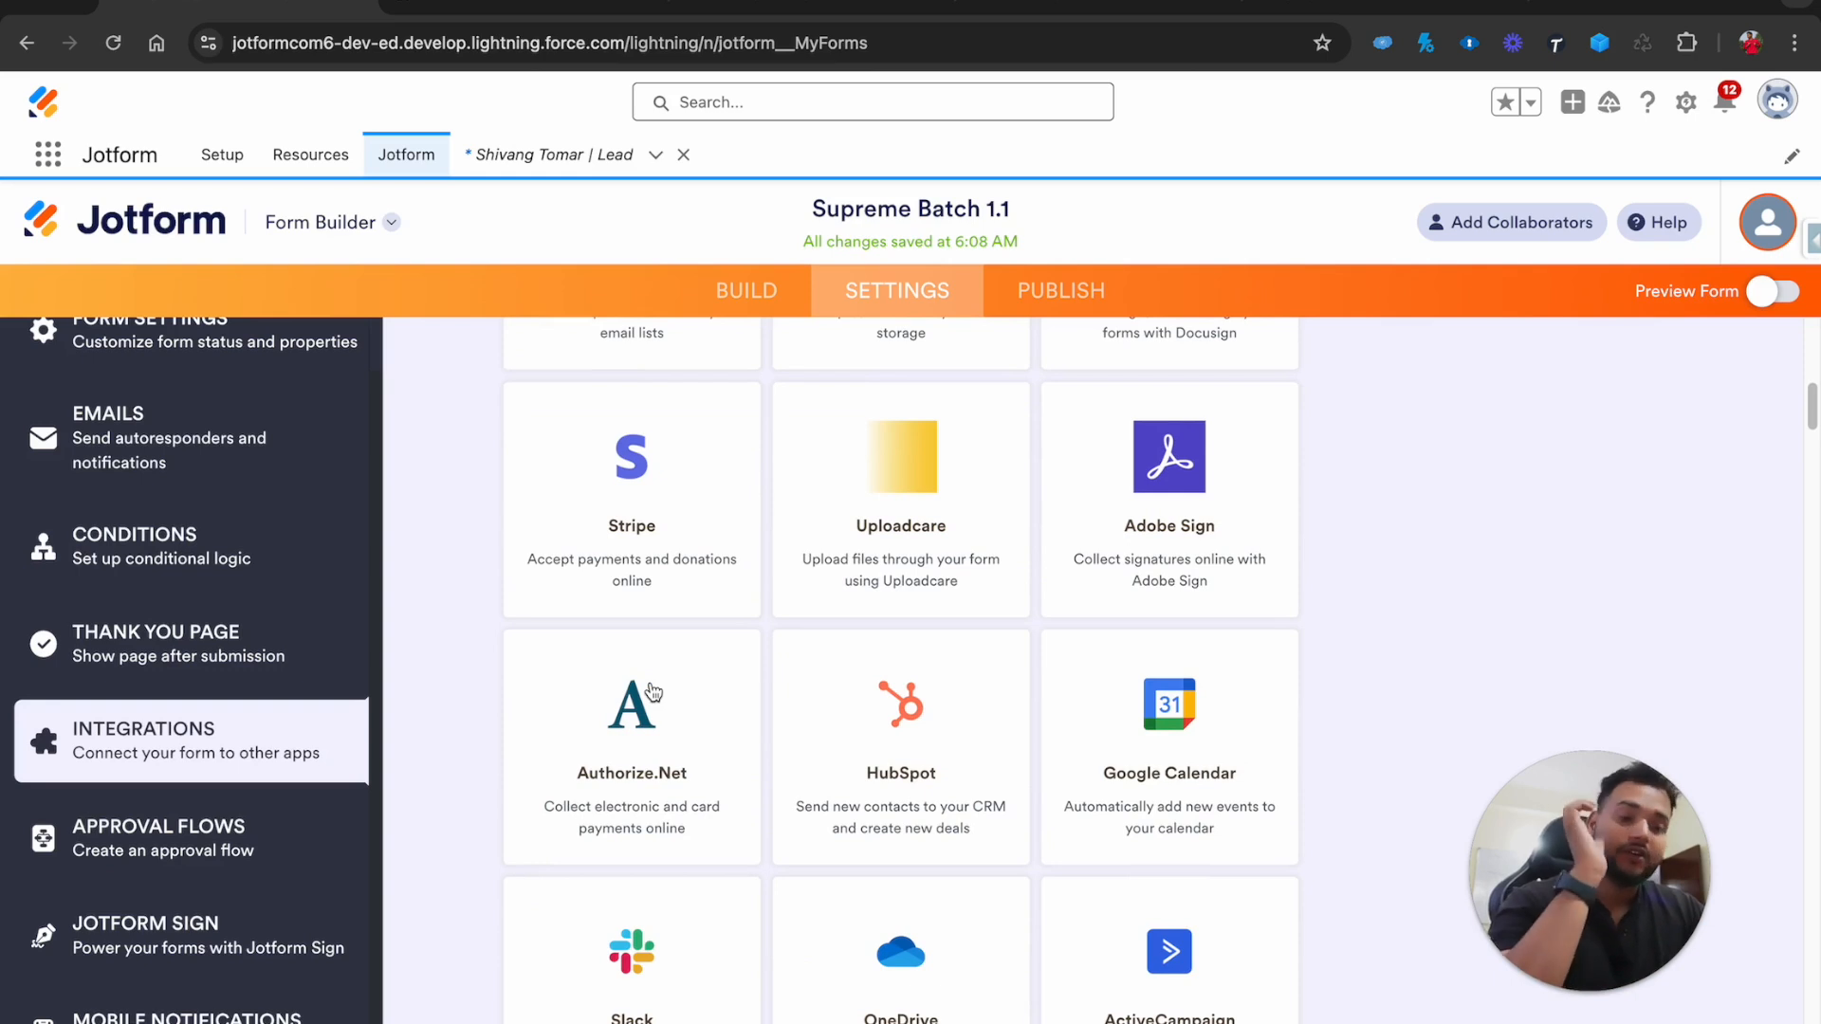
scroll(93, 754, down, 1)
scroll(189, 550, up, 2)
Review a Show/Hide Field condition's field list, then view the Publish share link and switch to Gmail
click(156, 612)
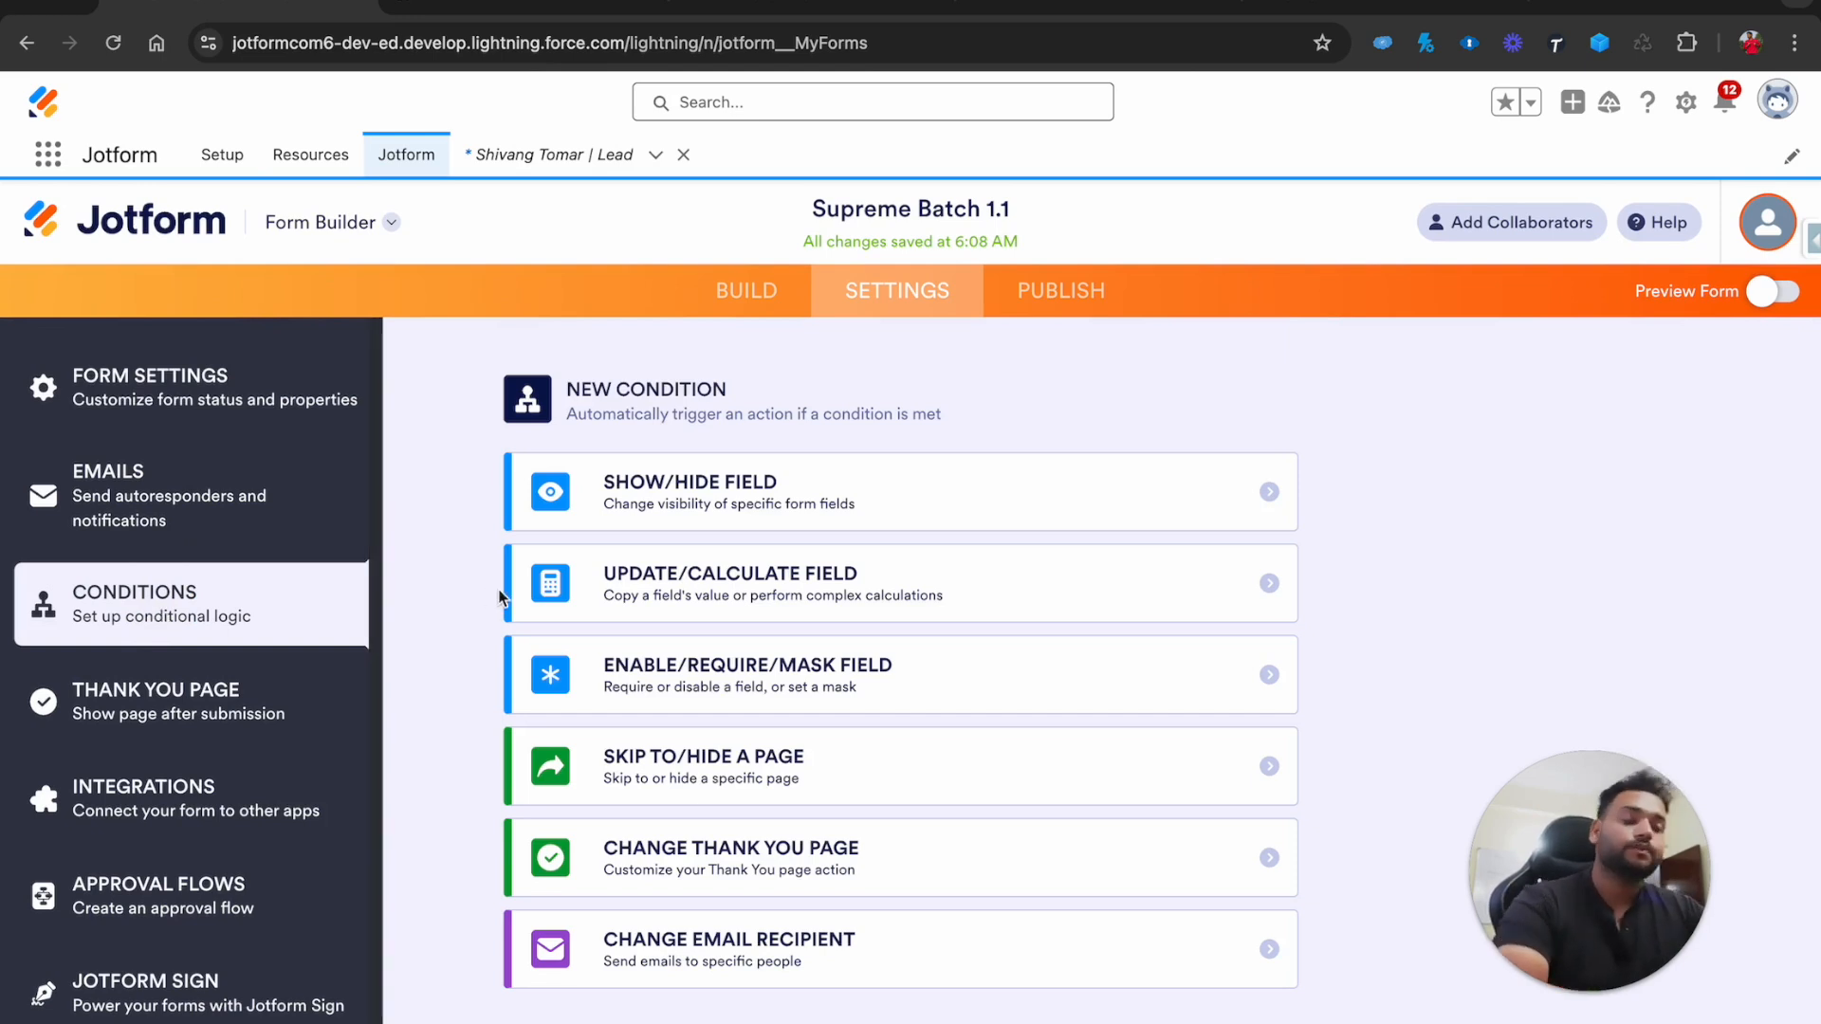
click(703, 519)
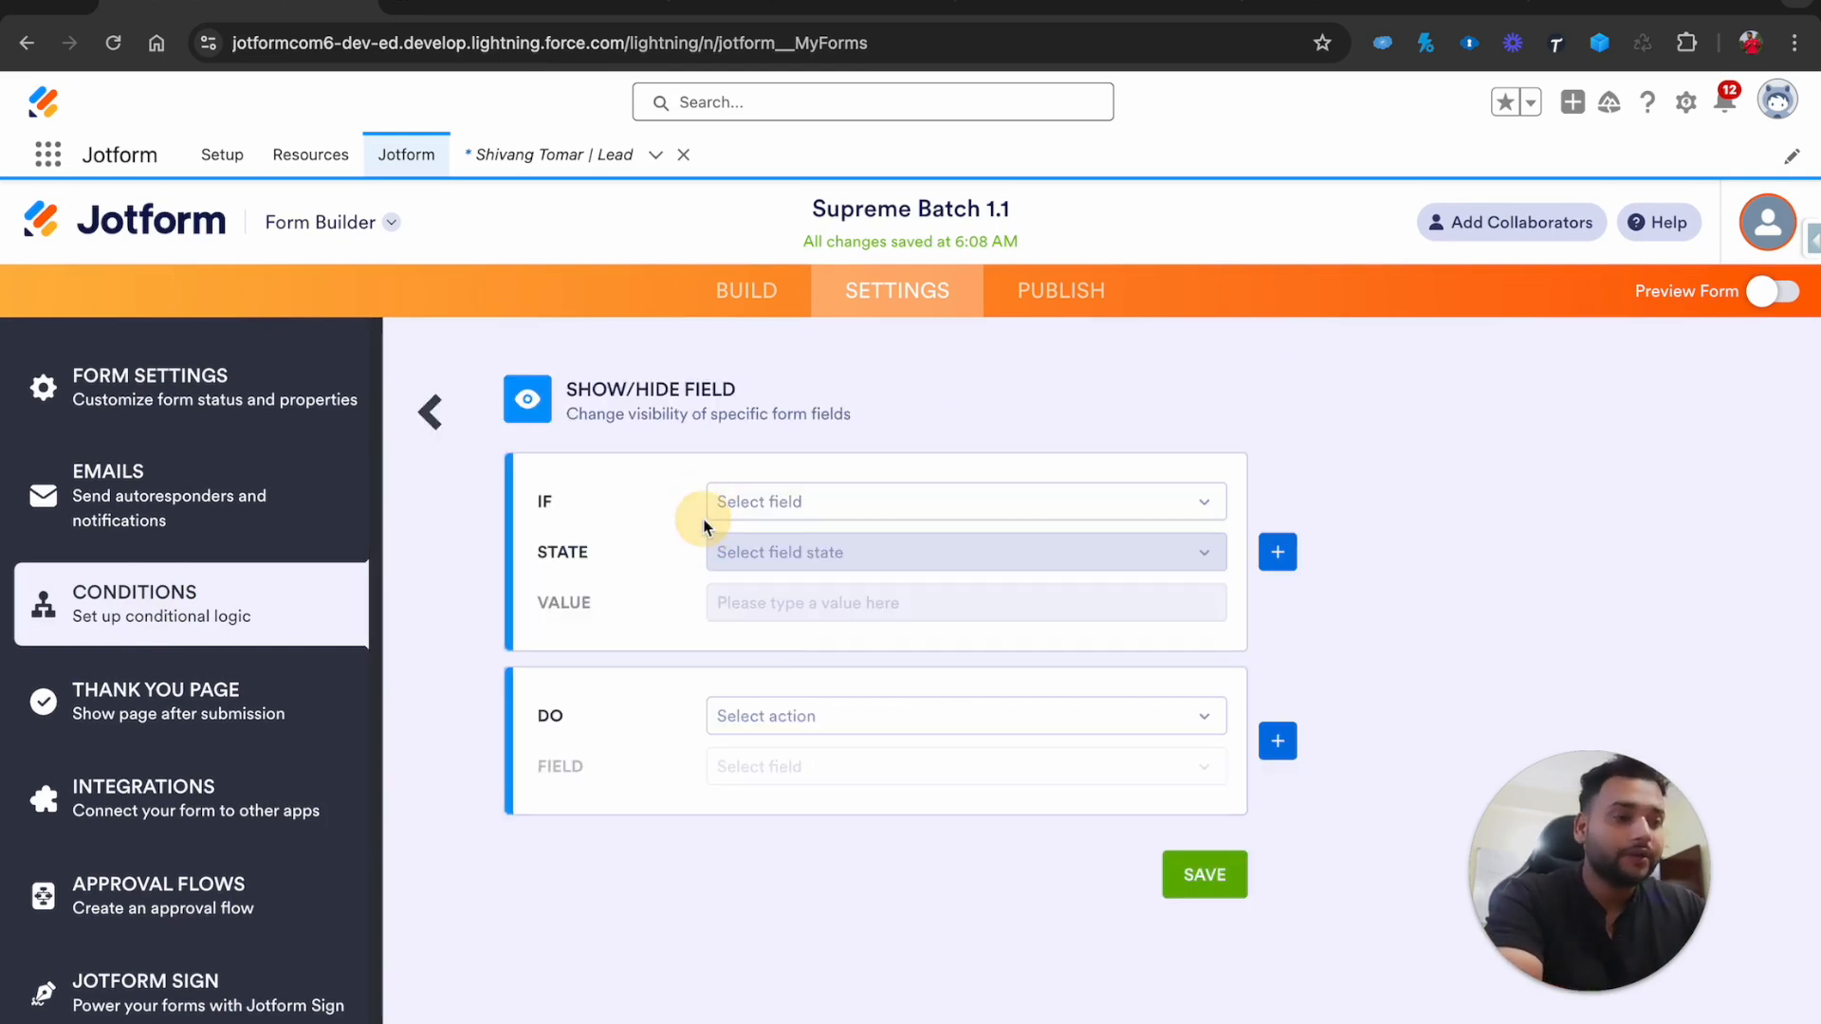
click(777, 504)
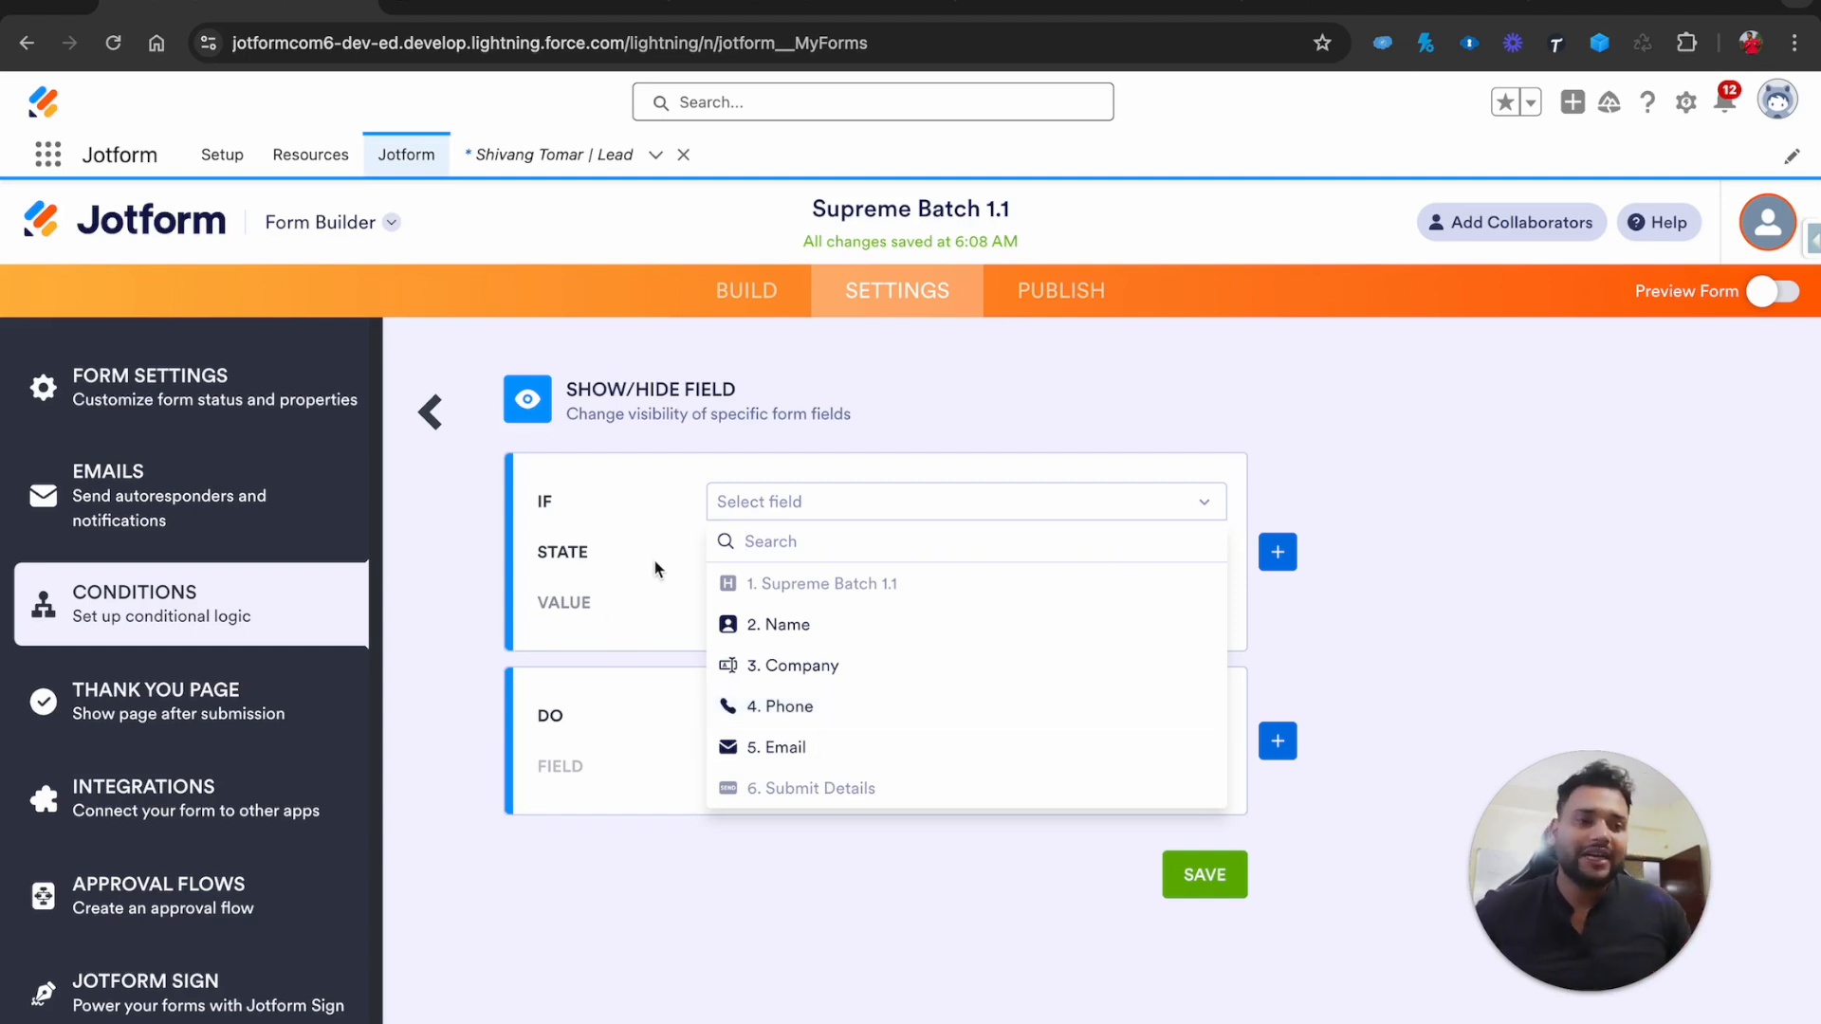
click(678, 481)
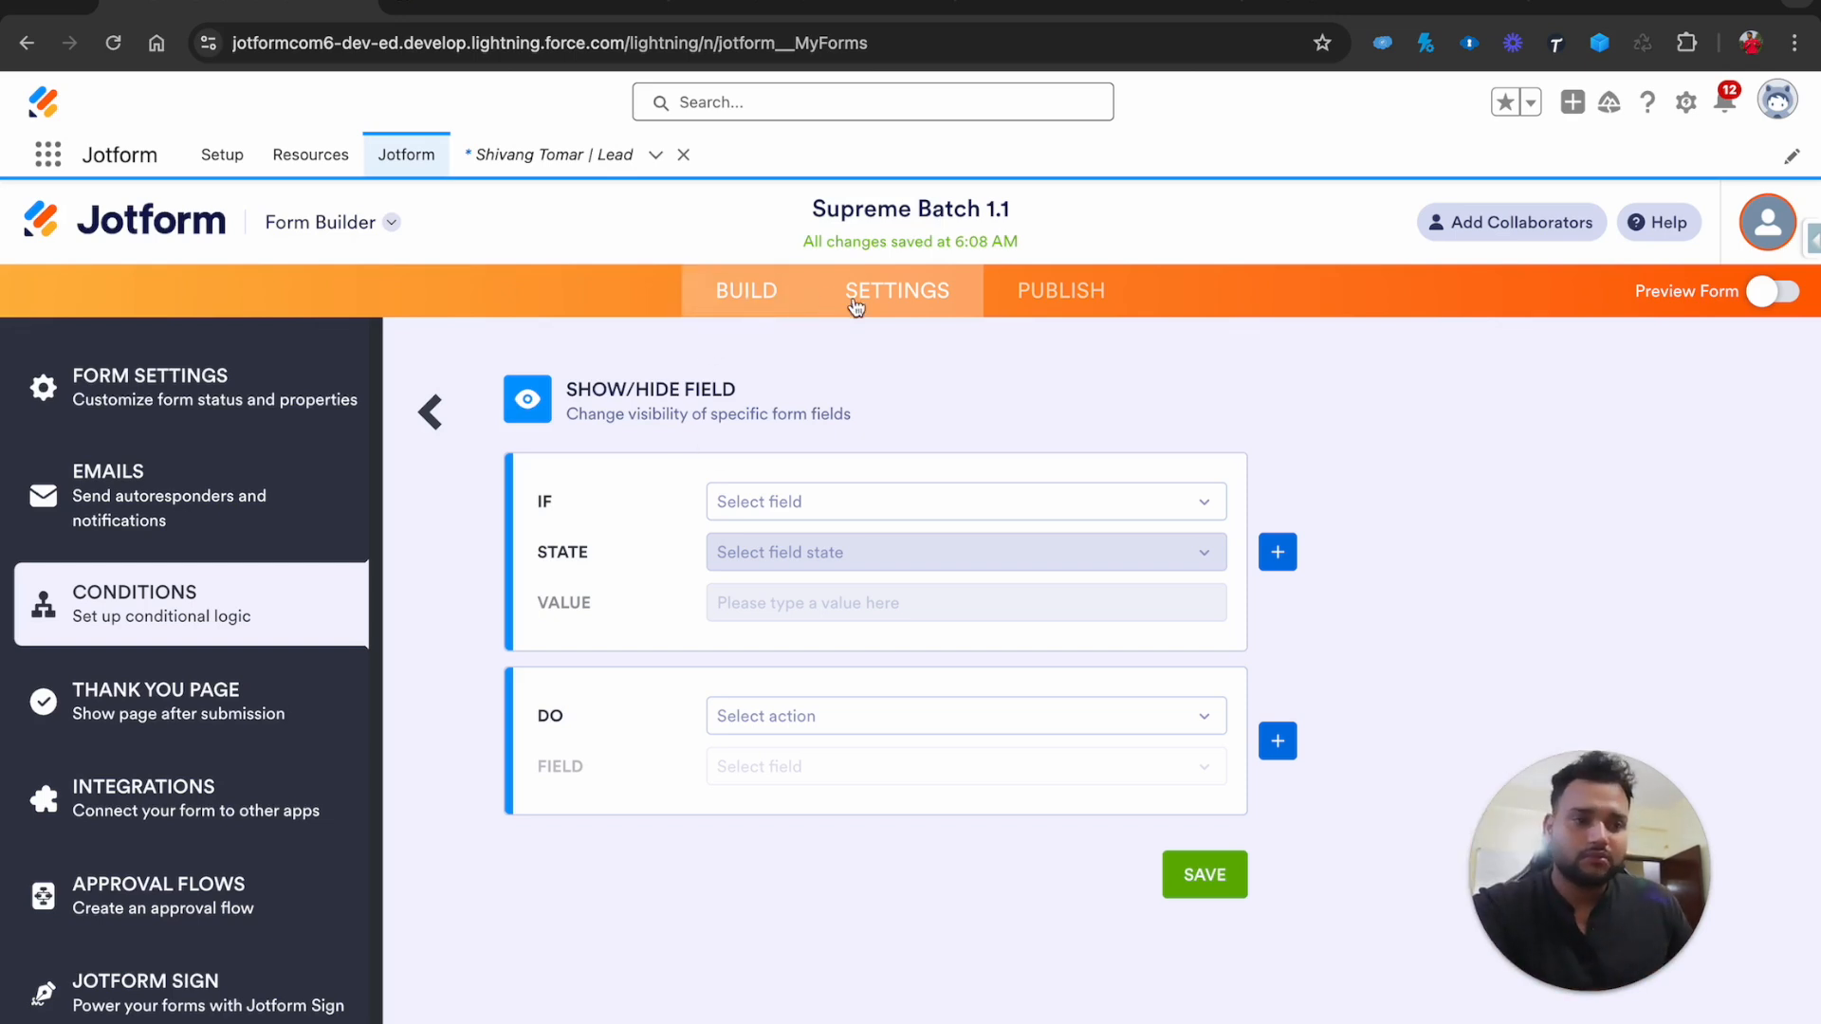
click(1050, 298)
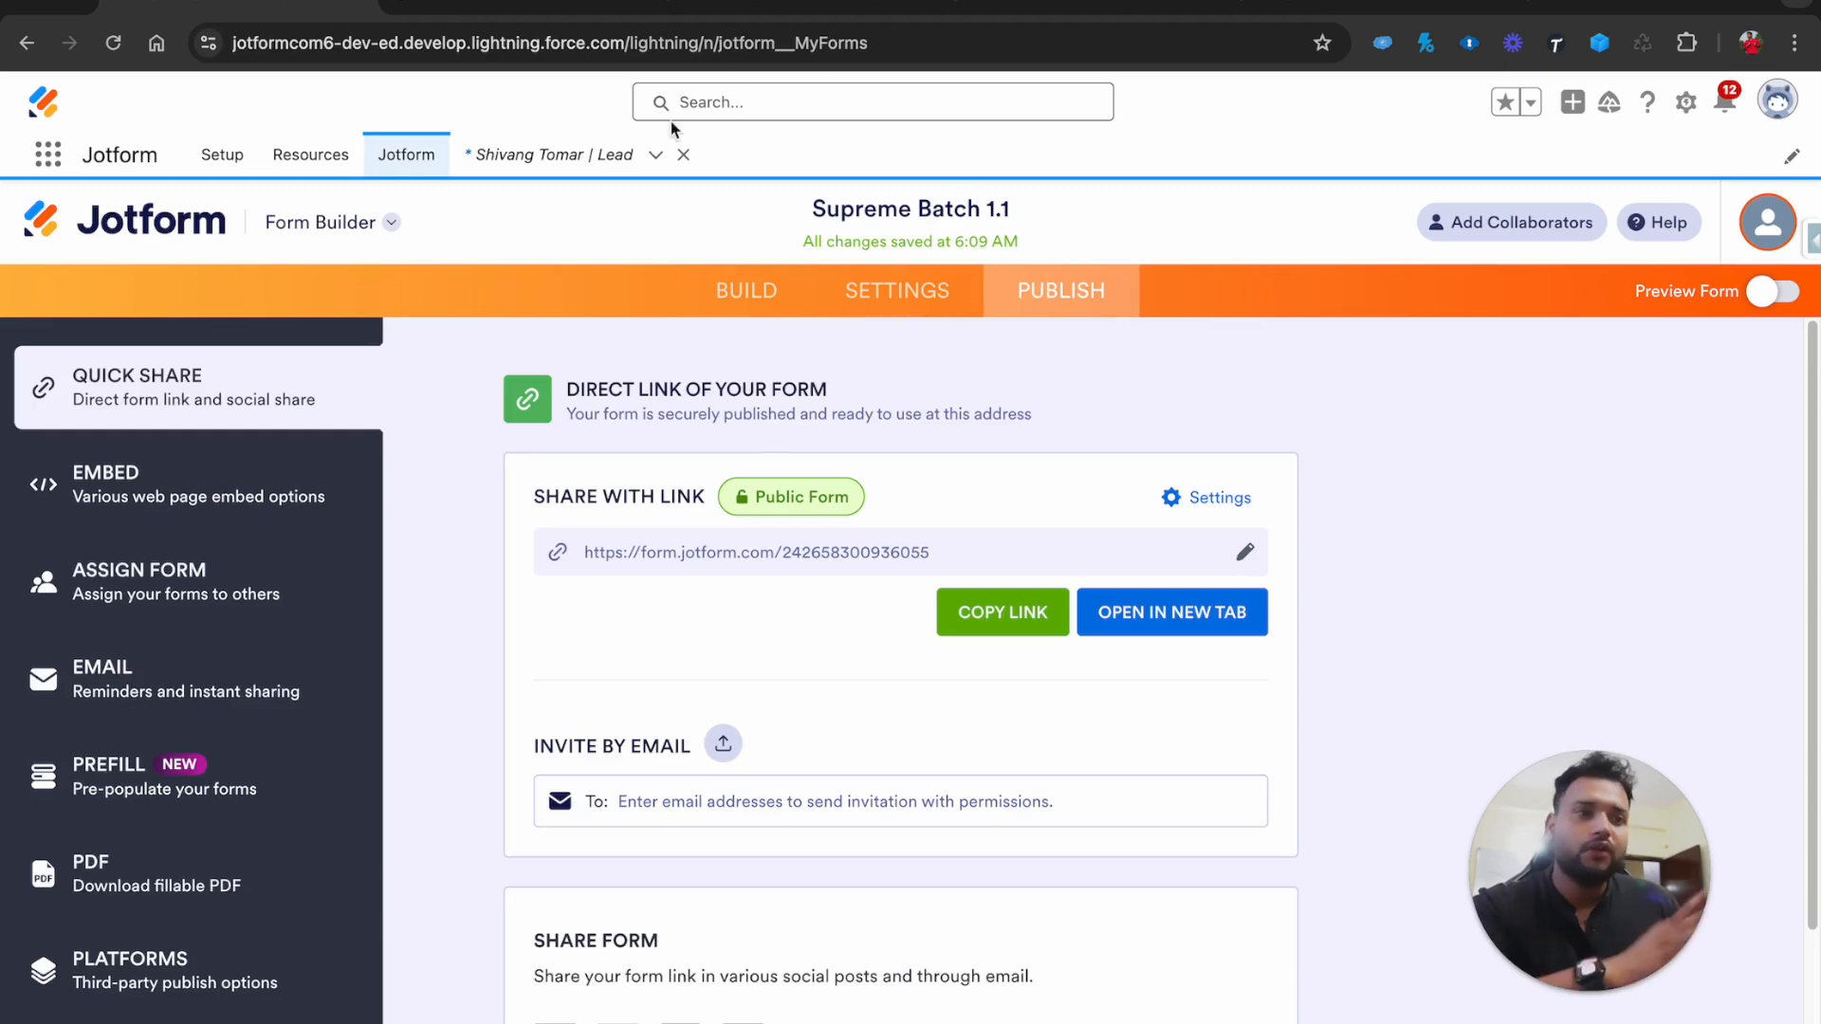
click(770, 6)
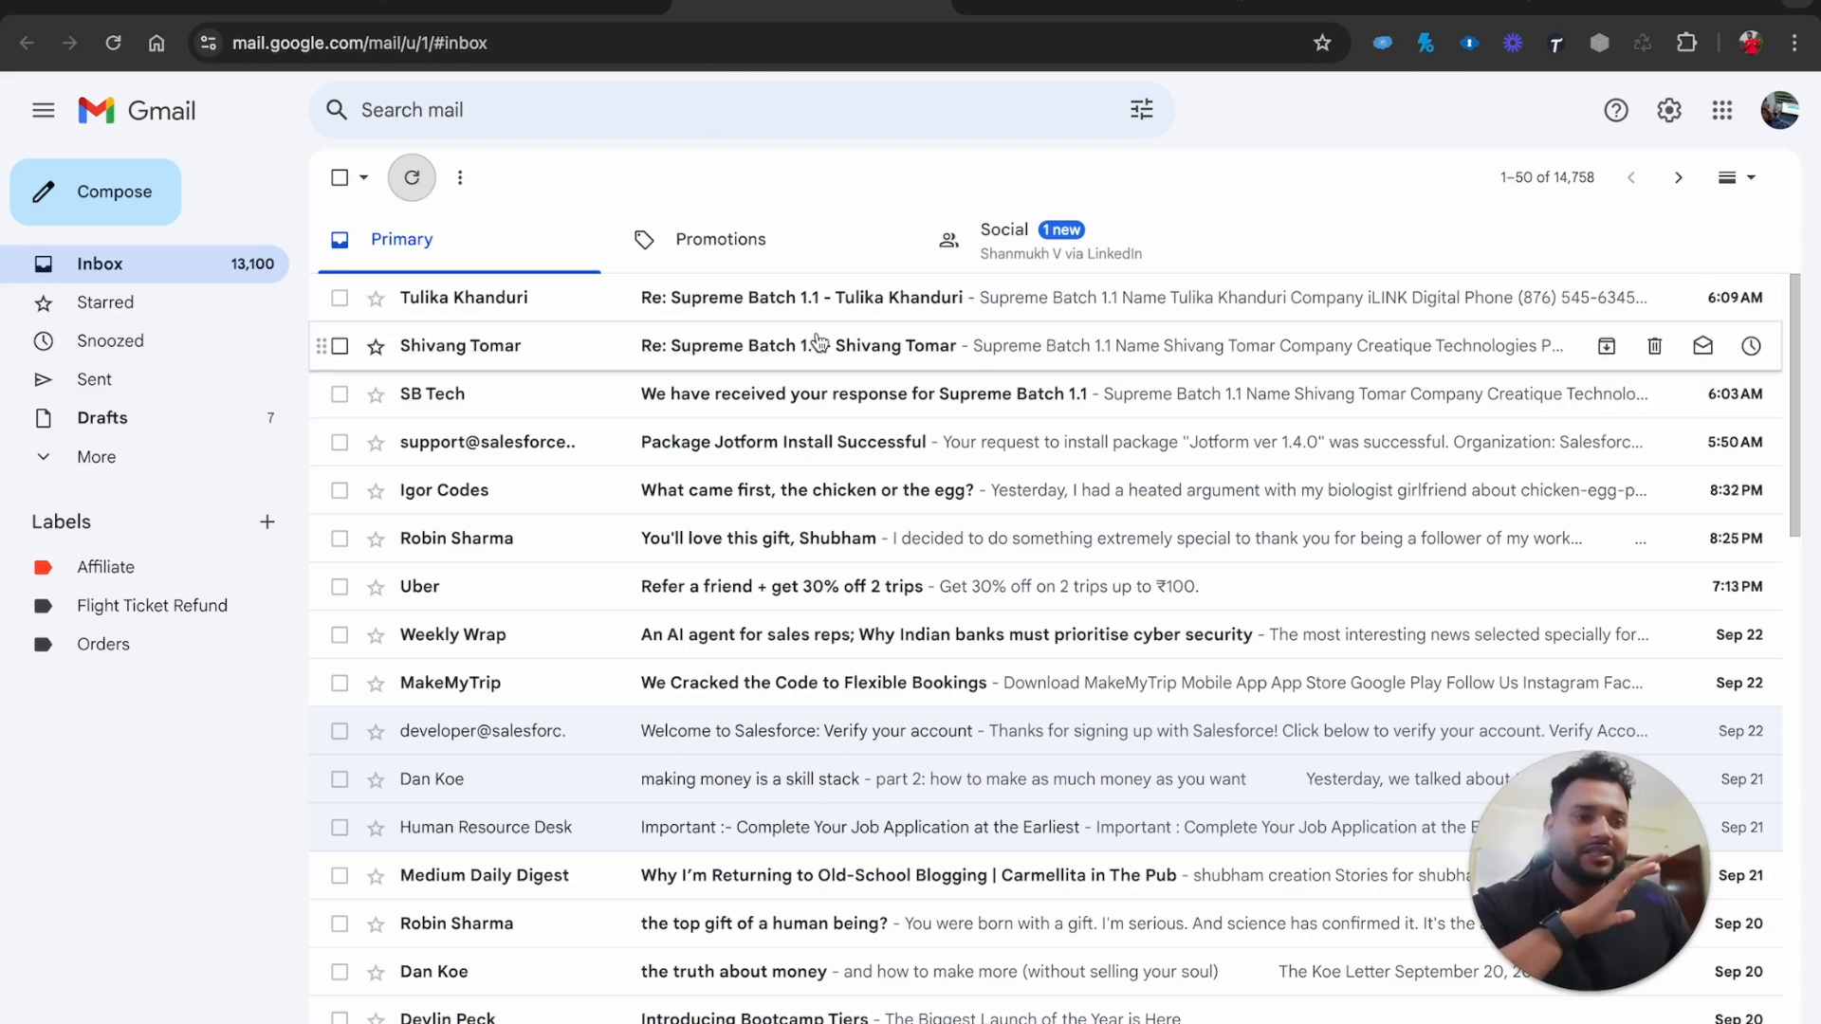
Review the earlier, newest and confirmation Supreme Batch 1.1 submission emails for name, company and phone
click(603, 346)
scroll(977, 607, down, 3)
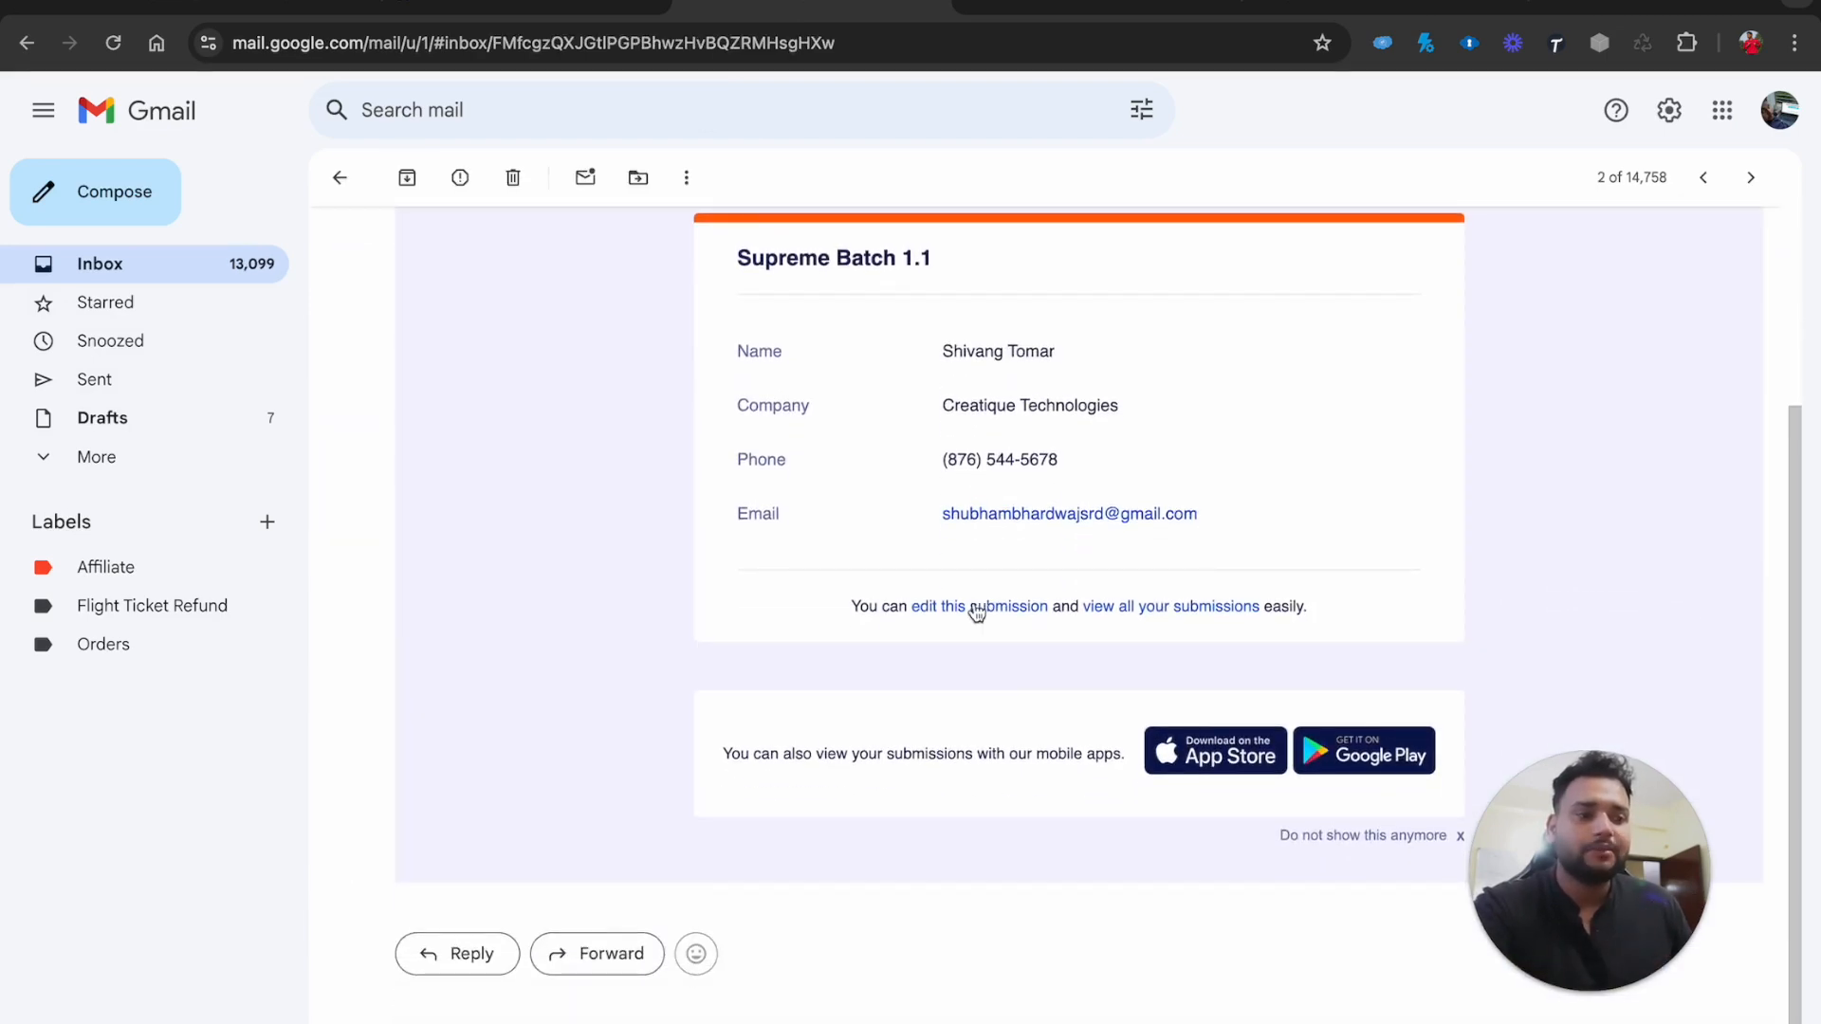
scroll(977, 612, up, 3)
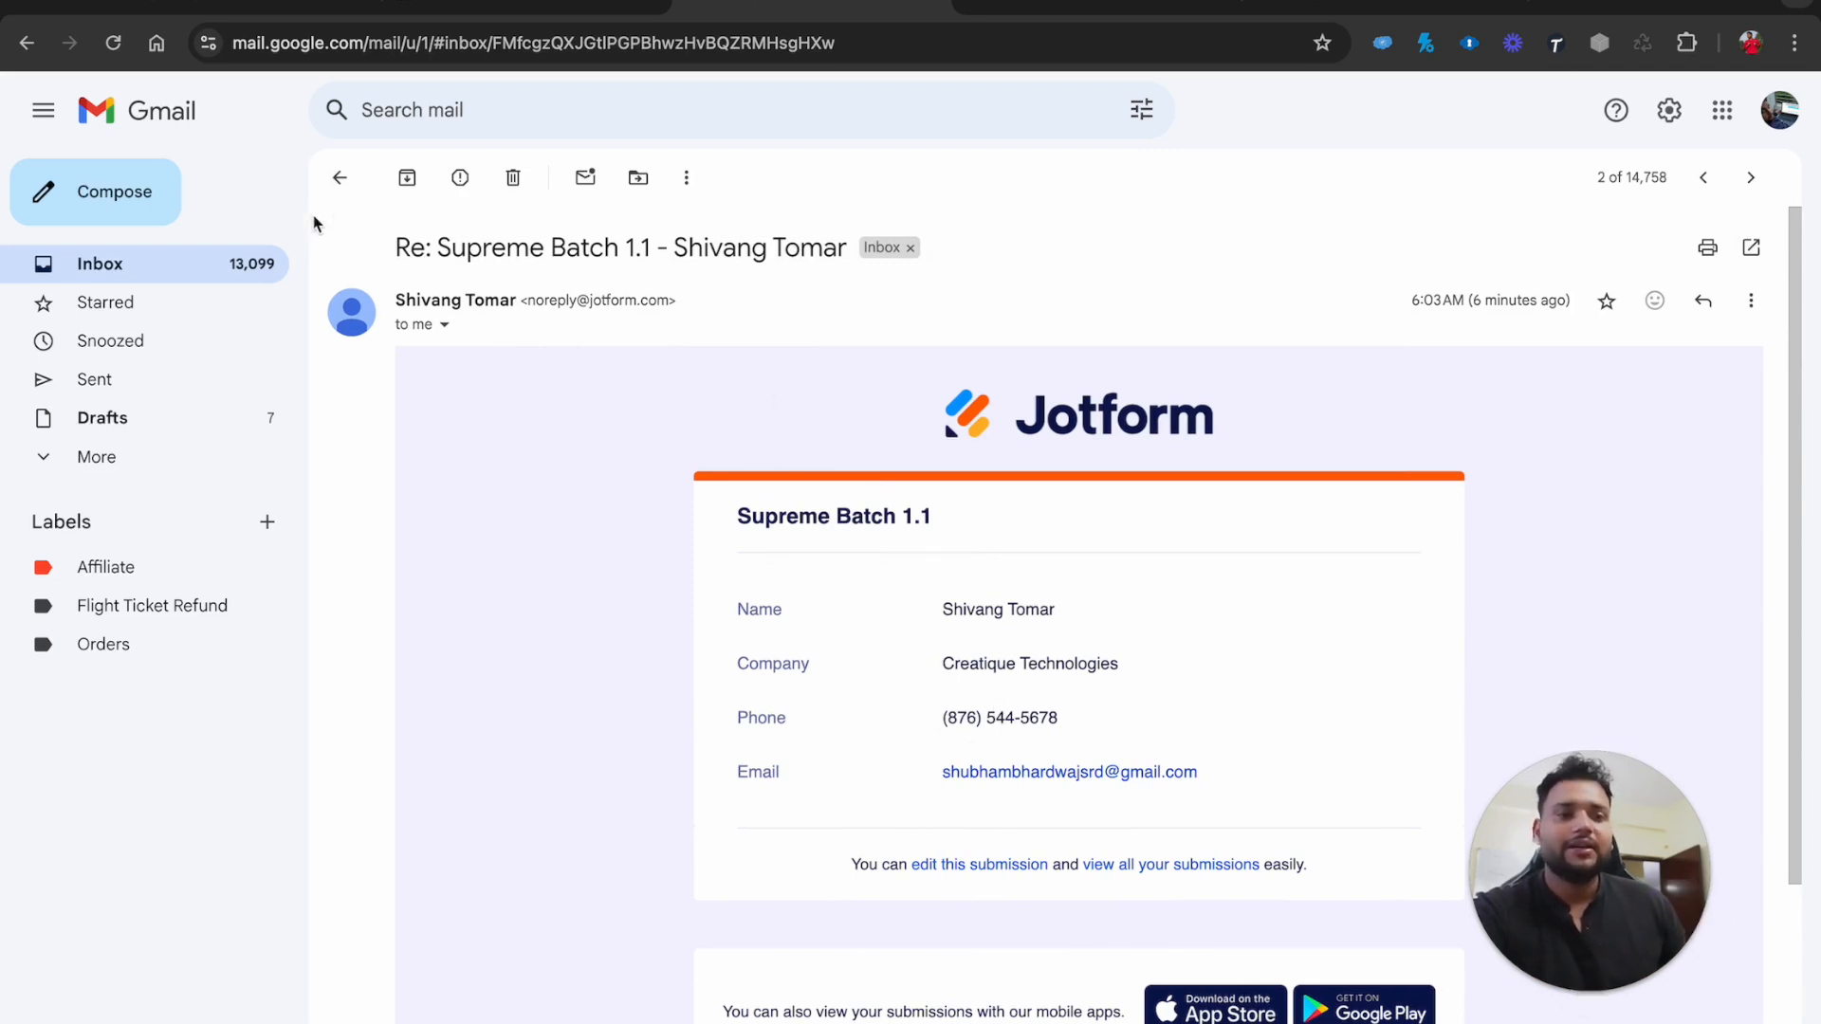
click(339, 177)
click(662, 295)
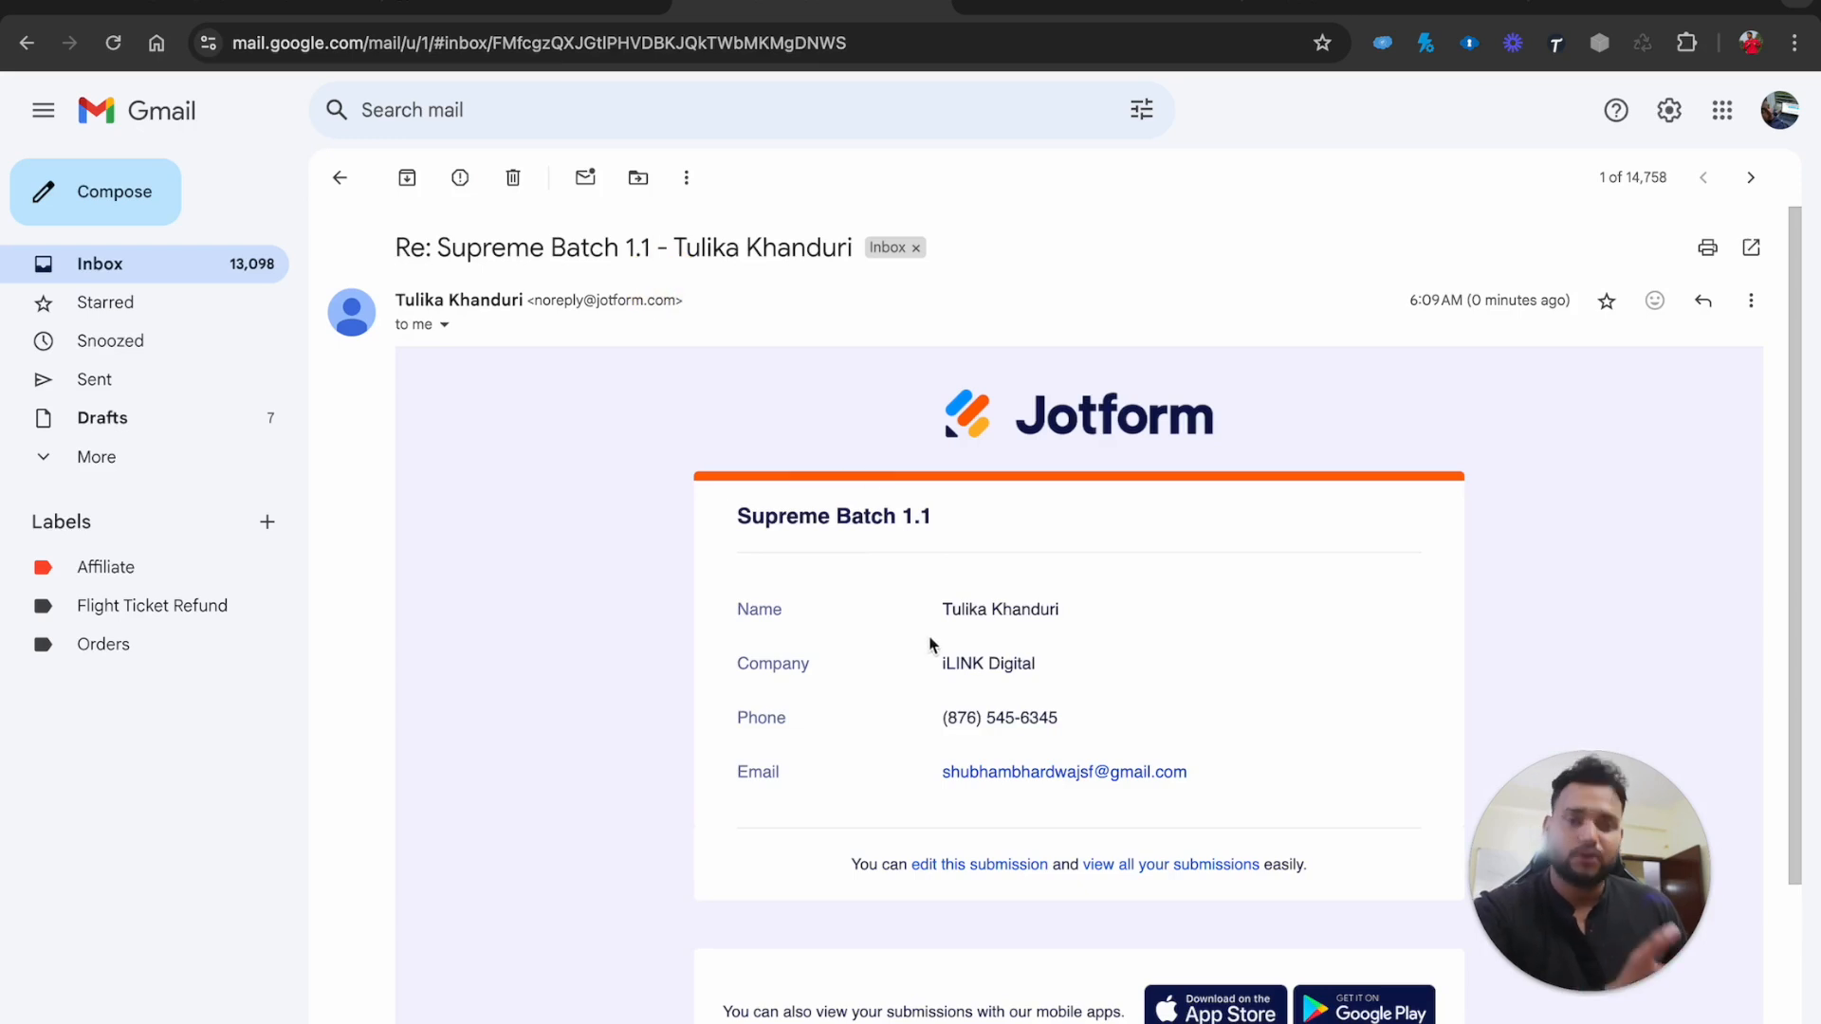
click(339, 177)
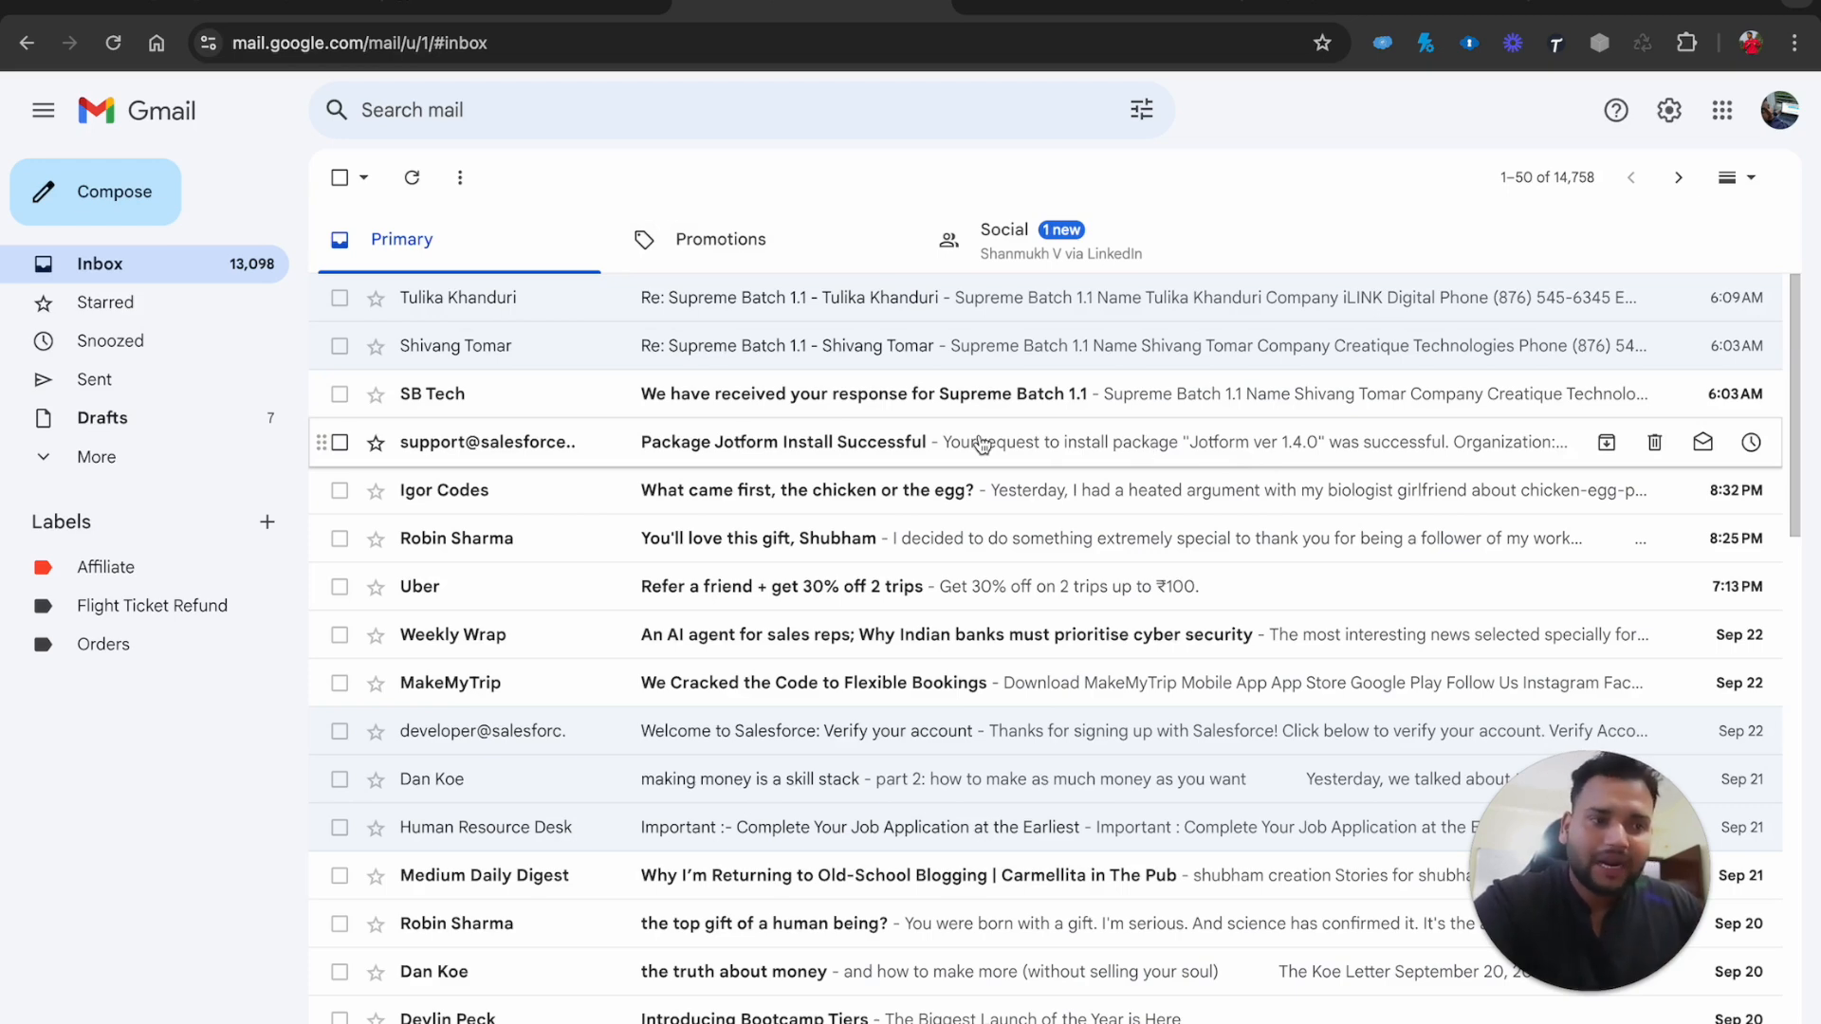
click(905, 414)
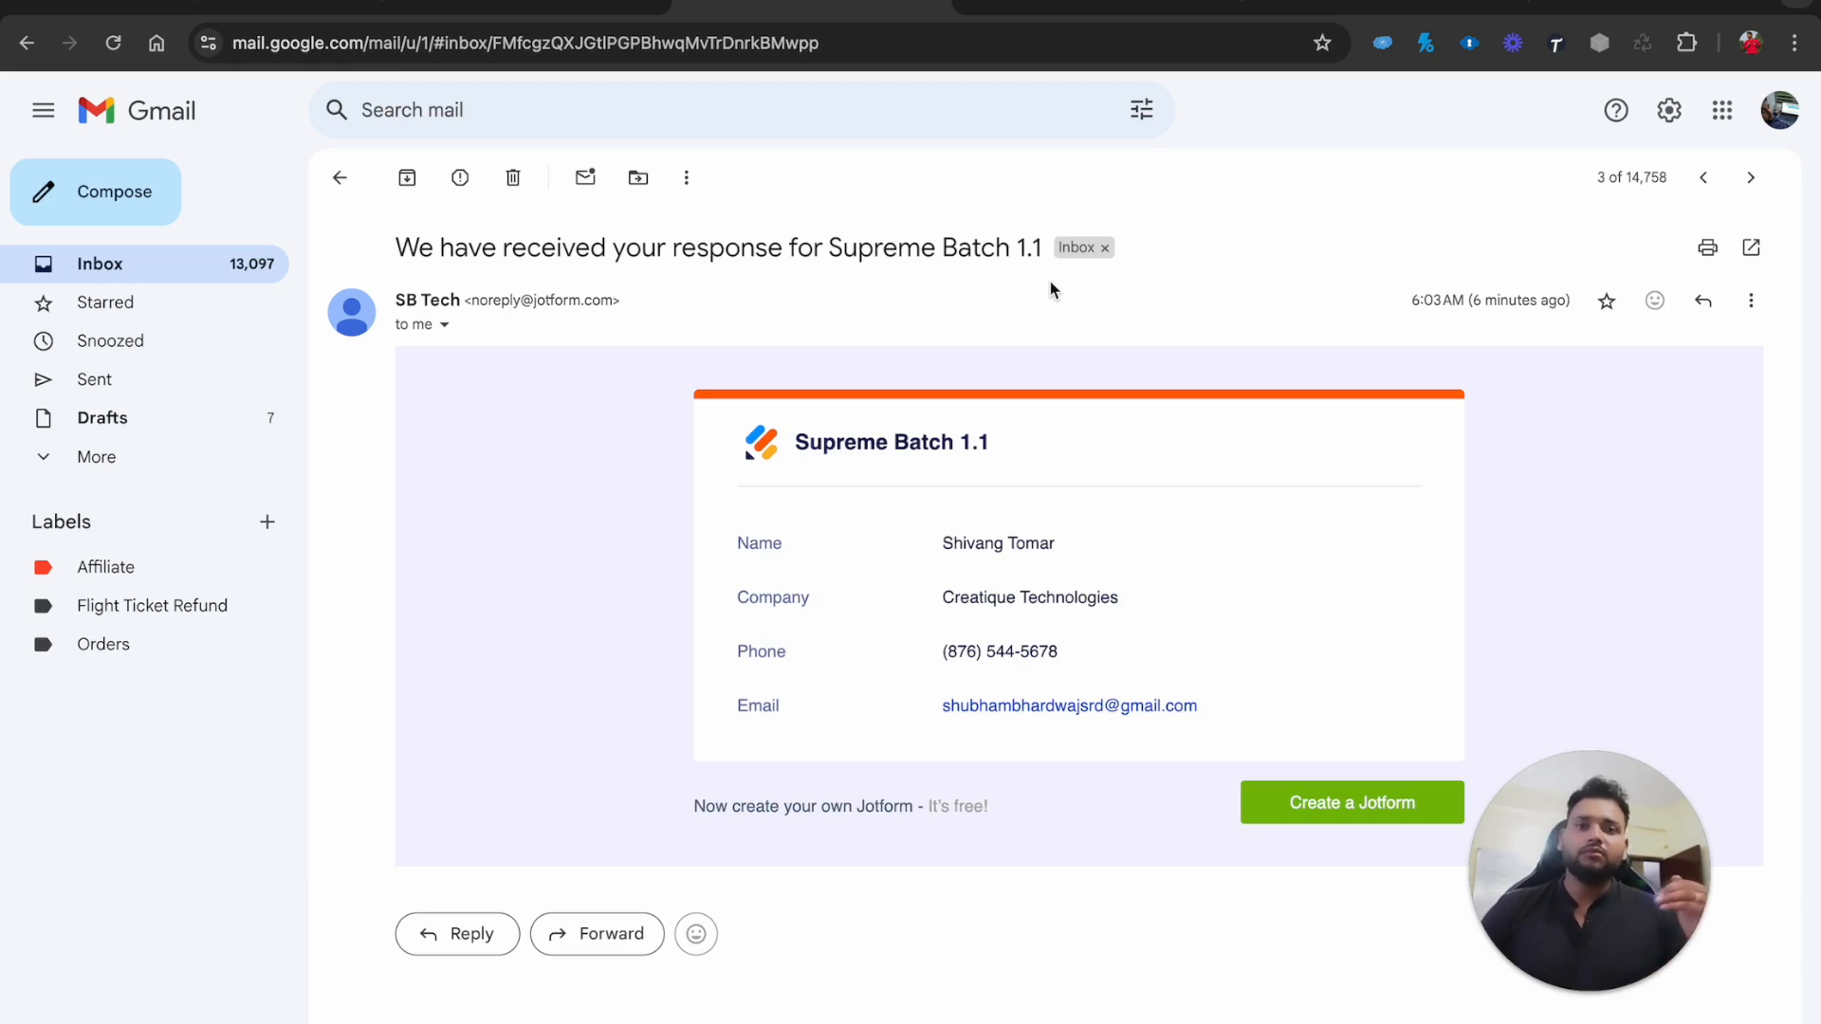
click(436, 7)
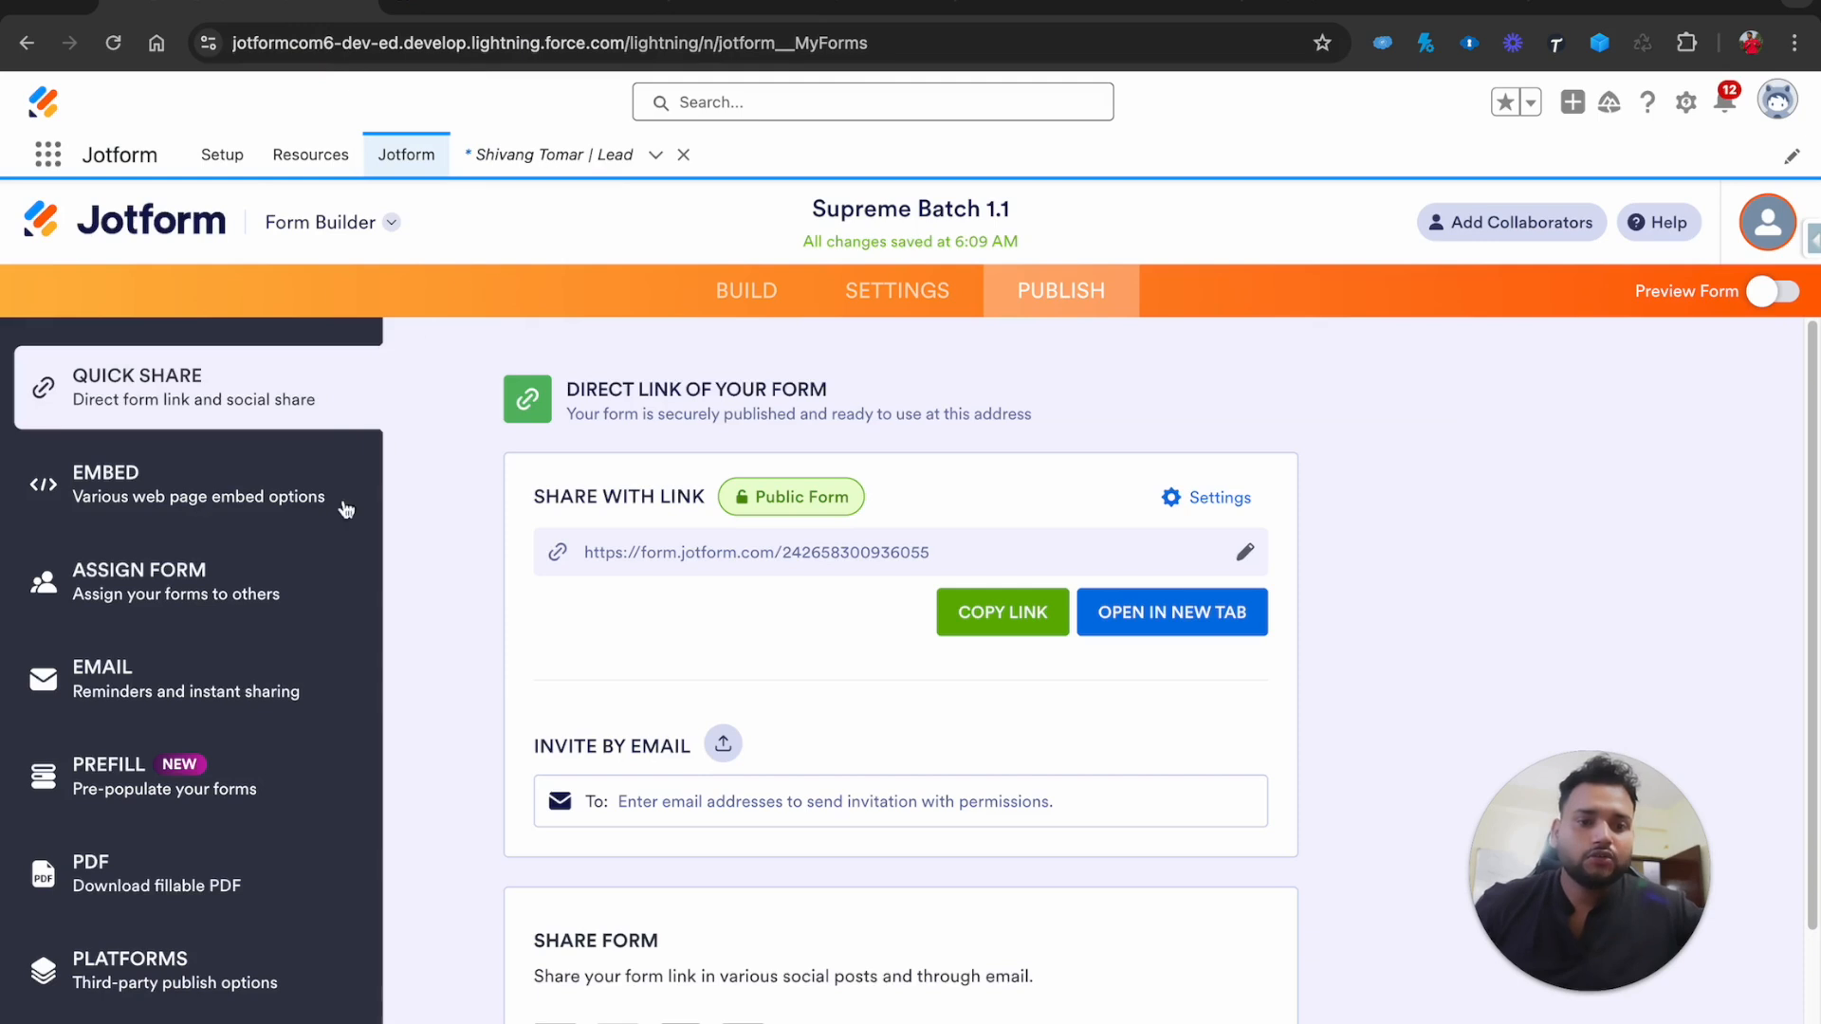
Open Autoresponder 1 from the form's Emails settings, then discard it without changes
click(899, 289)
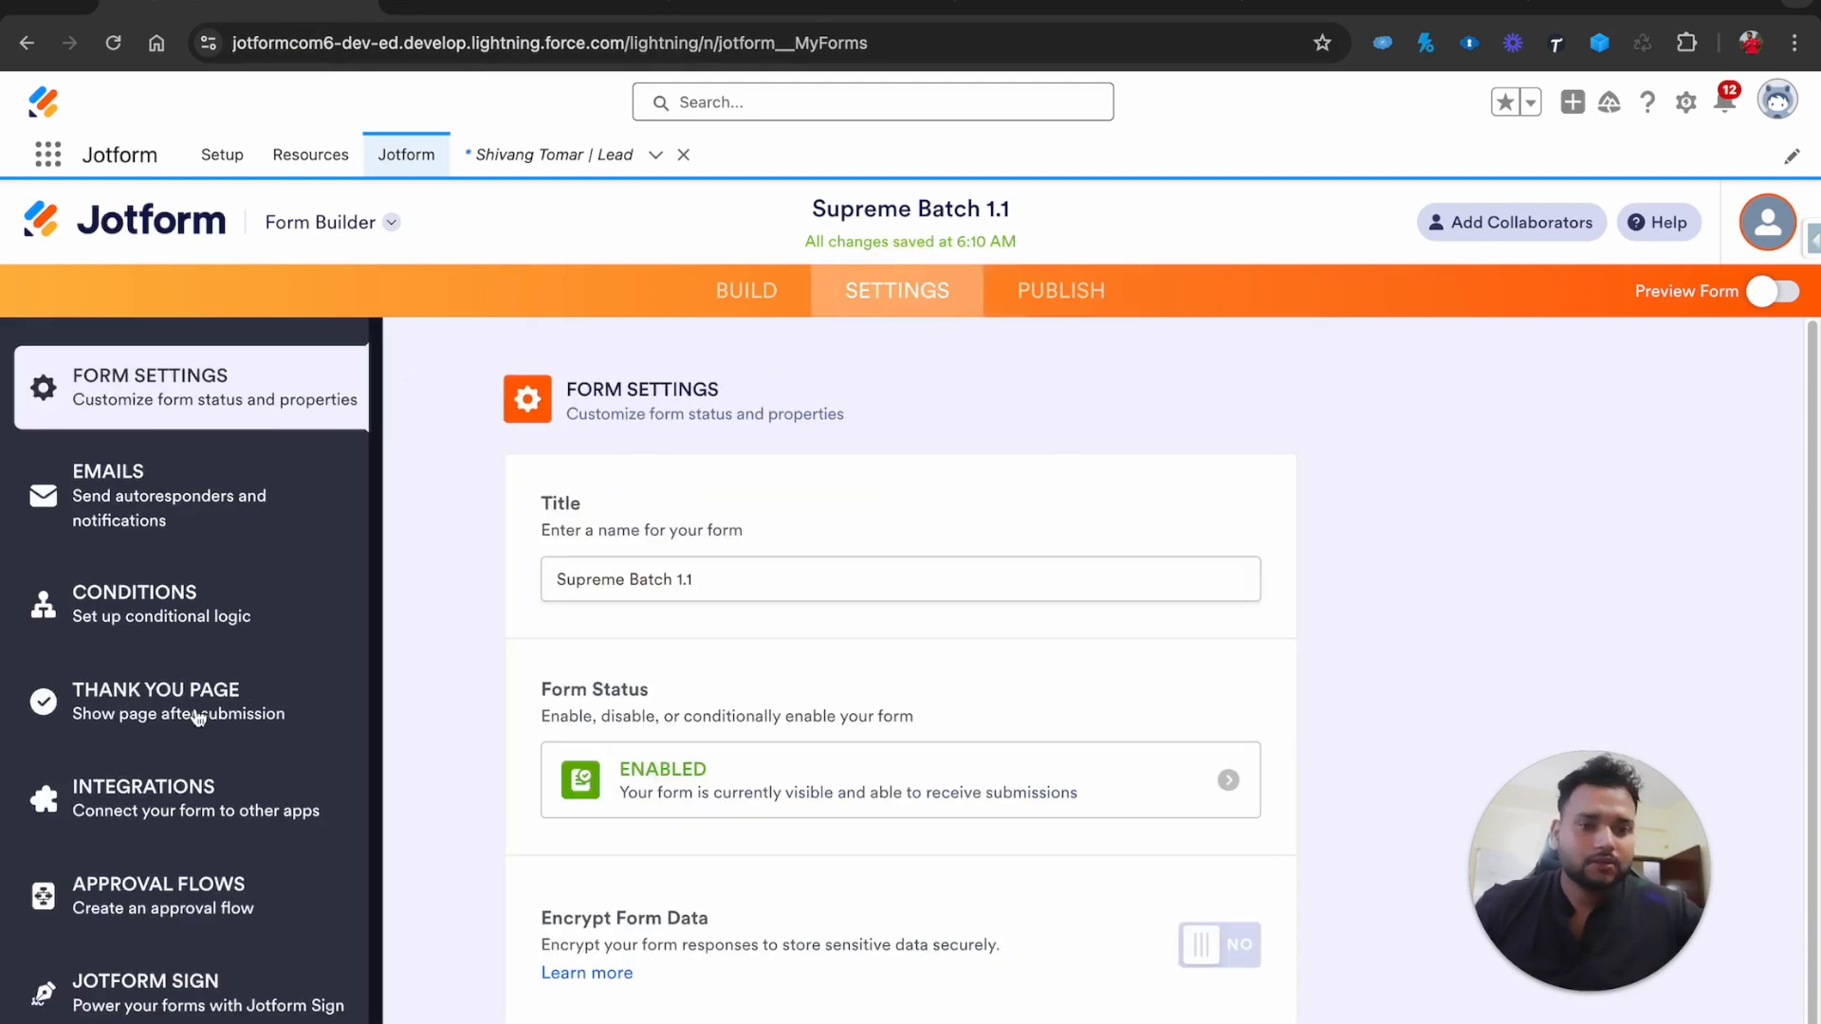
click(117, 488)
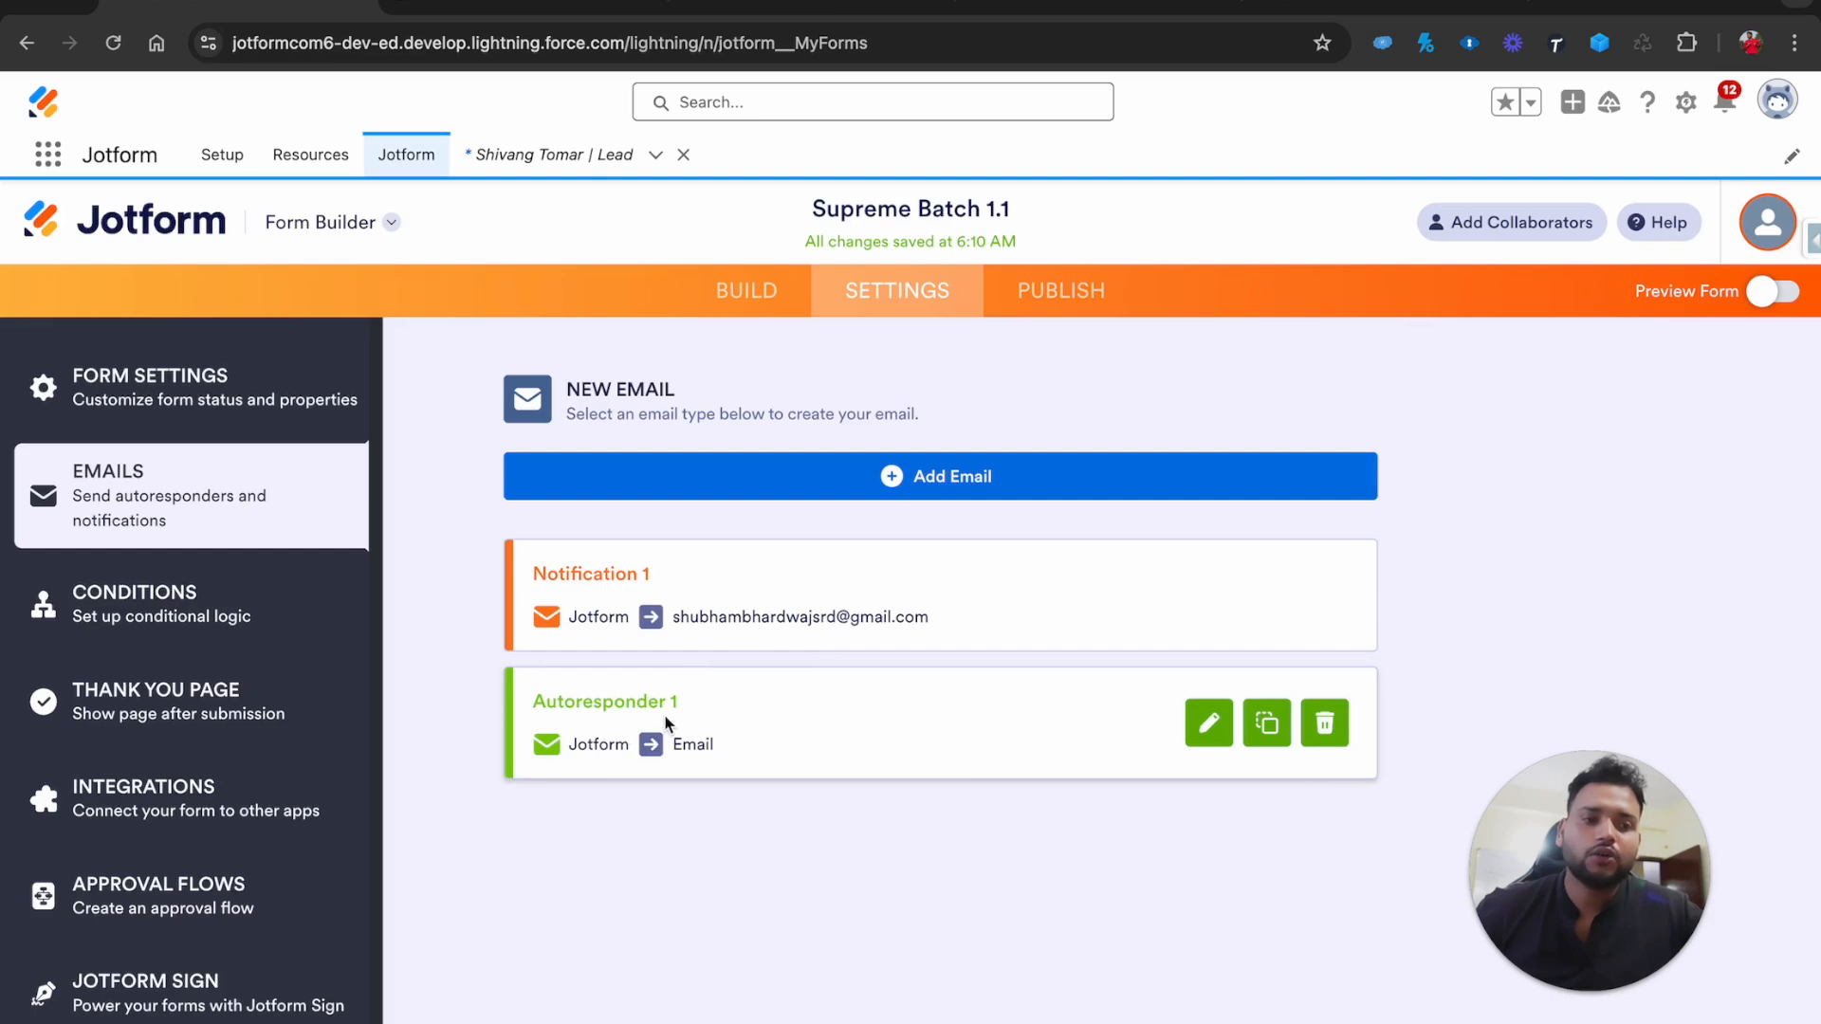
click(1203, 725)
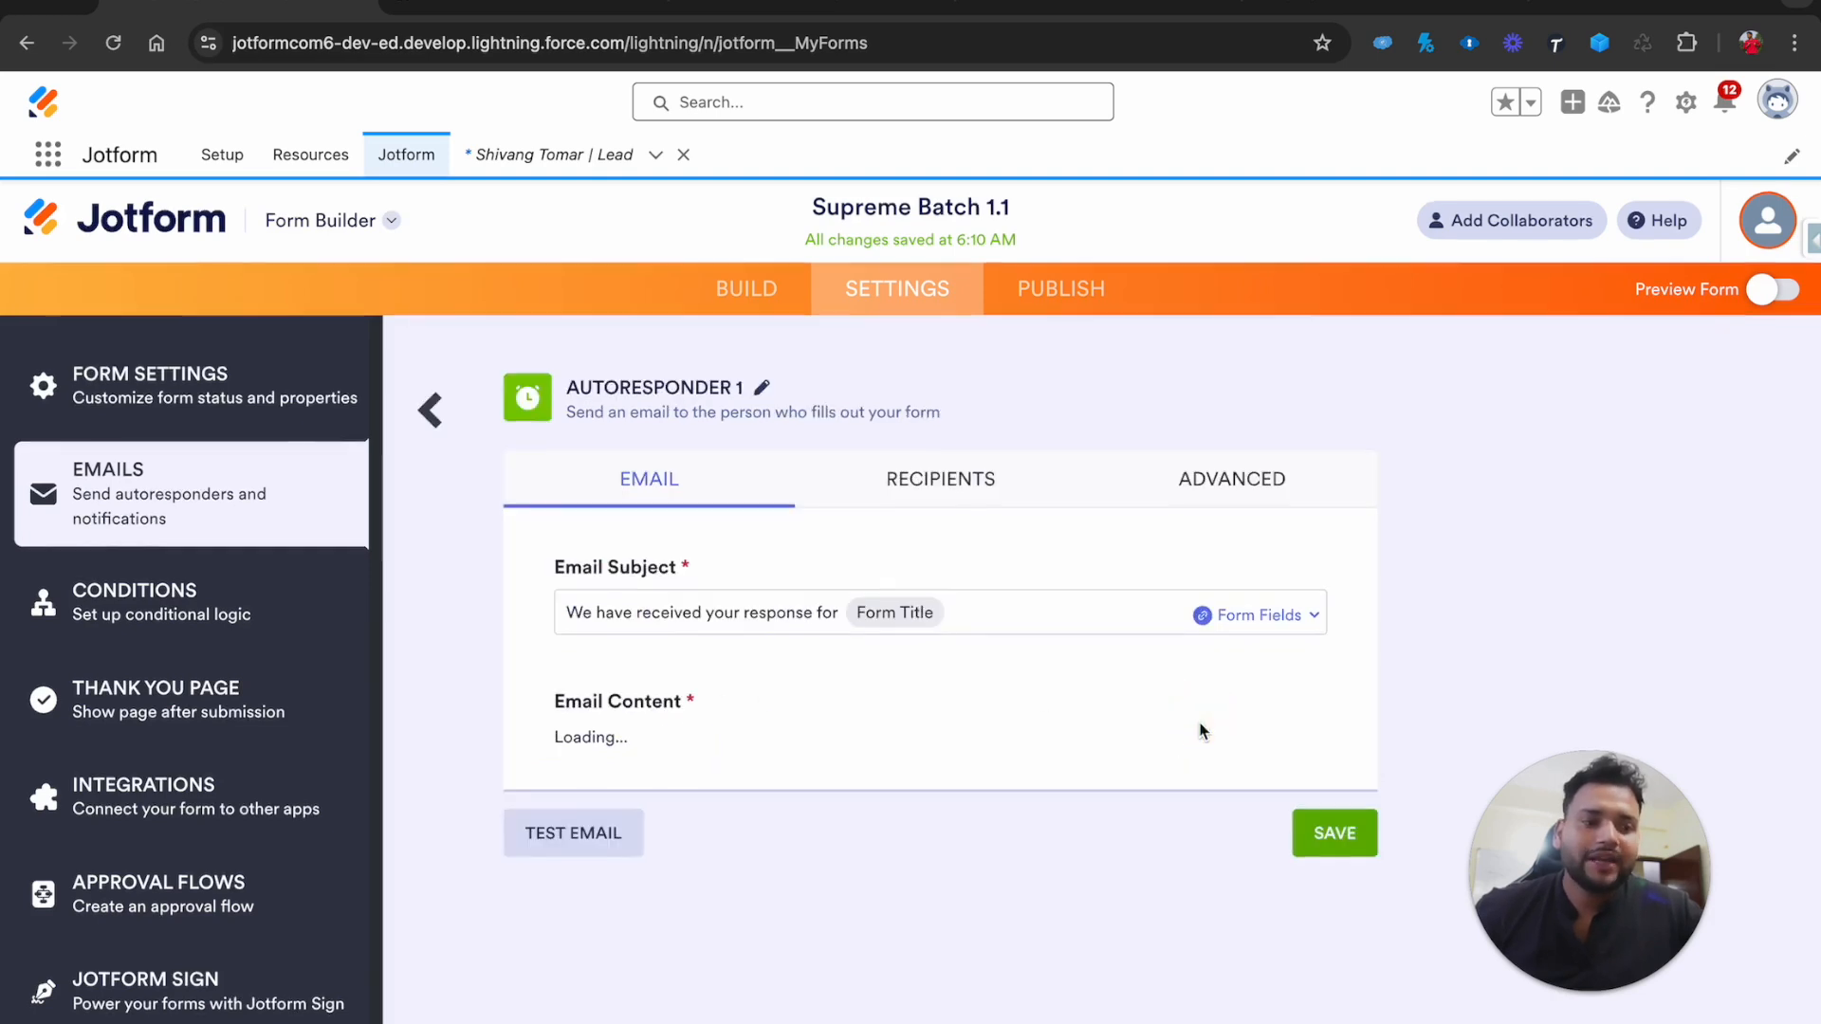
scroll(902, 775, down, 3)
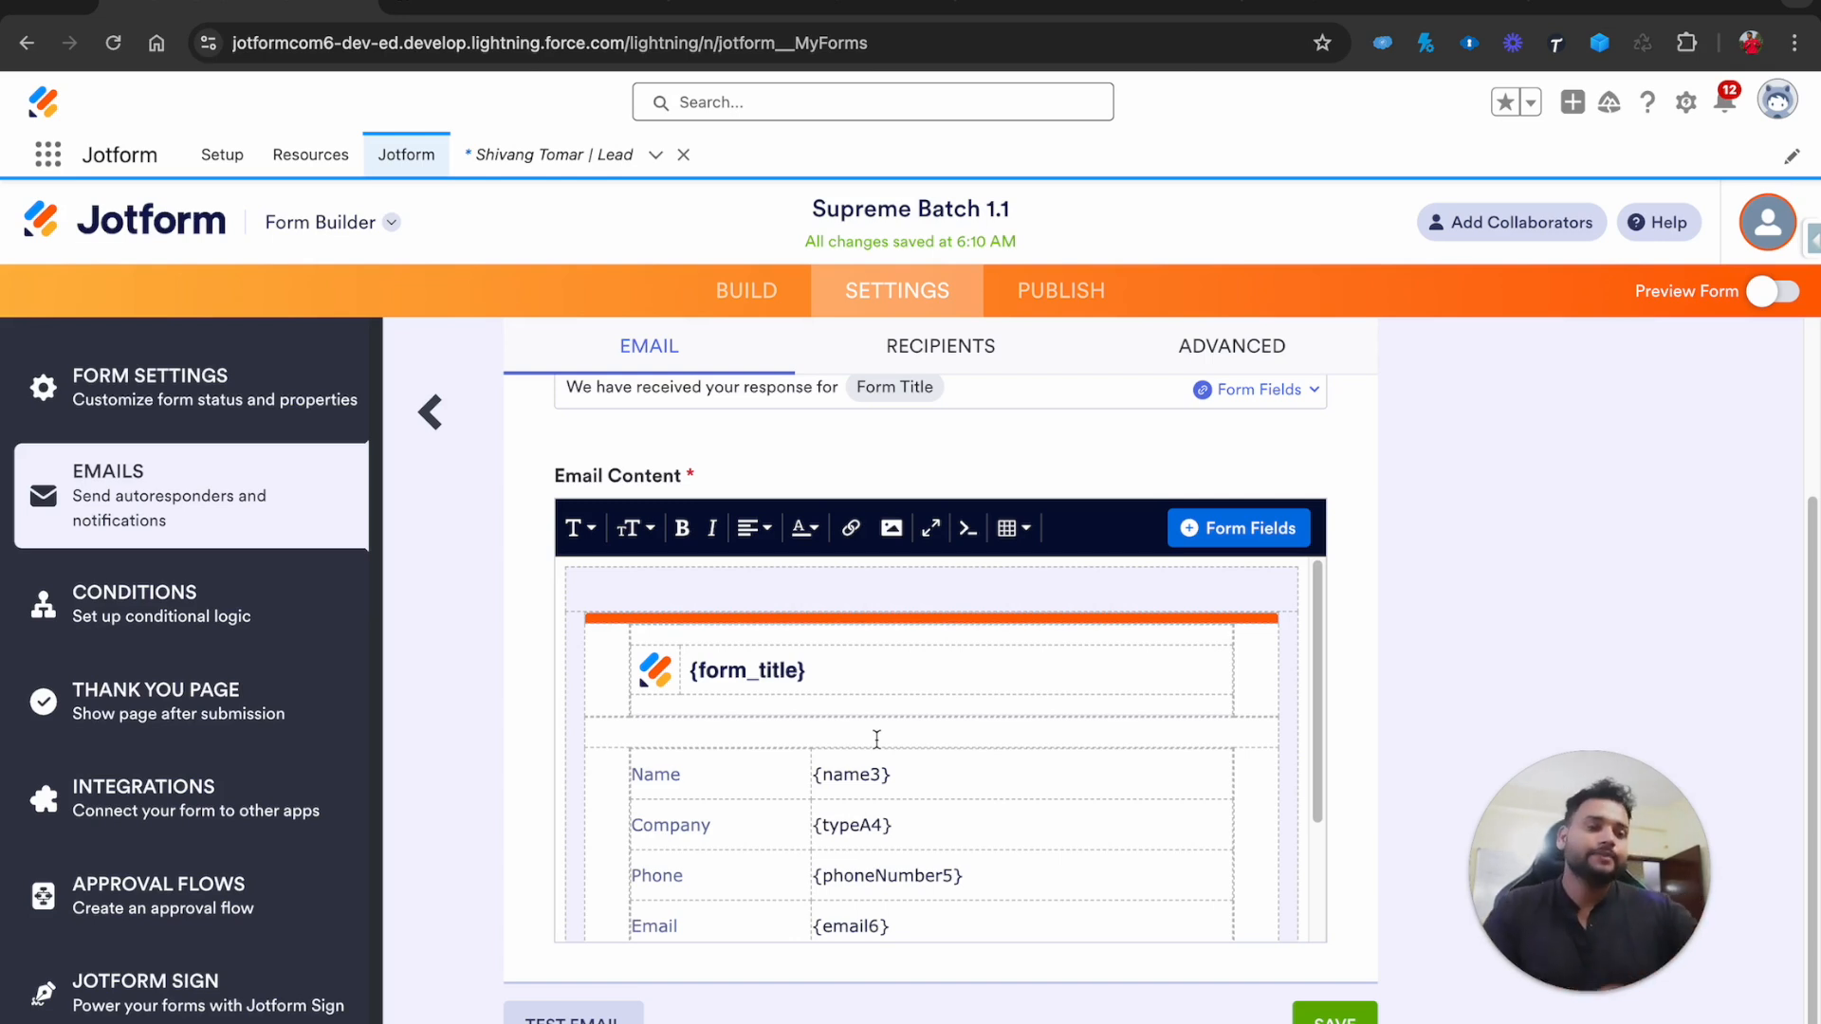
click(431, 412)
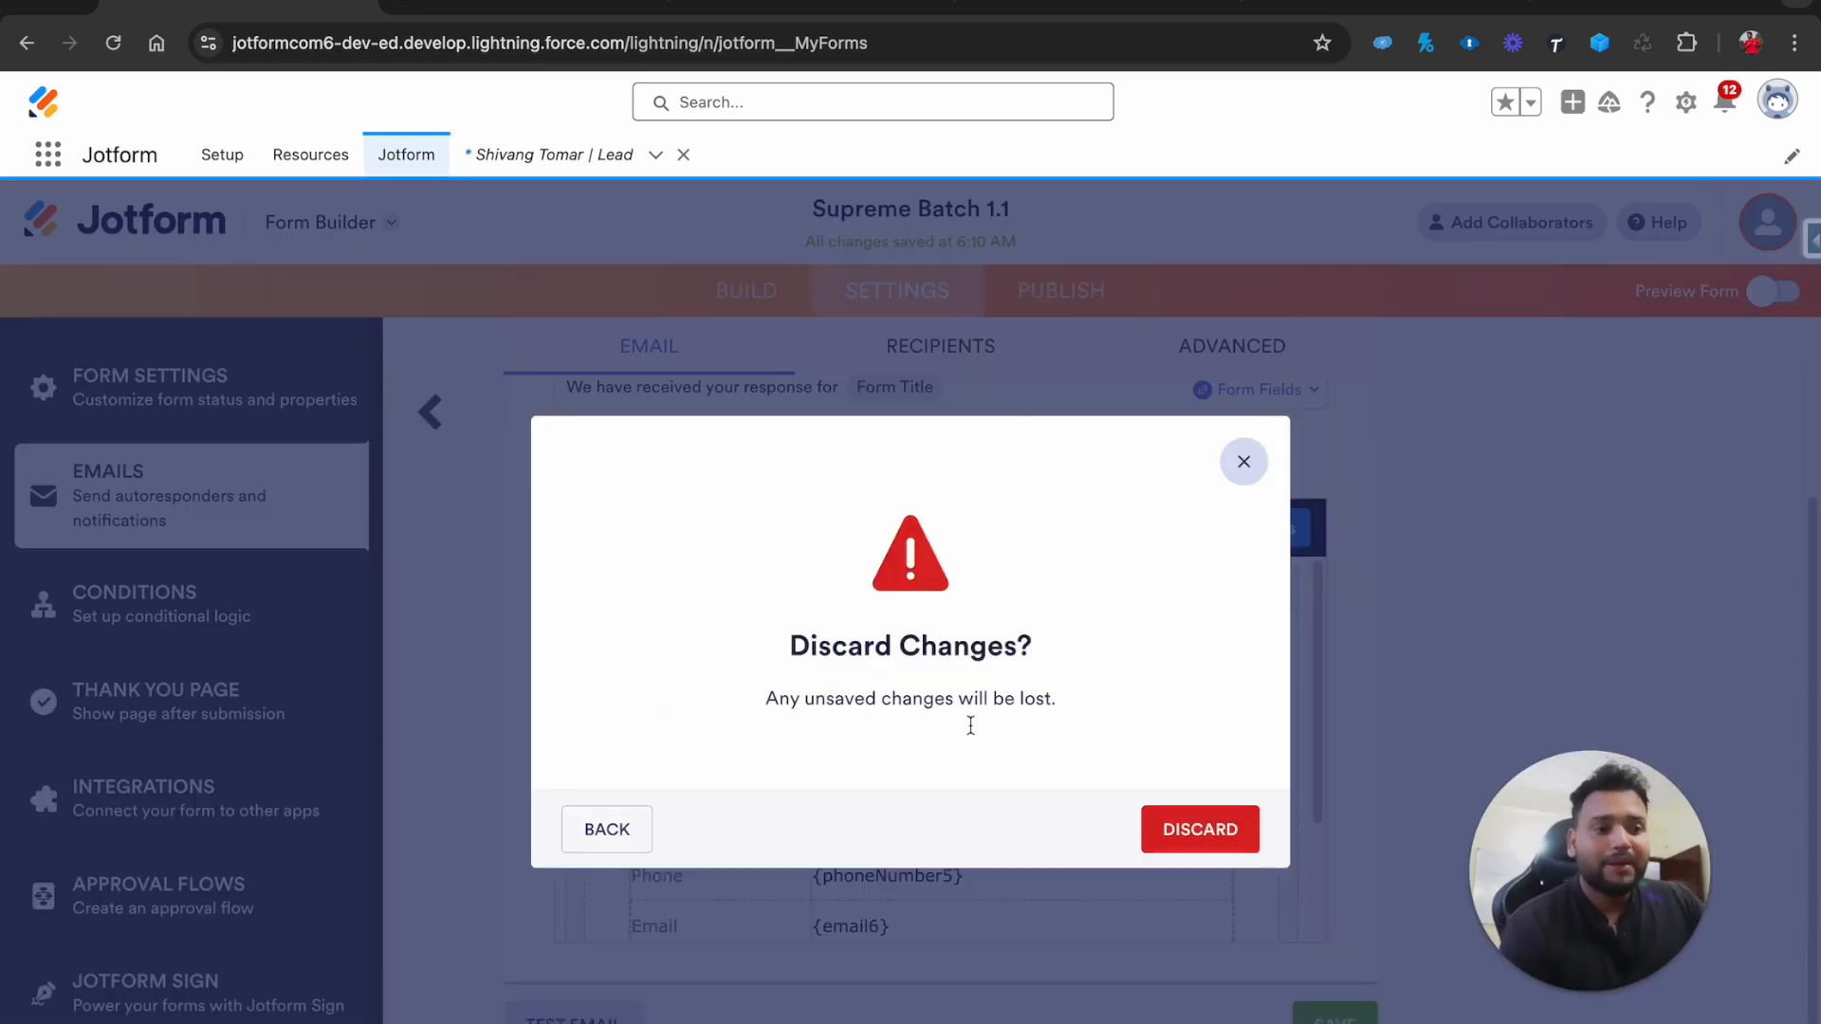
click(1219, 828)
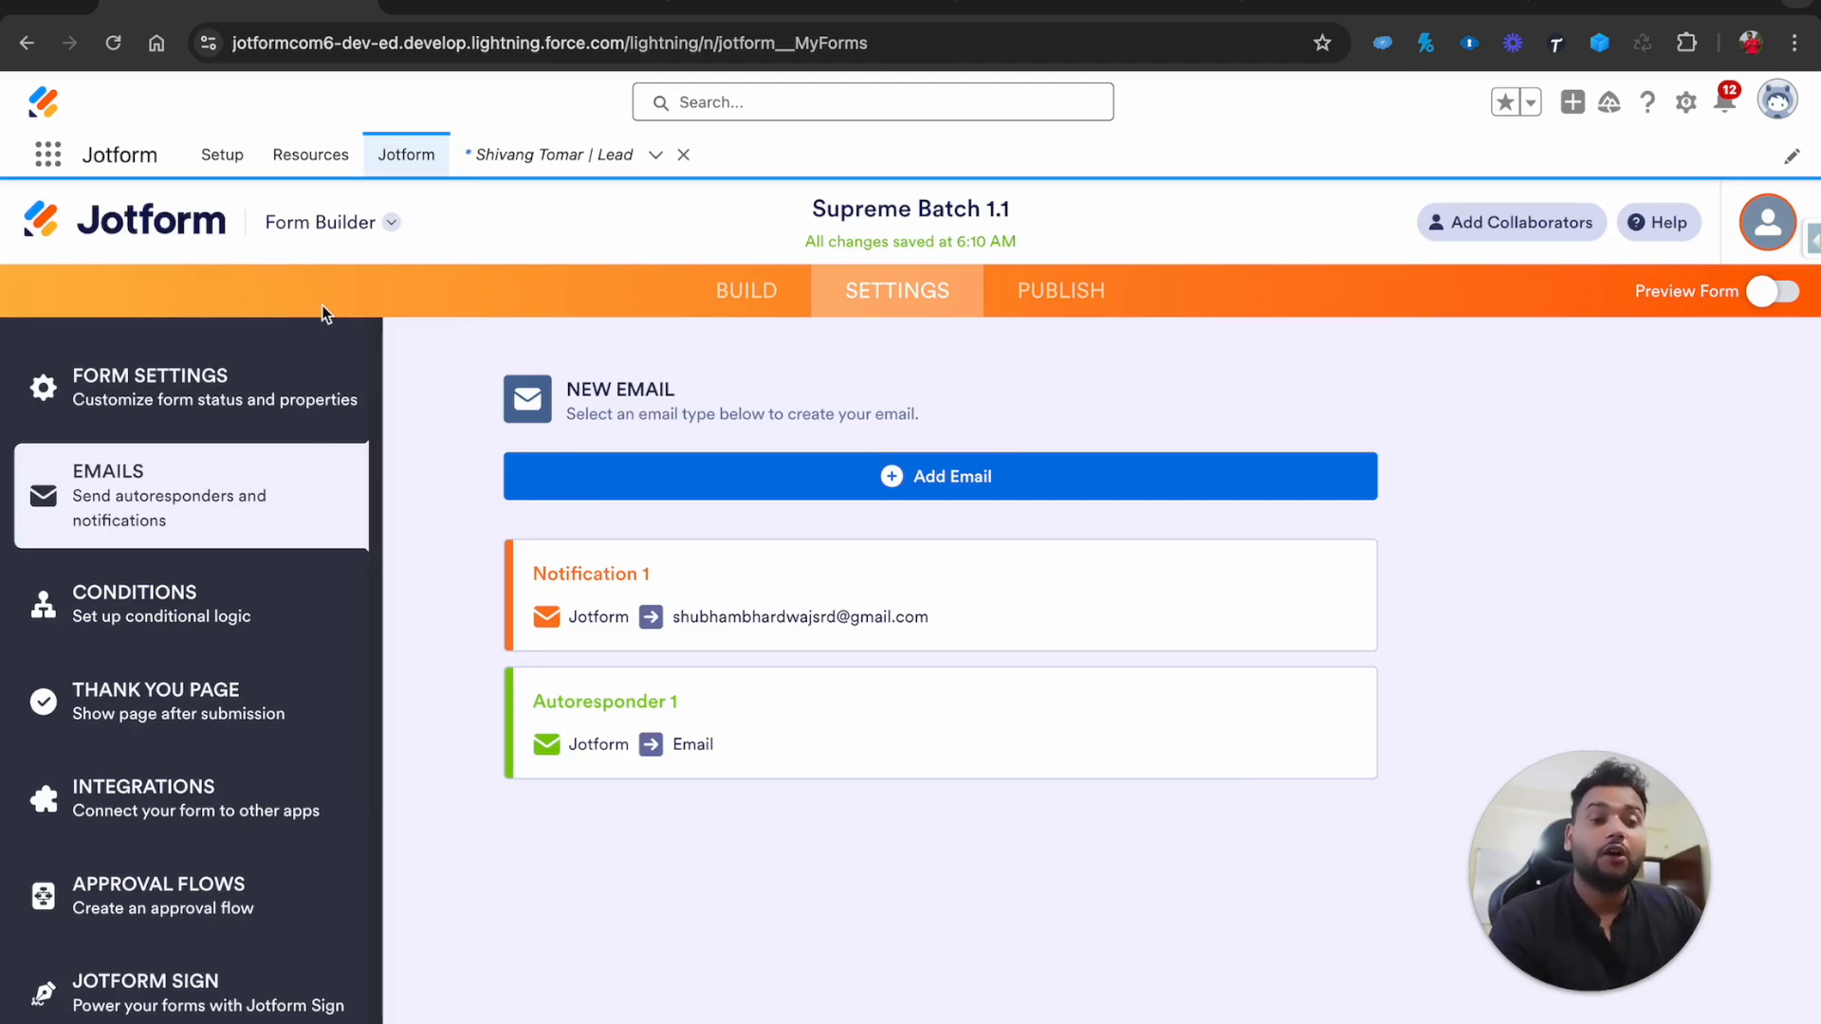
Go through Build, Settings and Publish to reach the Supreme Batch 1.1 Prefill options
click(756, 316)
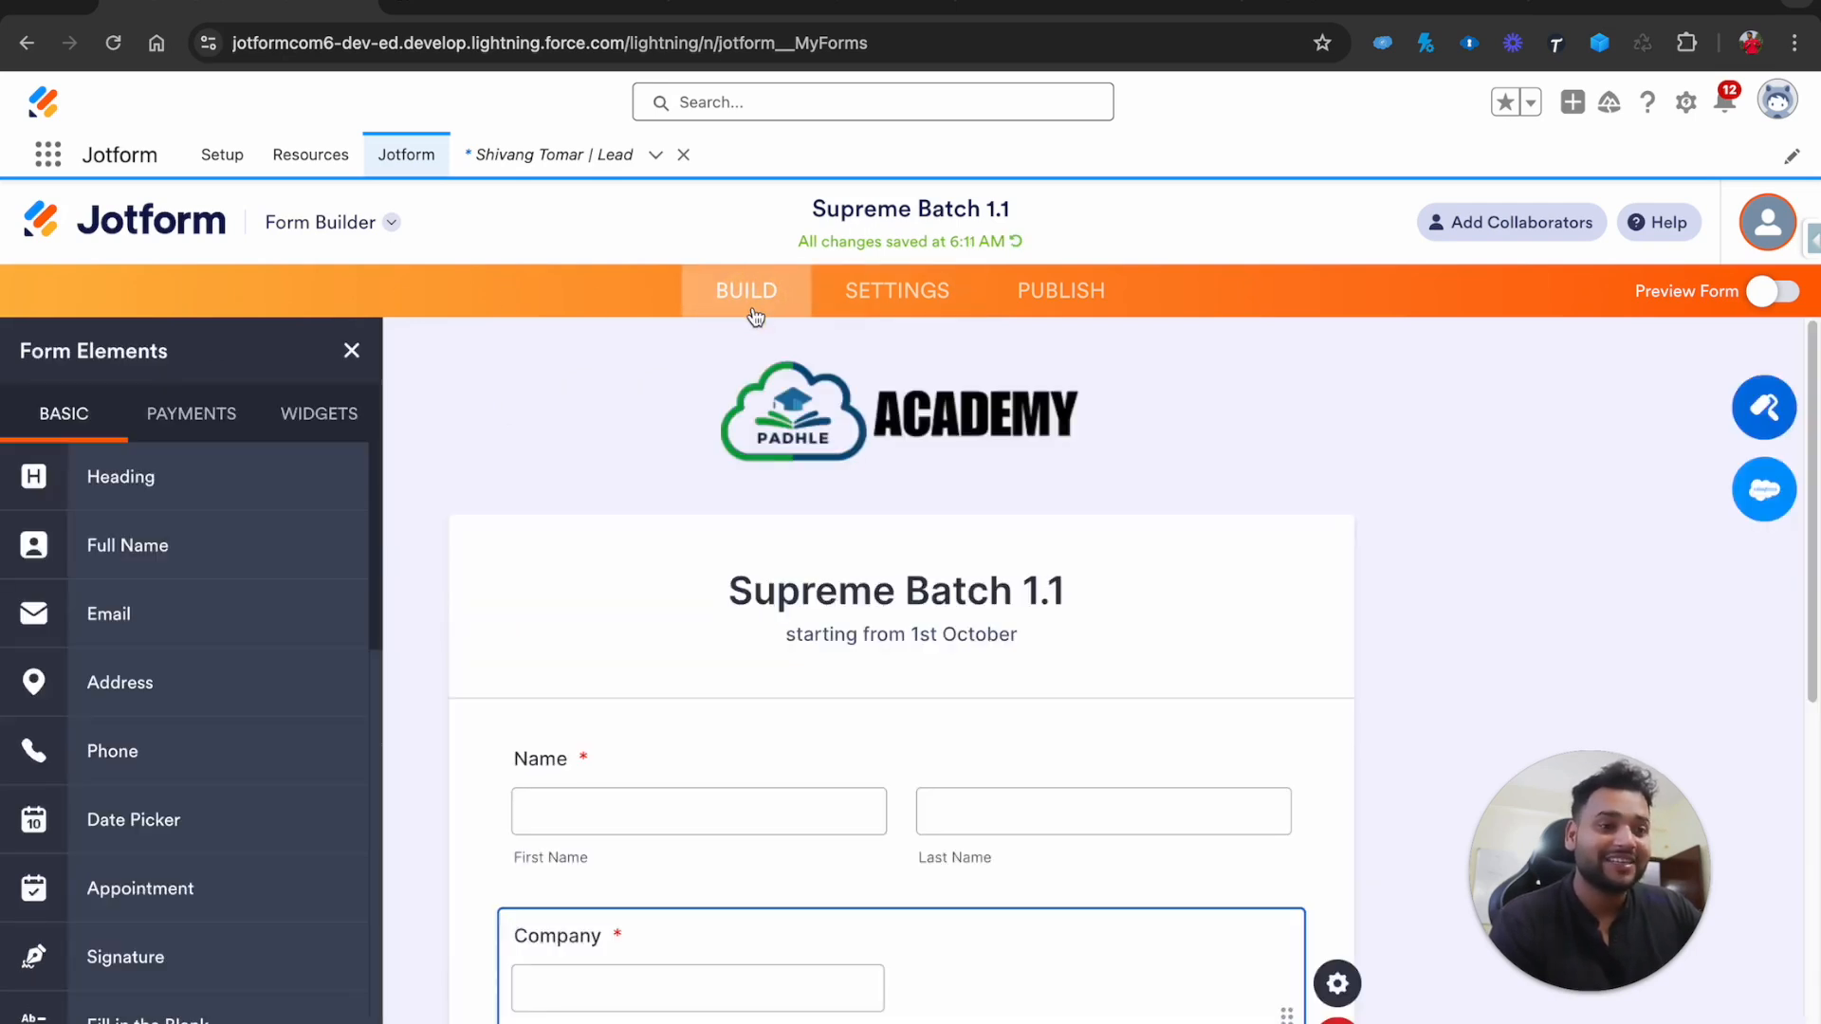
click(887, 291)
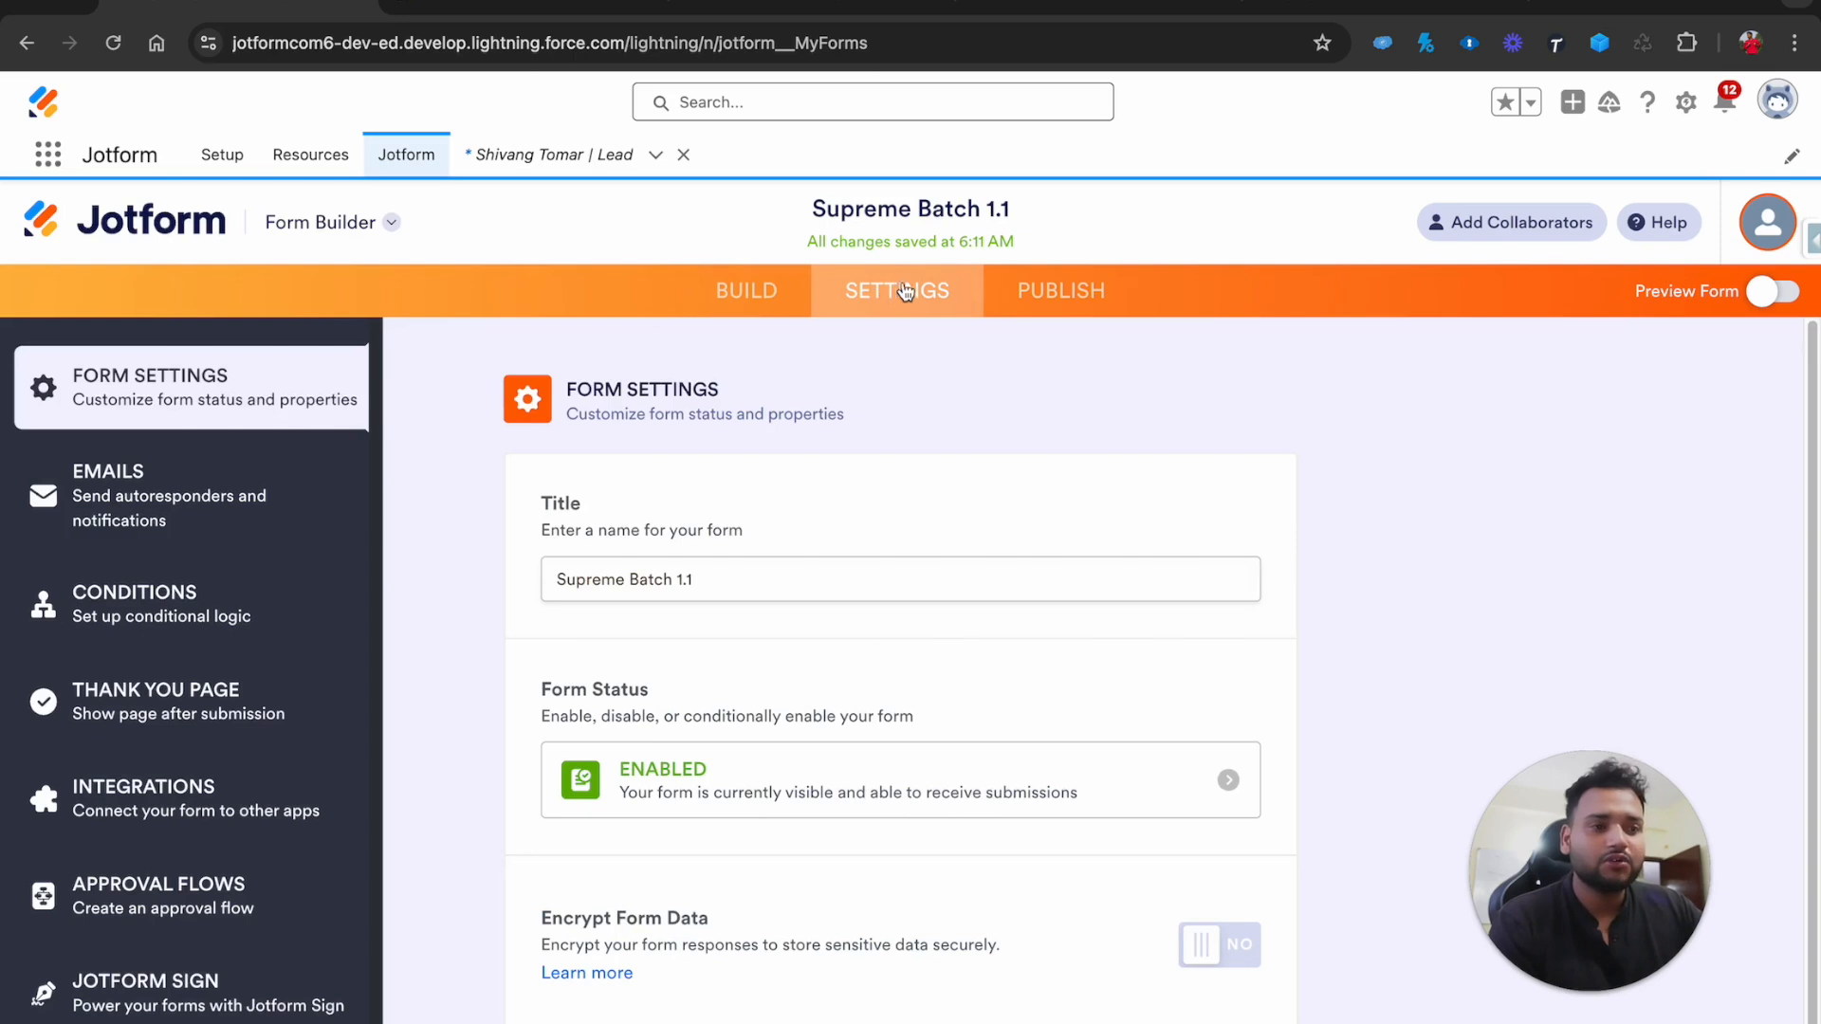
click(1066, 293)
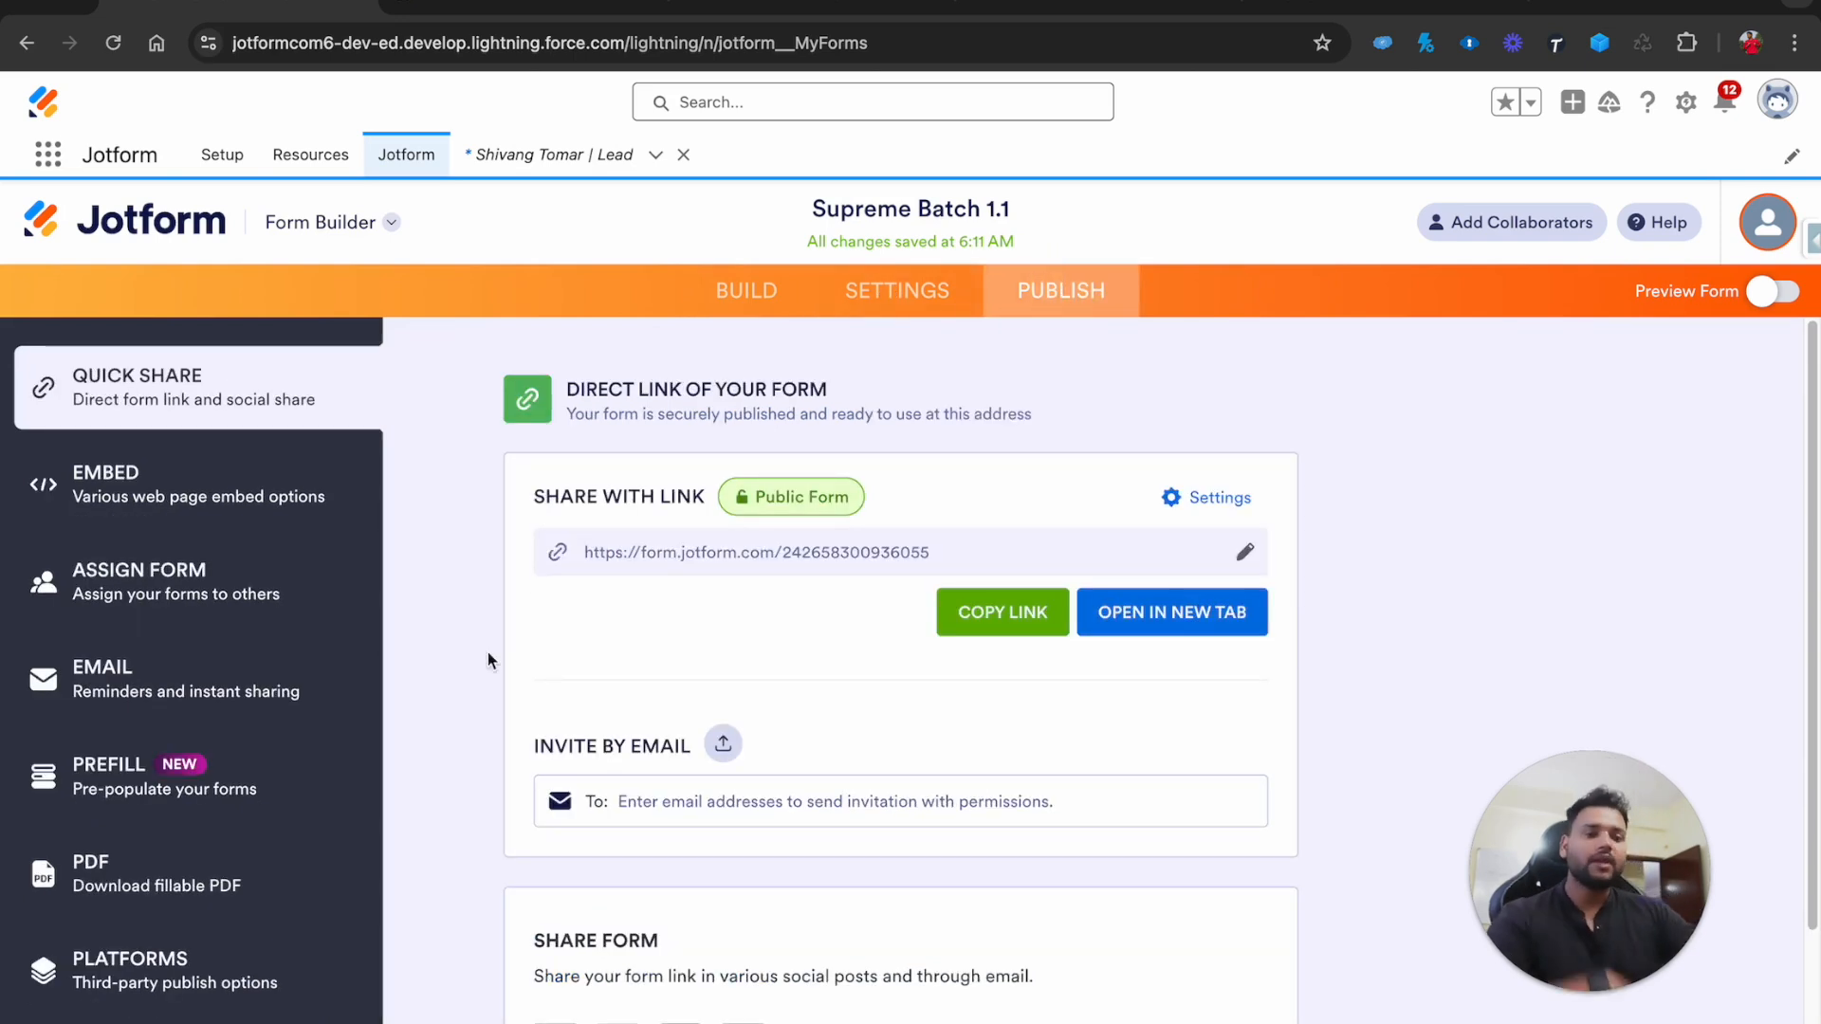
click(181, 793)
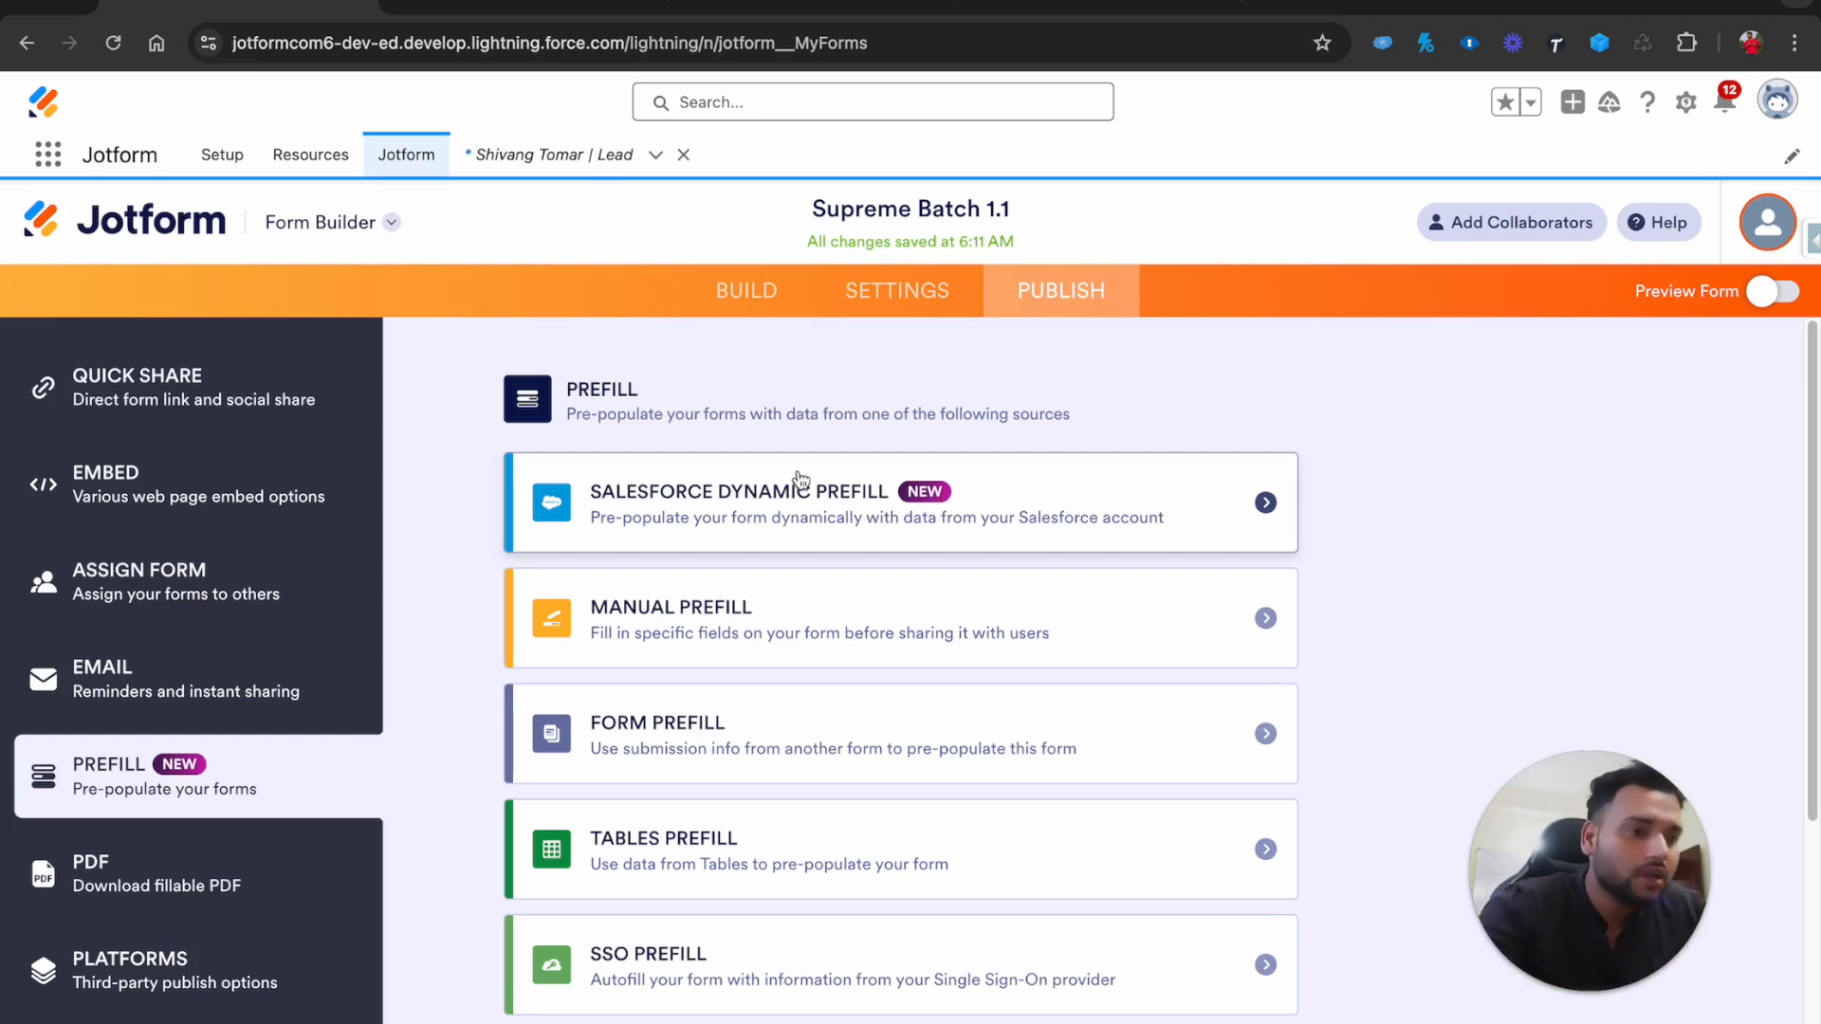
Set Salesforce Dynamic Prefill to look up Lead, filtering where Email is equal to the form's Email field
click(1068, 515)
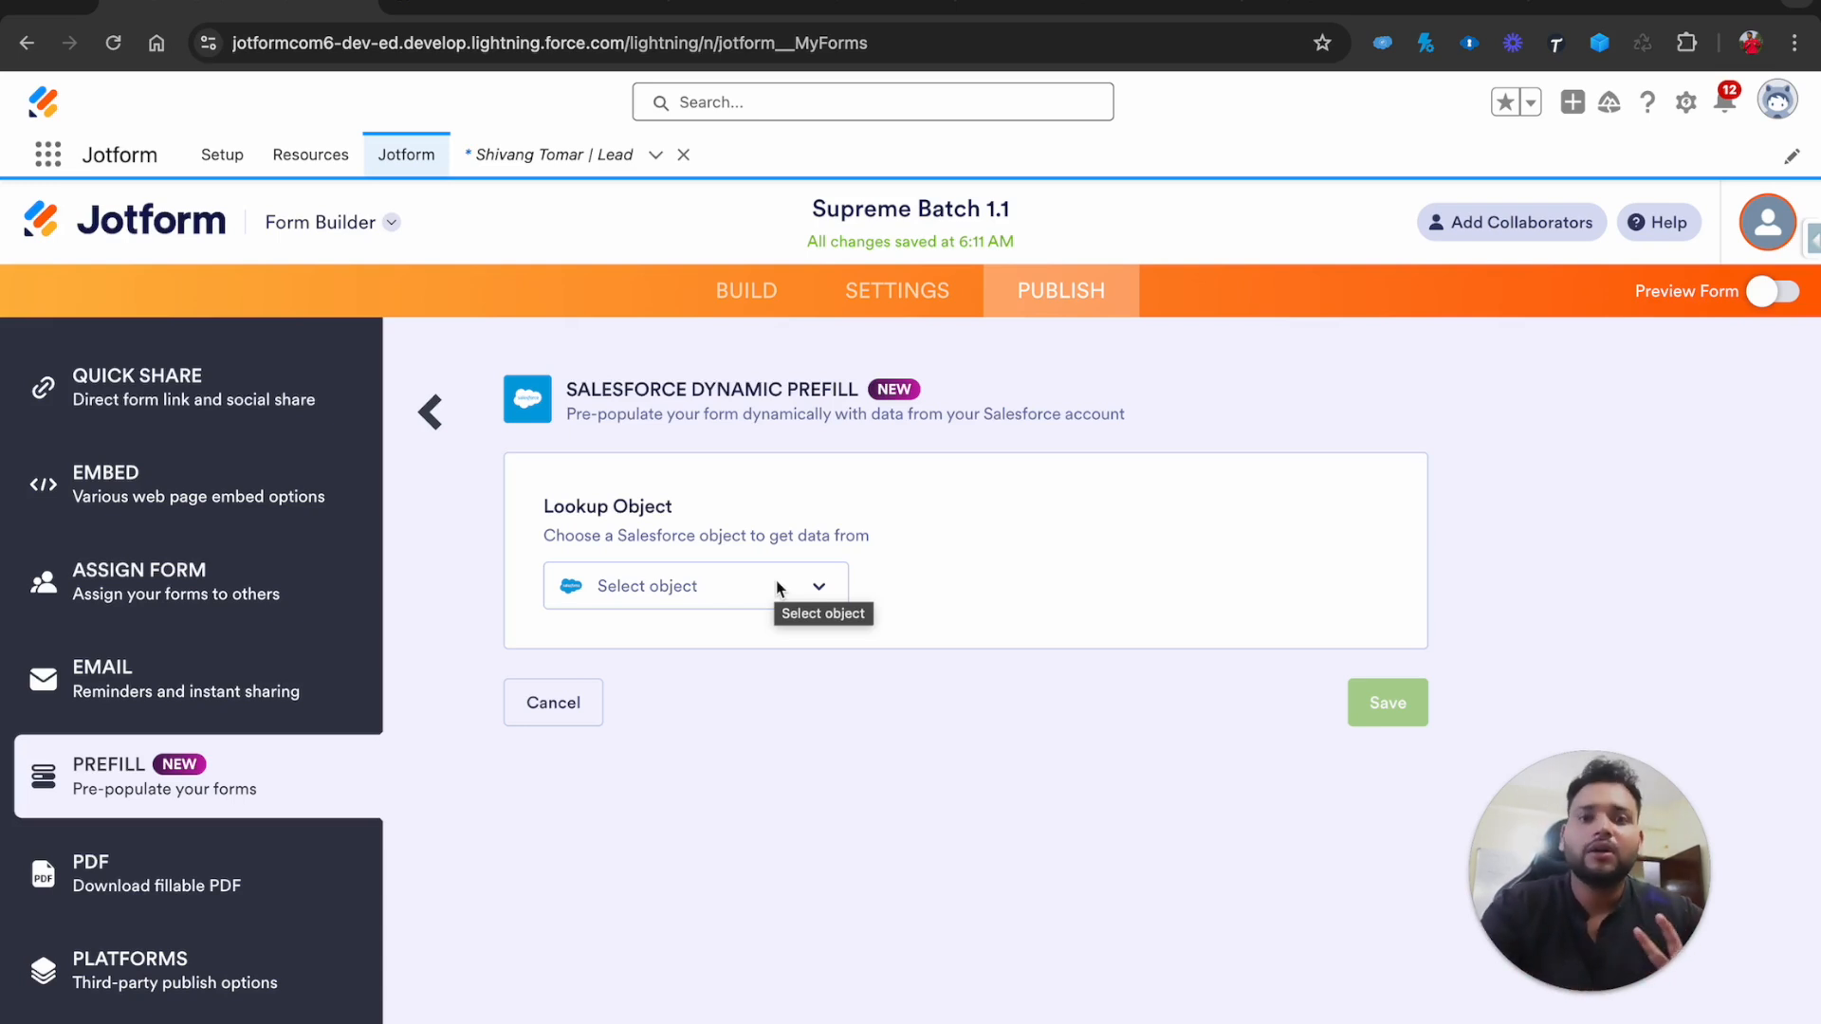
click(777, 588)
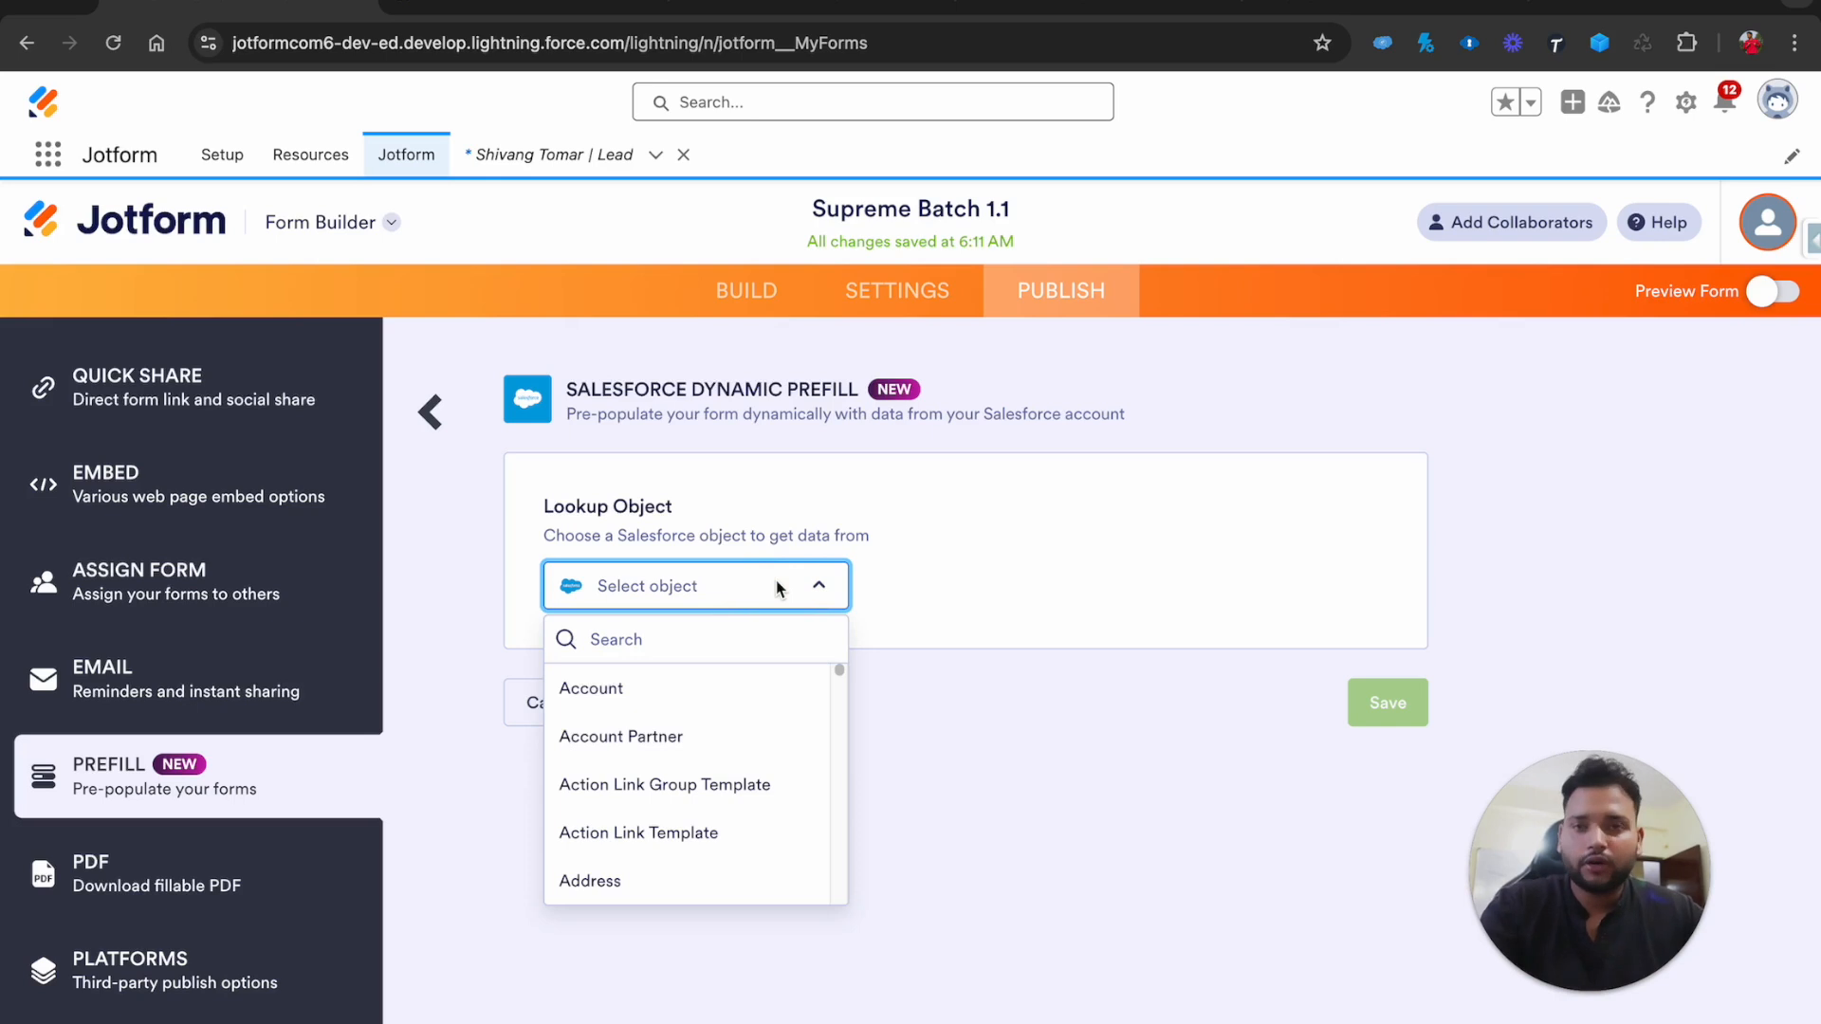
text(lea)
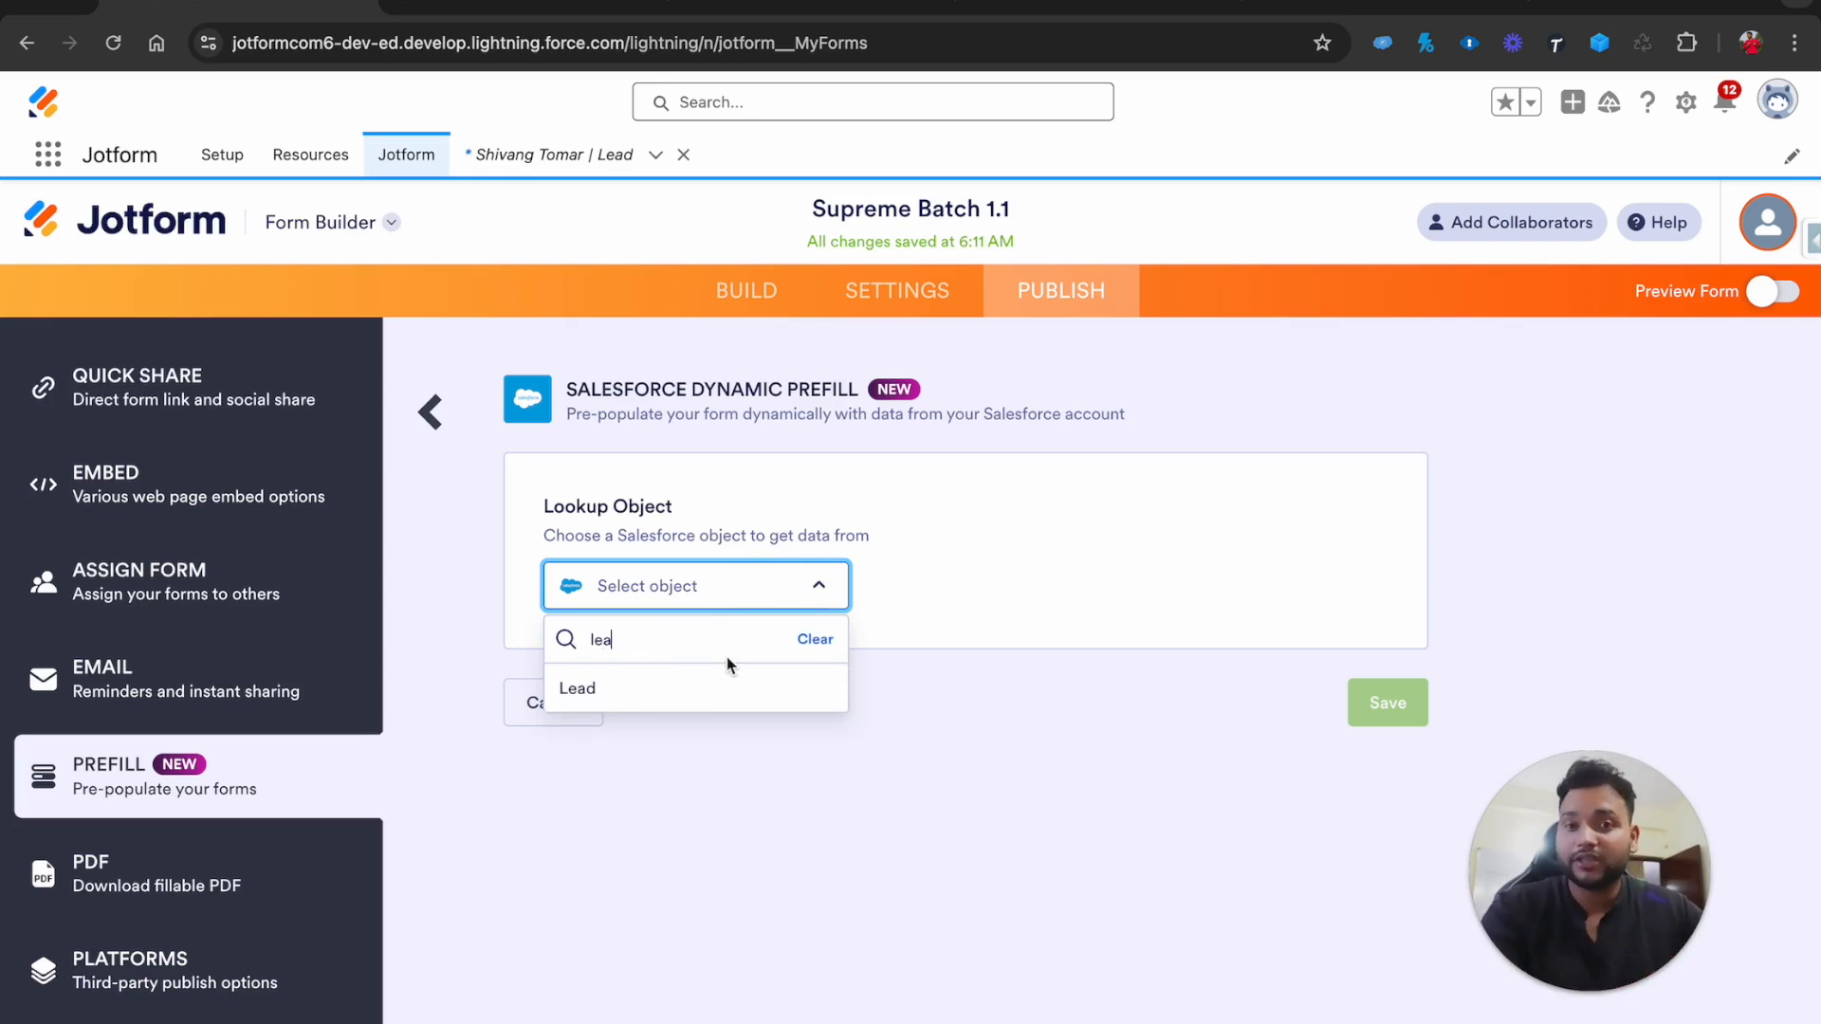
click(644, 706)
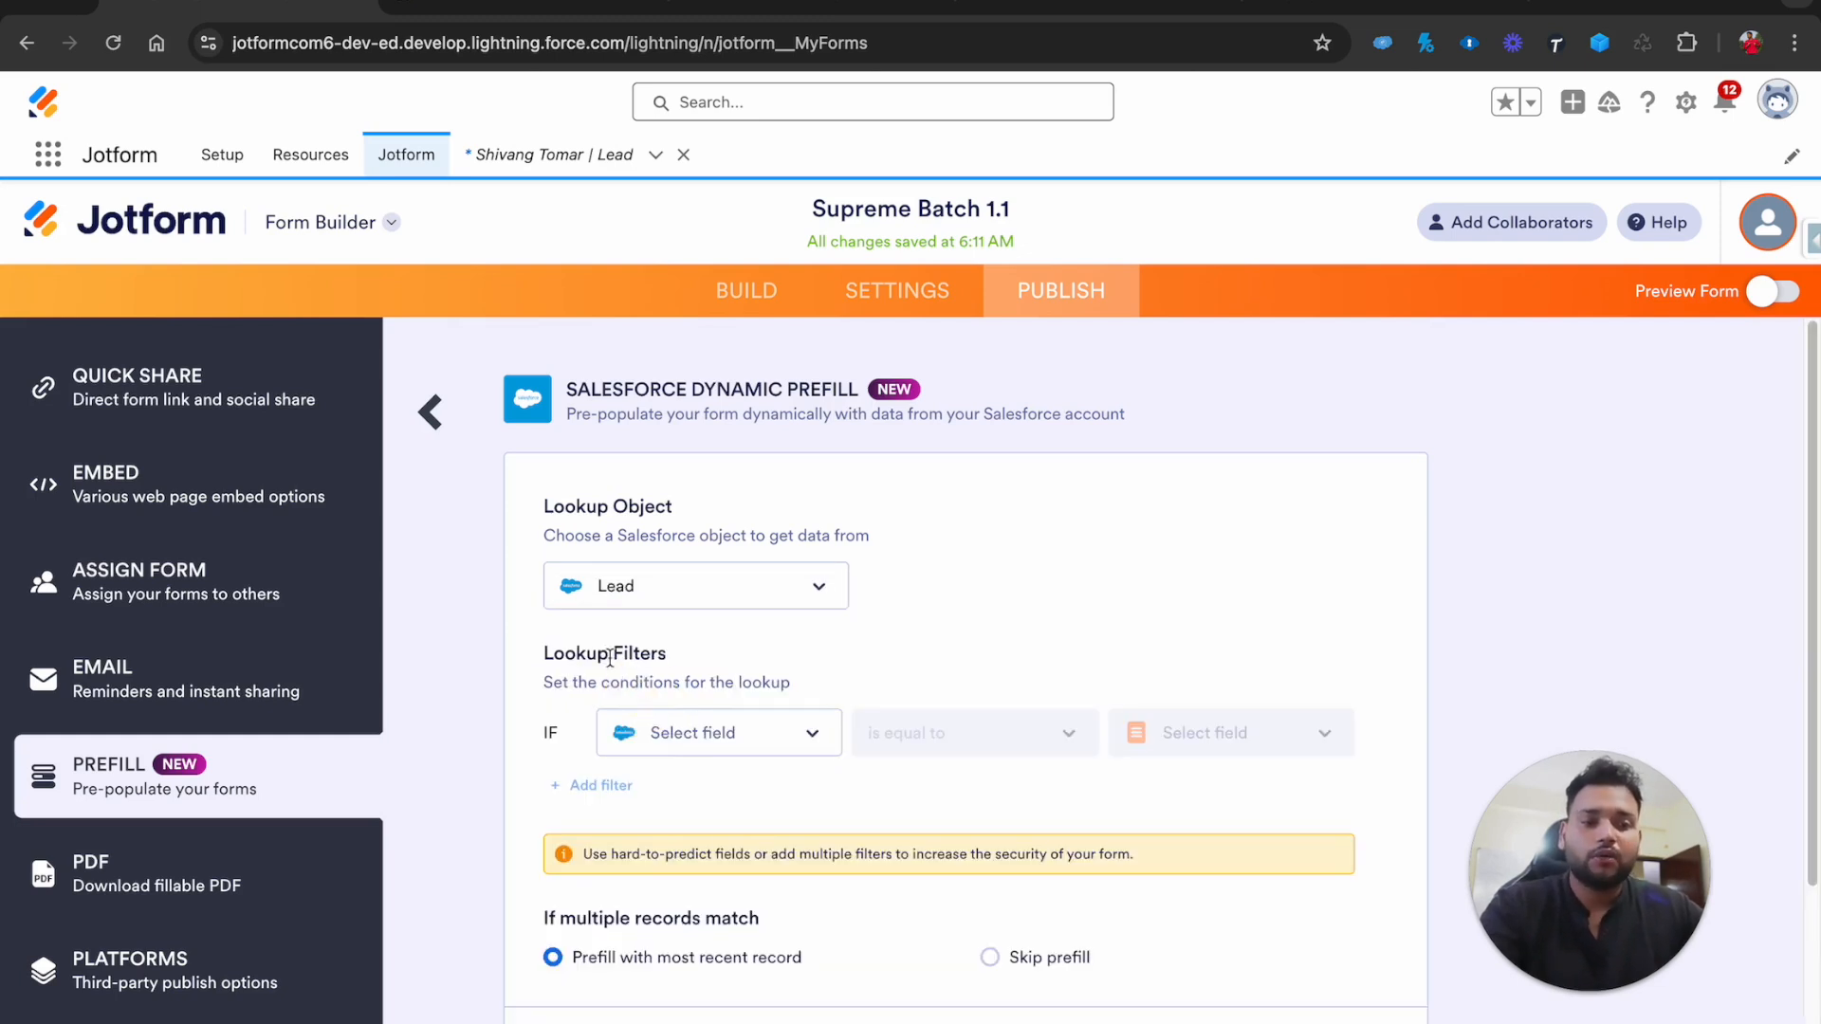
click(731, 752)
click(679, 832)
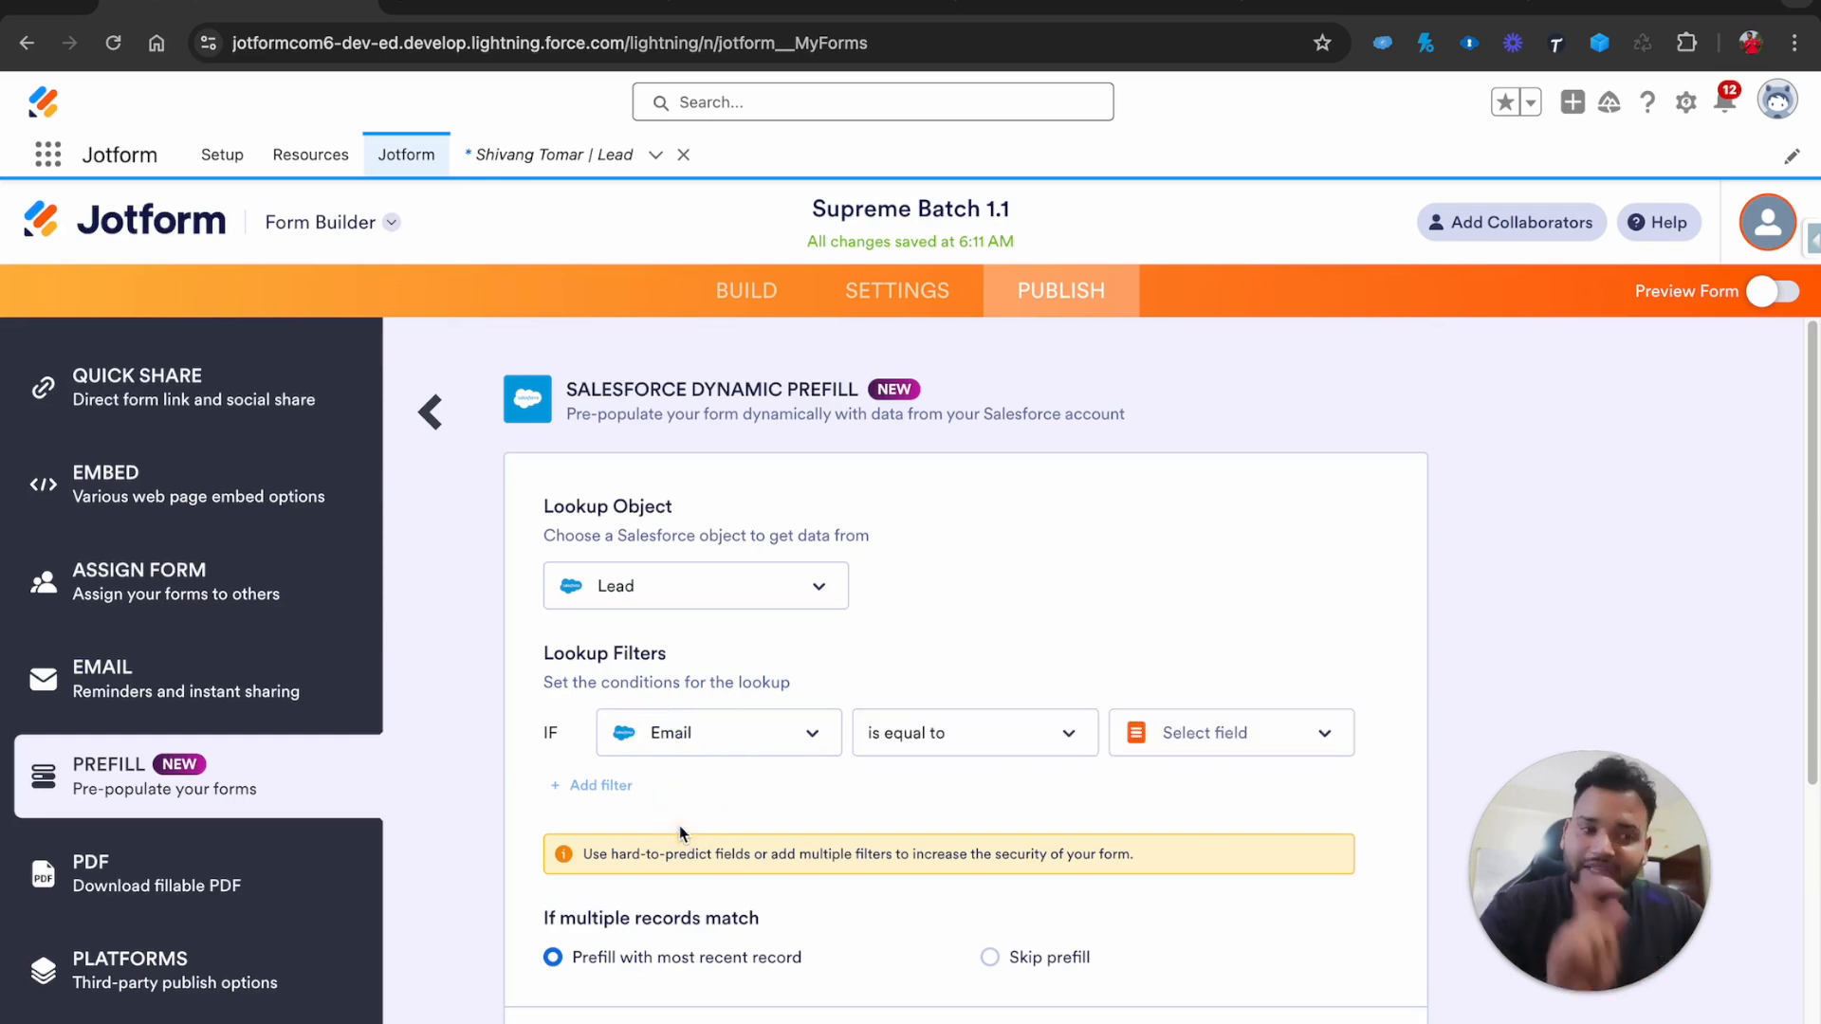
click(1196, 736)
text(email)
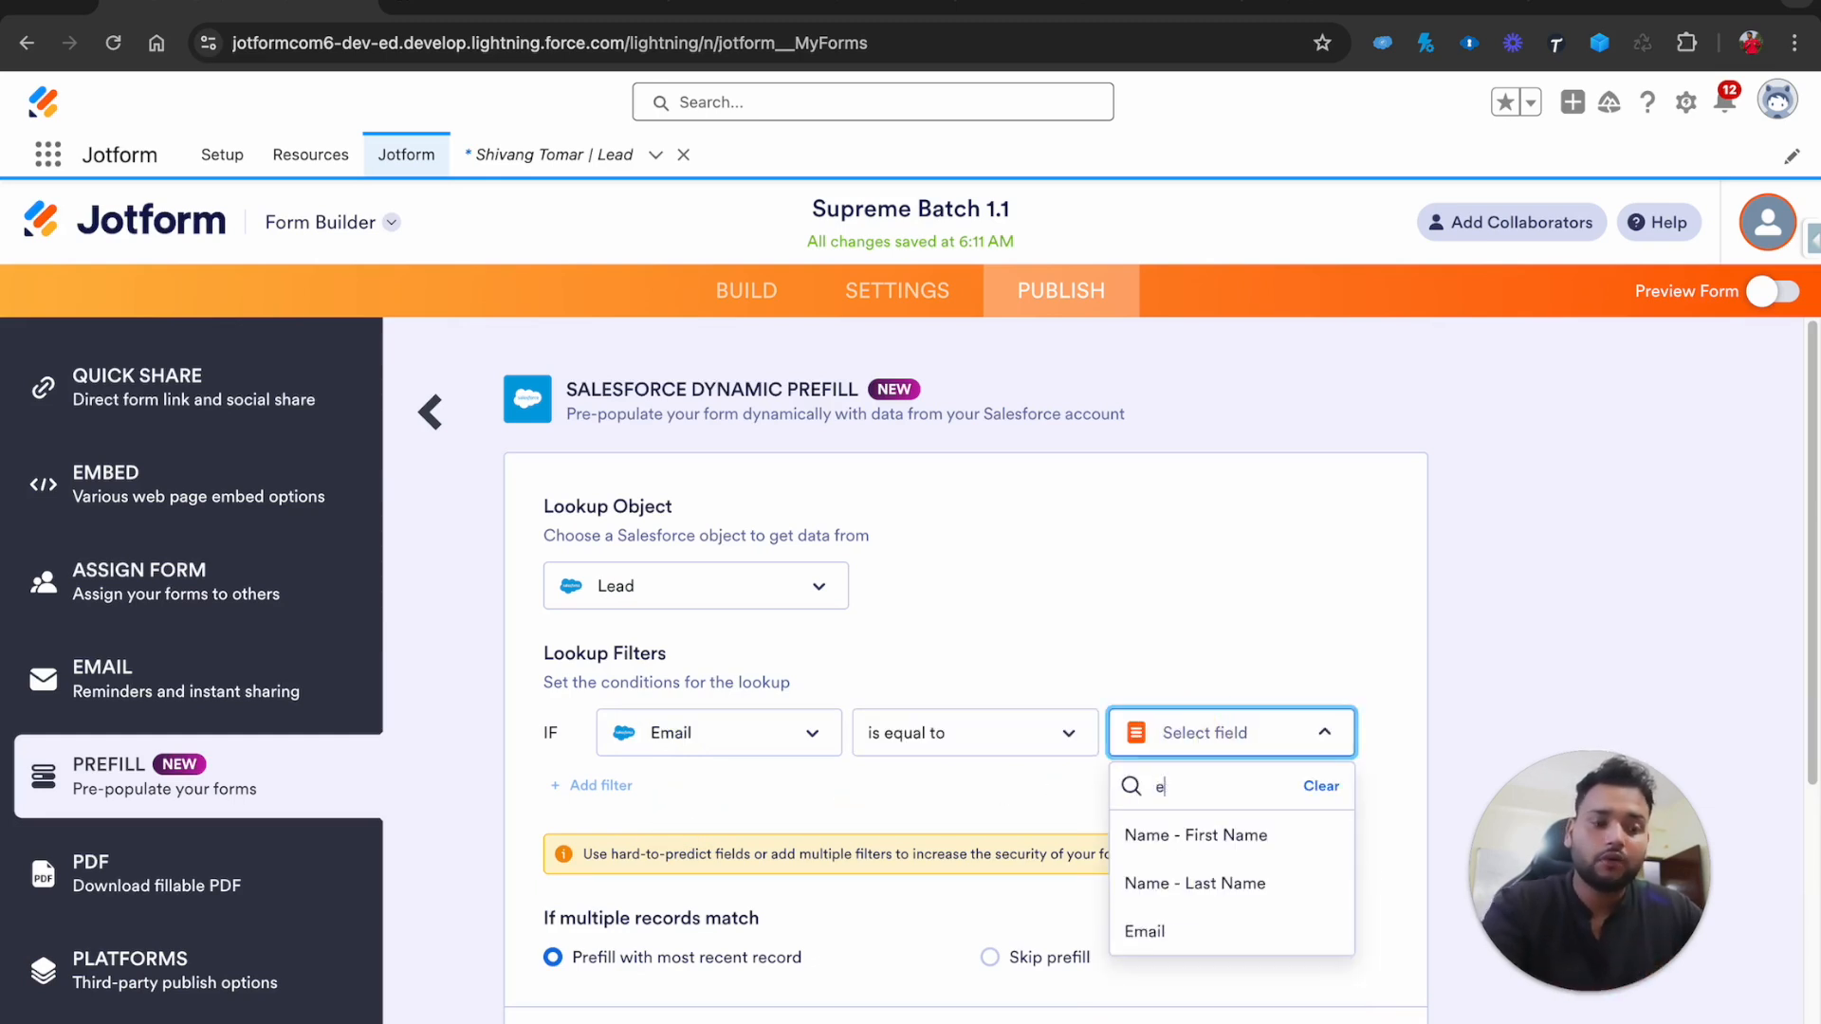
click(1146, 834)
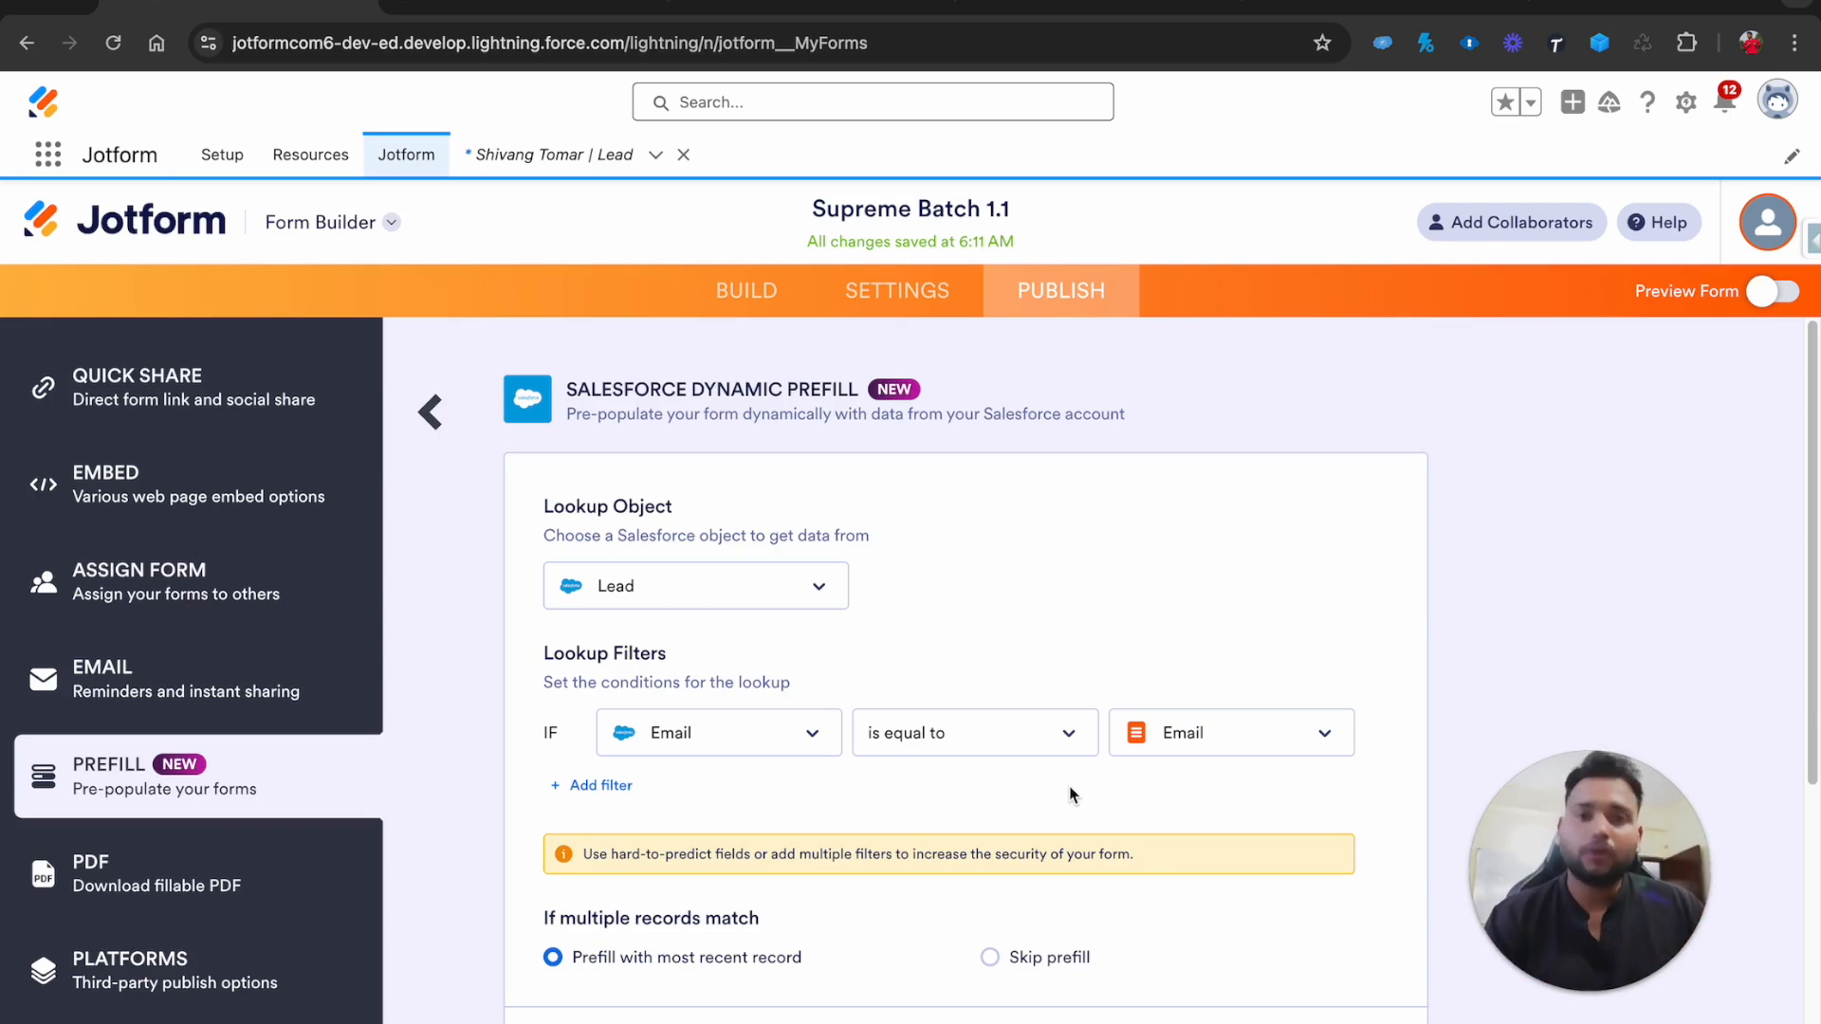
Add a new field mapping row using the Lead Company field
scroll(1071, 795, down, 3)
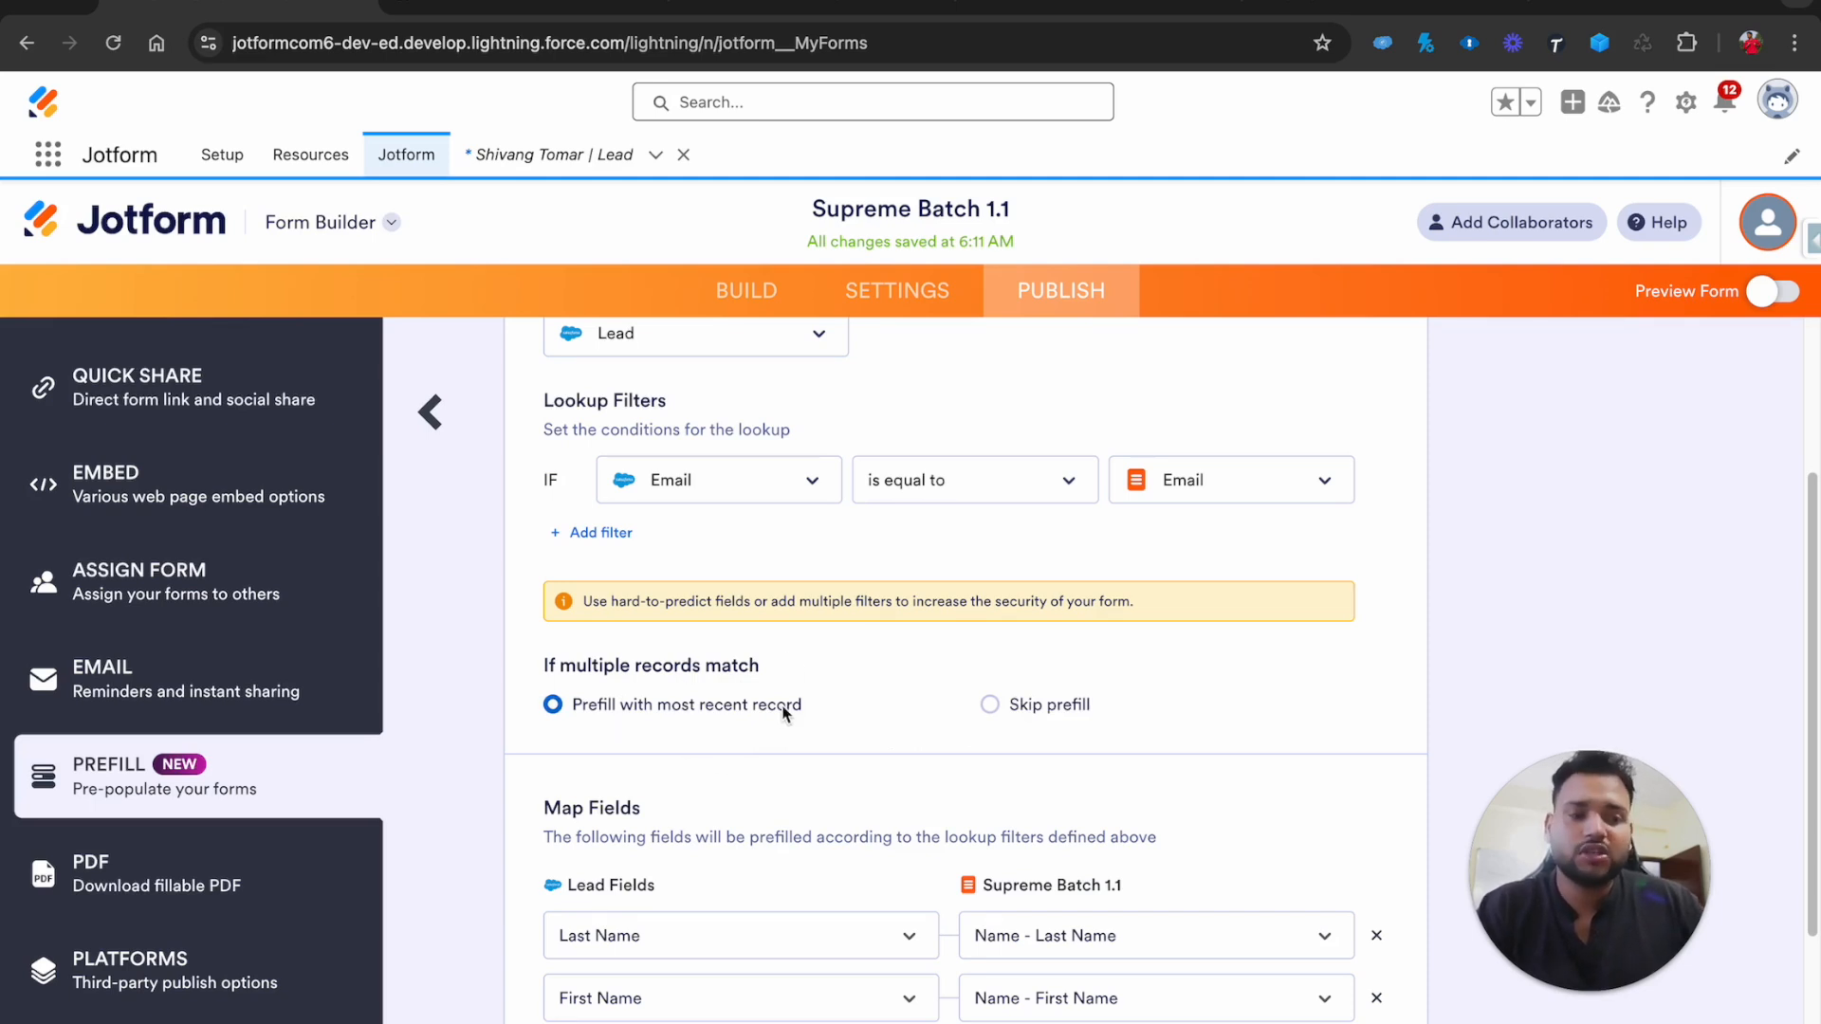
scroll(783, 713, down, 3)
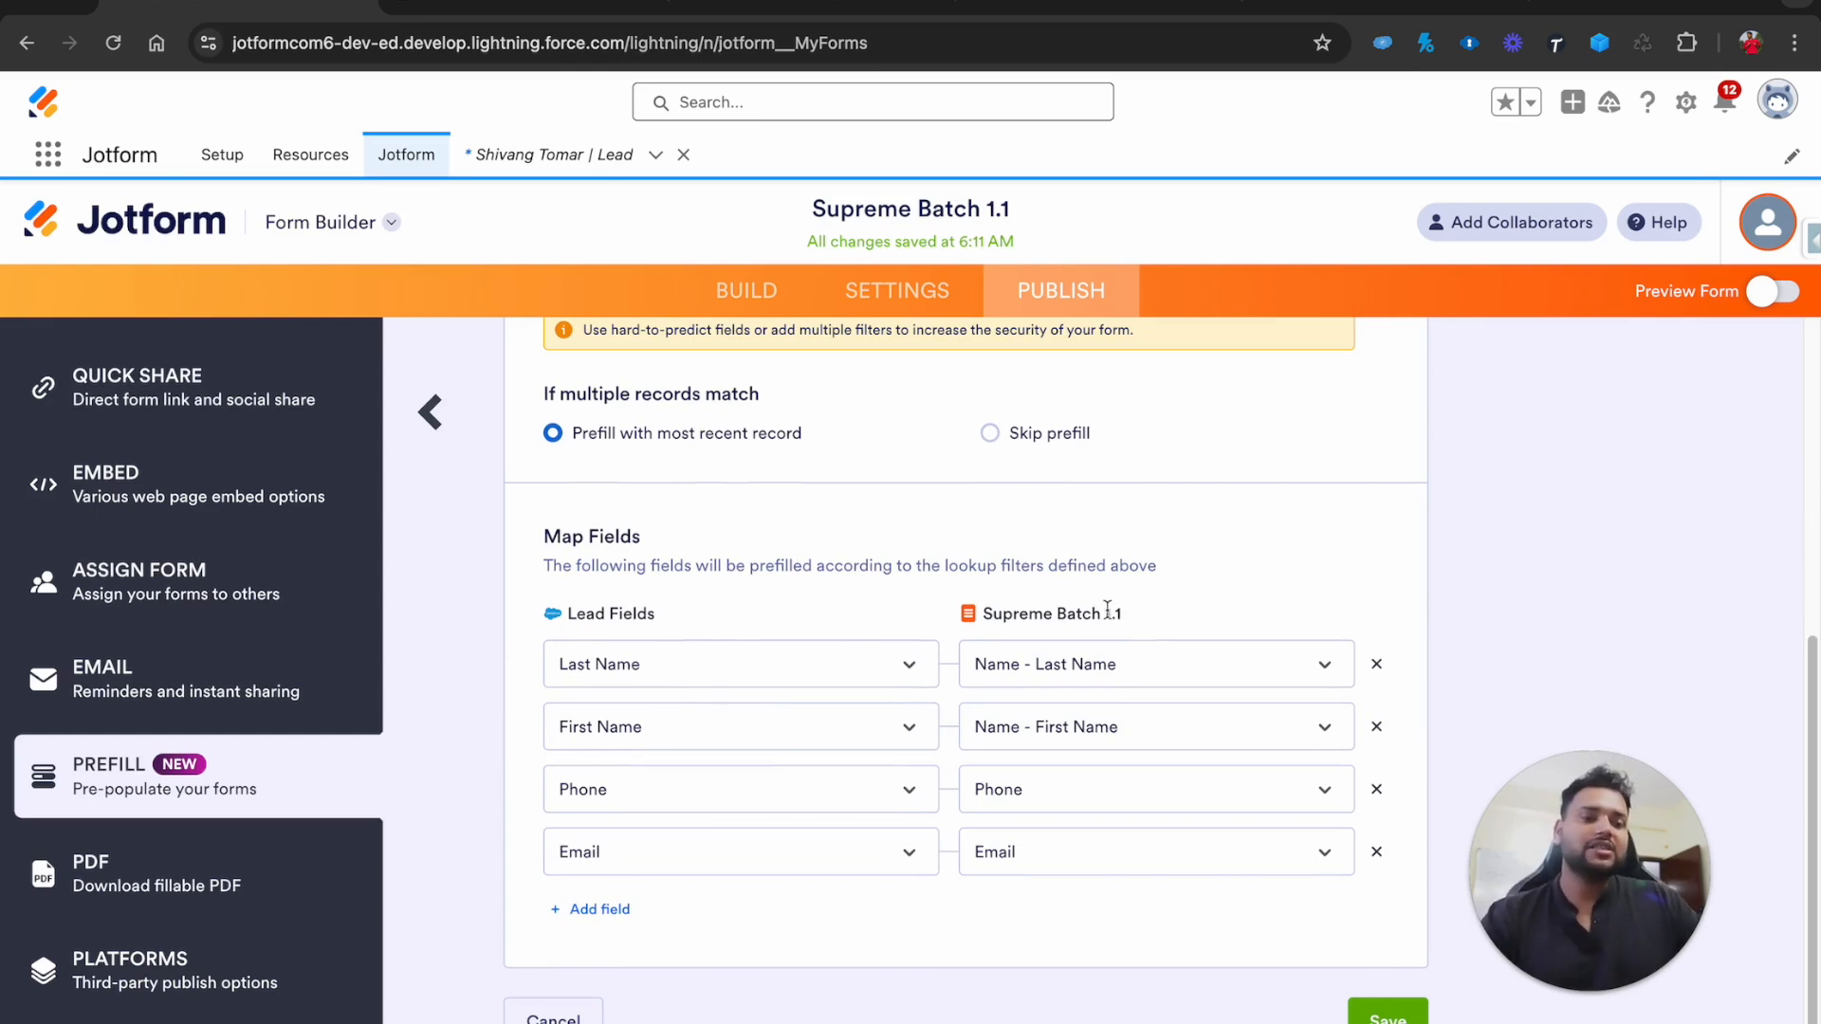
click(625, 910)
click(617, 914)
text(com)
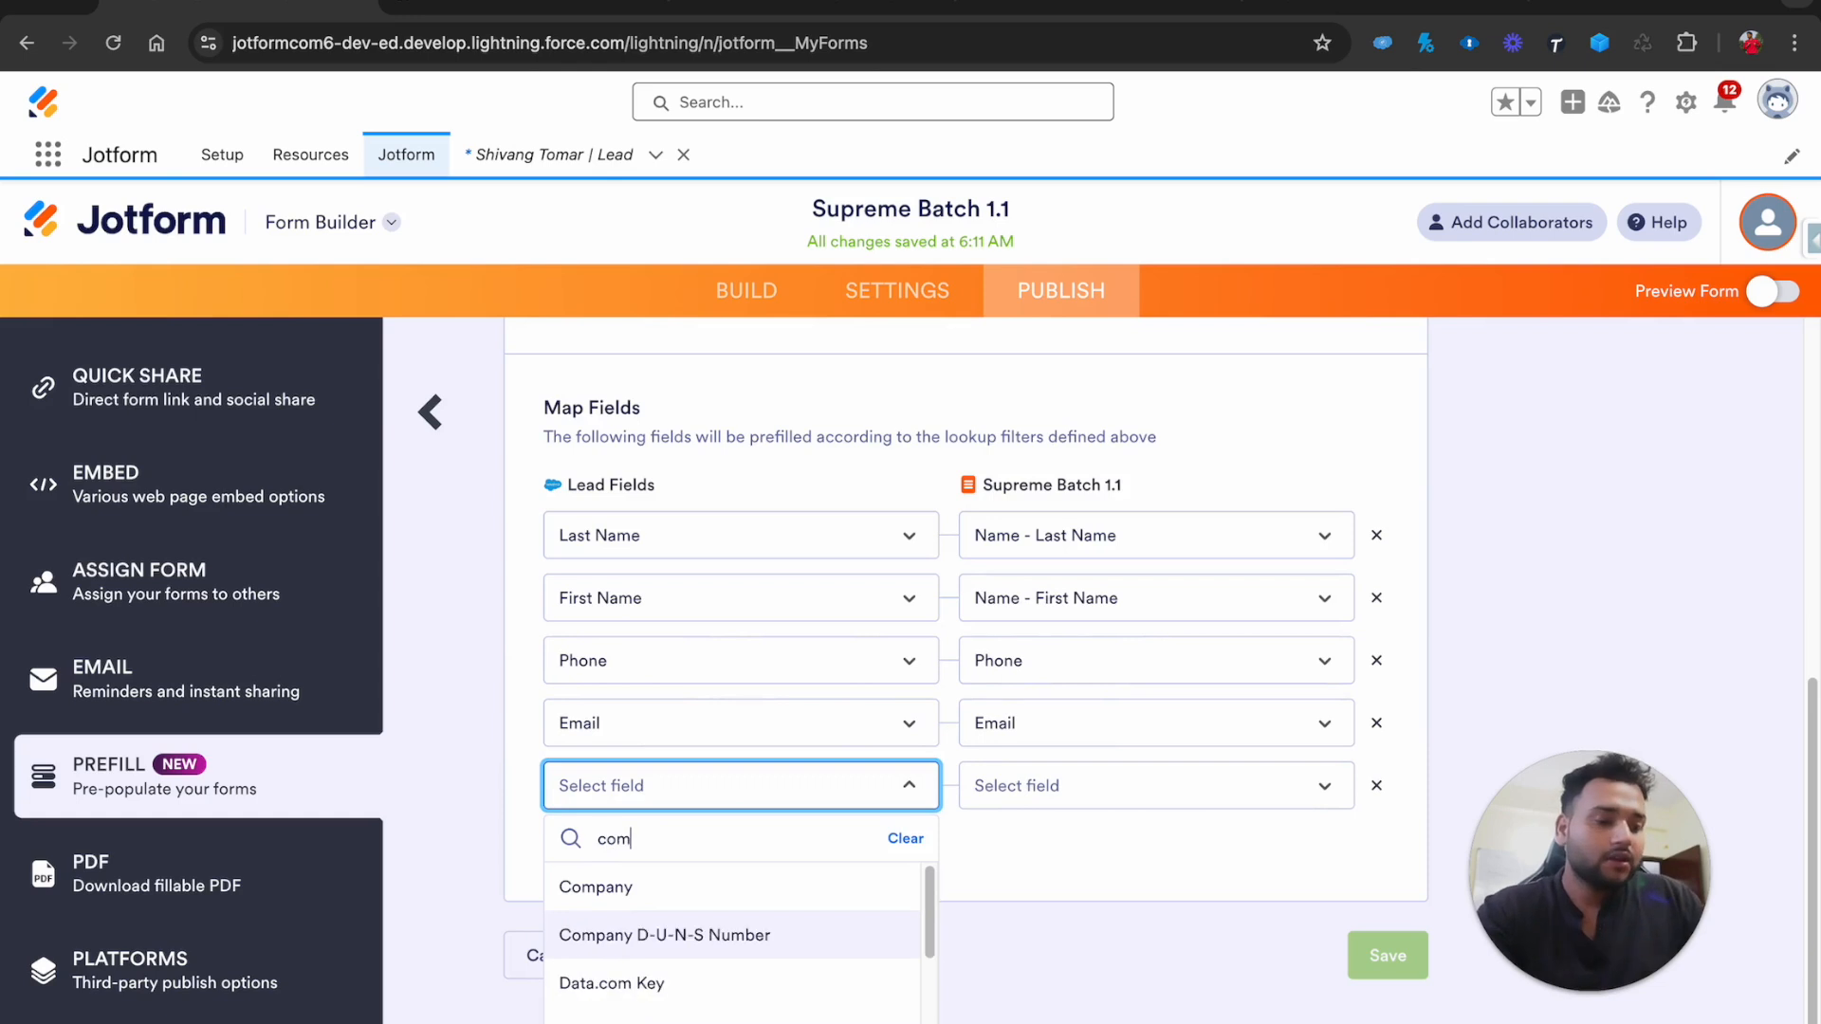
text(p)
click(667, 941)
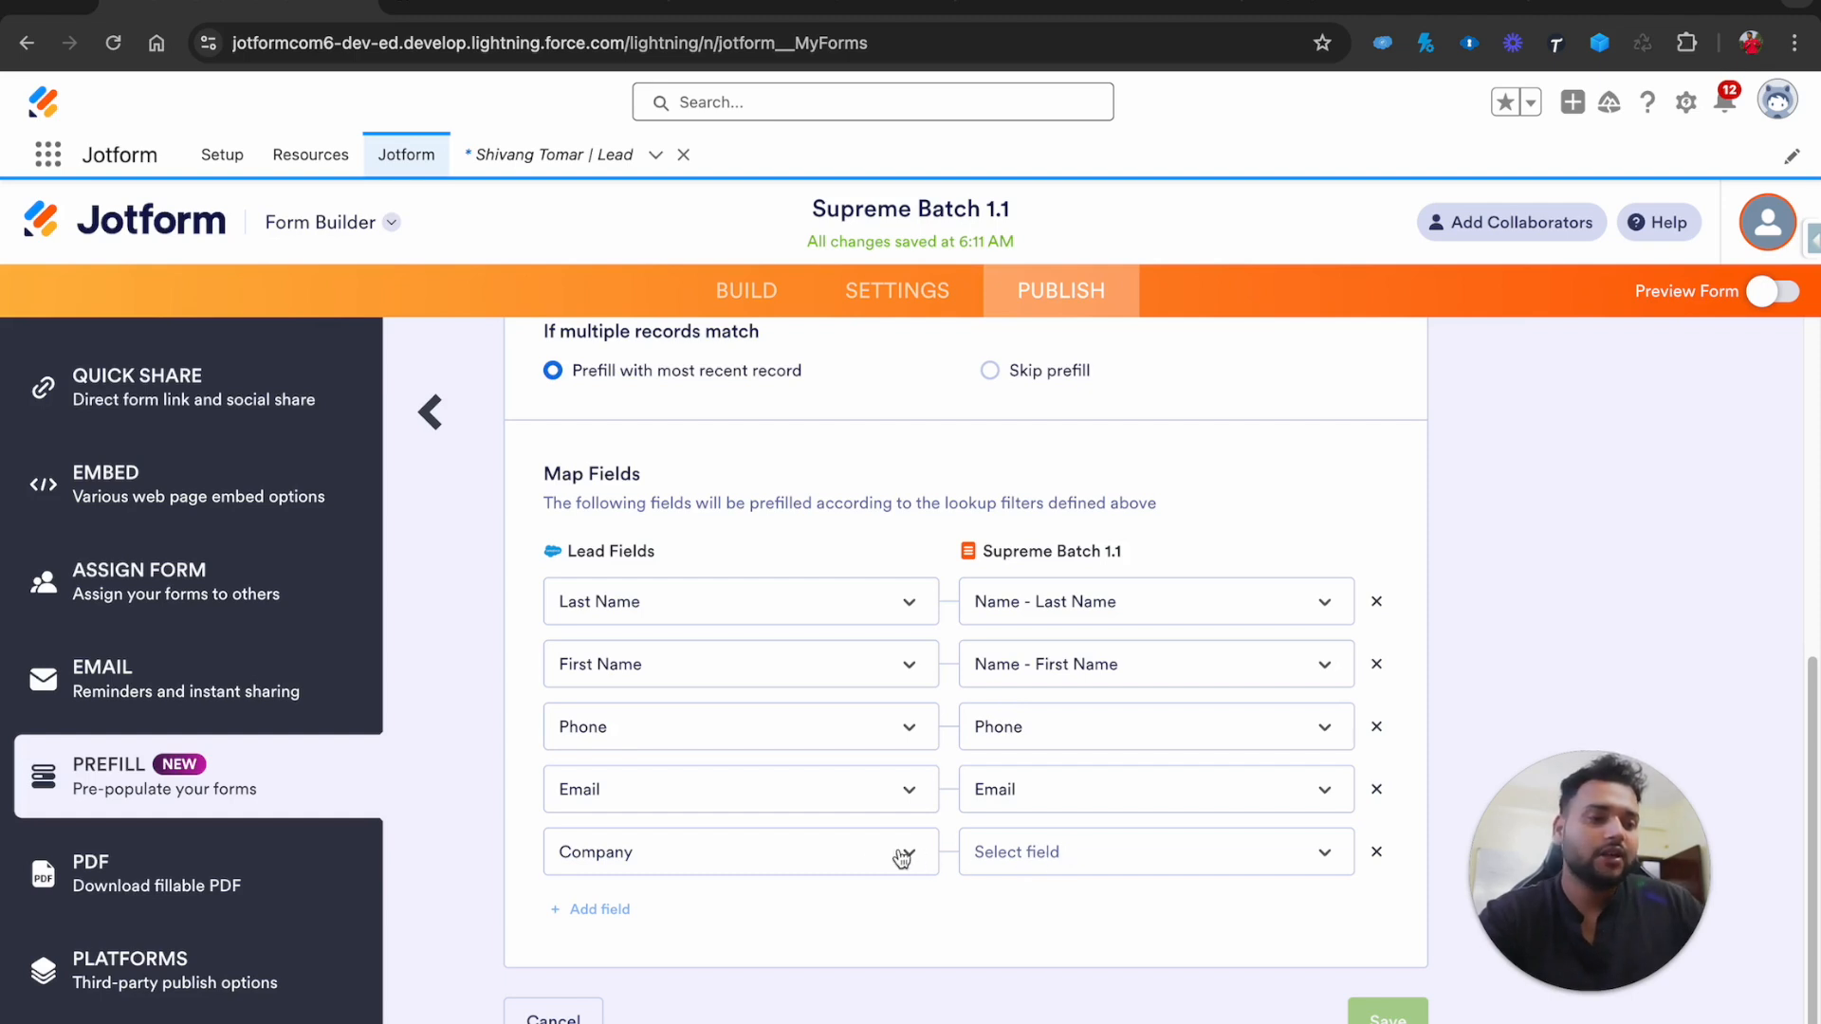
Pair it with the form's Company field, then delete that row and save the mappings
click(1007, 853)
text(comp)
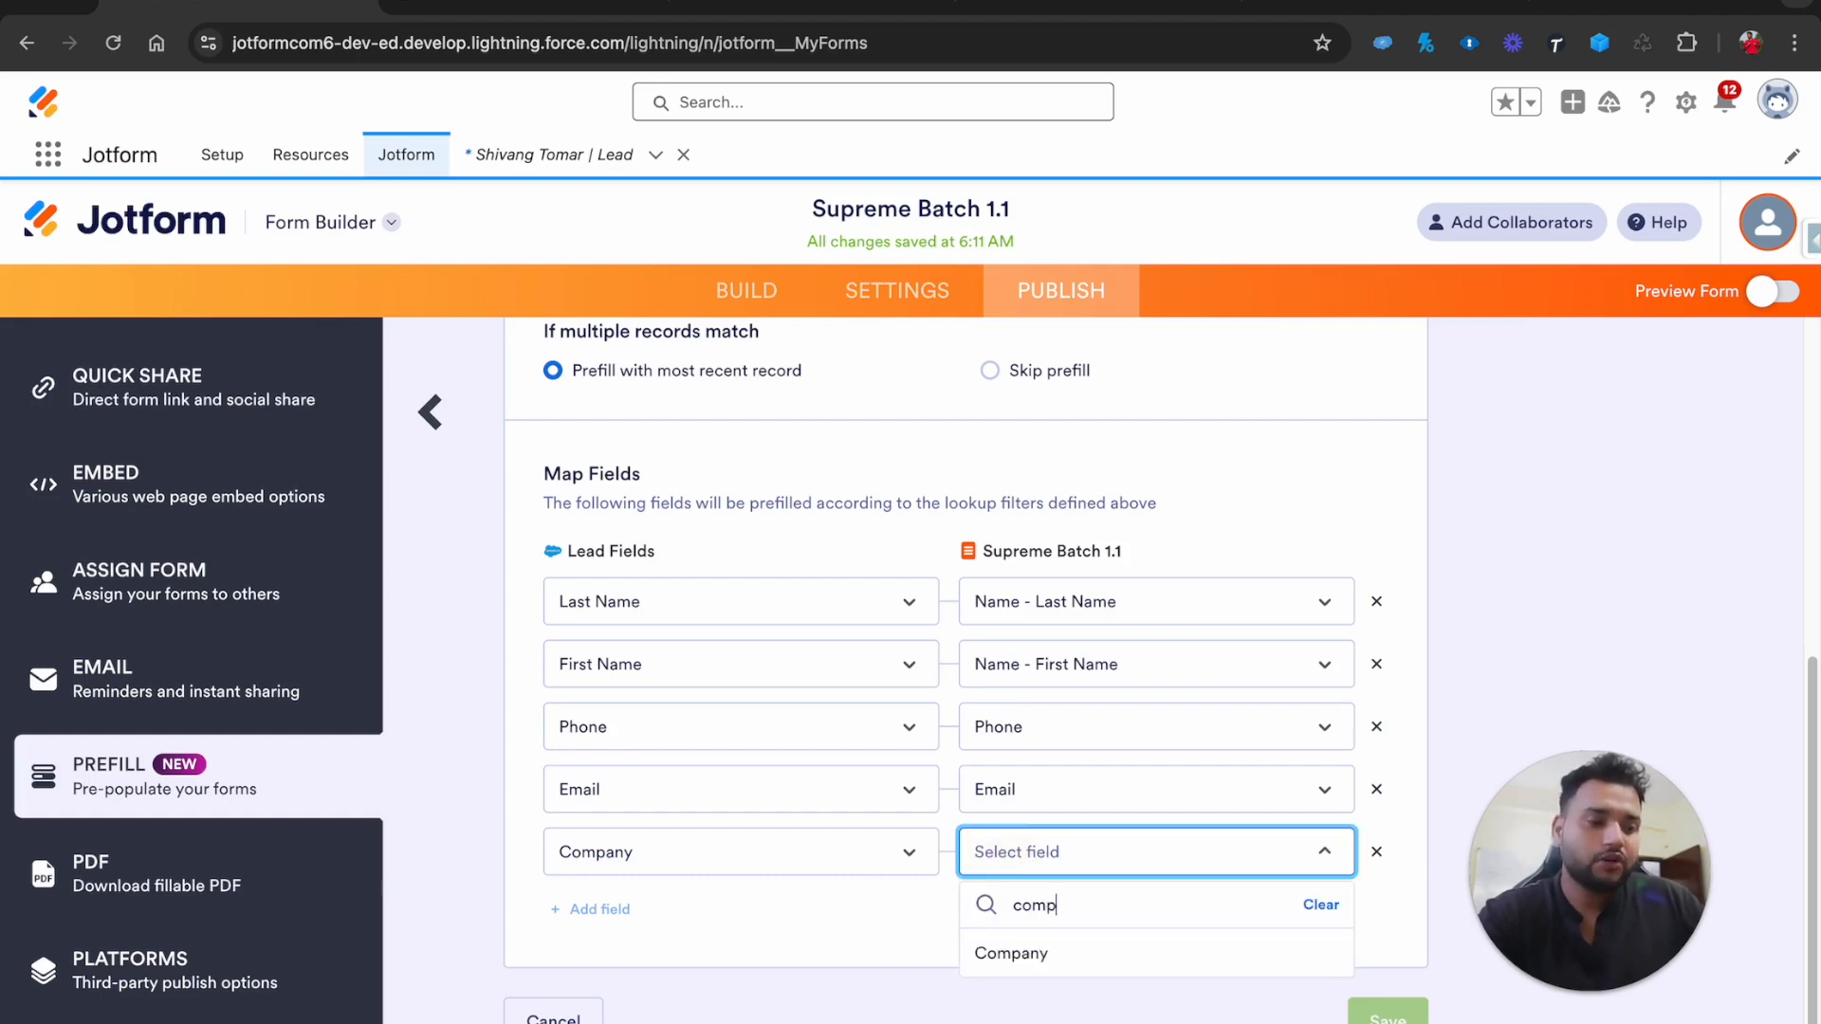
click(1001, 951)
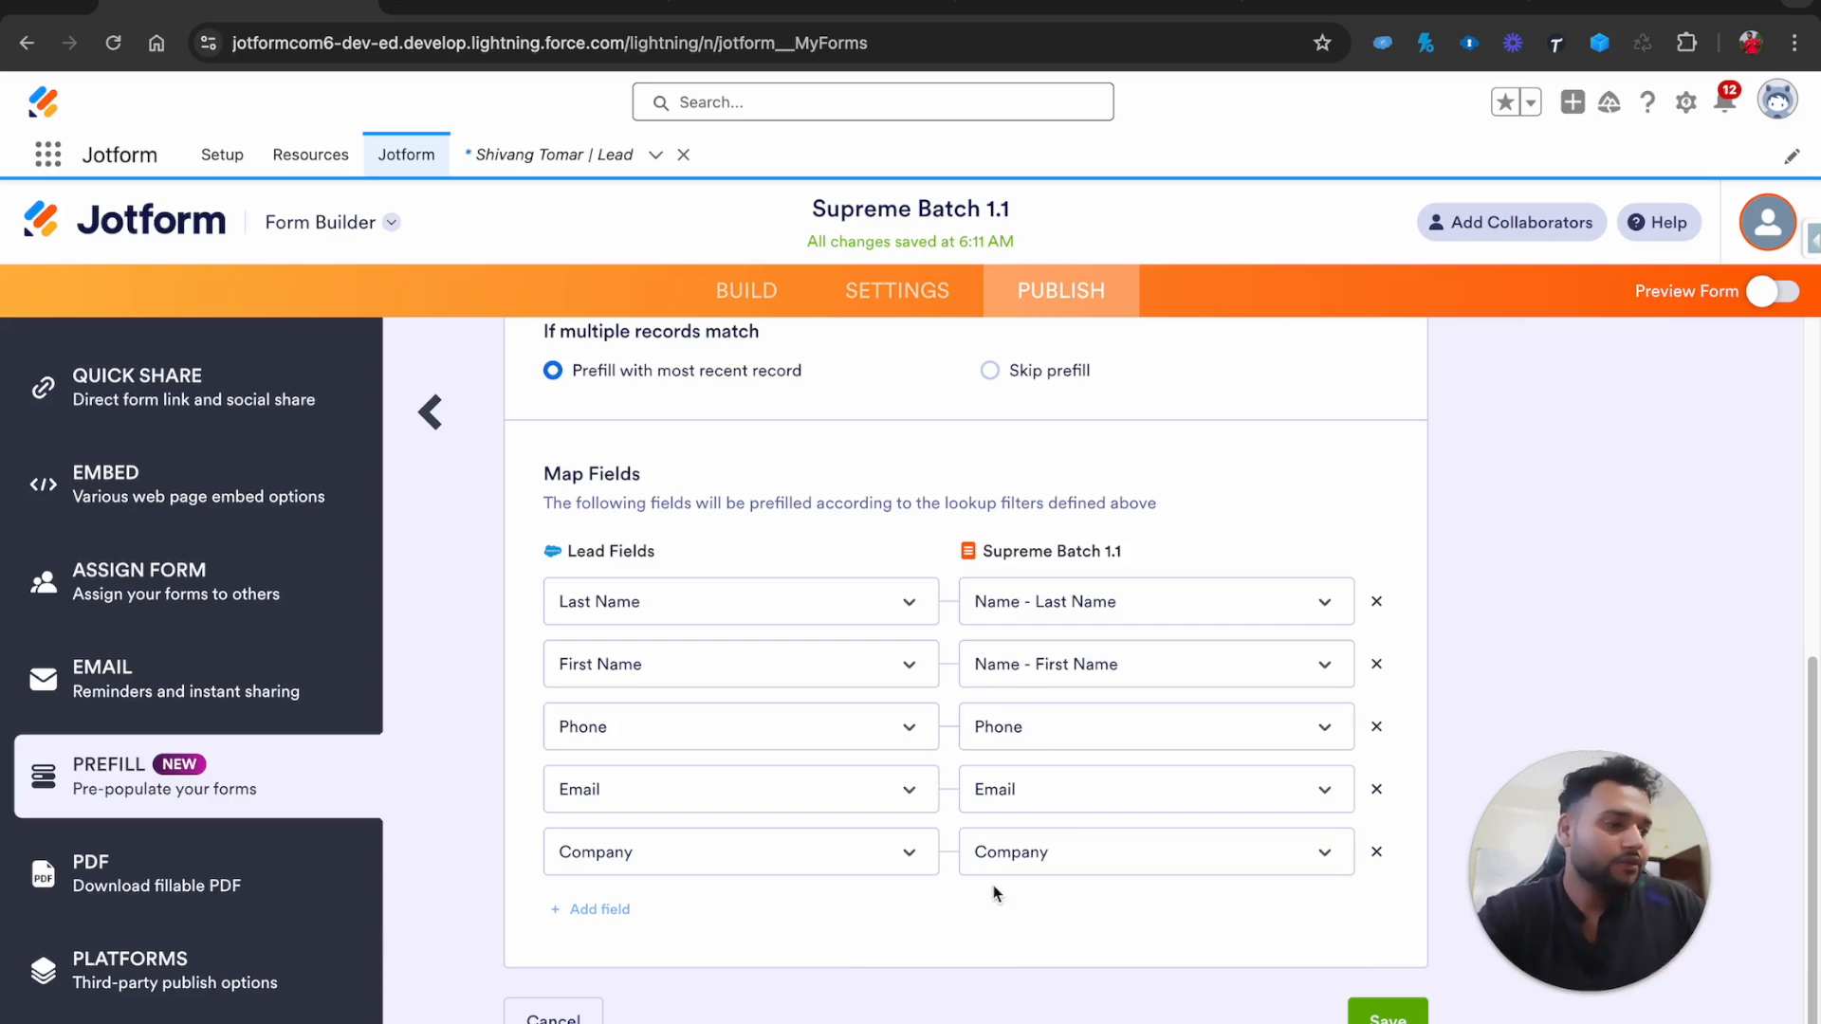
click(1376, 851)
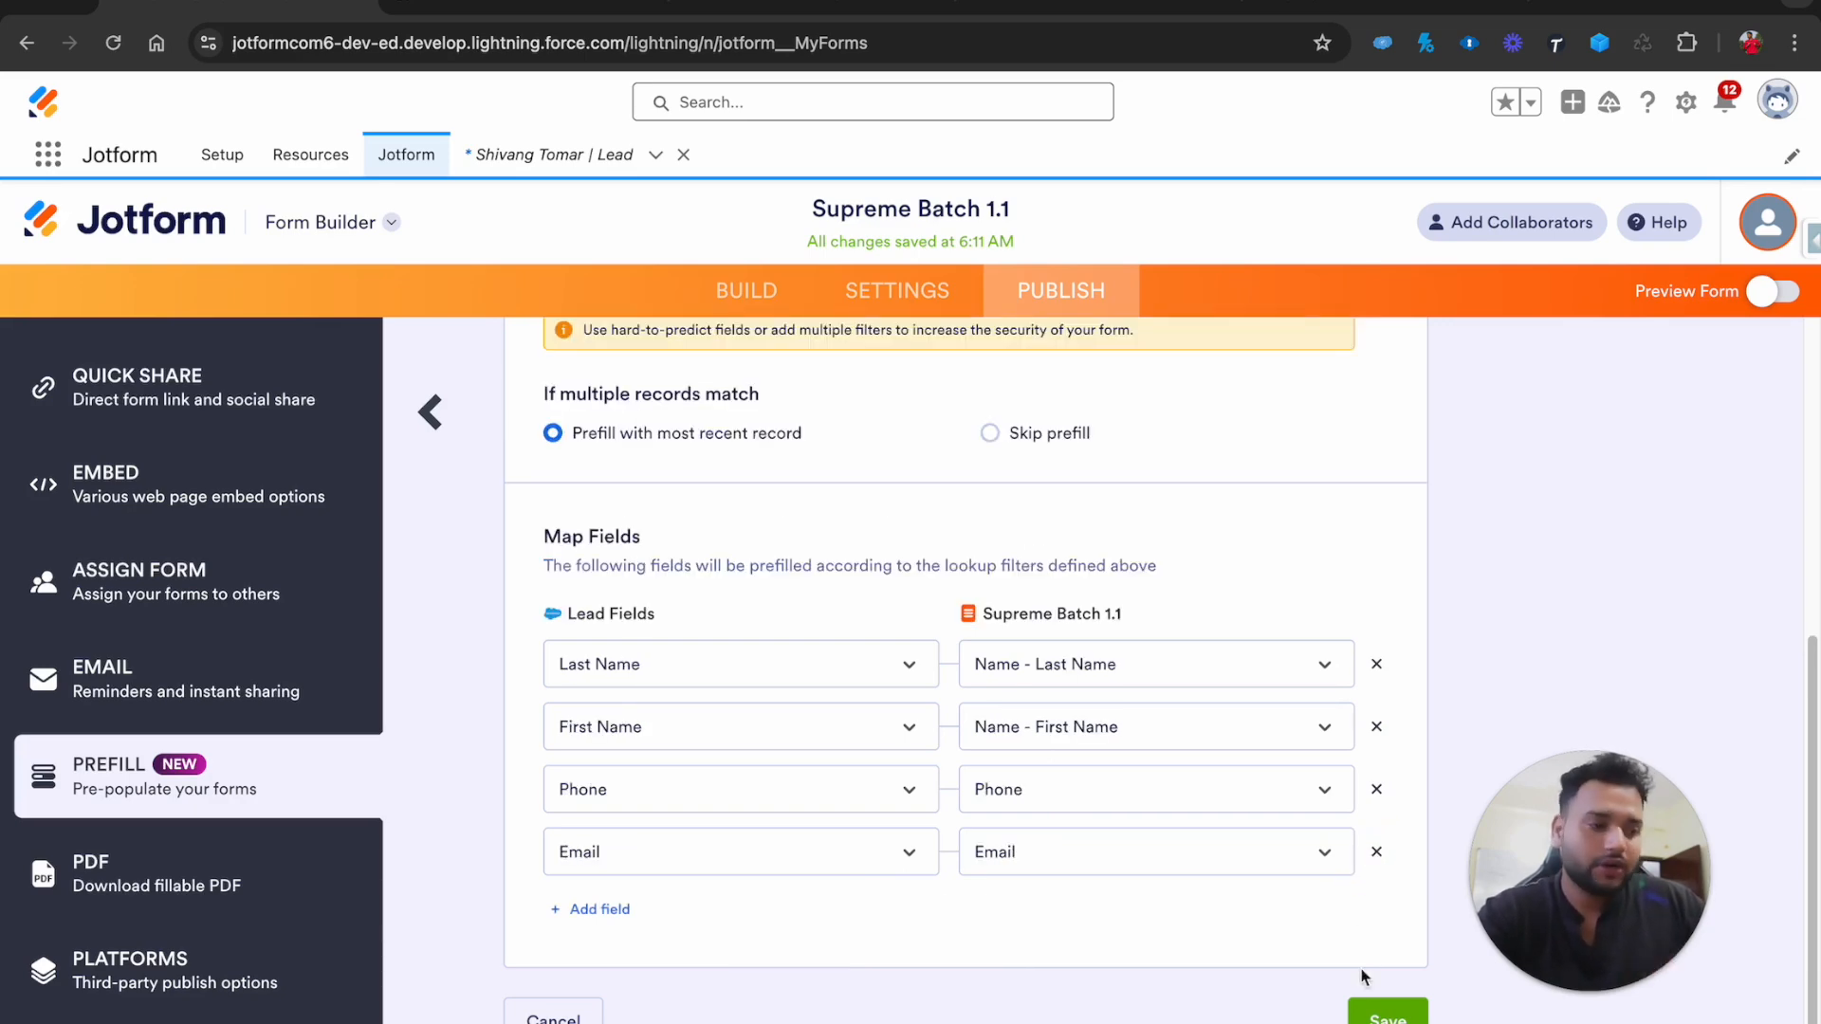
click(1380, 1012)
Confirm the save, copy the live prefill link and load it in a new Chrome tab
click(1003, 783)
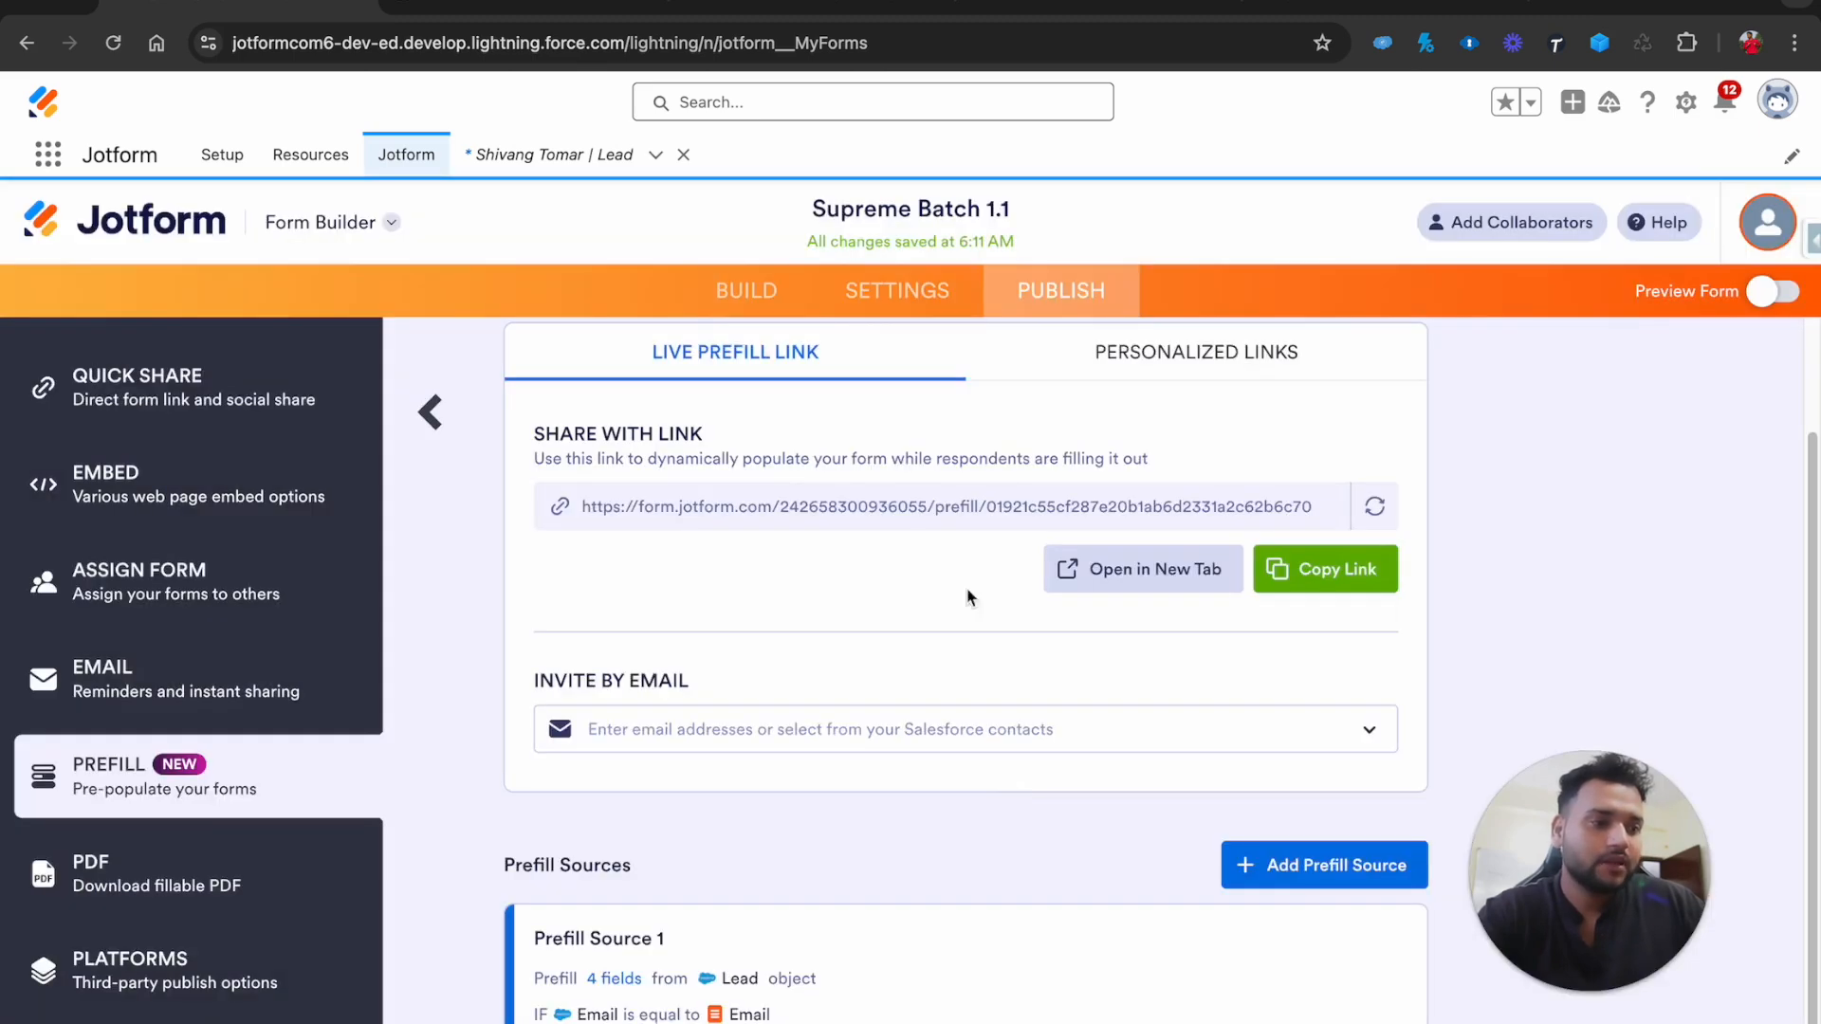
click(1325, 598)
click(1552, 8)
key(ctrl+v)
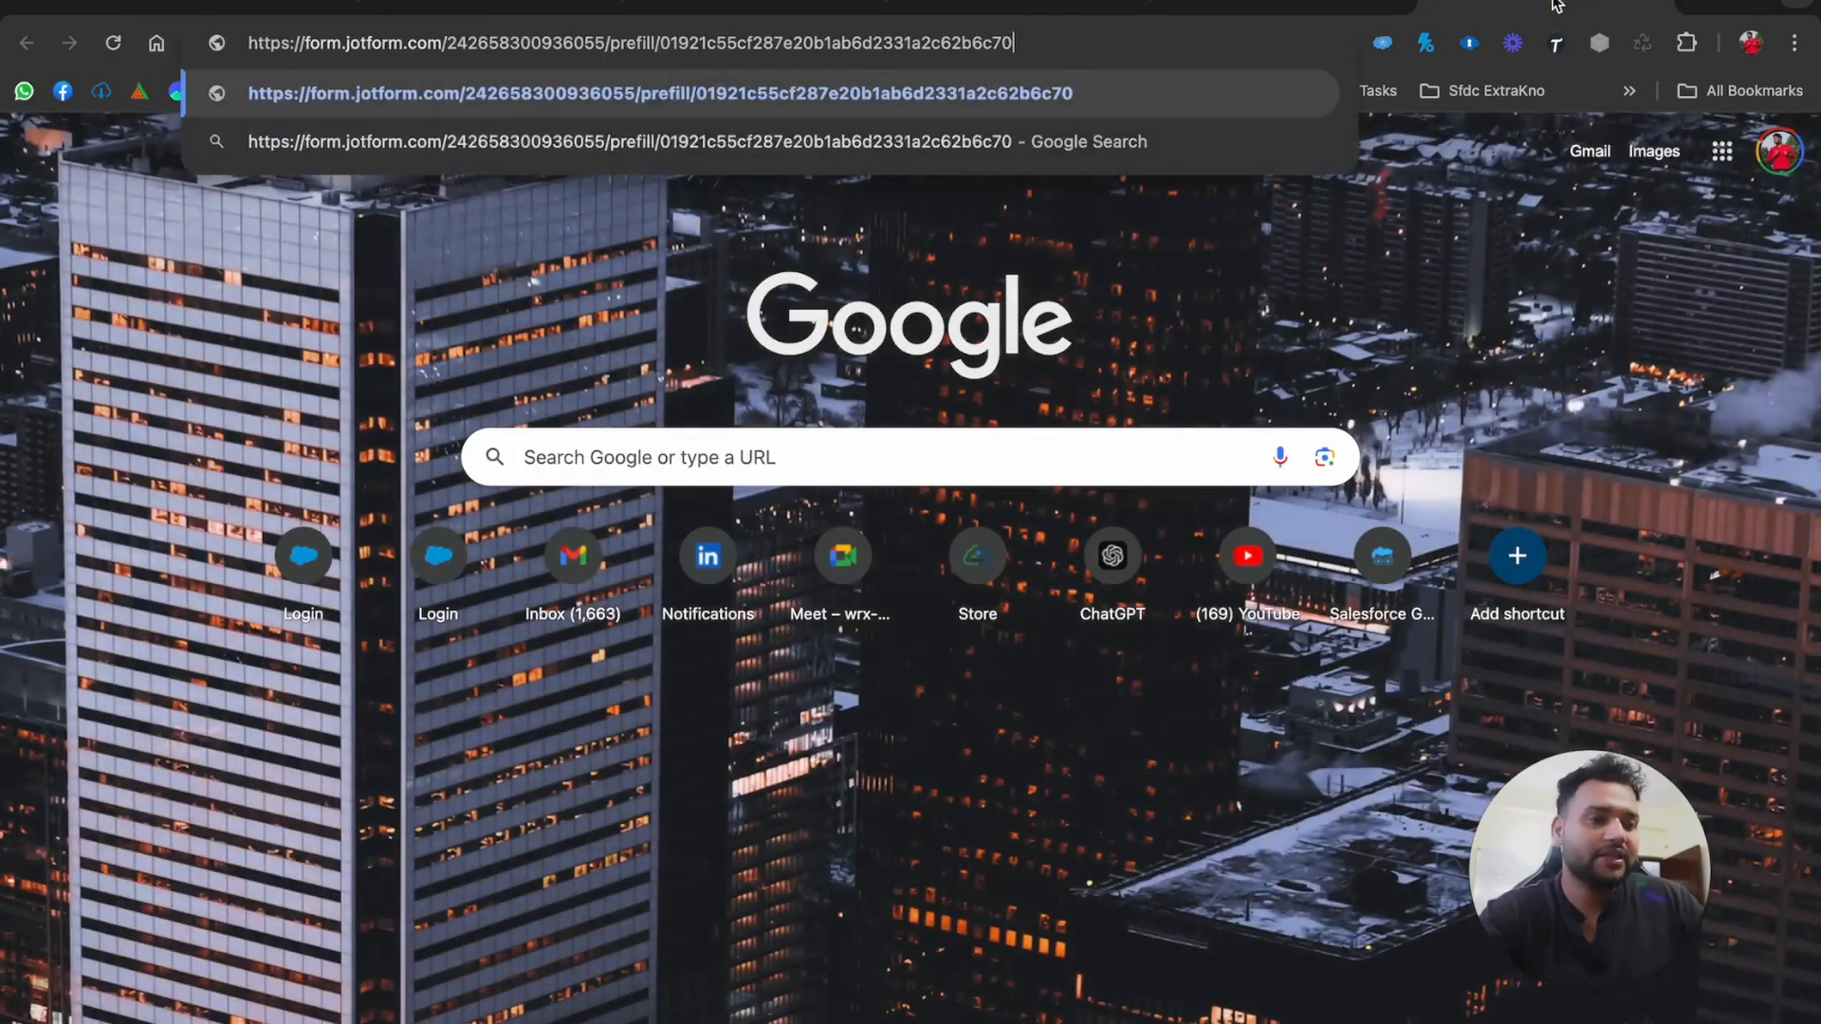
key(Return)
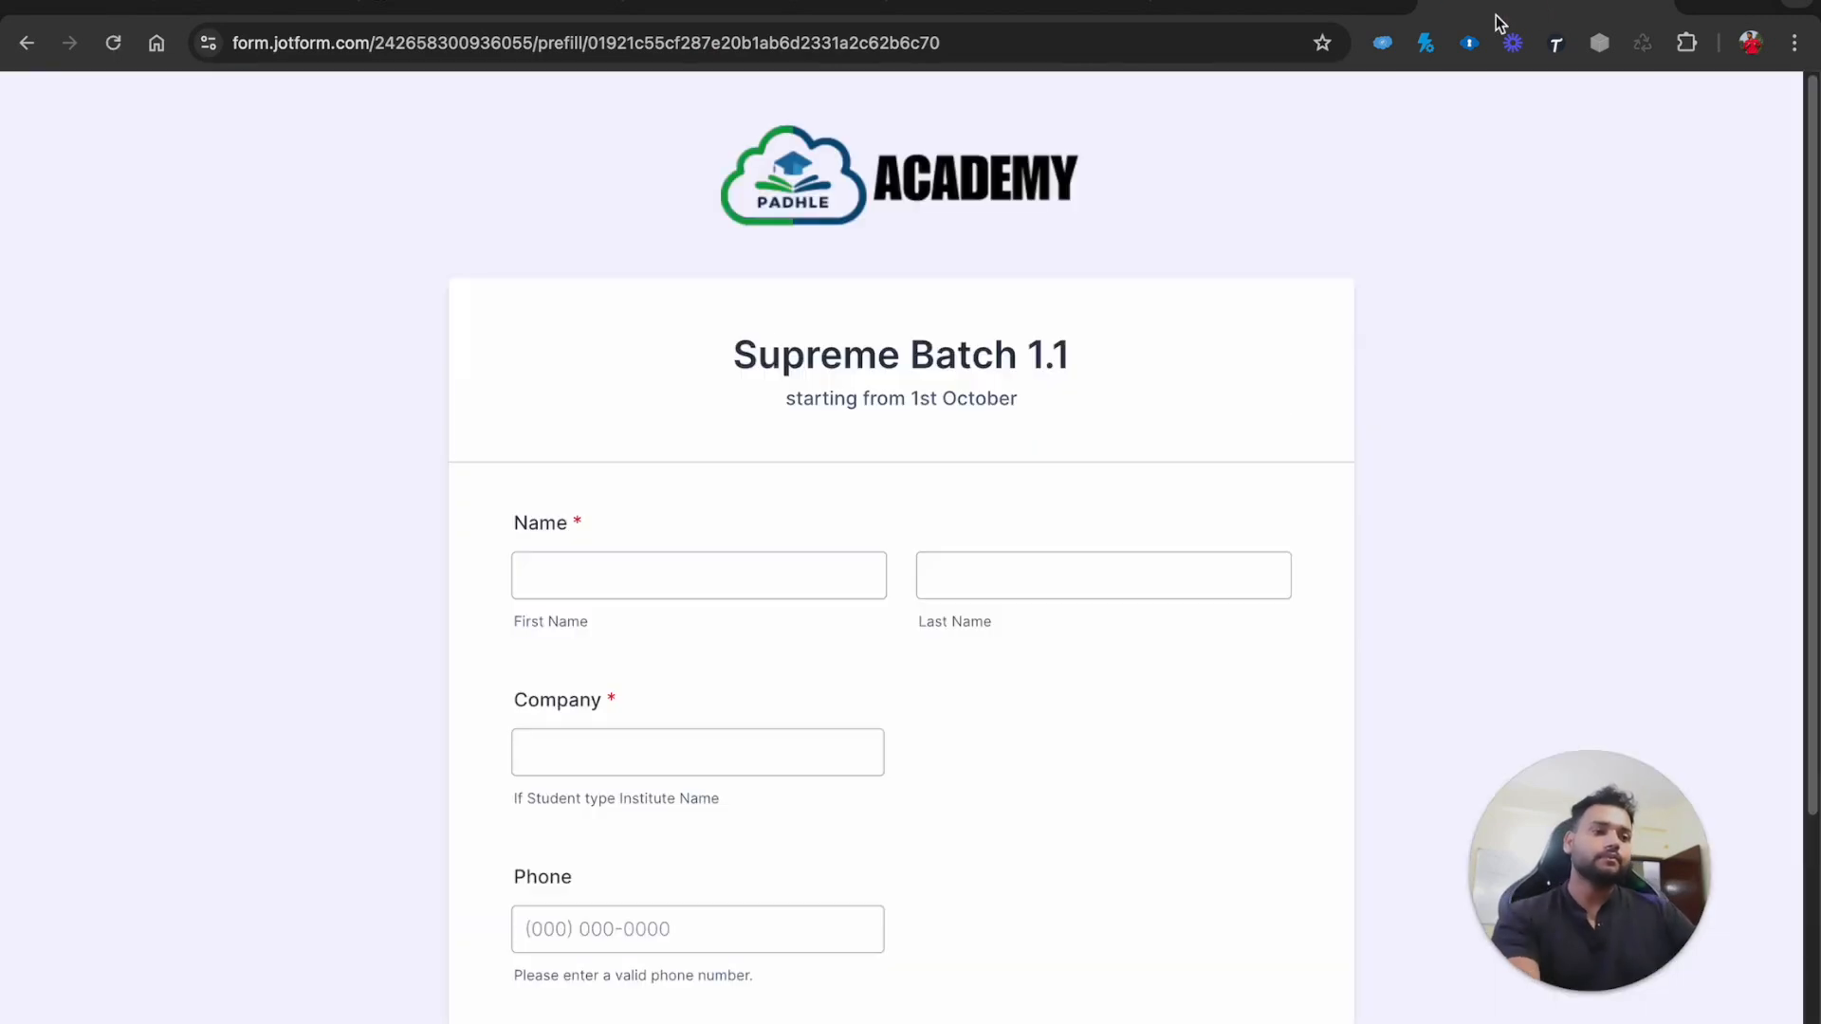
Check the empty First Name field on the loaded form before going back to Salesforce
scroll(381, 604, down, 1)
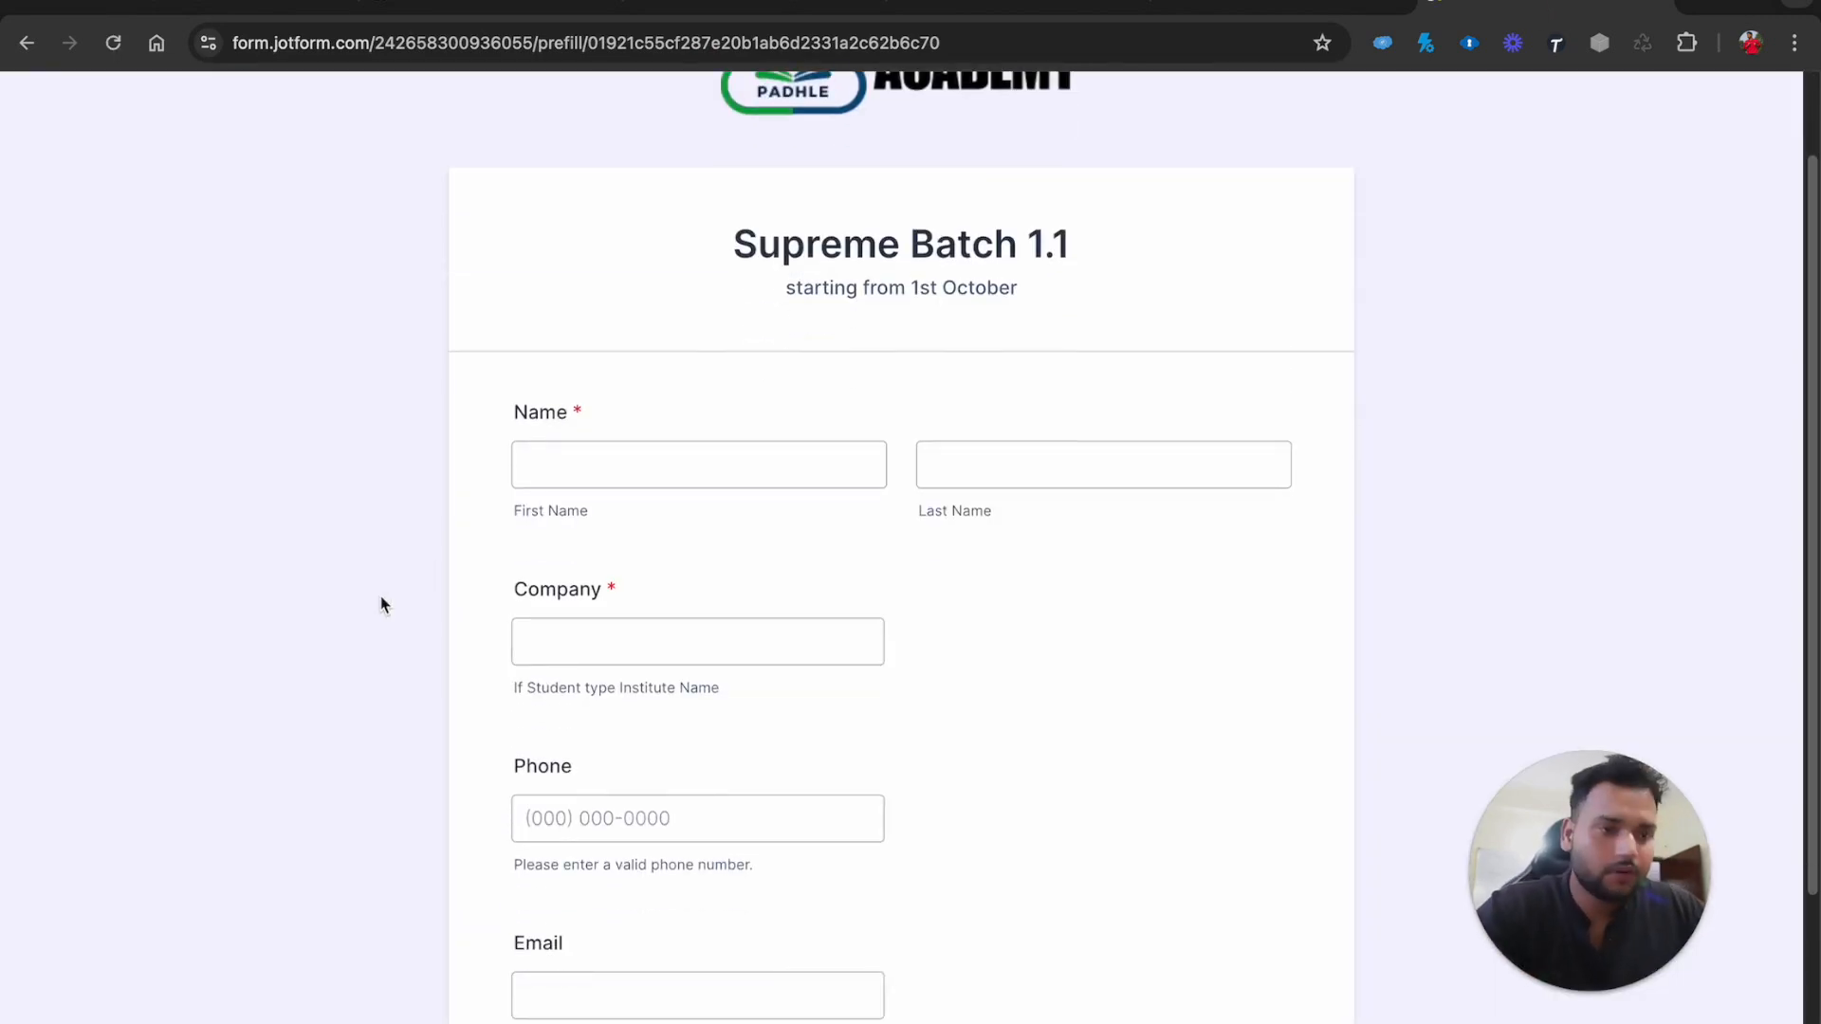
click(628, 470)
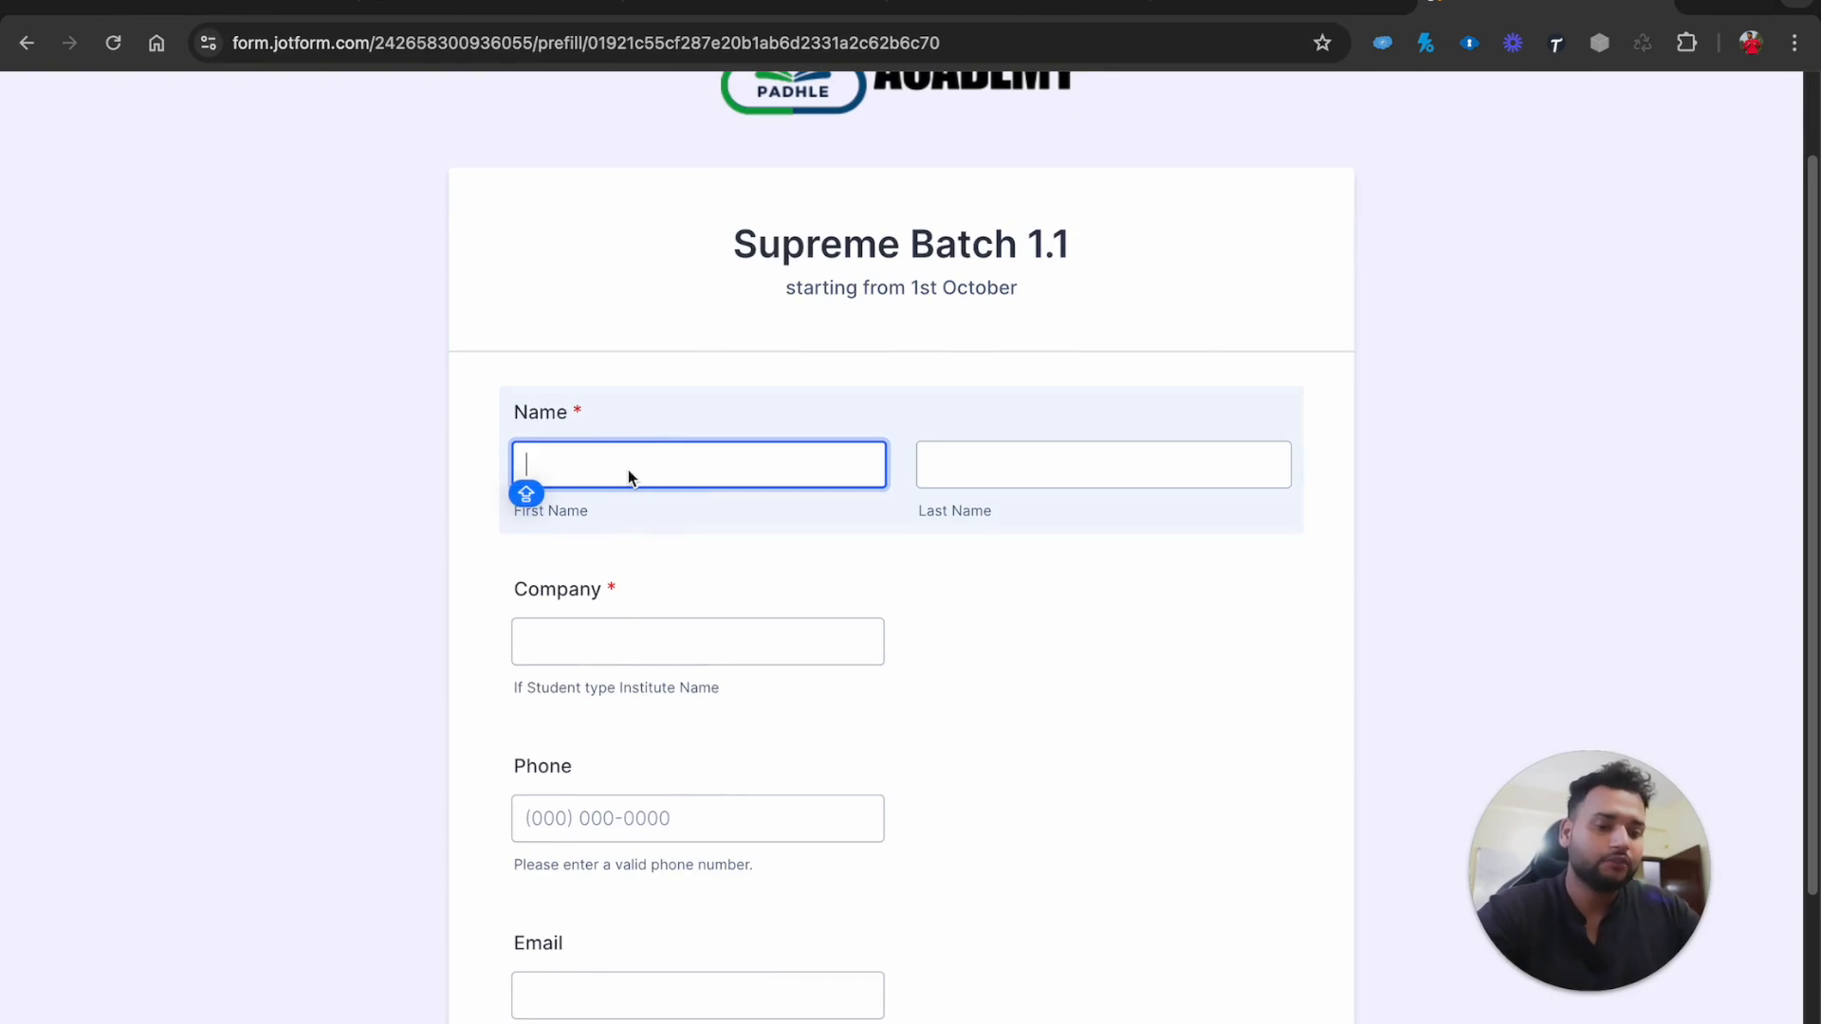
scroll(607, 707, down, 1)
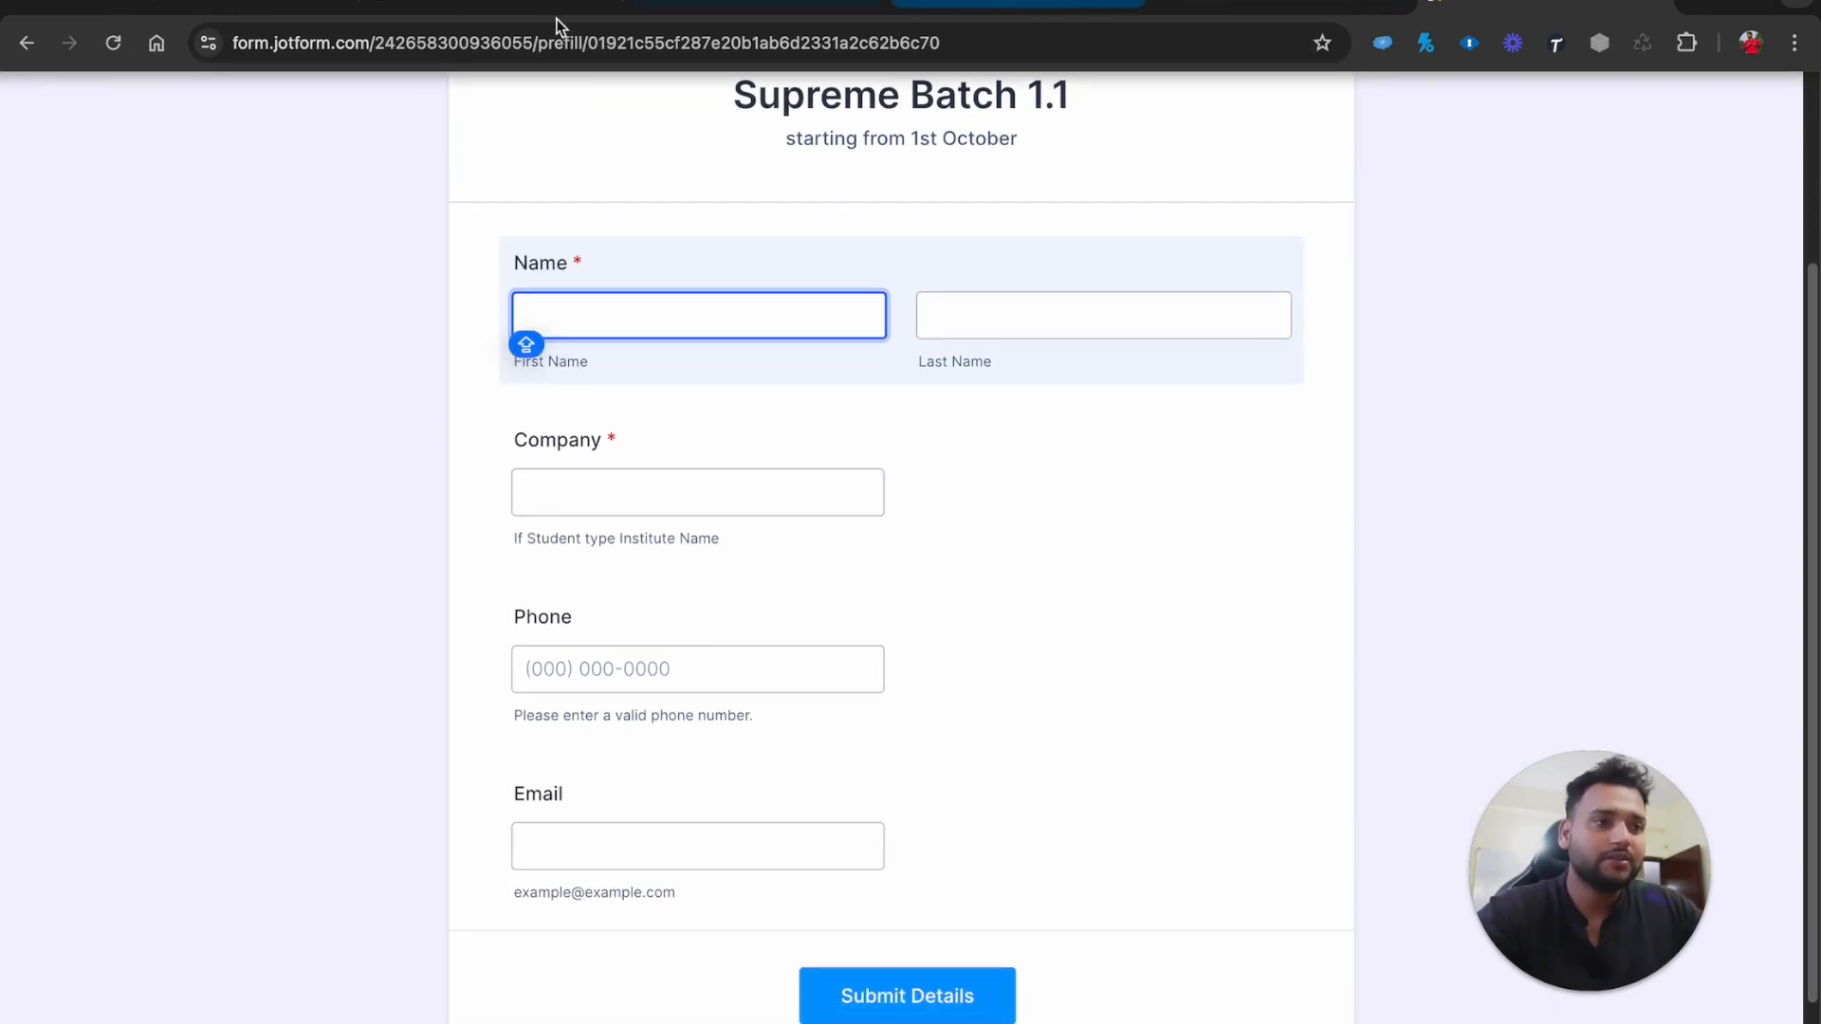
click(280, 10)
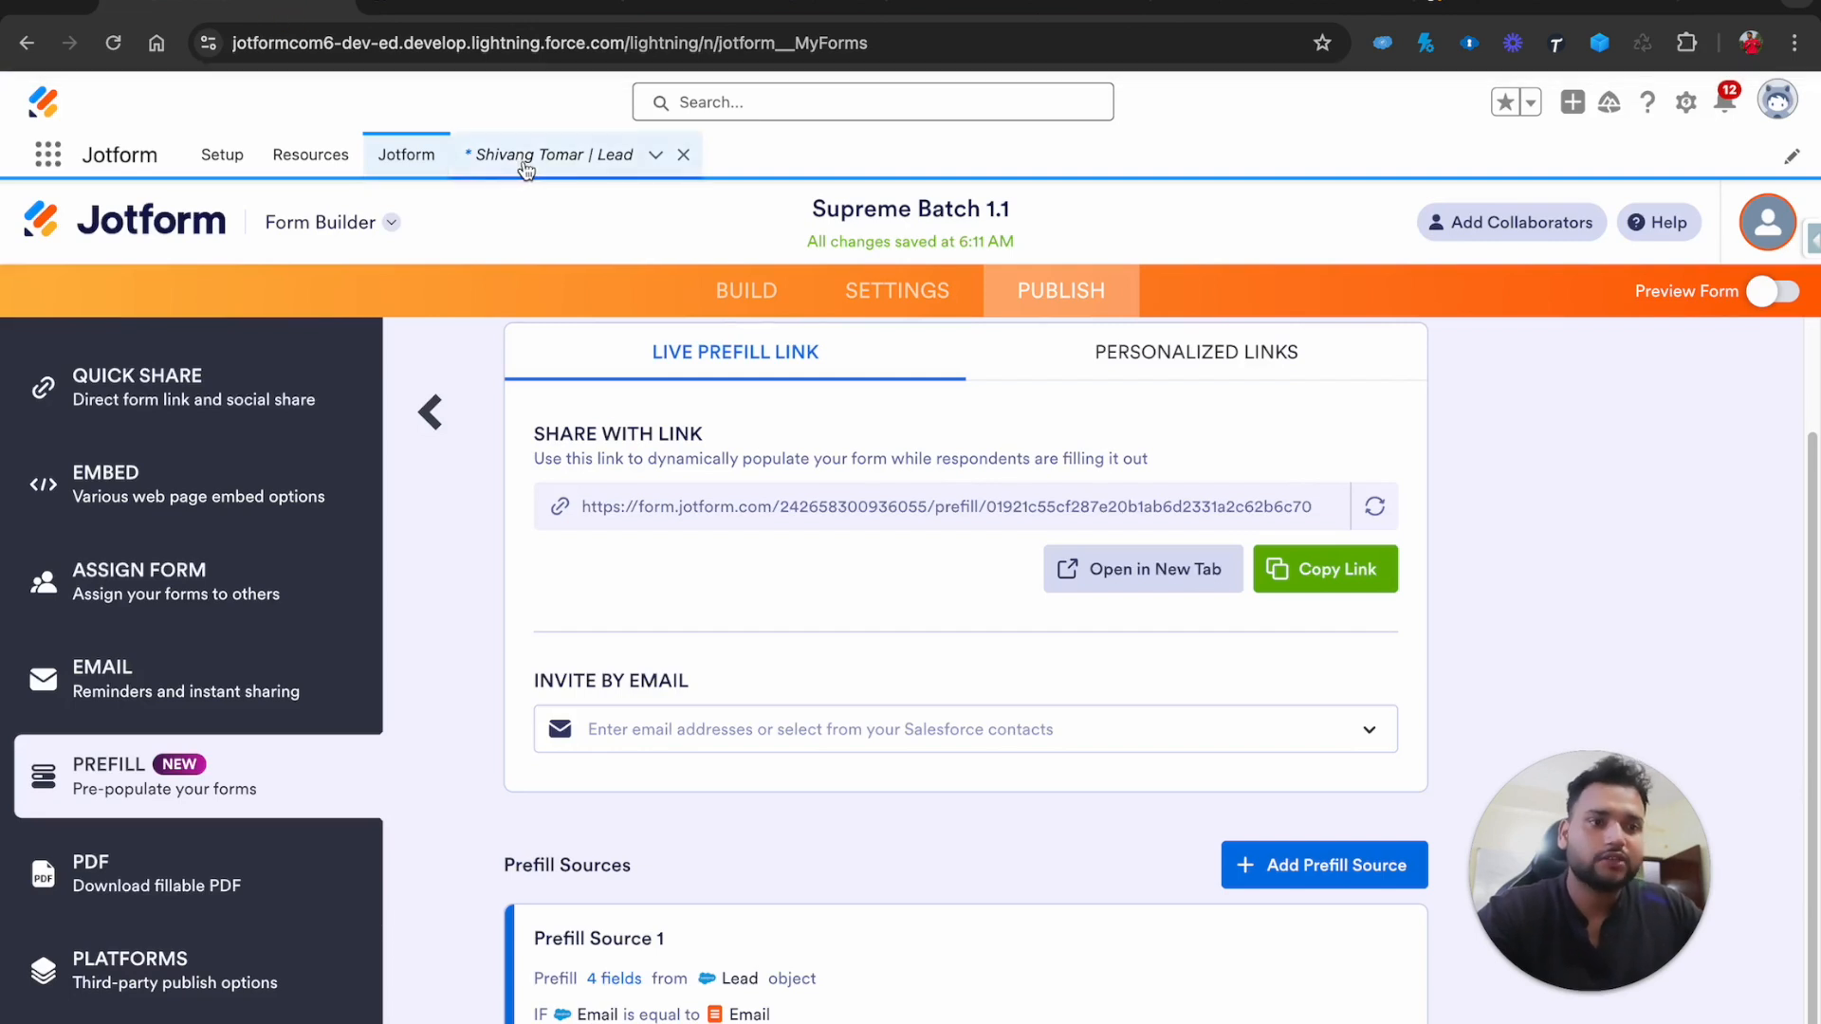
In the form builder, drag the Email field above Name
scroll(628, 464, up, 1)
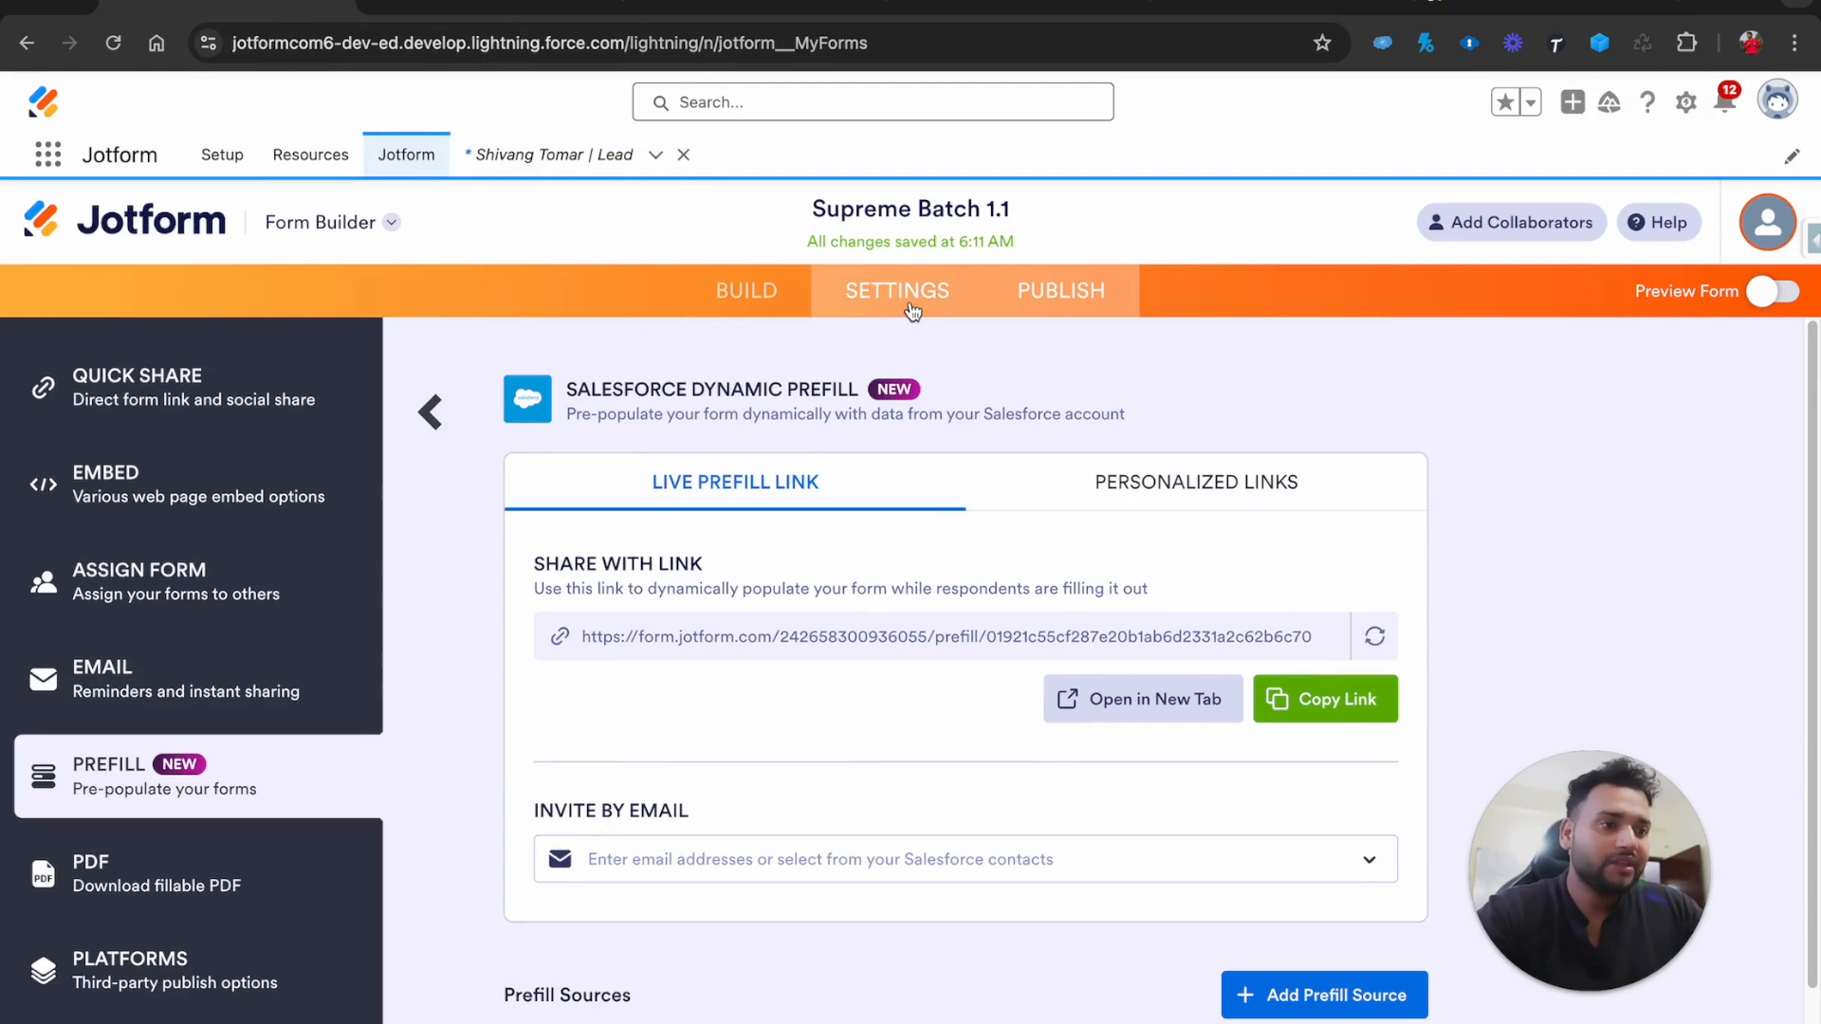
click(742, 294)
scroll(655, 787, down, 5)
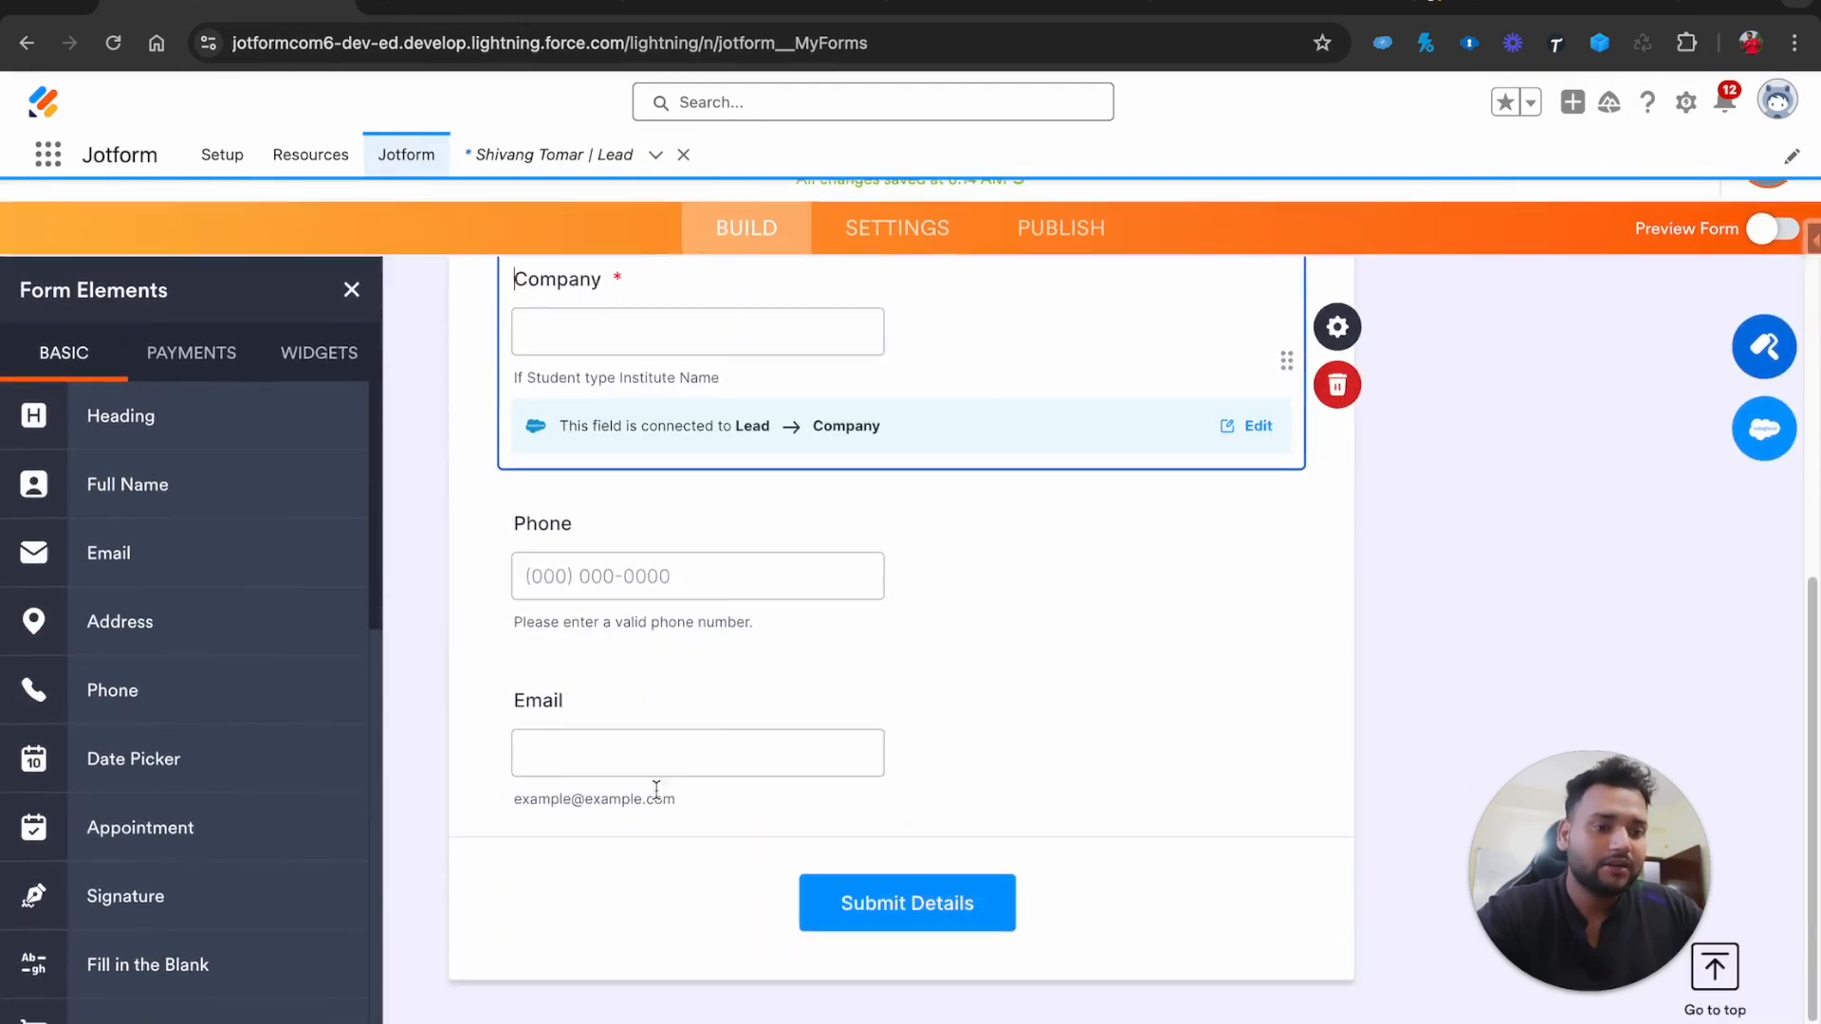
drag(559, 680, 641, 827)
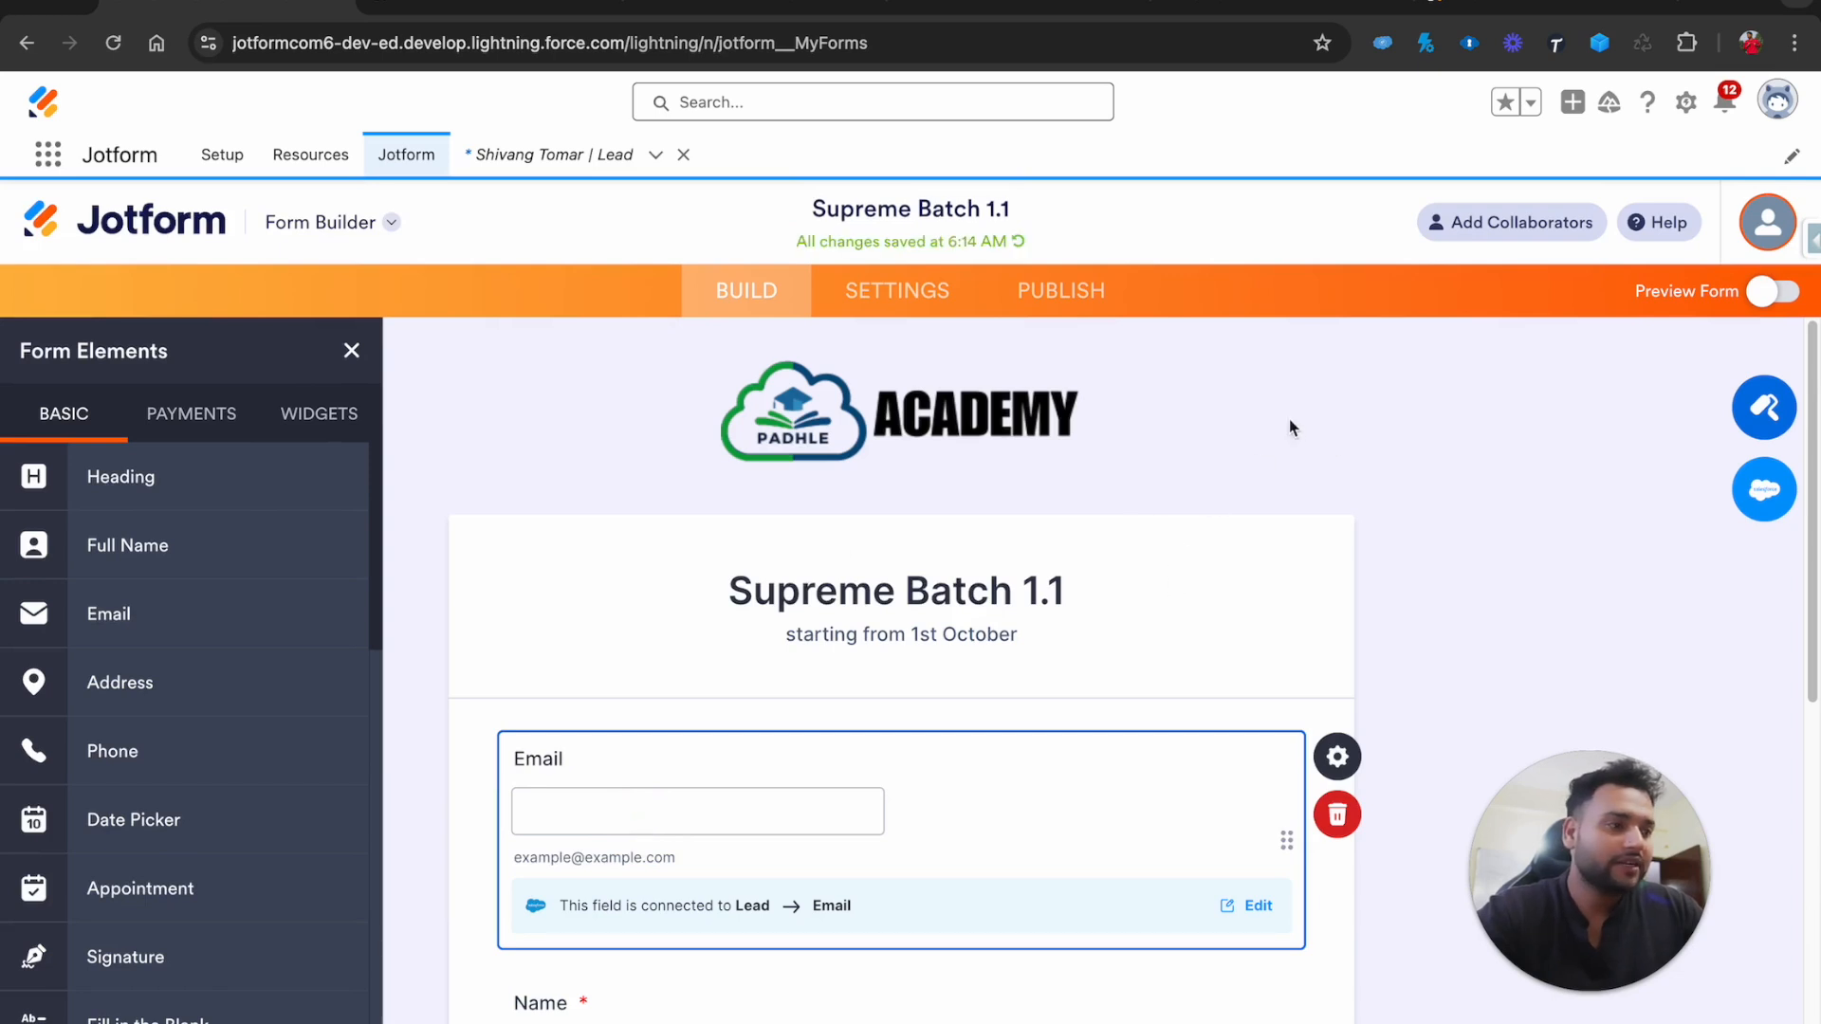
Copy the Salesforce Dynamic Prefill live link again and load it in the form tab
click(1061, 294)
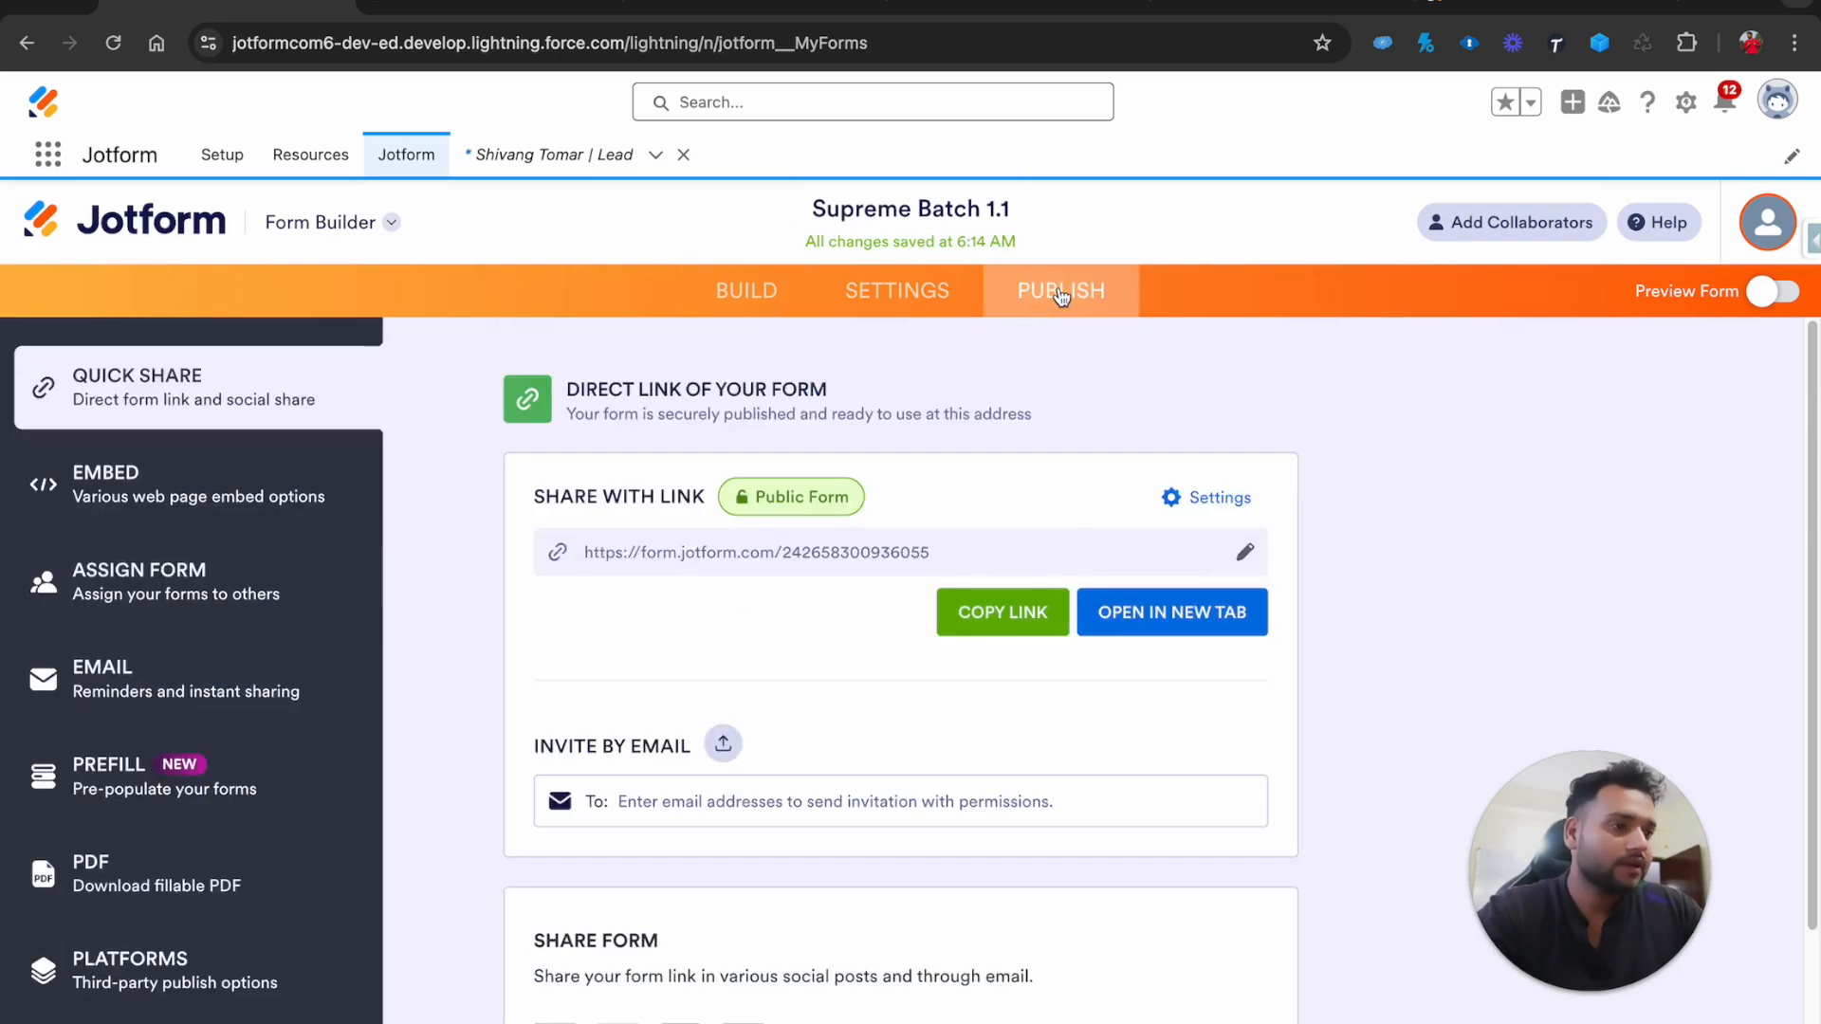
click(200, 758)
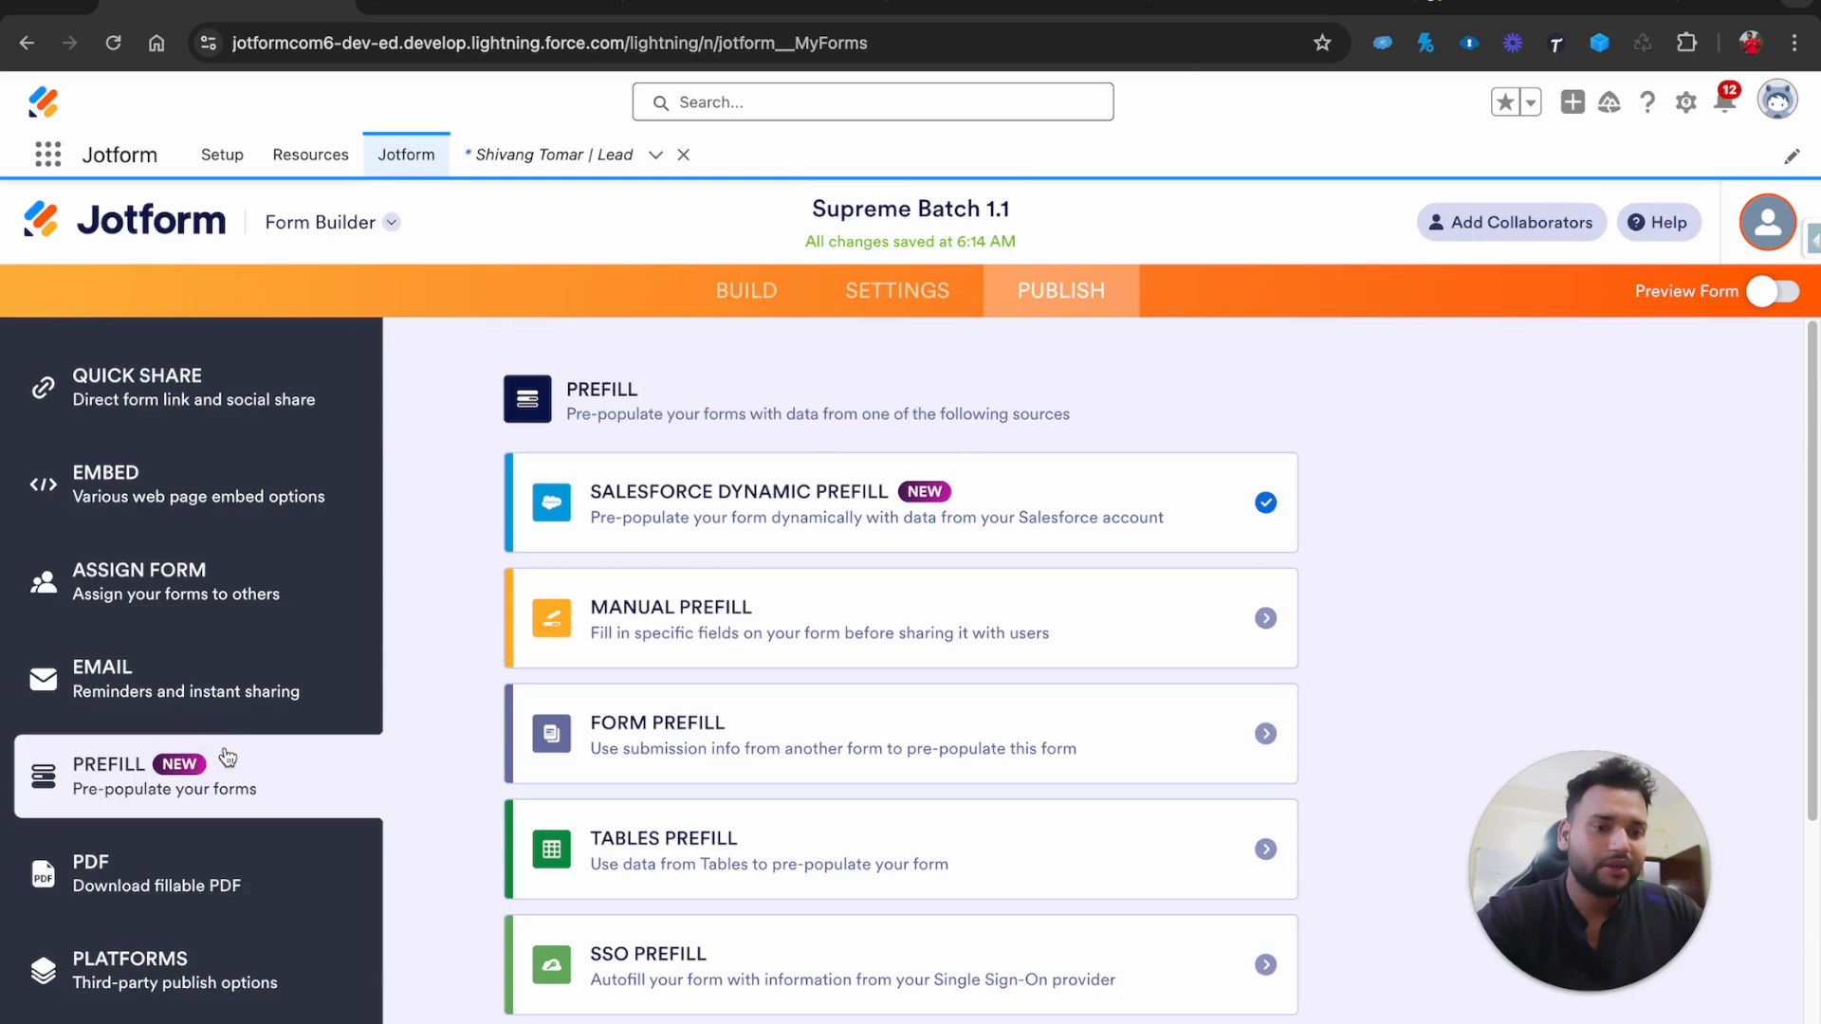
click(1173, 529)
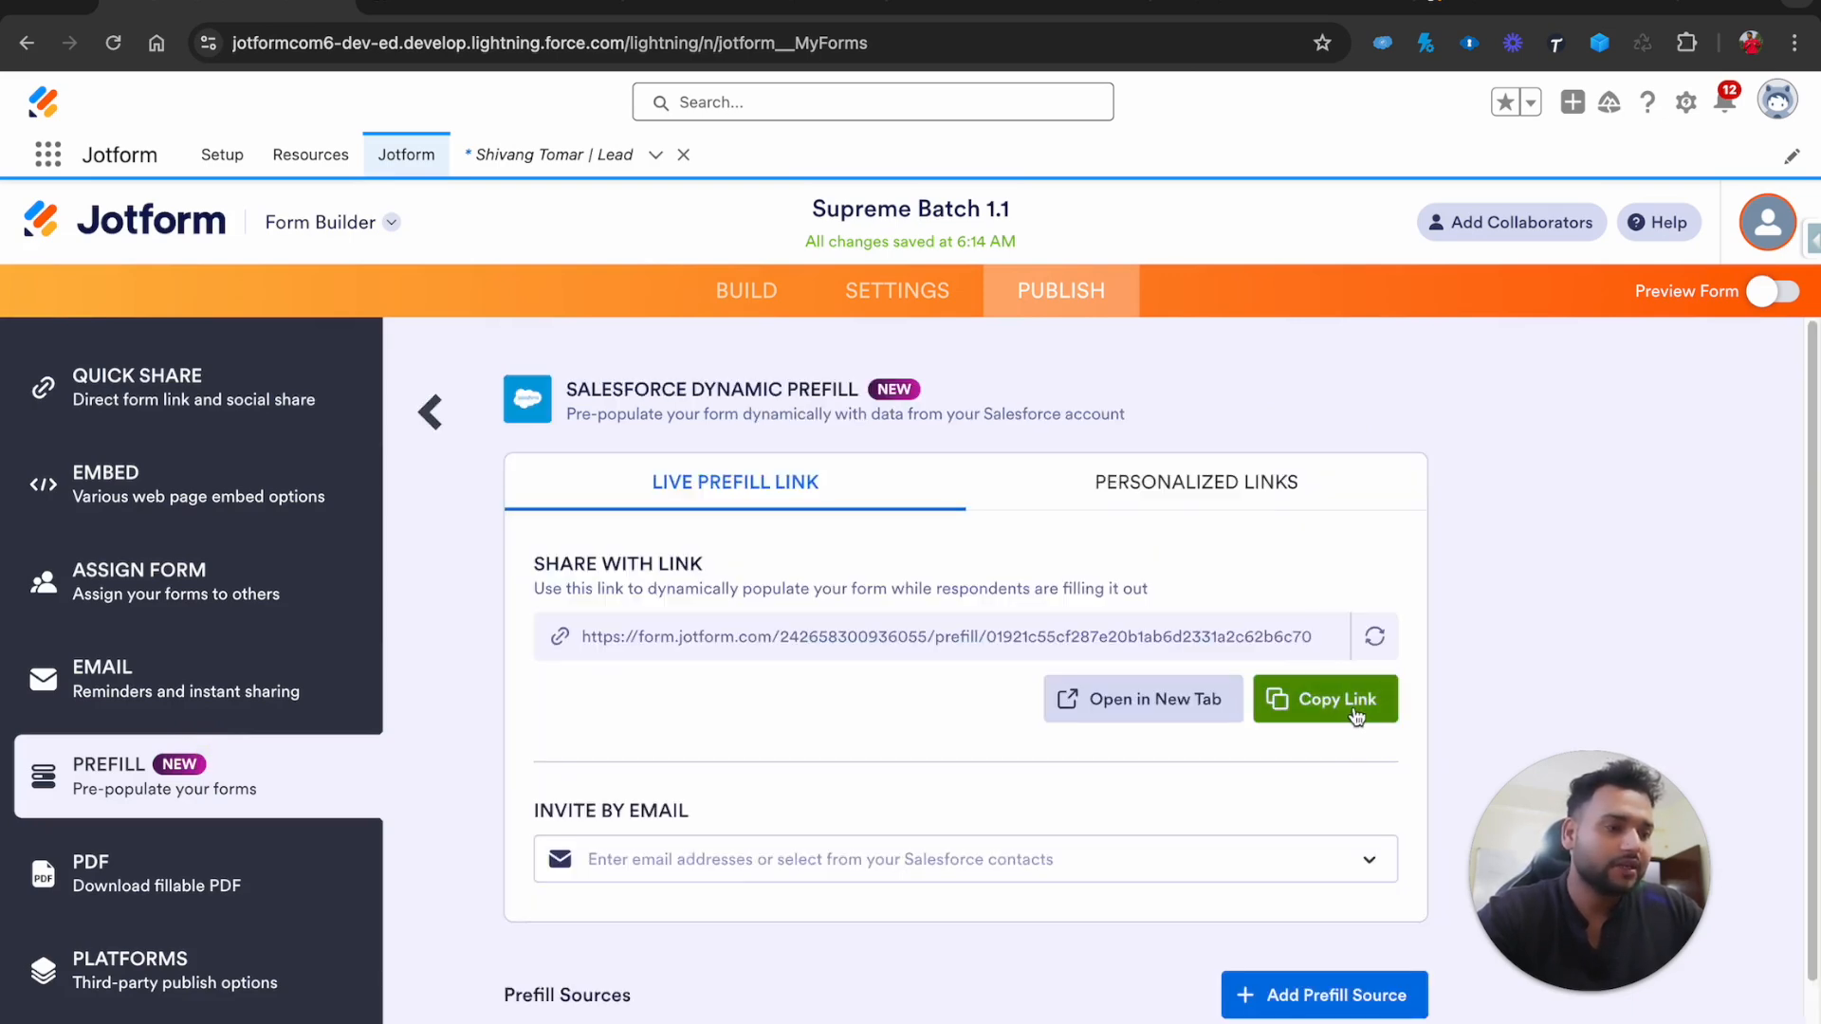
click(1356, 716)
click(1451, 9)
click(1100, 40)
key(super+v)
key(Return)
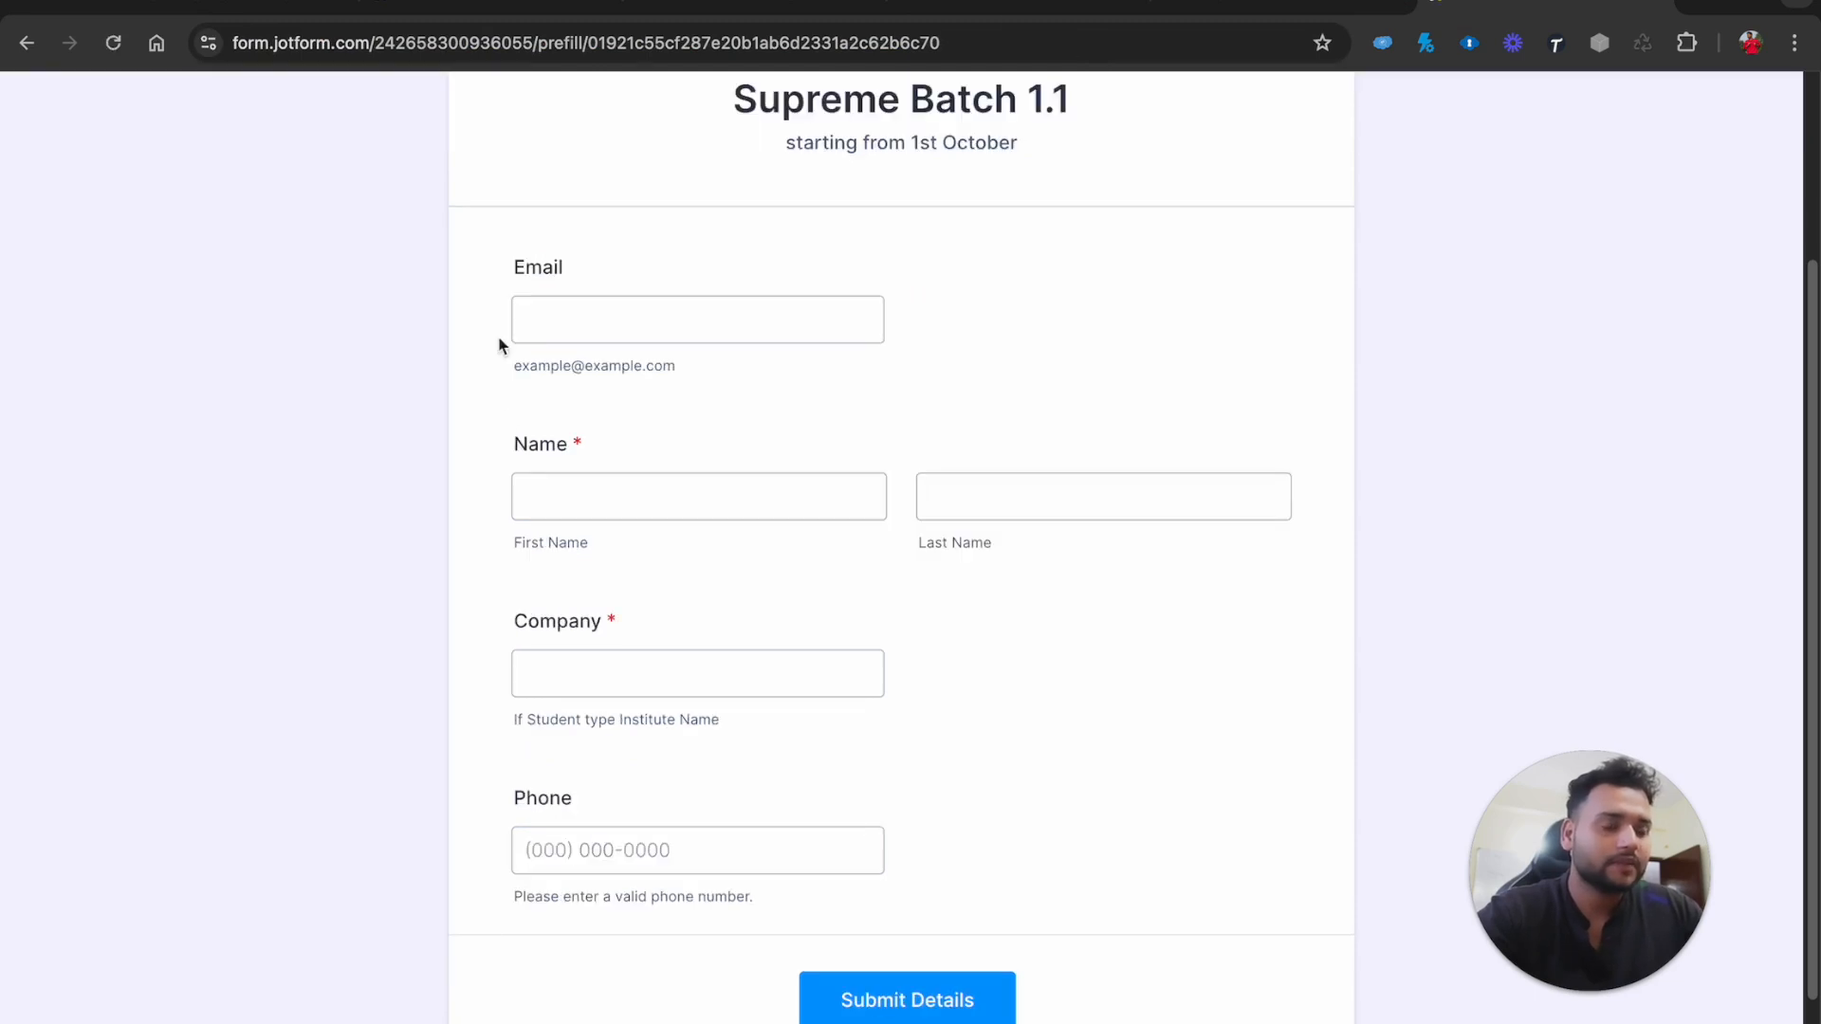
Enter the lead's email address so Name and Phone autofill, noting Company stays empty
click(610, 311)
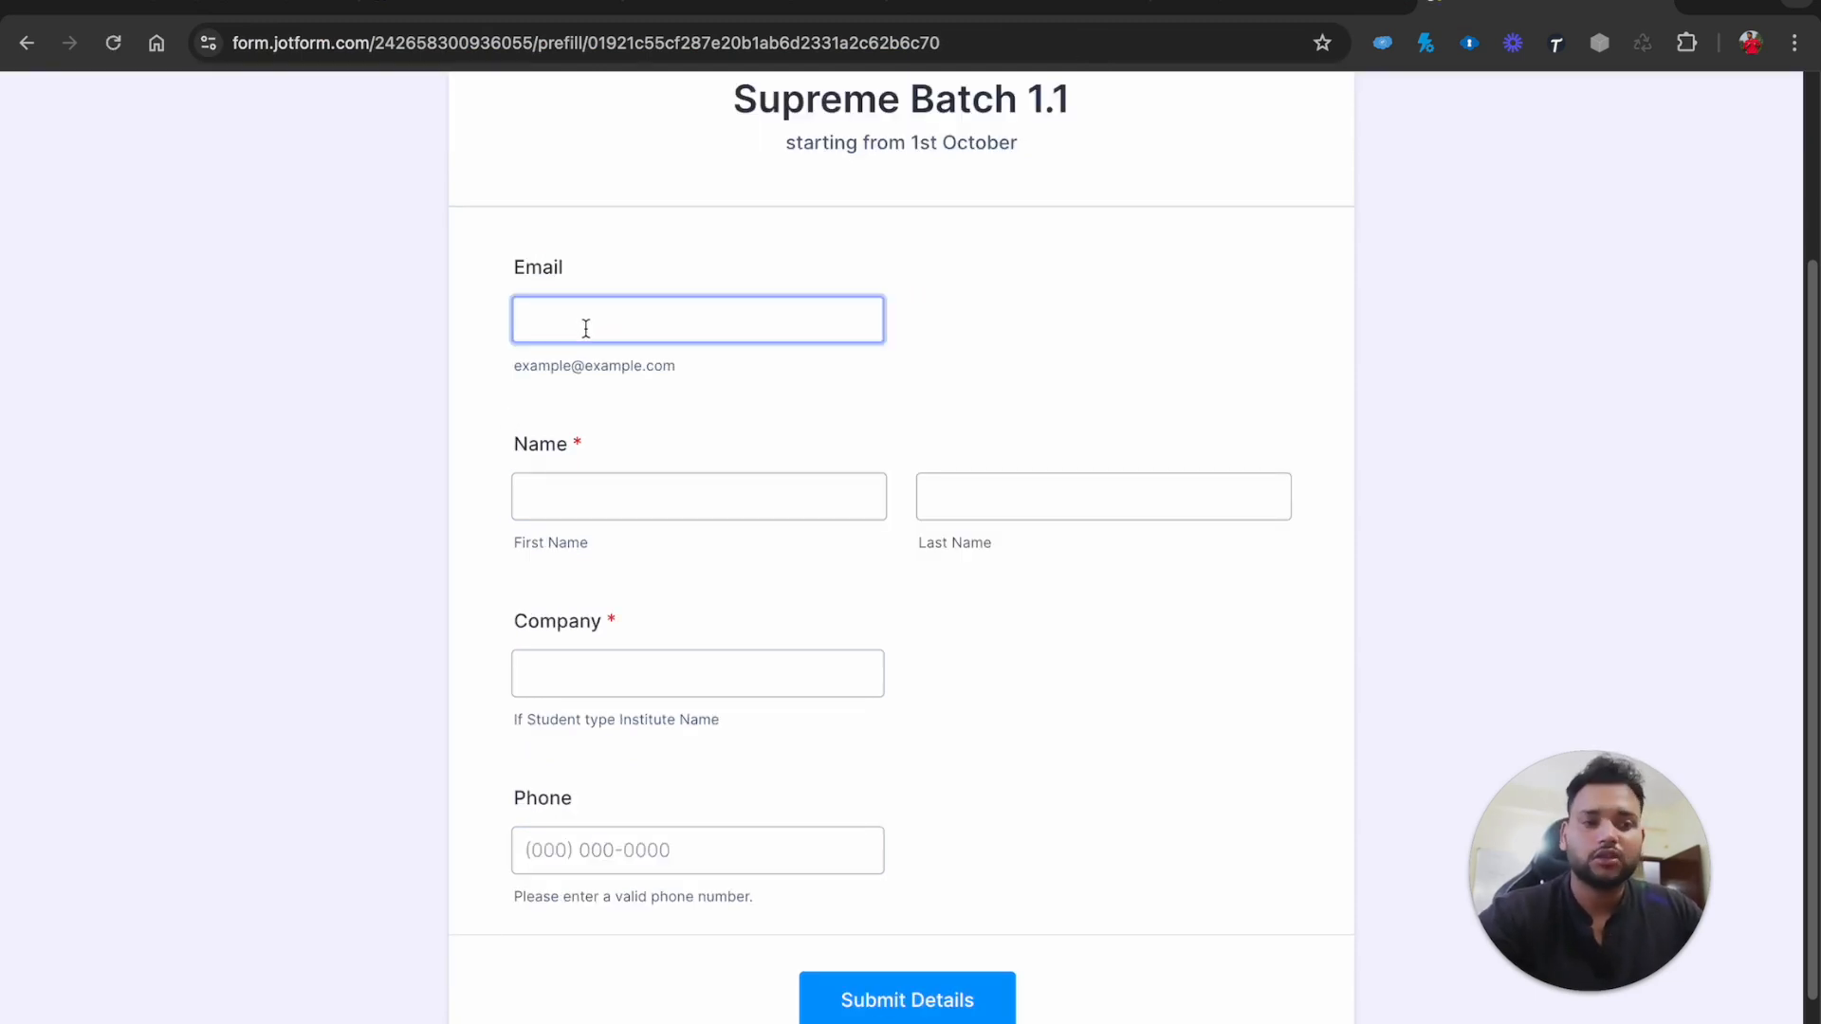
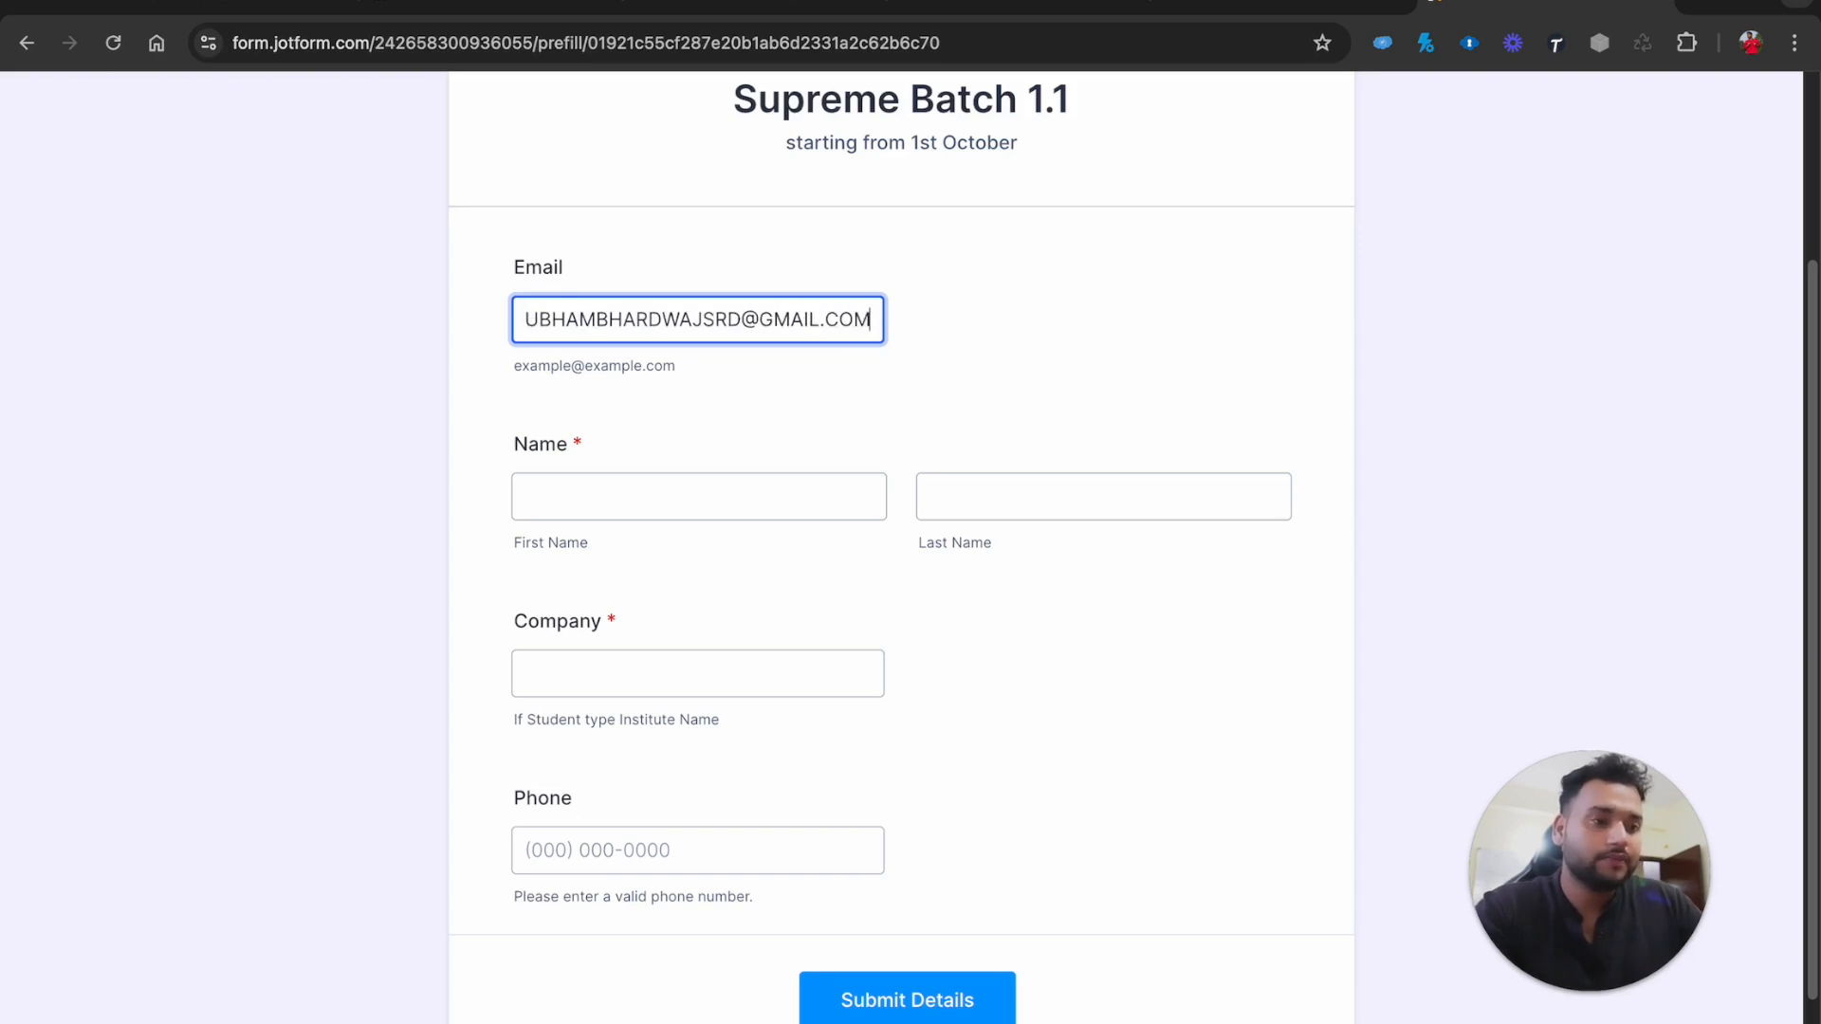
click(725, 405)
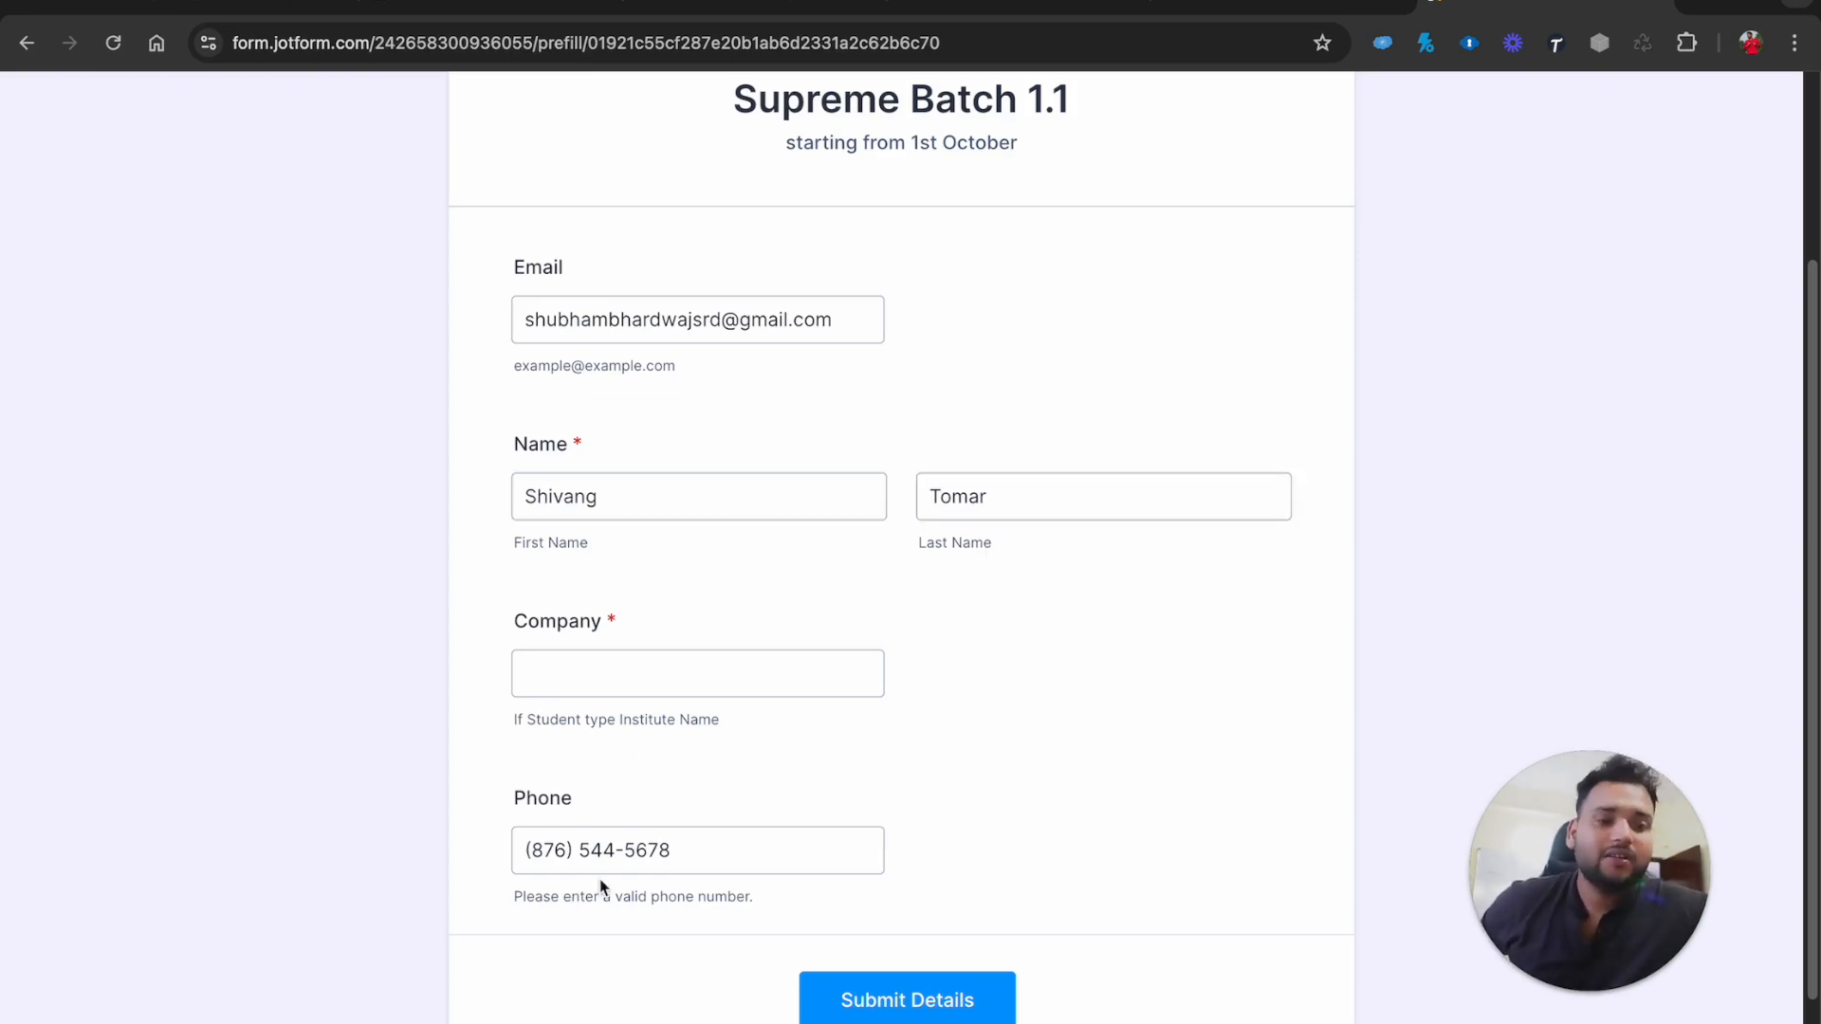
click(570, 695)
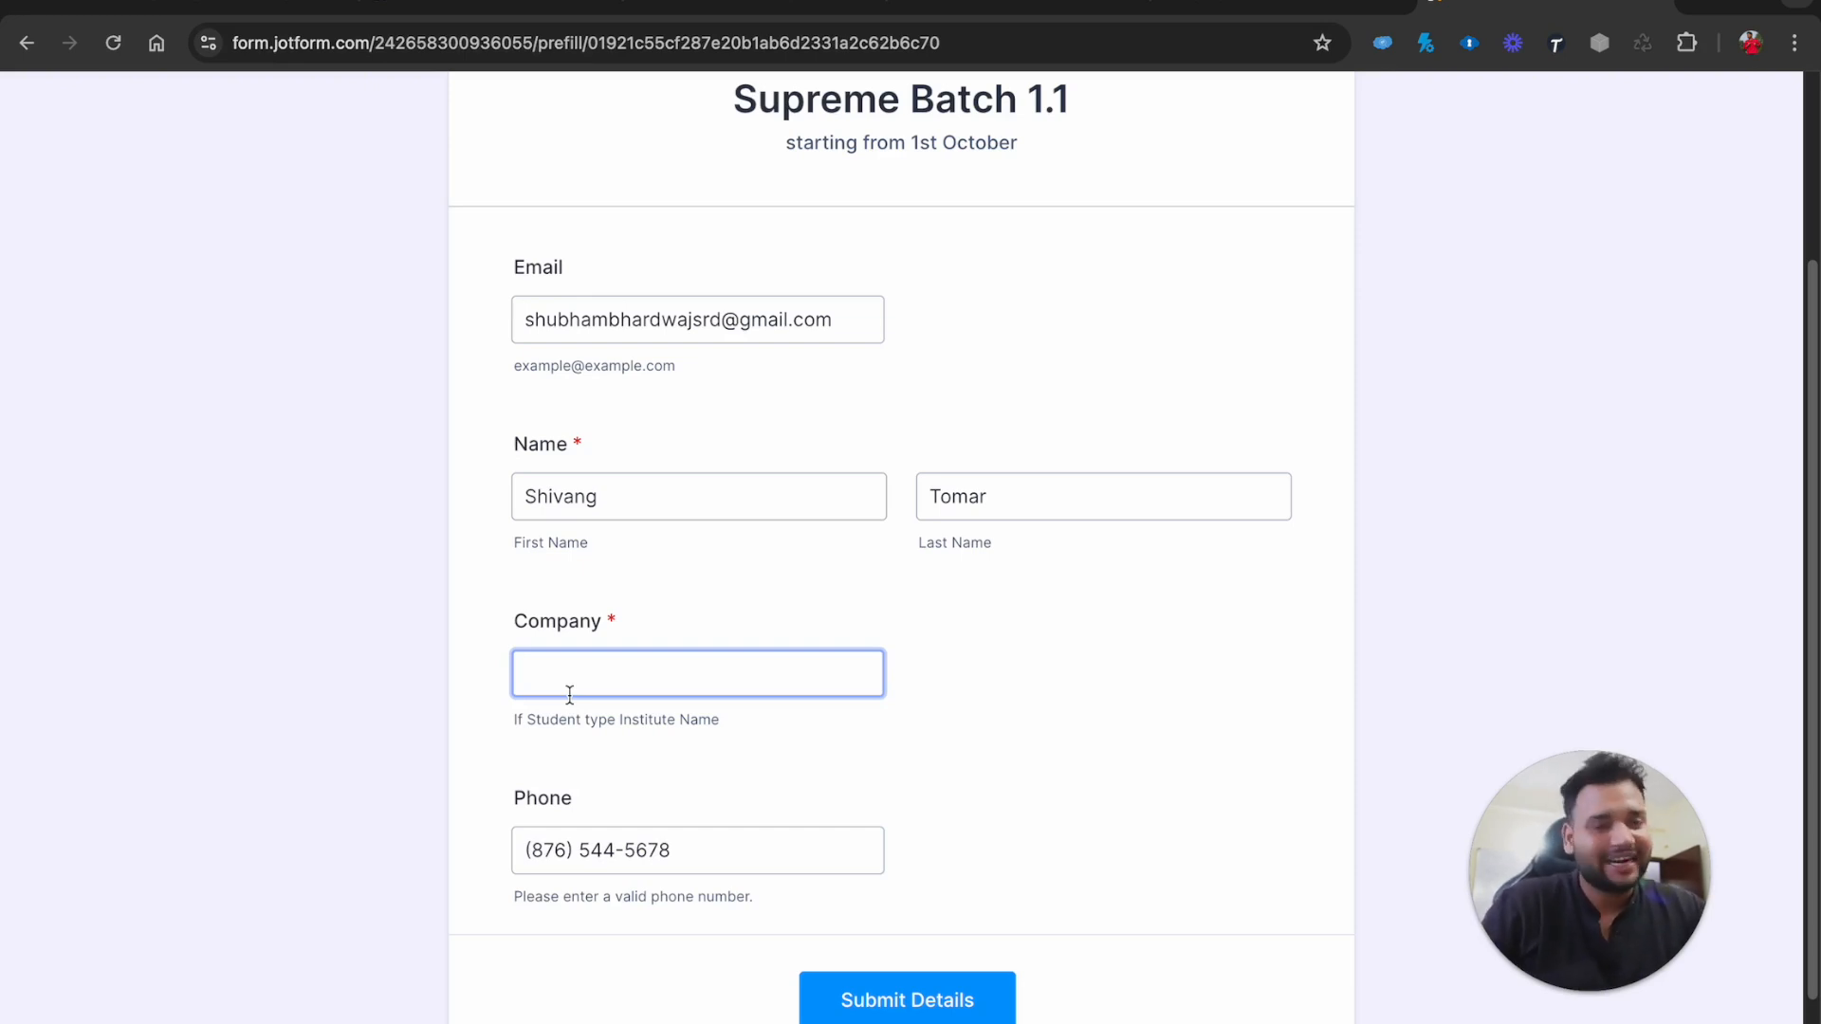
click(437, 8)
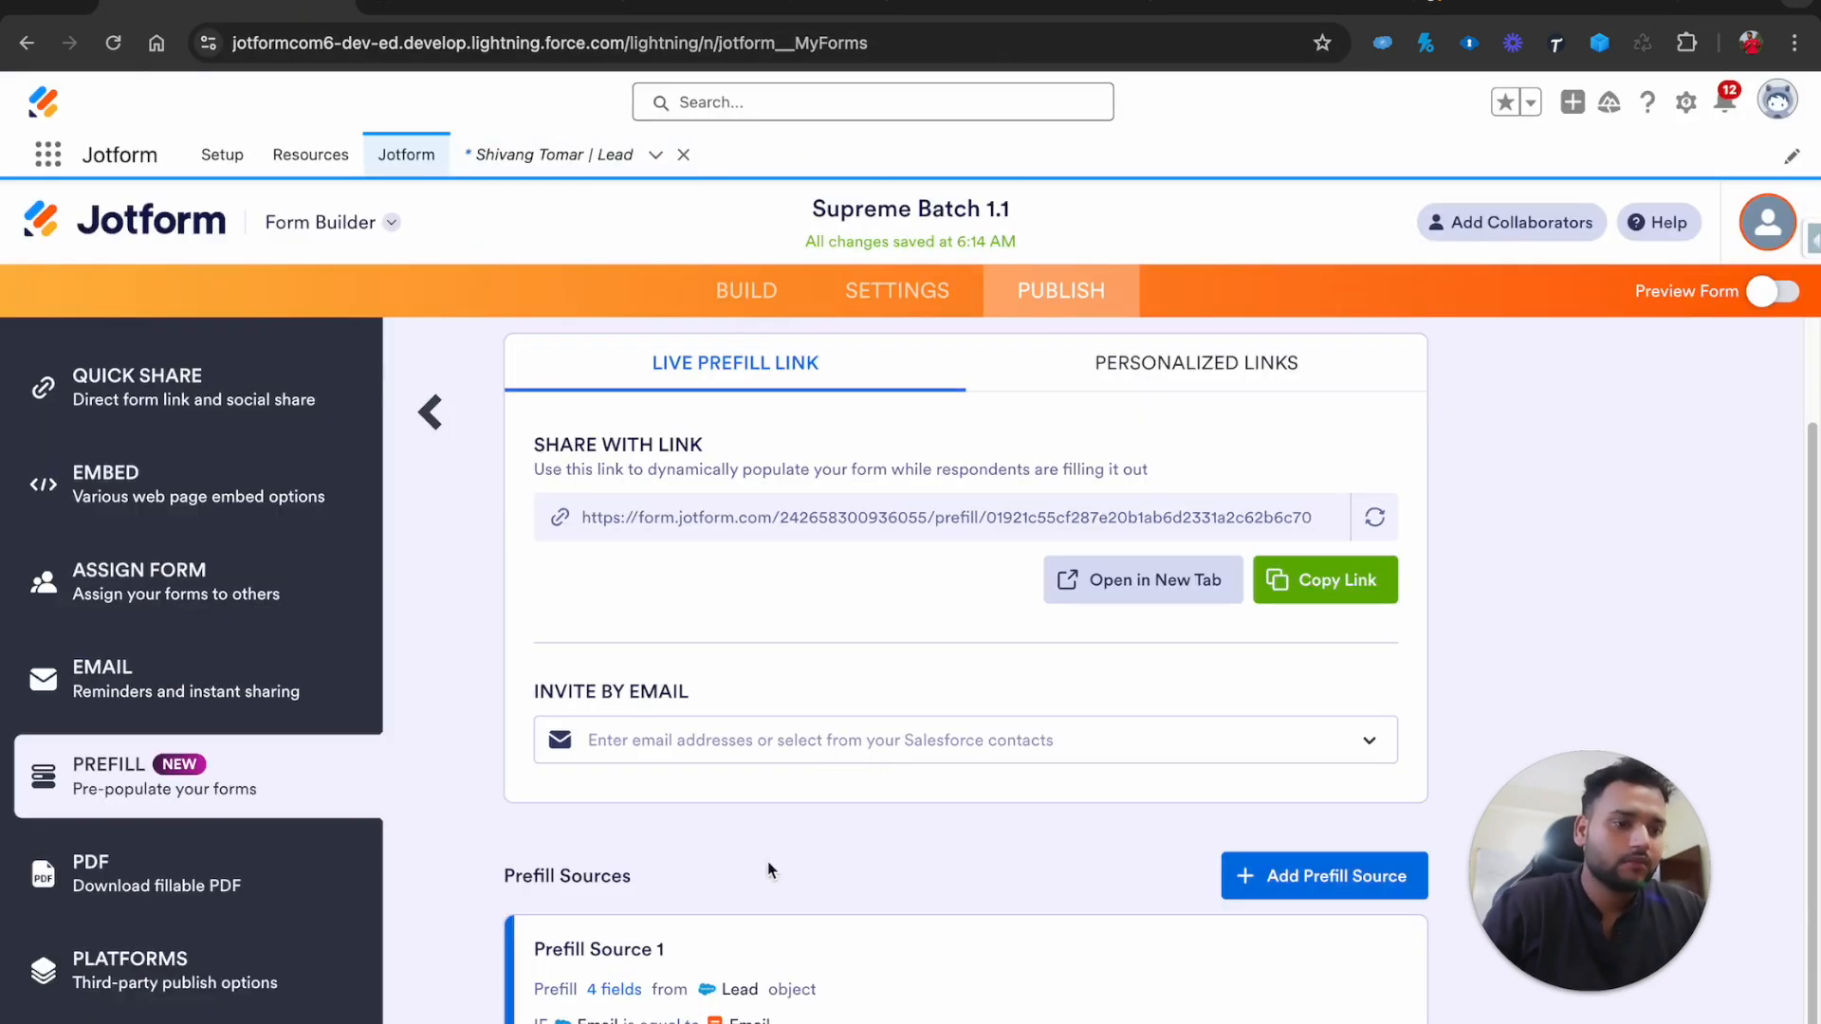
Edit Prefill Source 1 and add a mapping row with the Lead Company field
click(1345, 993)
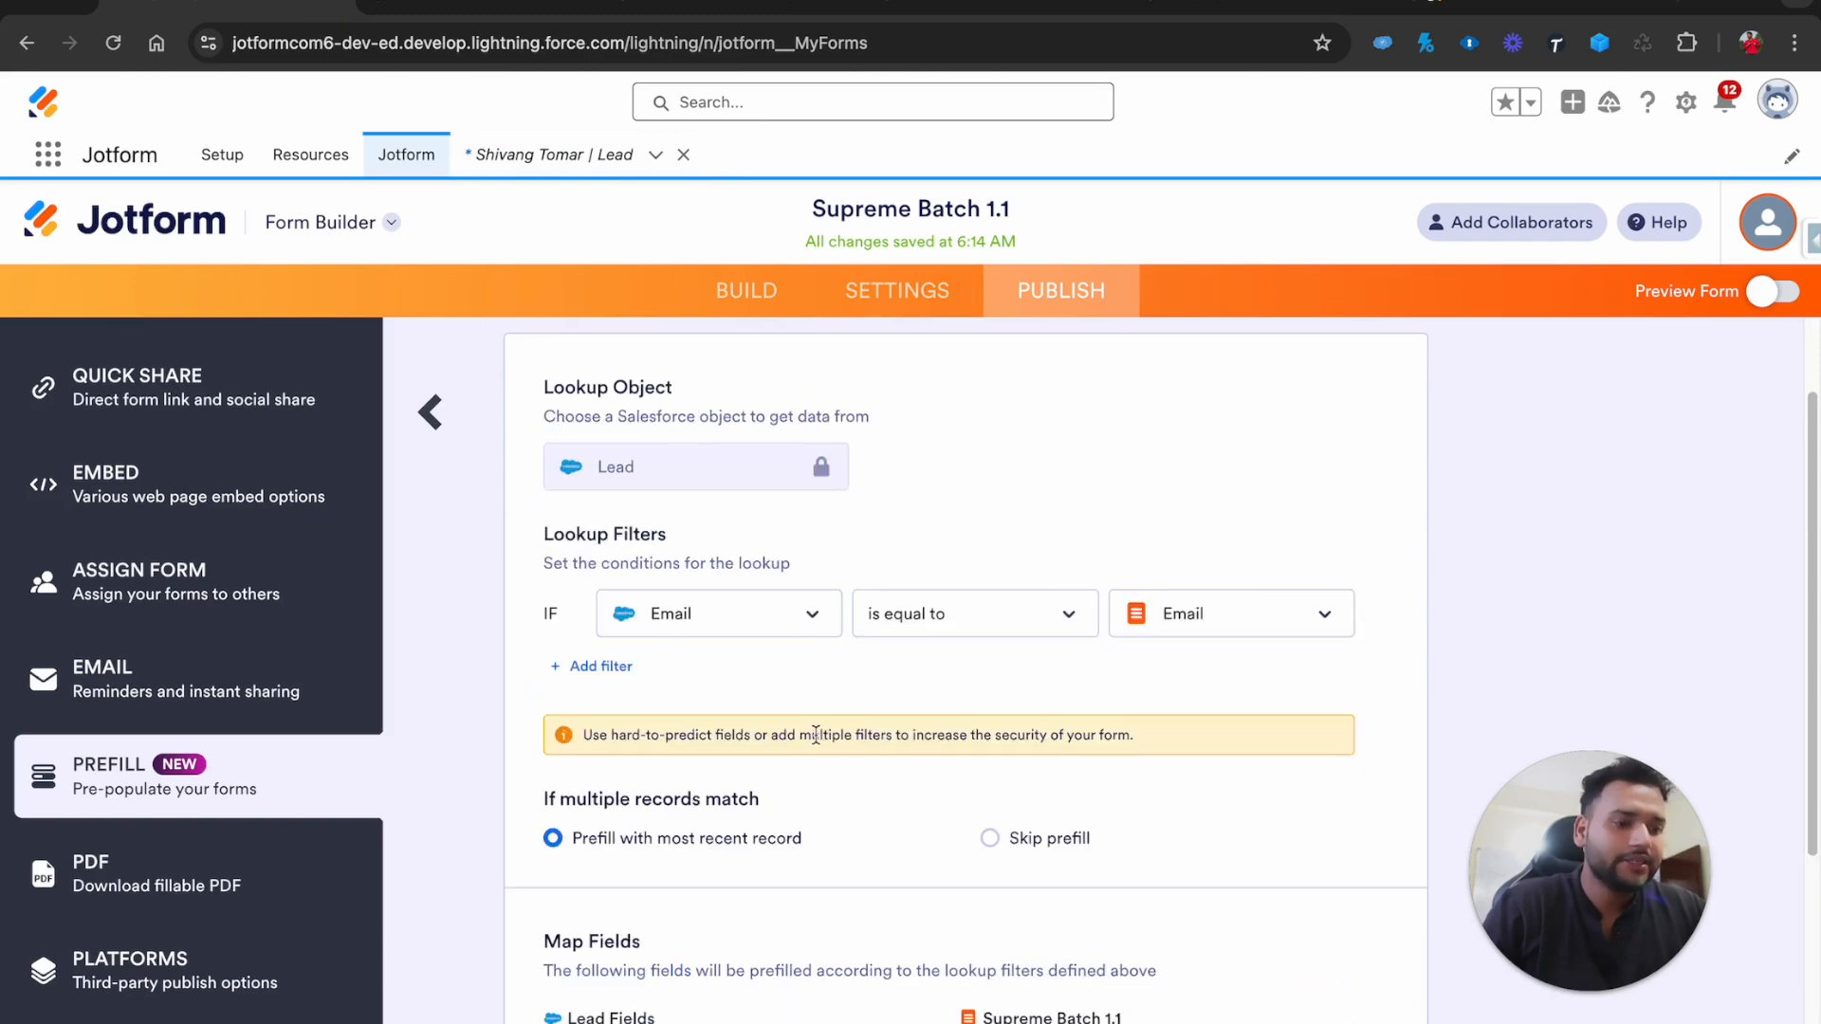
scroll(815, 738, down, 4)
click(590, 907)
click(580, 916)
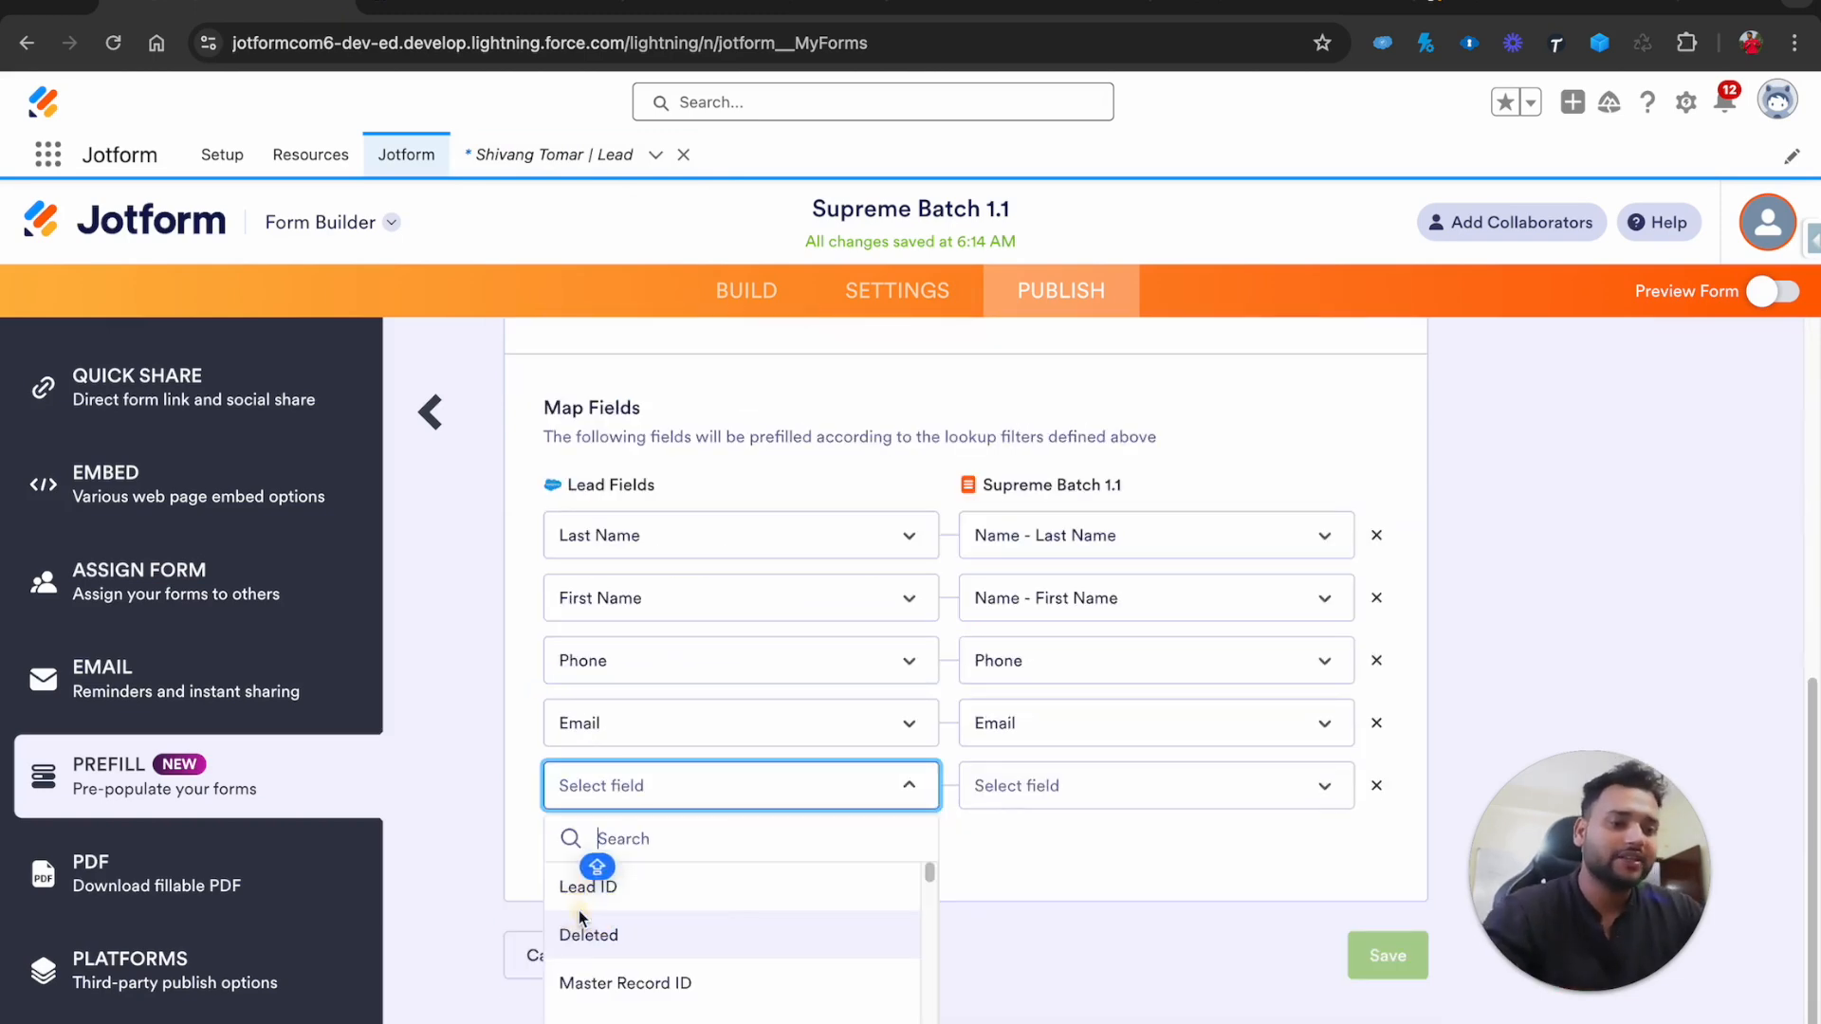
text(COMP)
click(588, 934)
Map it to the form's Company field, save, and copy the live prefill link
click(1095, 854)
text(COMPANY)
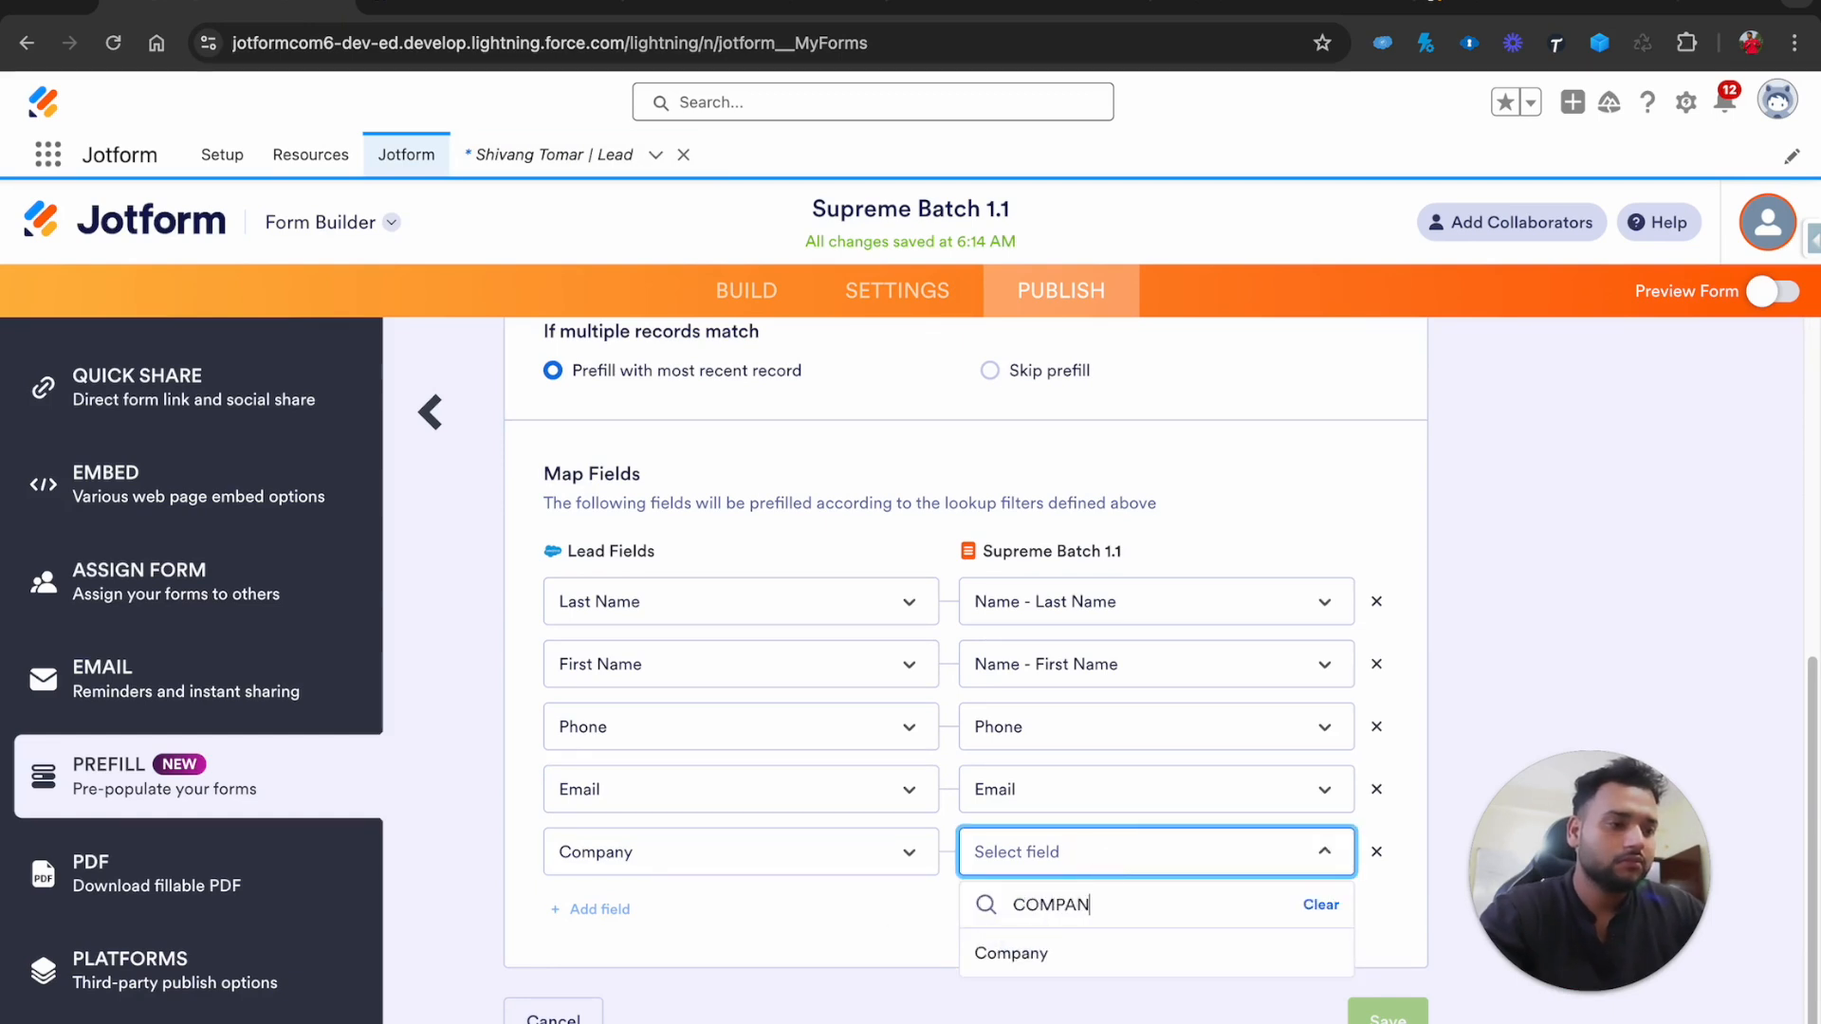
key(BackSpace)
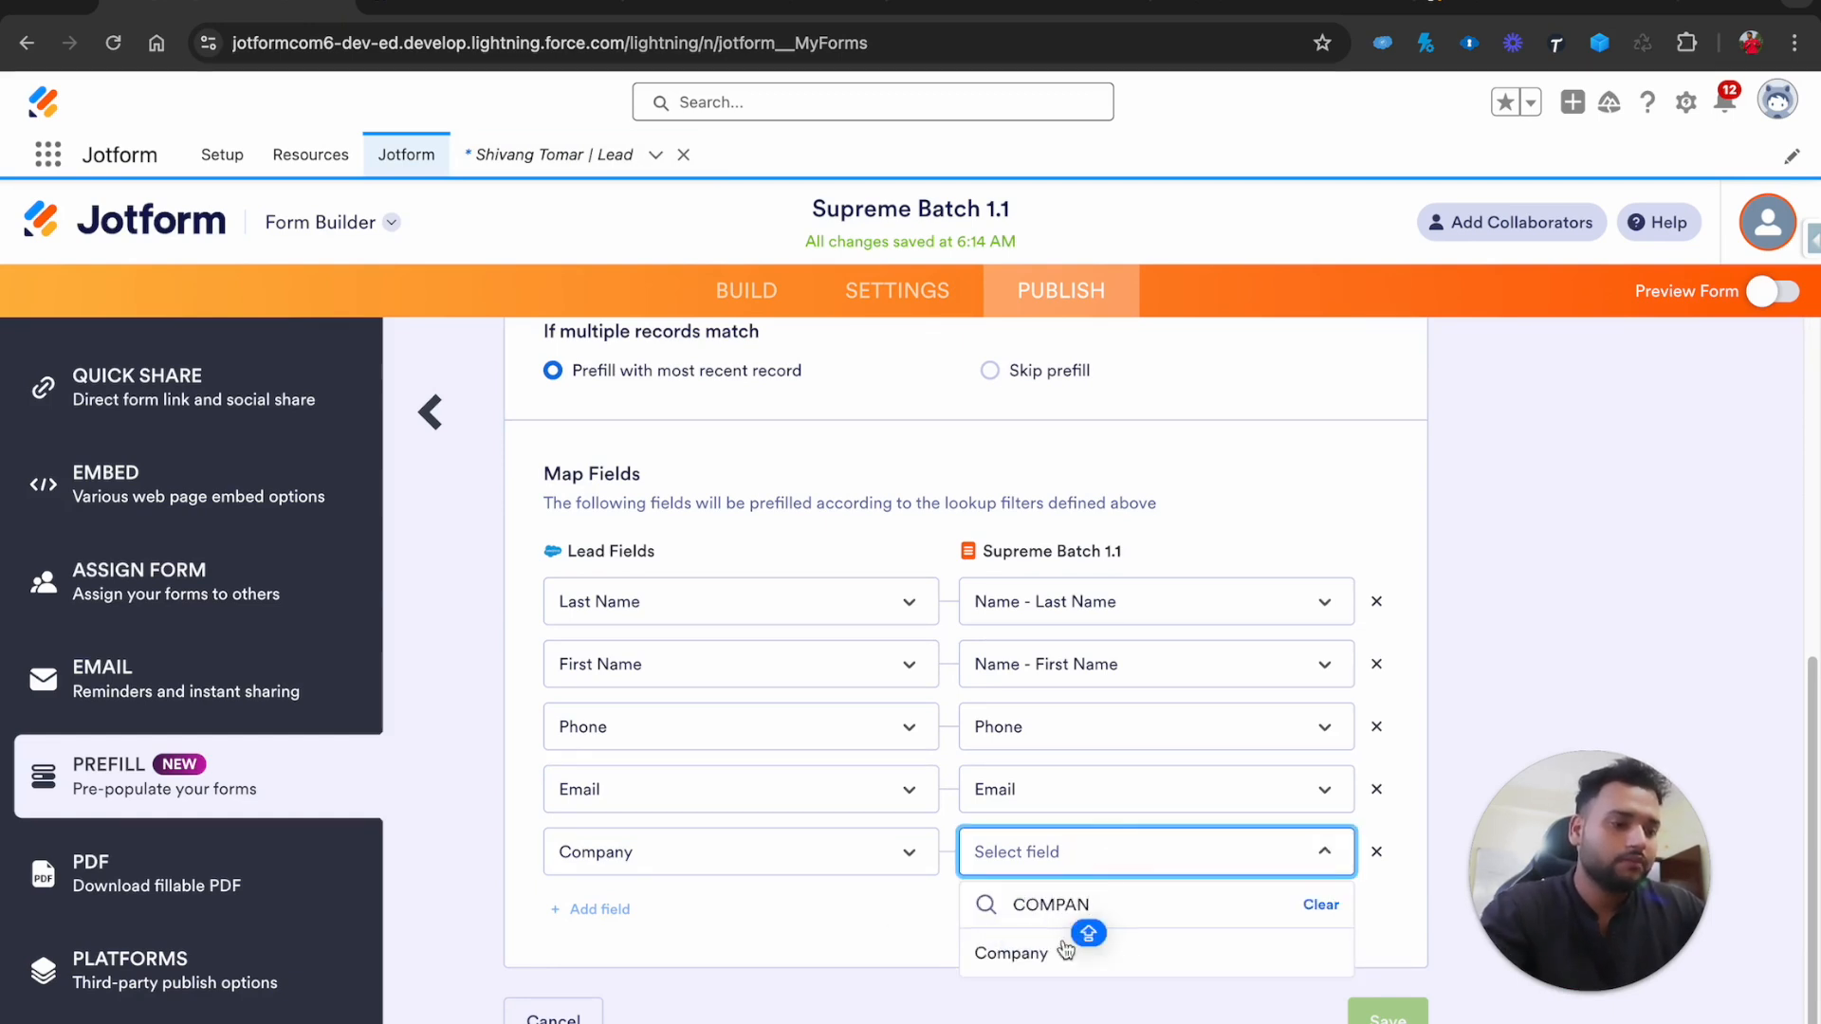
click(1013, 956)
click(1388, 1015)
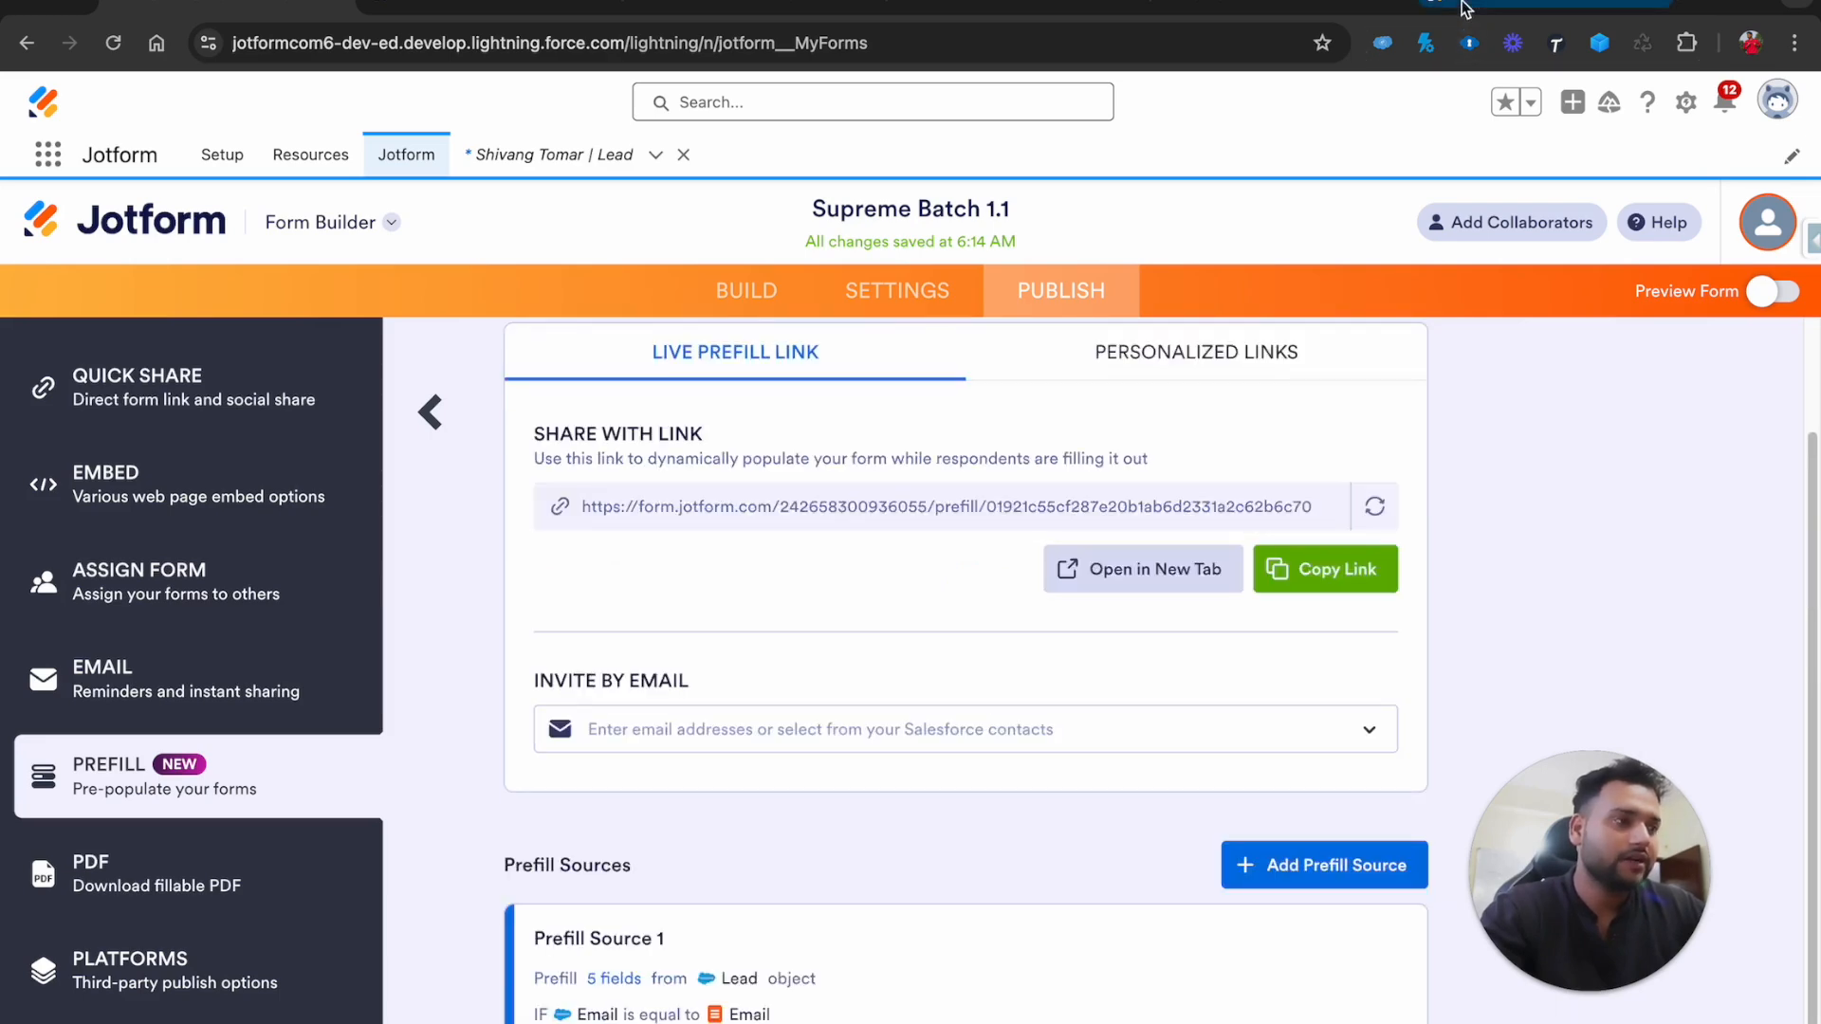
click(1461, 5)
click(1286, 565)
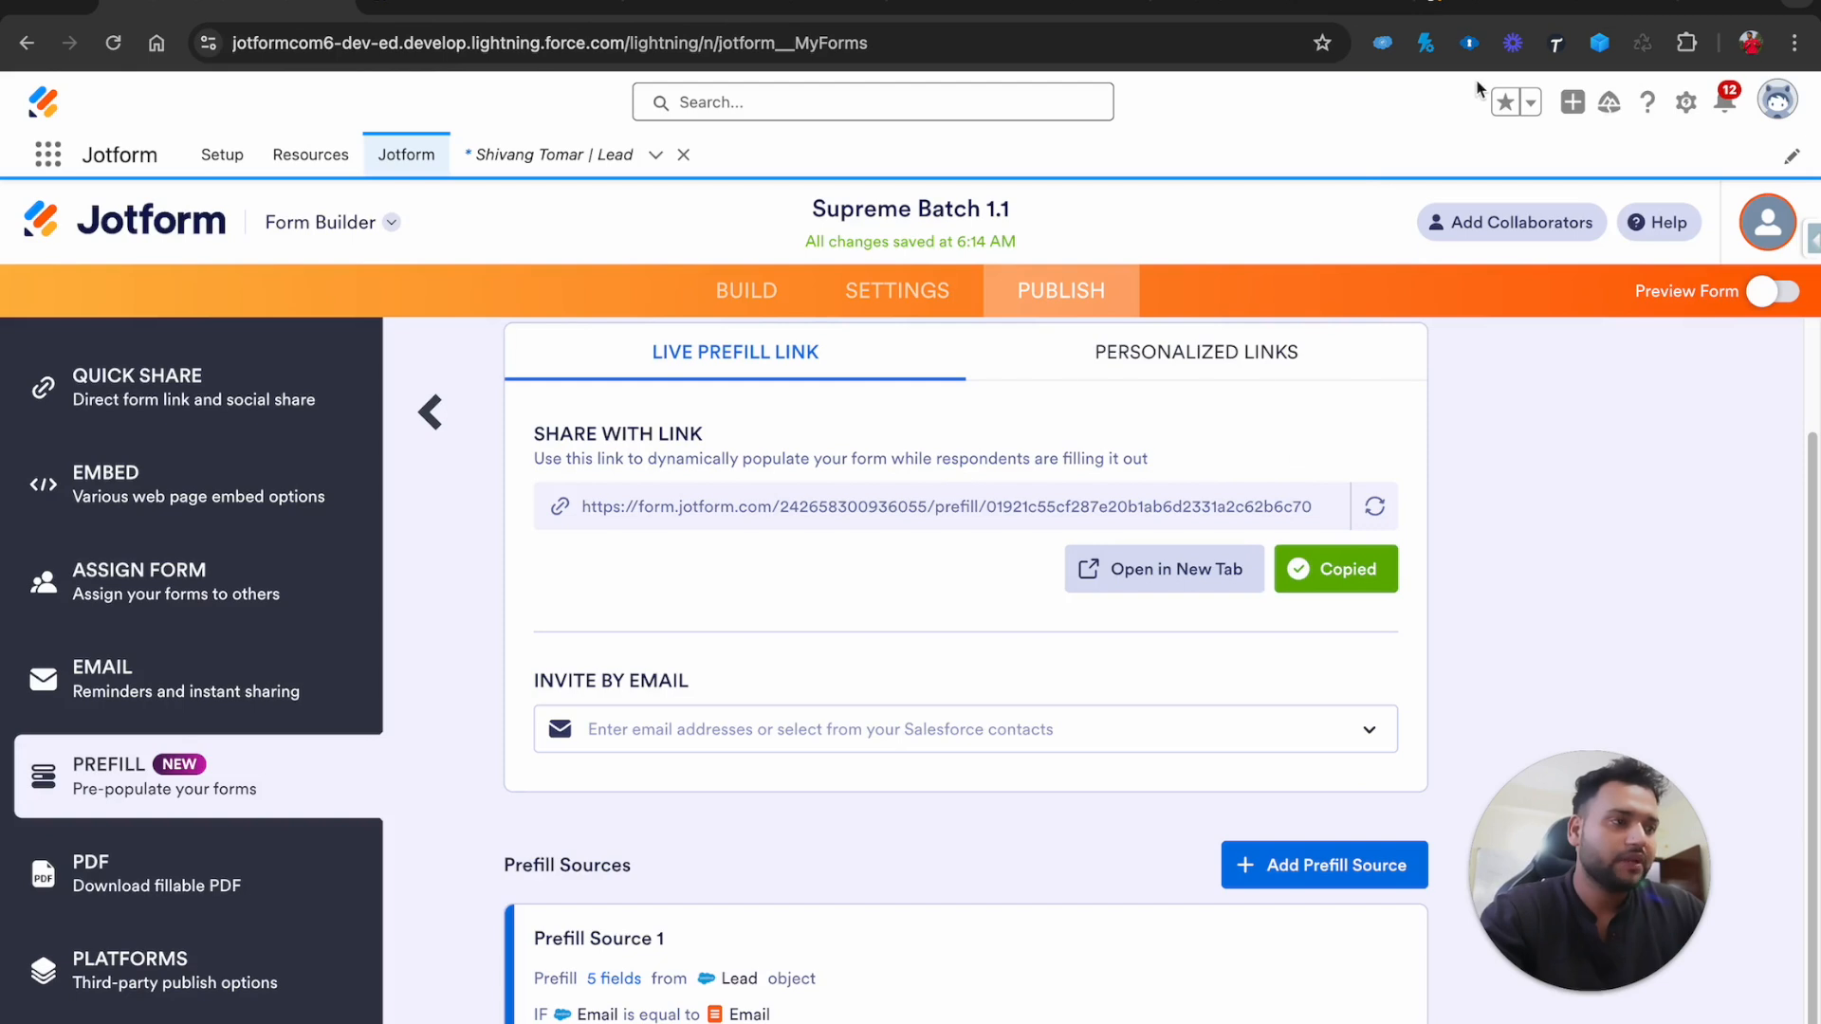
click(1461, 6)
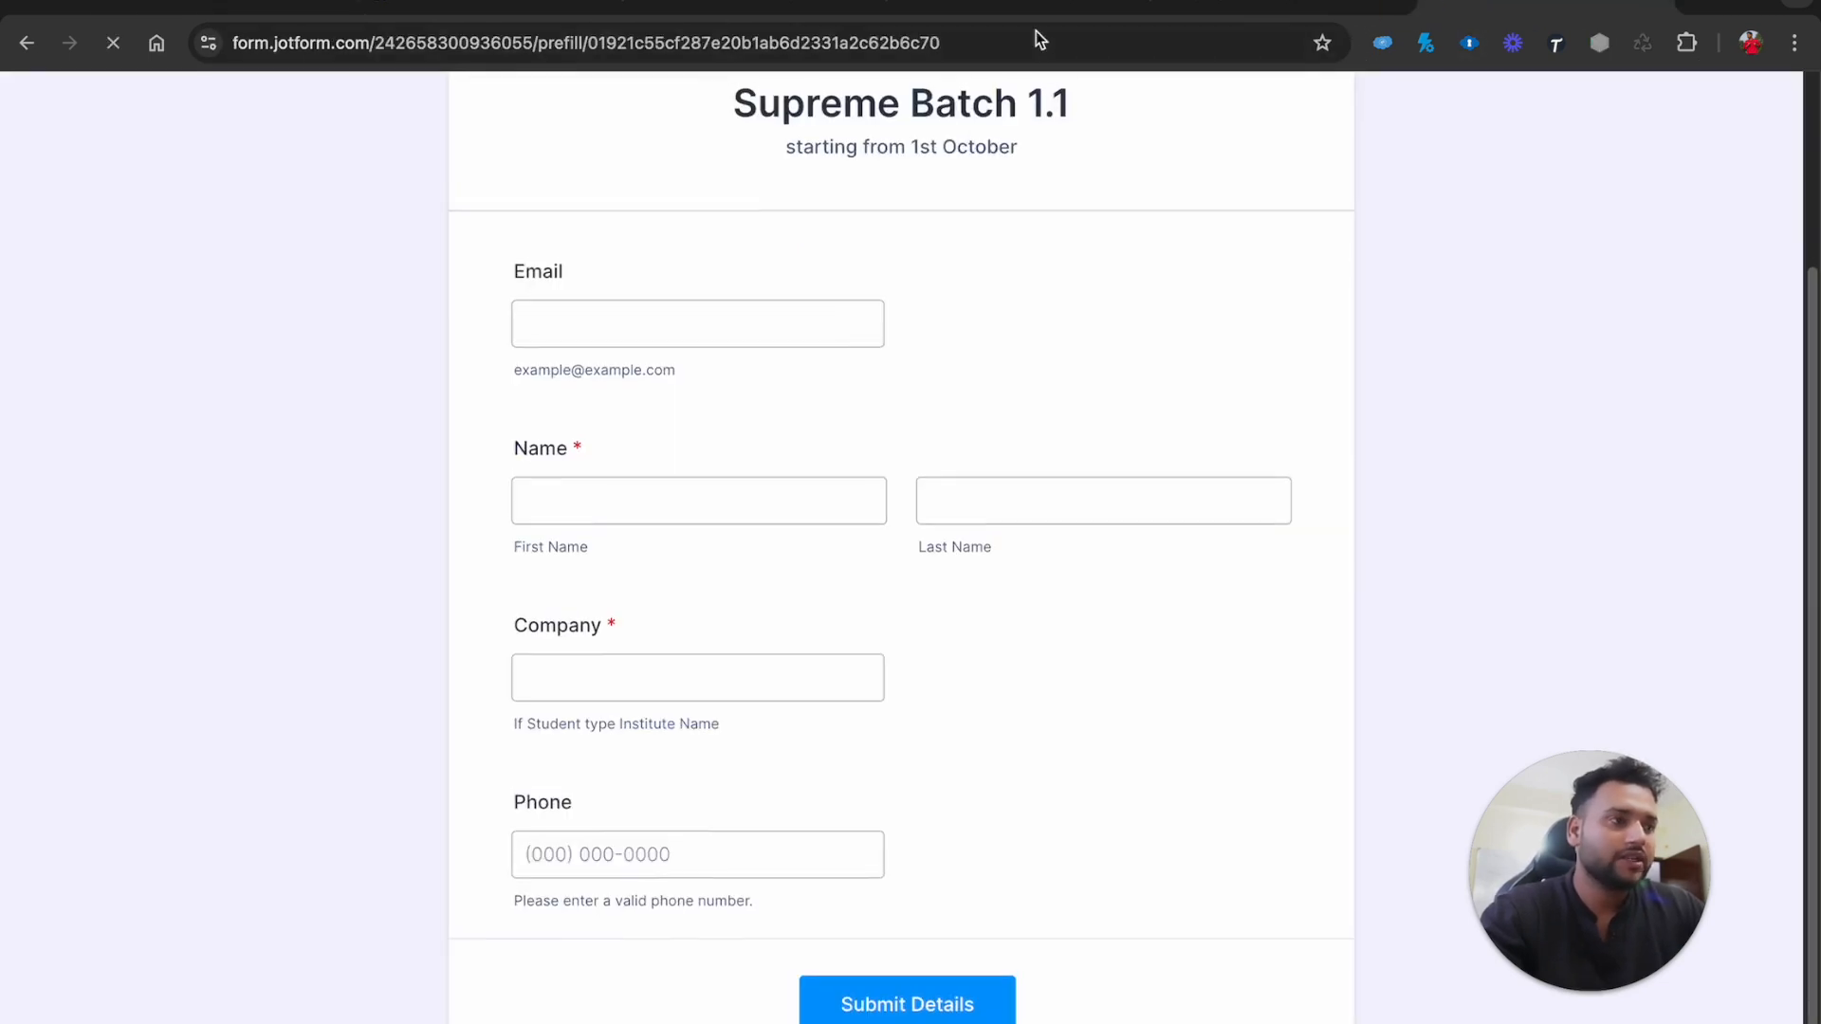
Enter the lead's email address on the prefill form and verify Name, Company and Phone autofill
click(624, 342)
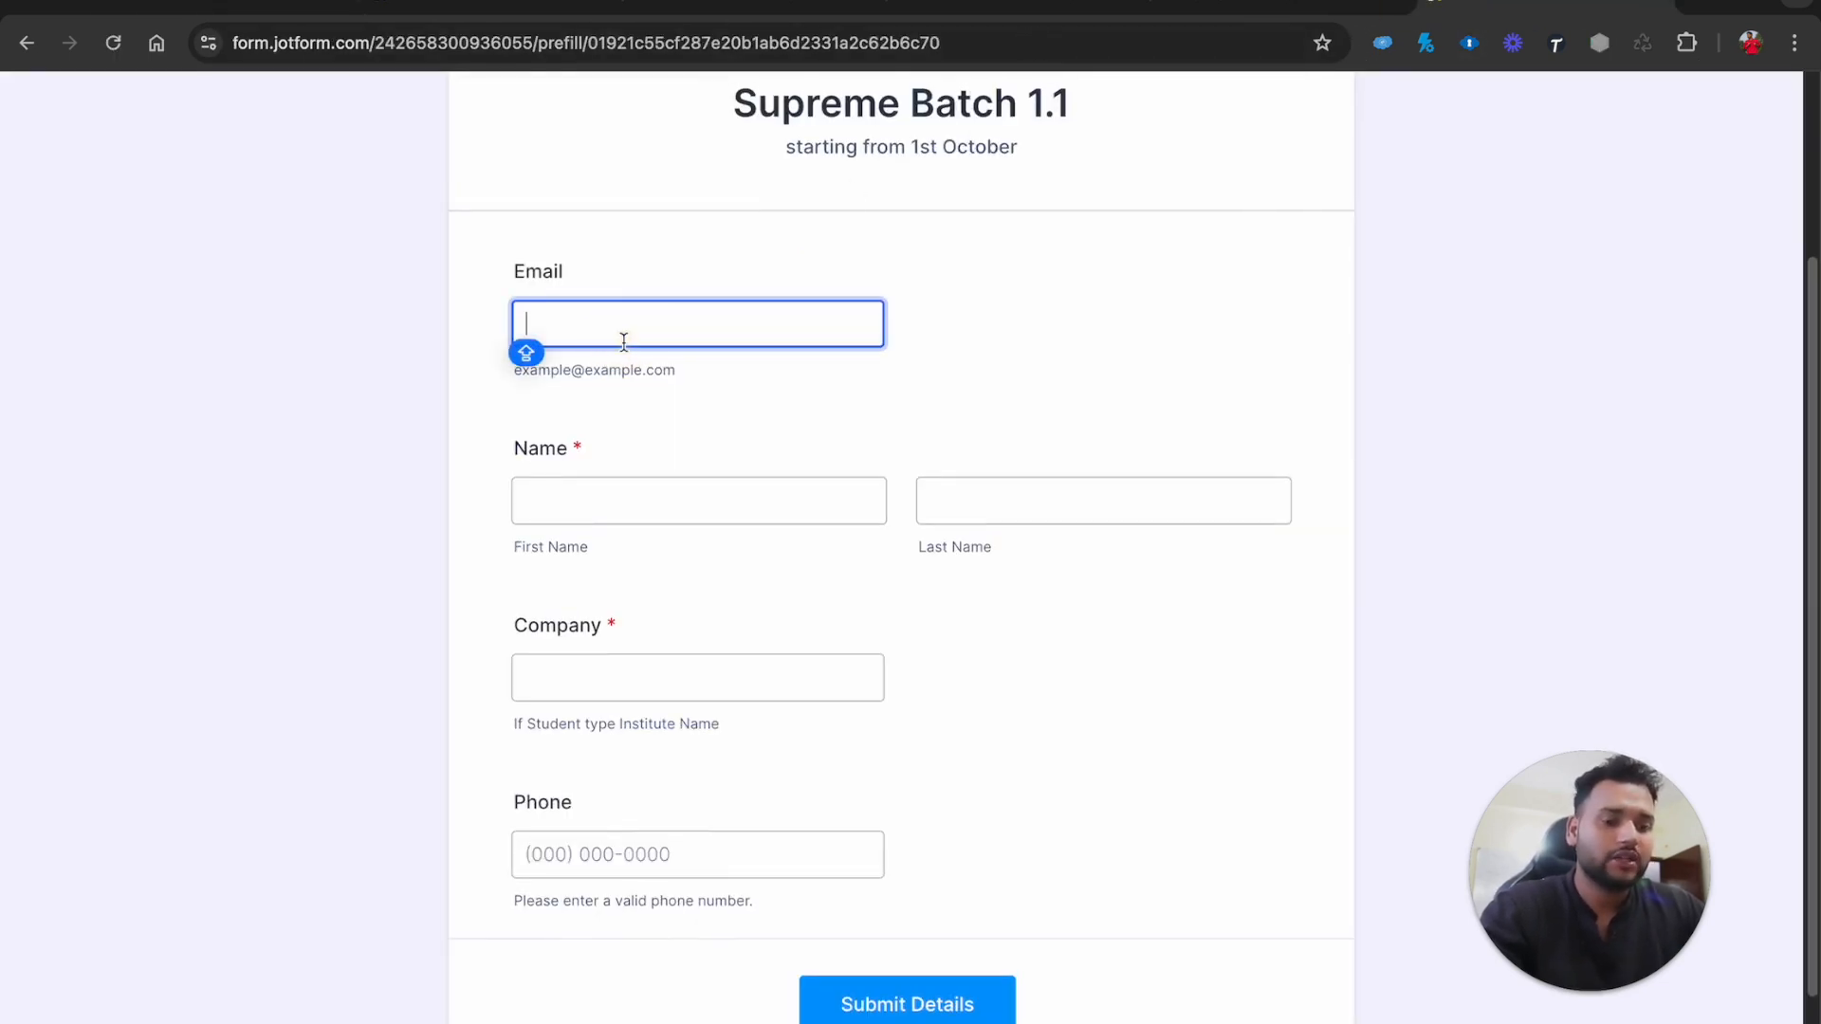
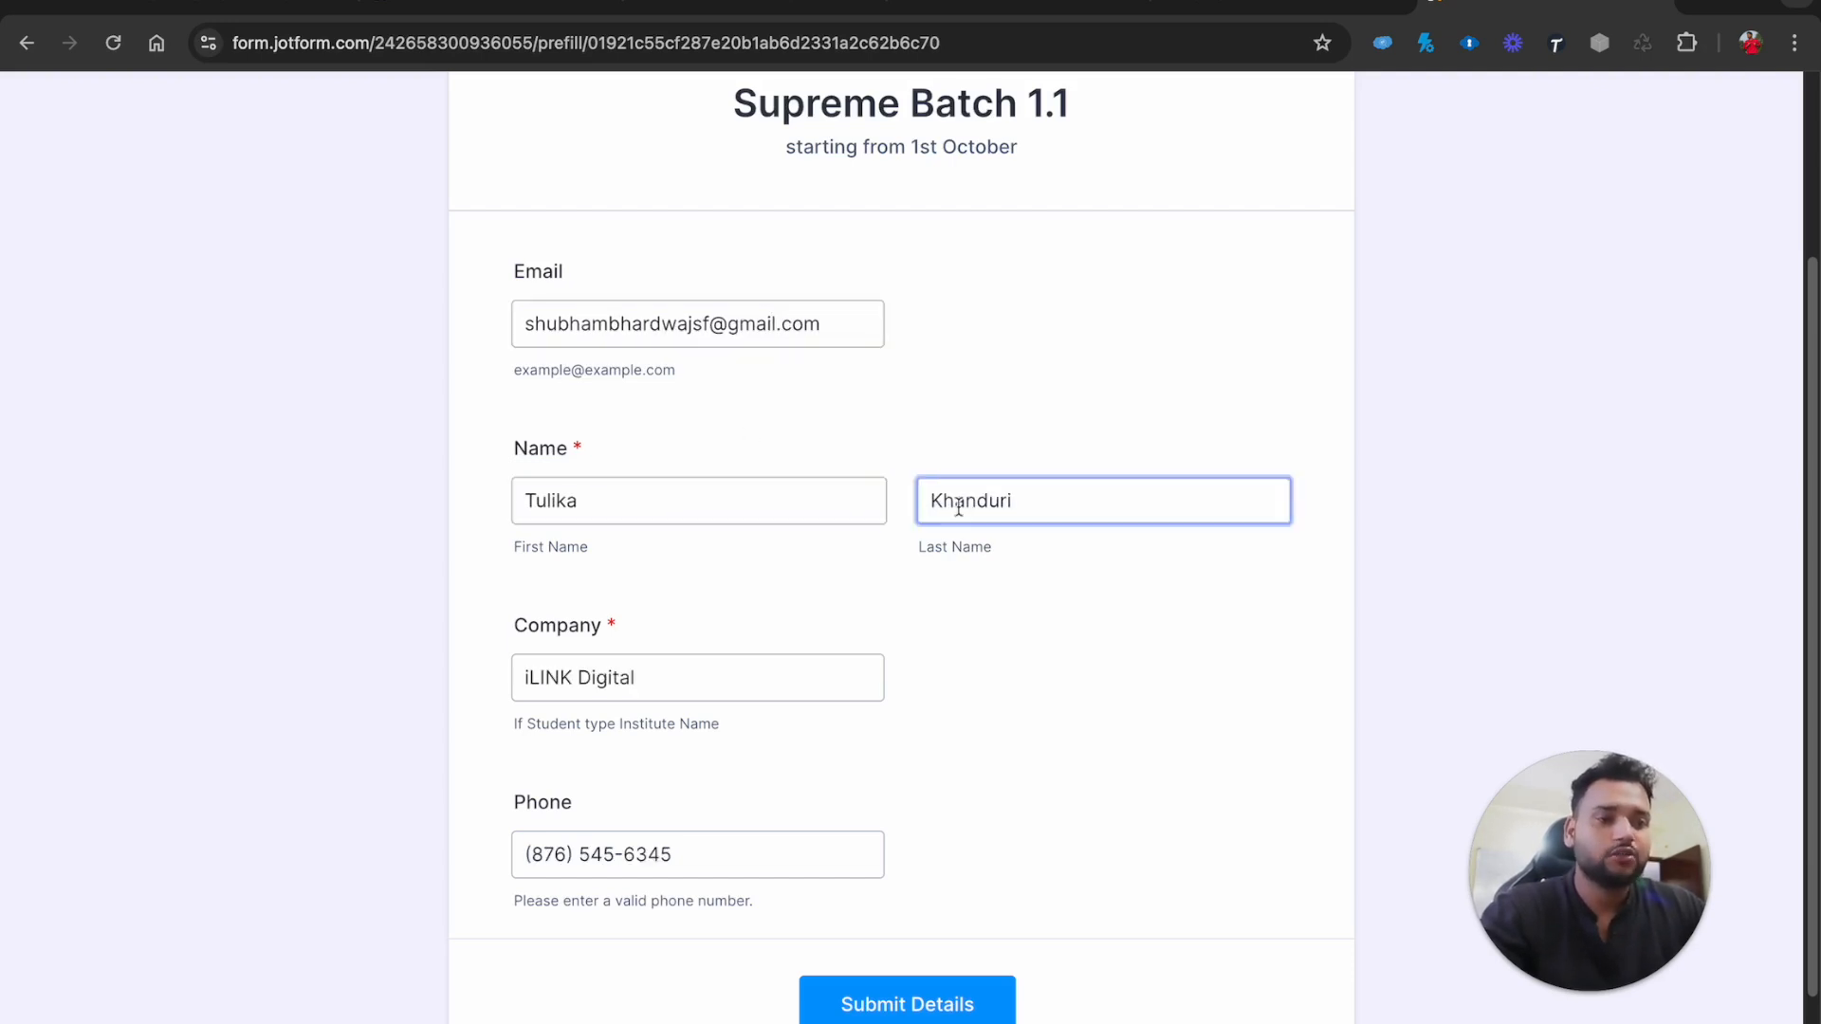
click(691, 860)
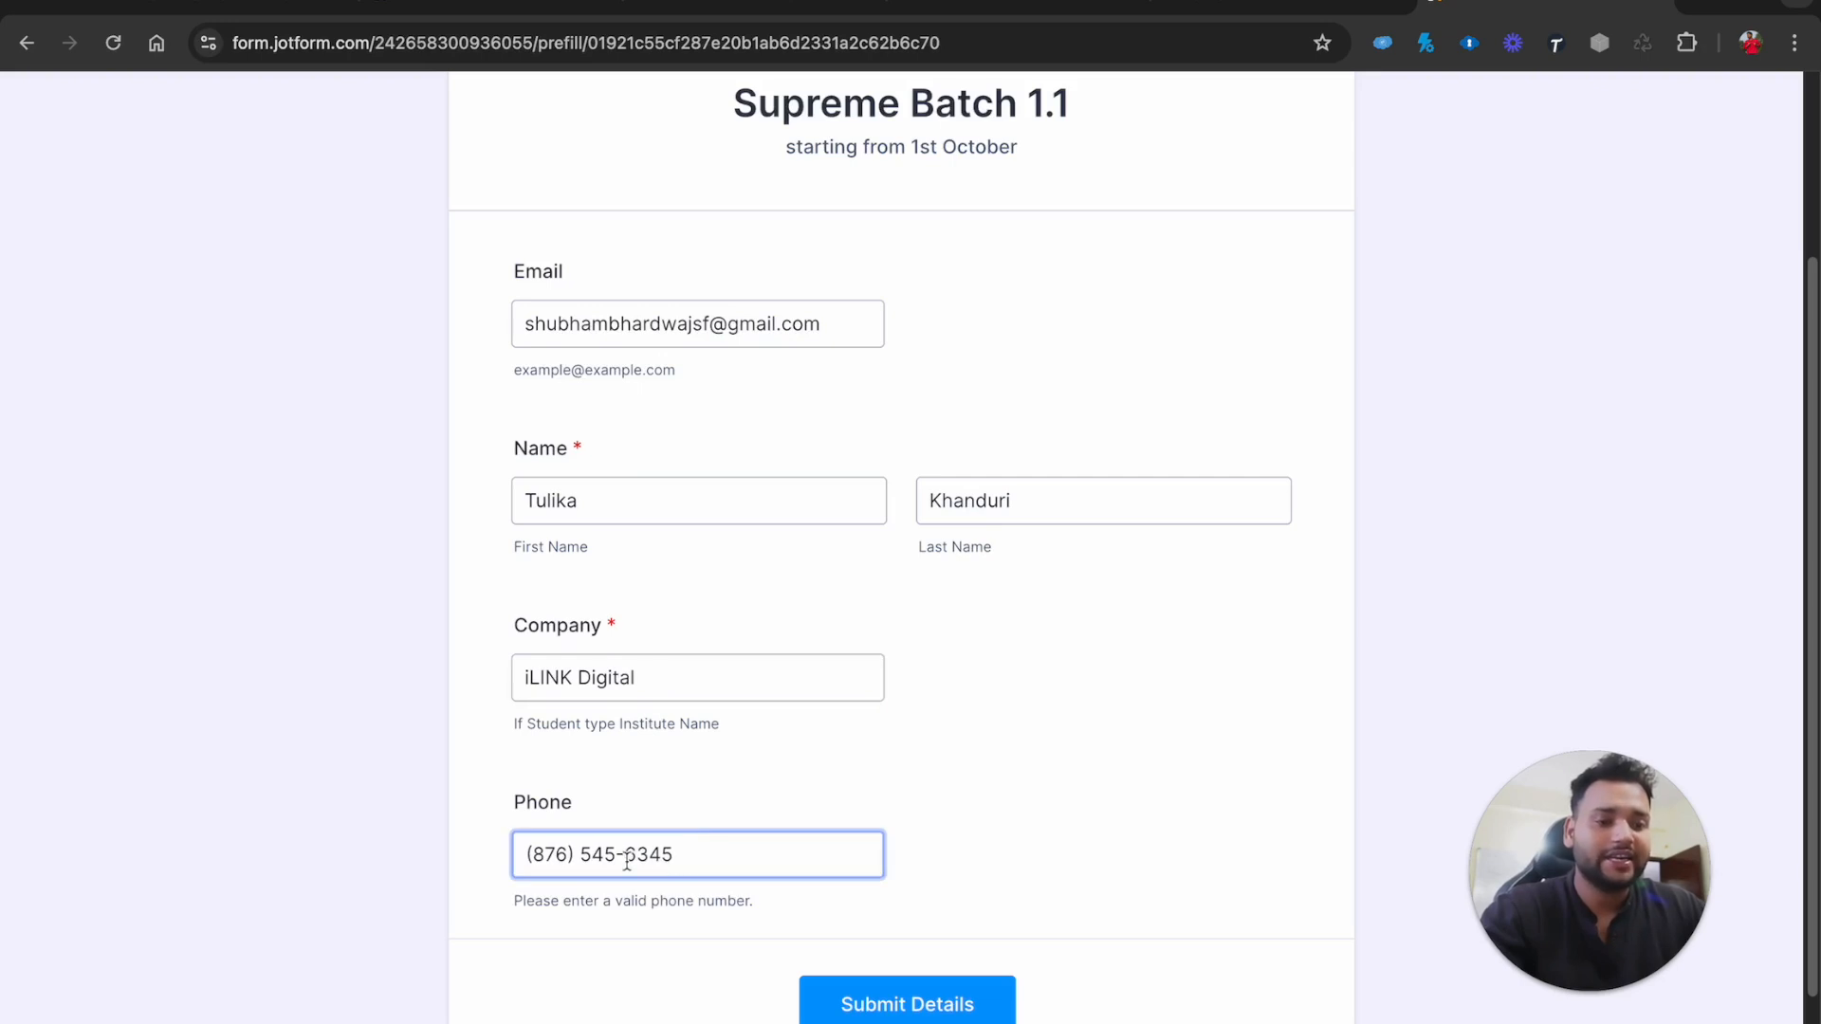
click(1041, 796)
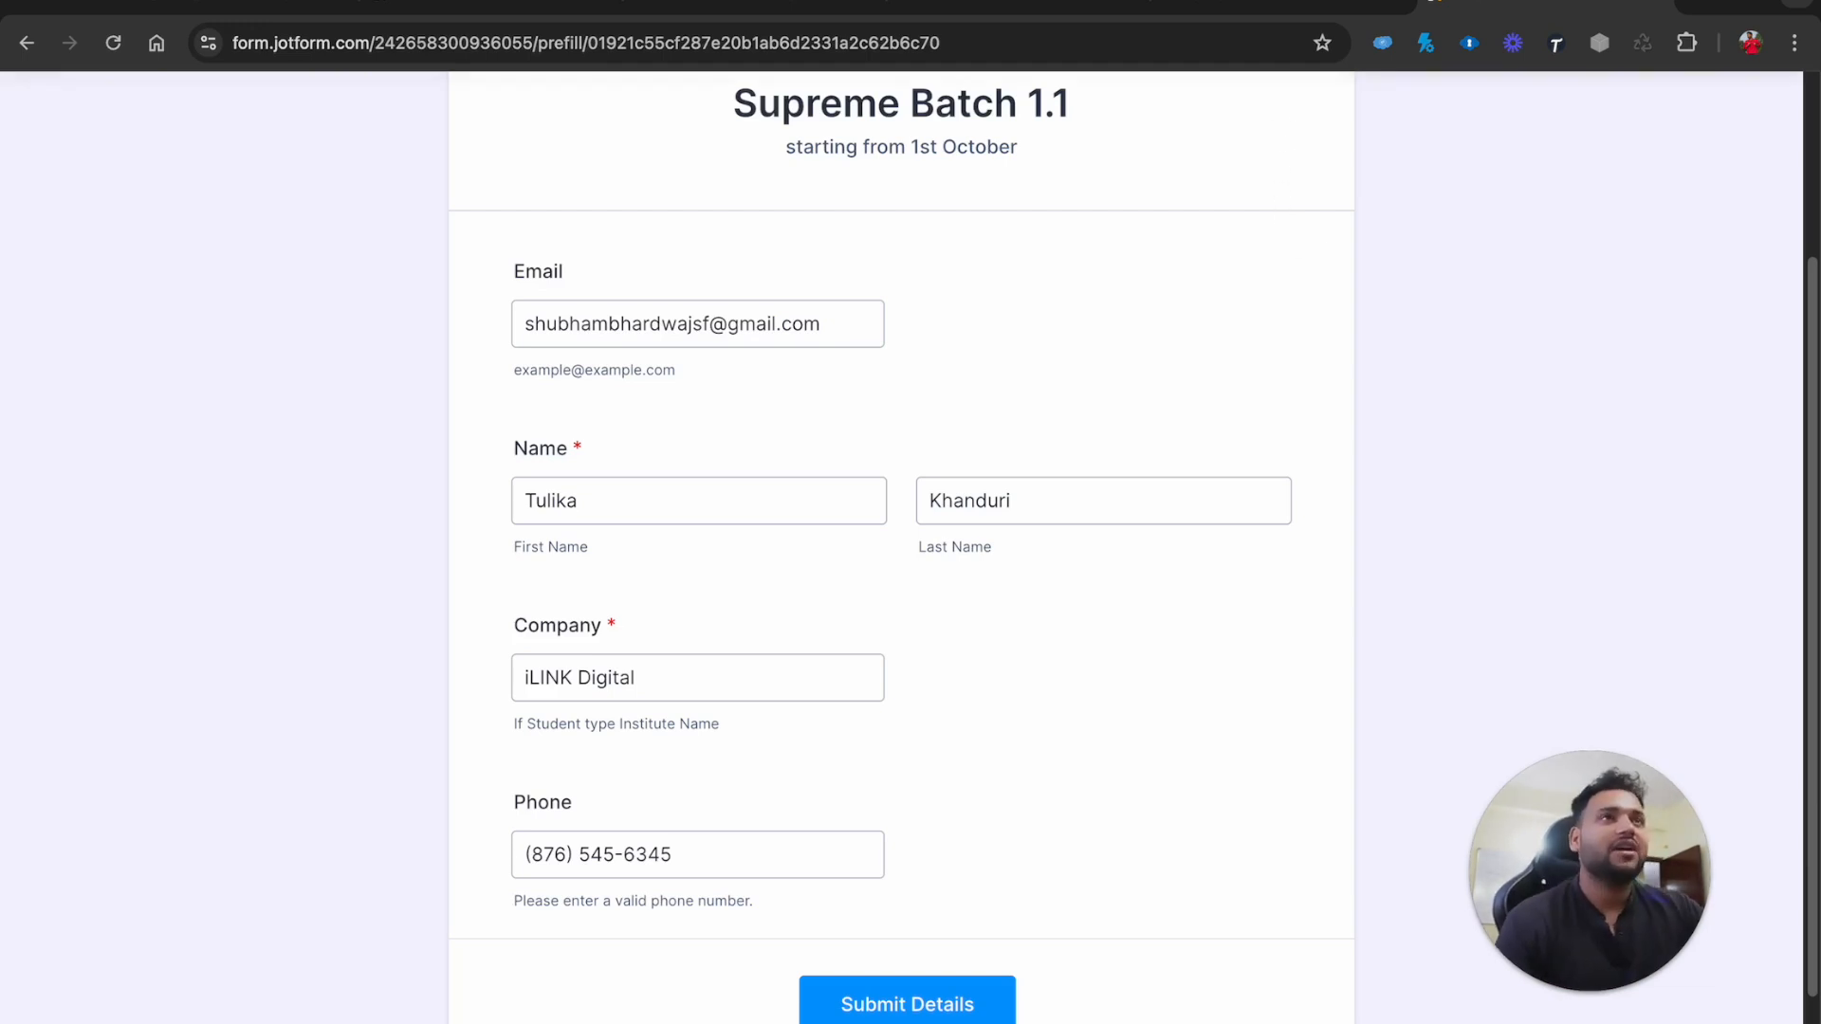
key(super+Tab)
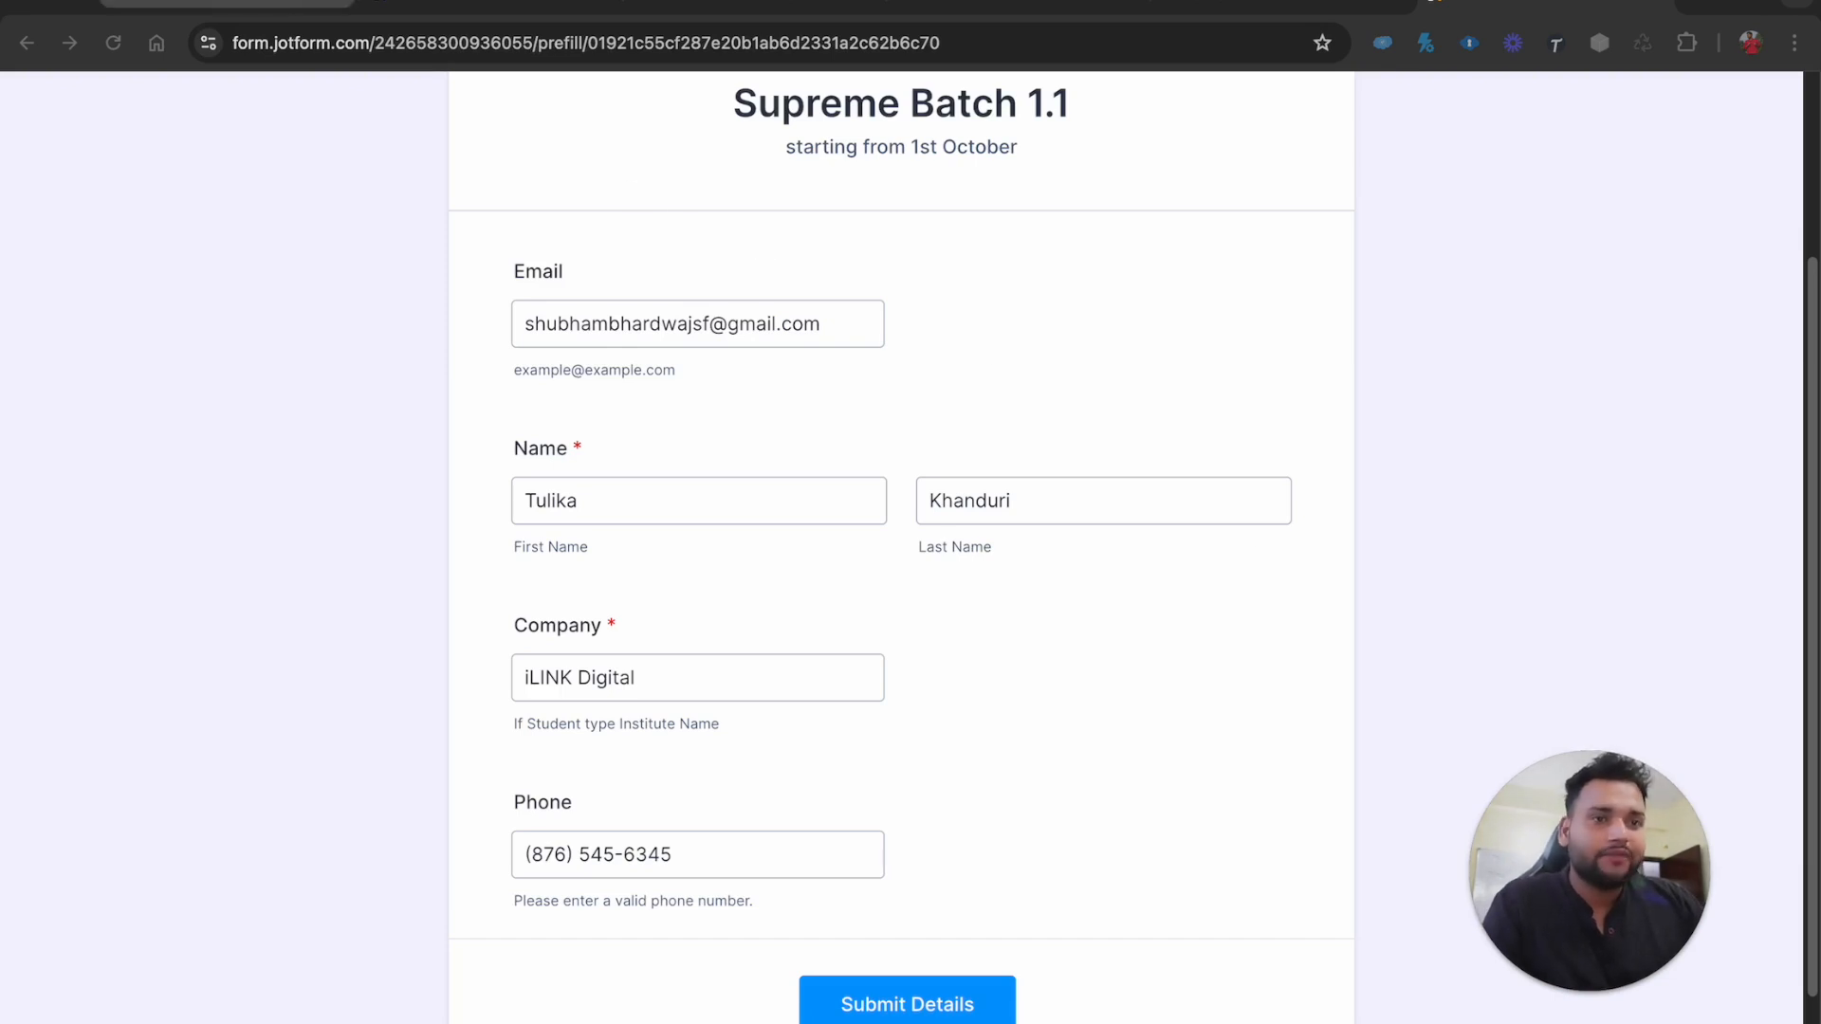
click(228, 5)
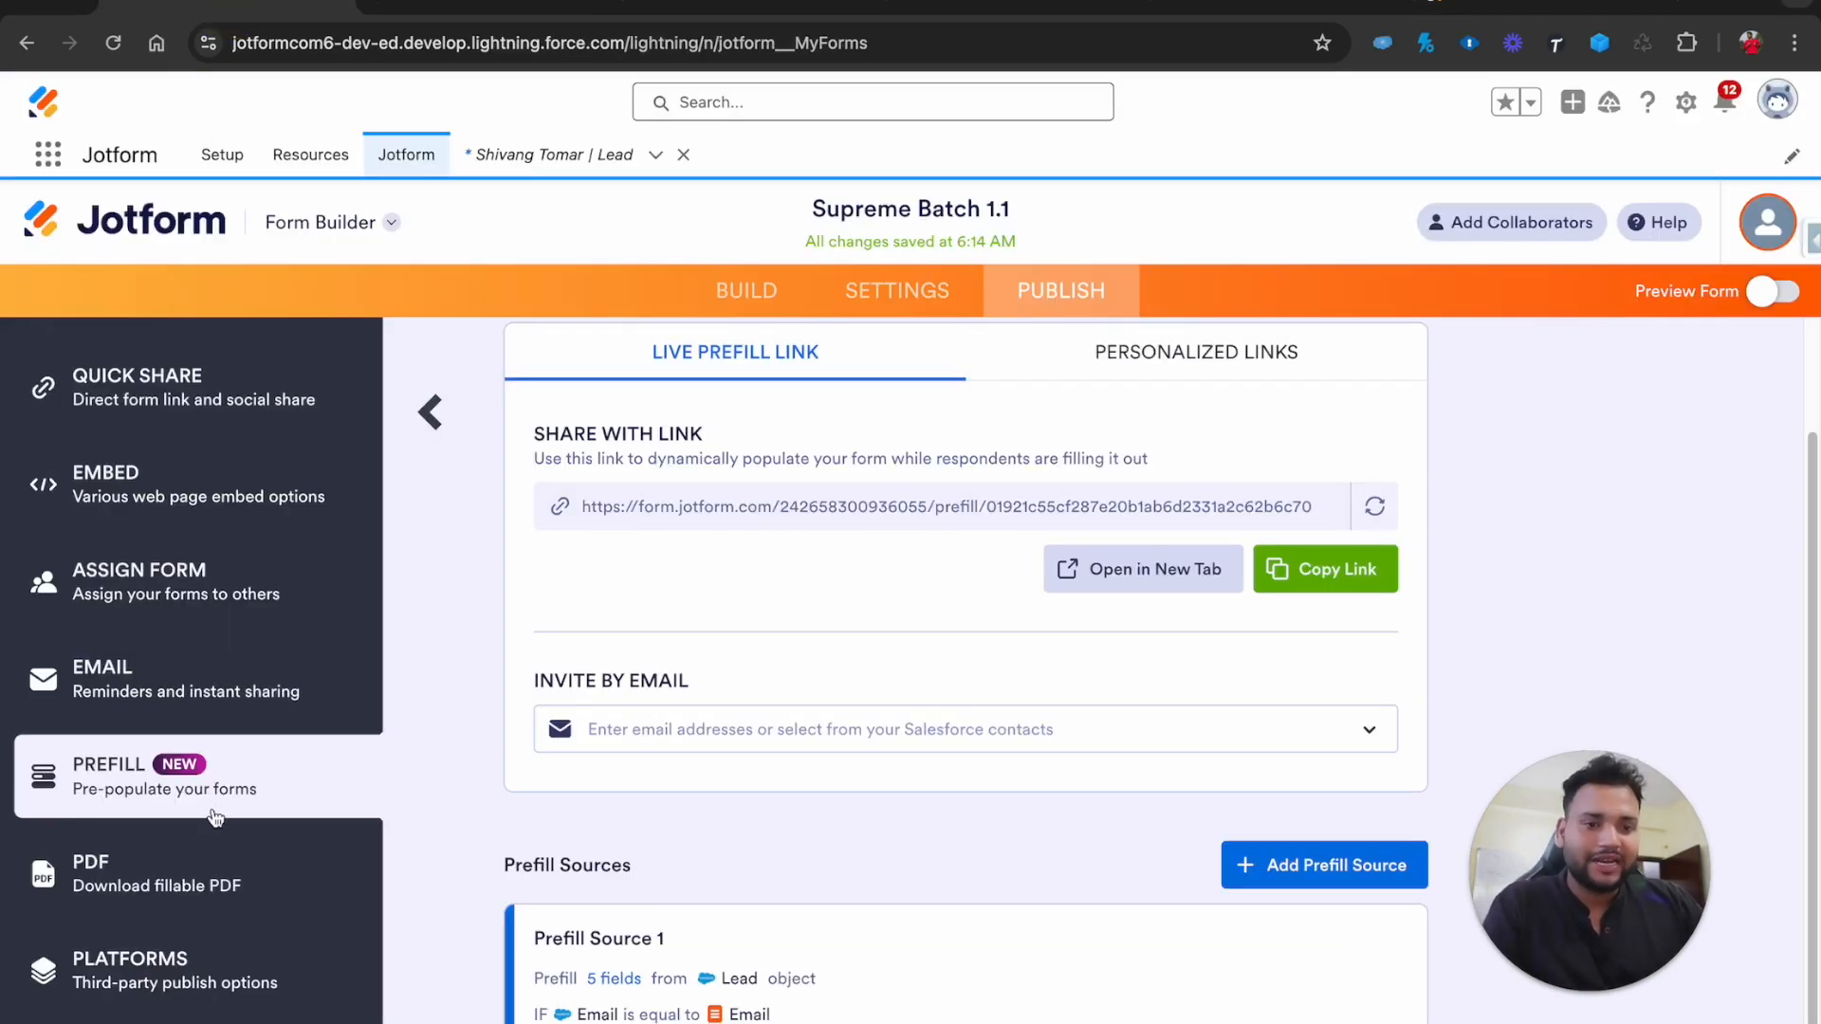
Review the Salesforce action logs for Supreme Batch 1.1, confirming two successful Create or update Lead submissions
click(892, 292)
scroll(142, 801, down, 1)
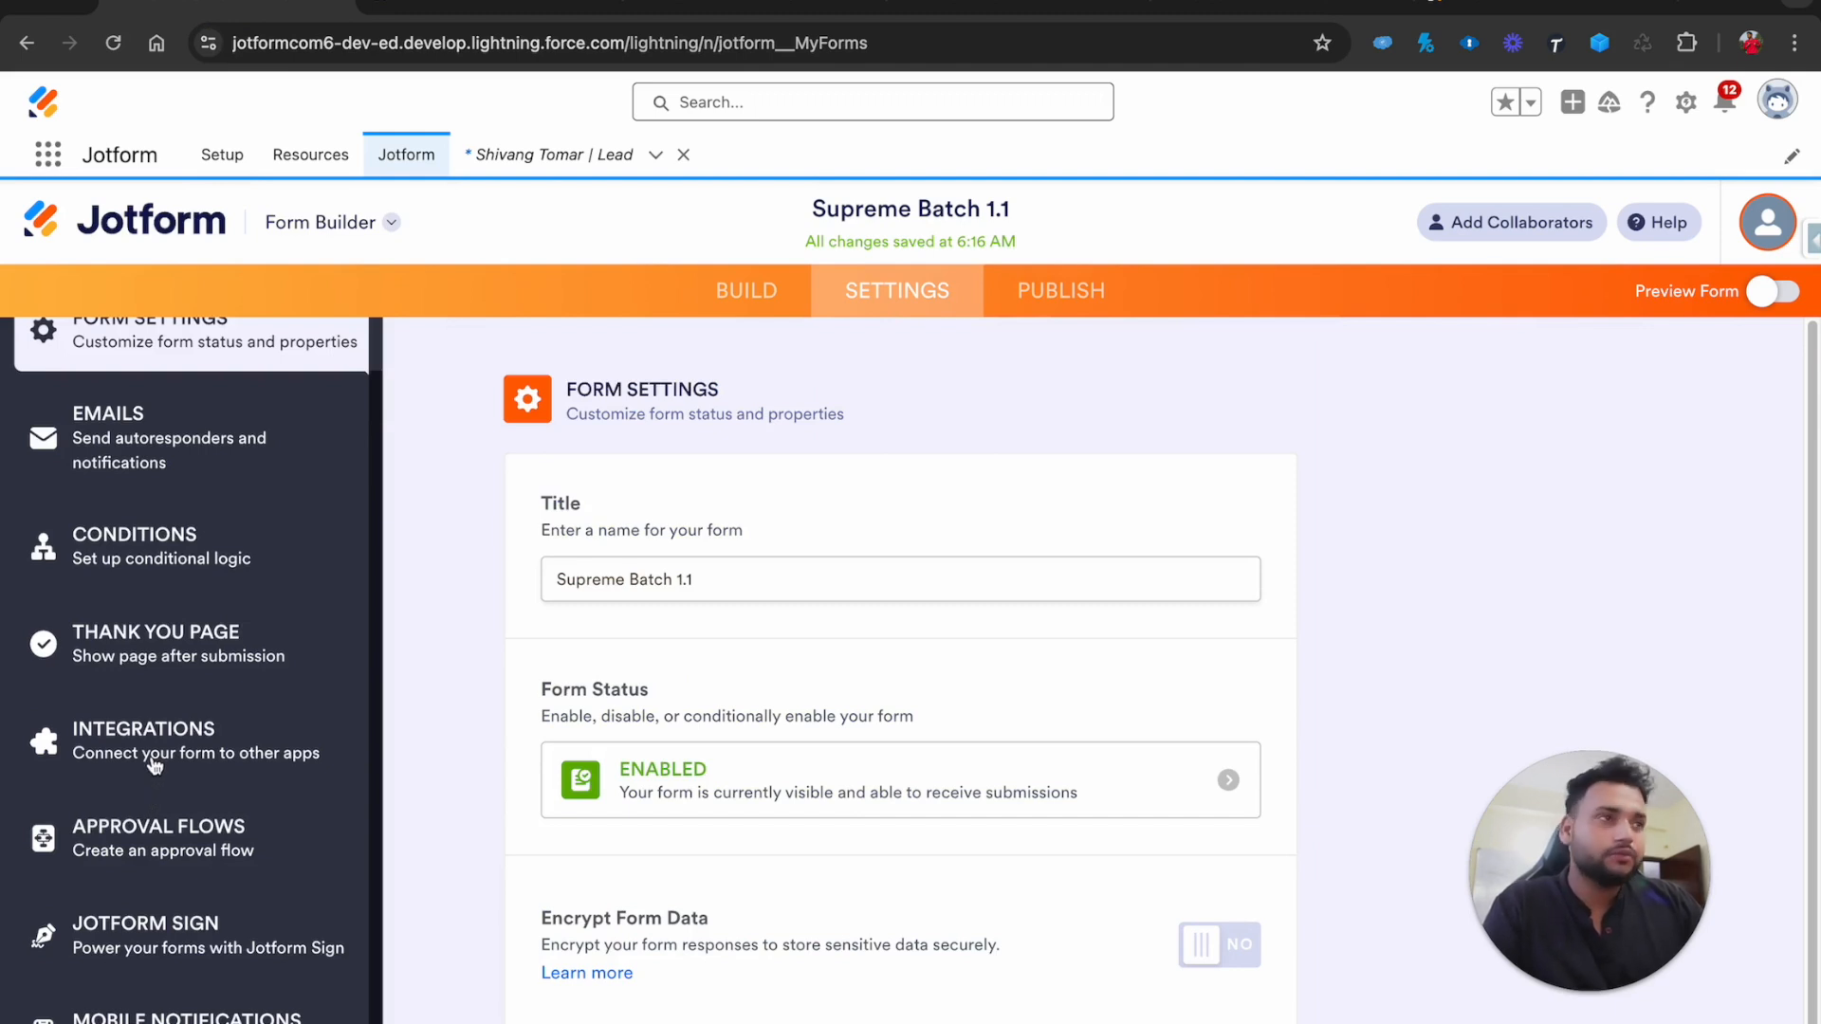
click(150, 763)
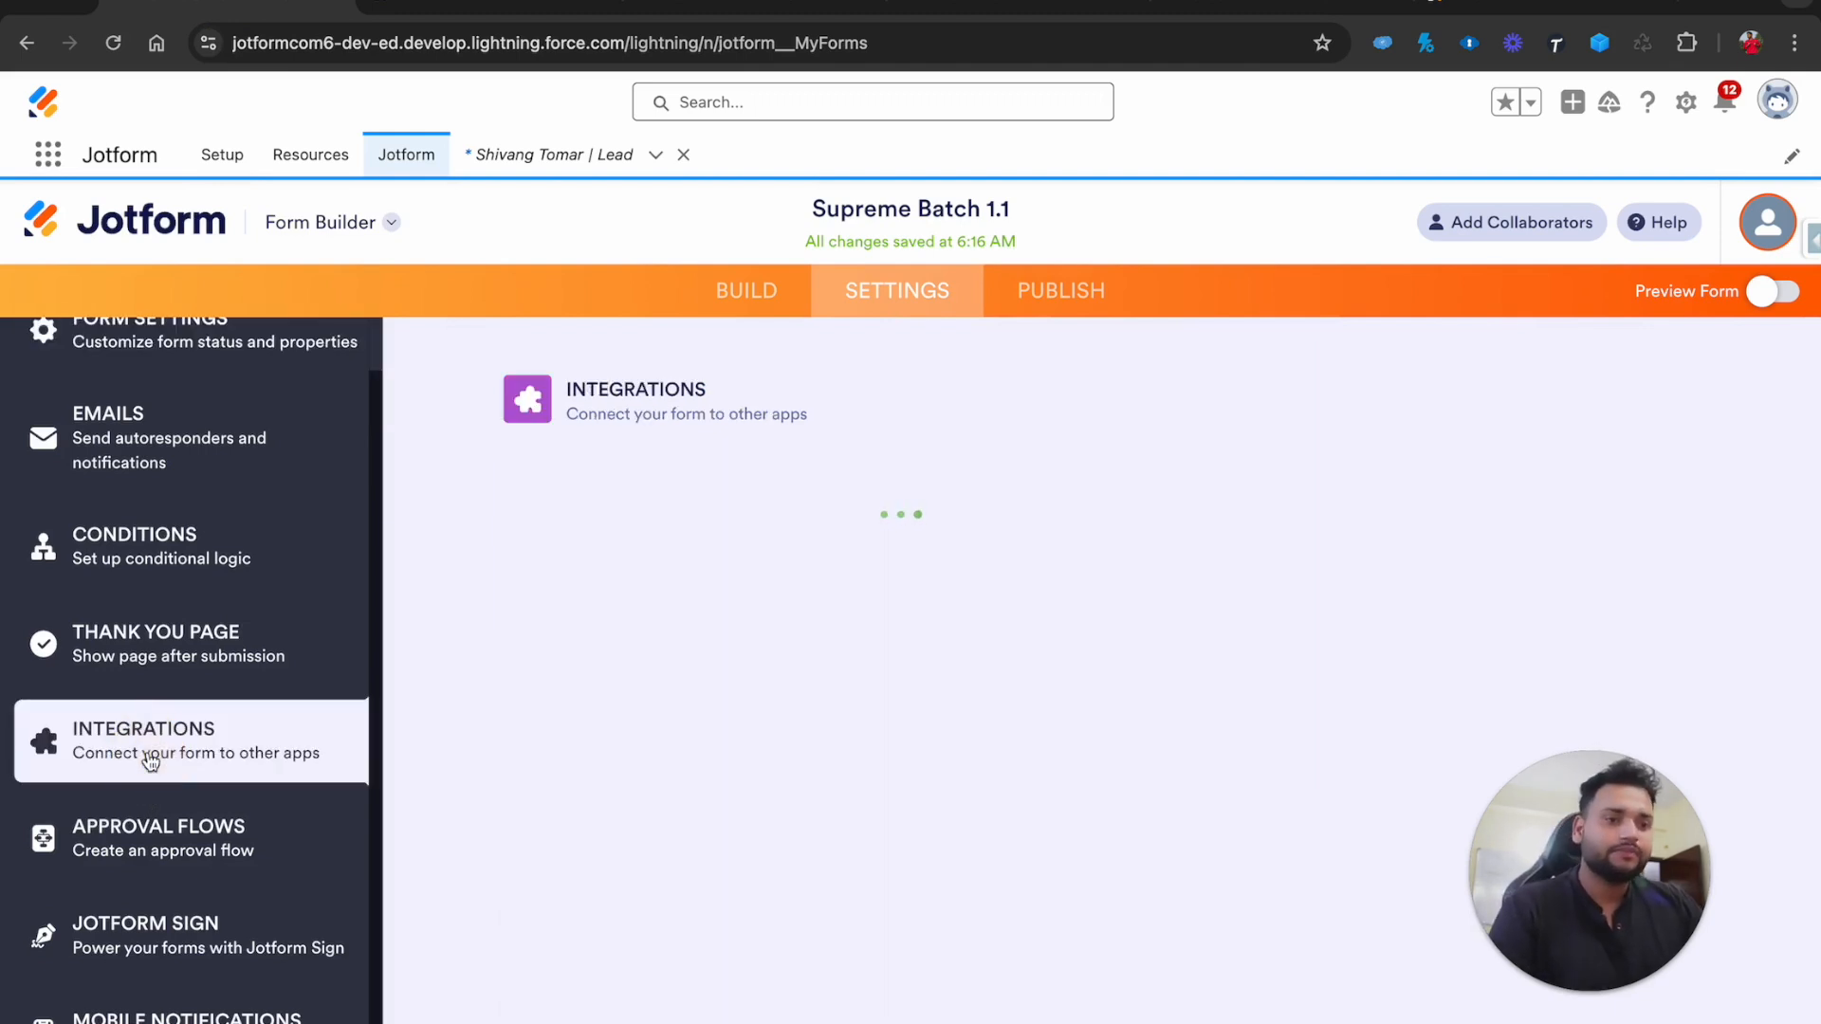
click(603, 696)
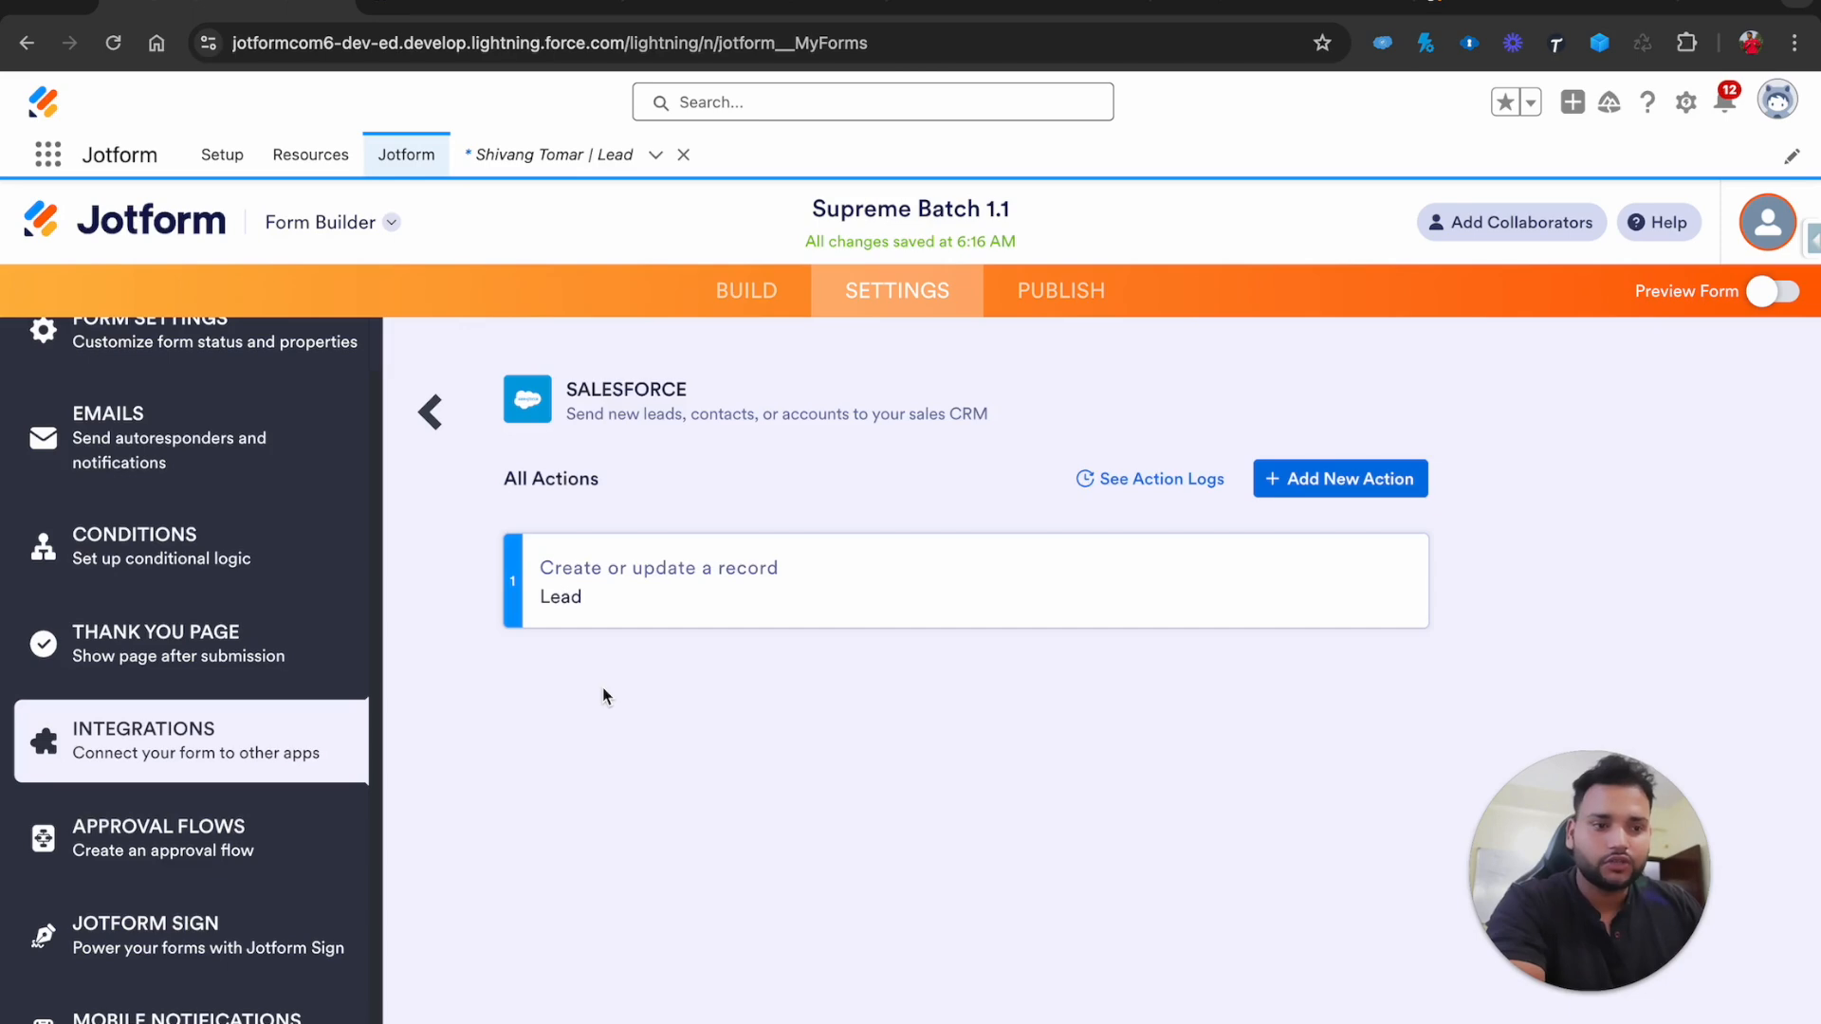
click(1146, 494)
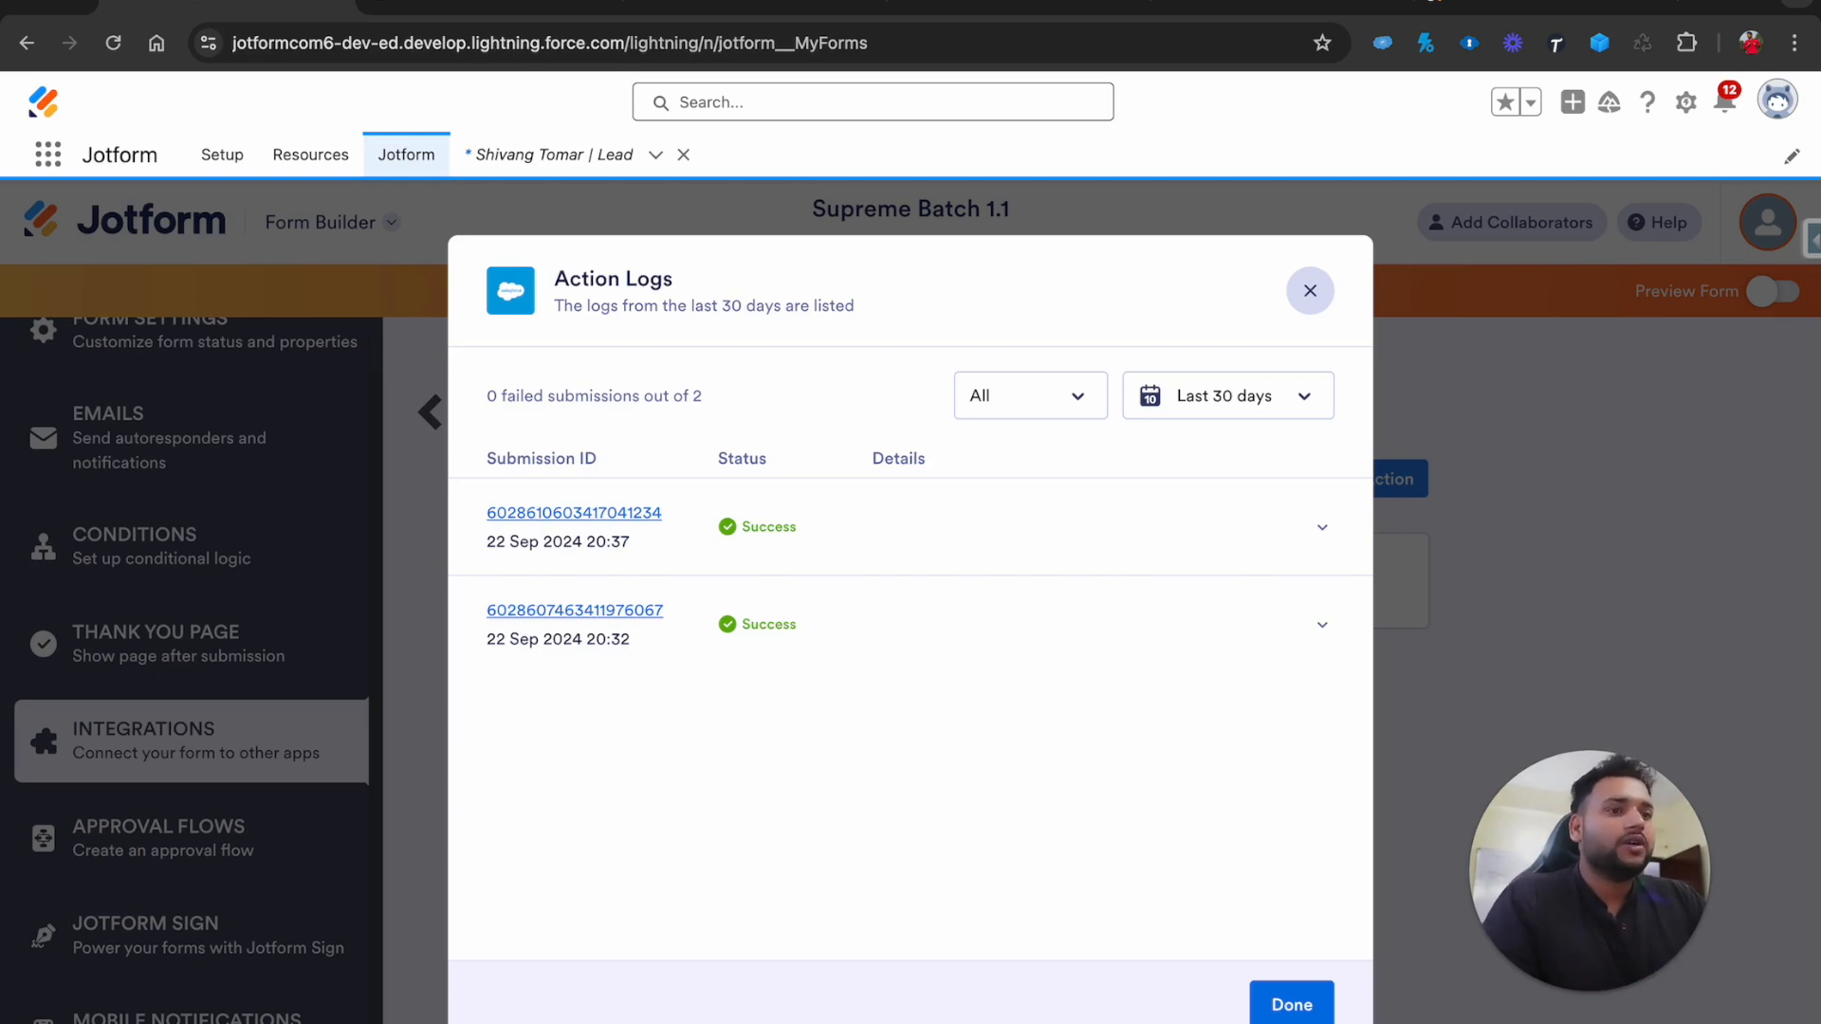
click(1309, 290)
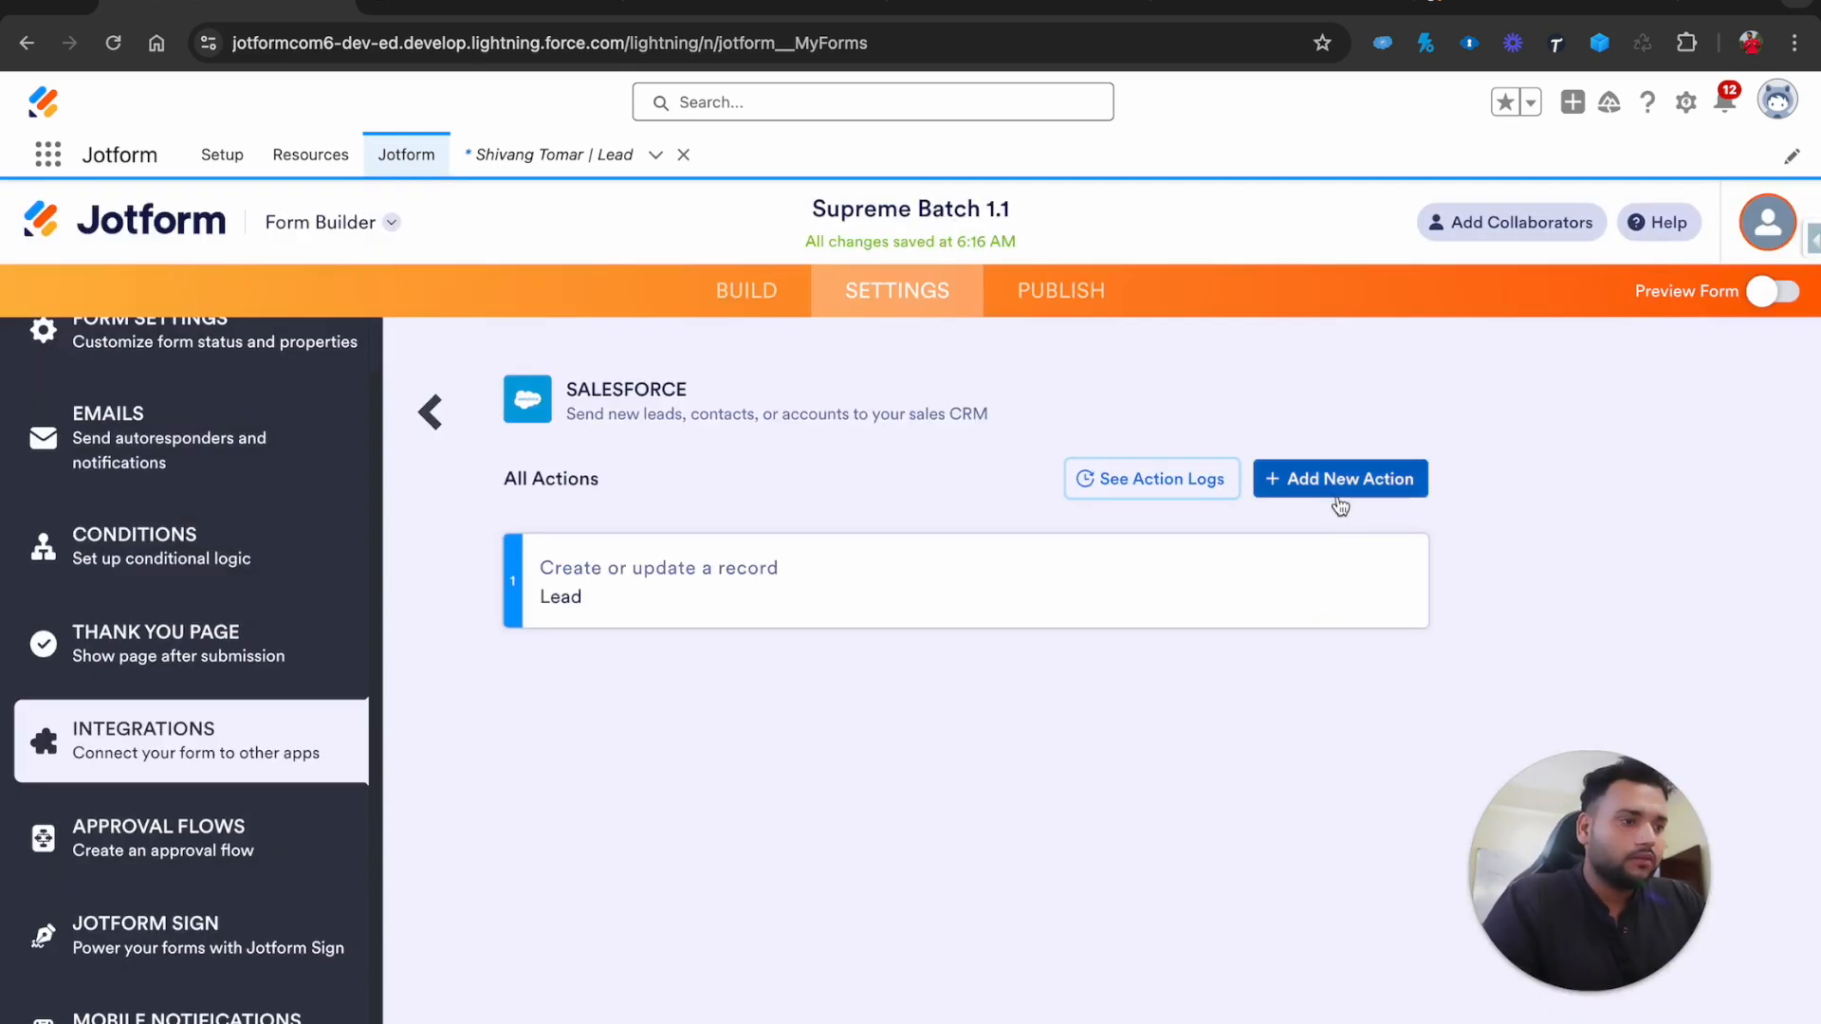
click(1366, 495)
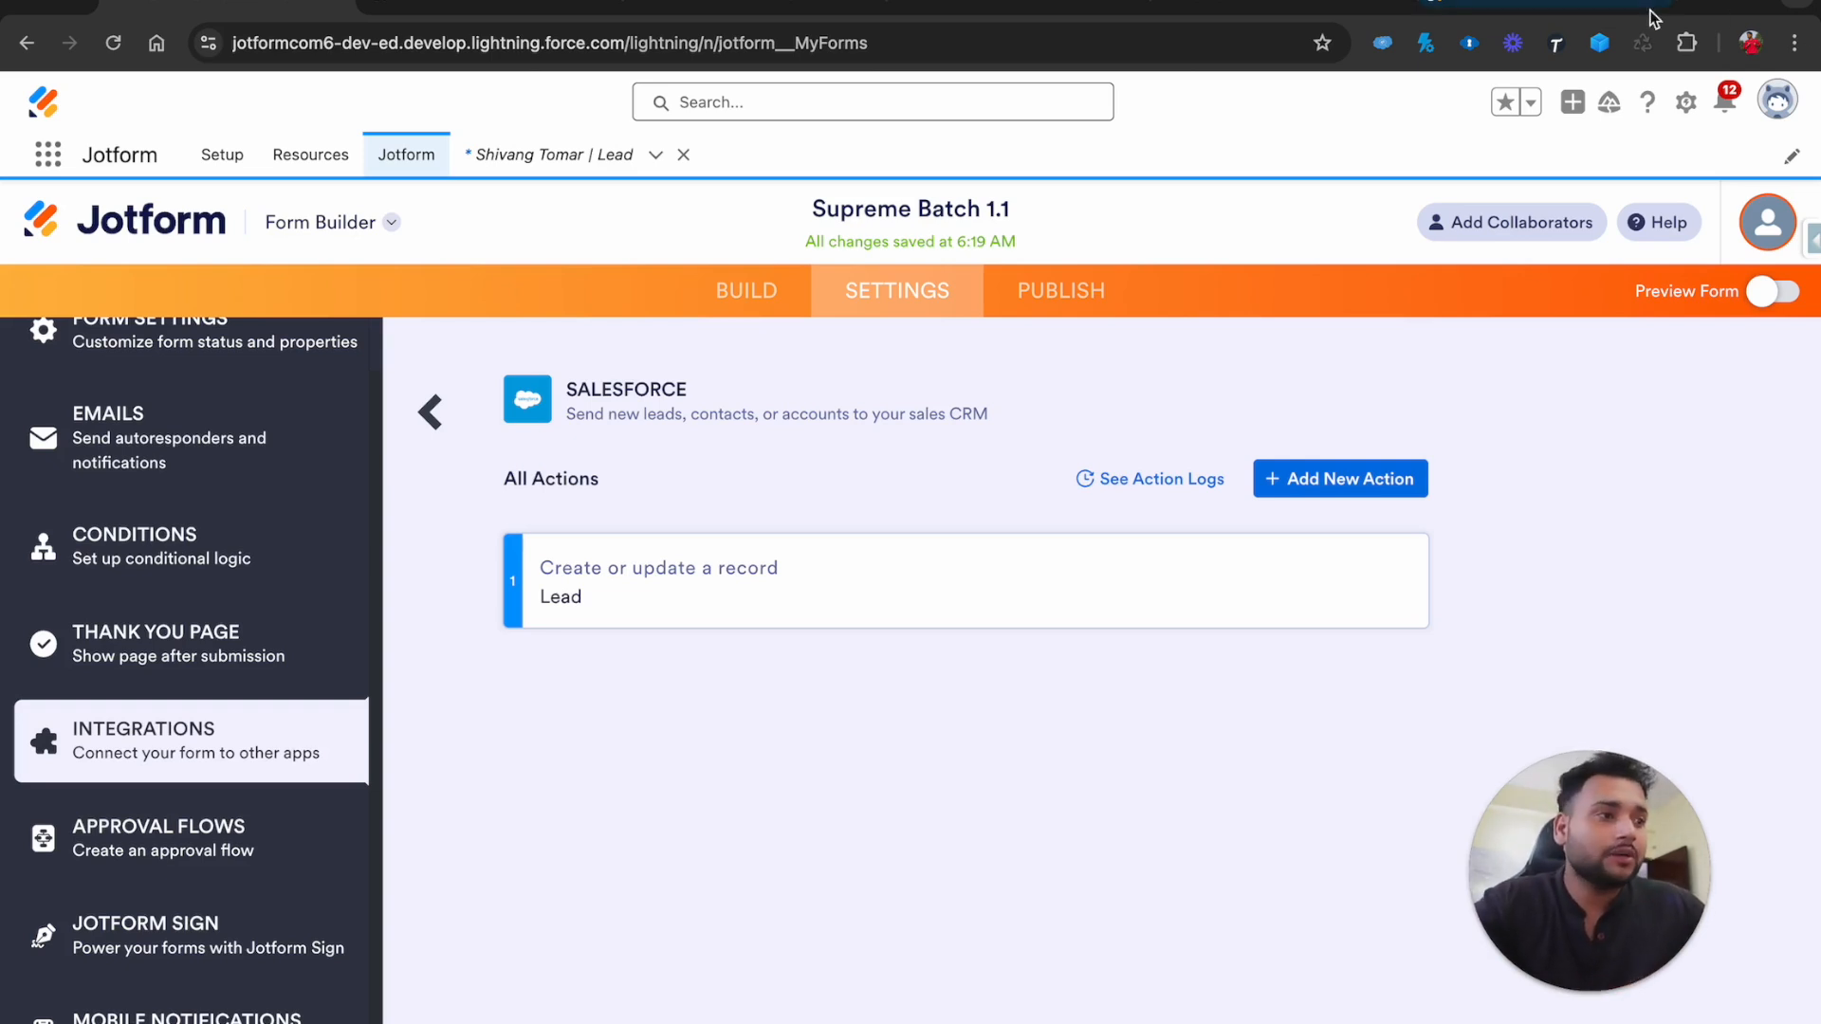
click(1696, 6)
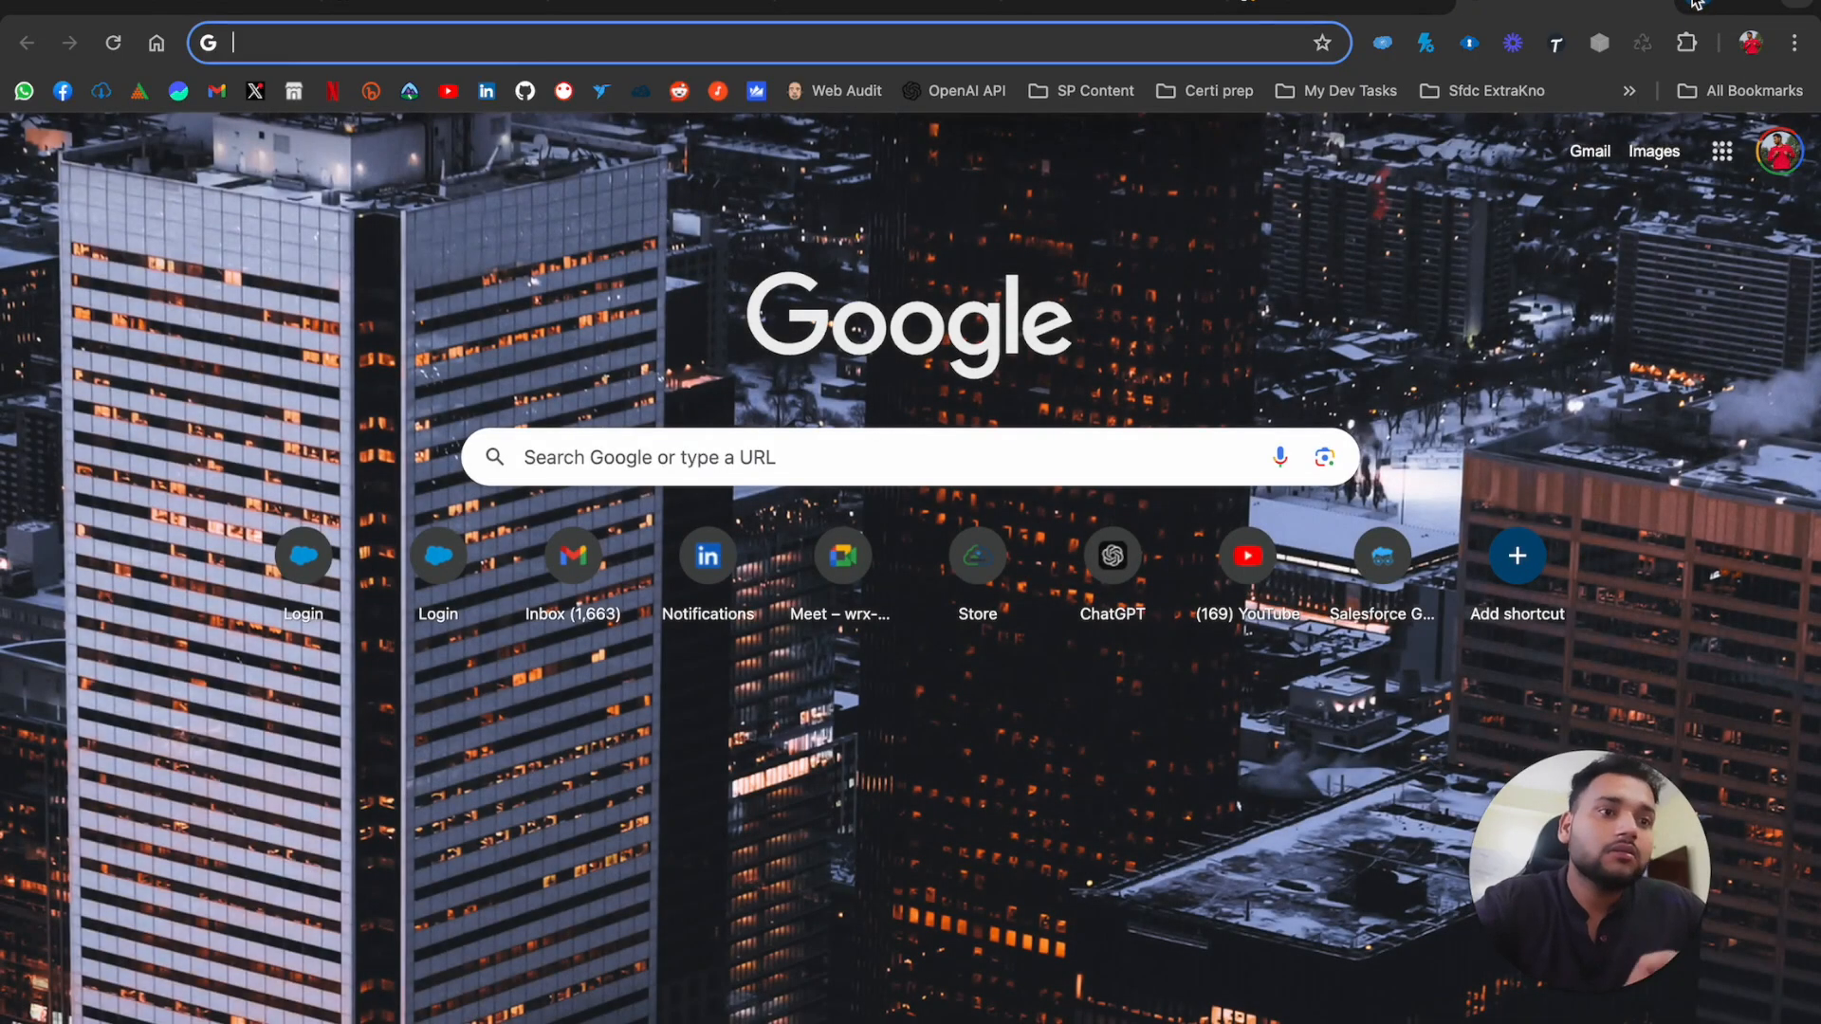
Load jotform.com and browse the yearly plans: Starter free, Bronze $19.50, Silver $24.50, Gold $64.50, Enterprise
text(jotform.com)
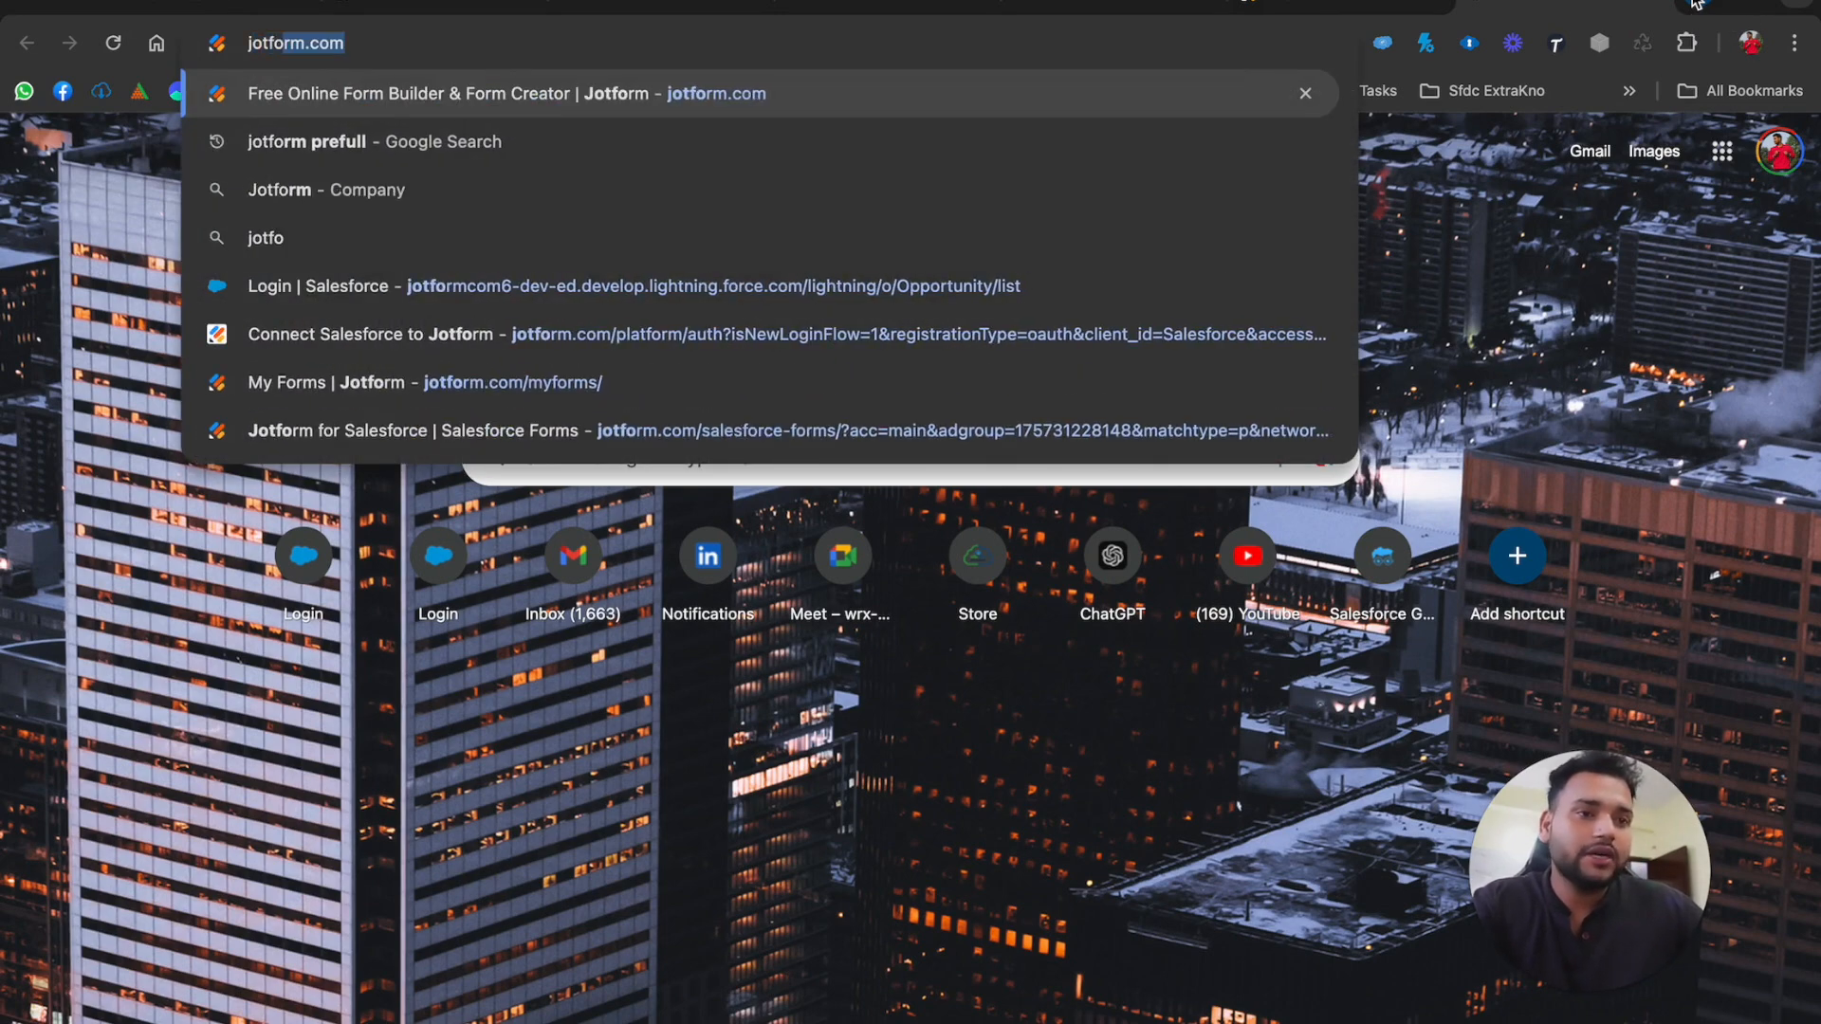
key(Return)
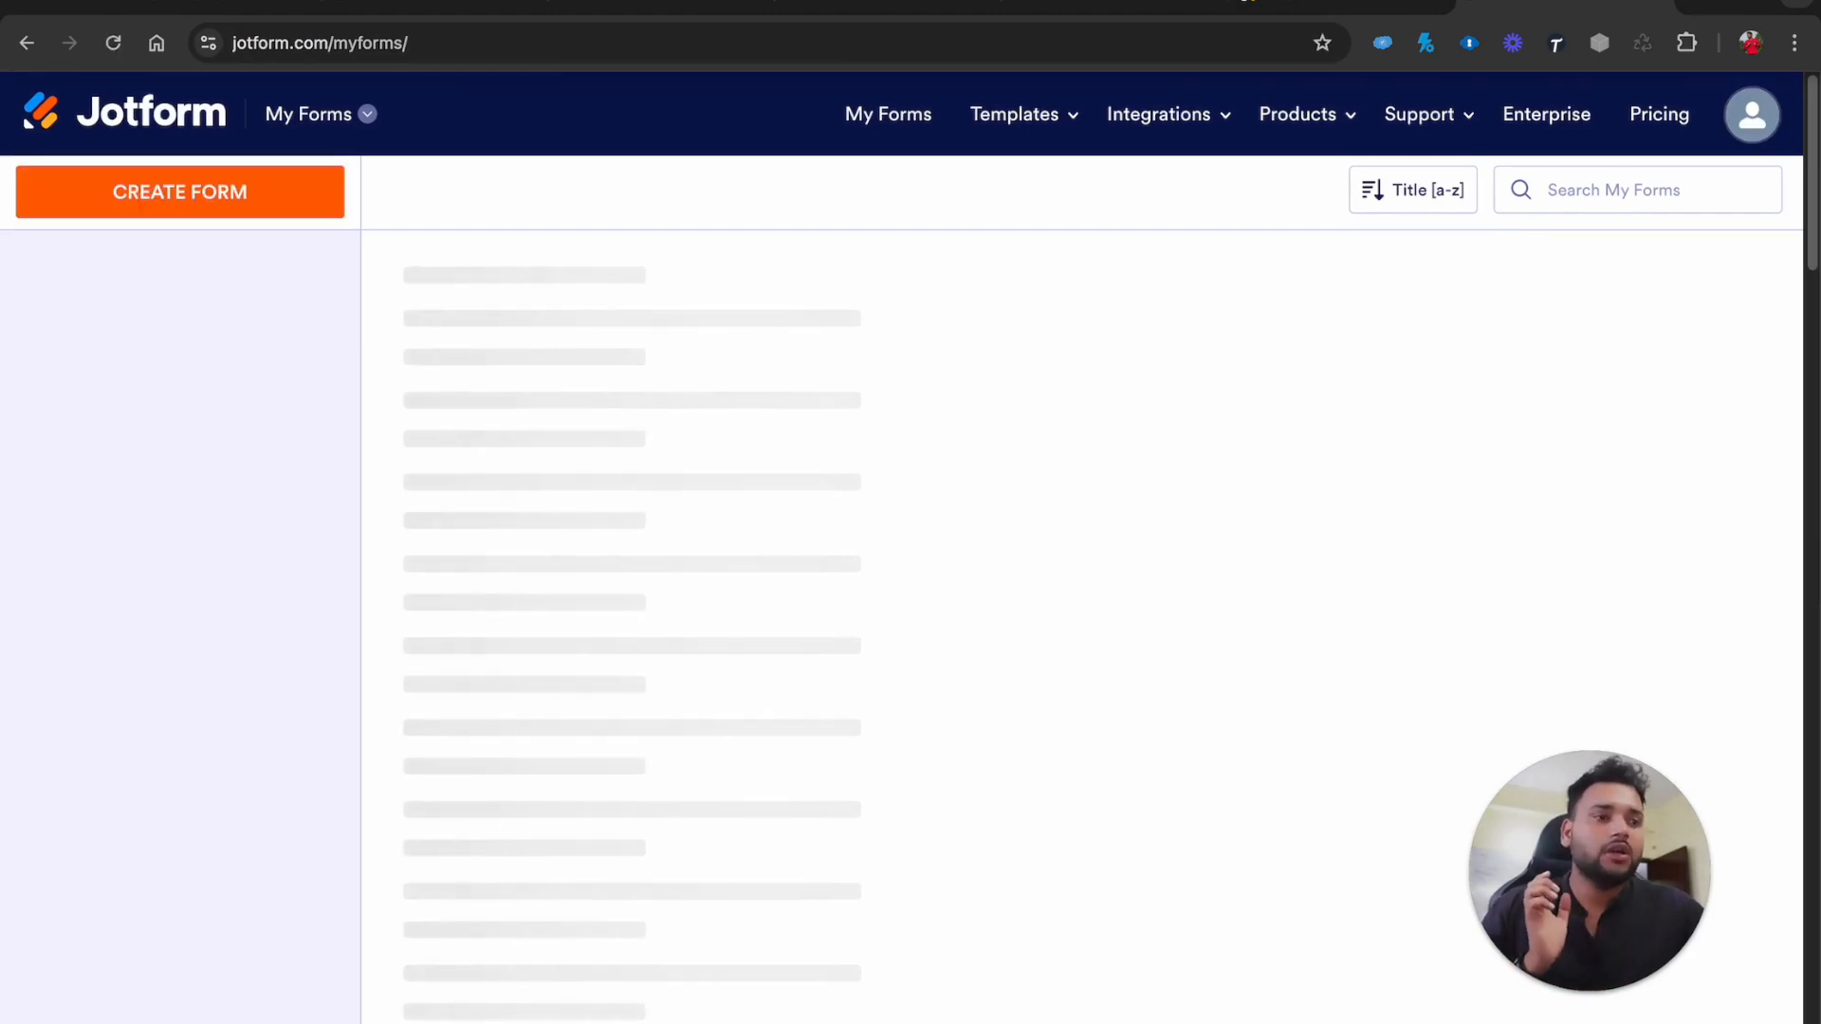
mouse_move(1419, 114)
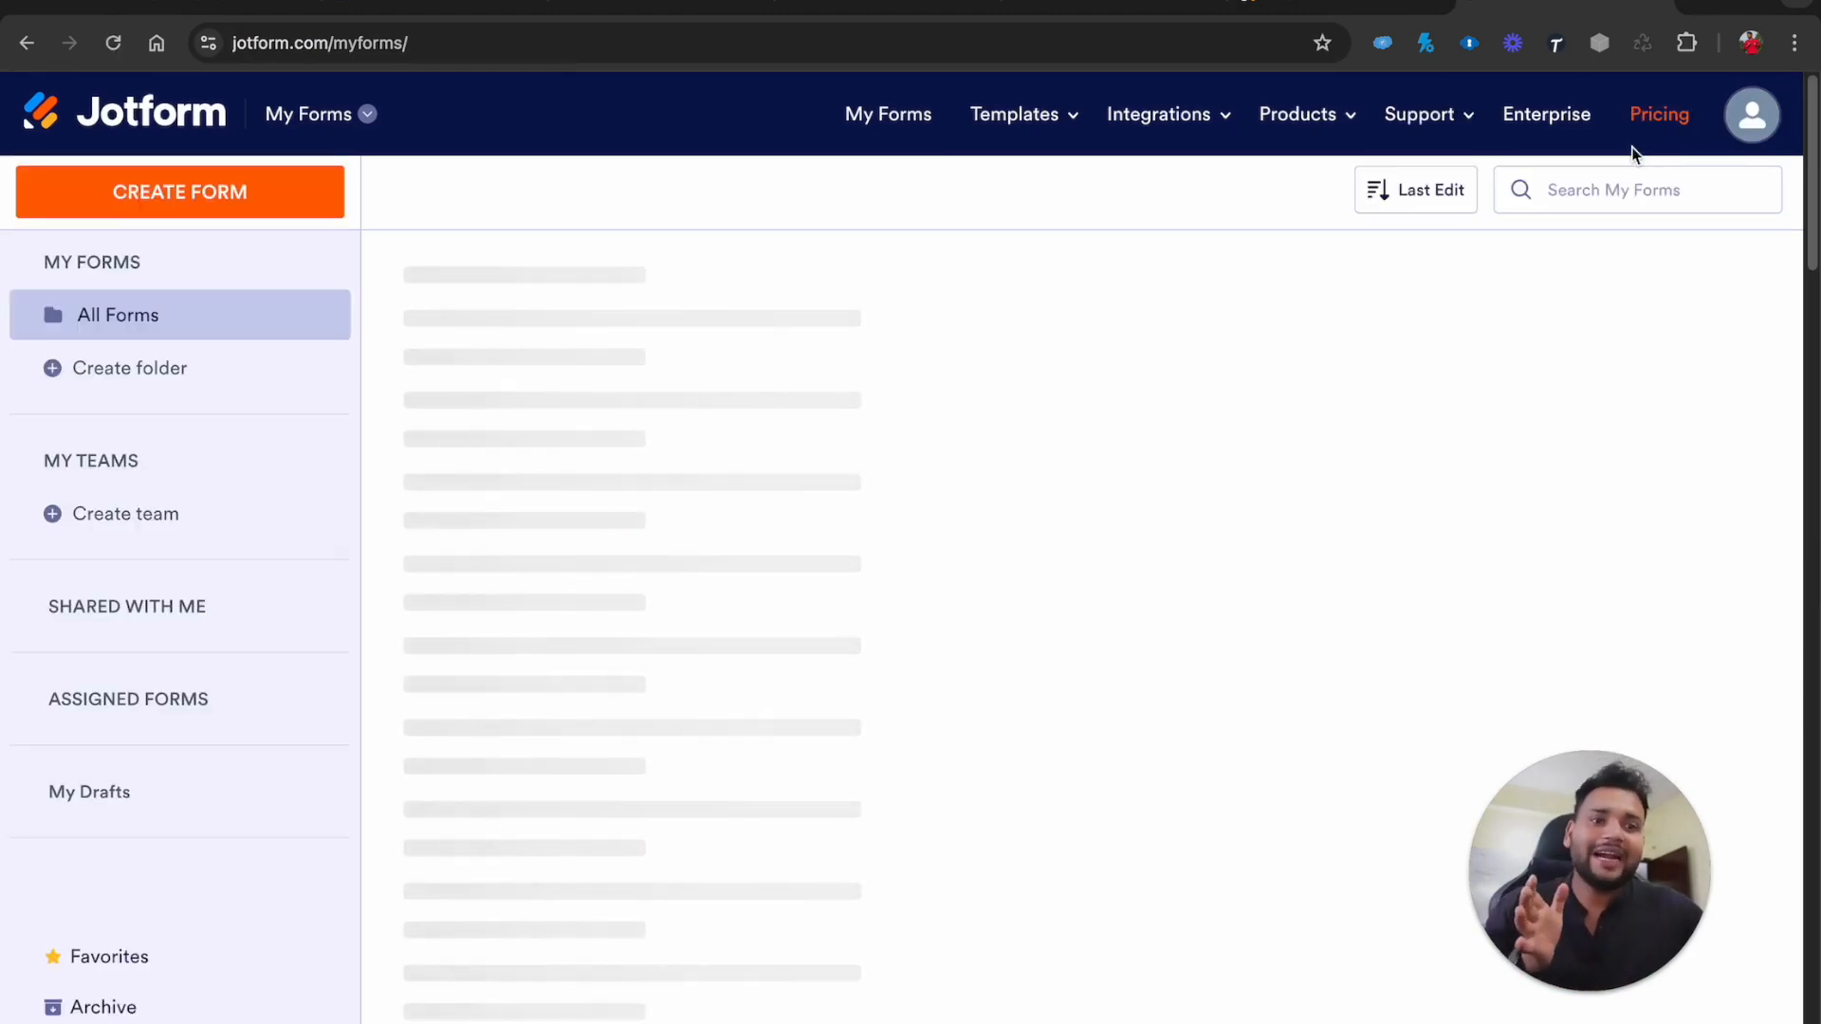
click(1650, 116)
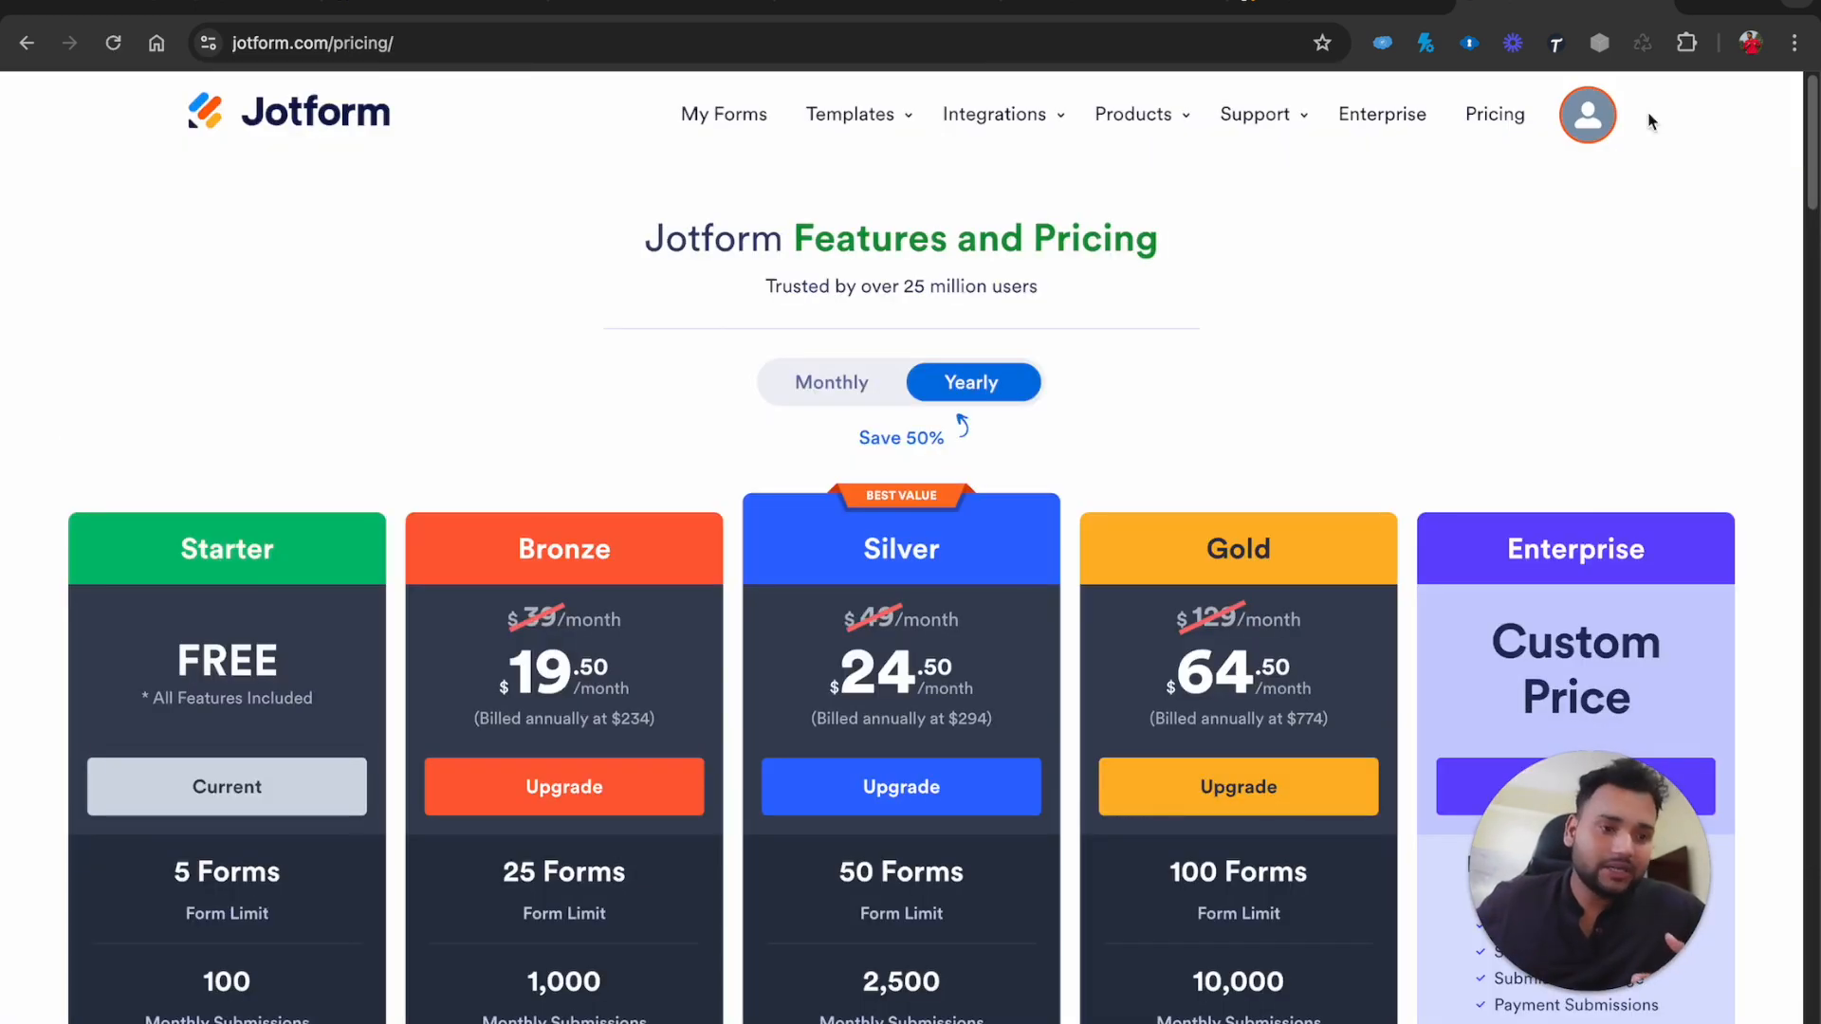
drag(1597, 850, 157, 298)
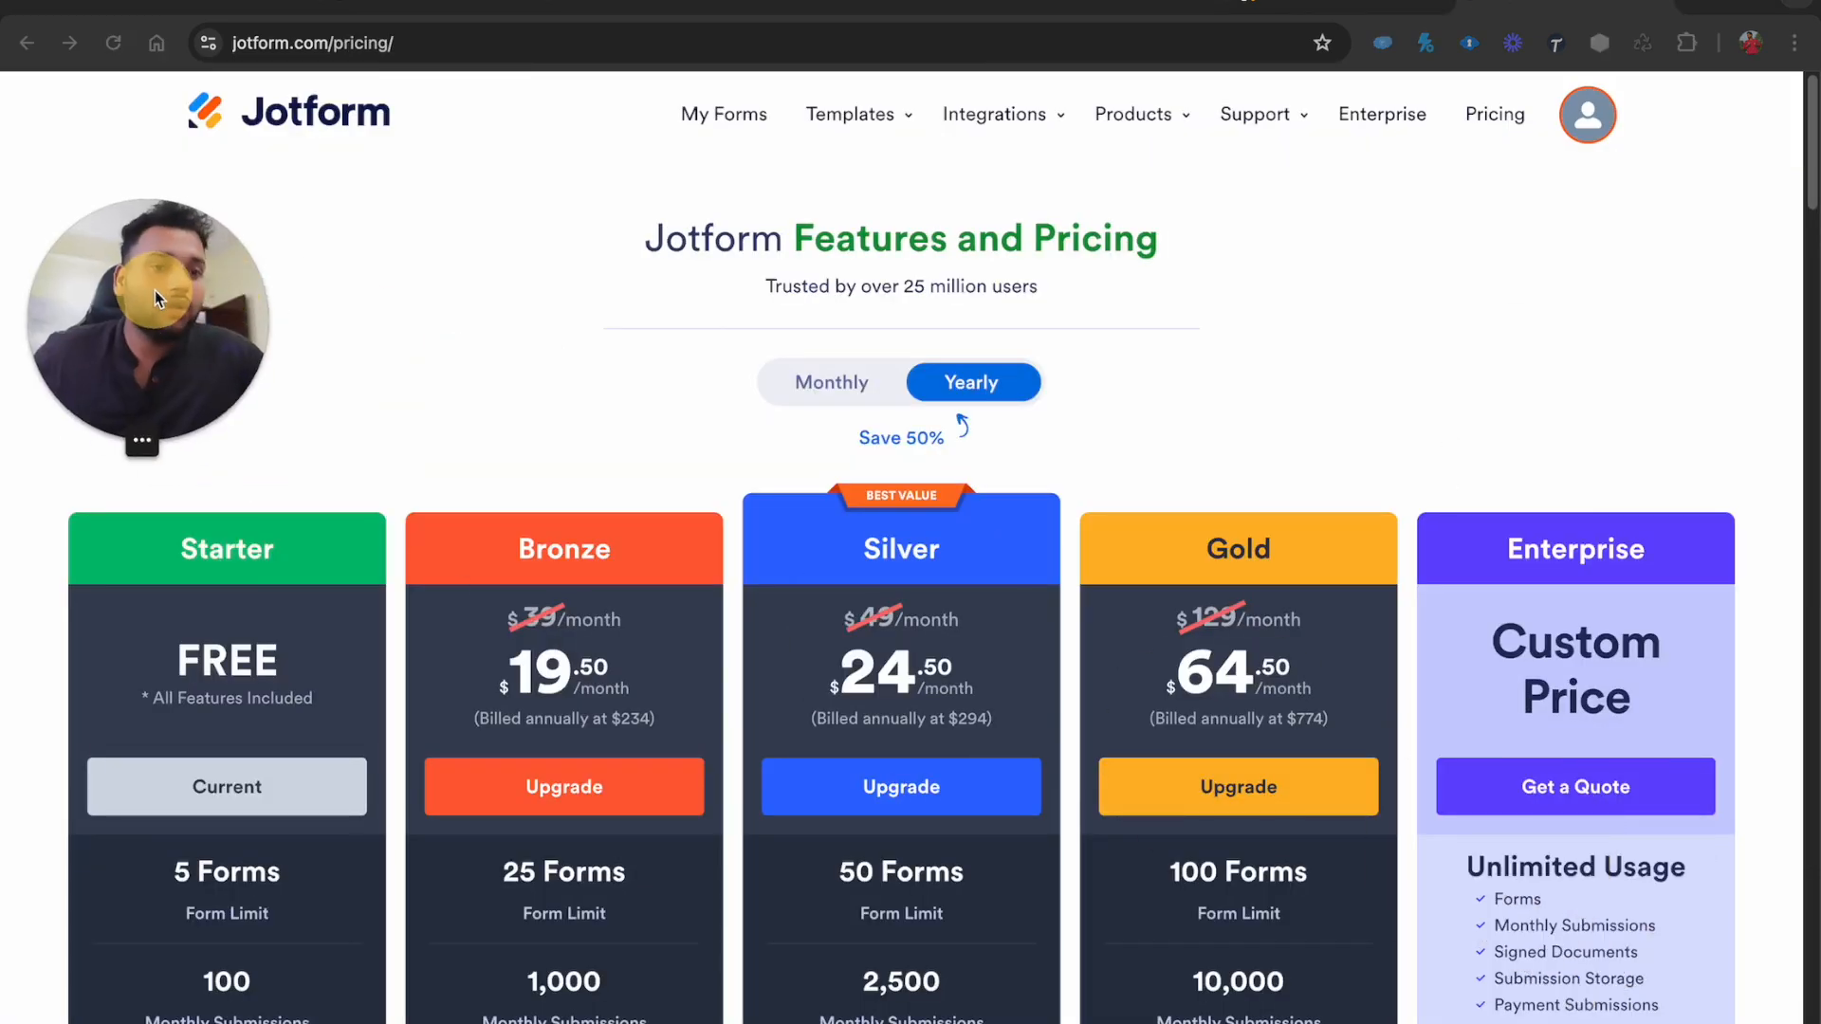
scroll(646, 702, down, 2)
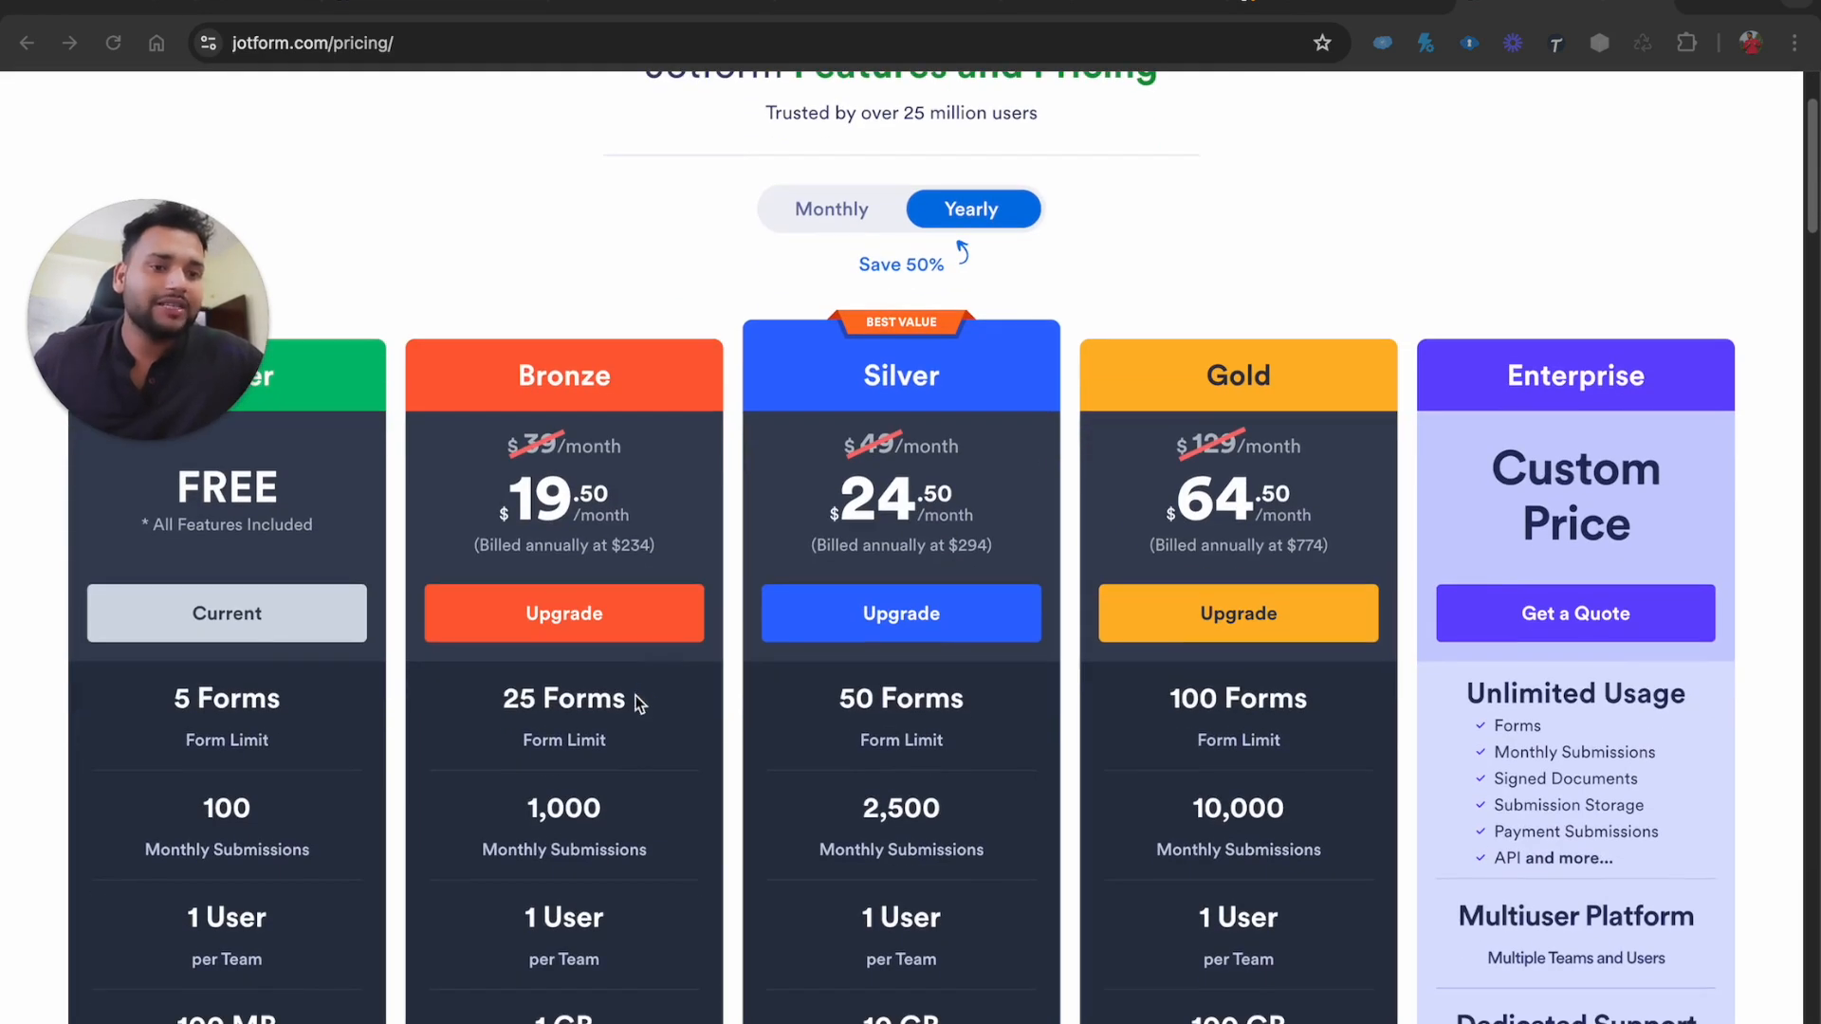
scroll(341, 542, up, 1)
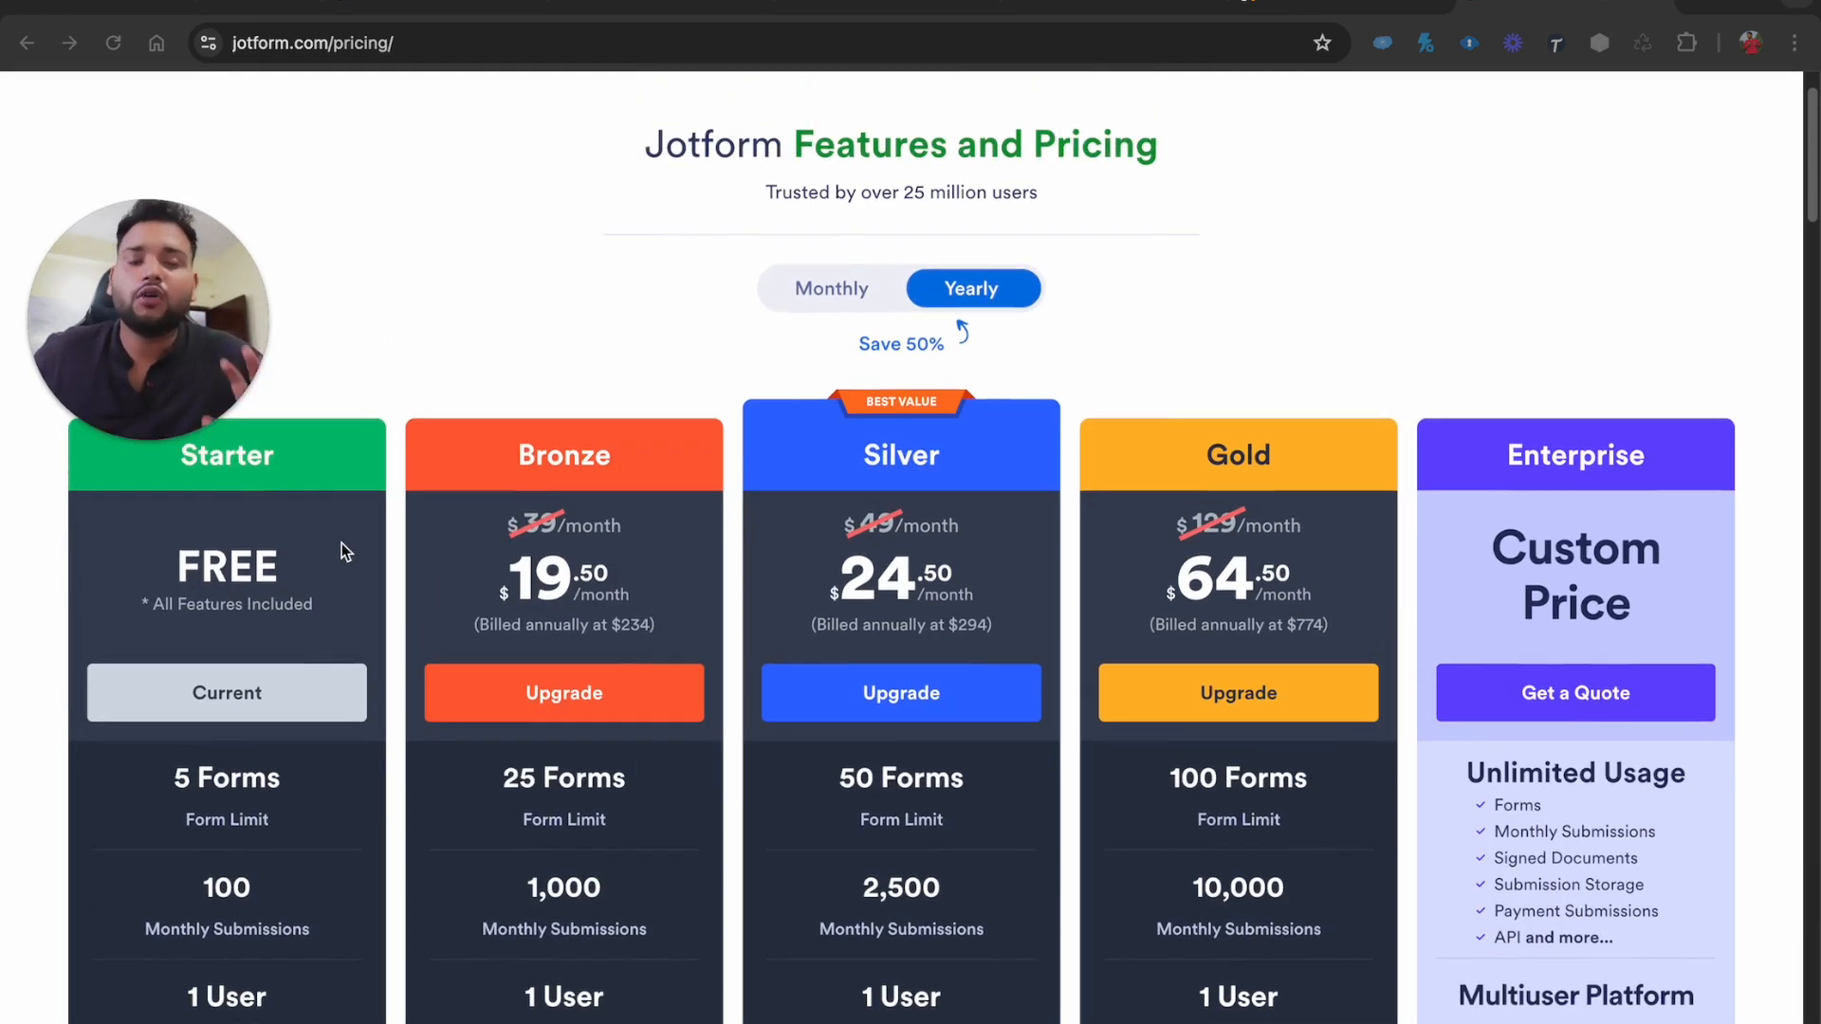
scroll(341, 542, down, 1)
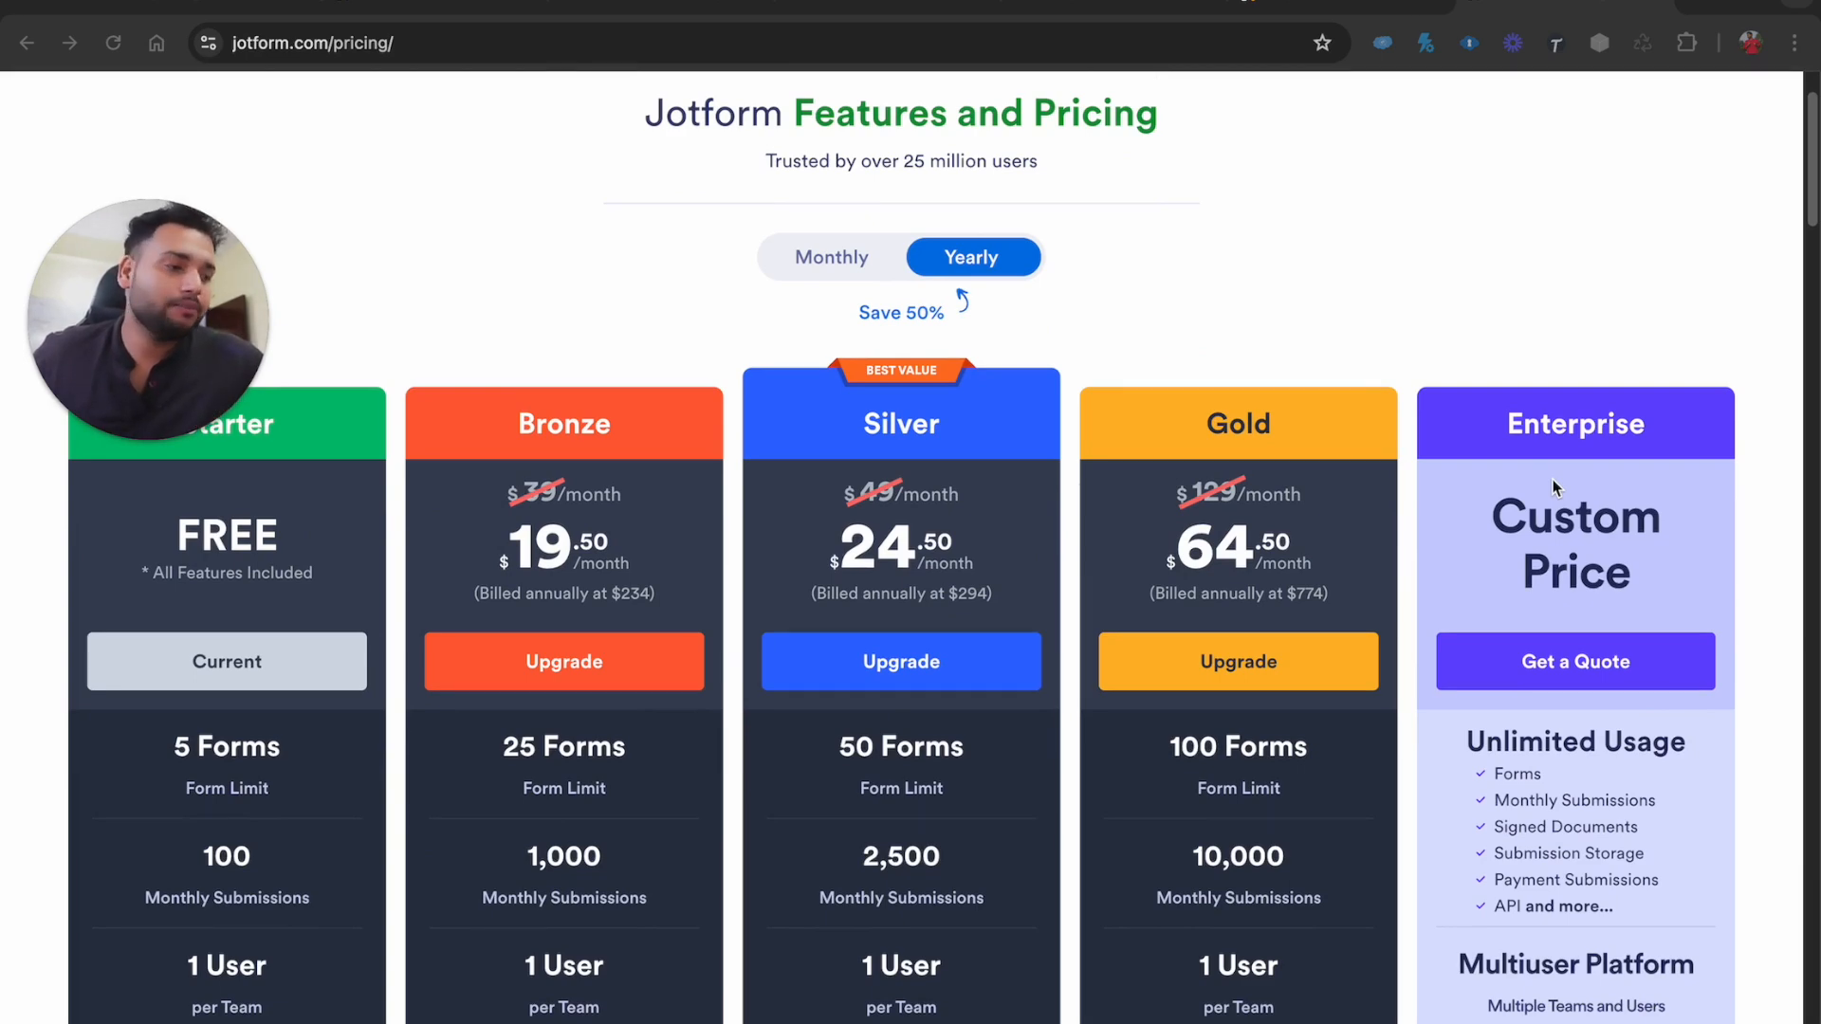
scroll(1554, 486, down, 6)
scroll(1553, 487, down, 10)
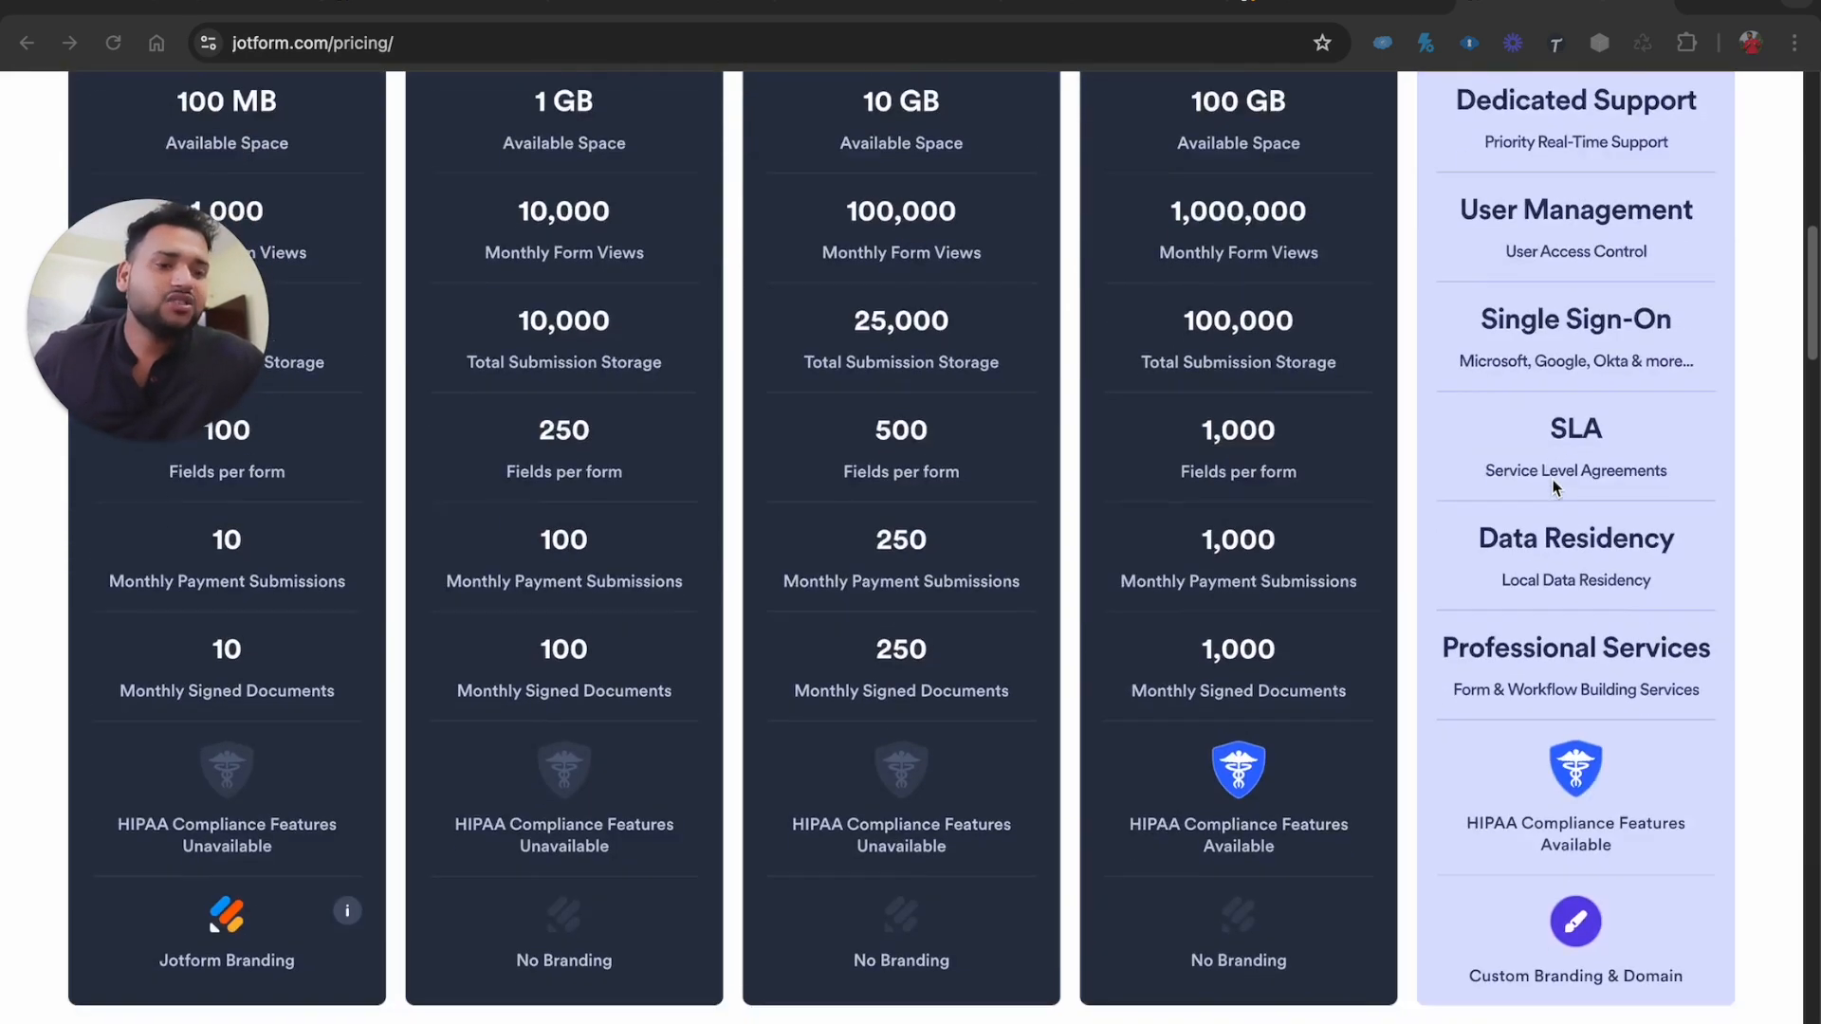
scroll(1553, 486, up, 12)
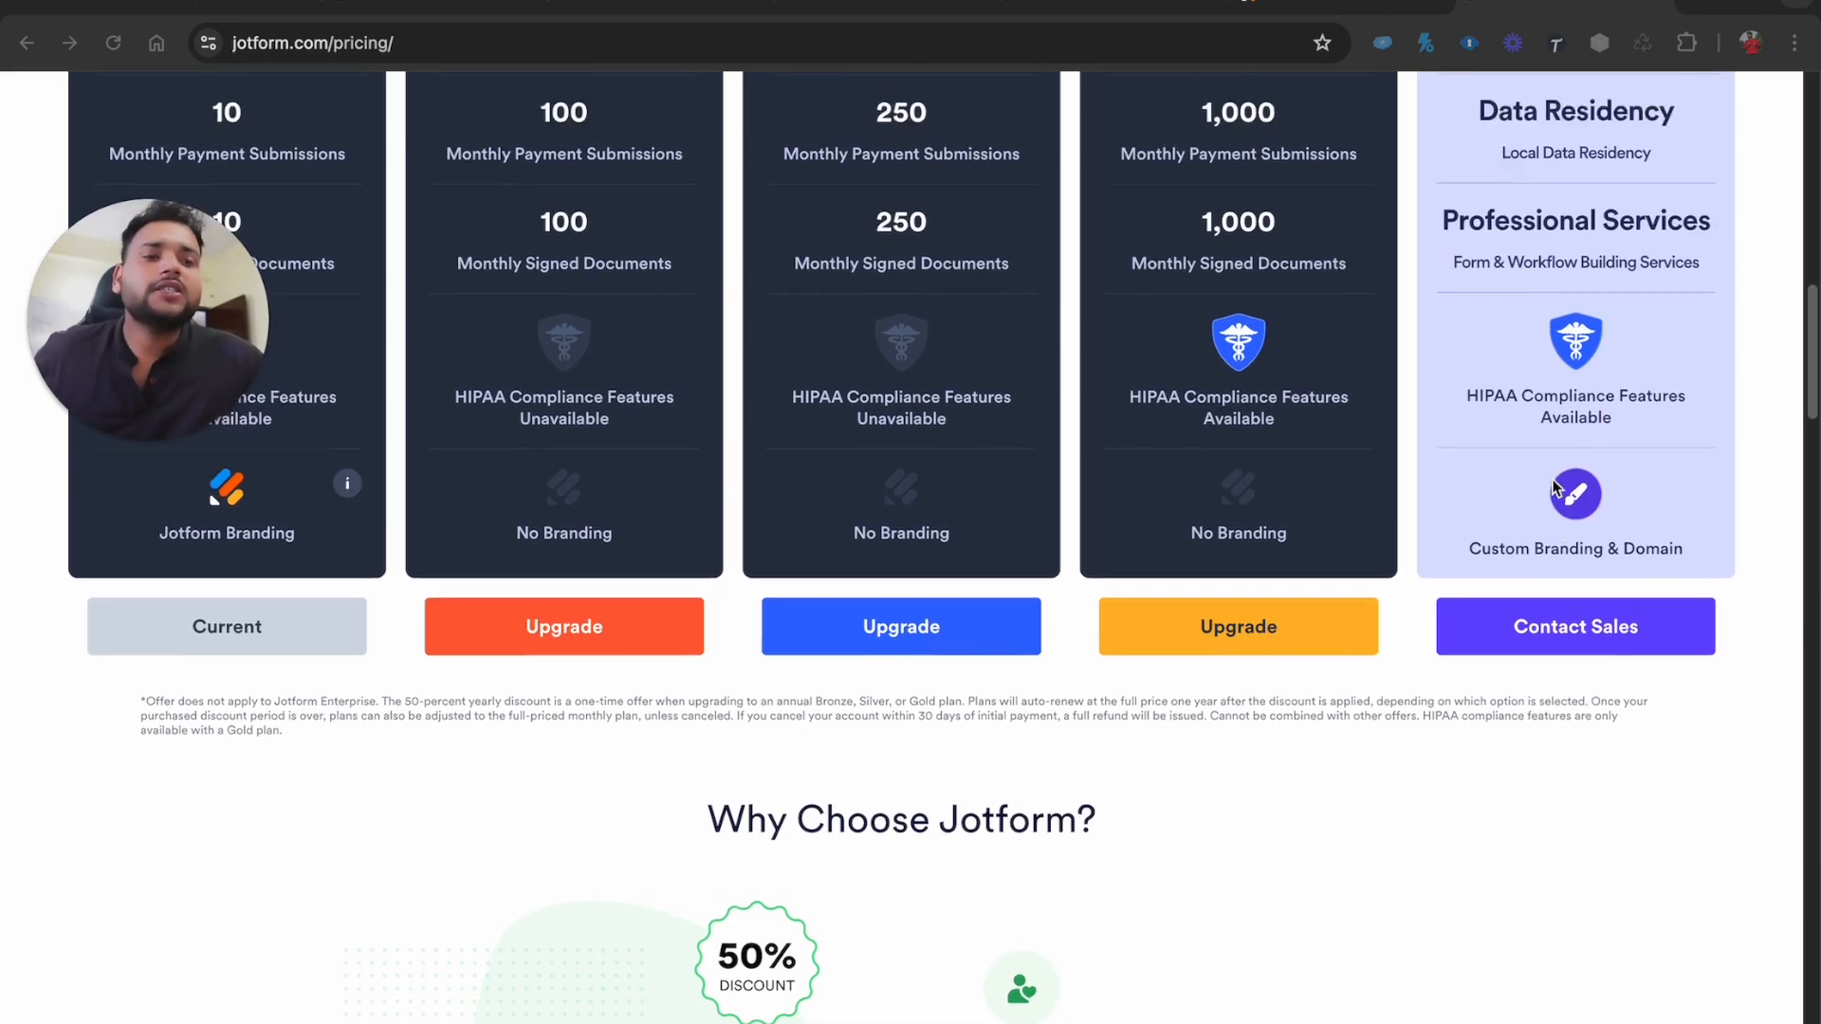